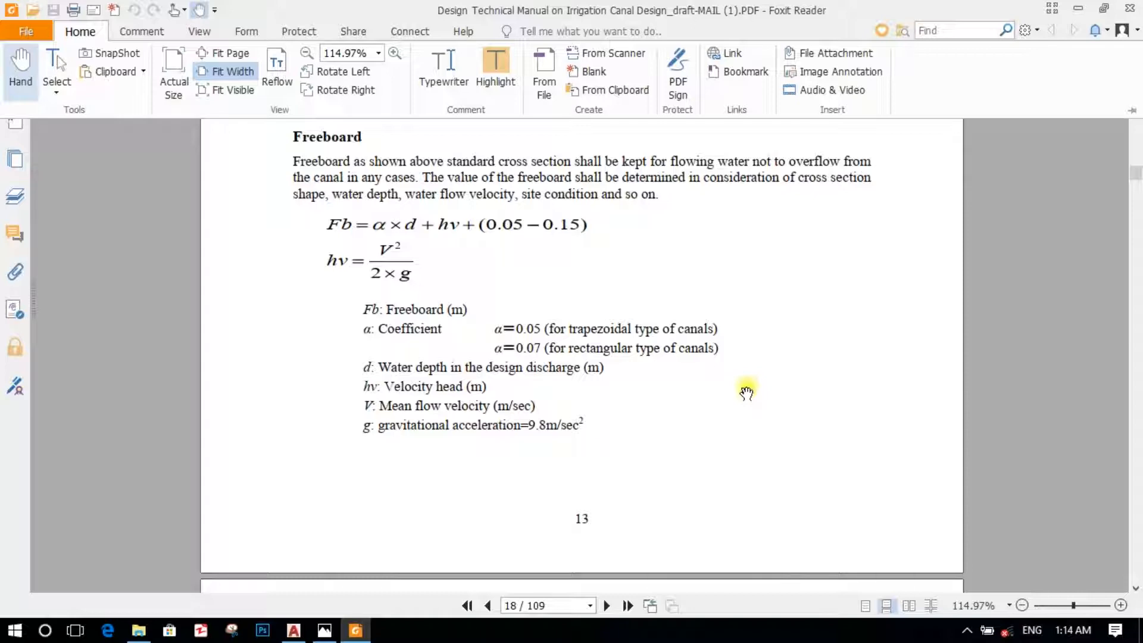
Review the irrigation canal manual's freeboard, canal classification and head loss sections, including the inlet shapes and their coefficients
{"action": "scroll", "coordinate": [746, 393], "scroll_direction": "down", "scroll_amount": 8}
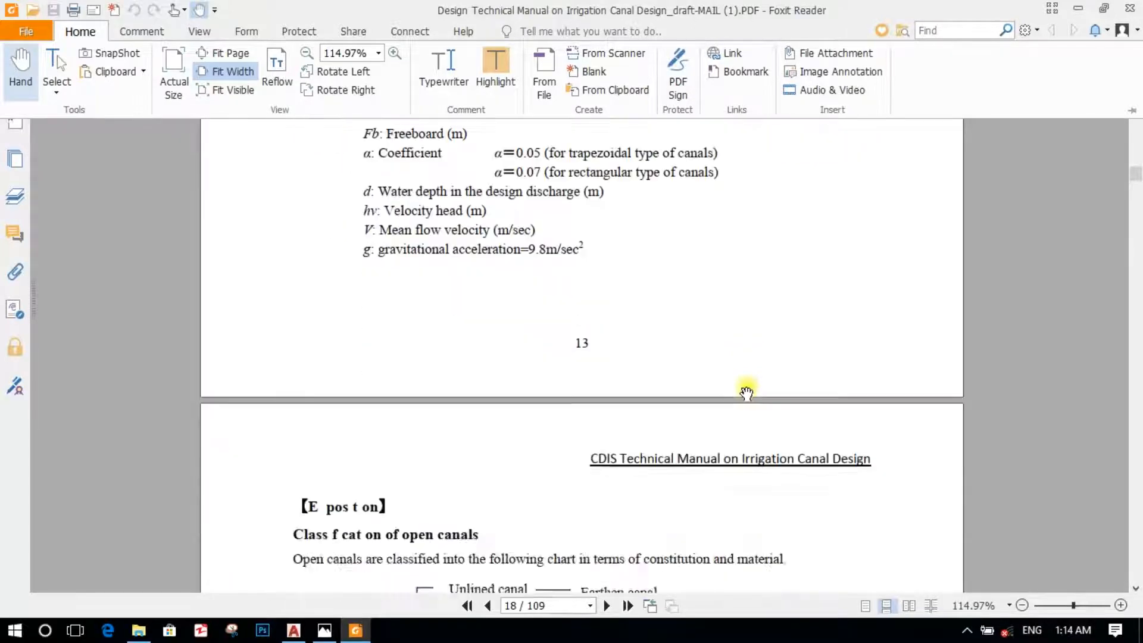
{"action": "scroll", "coordinate": [746, 393], "scroll_direction": "down", "scroll_amount": 10}
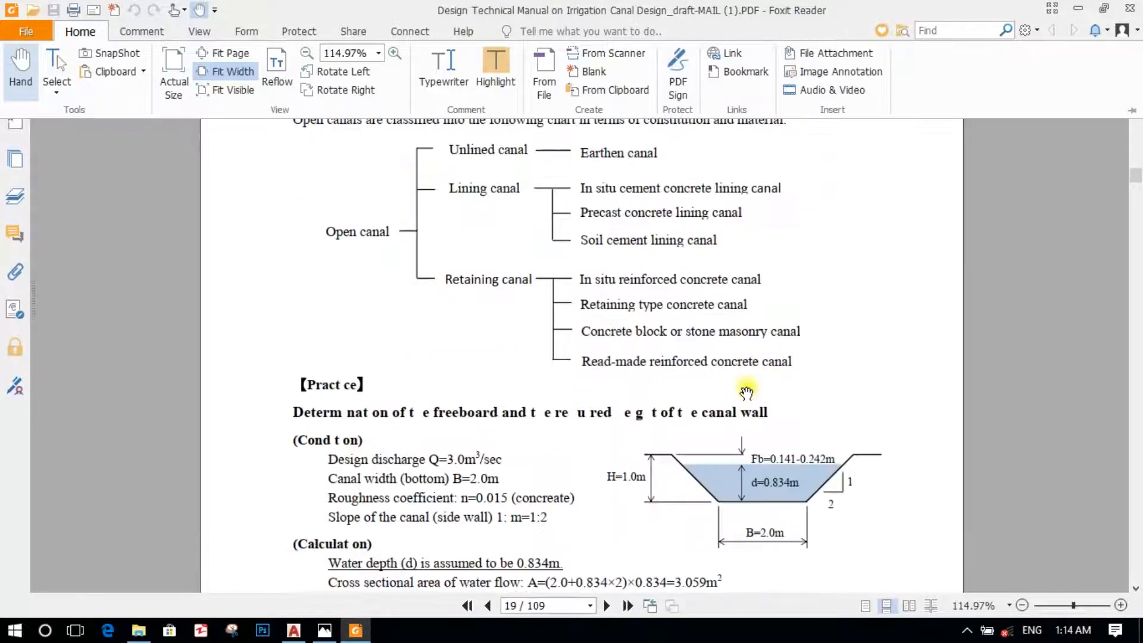
{"action": "scroll", "coordinate": [746, 393], "scroll_direction": "down", "scroll_amount": 10}
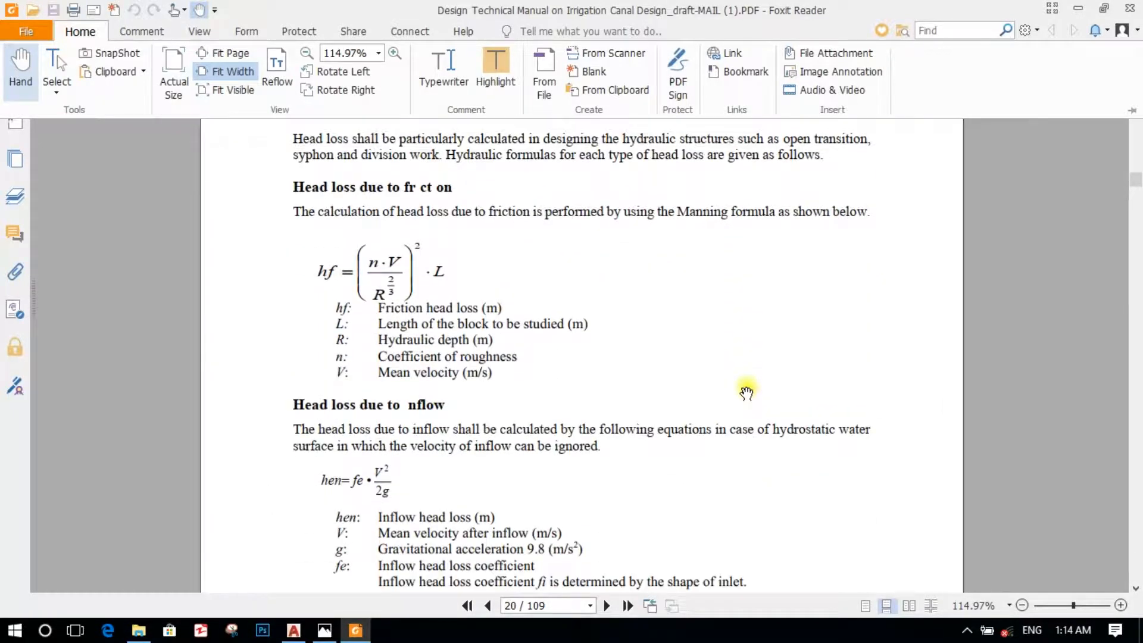
{"action": "scroll", "coordinate": [746, 393], "scroll_direction": "down", "scroll_amount": 1}
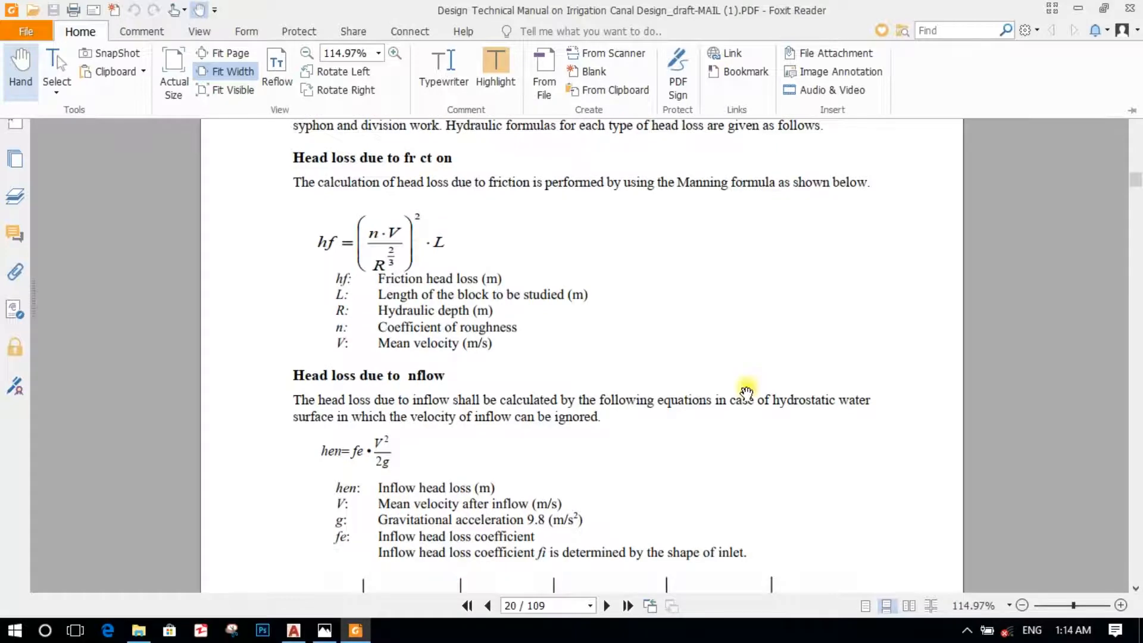
{"action": "scroll", "coordinate": [746, 393], "scroll_direction": "down", "scroll_amount": 10}
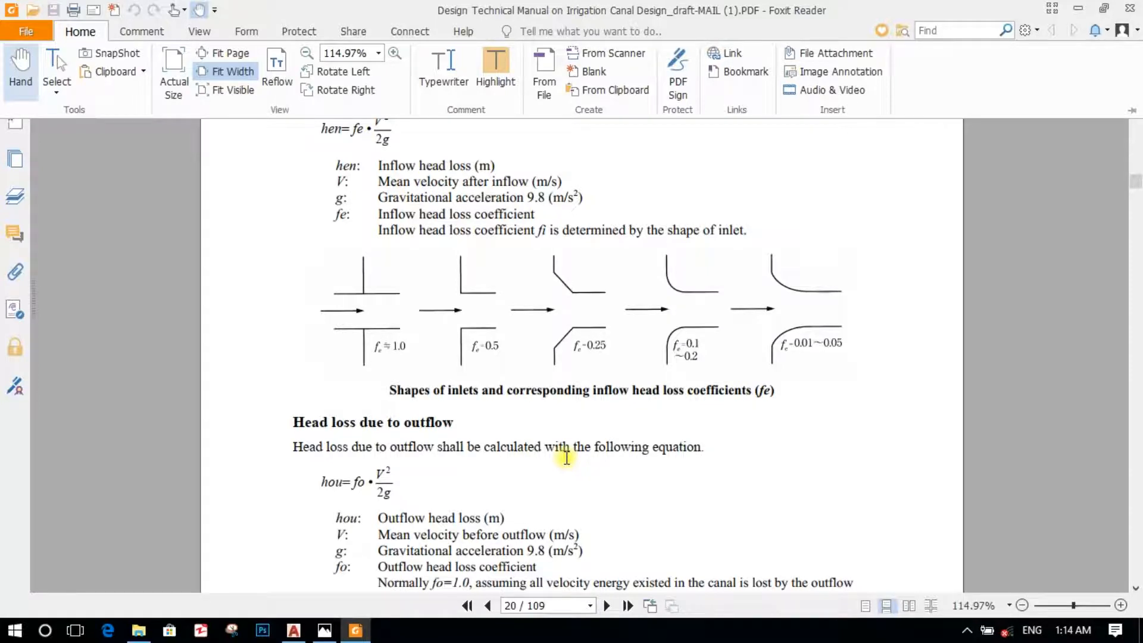
{"action": "scroll", "coordinate": [566, 457], "scroll_direction": "up", "scroll_amount": 1}
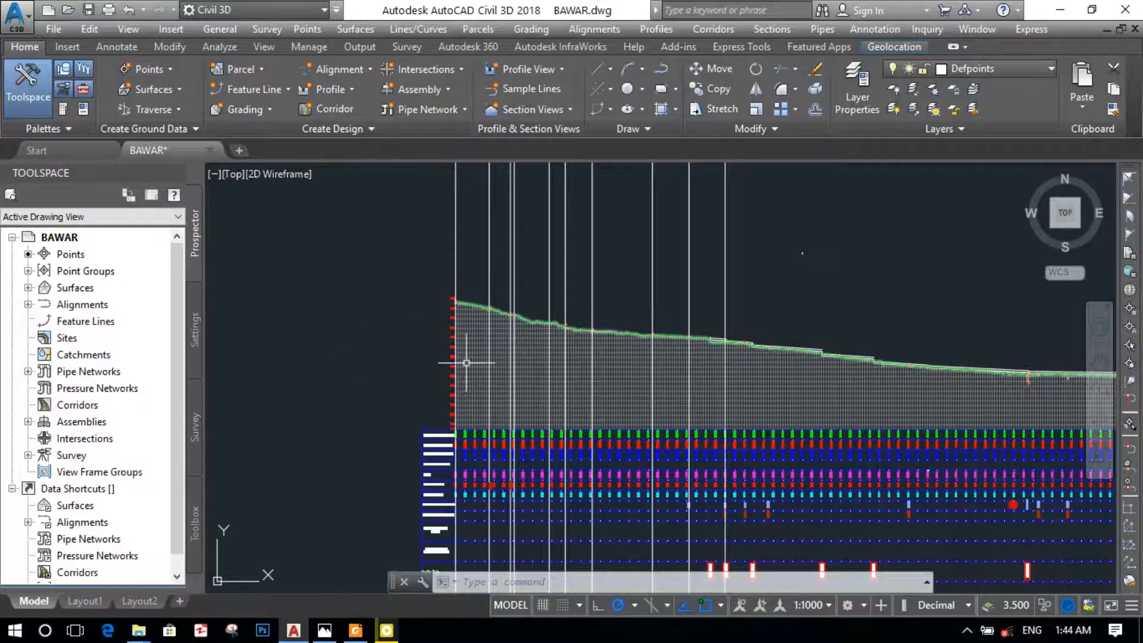
Switch to the BAWAR drawing in Civil 3D and examine the start of the ground profile and its markers near elevation 1572
{"action": "scroll", "coordinate": [616, 203], "scroll_direction": "up", "scroll_amount": 7}
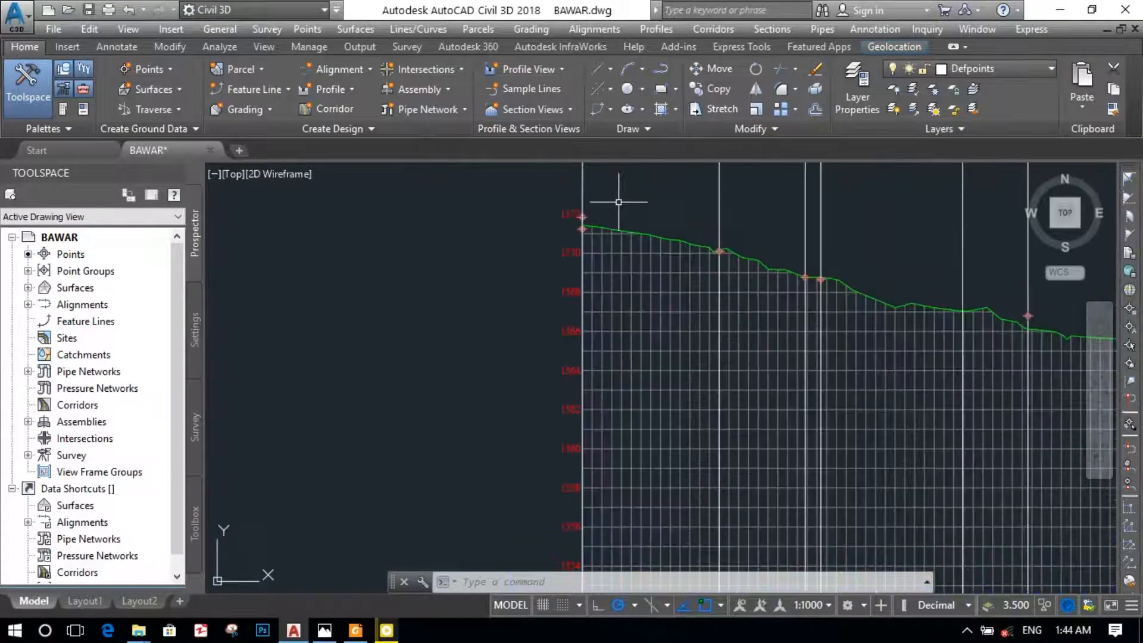
{"action": "scroll", "coordinate": [541, 255], "scroll_direction": "up", "scroll_amount": 3}
{"action": "scroll", "coordinate": [510, 288], "scroll_direction": "down", "scroll_amount": 2}
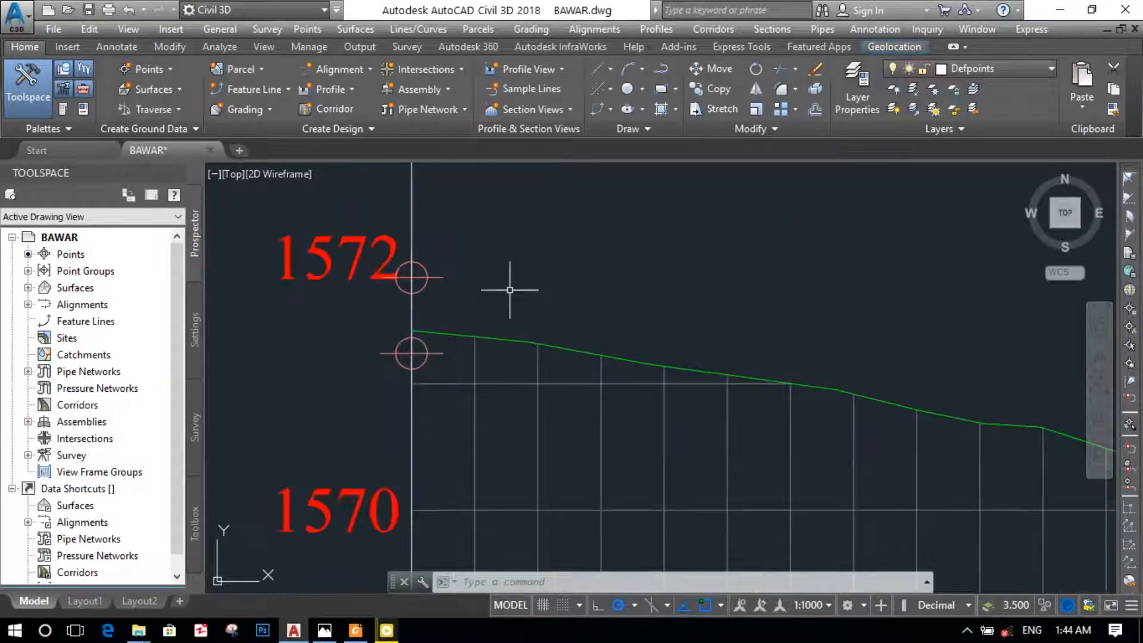
{"action": "mouse_move", "coordinate": [521, 293]}
{"action": "middle_mouse_down"}
{"action": "mouse_move", "coordinate": [630, 378]}
{"action": "mouse_move", "coordinate": [653, 301]}
{"action": "middle_mouse_up"}
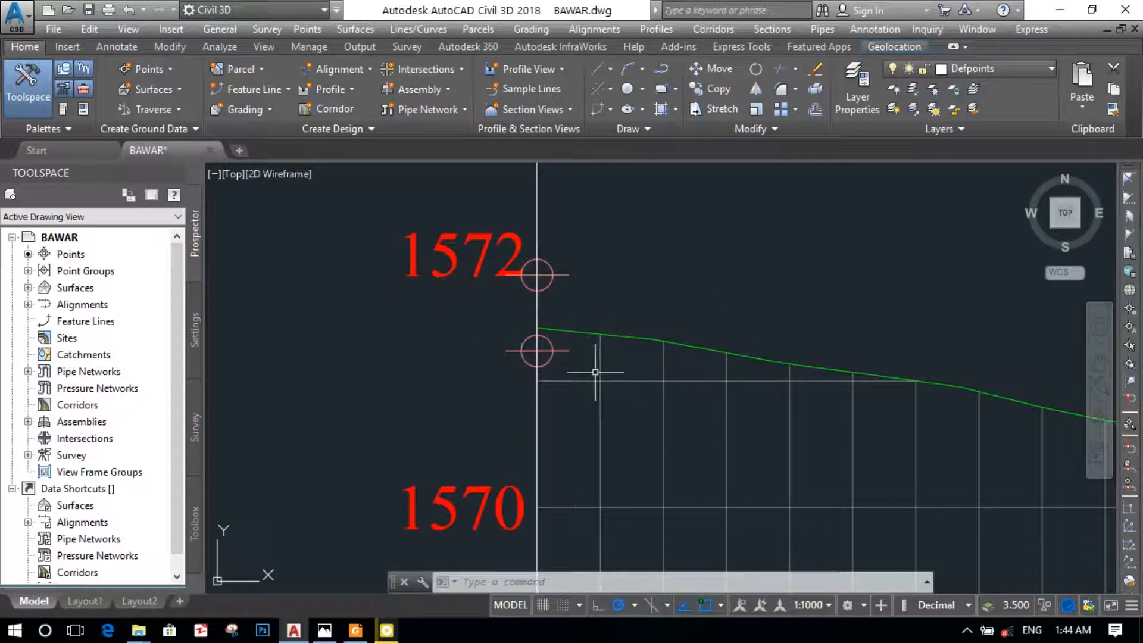
{"action": "mouse_move", "coordinate": [592, 370]}
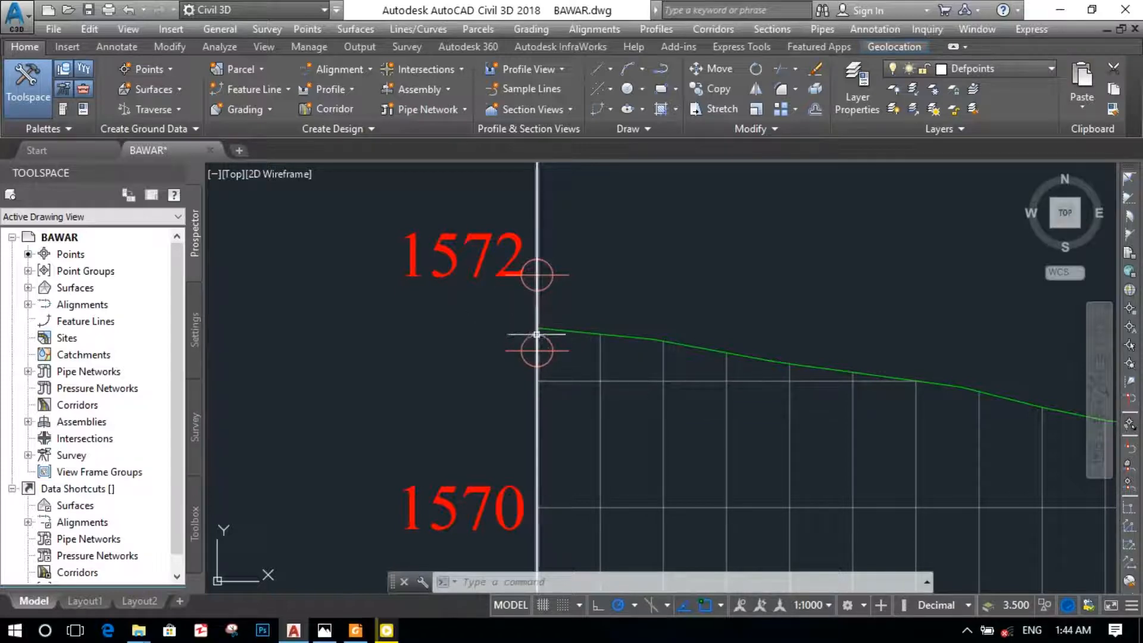
{"action": "mouse_move", "coordinate": [592, 304]}
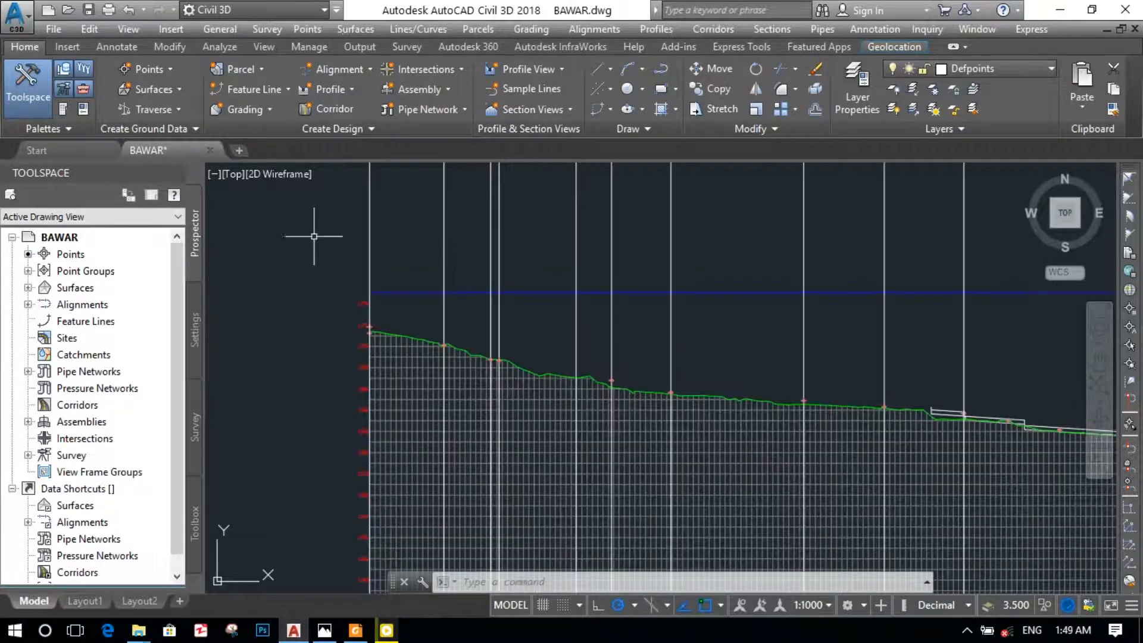
Erase all the vertical white lines crossing the canal profile view
{"action": "left_click", "coordinate": [327, 258]}
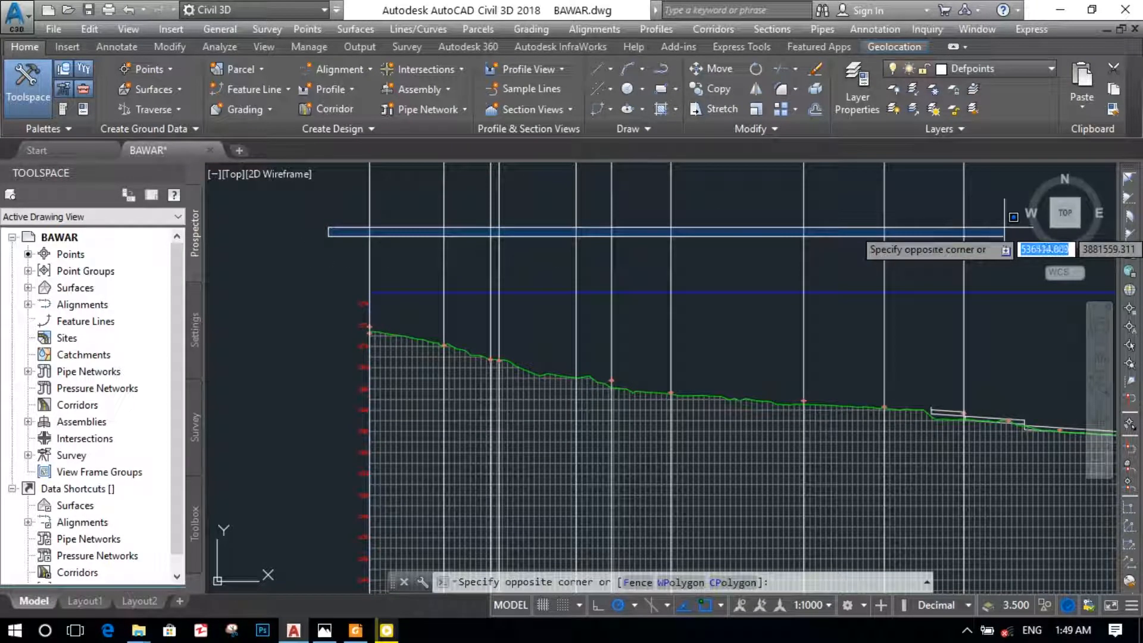
{"action": "left_click", "coordinate": [958, 234]}
{"action": "left_click", "coordinate": [1008, 244]}
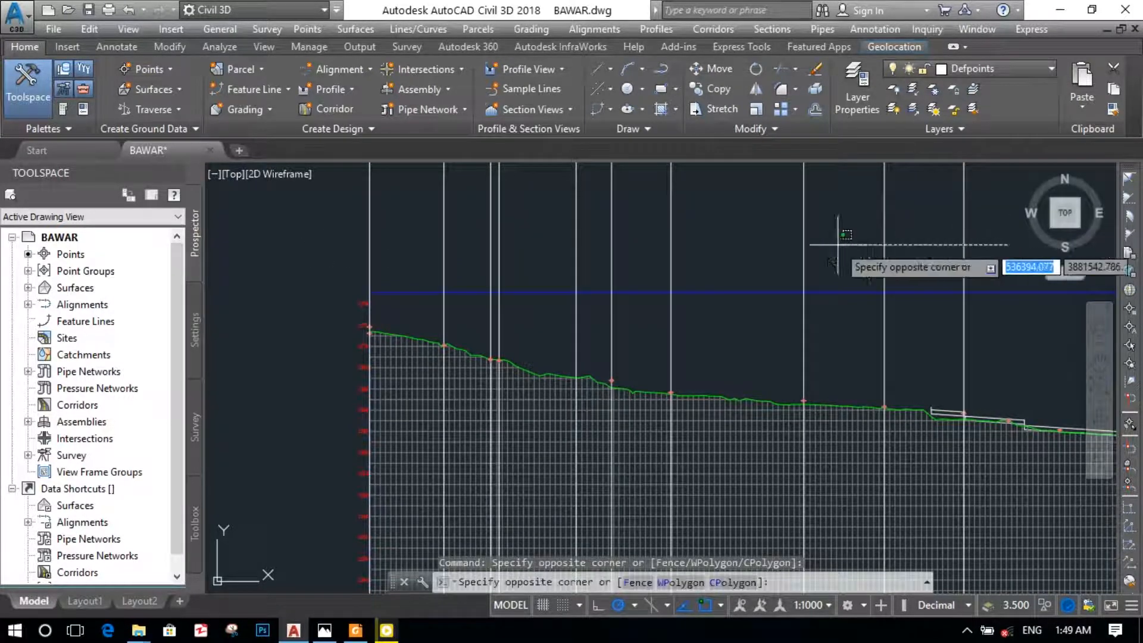
{"action": "left_click", "coordinate": [351, 244]}
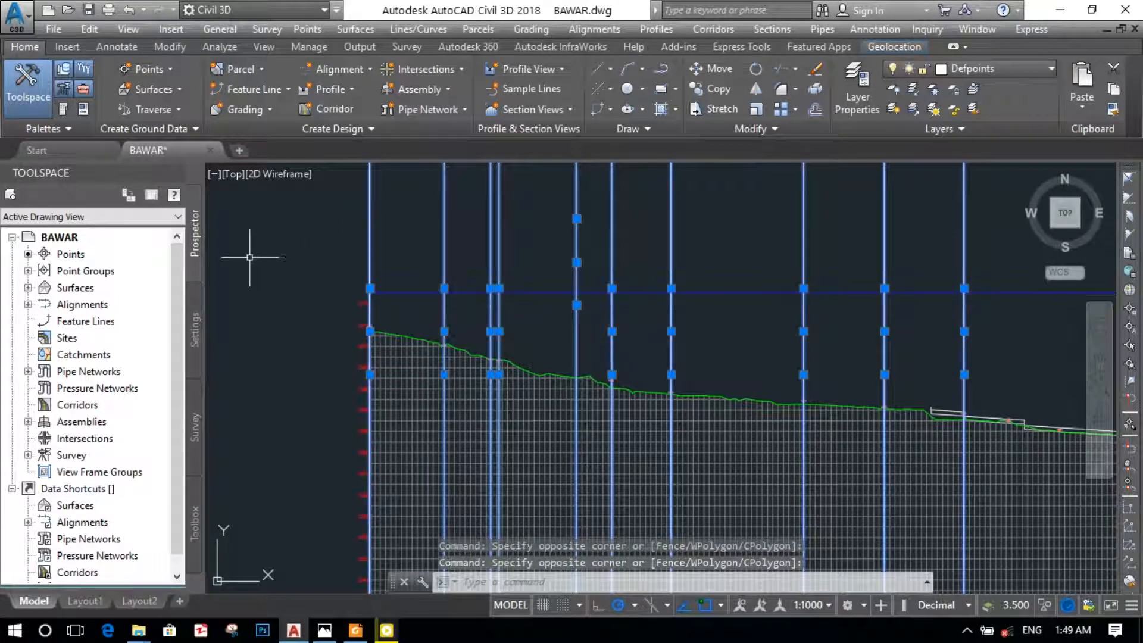
{"action": "type", "text": "L"}
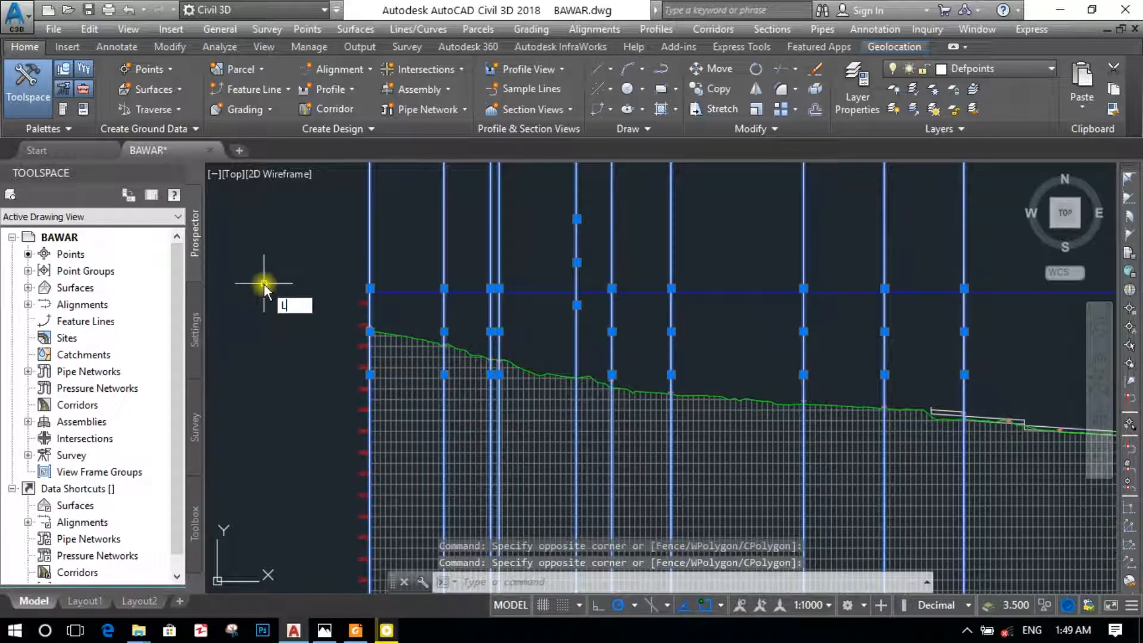
{"action": "key", "text": "BackSpace"}
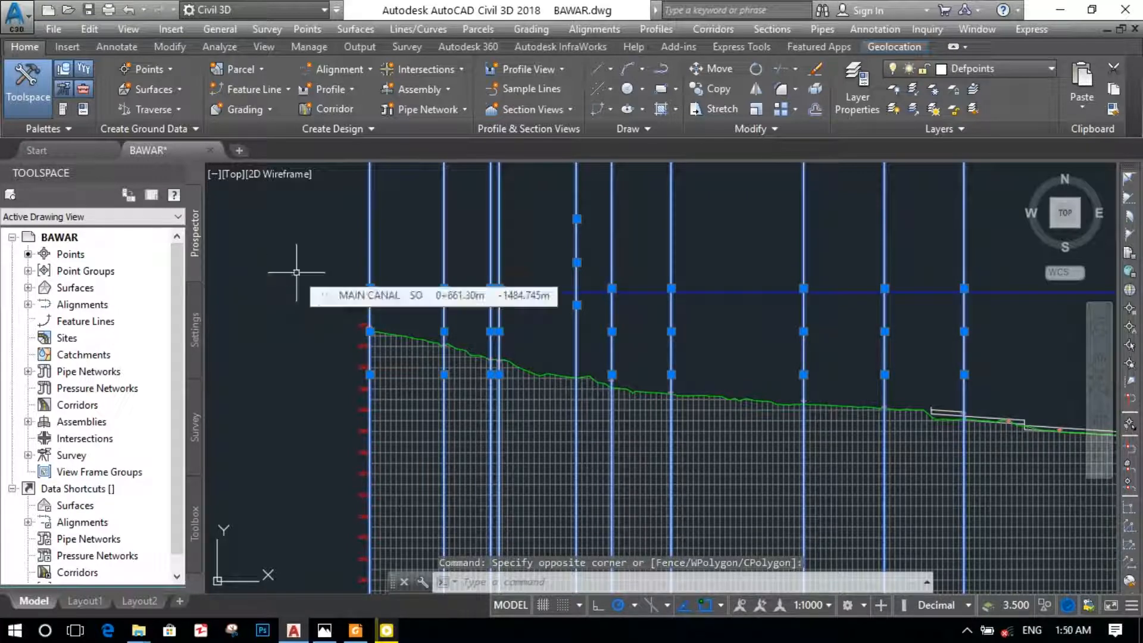
{"action": "key", "text": "Delete"}
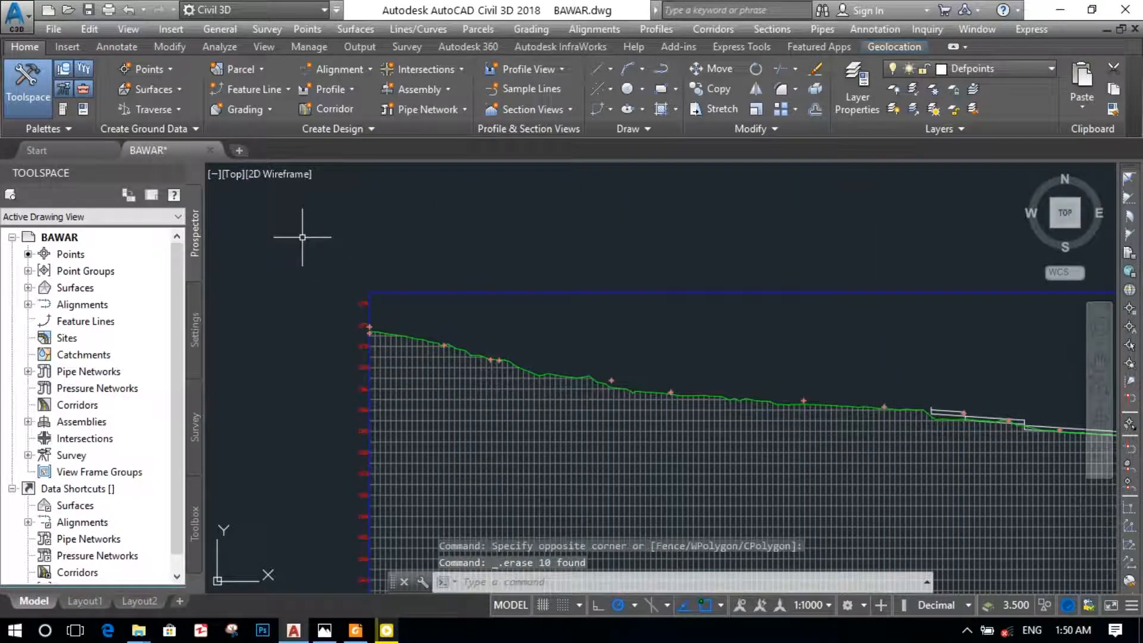
Examine the ground profile and the circular markers along its first stretch, from elevation 1572 to the marker near 1570
{"action": "scroll", "coordinate": [396, 331], "scroll_direction": "up", "scroll_amount": 3}
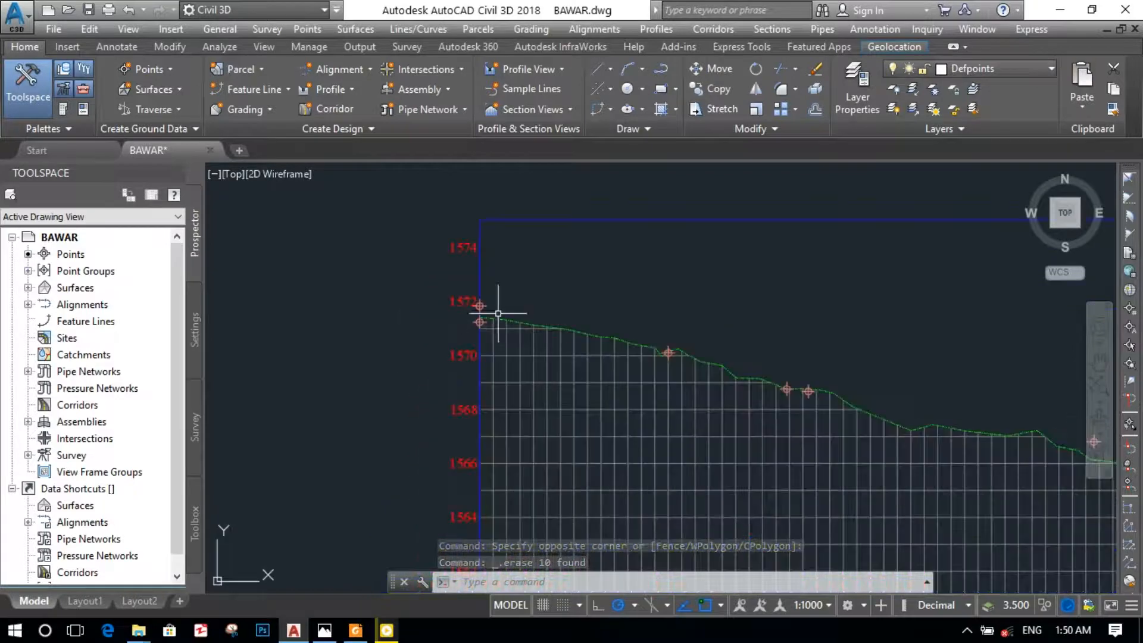
{"action": "scroll", "coordinate": [577, 296], "scroll_direction": "up", "scroll_amount": 4}
{"action": "scroll", "coordinate": [421, 357], "scroll_direction": "up", "scroll_amount": 3}
{"action": "scroll", "coordinate": [421, 357], "scroll_direction": "down", "scroll_amount": 3}
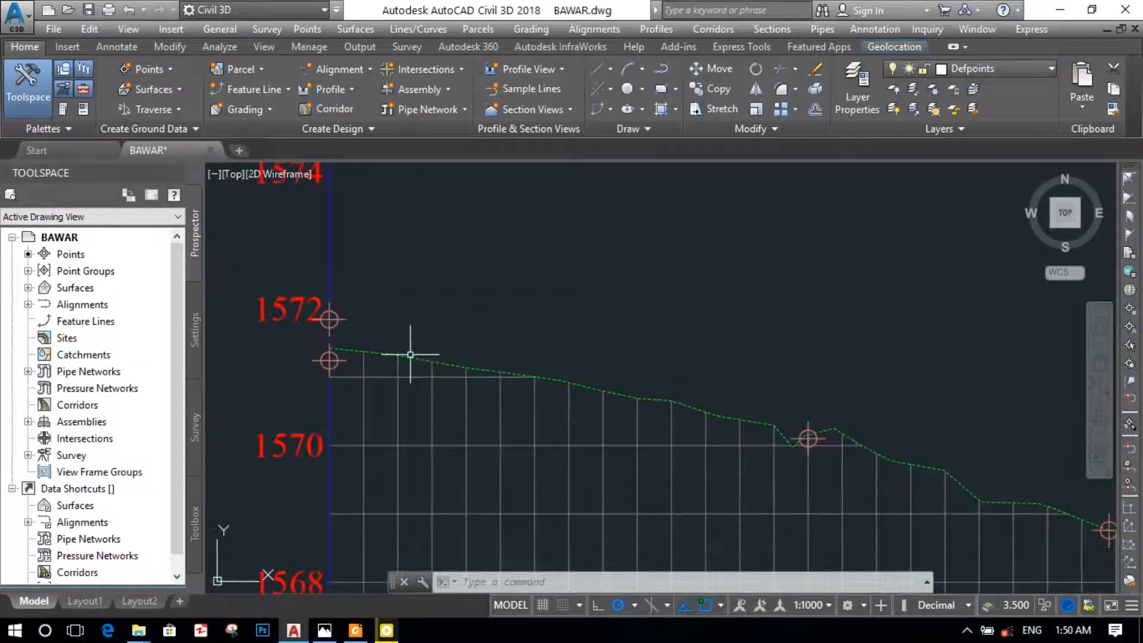
{"action": "scroll", "coordinate": [740, 473], "scroll_direction": "down", "scroll_amount": 5}
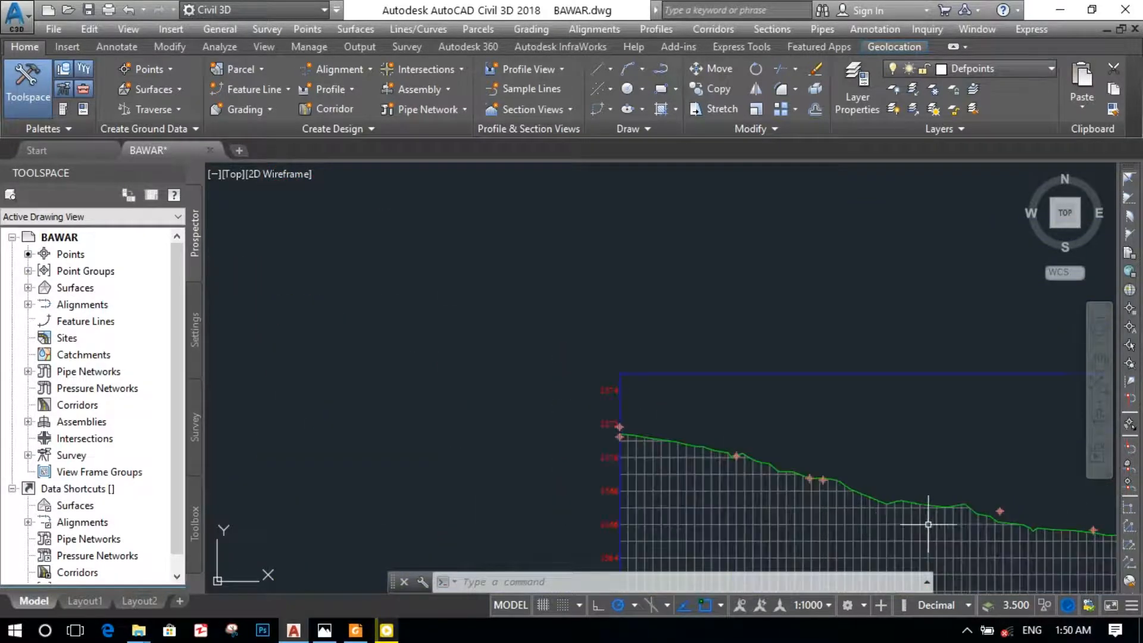
{"action": "scroll", "coordinate": [766, 485], "scroll_direction": "up", "scroll_amount": 1}
{"action": "scroll", "coordinate": [620, 365], "scroll_direction": "up", "scroll_amount": 2}
{"action": "scroll", "coordinate": [402, 331], "scroll_direction": "up", "scroll_amount": 1}
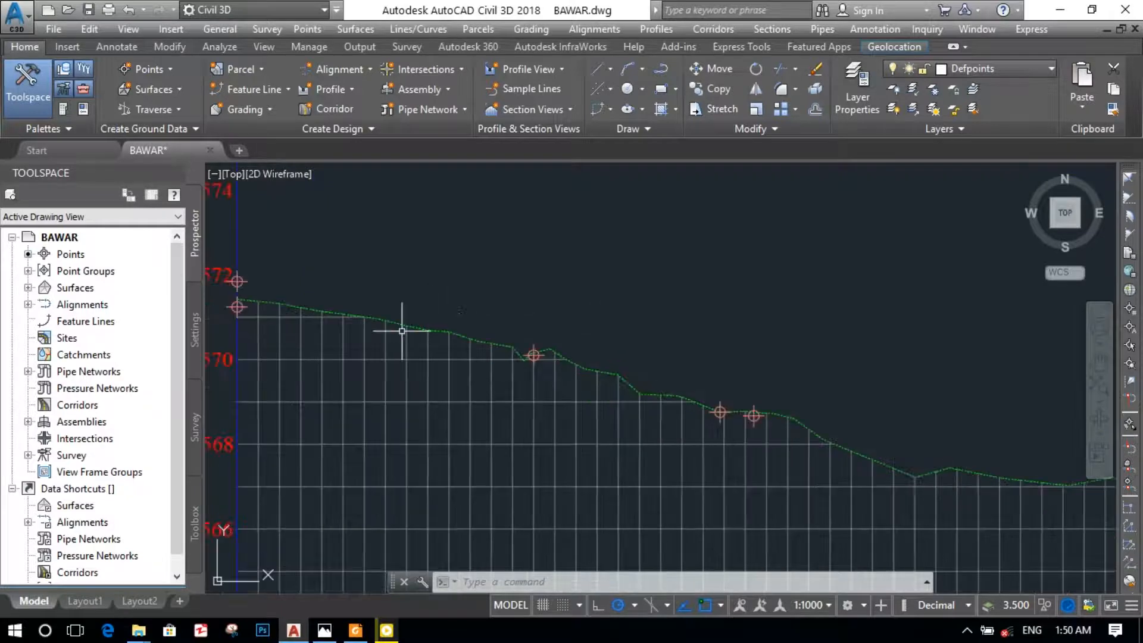
{"action": "scroll", "coordinate": [334, 363], "scroll_direction": "down", "scroll_amount": 2}
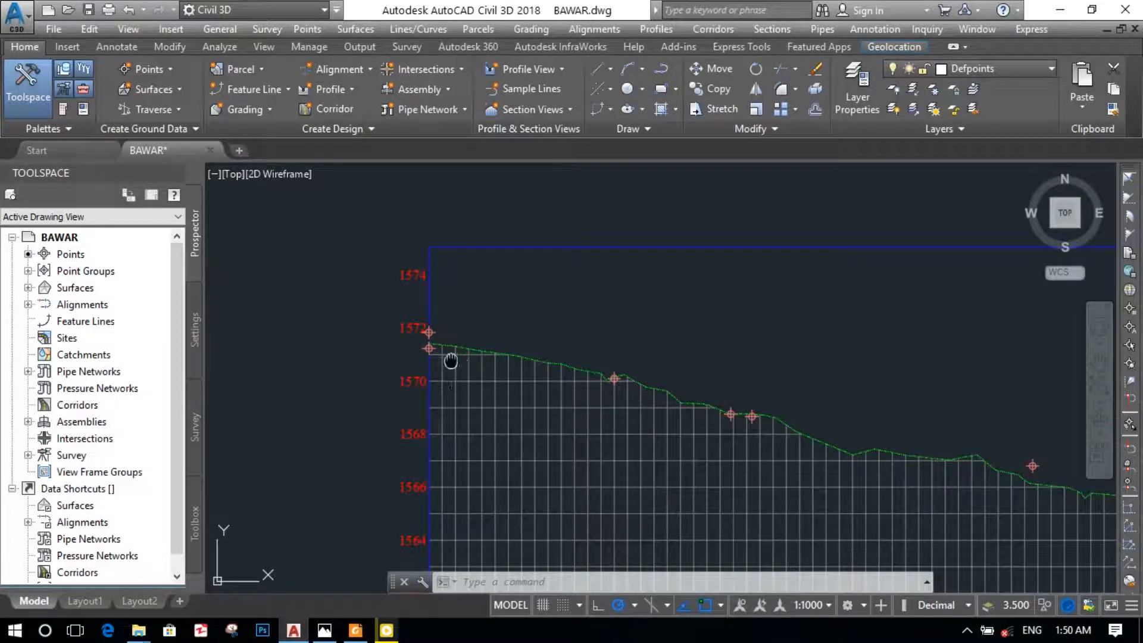
{"action": "middle_click_drag", "start_coordinate": [449, 360], "coordinate": [372, 457]}
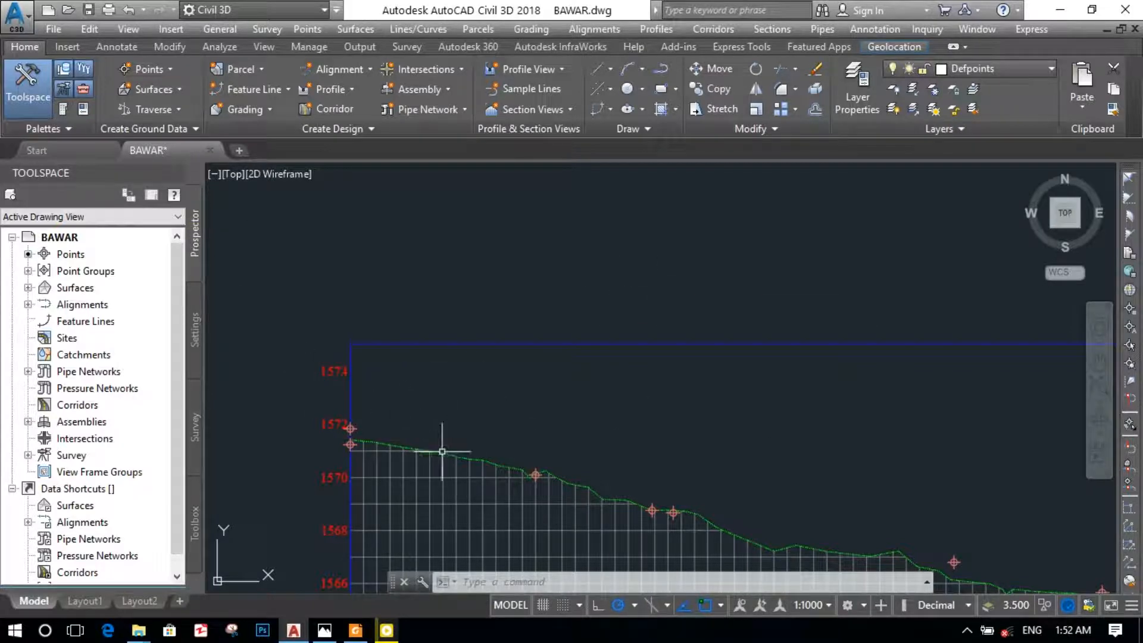
{"action": "scroll", "coordinate": [470, 483], "scroll_direction": "down", "scroll_amount": 2}
{"action": "scroll", "coordinate": [498, 506], "scroll_direction": "up", "scroll_amount": 4}
{"action": "scroll", "coordinate": [474, 413], "scroll_direction": "up", "scroll_amount": 4}
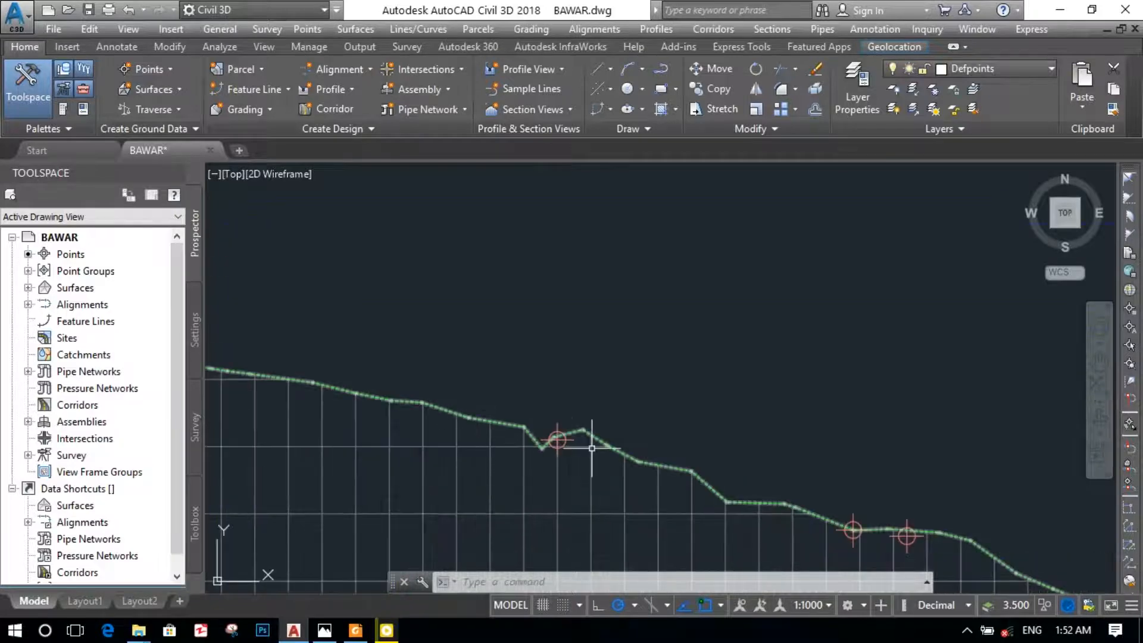
{"action": "scroll", "coordinate": [566, 440], "scroll_direction": "up", "scroll_amount": 4}
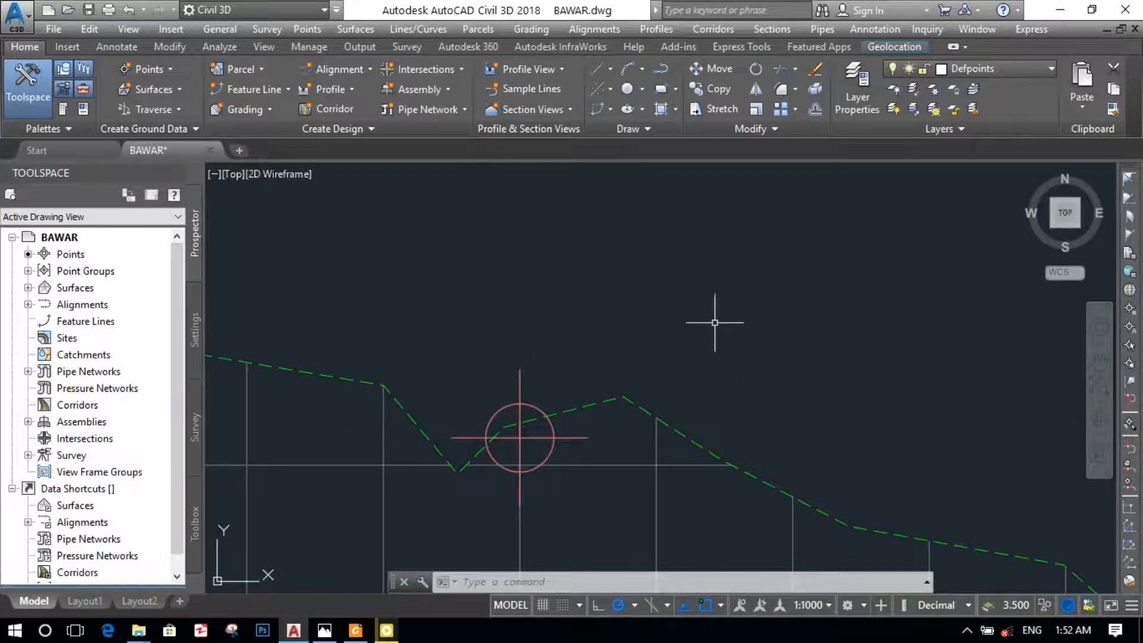
{"action": "mouse_move", "coordinate": [715, 323]}
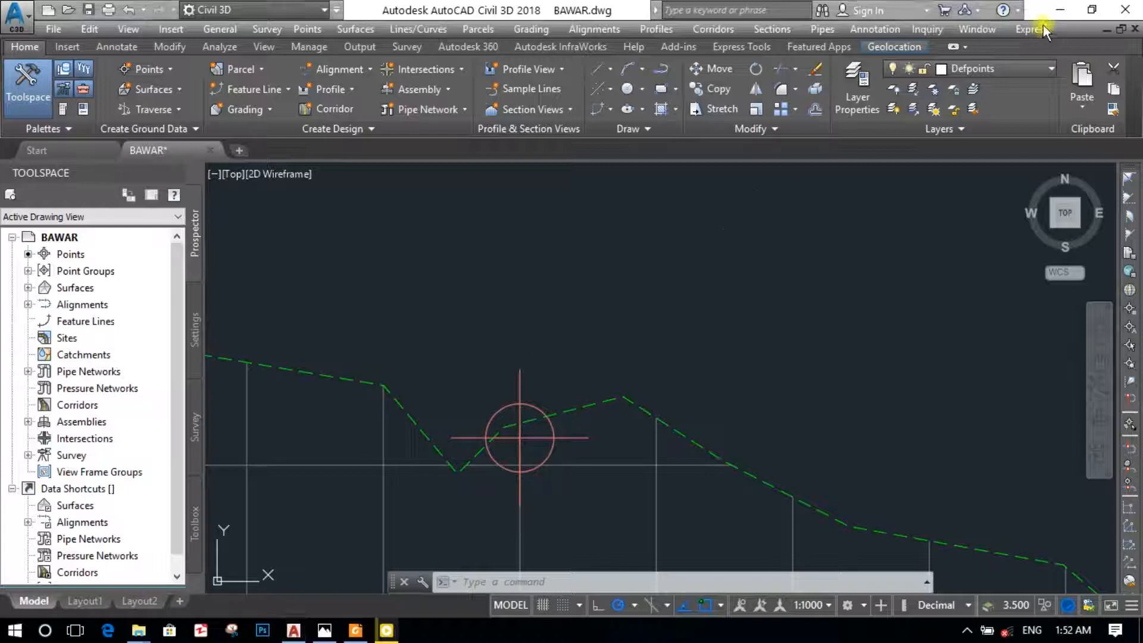
{"action": "left_click", "coordinate": [709, 70]}
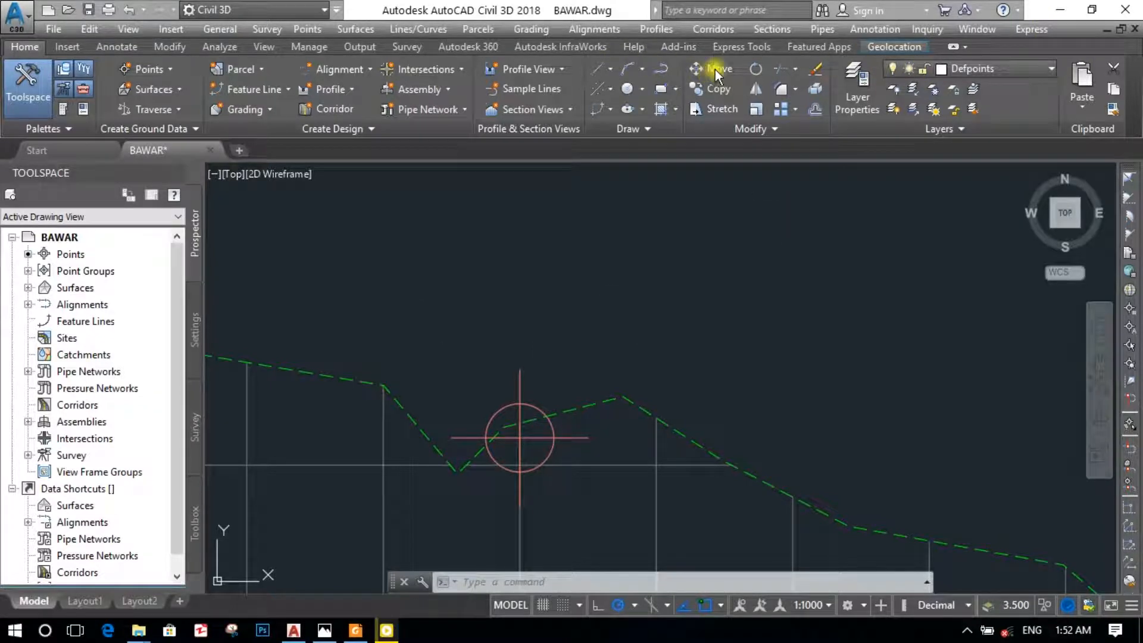
{"action": "left_click_drag", "start_coordinate": [435, 347], "coordinate": [755, 484]}
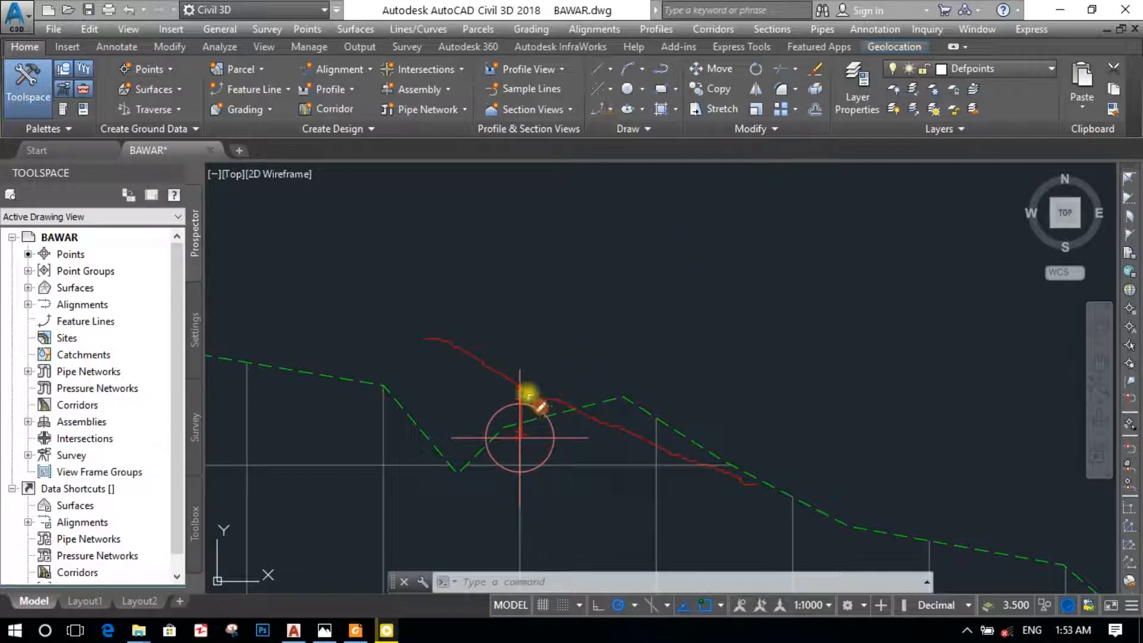
{"action": "mouse_move", "coordinate": [540, 403]}
{"action": "left_mouse_down"}
{"action": "mouse_move", "coordinate": [524, 437]}
{"action": "mouse_move", "coordinate": [508, 428]}
{"action": "mouse_move", "coordinate": [538, 448]}
{"action": "left_mouse_up"}
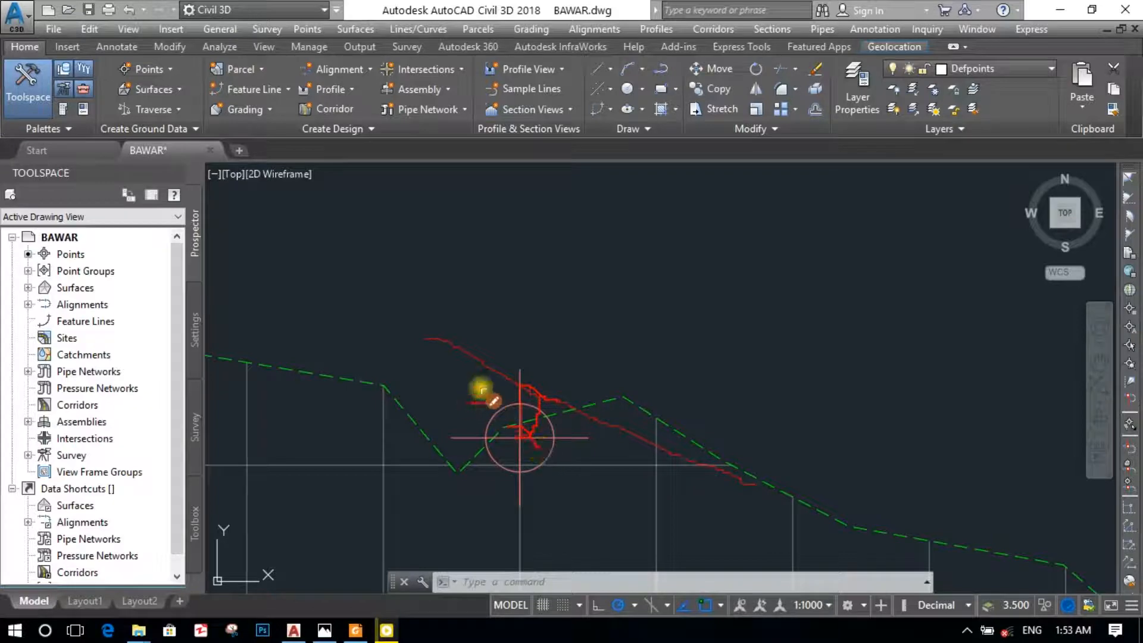
{"action": "mouse_move", "coordinate": [479, 391]}
{"action": "left_mouse_down"}
{"action": "mouse_move", "coordinate": [472, 401]}
{"action": "mouse_move", "coordinate": [484, 383]}
{"action": "mouse_move", "coordinate": [492, 391]}
{"action": "left_mouse_up"}
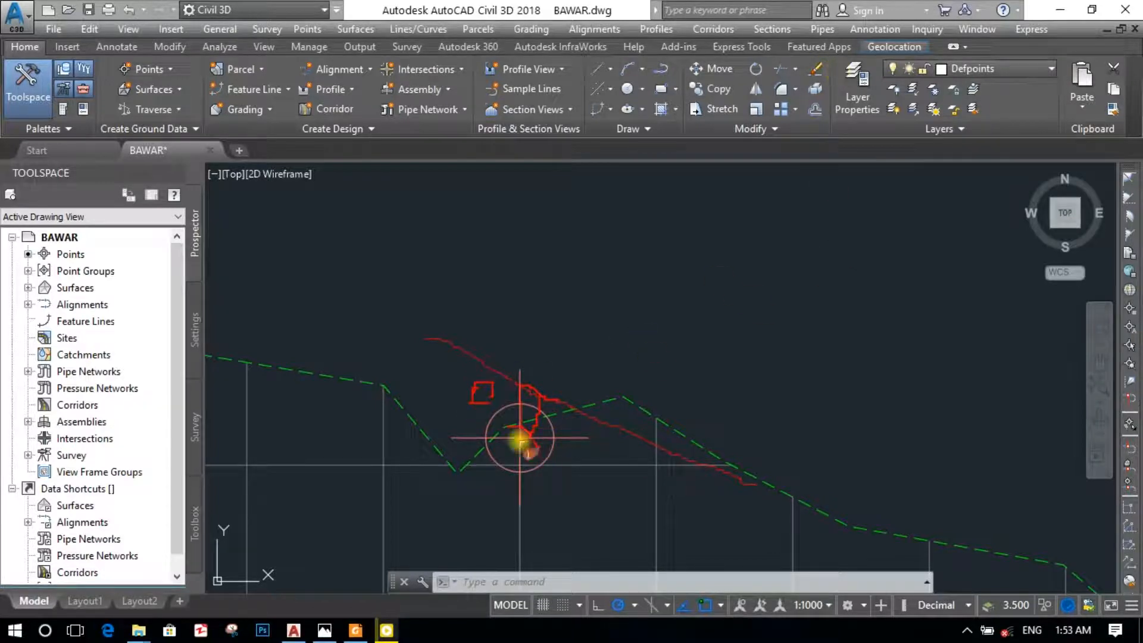
{"action": "left_click", "coordinate": [497, 406]}
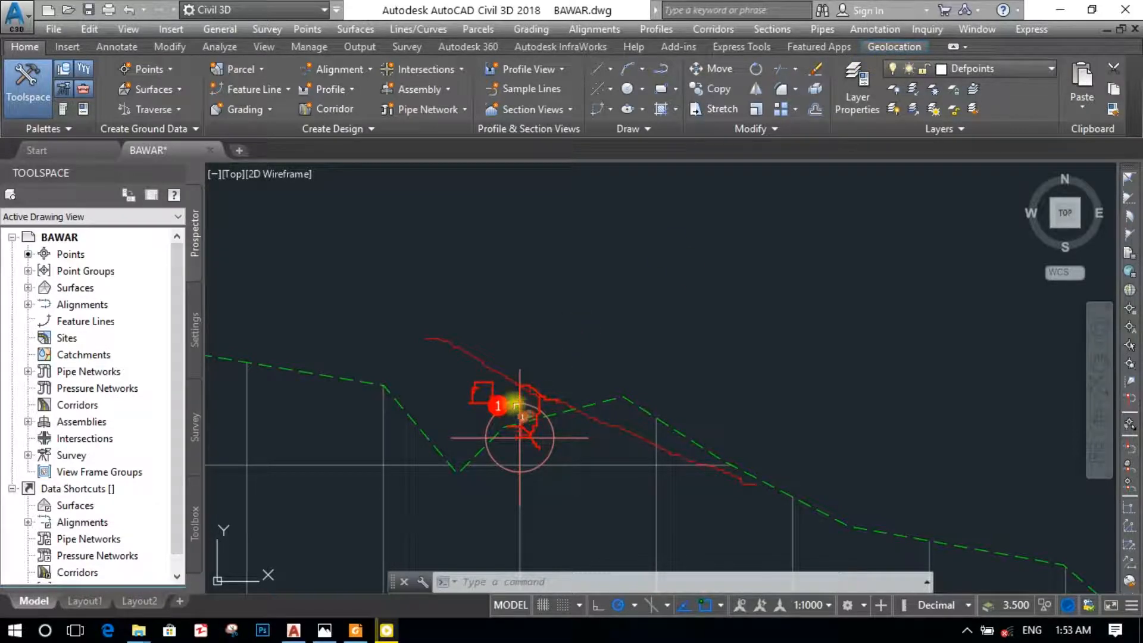
{"action": "left_click", "coordinate": [513, 399]}
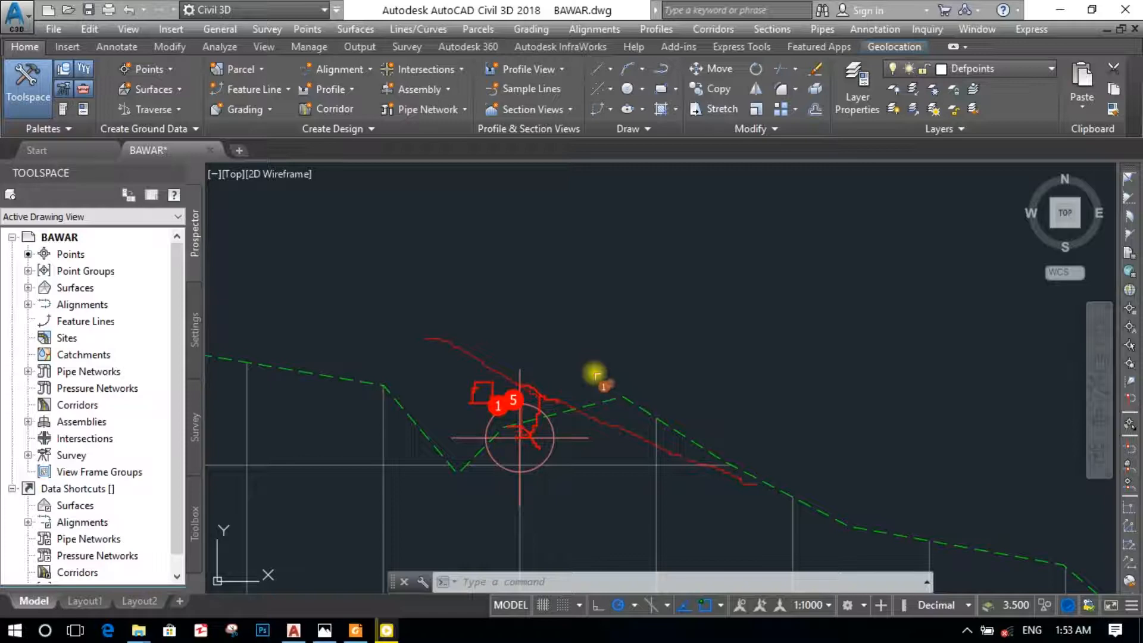
{"action": "left_click", "coordinate": [1042, 68]}
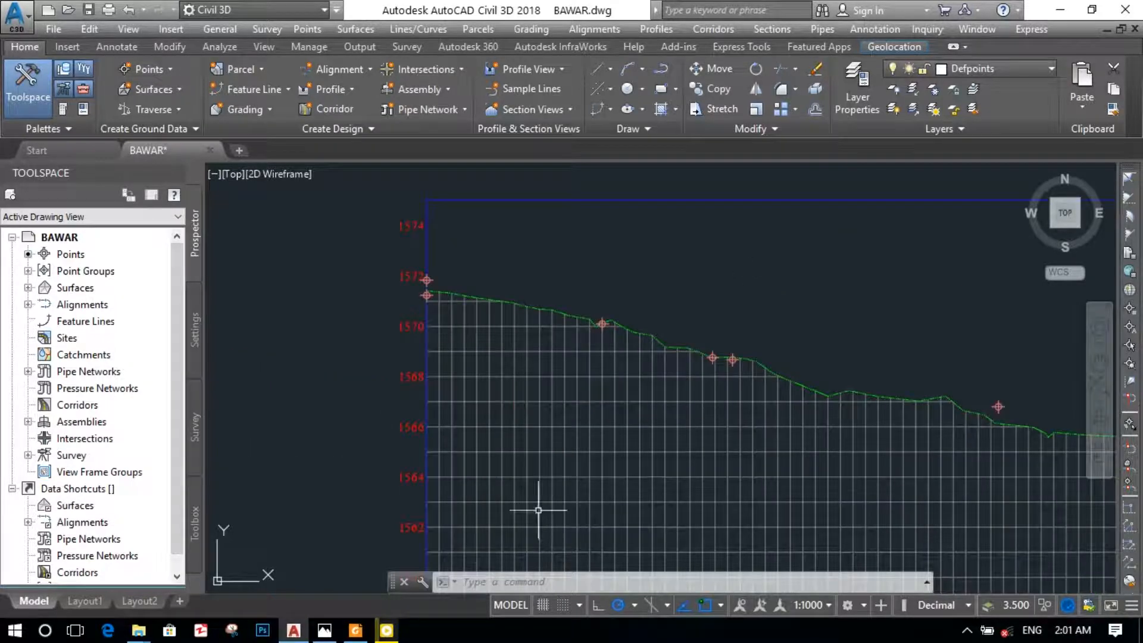
Edit the main canal profile view's style and try a vertical scale of 1:200
{"action": "left_click", "coordinate": [533, 442]}
{"action": "right_click", "coordinate": [533, 442]}
{"action": "left_click", "coordinate": [468, 417]}
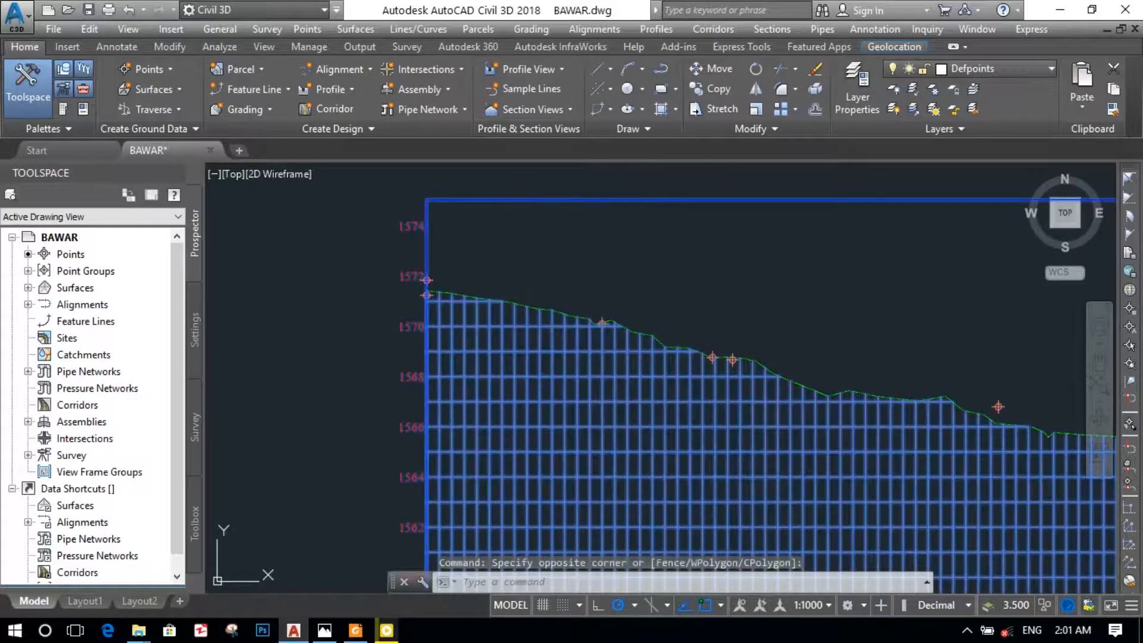
{"action": "right_click", "coordinate": [466, 412]}
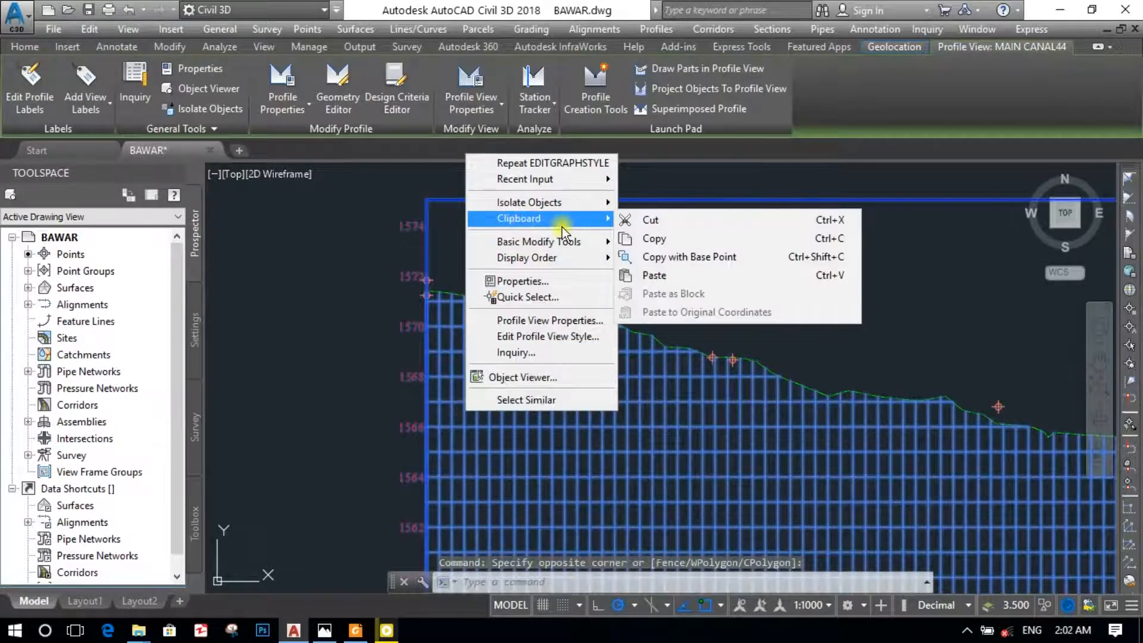
{"action": "left_click", "coordinate": [536, 339]}
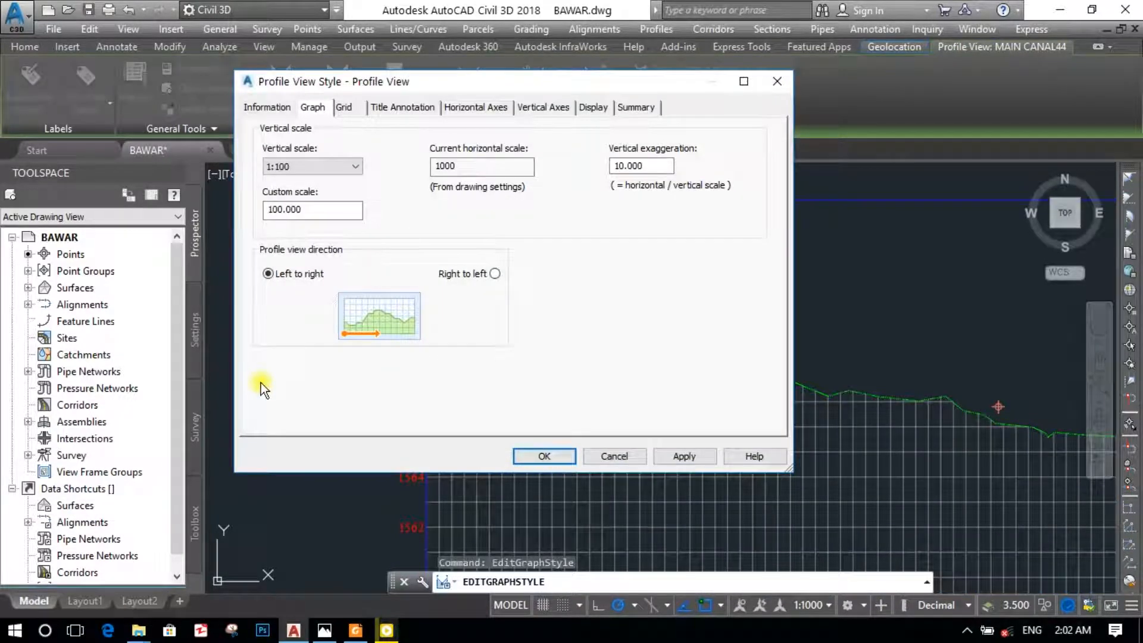
{"action": "left_click", "coordinate": [339, 166]}
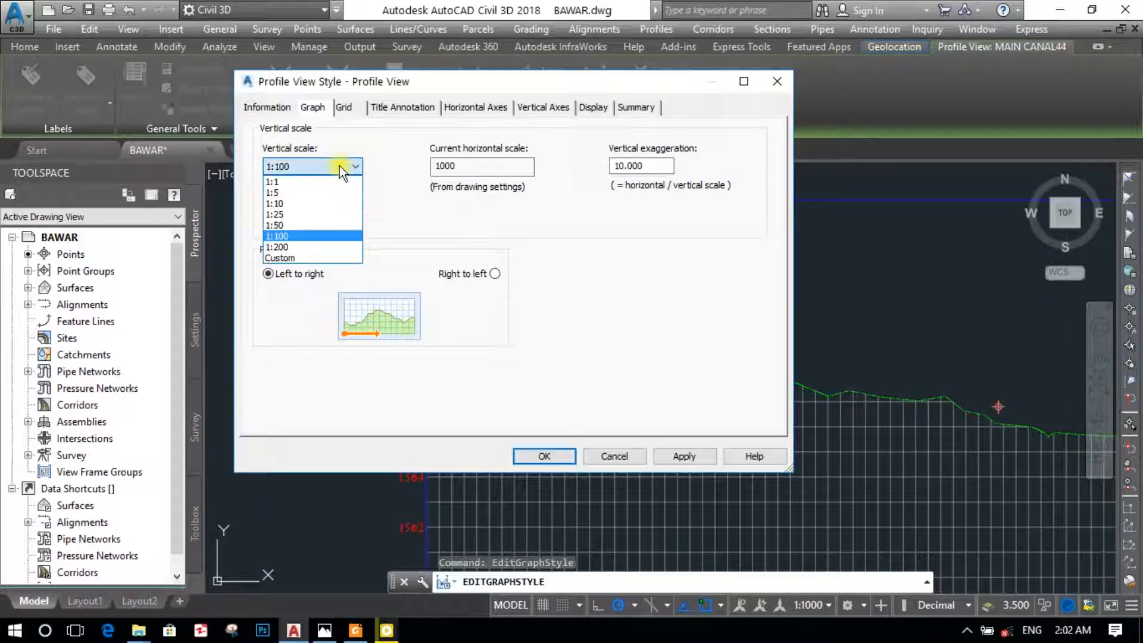
{"action": "left_click", "coordinate": [292, 247]}
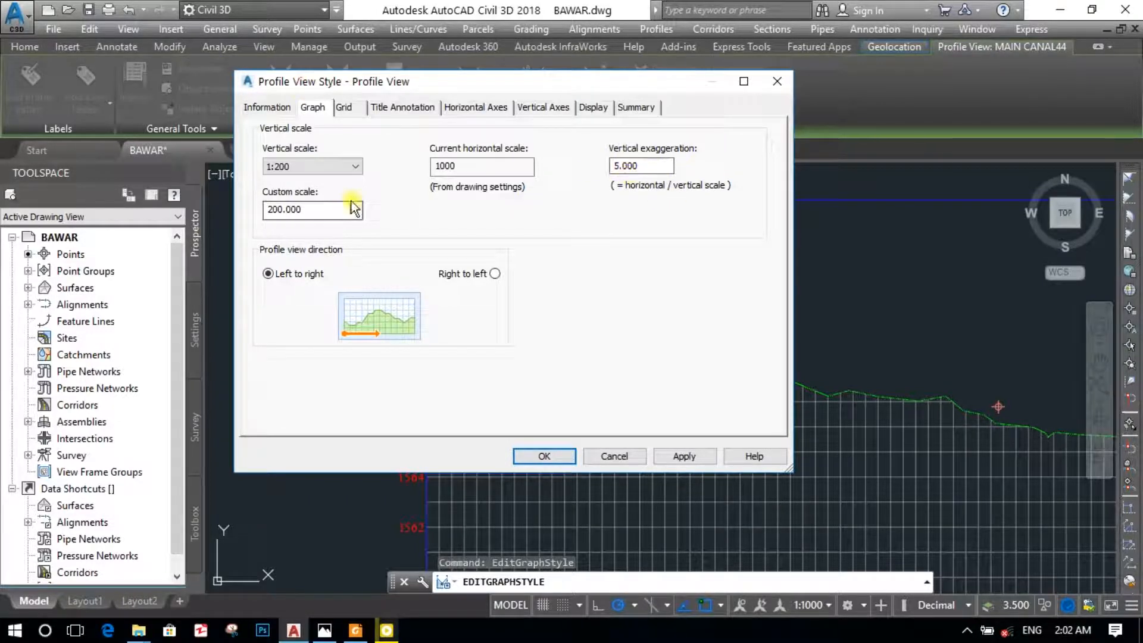
Set the vertical scale back to 1:100 and accept the profile view style
{"action": "left_click", "coordinate": [339, 166]}
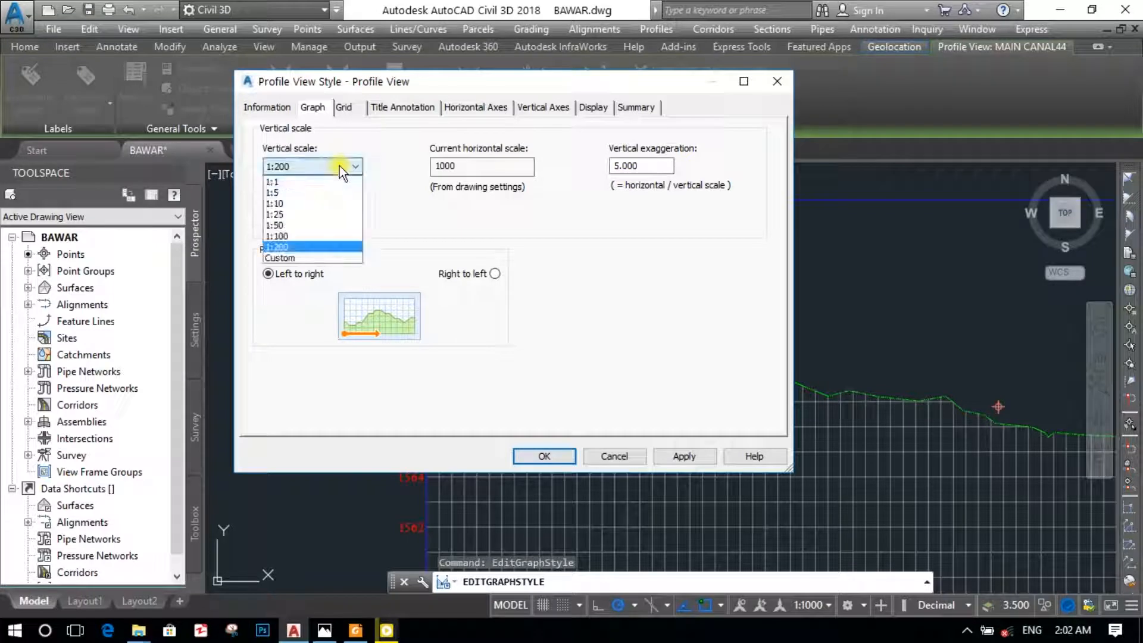
{"action": "left_click", "coordinate": [307, 246]}
{"action": "left_click", "coordinate": [309, 169]}
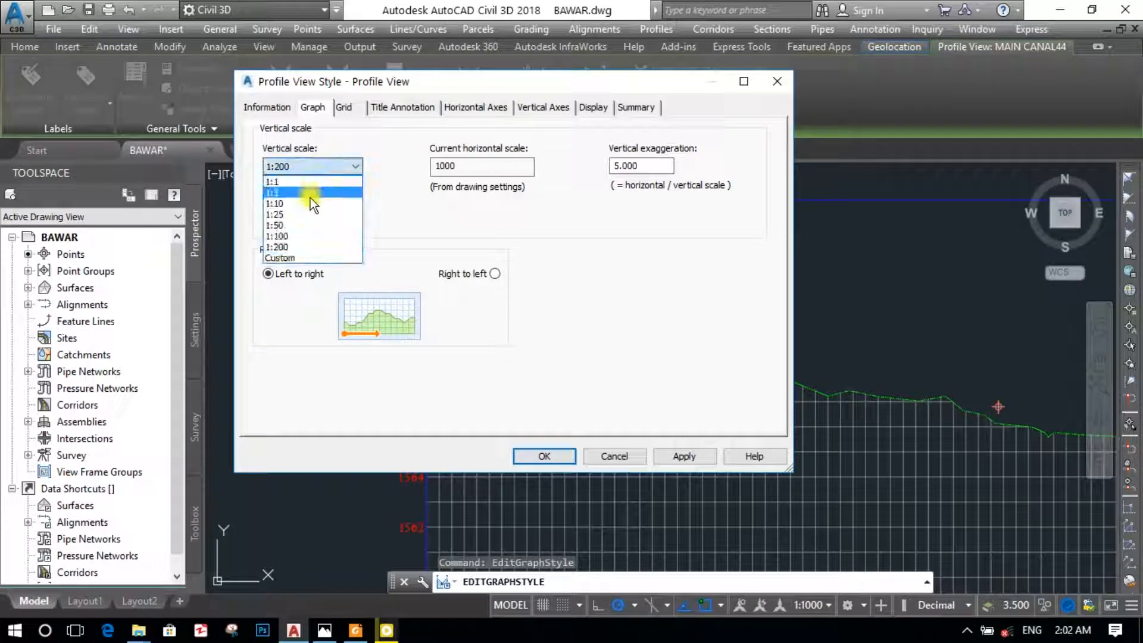
{"action": "left_click", "coordinate": [310, 237]}
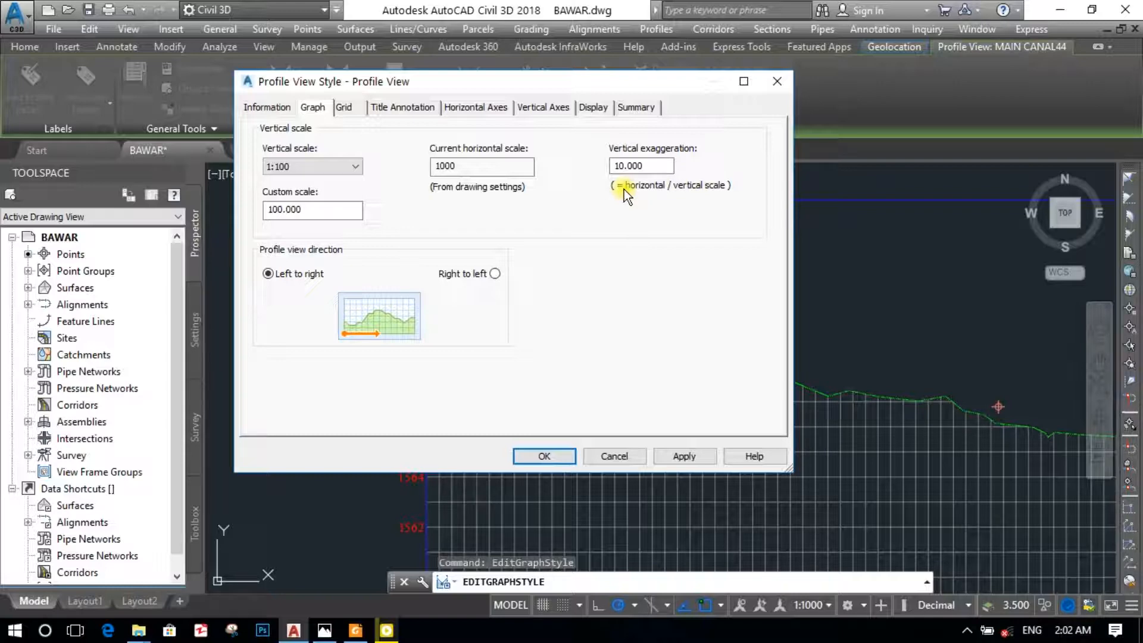
{"action": "left_click", "coordinate": [648, 320]}
{"action": "left_click", "coordinate": [544, 453]}
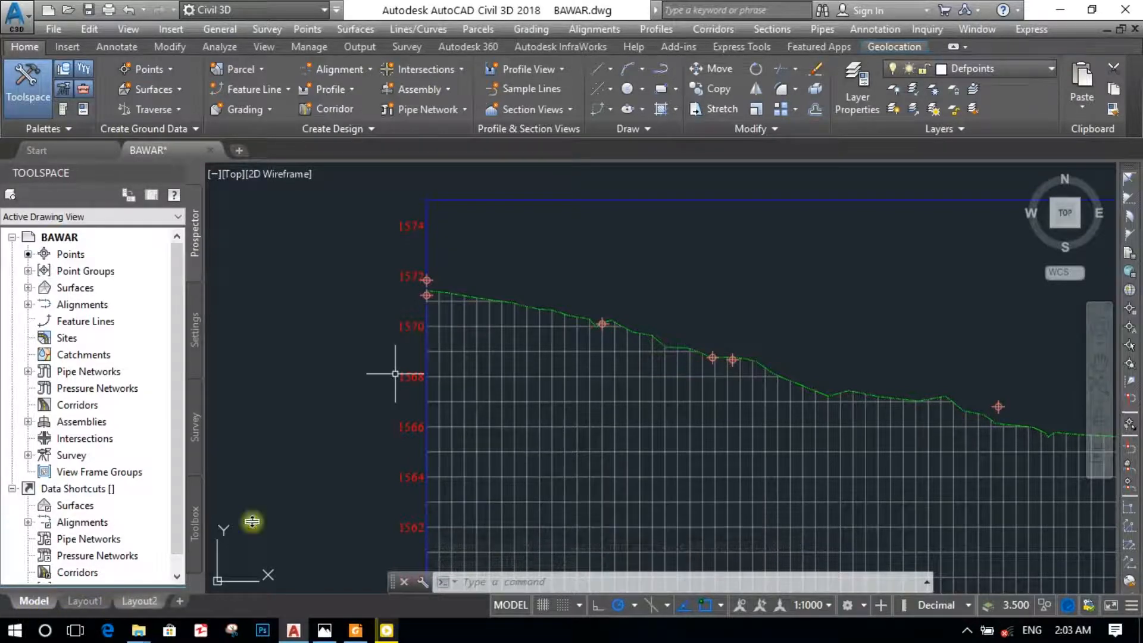
Add a vertical linear dimension along the profile view's edge, from the 1556 grid line to the next one below, and read its value
{"action": "scroll", "coordinate": [455, 344], "scroll_direction": "down", "scroll_amount": 3}
{"action": "scroll", "coordinate": [455, 344], "scroll_direction": "up", "scroll_amount": 5}
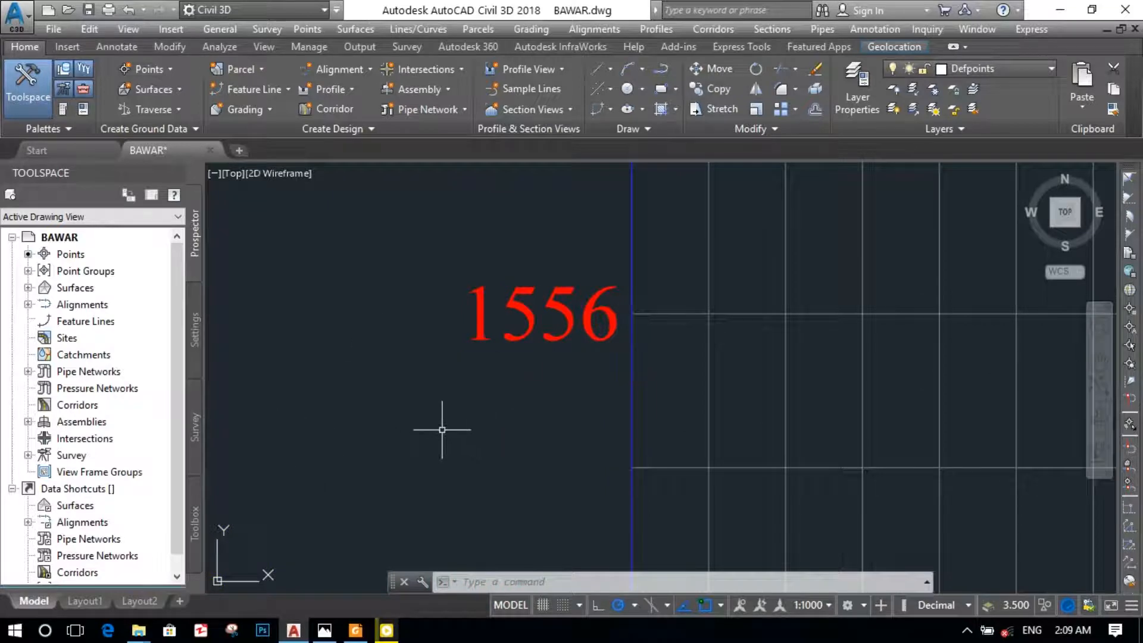
{"action": "type", "text": "LI"}
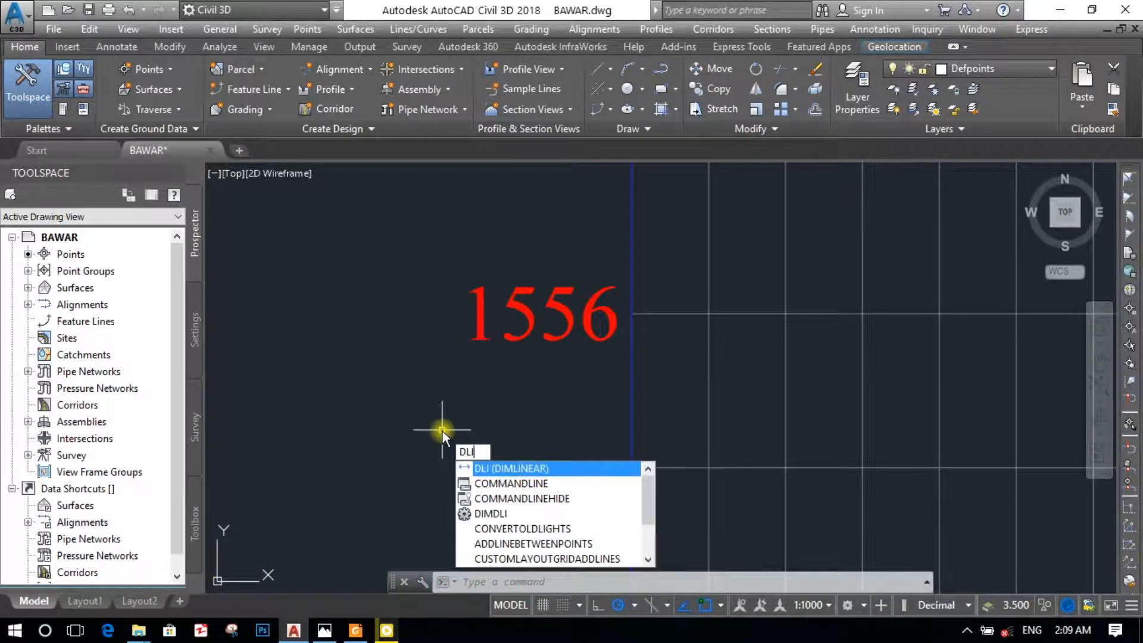
{"action": "key", "text": "Return"}
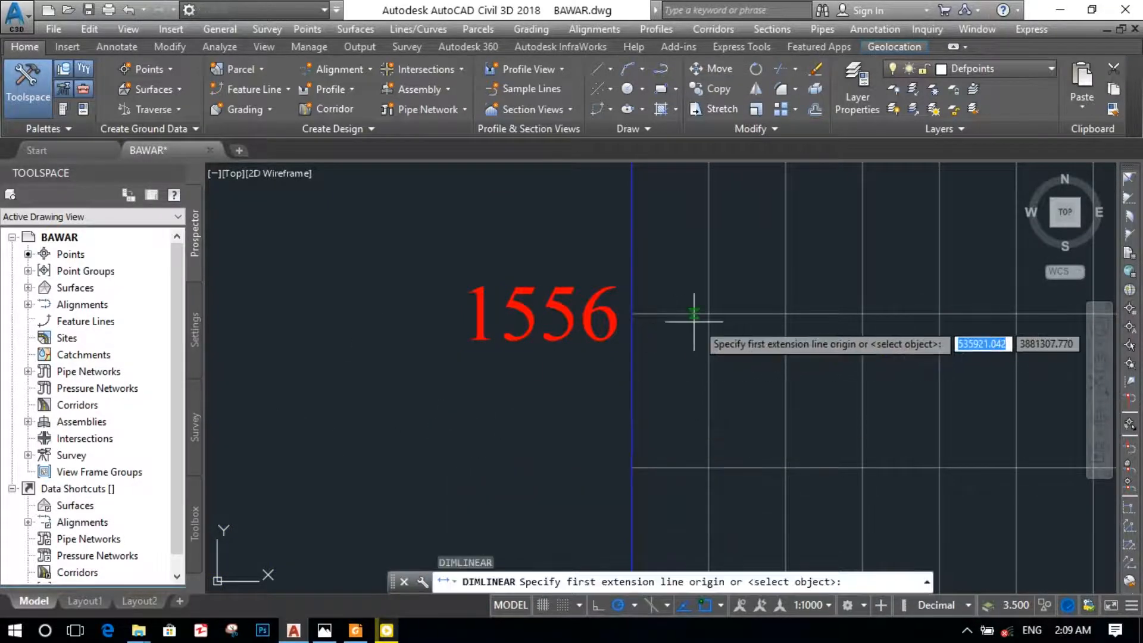
{"action": "left_click", "coordinate": [633, 313]}
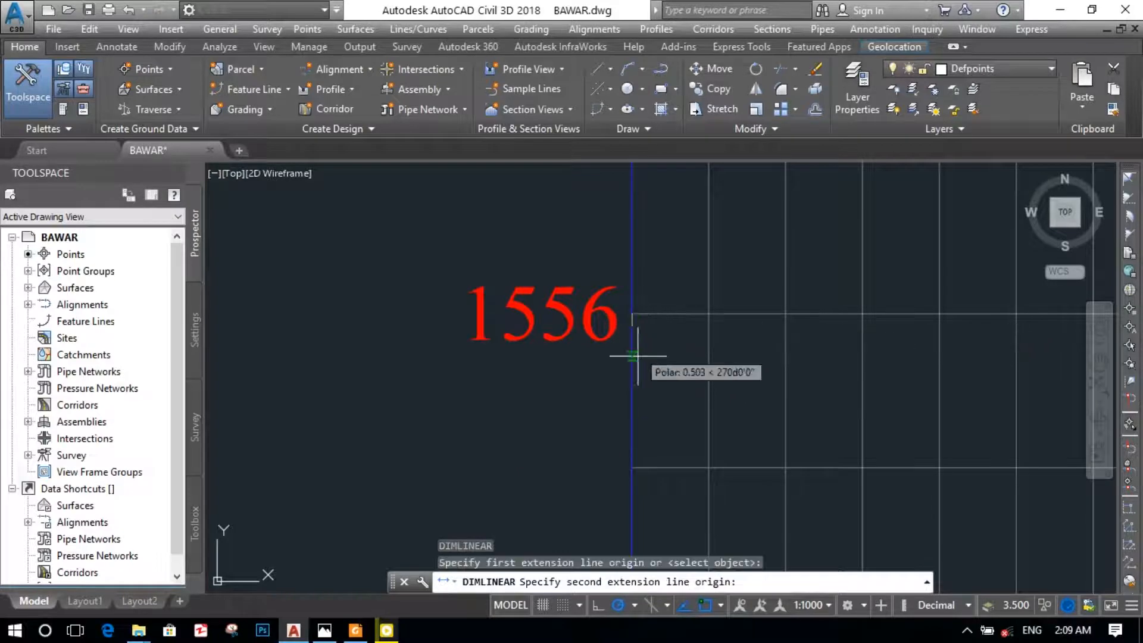
{"action": "left_click", "coordinate": [632, 467]}
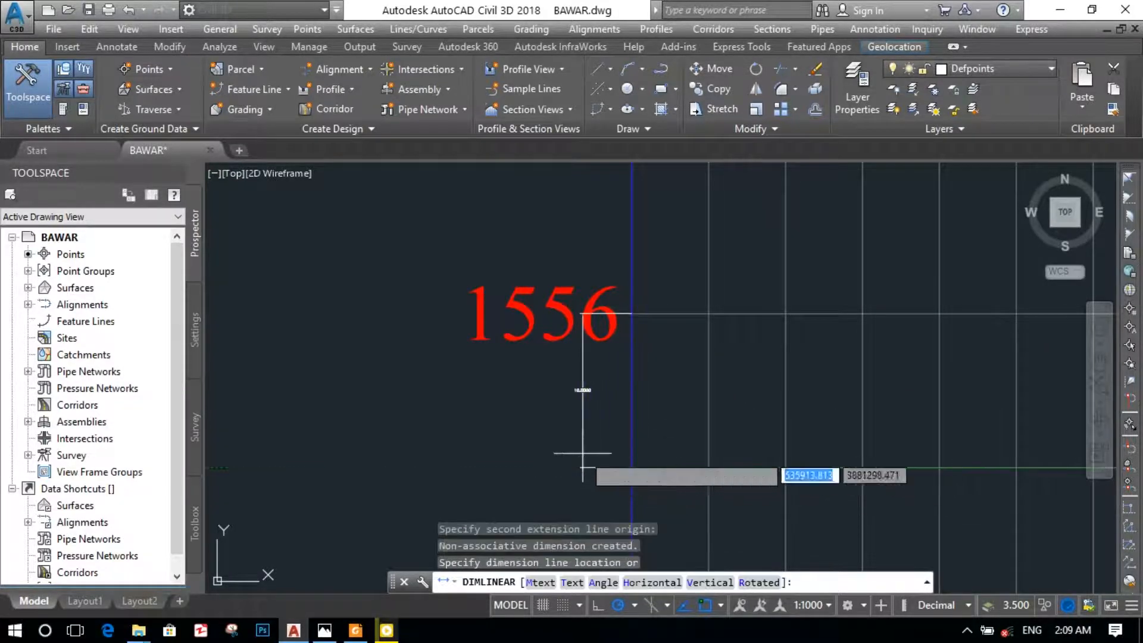
{"action": "left_click", "coordinate": [583, 454]}
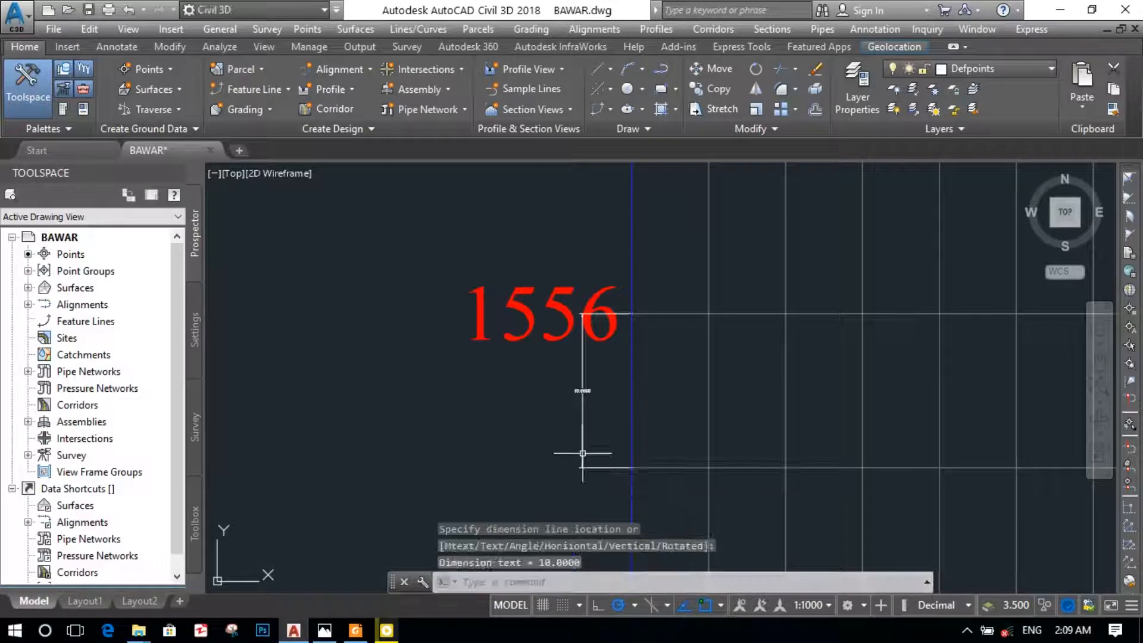
{"action": "scroll", "coordinate": [613, 396], "scroll_direction": "down", "scroll_amount": 2}
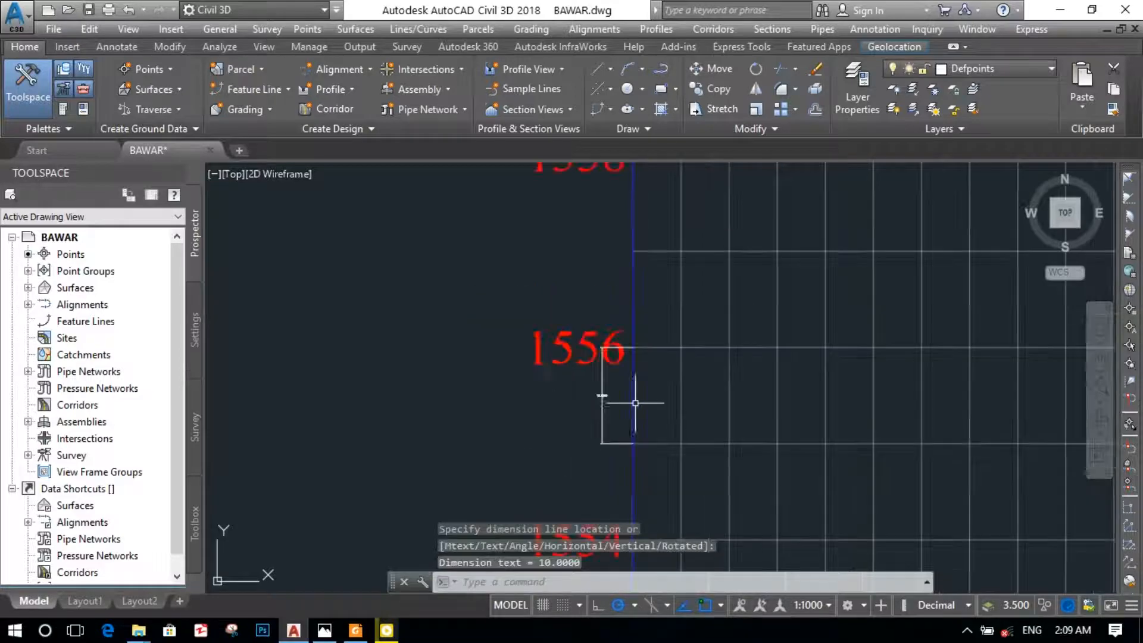
{"action": "scroll", "coordinate": [609, 397], "scroll_direction": "up", "scroll_amount": 4}
{"action": "scroll", "coordinate": [609, 397], "scroll_direction": "up", "scroll_amount": 5}
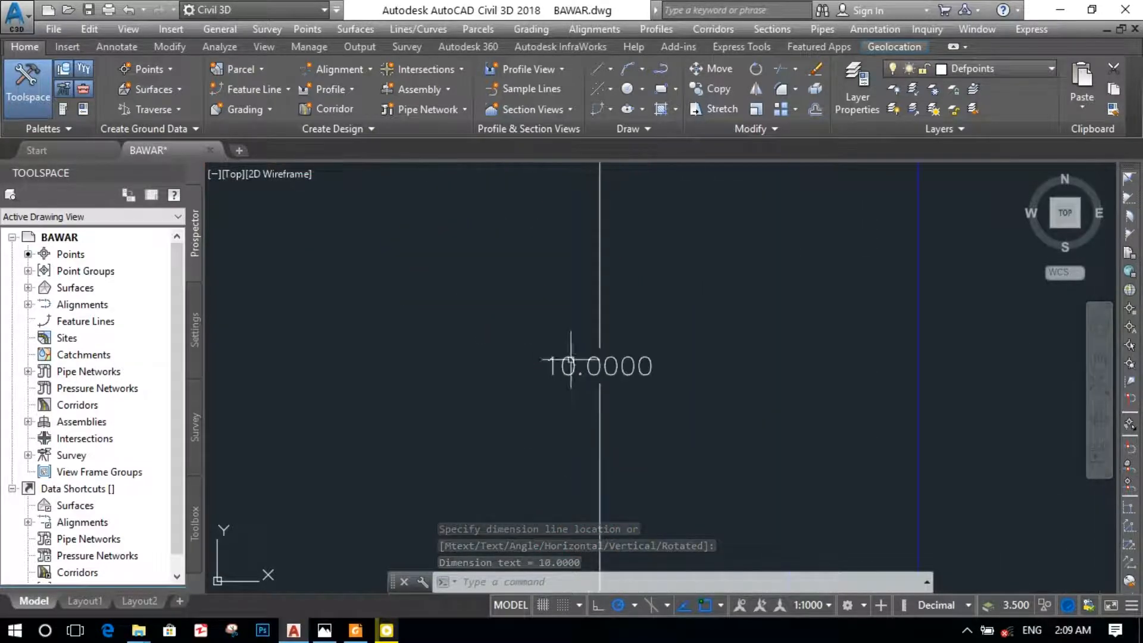
{"action": "scroll", "coordinate": [593, 361], "scroll_direction": "down", "scroll_amount": 6}
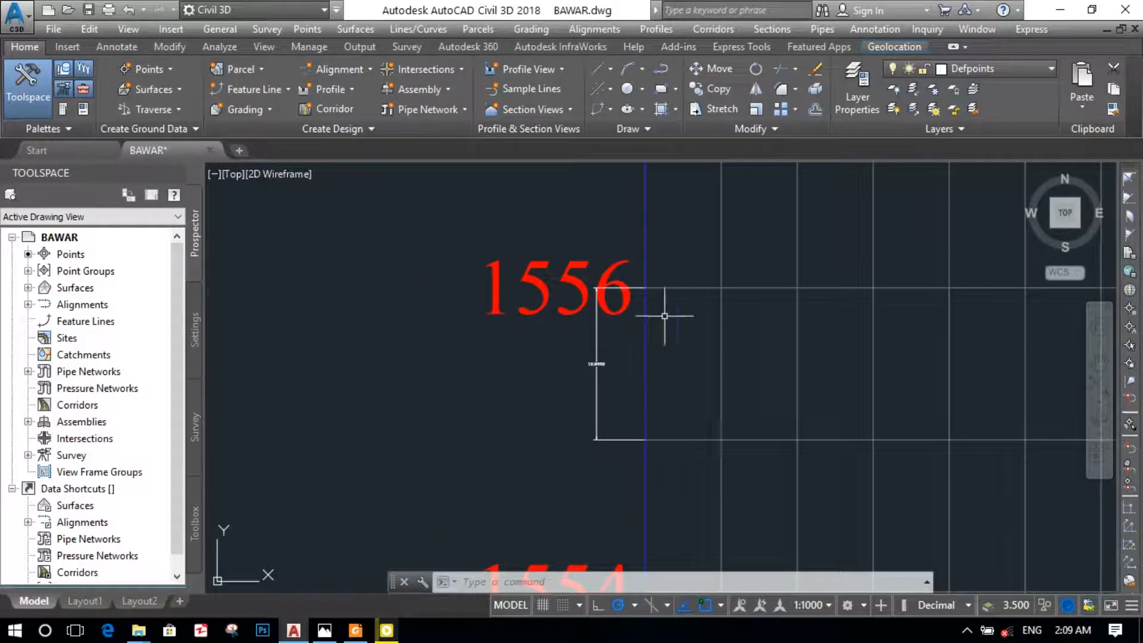
Erase the grid spacing dimension beside elevation 1556
{"action": "left_click", "coordinate": [614, 410]}
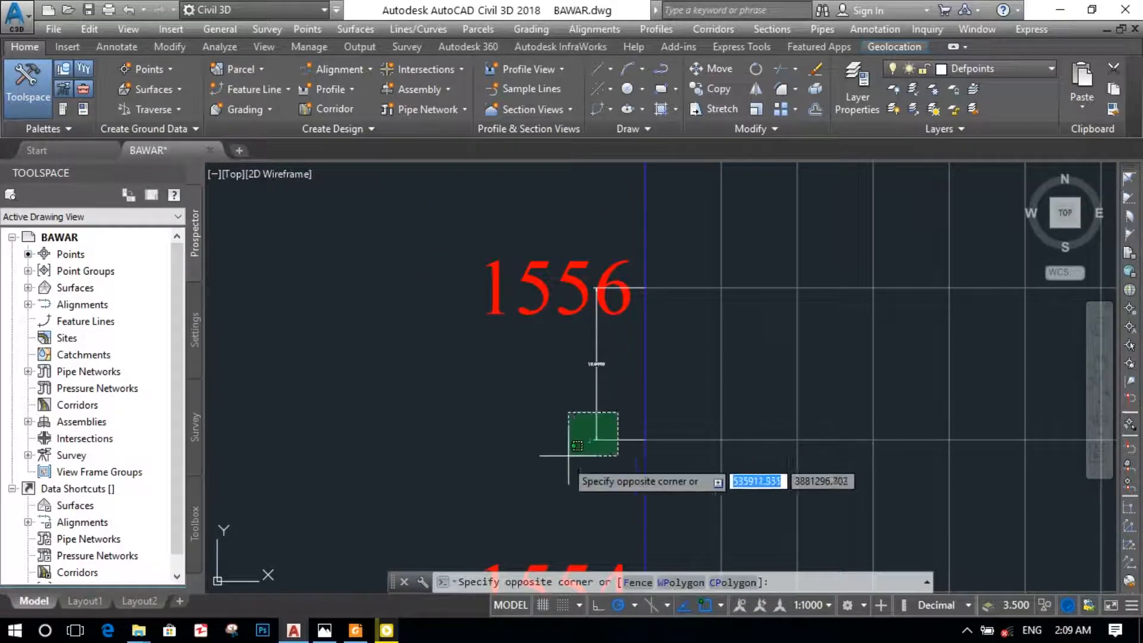
{"action": "left_click", "coordinate": [583, 464]}
{"action": "key", "text": "Delete"}
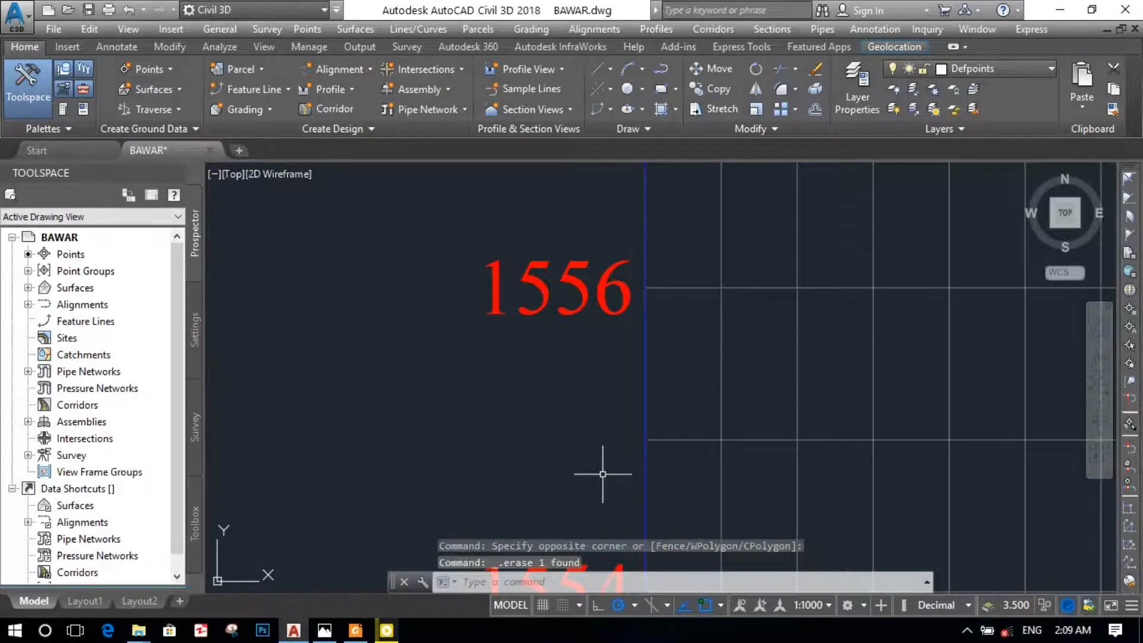
{"action": "scroll", "coordinate": [815, 360], "scroll_direction": "down", "scroll_amount": 6}
{"action": "scroll", "coordinate": [880, 332], "scroll_direction": "down", "scroll_amount": 2}
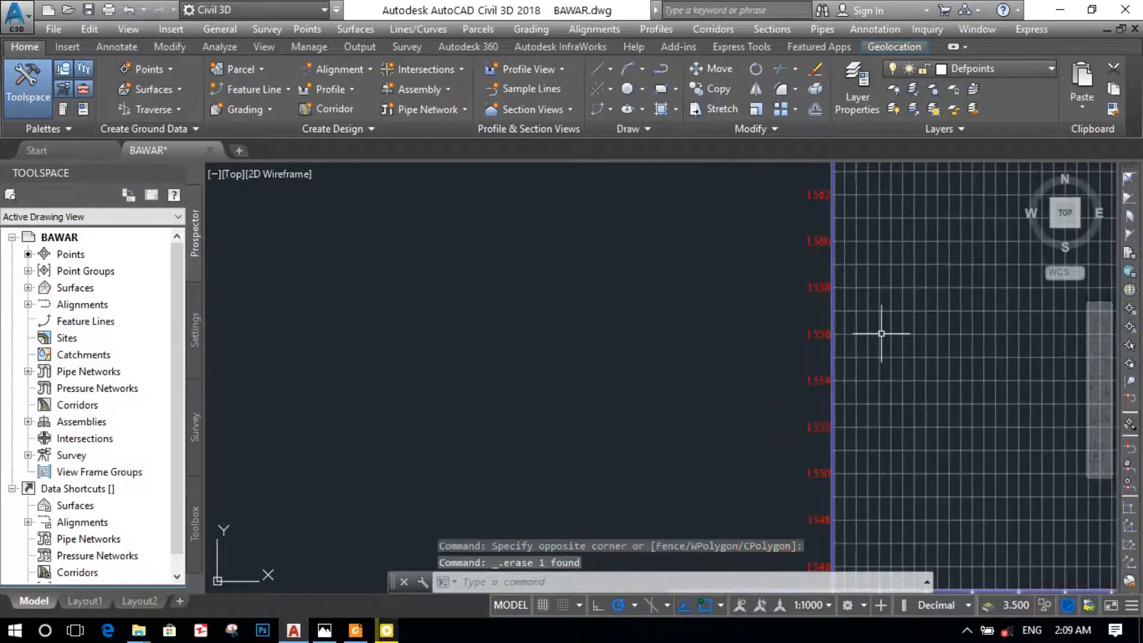
{"action": "middle_click_drag", "start_coordinate": [880, 332], "coordinate": [577, 546]}
{"action": "scroll", "coordinate": [623, 334], "scroll_direction": "up", "scroll_amount": 3}
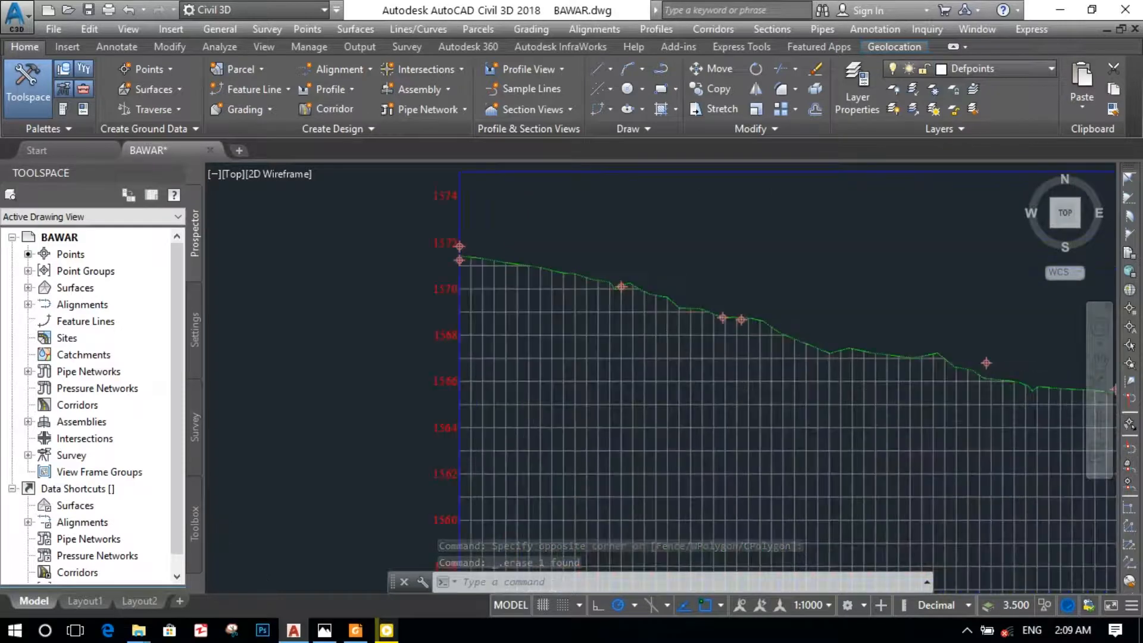
{"action": "scroll", "coordinate": [577, 301], "scroll_direction": "down", "scroll_amount": 2}
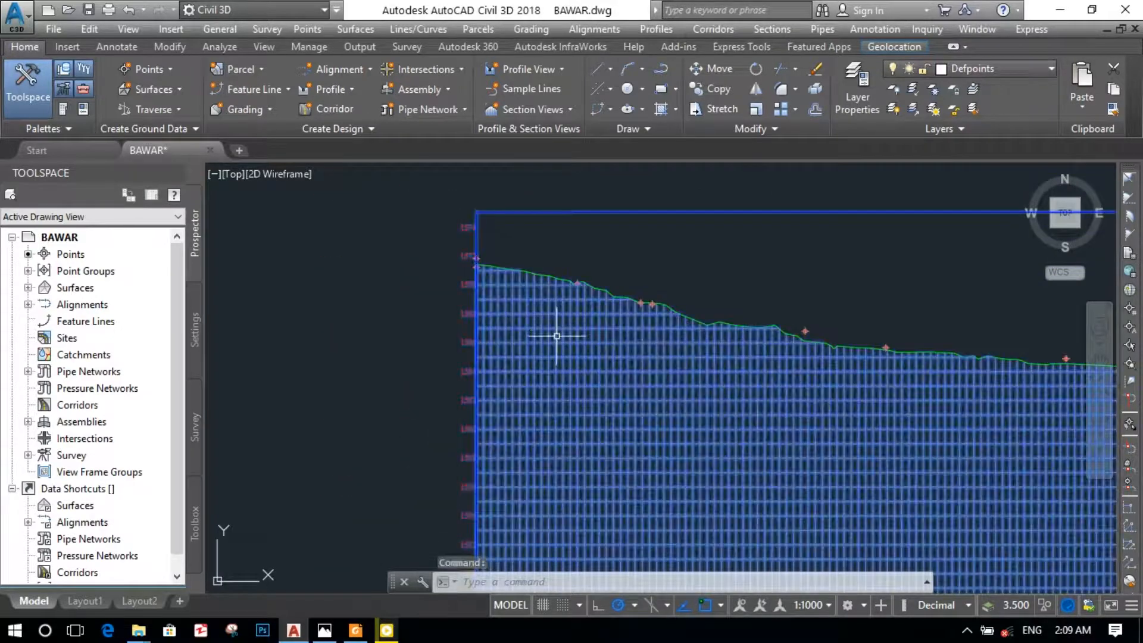
{"action": "left_click", "coordinate": [558, 333]}
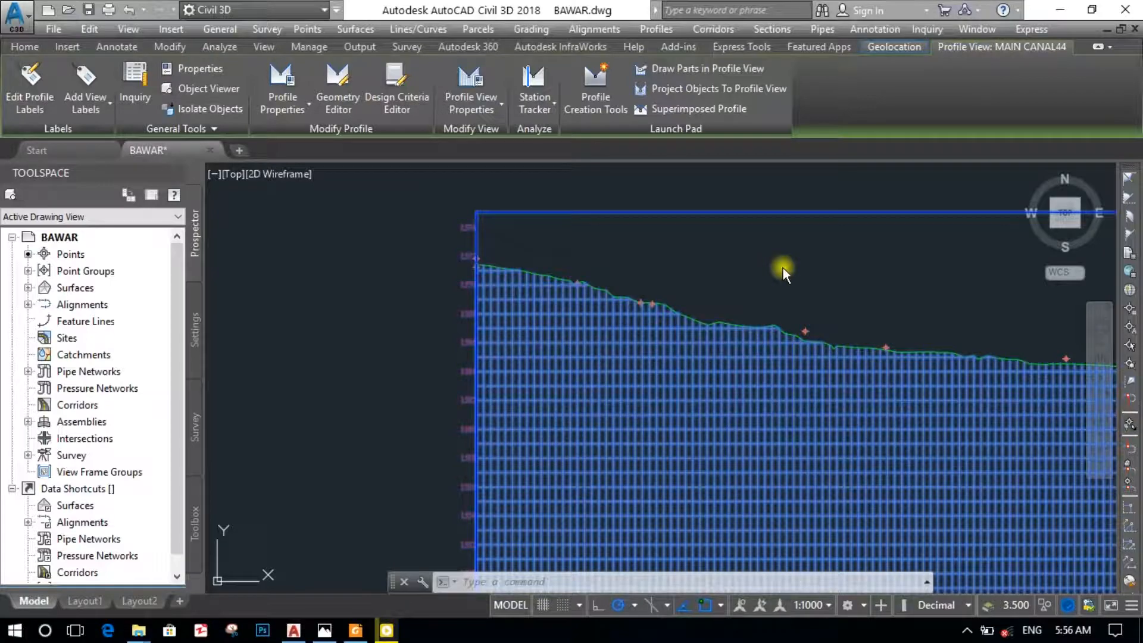
{"action": "left_click", "coordinate": [343, 351]}
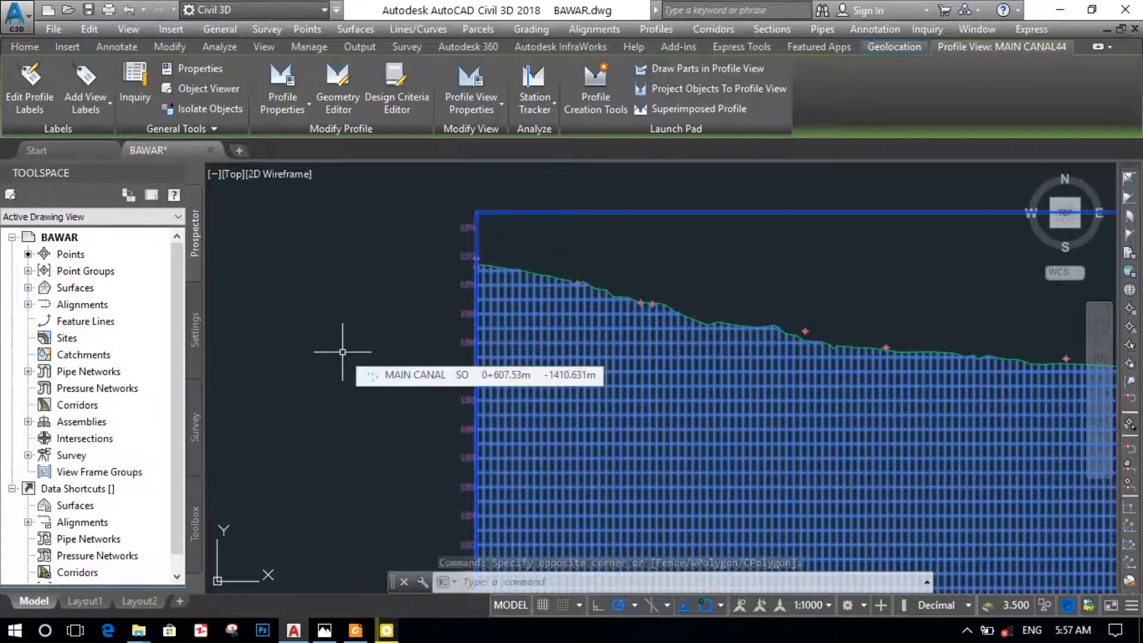
{"action": "key", "text": "Escape"}
Draw a closed right triangle above the start of the profile view, with a 100-unit horizontal side and a 20-unit side going down
{"action": "scroll", "coordinate": [582, 365], "scroll_direction": "down", "scroll_amount": 3}
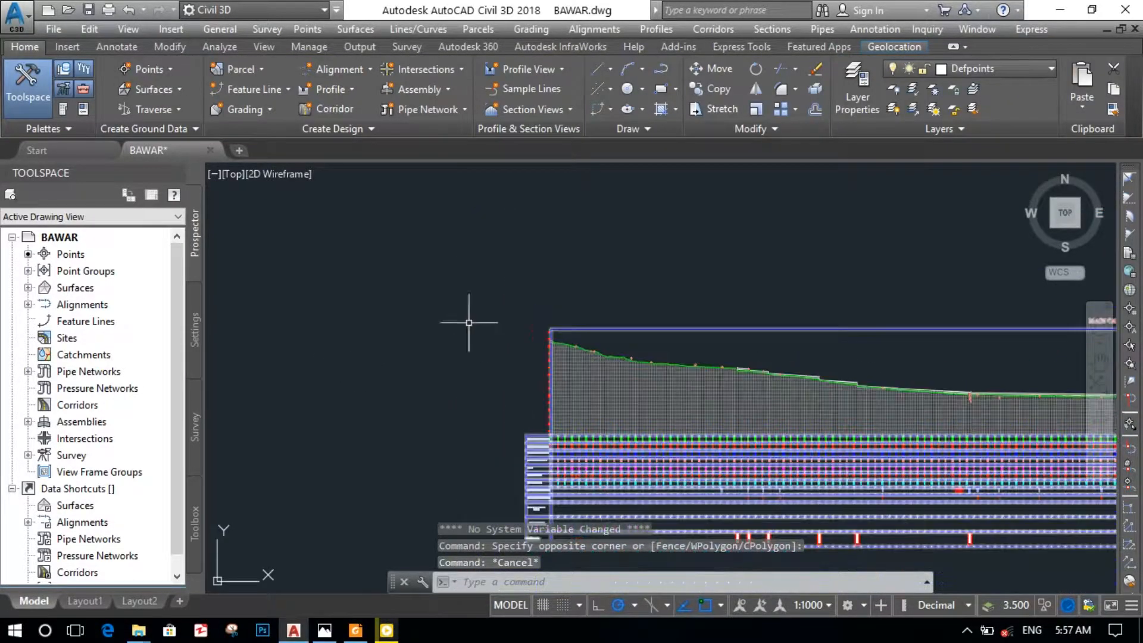
{"action": "scroll", "coordinate": [453, 298], "scroll_direction": "up", "scroll_amount": 2}
{"action": "middle_click_drag", "start_coordinate": [473, 334], "coordinate": [265, 462]}
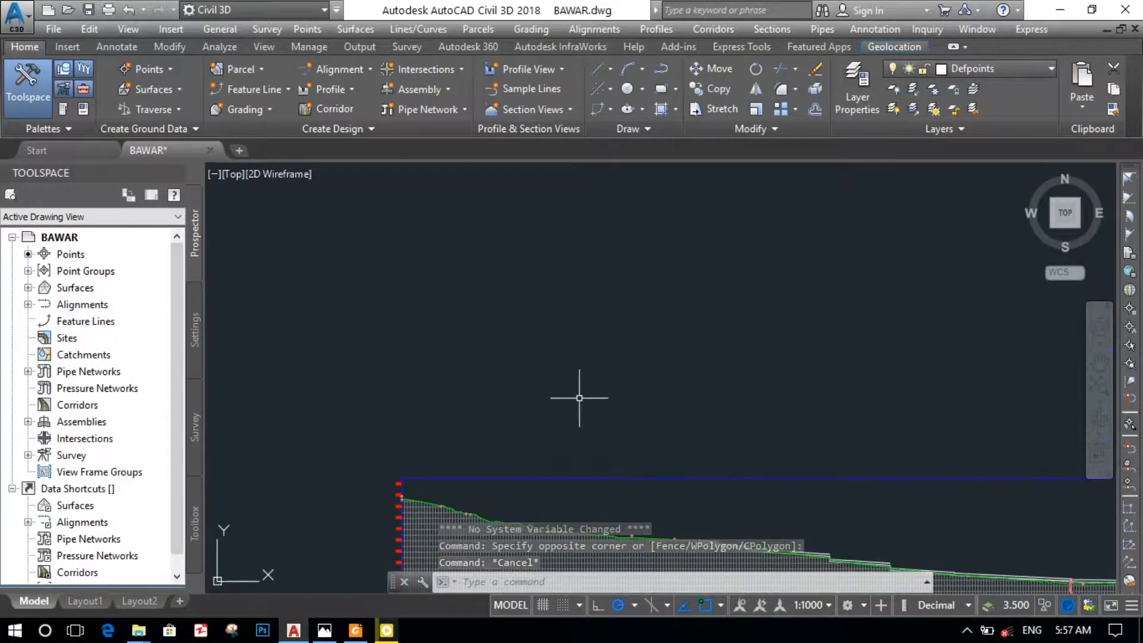
{"action": "middle_click_drag", "start_coordinate": [502, 362], "coordinate": [444, 297]}
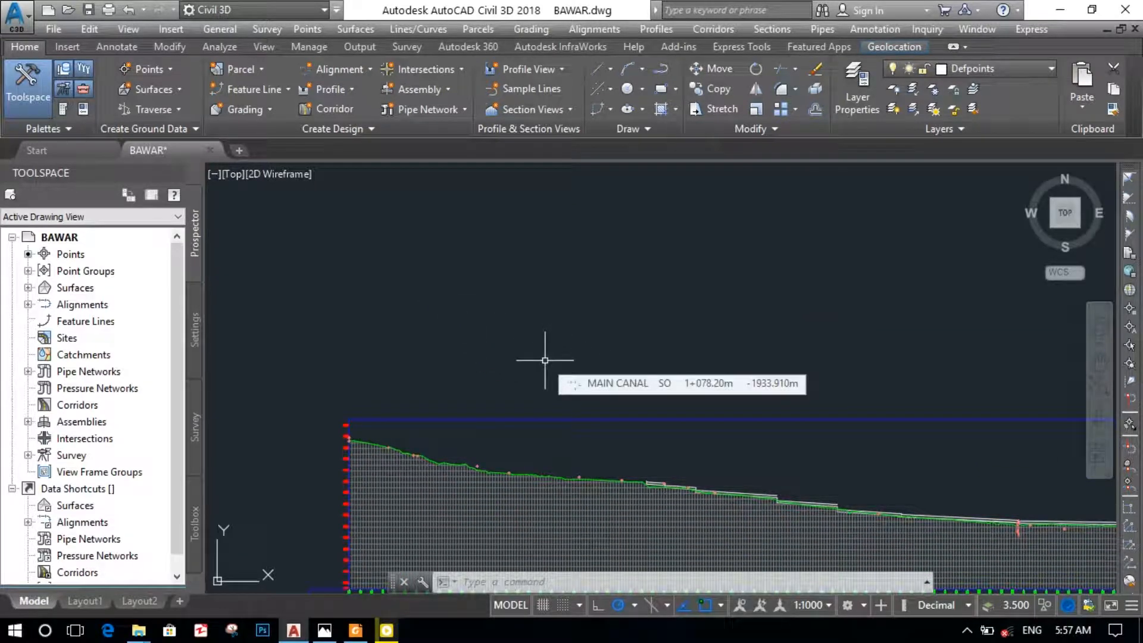
{"action": "type", "text": "line"}
{"action": "key", "text": "Return"}
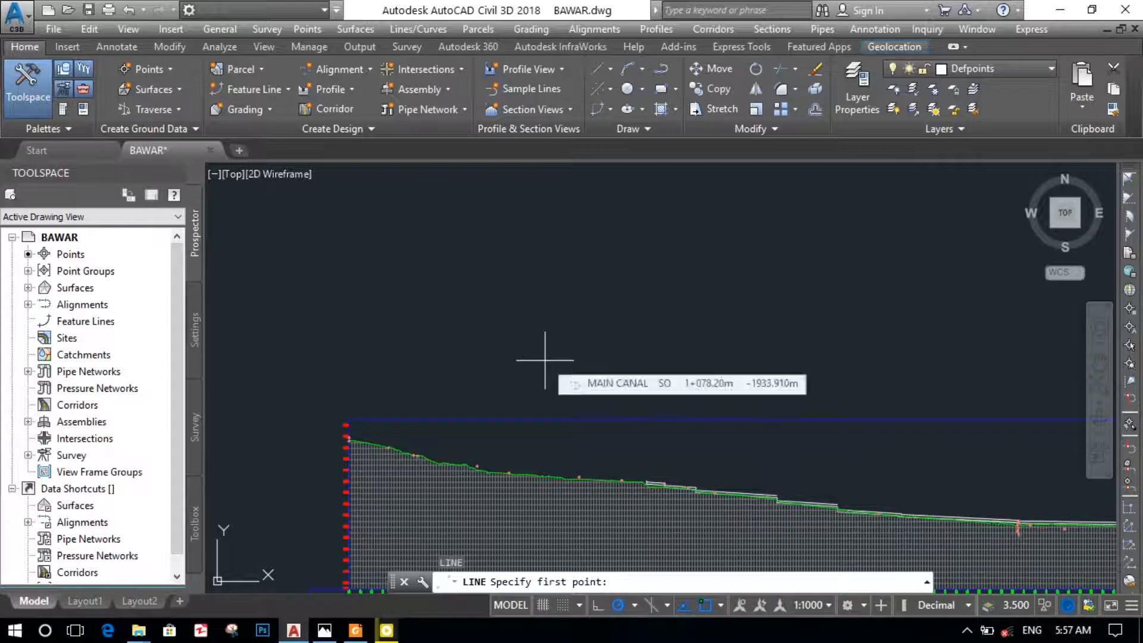
{"action": "left_click", "coordinate": [387, 293]}
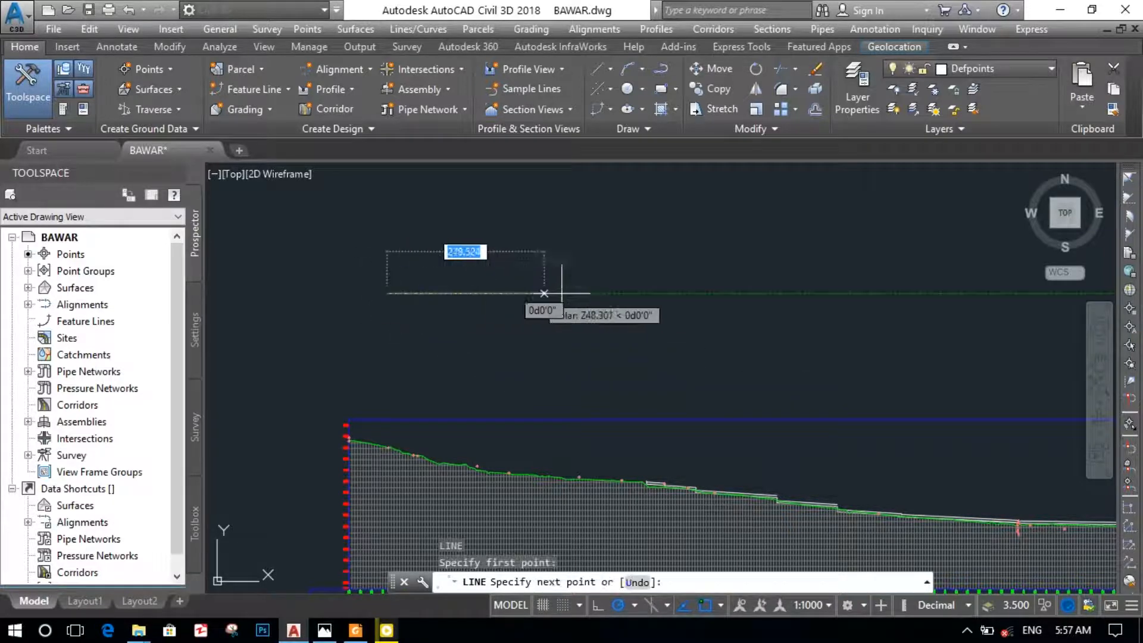
{"action": "type", "text": "100"}
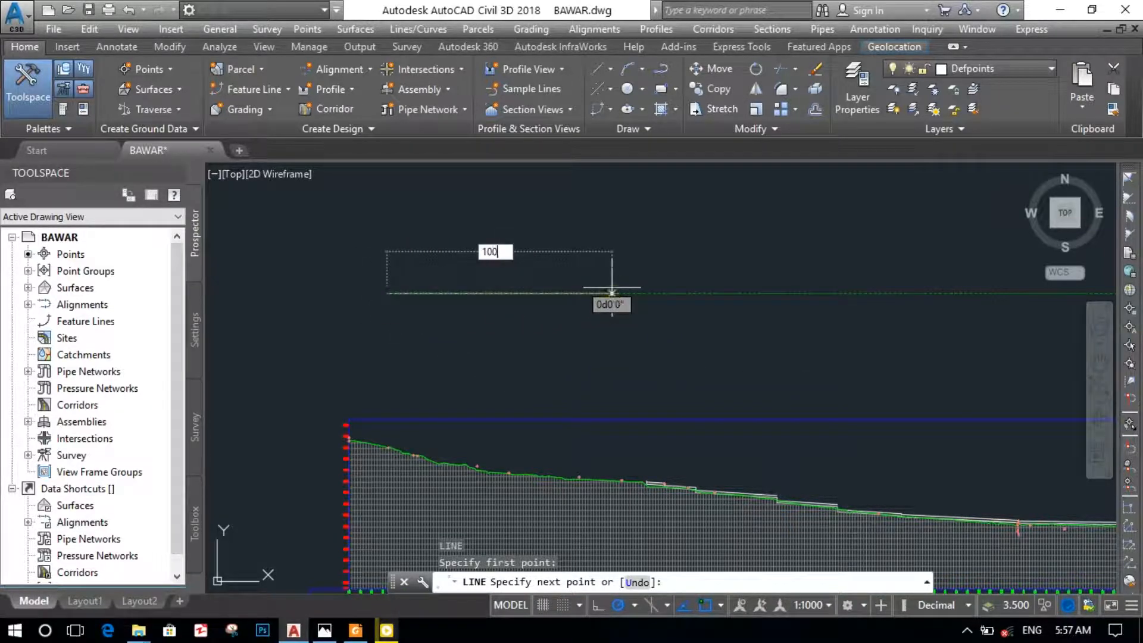
{"action": "key", "text": "Return"}
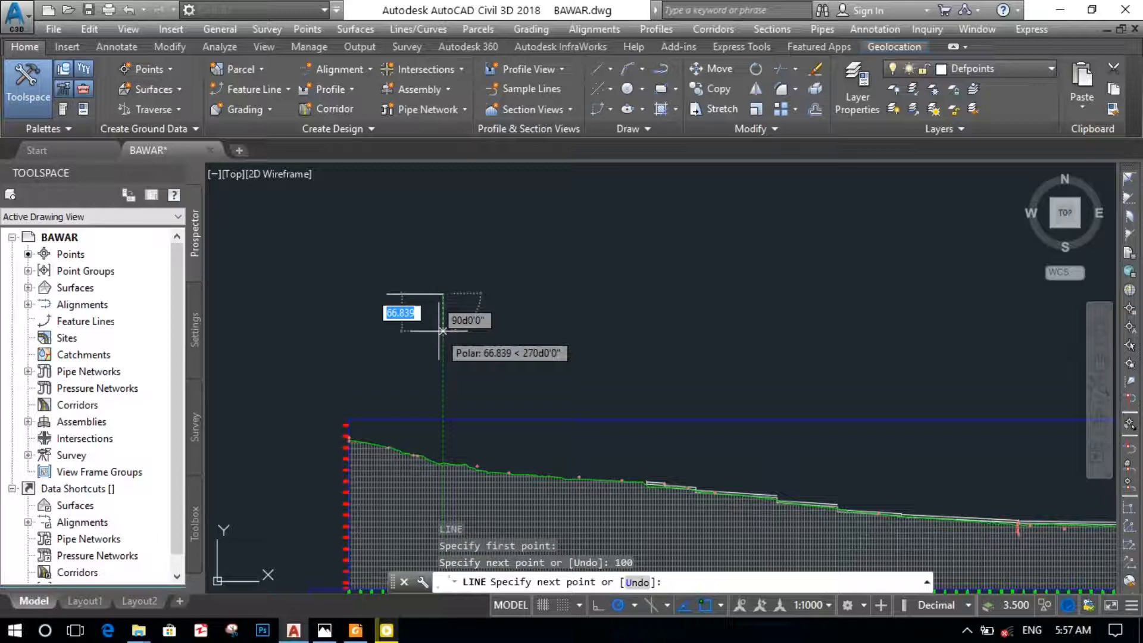
{"action": "type", "text": "20"}
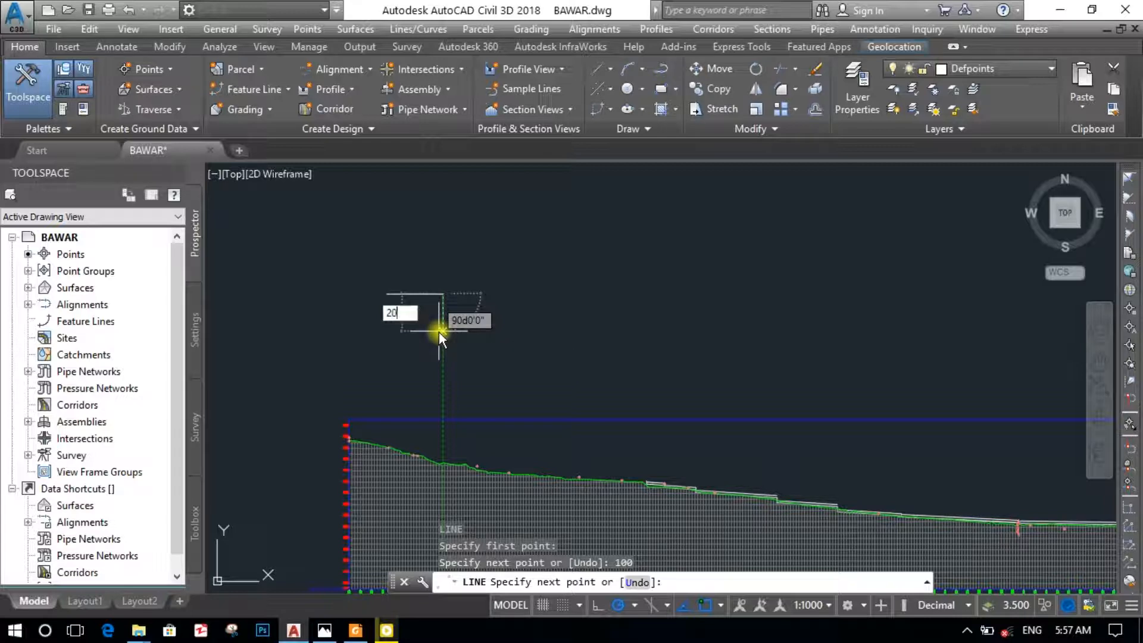
{"action": "key", "text": "Return"}
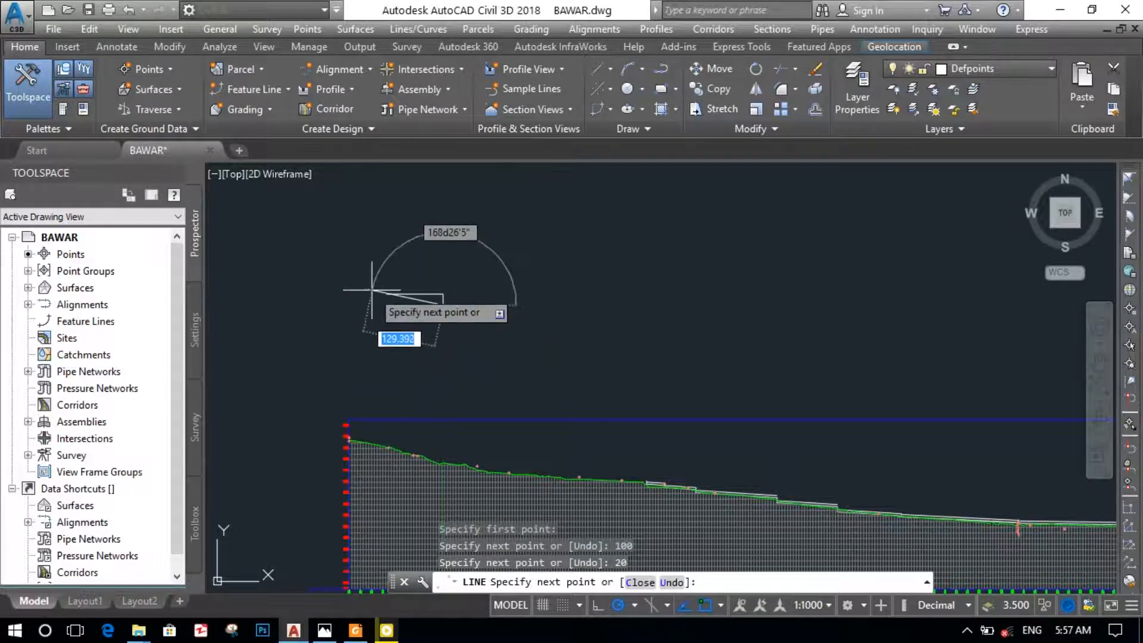
{"action": "type", "text": "C"}
{"action": "key", "text": "Return"}
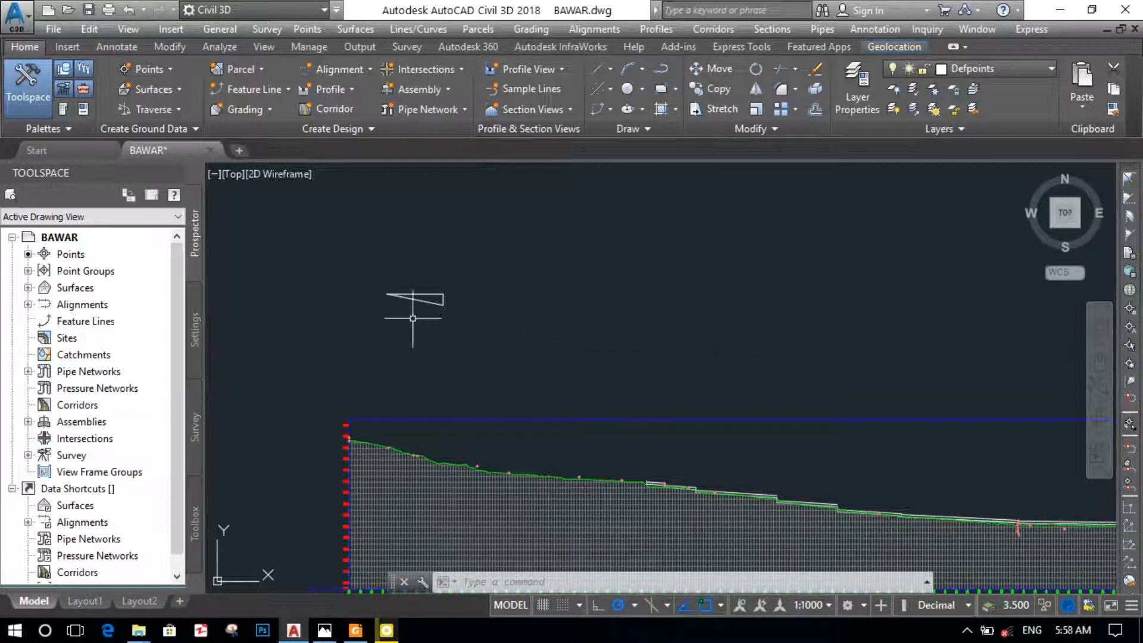
Add a profile view depth label along the sketched triangle's hypotenuse, from its lower vertex to its starting vertex
{"action": "scroll", "coordinate": [414, 307], "scroll_direction": "up", "scroll_amount": 6}
{"action": "scroll", "coordinate": [429, 365], "scroll_direction": "down", "scroll_amount": 5}
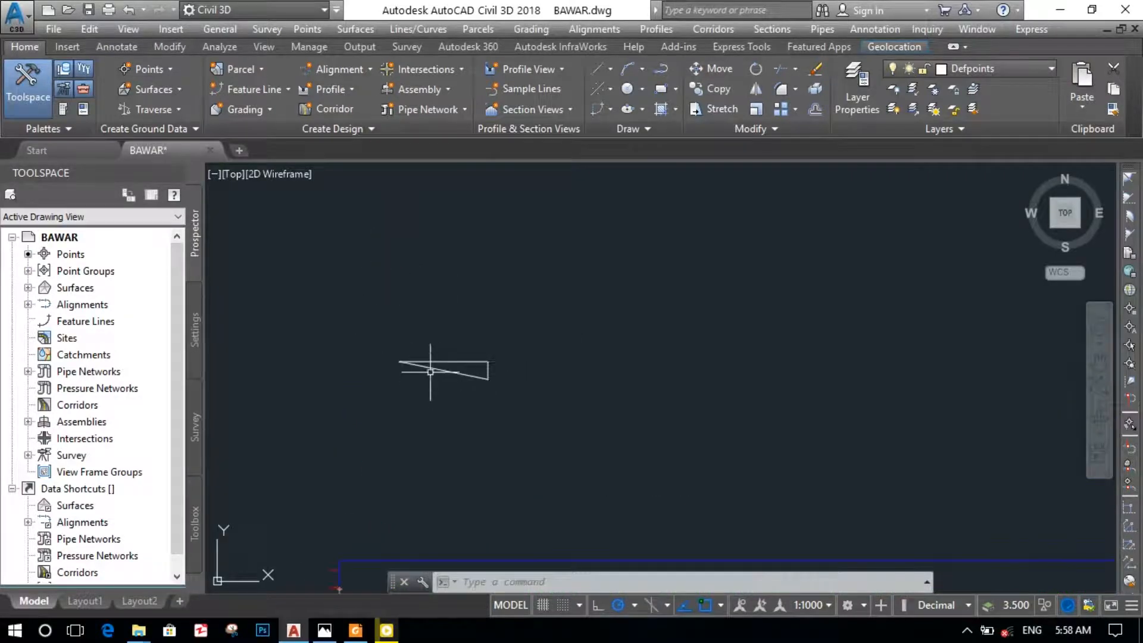
{"action": "middle_click_drag", "start_coordinate": [472, 501], "coordinate": [497, 351]}
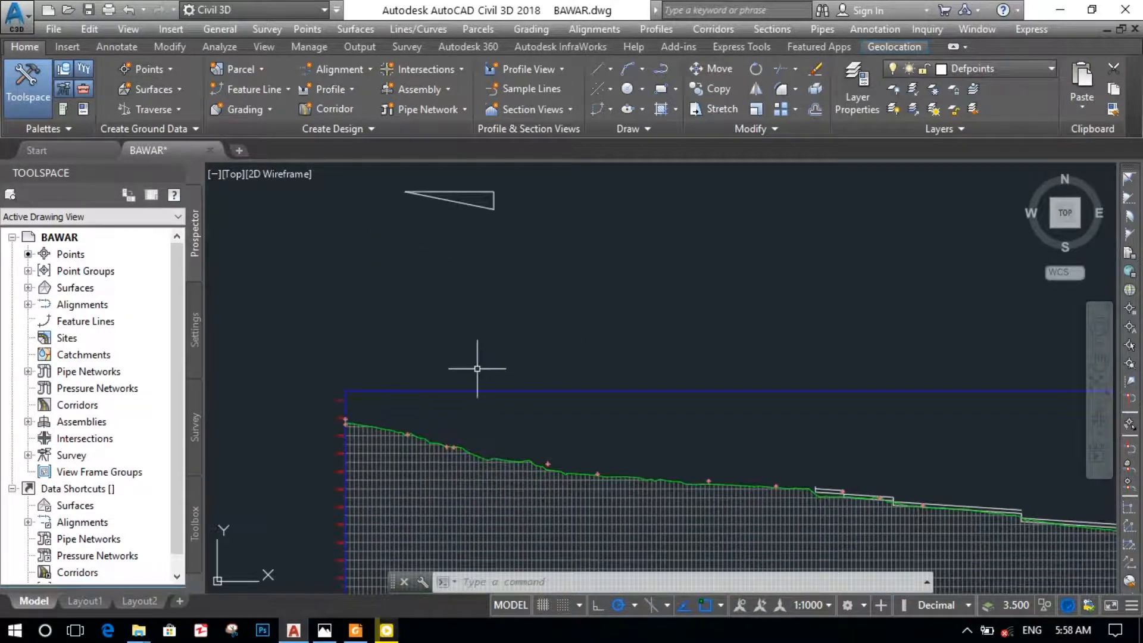
{"action": "left_click", "coordinate": [655, 30]}
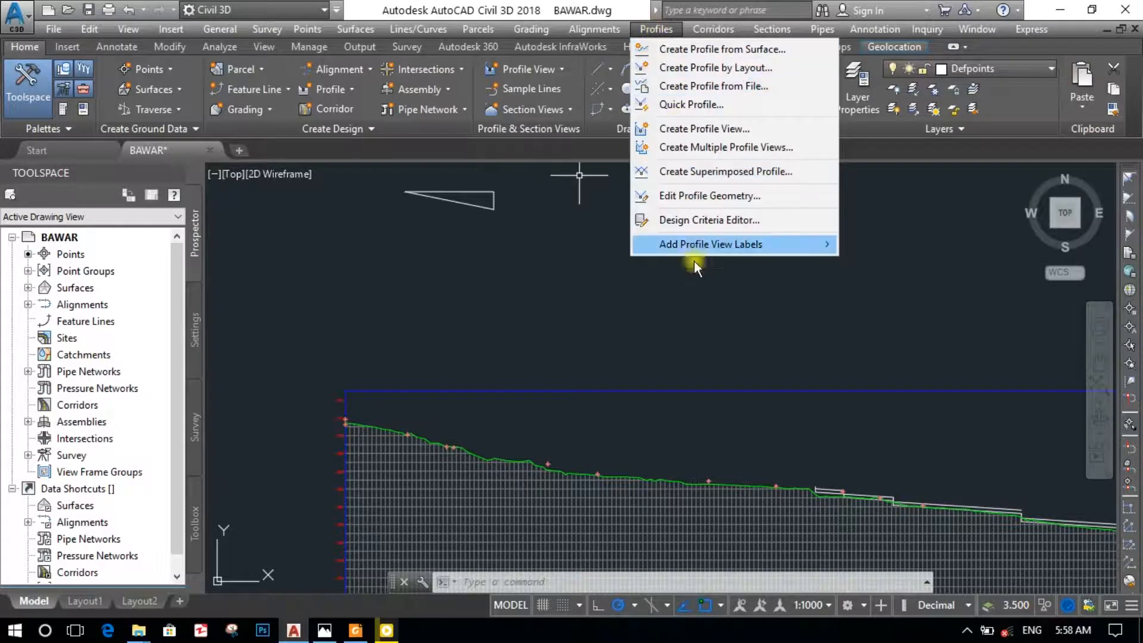
{"action": "mouse_move", "coordinate": [695, 245]}
{"action": "left_click", "coordinate": [875, 305]}
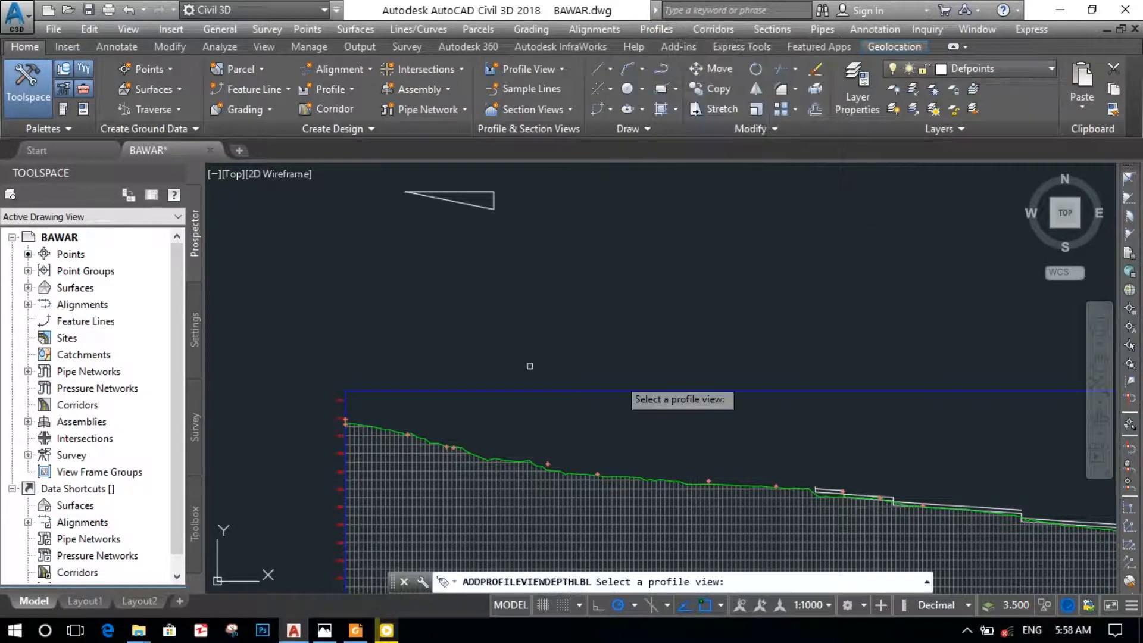
{"action": "left_click", "coordinate": [443, 488]}
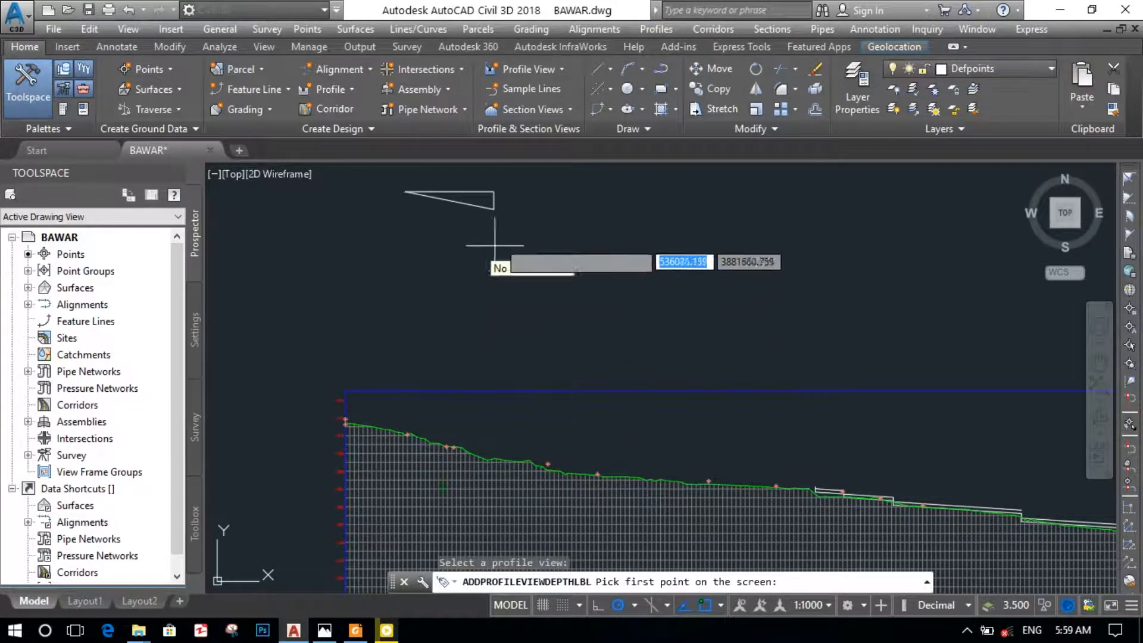
{"action": "left_click", "coordinate": [494, 207]}
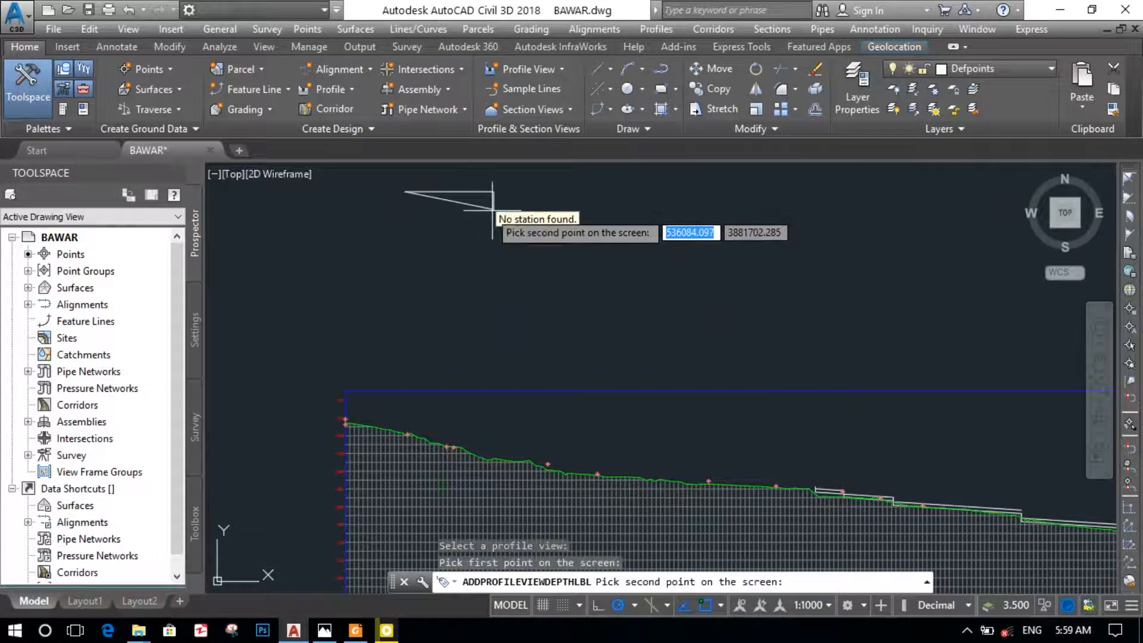
{"action": "left_click", "coordinate": [405, 192]}
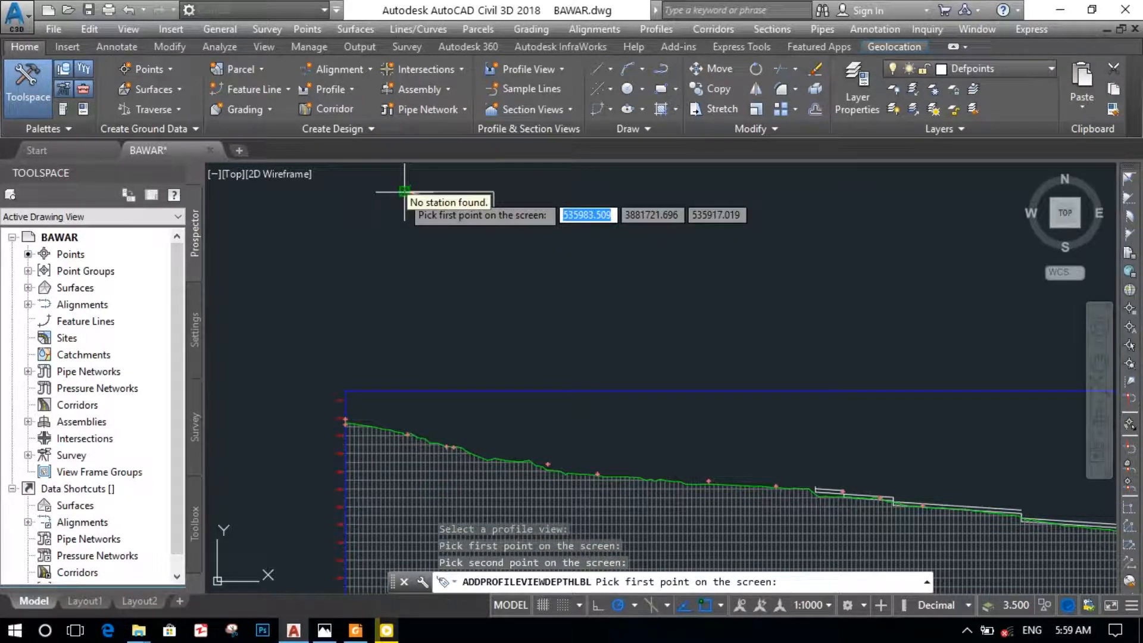
{"action": "key", "text": "Return"}
{"action": "scroll", "coordinate": [416, 185], "scroll_direction": "up", "scroll_amount": 5}
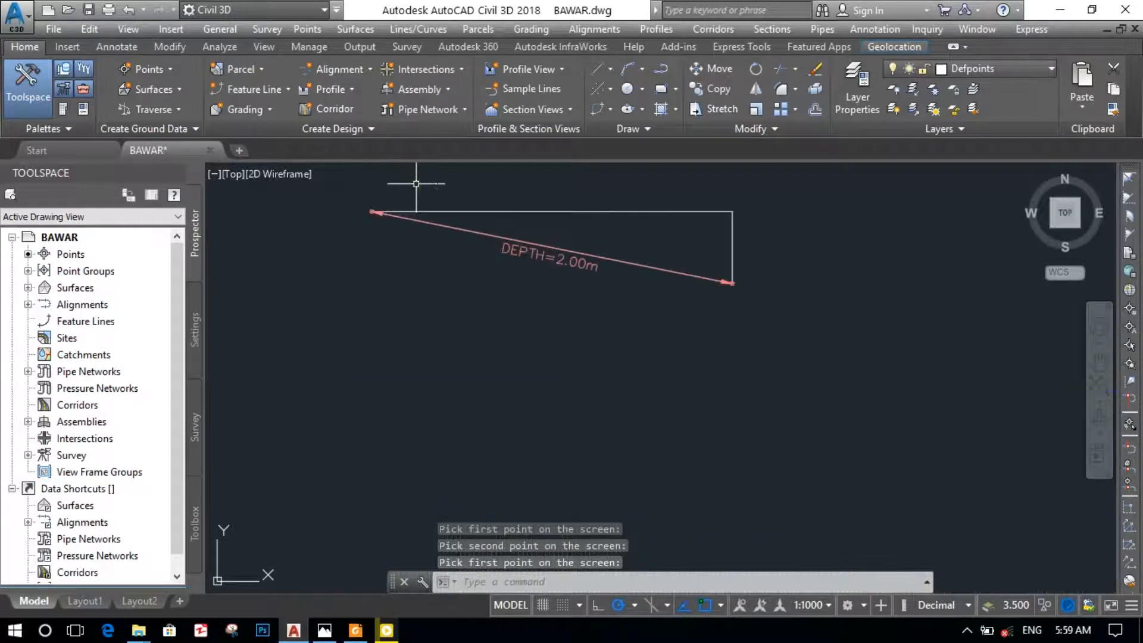
{"action": "scroll", "coordinate": [416, 184], "scroll_direction": "up", "scroll_amount": 4}
{"action": "left_click", "coordinate": [552, 298]}
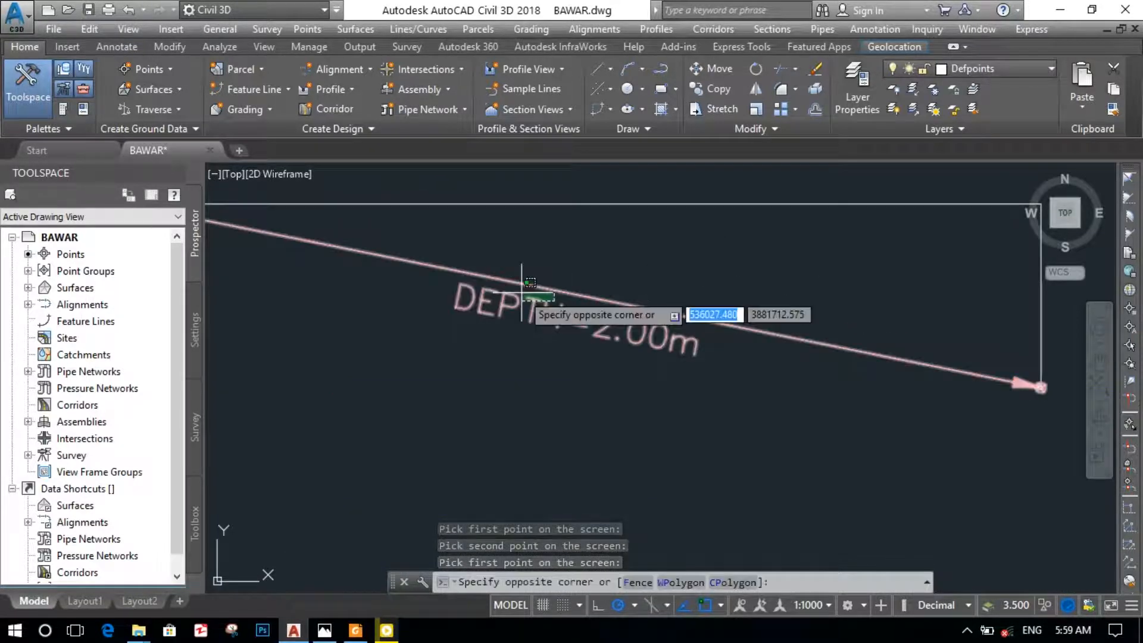
{"action": "left_click", "coordinate": [511, 295]}
{"action": "right_click", "coordinate": [497, 235]}
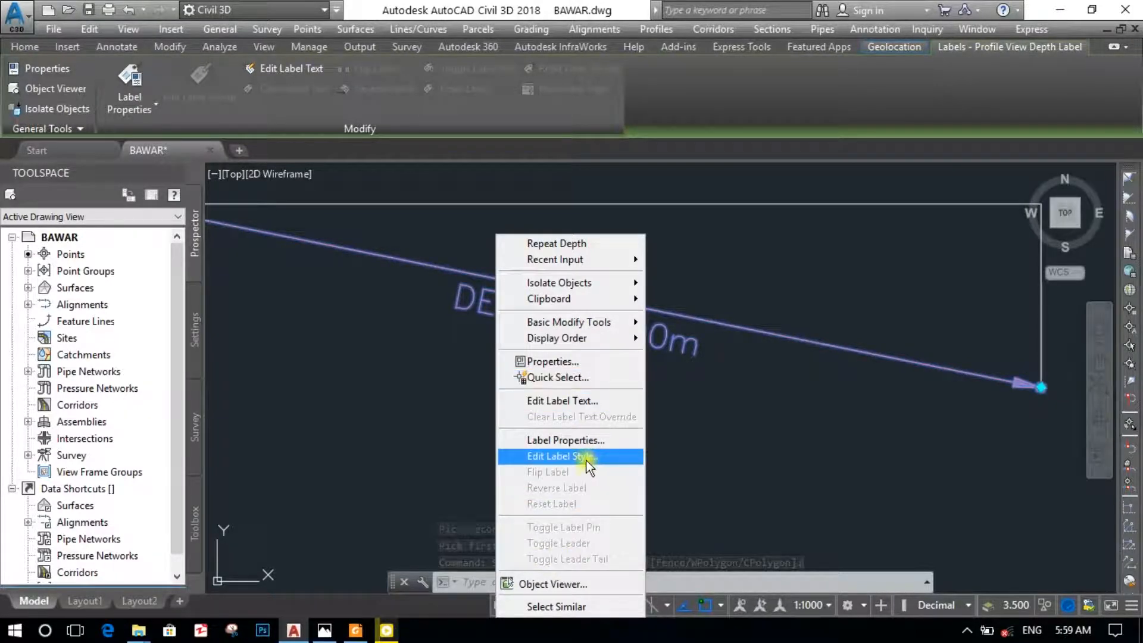
{"action": "left_click", "coordinate": [581, 440]}
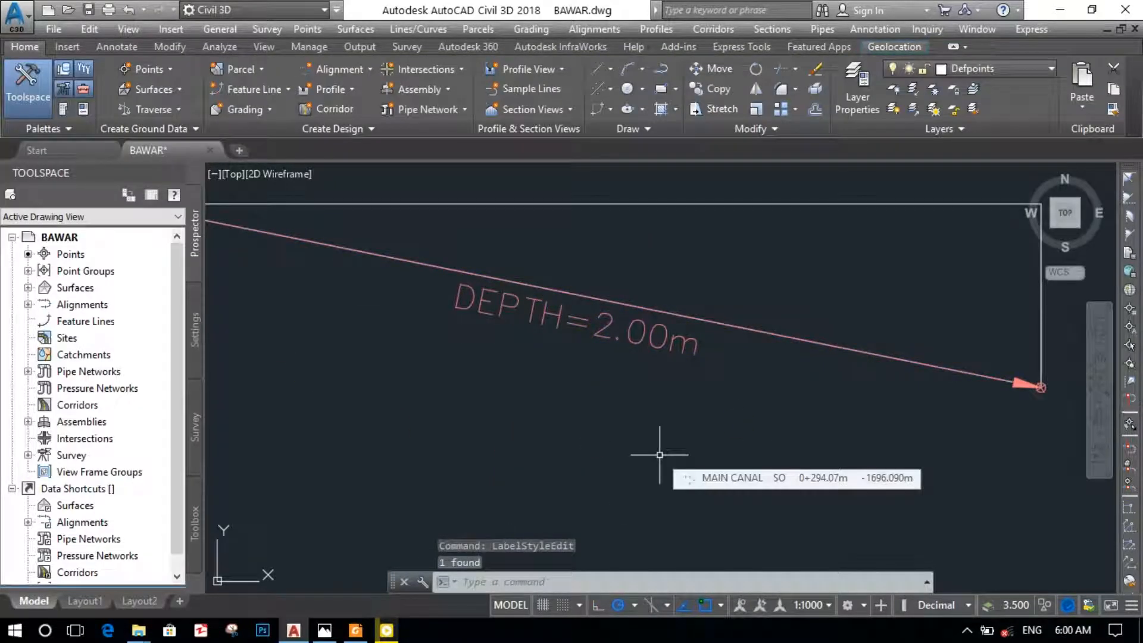
Change the label style of the depth label on the triangle's hypotenuse to Grade %
{"action": "left_click", "coordinate": [561, 320]}
{"action": "right_click", "coordinate": [563, 319]}
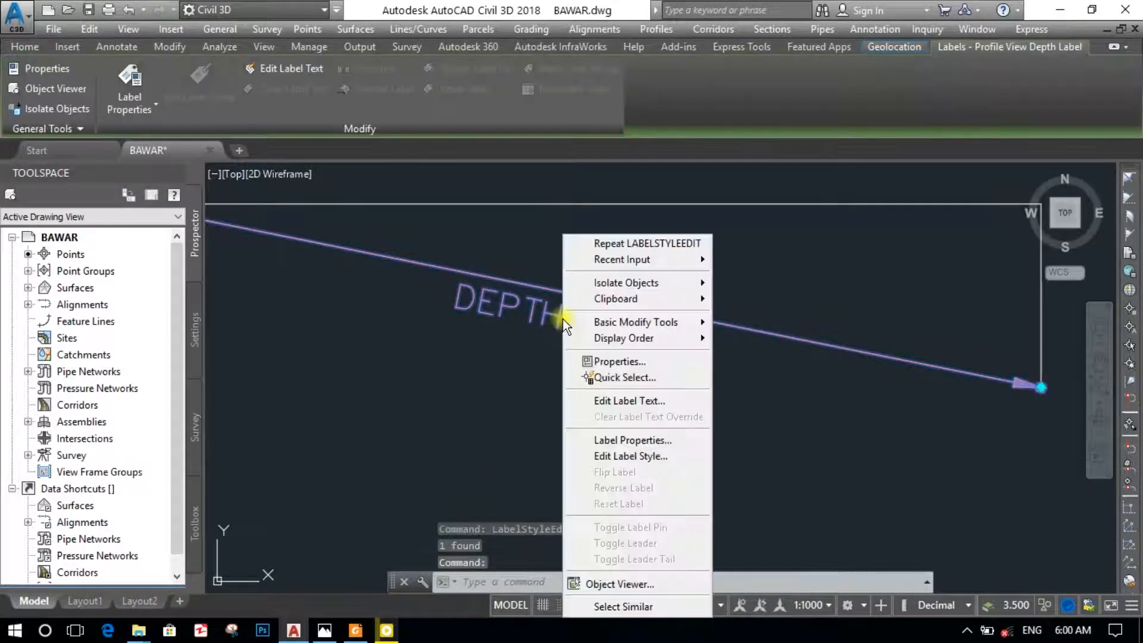
{"action": "left_click", "coordinate": [632, 457]}
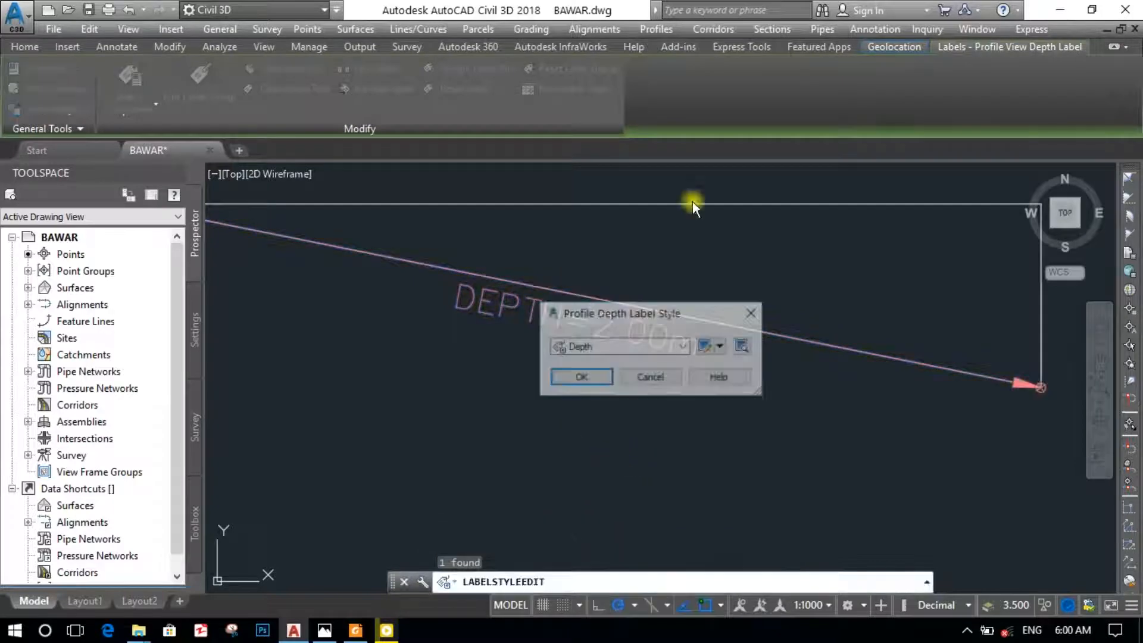
{"action": "left_click", "coordinate": [684, 347]}
{"action": "left_click", "coordinate": [593, 380]}
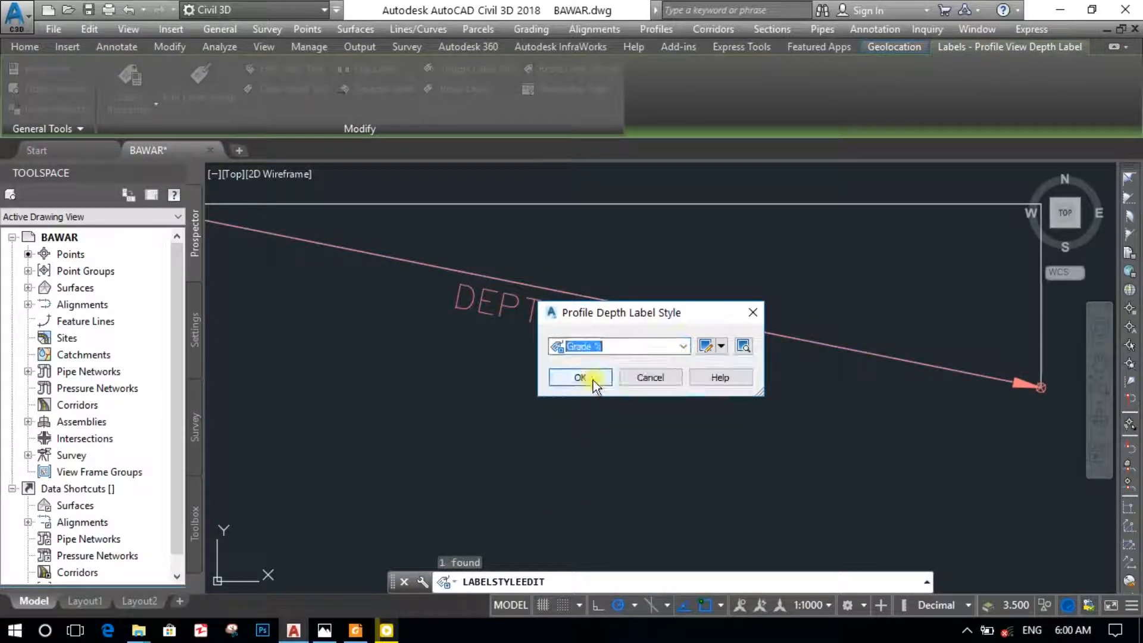
{"action": "left_click", "coordinate": [580, 377]}
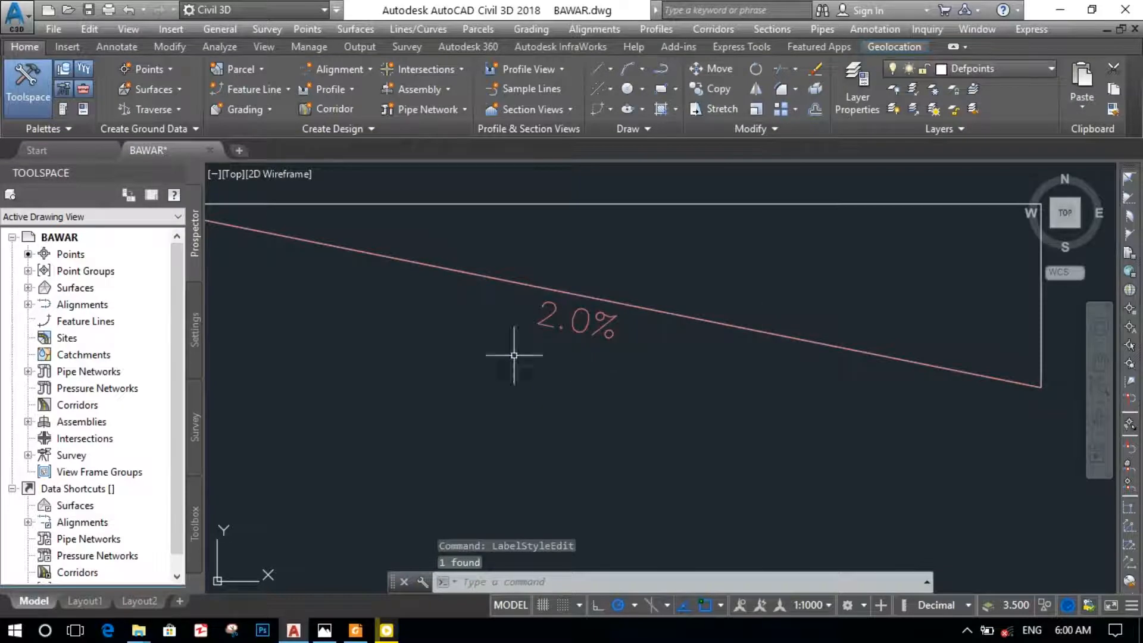
{"action": "left_click", "coordinate": [534, 379]}
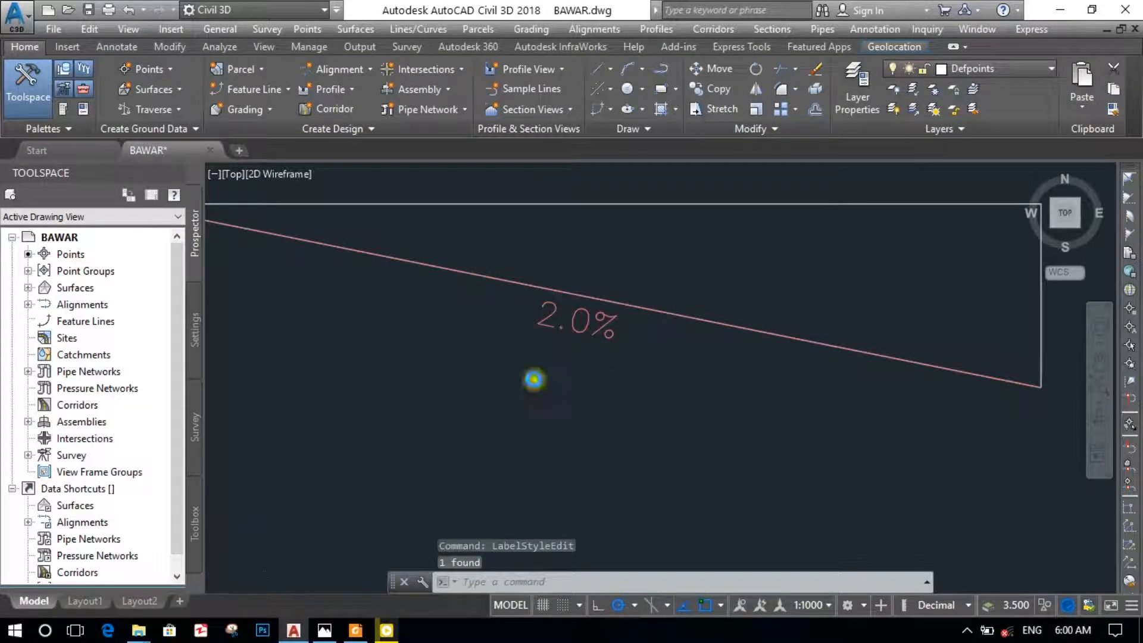
{"action": "scroll", "coordinate": [534, 380], "scroll_direction": "down", "scroll_amount": 8}
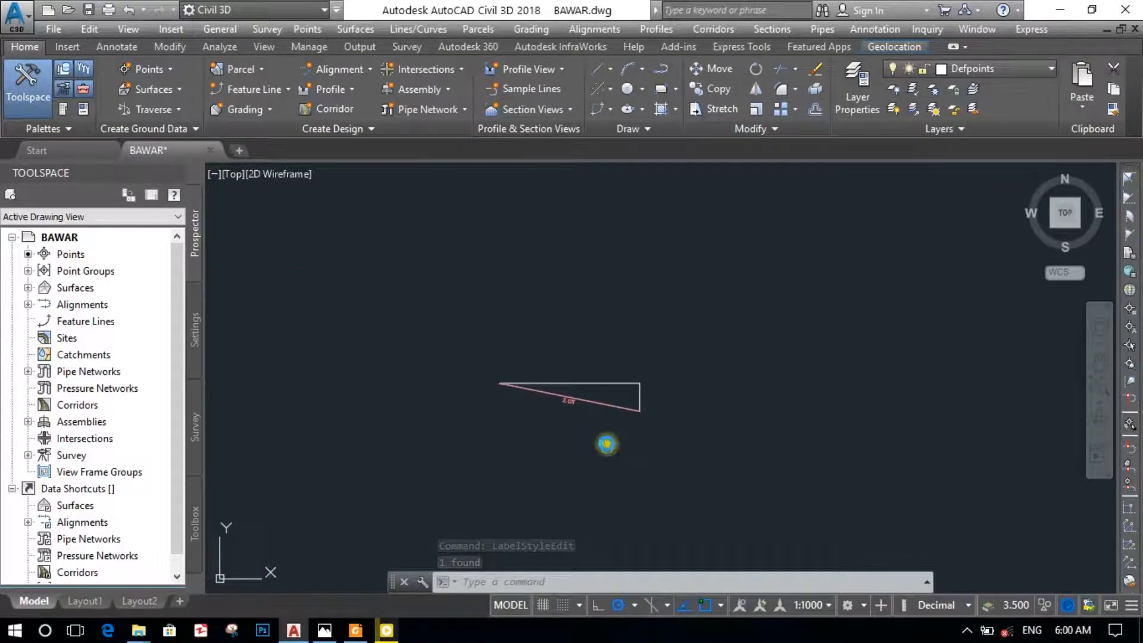
{"action": "middle_click_drag", "start_coordinate": [607, 445], "coordinate": [464, 268]}
{"action": "scroll", "coordinate": [459, 263], "scroll_direction": "up", "scroll_amount": 8}
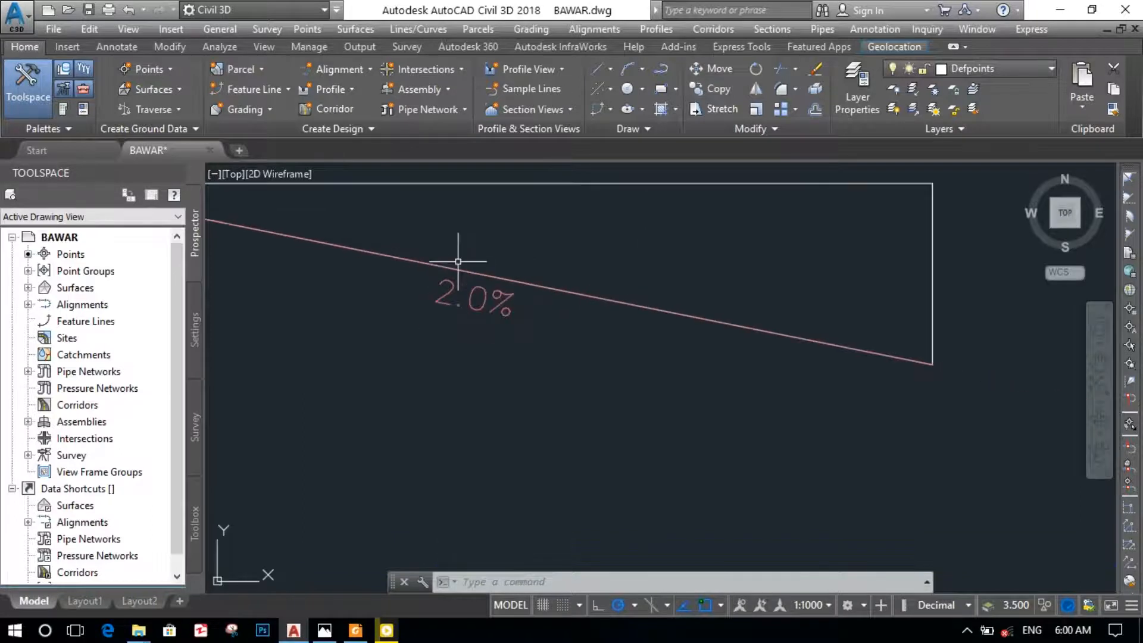
{"action": "scroll", "coordinate": [458, 262], "scroll_direction": "down", "scroll_amount": 8}
{"action": "scroll", "coordinate": [470, 255], "scroll_direction": "up", "scroll_amount": 4}
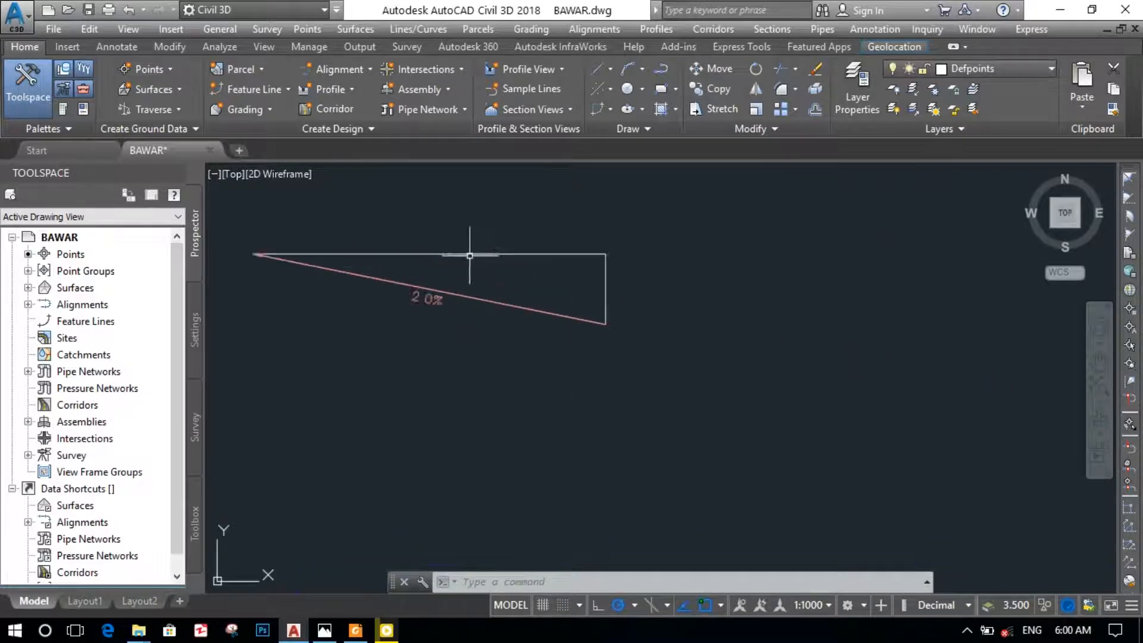
{"action": "scroll", "coordinate": [464, 257], "scroll_direction": "up", "scroll_amount": 2}
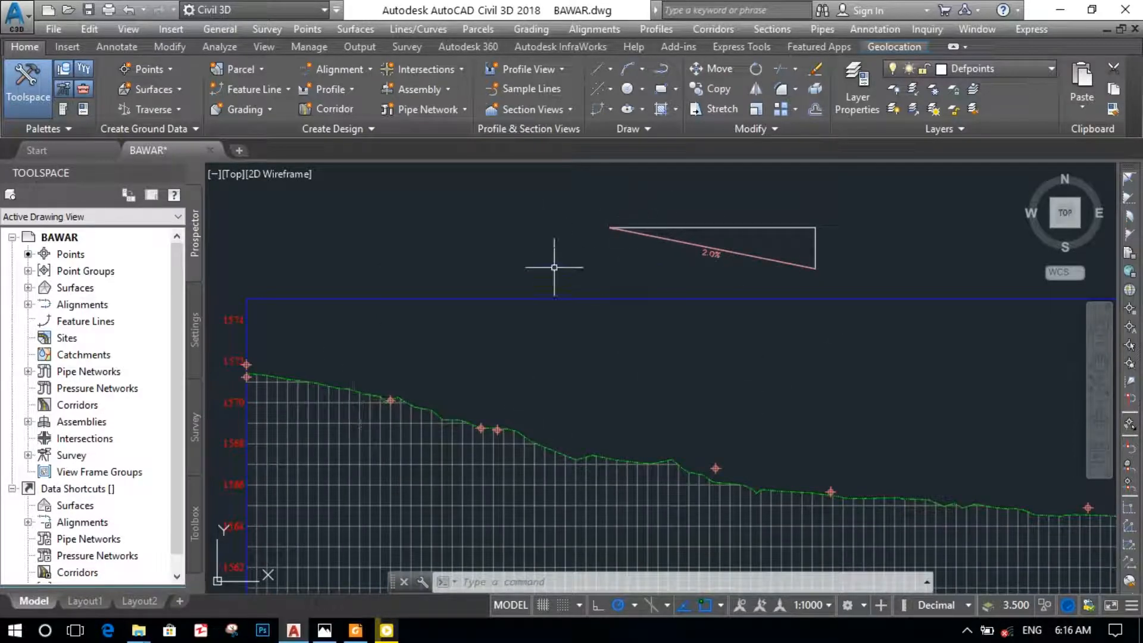
{"action": "type", "text": "1"}
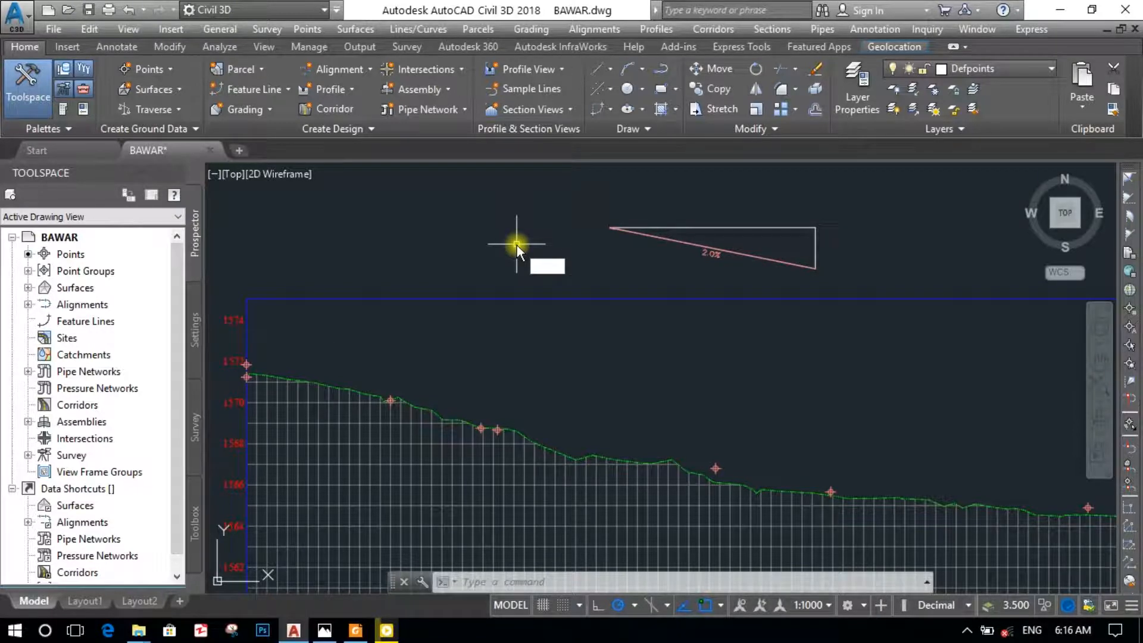
{"action": "key", "text": "Return"}
{"action": "key", "text": "Return"}
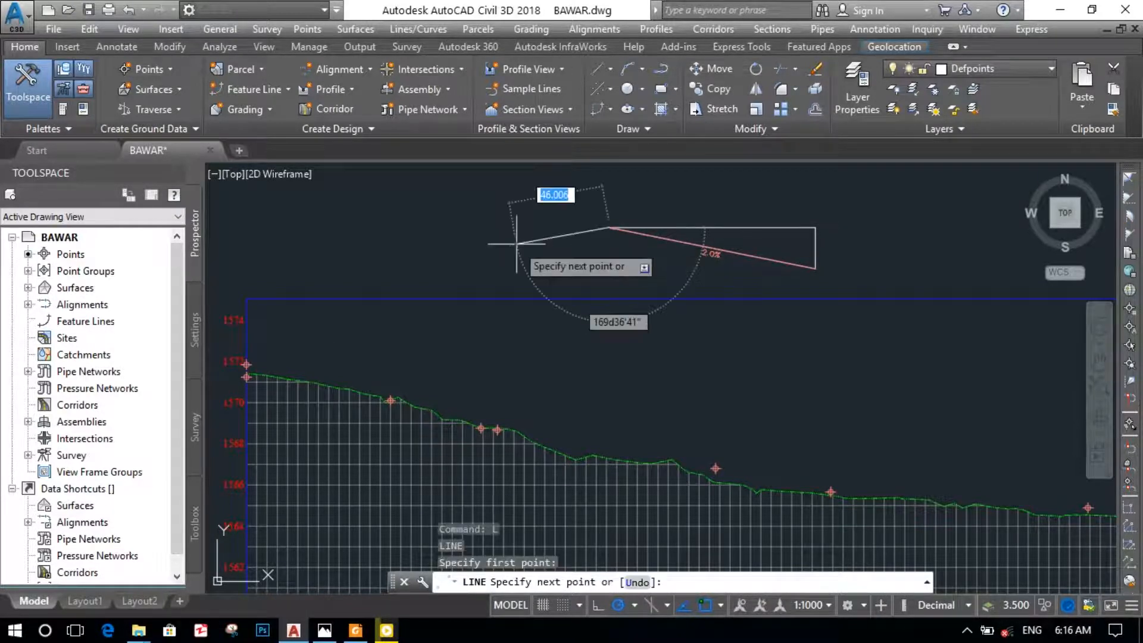
{"action": "key", "text": "Return"}
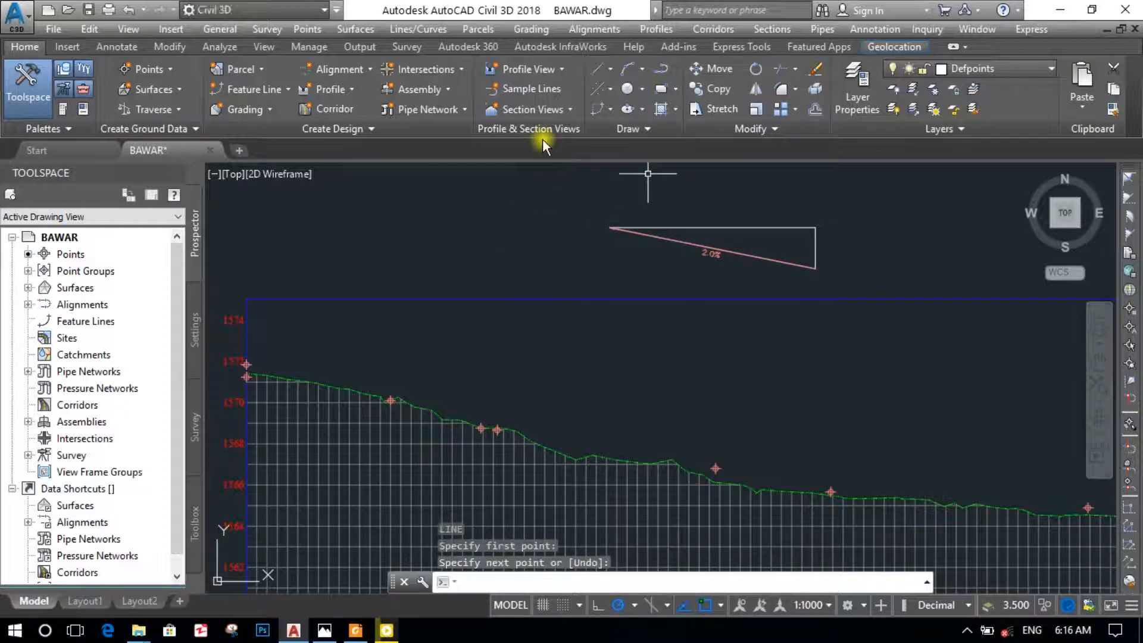
Draw a closed right triangle below the labelled one, inside the profile view, with a 100-unit horizontal side and a 15-unit side going down
{"action": "key", "text": "Return"}
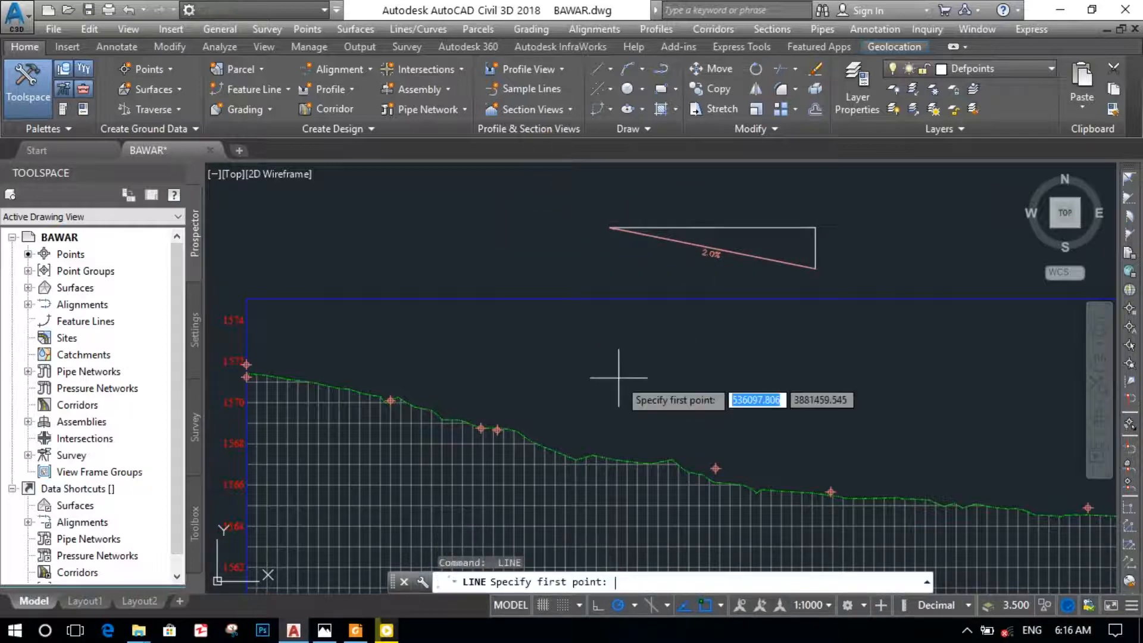
{"action": "left_click", "coordinate": [625, 320]}
{"action": "type", "text": "10"}
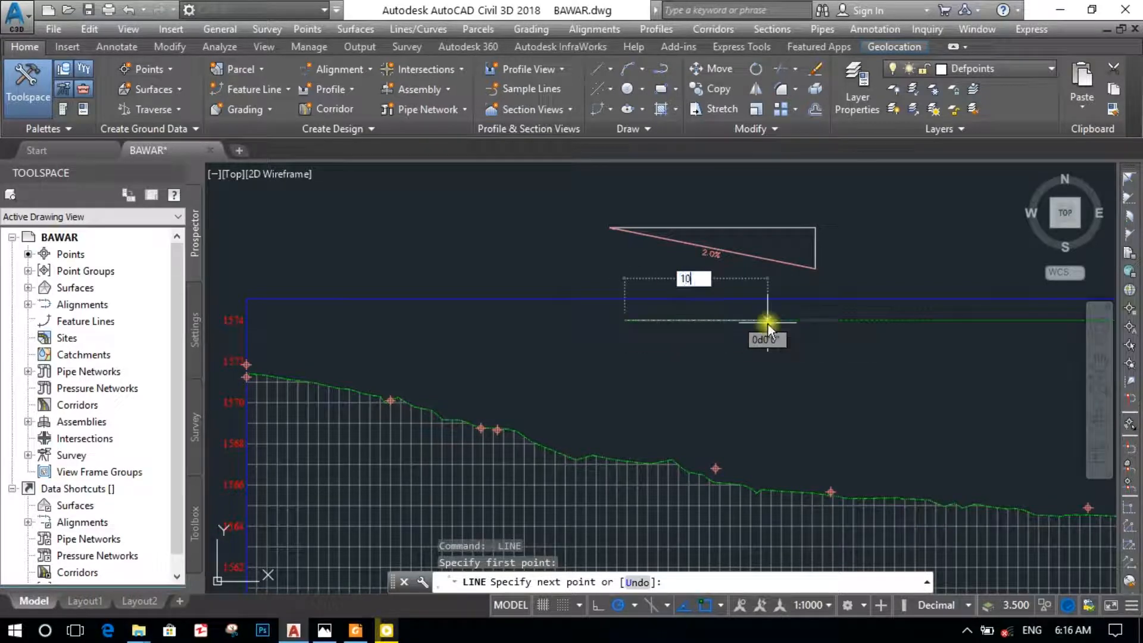
{"action": "type", "text": "0"}
{"action": "key", "text": "Return"}
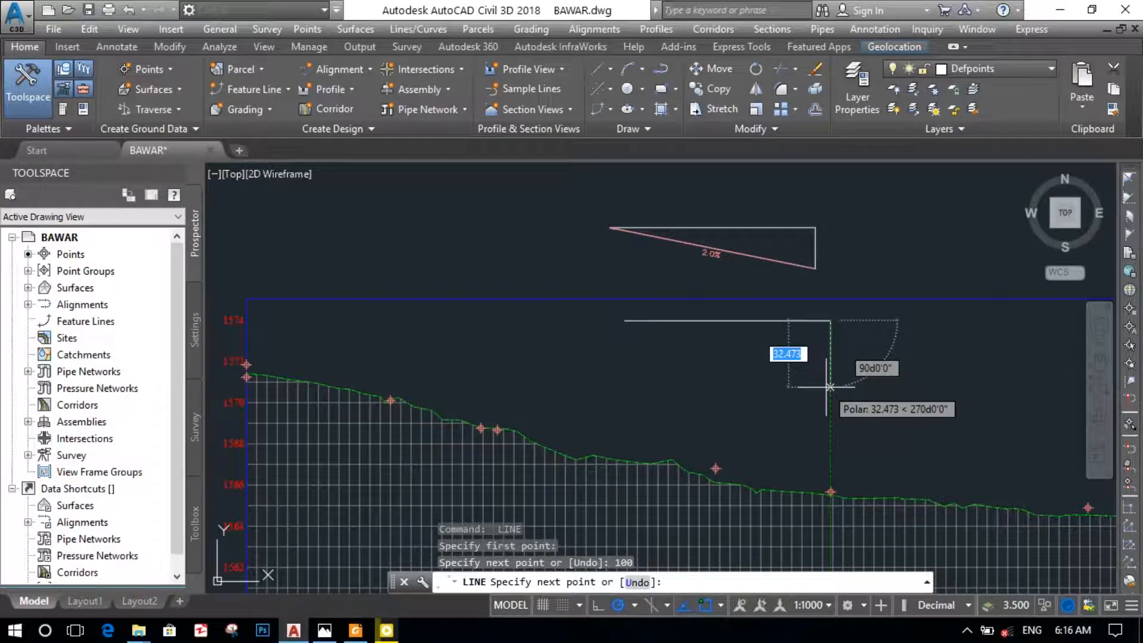
{"action": "type", "text": "1"}
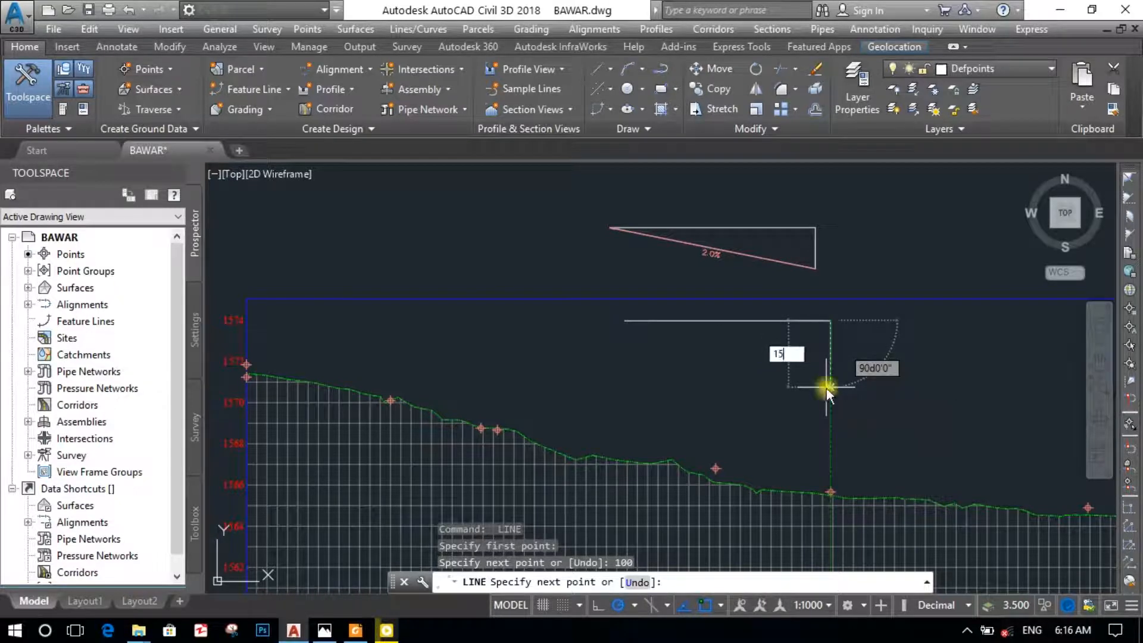
{"action": "type", "text": "5"}
{"action": "key", "text": "Return"}
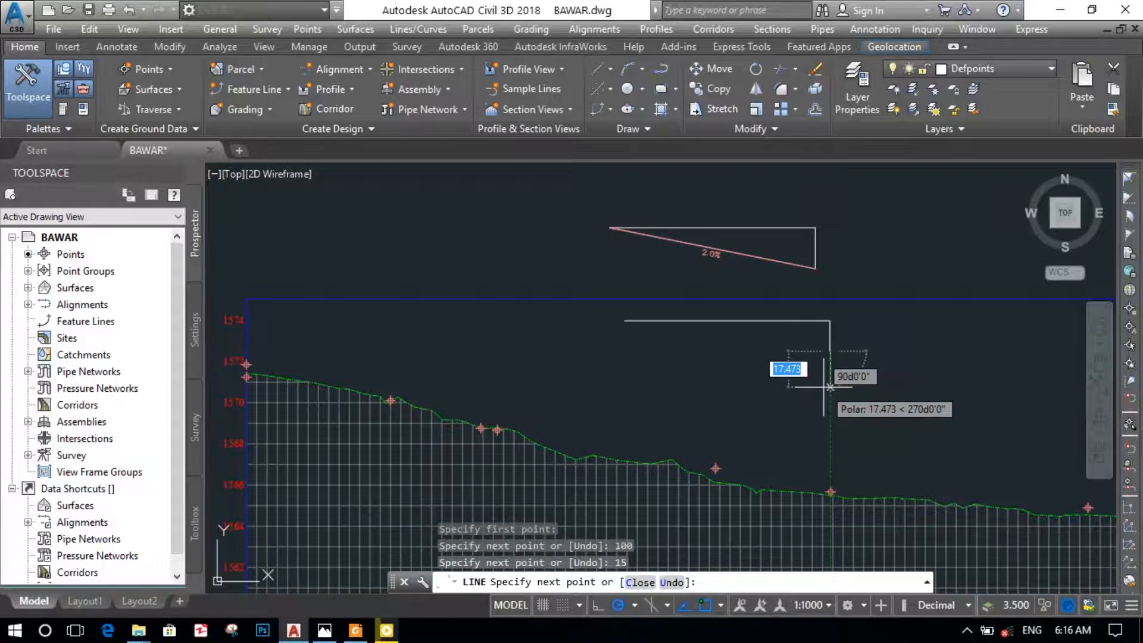
{"action": "type", "text": "c"}
{"action": "key", "text": "Return"}
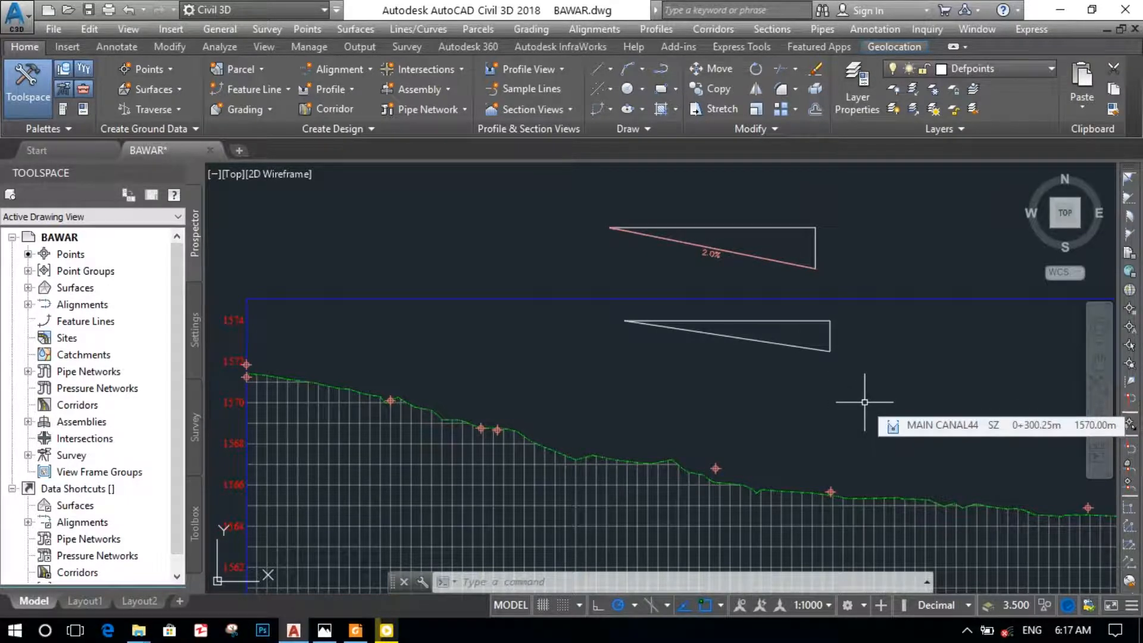
Draw a third closed right triangle beneath the 15-unit one, with a 100-unit horizontal side and a 10-unit side going down
{"action": "type", "text": "line"}
{"action": "key", "text": "Return"}
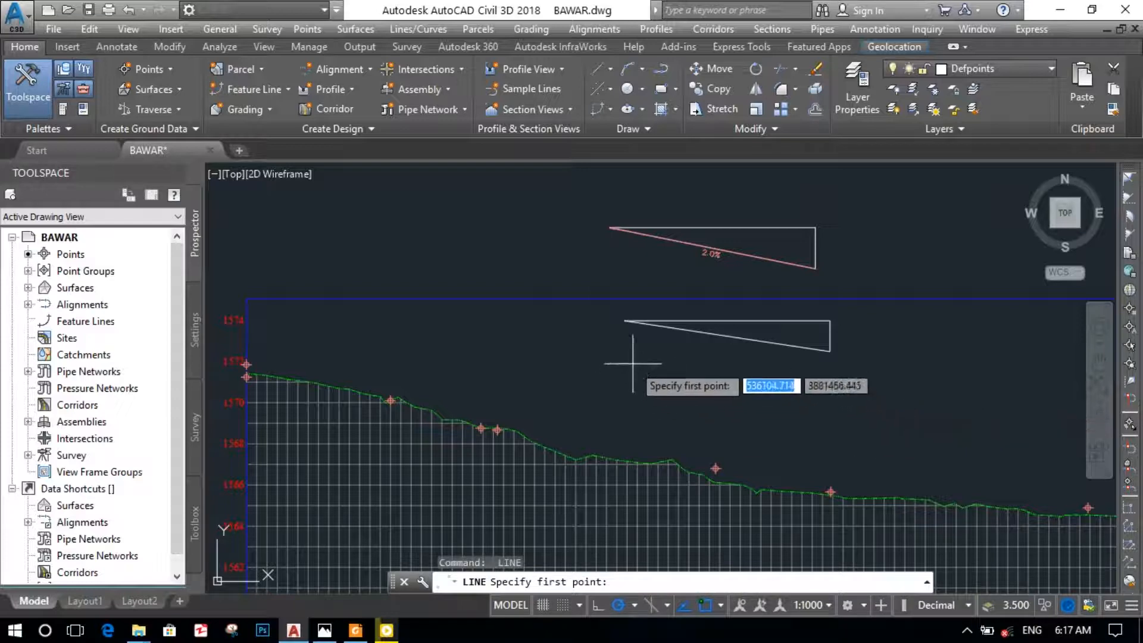
{"action": "left_click", "coordinate": [624, 321]}
{"action": "type", "text": "1"}
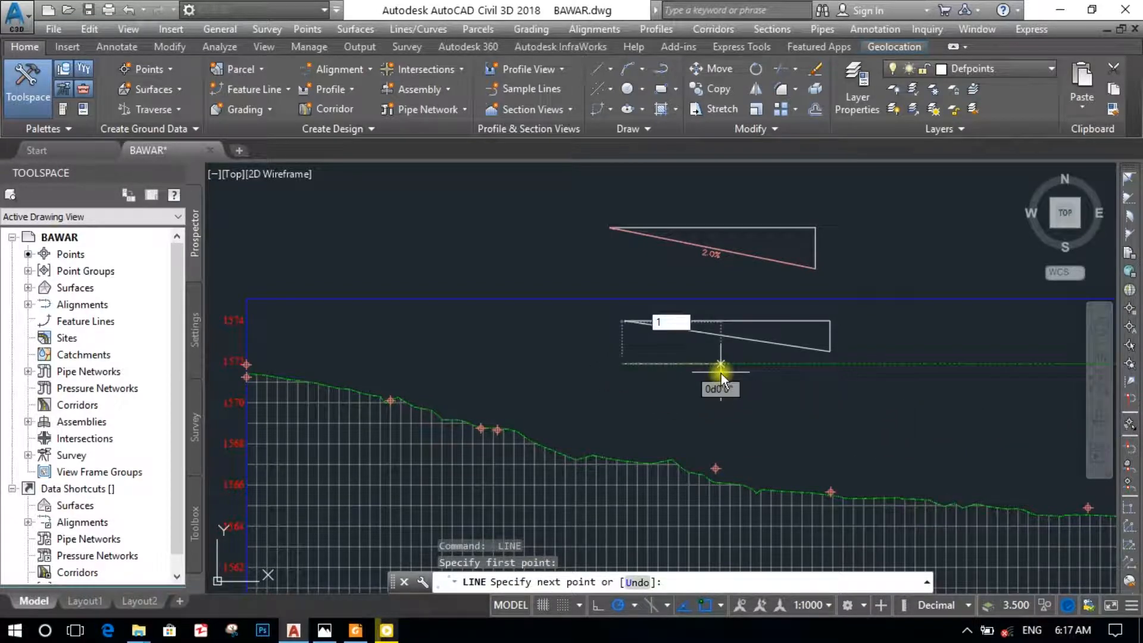
{"action": "type", "text": "00"}
{"action": "key", "text": "Return"}
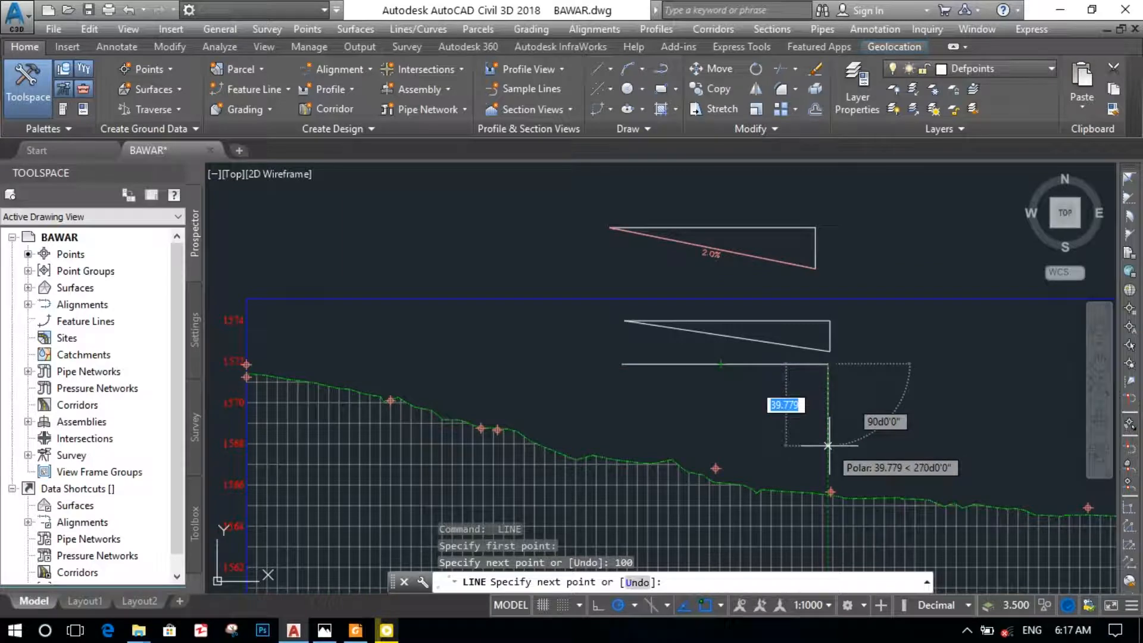
{"action": "type", "text": "1"}
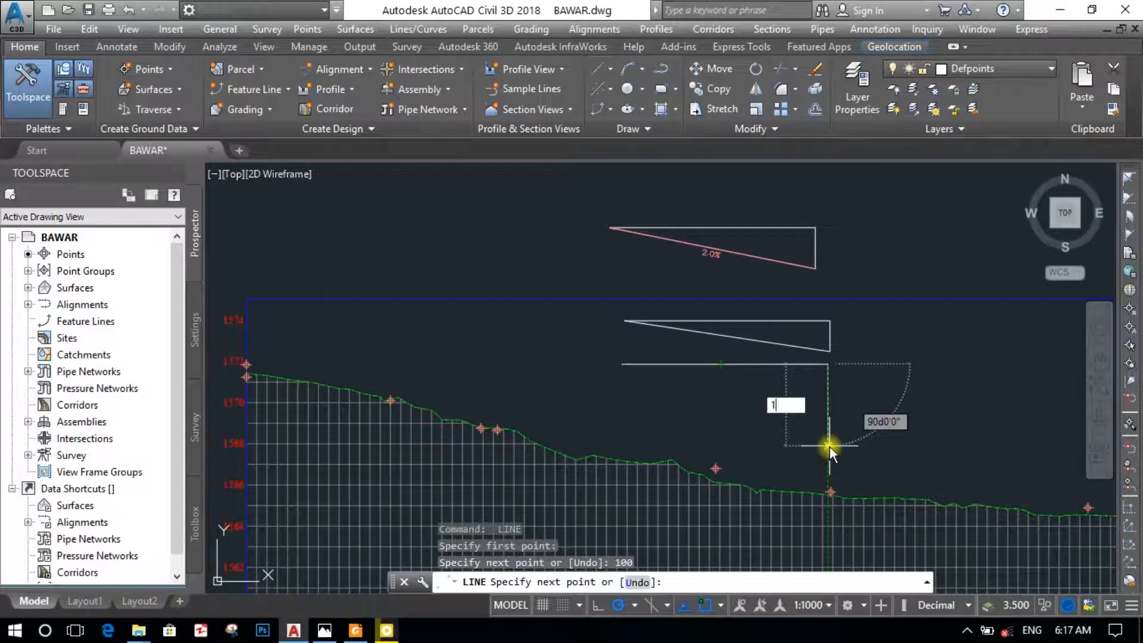
{"action": "type", "text": "0"}
{"action": "key", "text": "Return"}
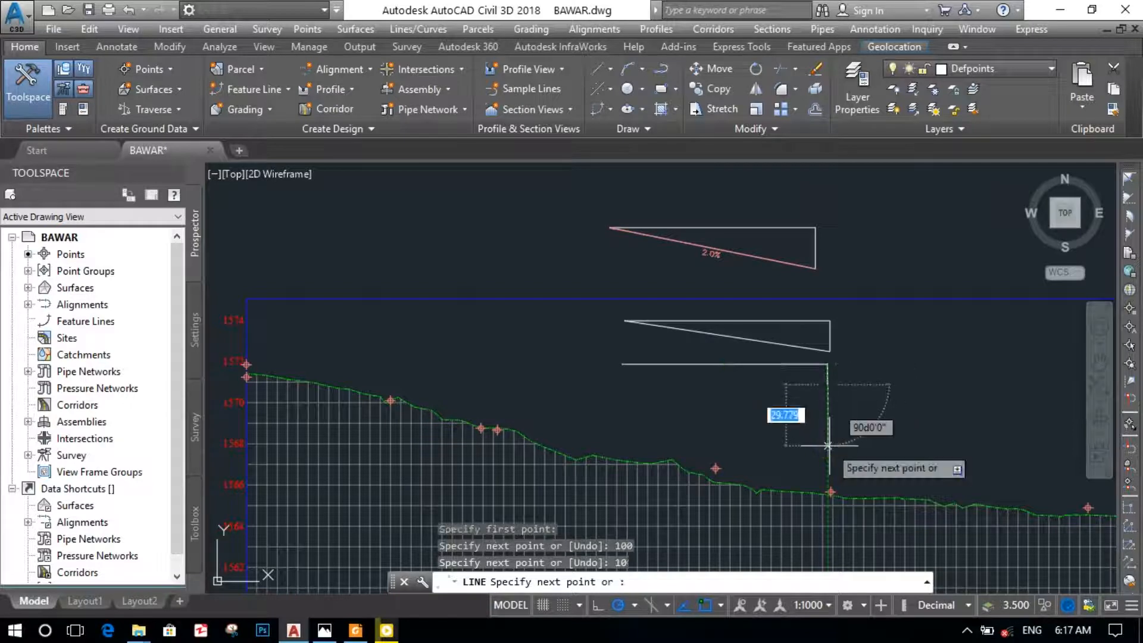
{"action": "type", "text": "C"}
{"action": "key", "text": "Return"}
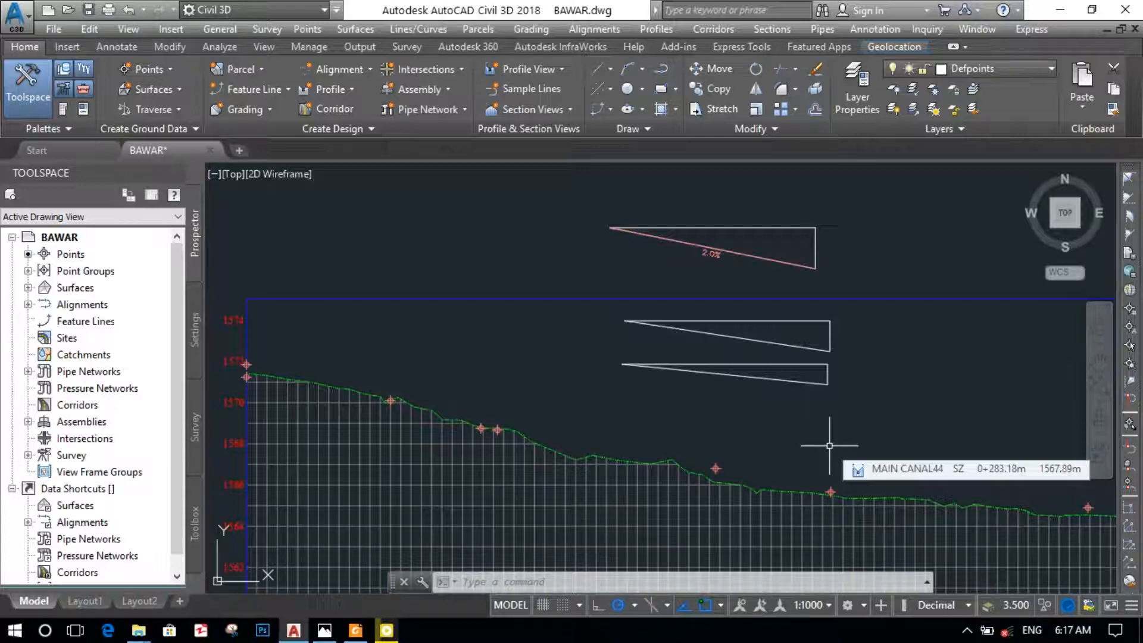
Erase the grade label from the topmost triangle's hypotenuse above the profile view
{"action": "left_click", "coordinate": [715, 254]}
{"action": "key", "text": "Delete"}
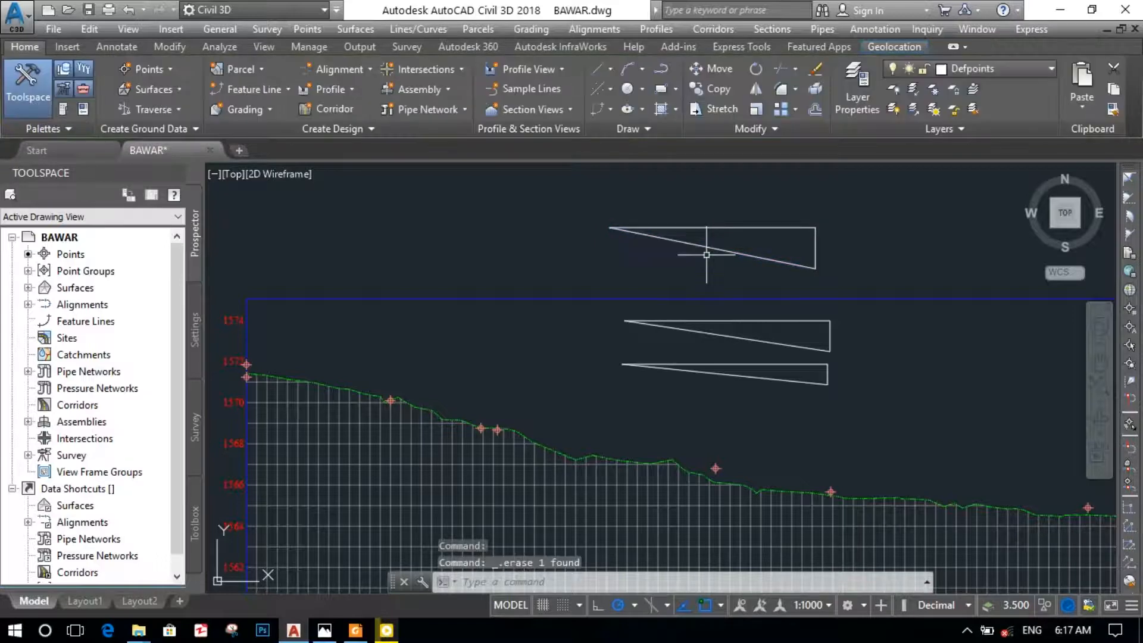
{"action": "scroll", "coordinate": [657, 263], "scroll_direction": "up", "scroll_amount": 2}
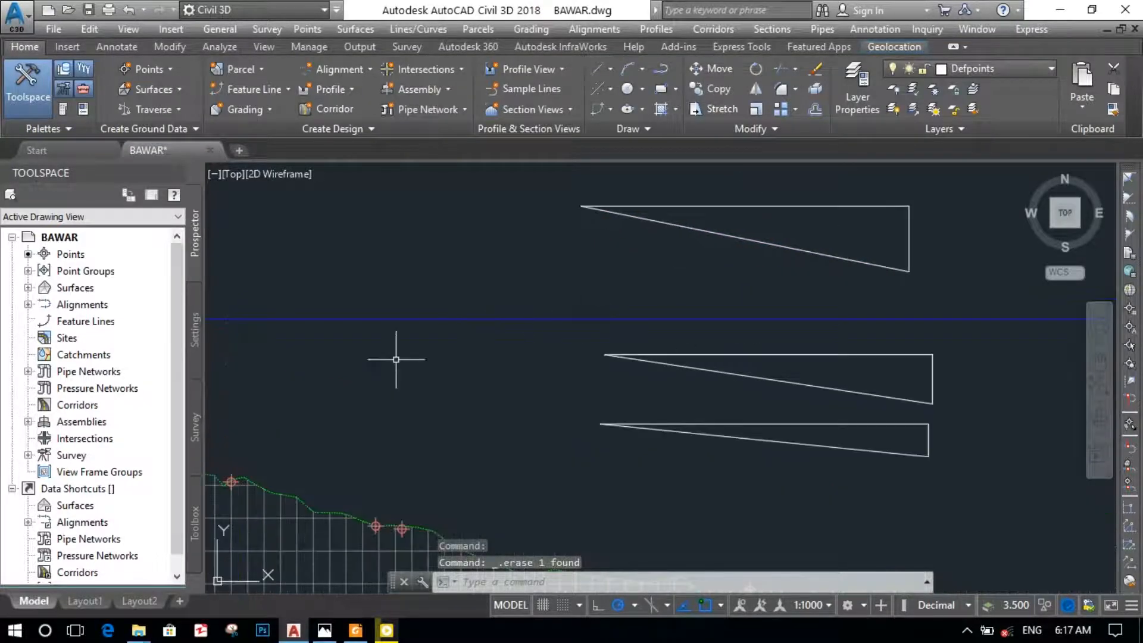
{"action": "scroll", "coordinate": [390, 387], "scroll_direction": "down", "scroll_amount": 2}
{"action": "mouse_move", "coordinate": [357, 447]}
{"action": "middle_mouse_down"}
{"action": "mouse_move", "coordinate": [511, 452]}
{"action": "mouse_move", "coordinate": [679, 412]}
{"action": "mouse_move", "coordinate": [667, 426]}
{"action": "middle_mouse_up"}
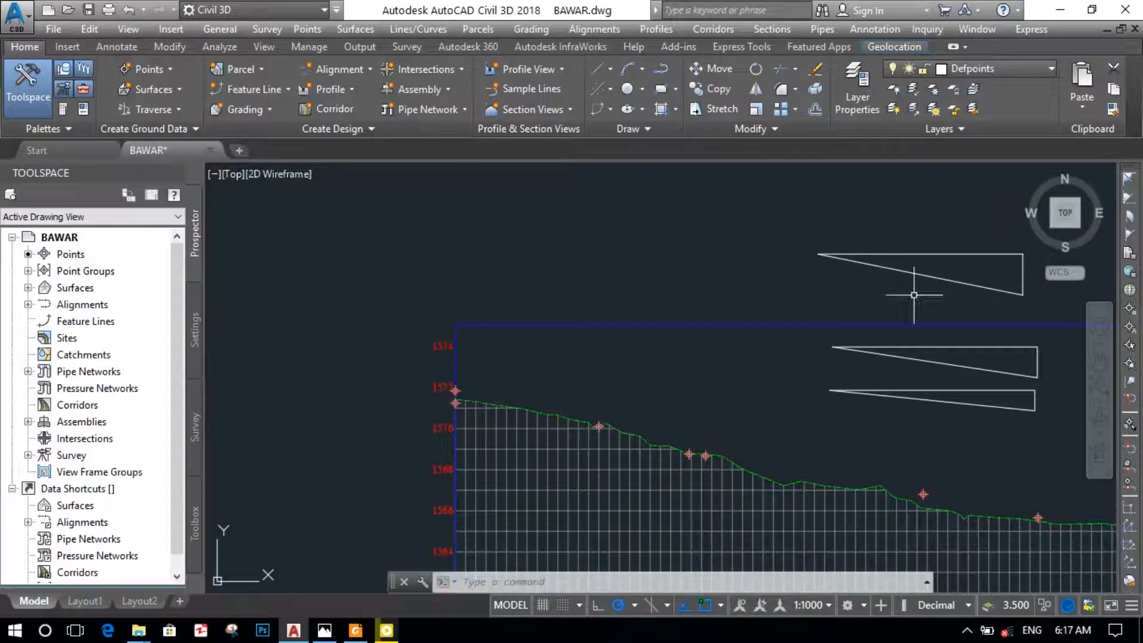
{"action": "left_click", "coordinate": [948, 279]}
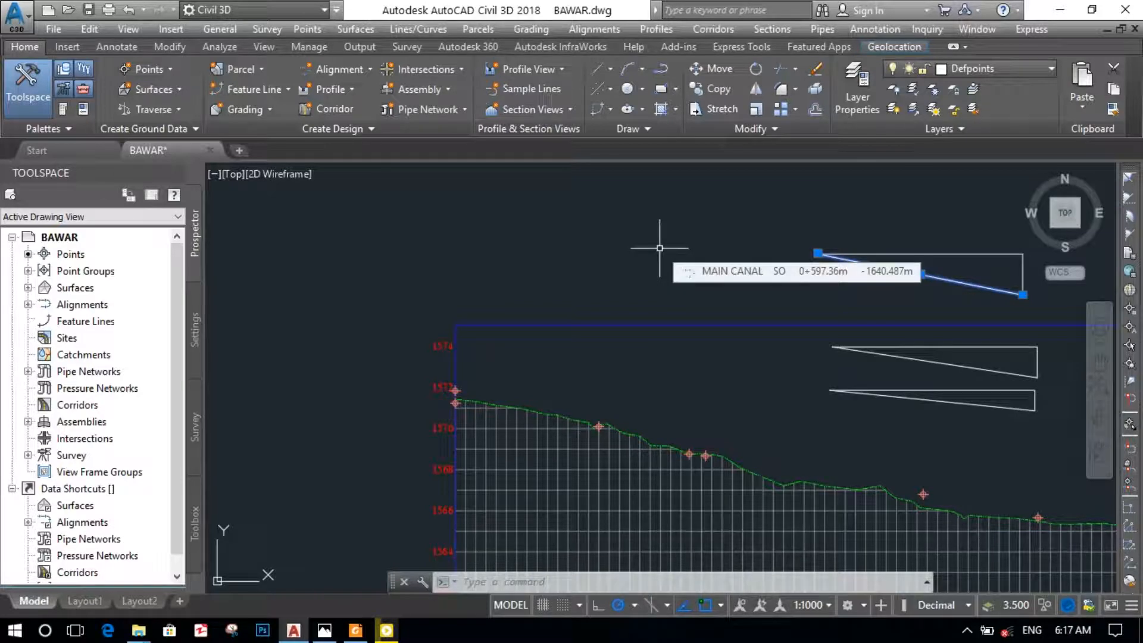
{"action": "key", "text": "Escape"}
{"action": "type", "text": "c"}
{"action": "key", "text": "Return"}
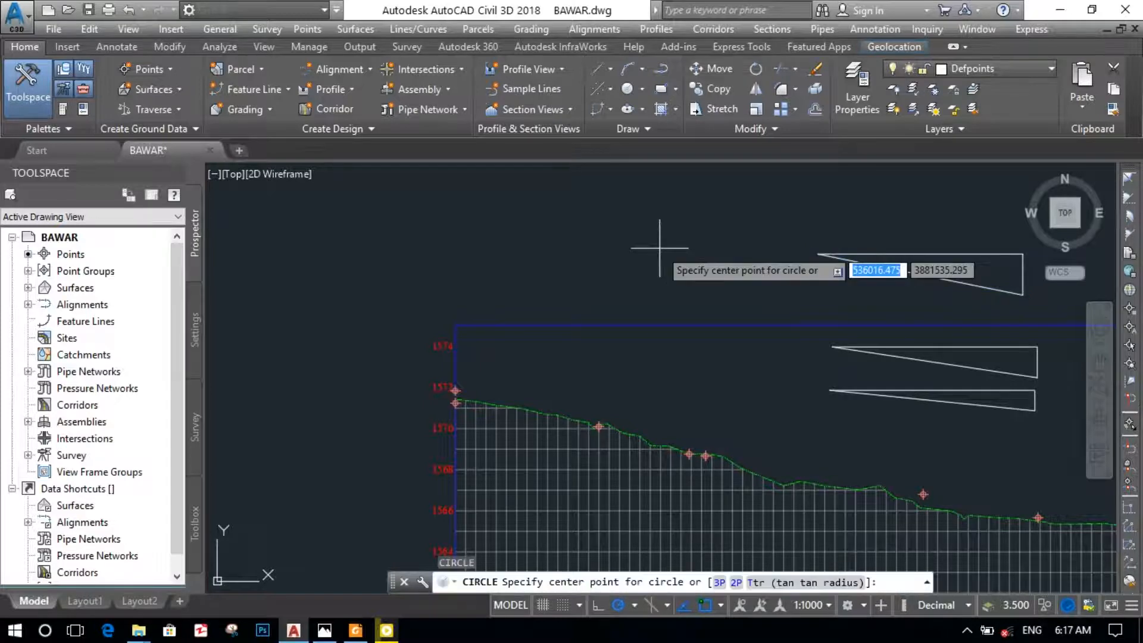
{"action": "left_click", "coordinate": [817, 254]}
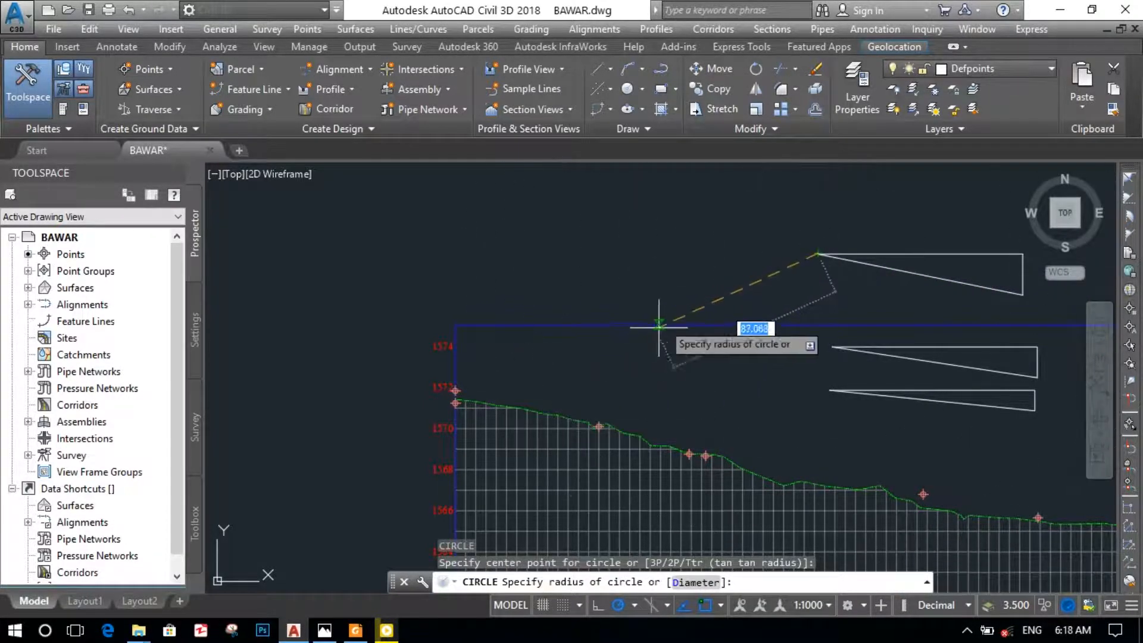
{"action": "key", "text": "Return"}
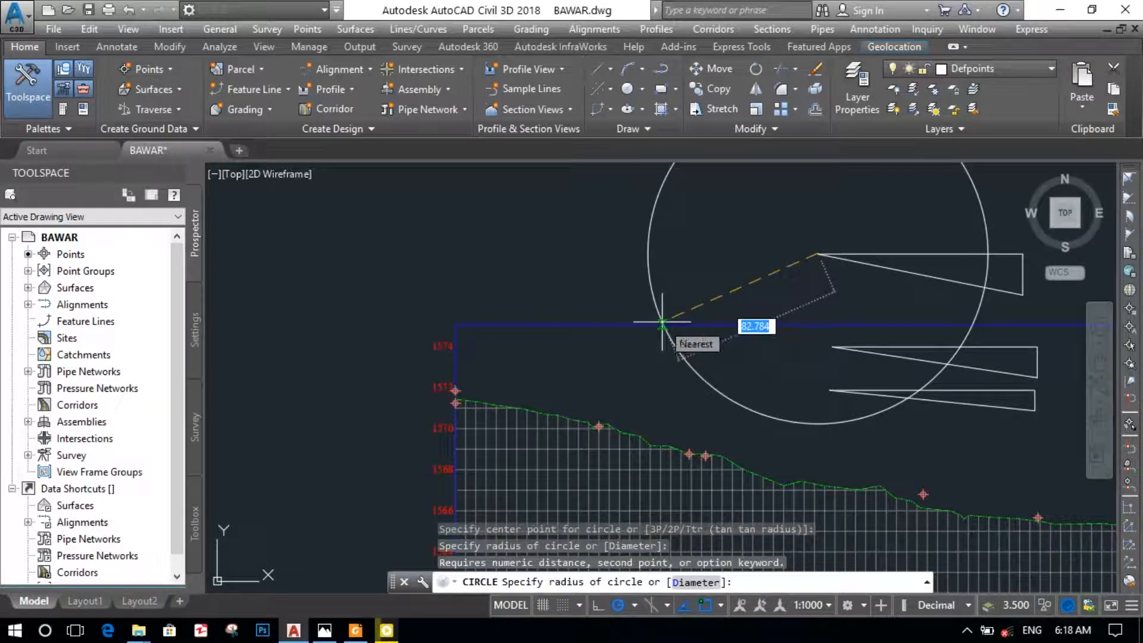
Copy the topmost triangle's hypotenuse from its starting vertex to the lower circle marker on the profile view's starting axis
{"action": "left_click", "coordinate": [818, 253]}
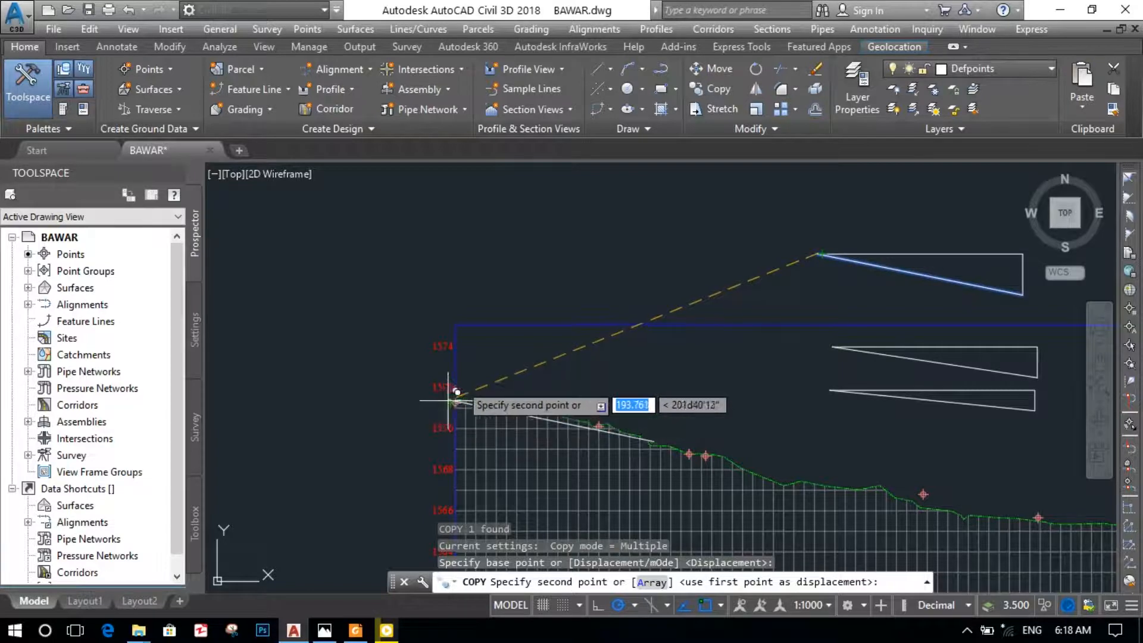
{"action": "scroll", "coordinate": [408, 417], "scroll_direction": "up", "scroll_amount": 4}
{"action": "scroll", "coordinate": [410, 426], "scroll_direction": "up", "scroll_amount": 8}
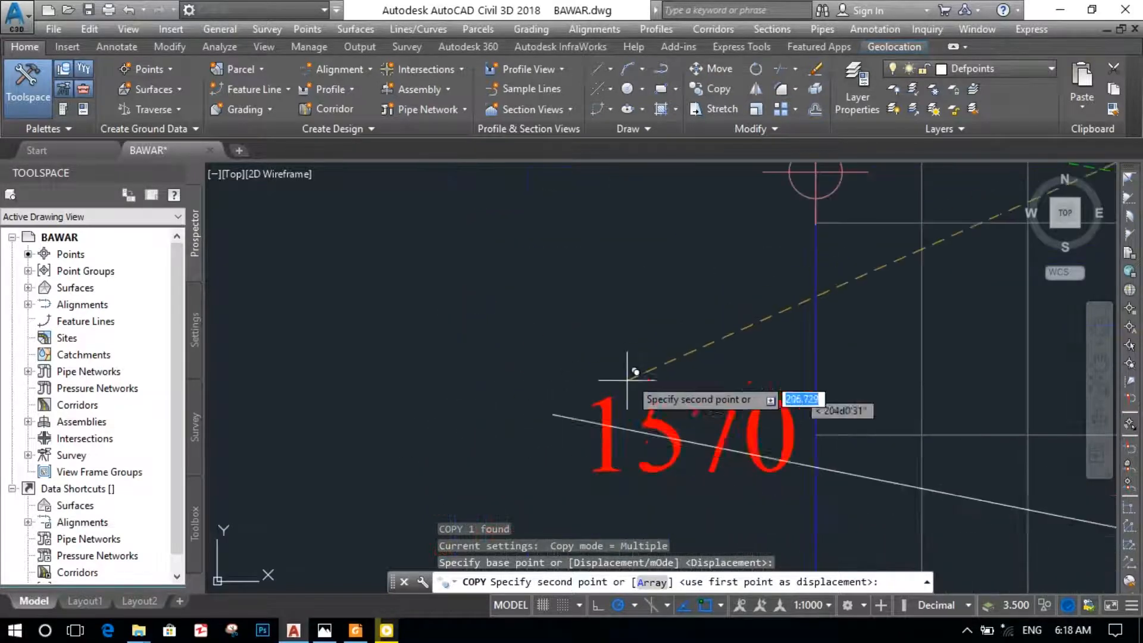
{"action": "middle_click_drag", "start_coordinate": [238, 427], "coordinate": [345, 422]}
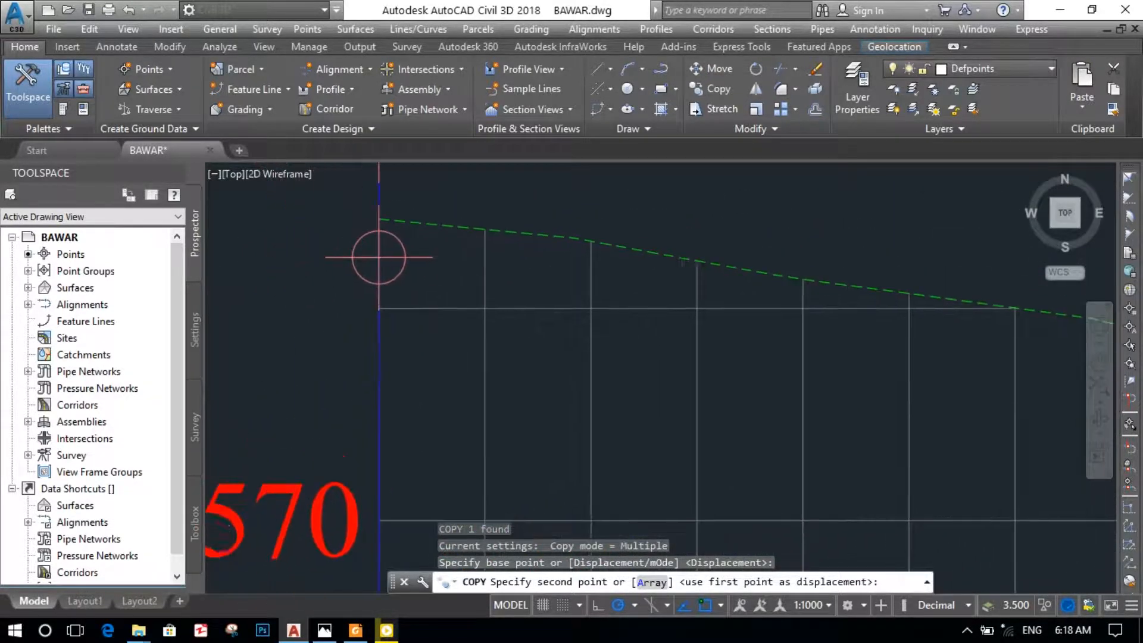
{"action": "left_click", "coordinate": [378, 257]}
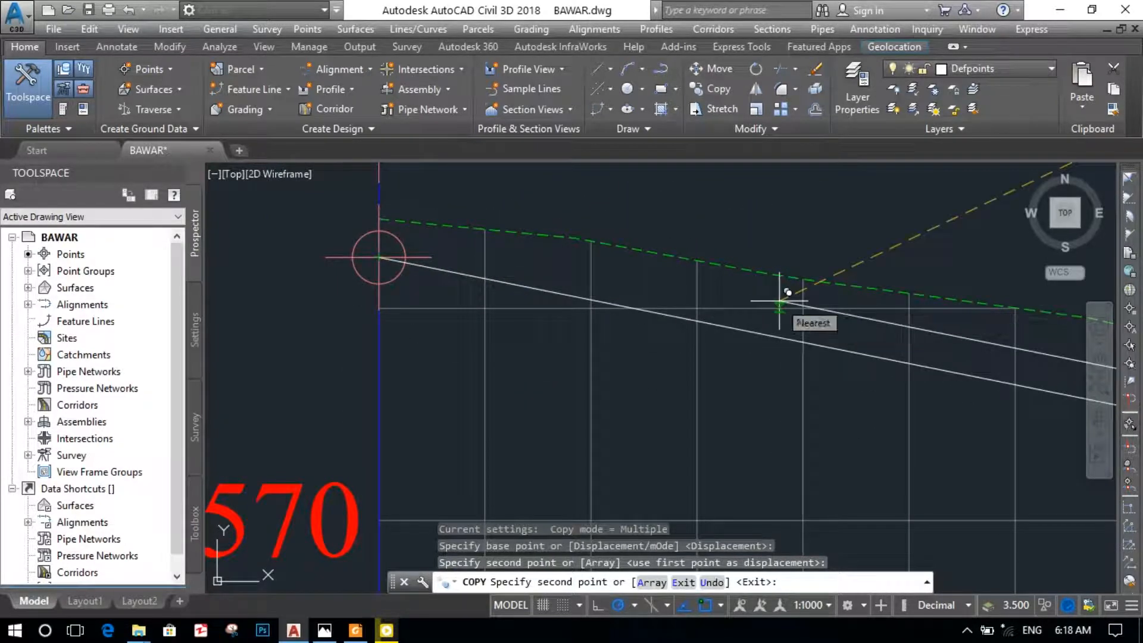
{"action": "key", "text": "Escape"}
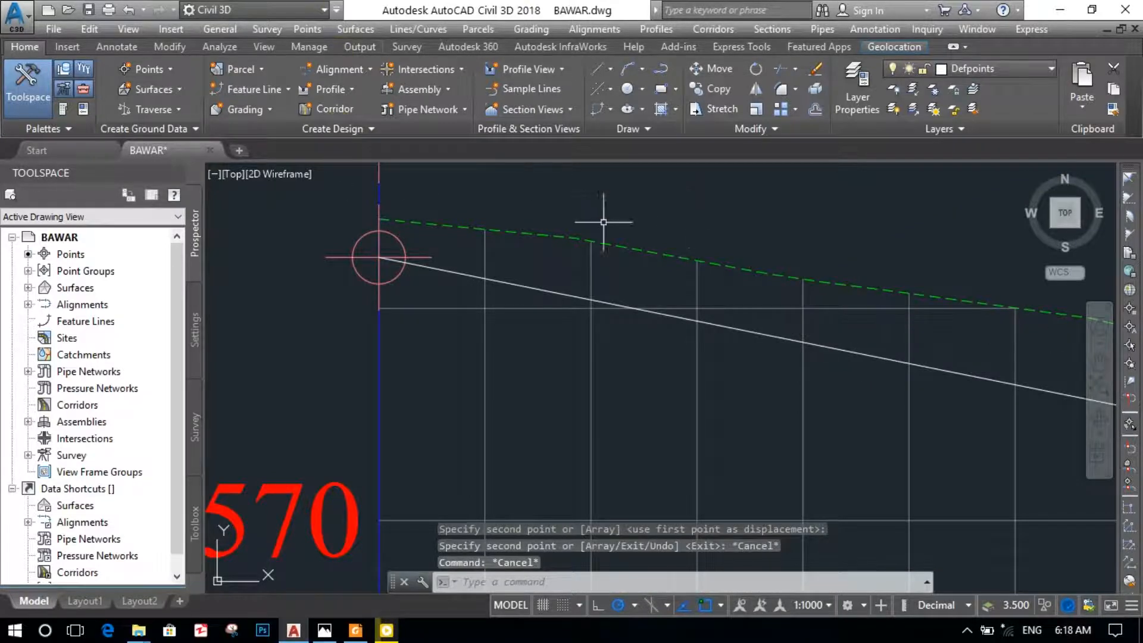
Compare the copied slope line with the ground profile and the next circle marker, and erase the copied line
{"action": "scroll", "coordinate": [604, 222], "scroll_direction": "down", "scroll_amount": 6}
{"action": "mouse_move", "coordinate": [774, 327]}
{"action": "middle_mouse_down"}
{"action": "mouse_move", "coordinate": [773, 342]}
{"action": "mouse_move", "coordinate": [627, 296]}
{"action": "mouse_move", "coordinate": [582, 255]}
{"action": "middle_mouse_up"}
{"action": "scroll", "coordinate": [582, 255], "scroll_direction": "up", "scroll_amount": 5}
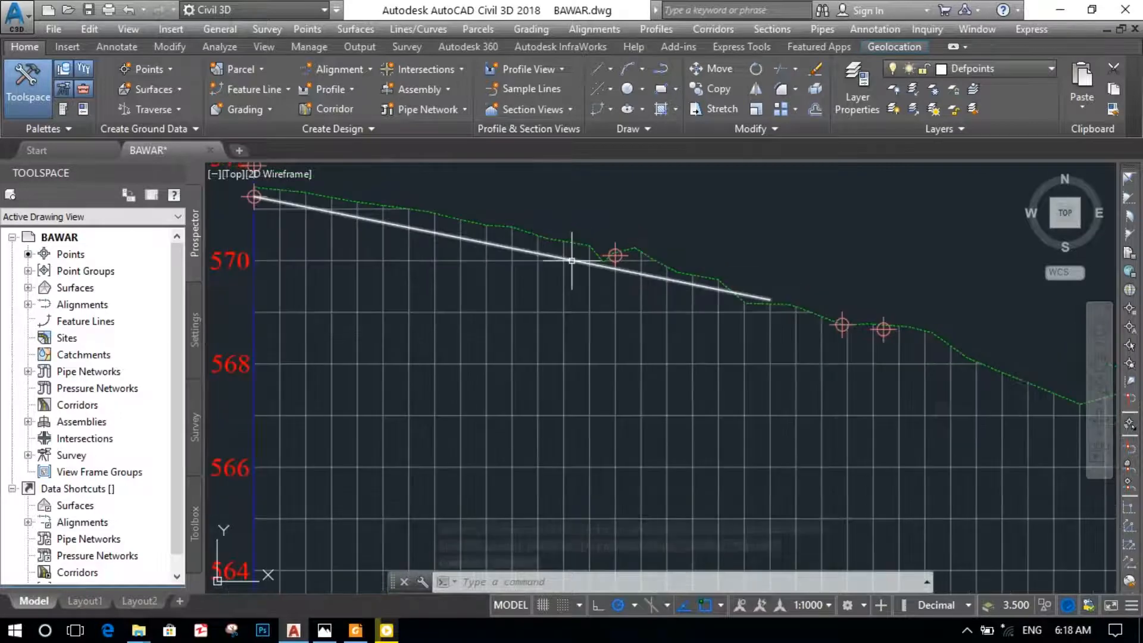
{"action": "middle_click_drag", "start_coordinate": [486, 313], "coordinate": [495, 434]}
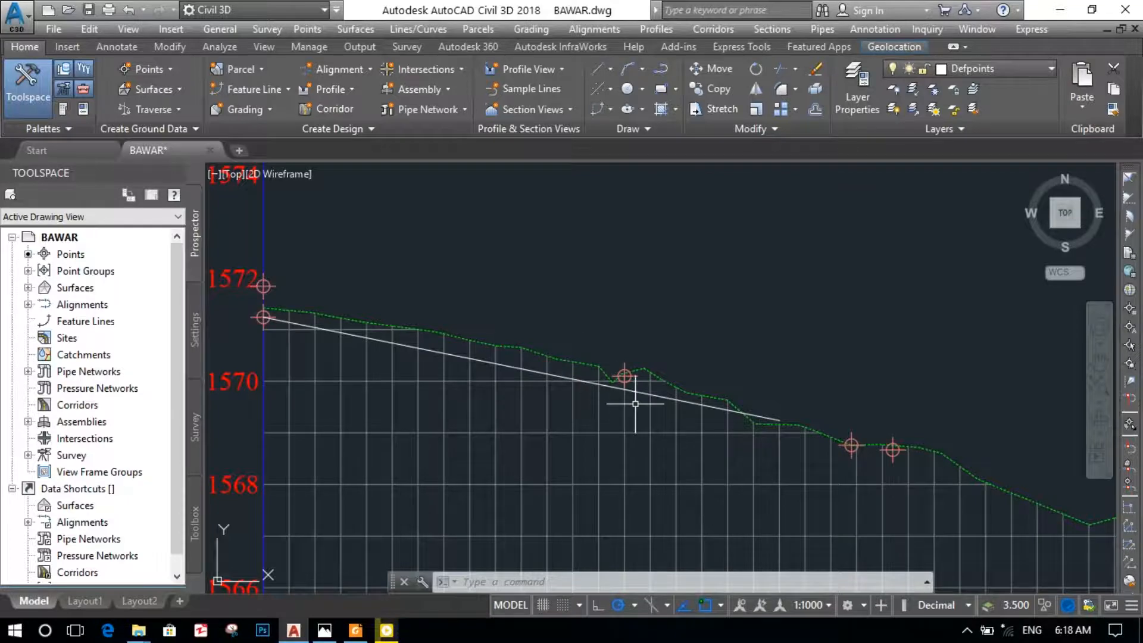
{"action": "scroll", "coordinate": [636, 404], "scroll_direction": "up", "scroll_amount": 6}
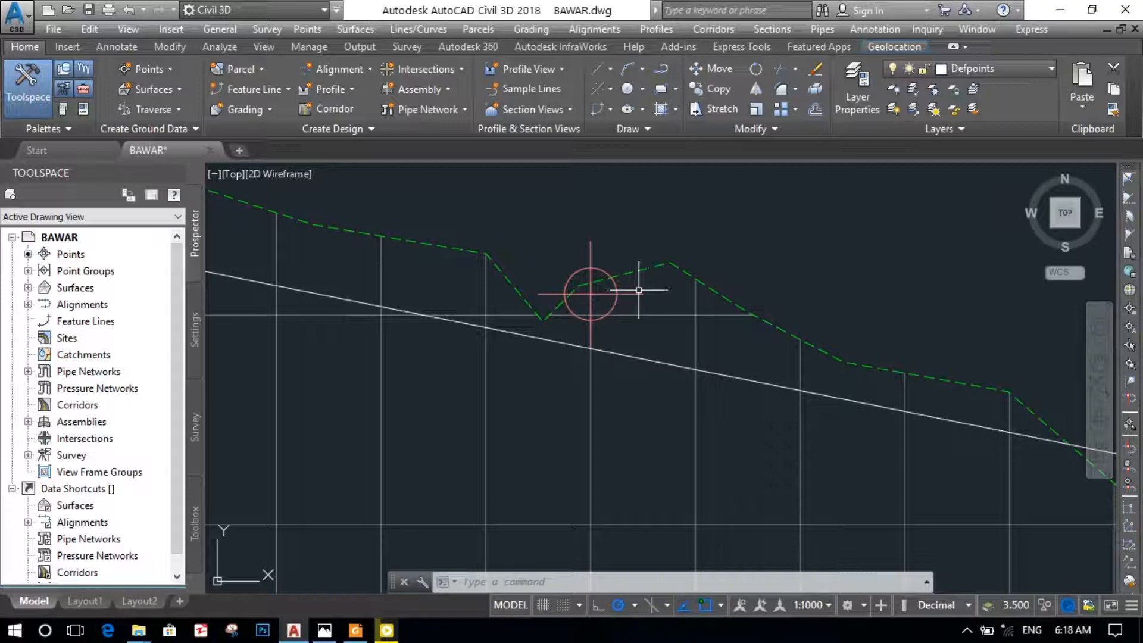
{"action": "left_click", "coordinate": [641, 362]}
{"action": "key", "text": "Delete"}
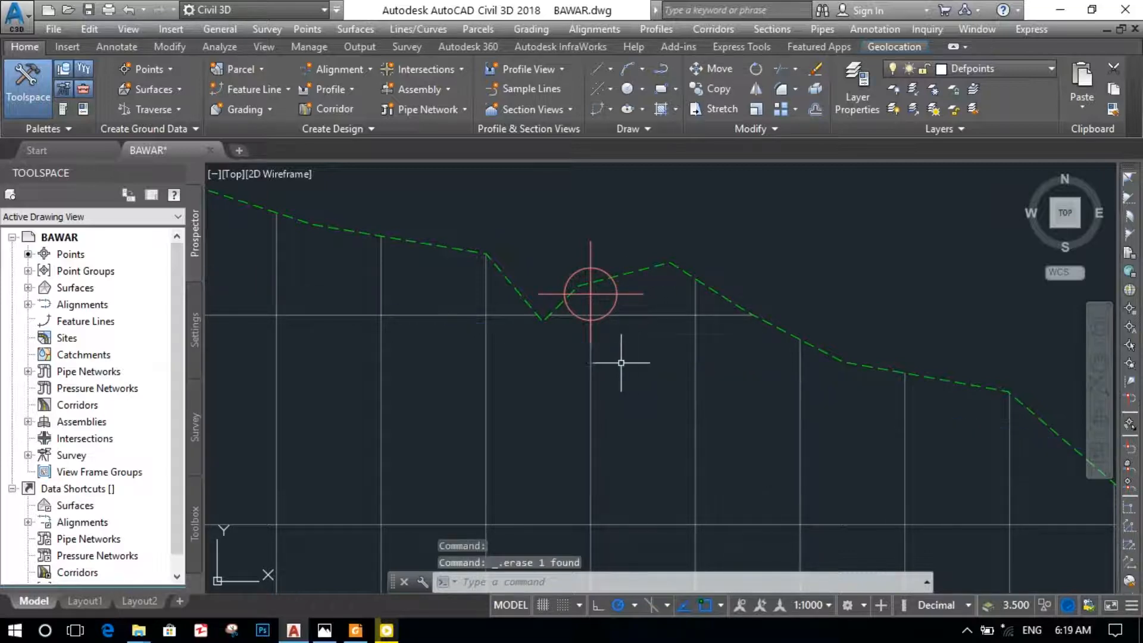
Copy the 15-unit triangle's hypotenuse from its starting vertex to the lower circle marker at the start of the profile
{"action": "scroll", "coordinate": [827, 348], "scroll_direction": "down", "scroll_amount": 5}
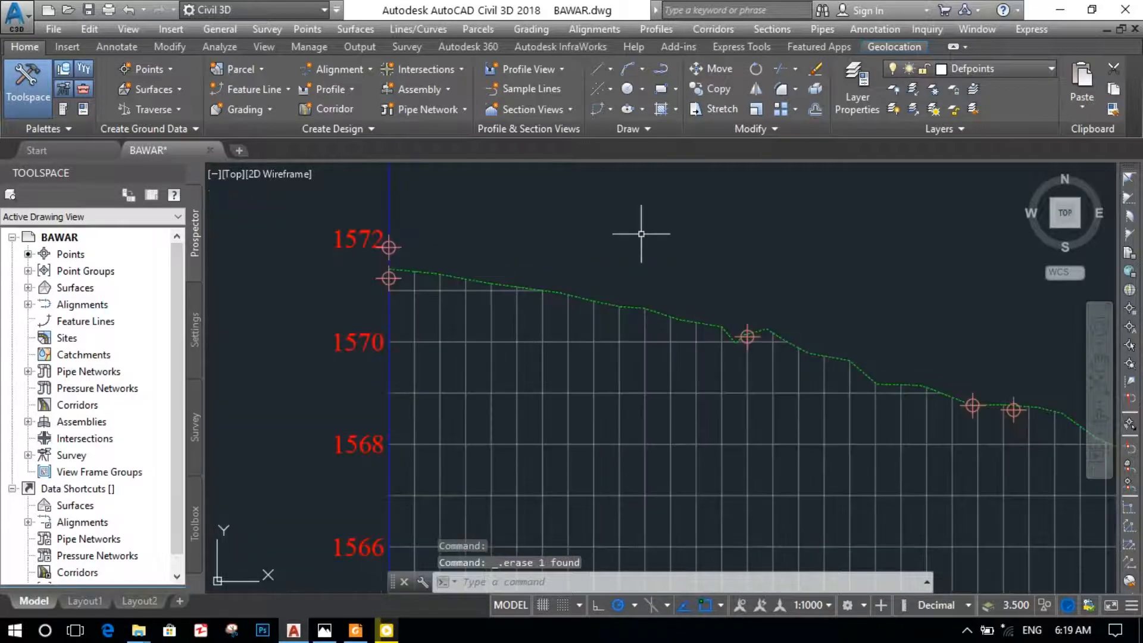
{"action": "middle_click_drag", "start_coordinate": [798, 286], "coordinate": [727, 449]}
{"action": "scroll", "coordinate": [905, 365], "scroll_direction": "down", "scroll_amount": 4}
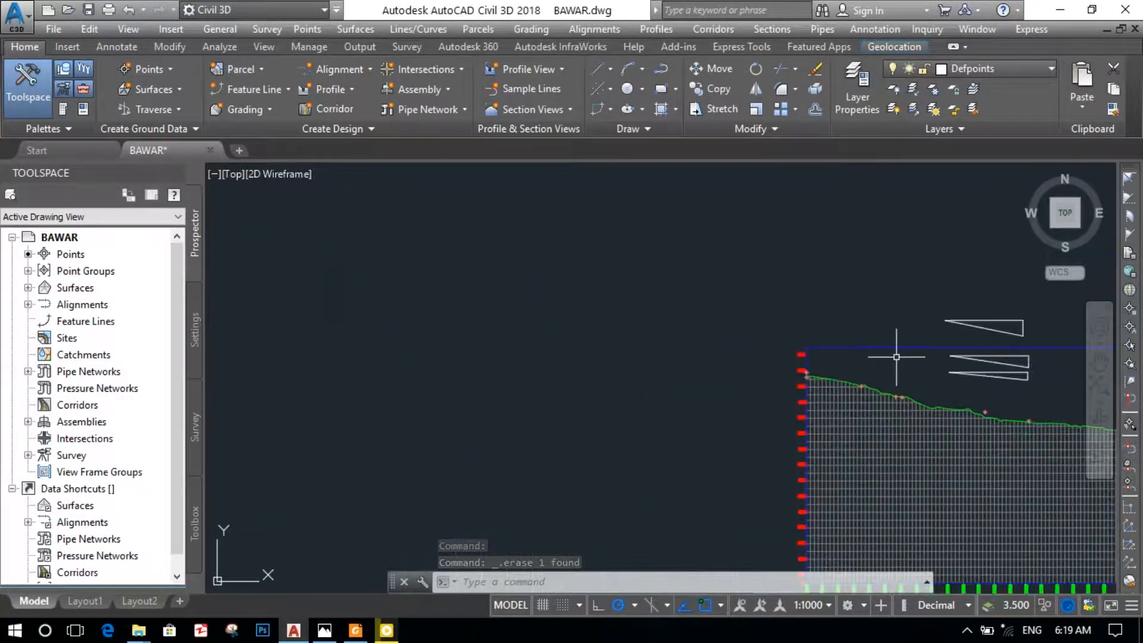
{"action": "mouse_move", "coordinate": [896, 357]}
{"action": "middle_mouse_down"}
{"action": "mouse_move", "coordinate": [774, 360]}
{"action": "mouse_move", "coordinate": [569, 331]}
{"action": "middle_mouse_up"}
{"action": "scroll", "coordinate": [736, 307], "scroll_direction": "up", "scroll_amount": 5}
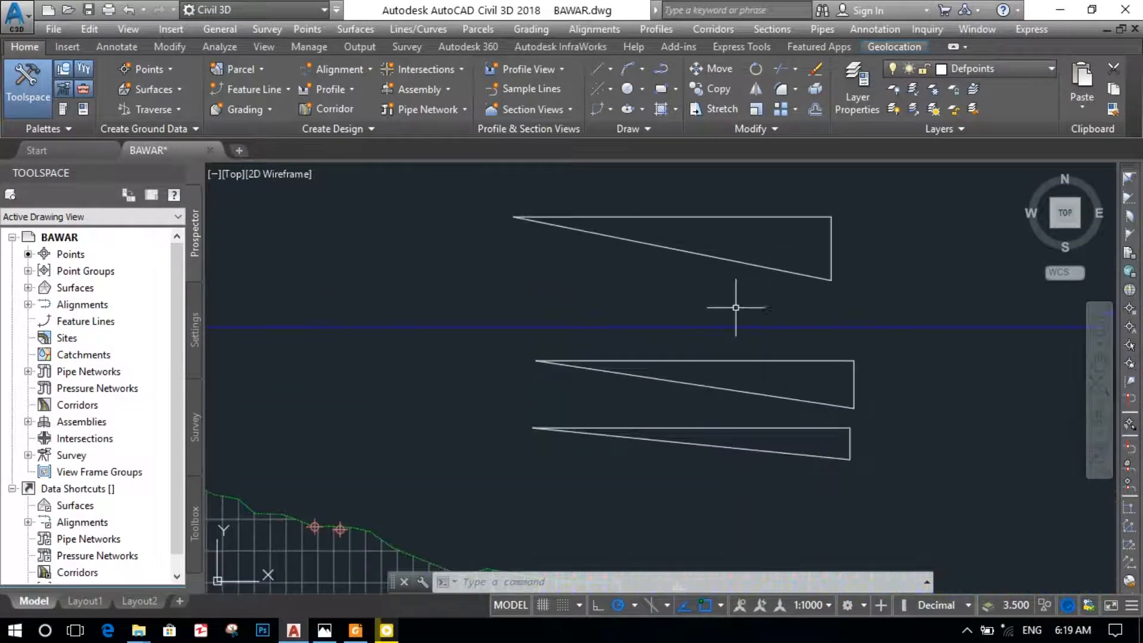
{"action": "left_click", "coordinate": [641, 378]}
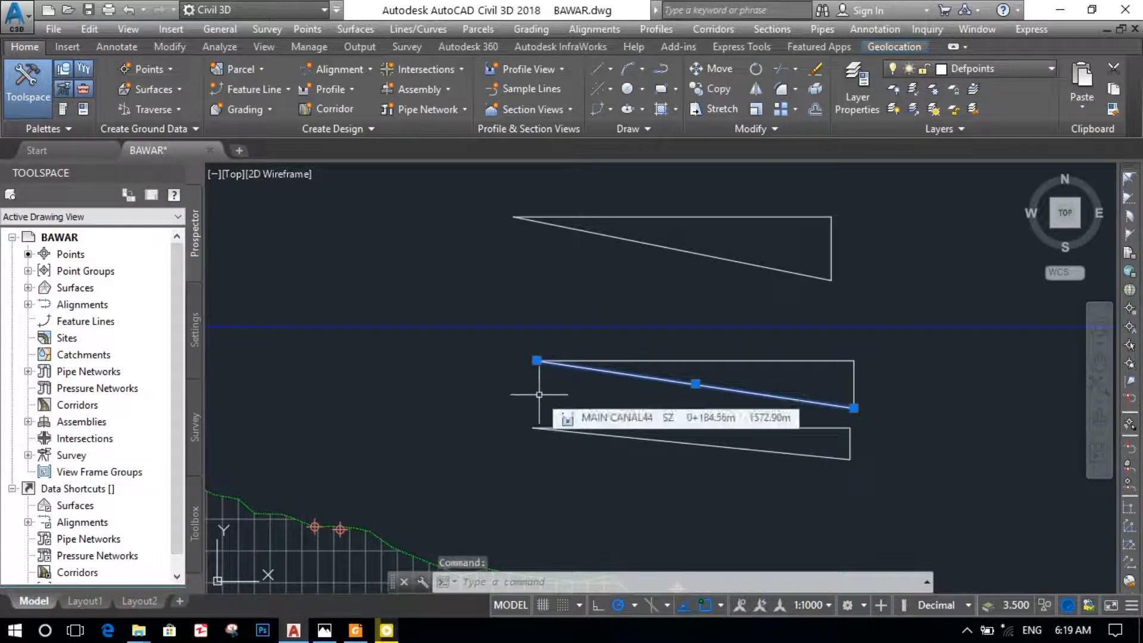
{"action": "type", "text": "CO"}
{"action": "key", "text": "Return"}
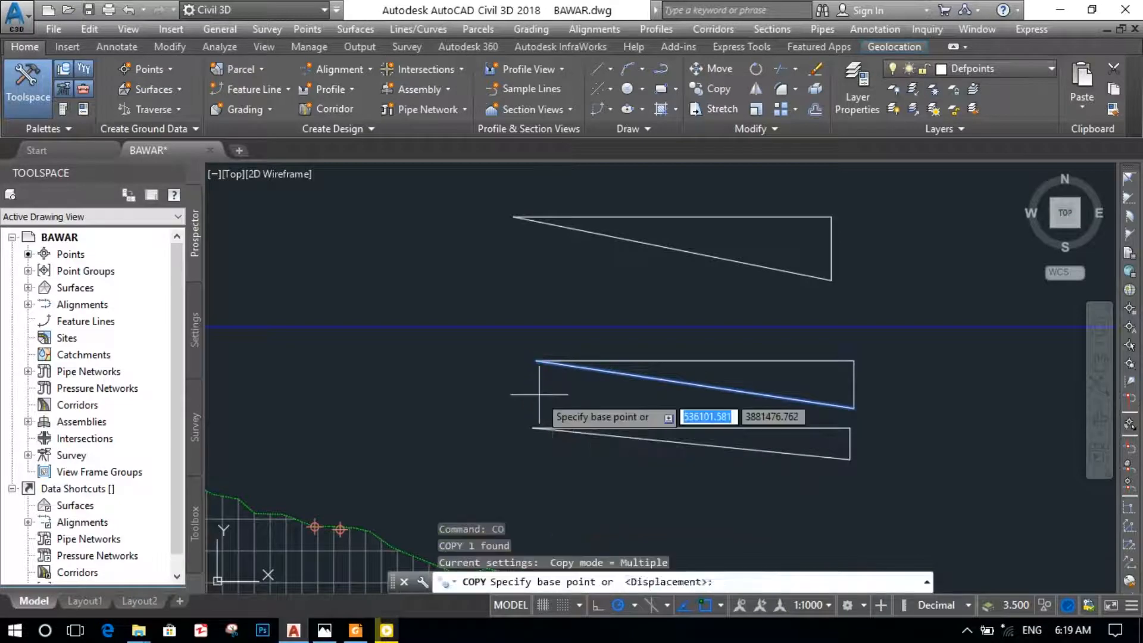
{"action": "left_click", "coordinate": [536, 360]}
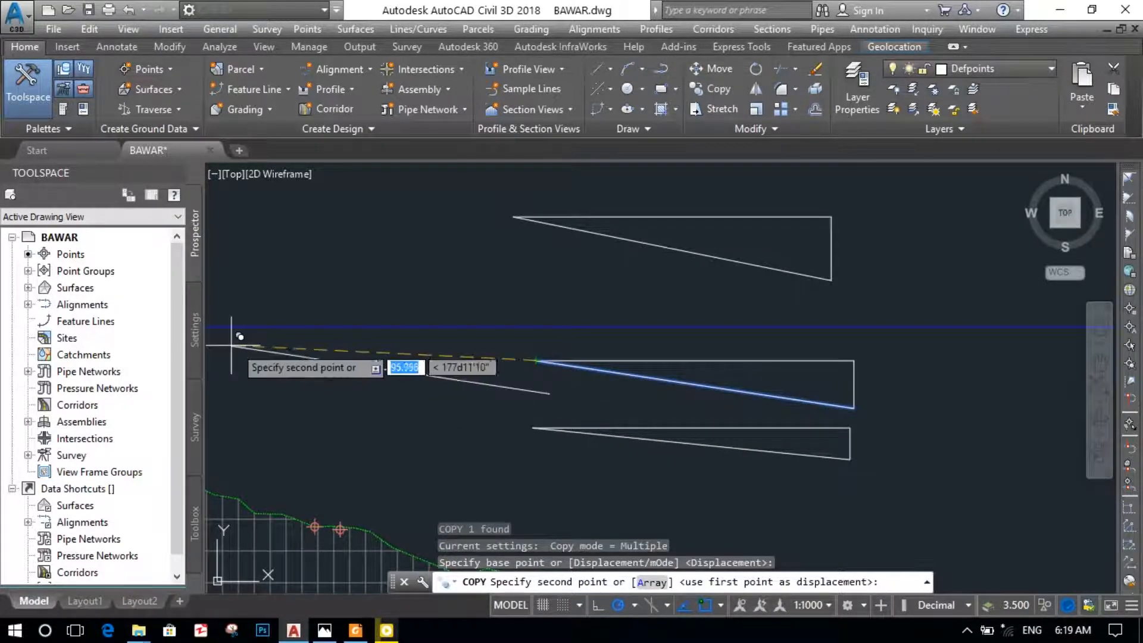
{"action": "mouse_move", "coordinate": [397, 415]}
{"action": "middle_mouse_down"}
{"action": "mouse_move", "coordinate": [498, 385]}
{"action": "mouse_move", "coordinate": [1001, 362]}
{"action": "middle_mouse_up"}
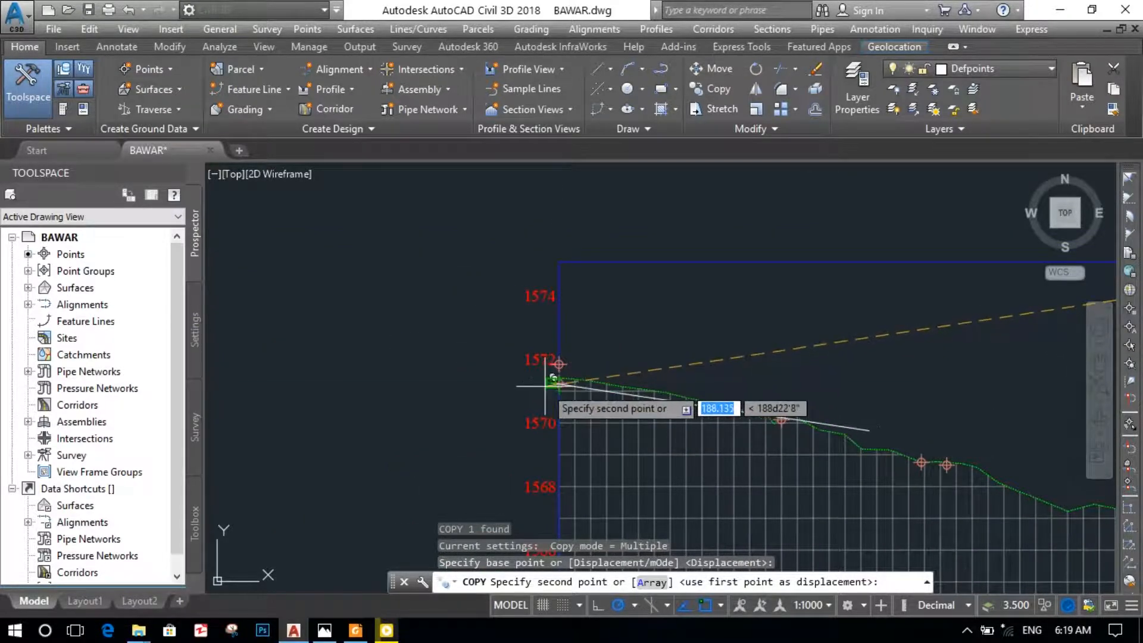
{"action": "scroll", "coordinate": [571, 387], "scroll_direction": "up", "scroll_amount": 6}
{"action": "left_click", "coordinate": [391, 228]}
{"action": "key", "text": "Return"}
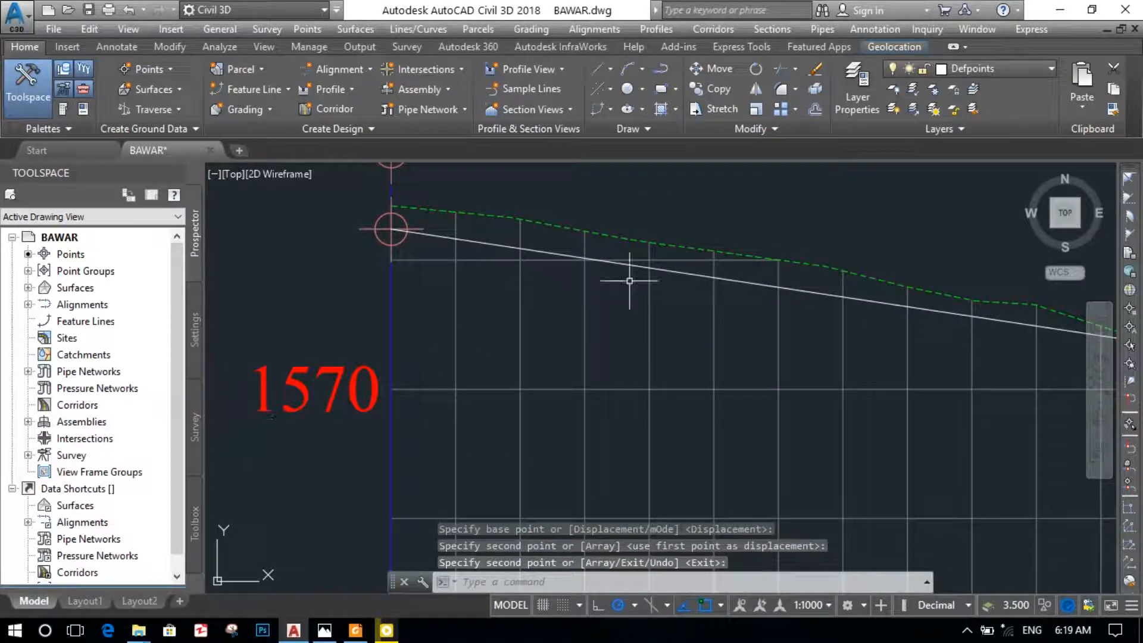
Examine how the copied slope line runs relative to the ground profile and the circle marker along its length
{"action": "scroll", "coordinate": [548, 263], "scroll_direction": "down", "scroll_amount": 6}
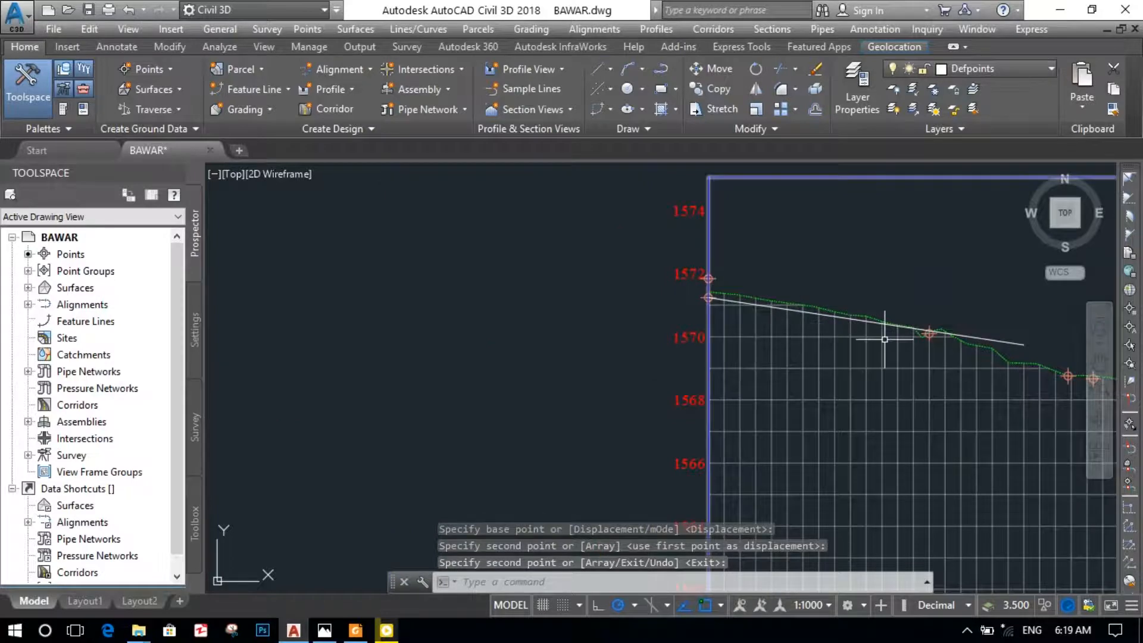
{"action": "scroll", "coordinate": [885, 339], "scroll_direction": "up", "scroll_amount": 5}
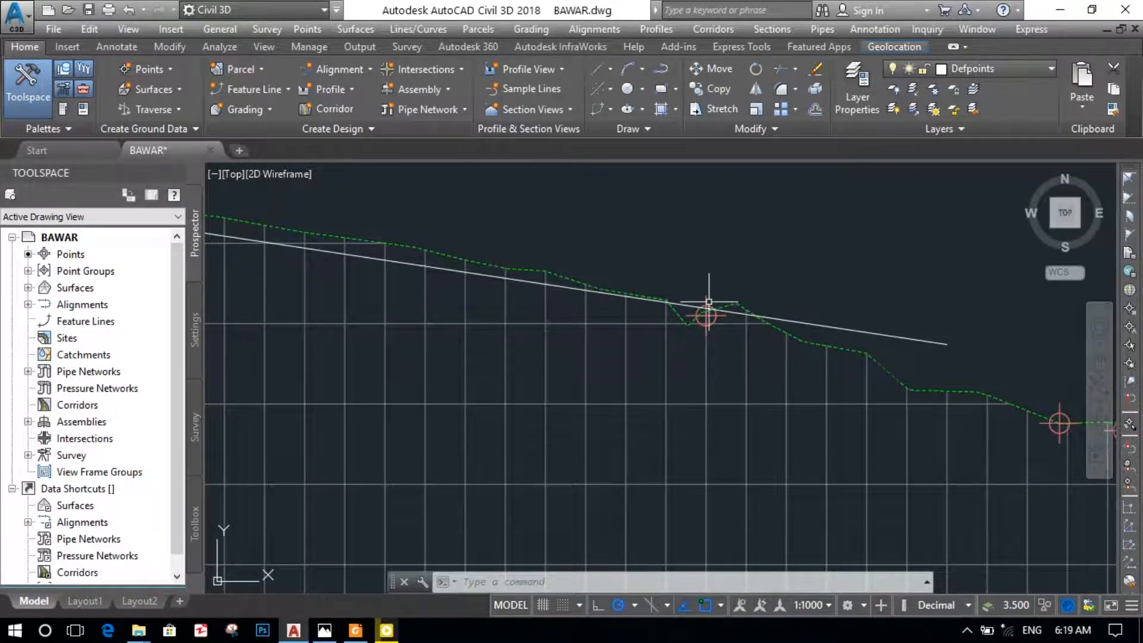
{"action": "scroll", "coordinate": [680, 291], "scroll_direction": "up", "scroll_amount": 2}
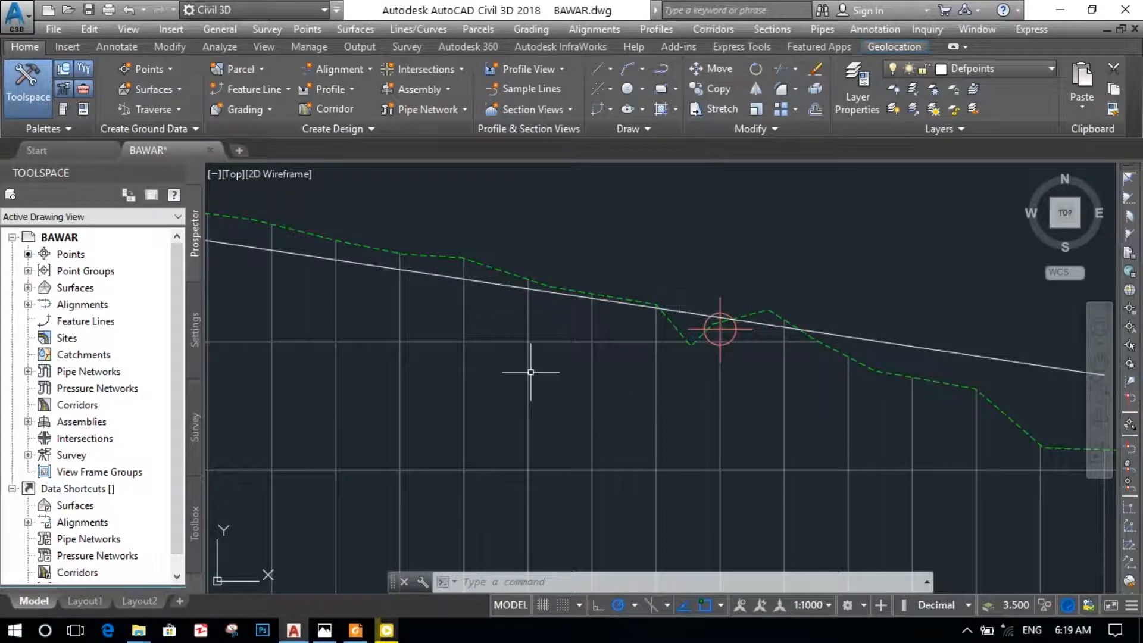
{"action": "middle_click_drag", "start_coordinate": [467, 309], "coordinate": [967, 410]}
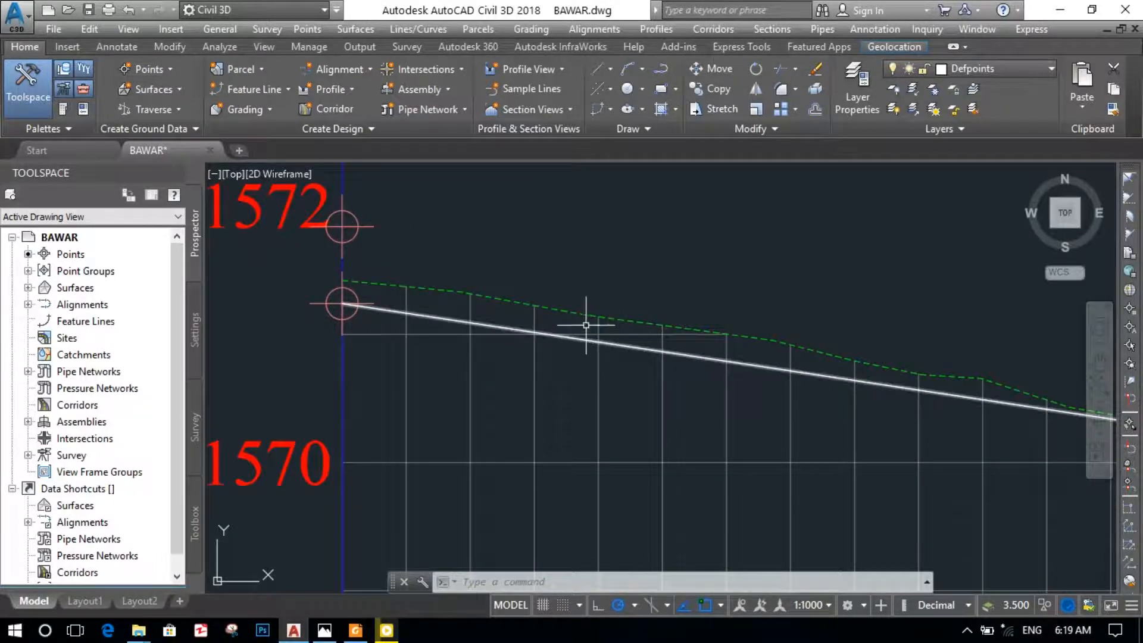
{"action": "middle_click_drag", "start_coordinate": [800, 391], "coordinate": [642, 342]}
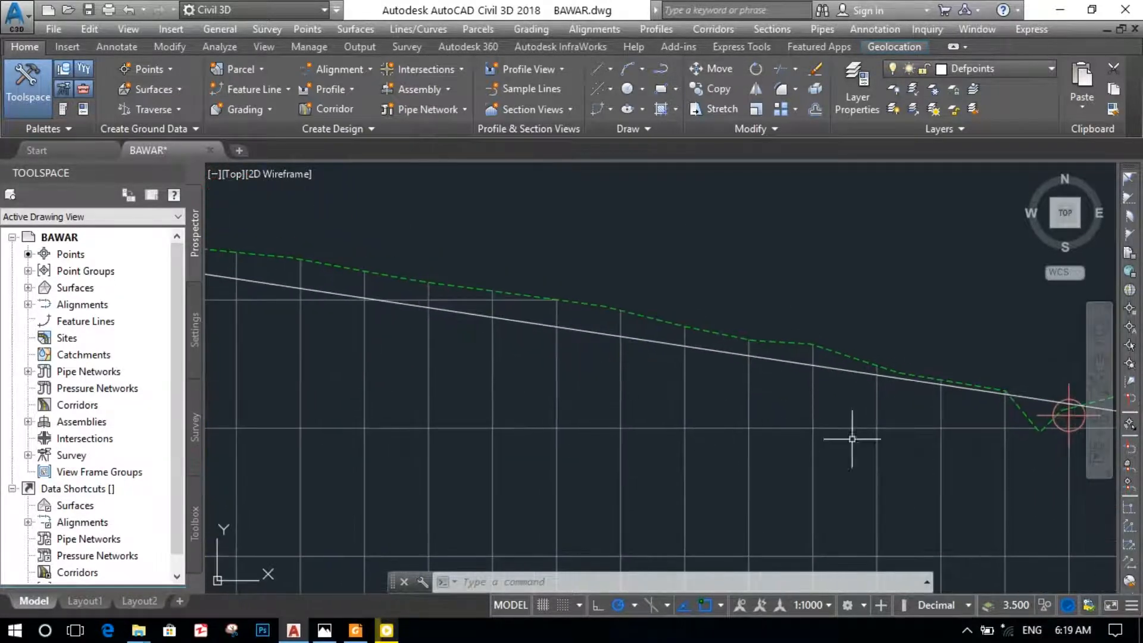
{"action": "middle_click_drag", "start_coordinate": [847, 439], "coordinate": [684, 360]}
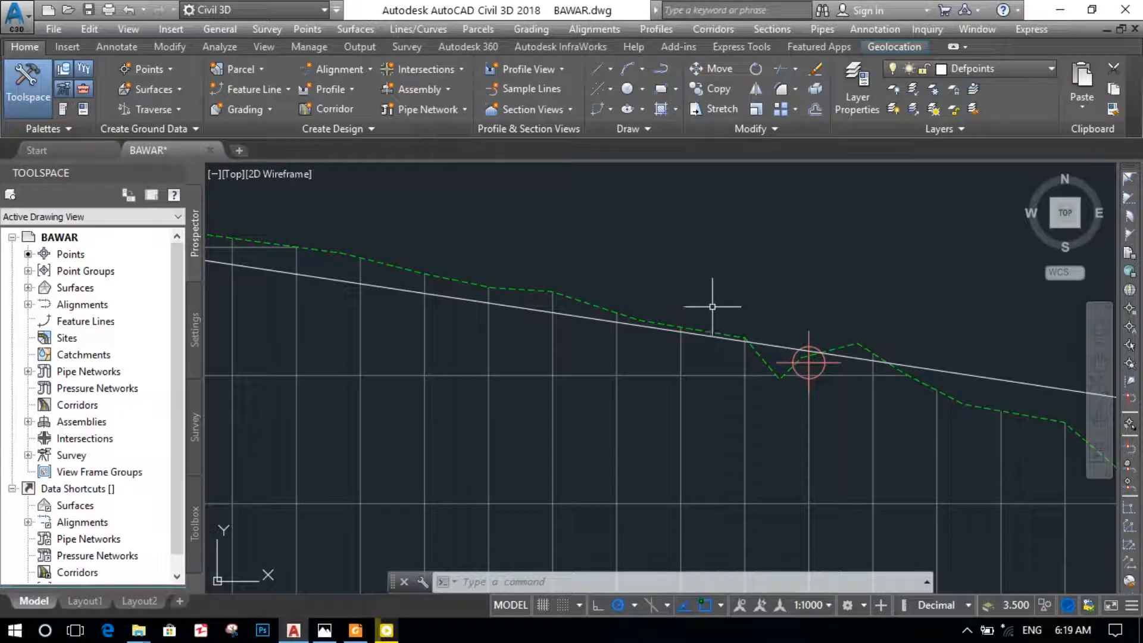
{"action": "mouse_move", "coordinate": [709, 307]}
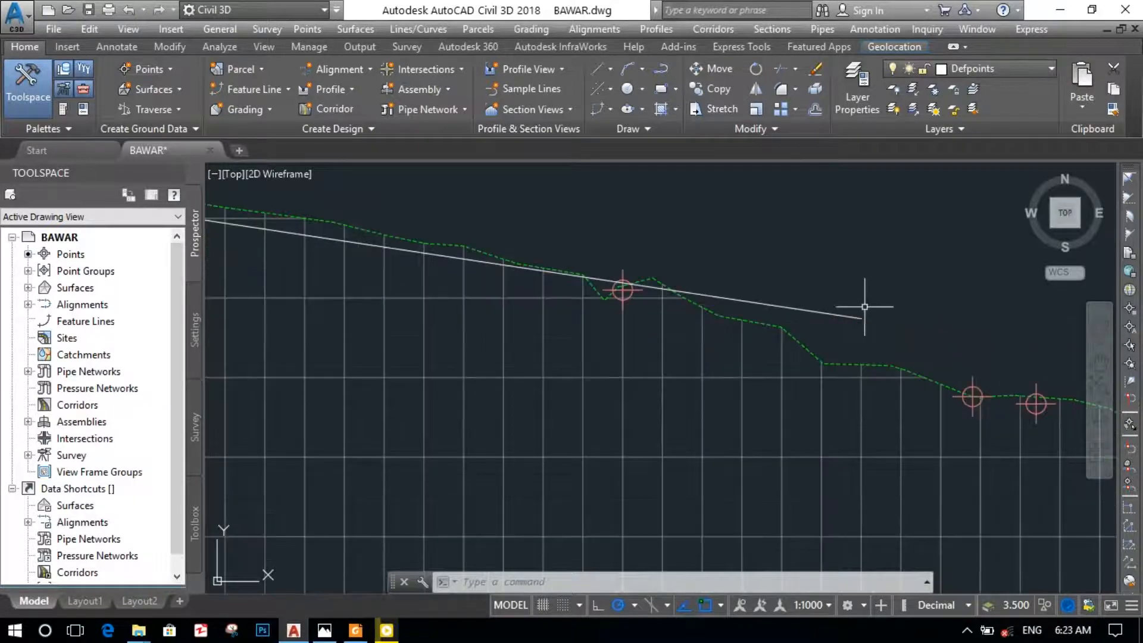
Draw a vertical line 3 units long straight down from the copied slope line's downstream endpoint
{"action": "scroll", "coordinate": [868, 321], "scroll_direction": "up", "scroll_amount": 2}
{"action": "scroll", "coordinate": [868, 322], "scroll_direction": "up", "scroll_amount": 2}
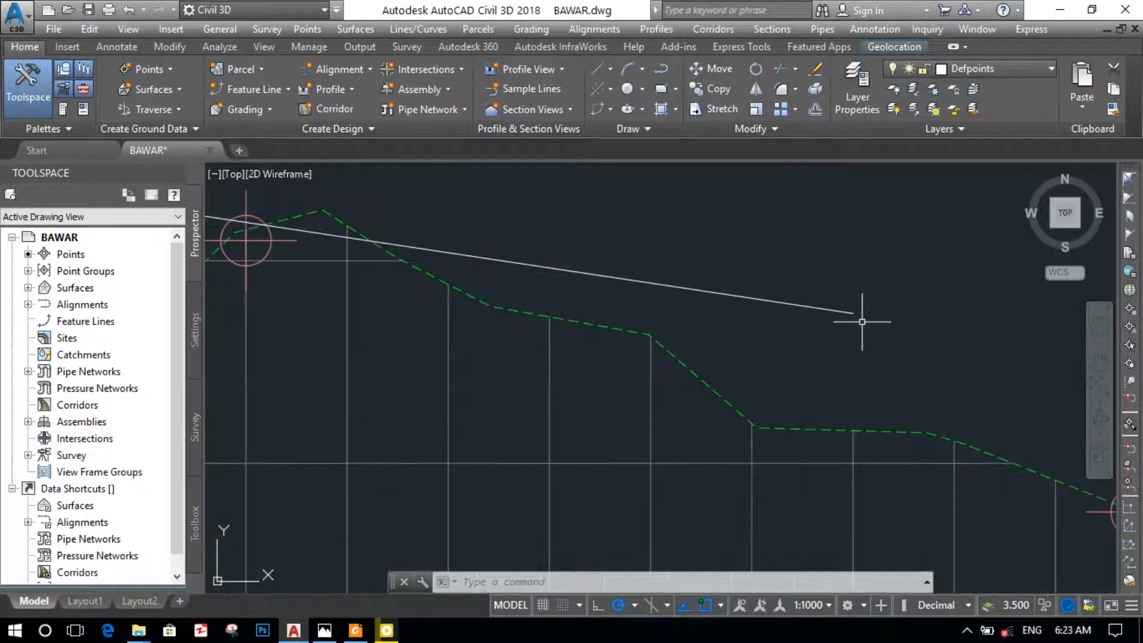
{"action": "scroll", "coordinate": [864, 325], "scroll_direction": "down", "scroll_amount": 2}
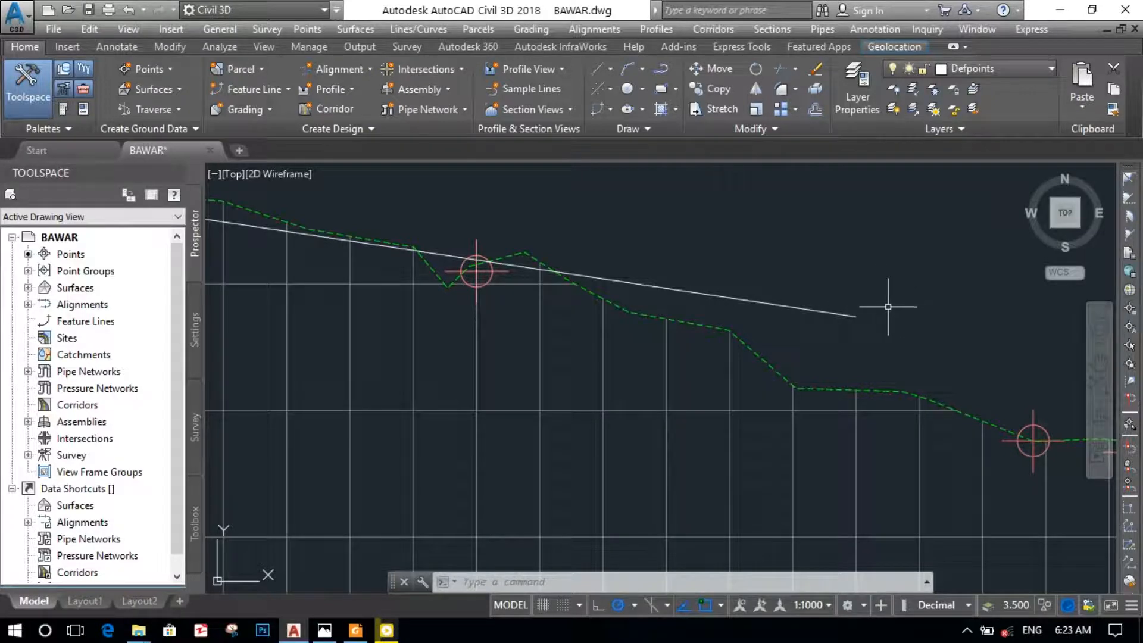
{"action": "type", "text": "l"}
{"action": "key", "text": "Return"}
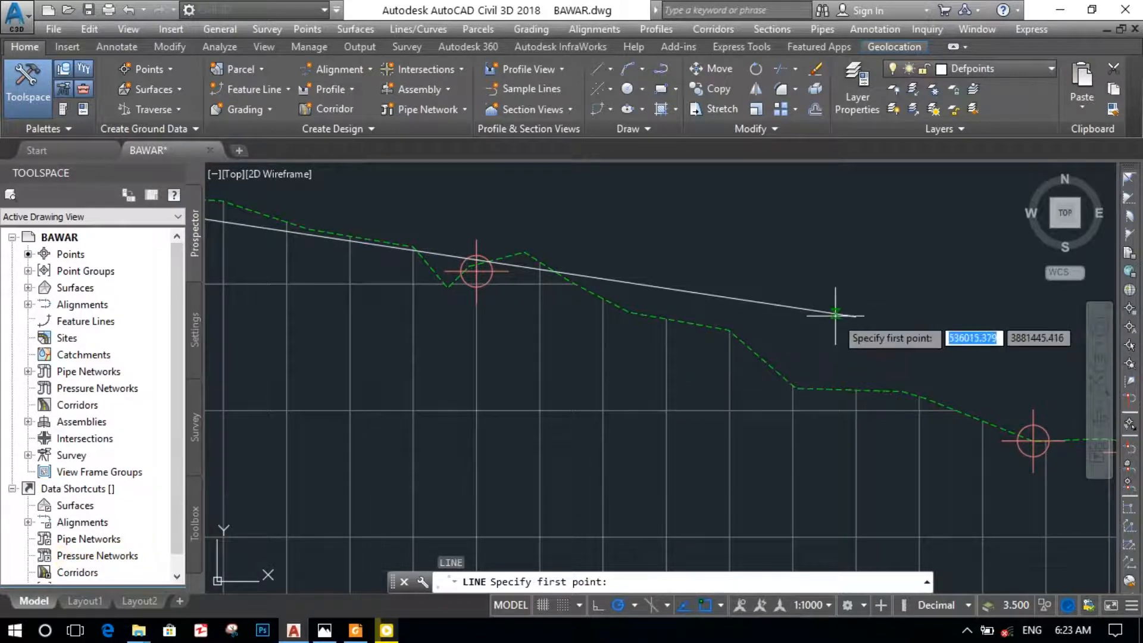
{"action": "left_click", "coordinate": [857, 316]}
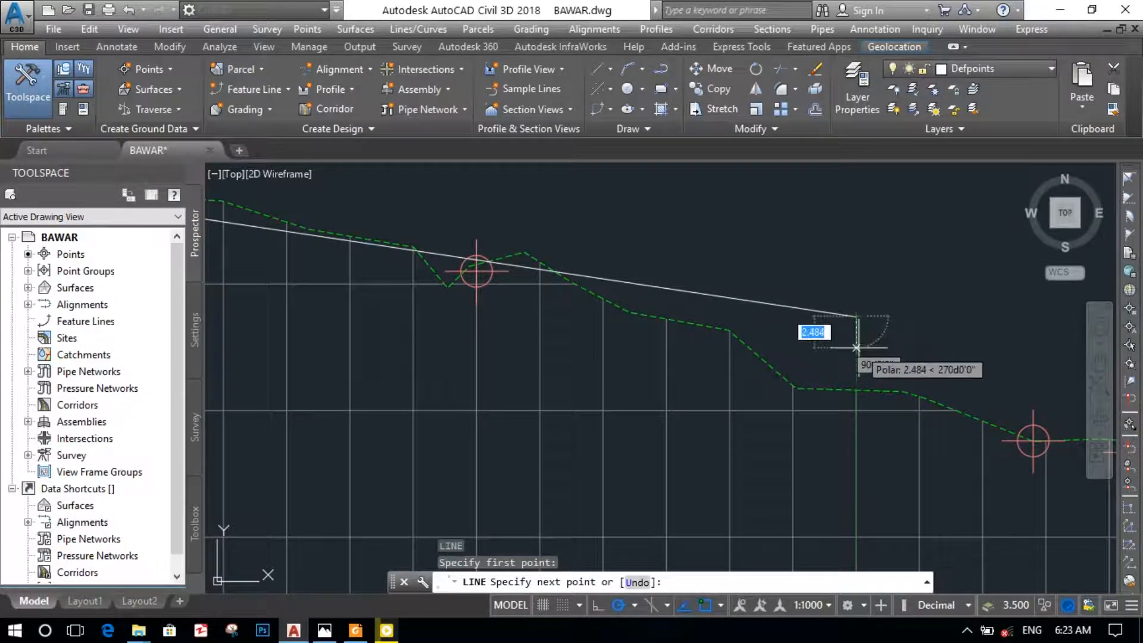
{"action": "type", "text": "3"}
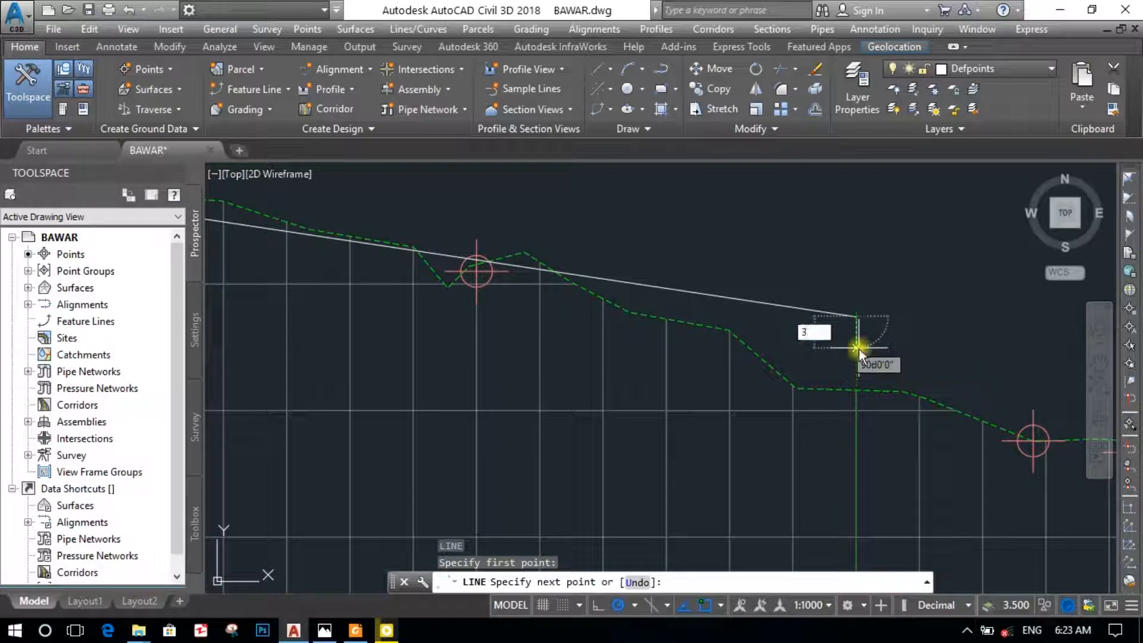
{"action": "key", "text": "Return"}
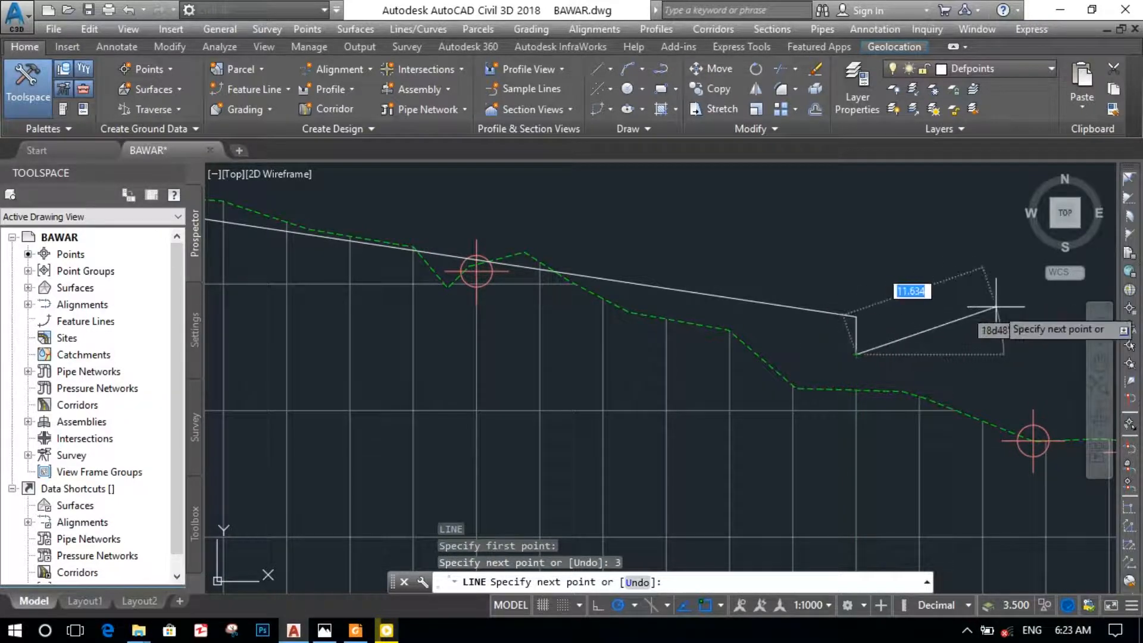
{"action": "key", "text": "Return"}
Stretch the slope line's downstream endpoint to the lower end of the 3-unit vertical line
{"action": "left_click", "coordinate": [838, 314]}
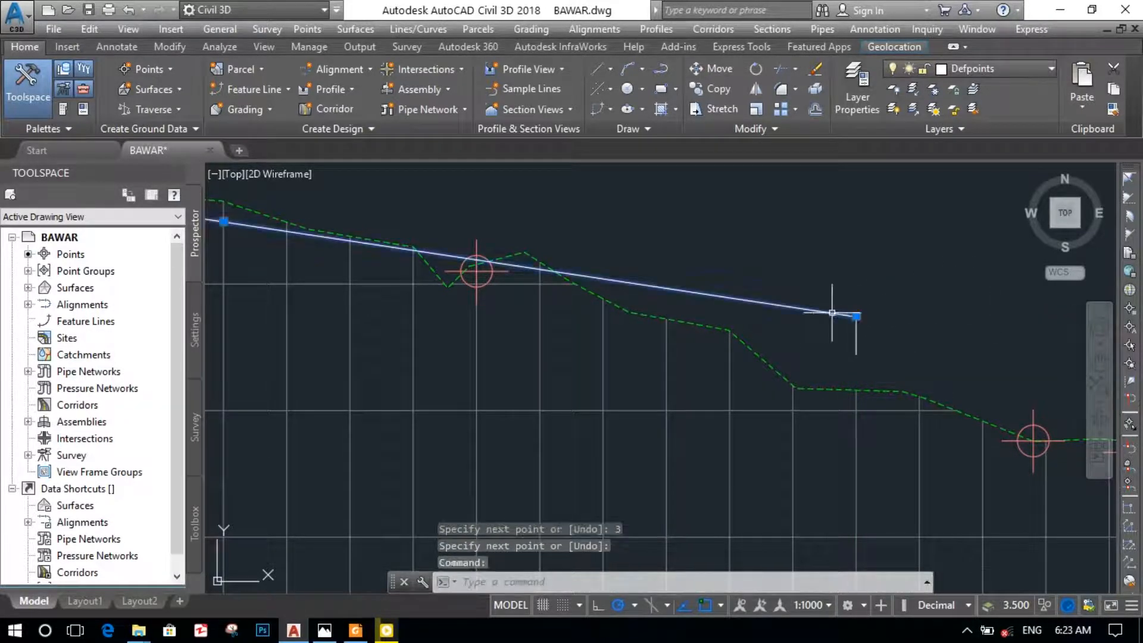
{"action": "left_click", "coordinate": [856, 315]}
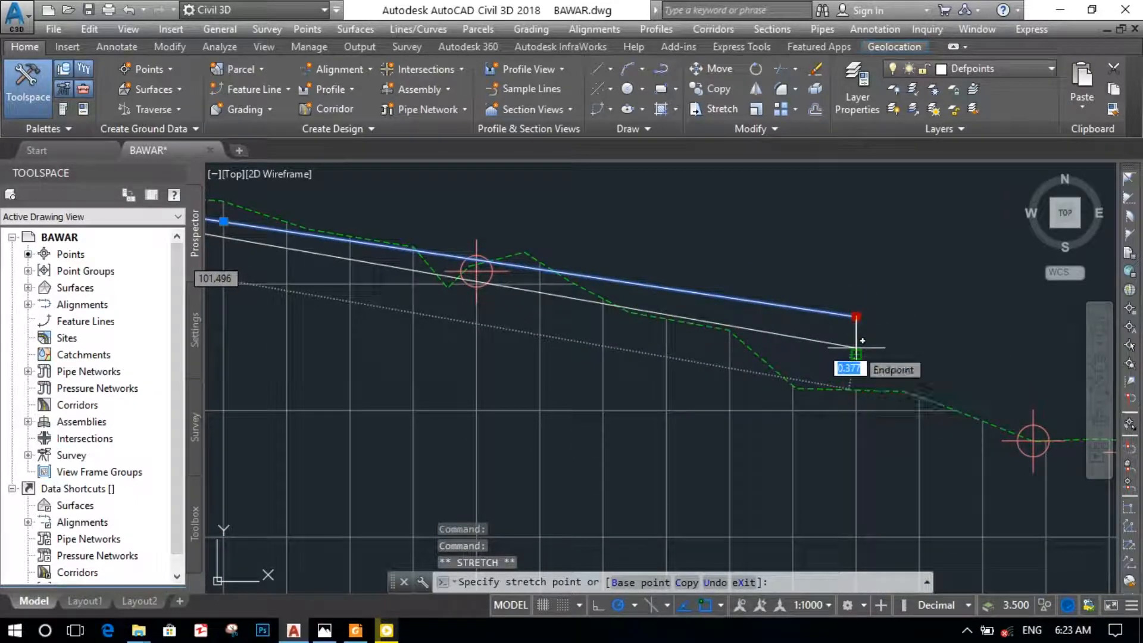
{"action": "left_click", "coordinate": [856, 354]}
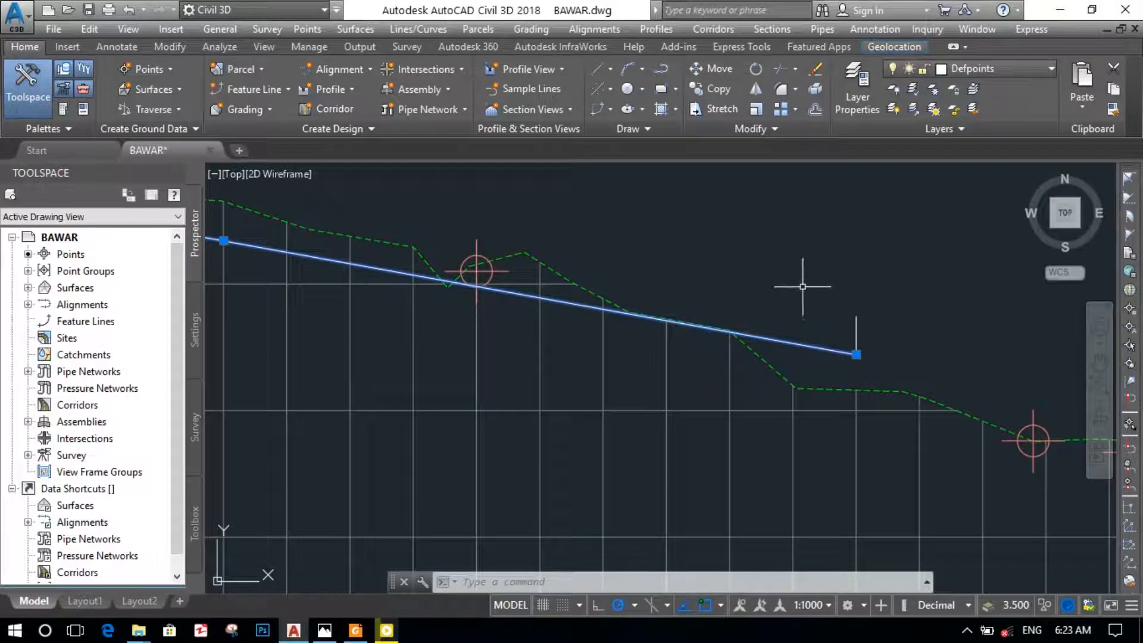
{"action": "key", "text": "Escape"}
{"action": "scroll", "coordinate": [917, 334], "scroll_direction": "down", "scroll_amount": 2}
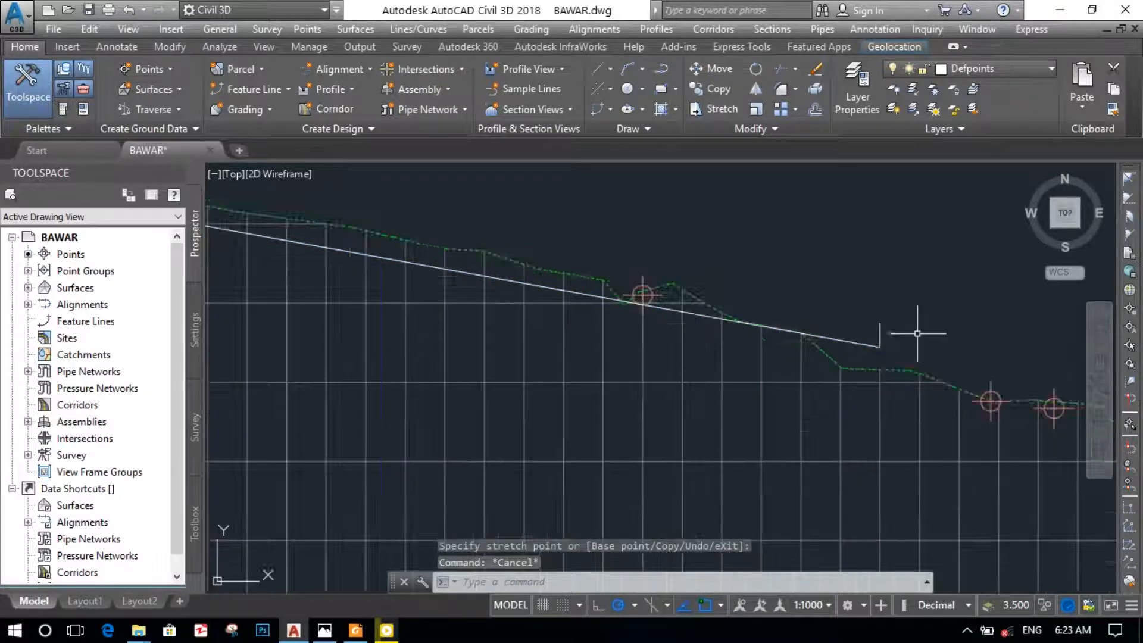
{"action": "scroll", "coordinate": [915, 333], "scroll_direction": "down", "scroll_amount": 2}
{"action": "scroll", "coordinate": [899, 328], "scroll_direction": "down", "scroll_amount": 2}
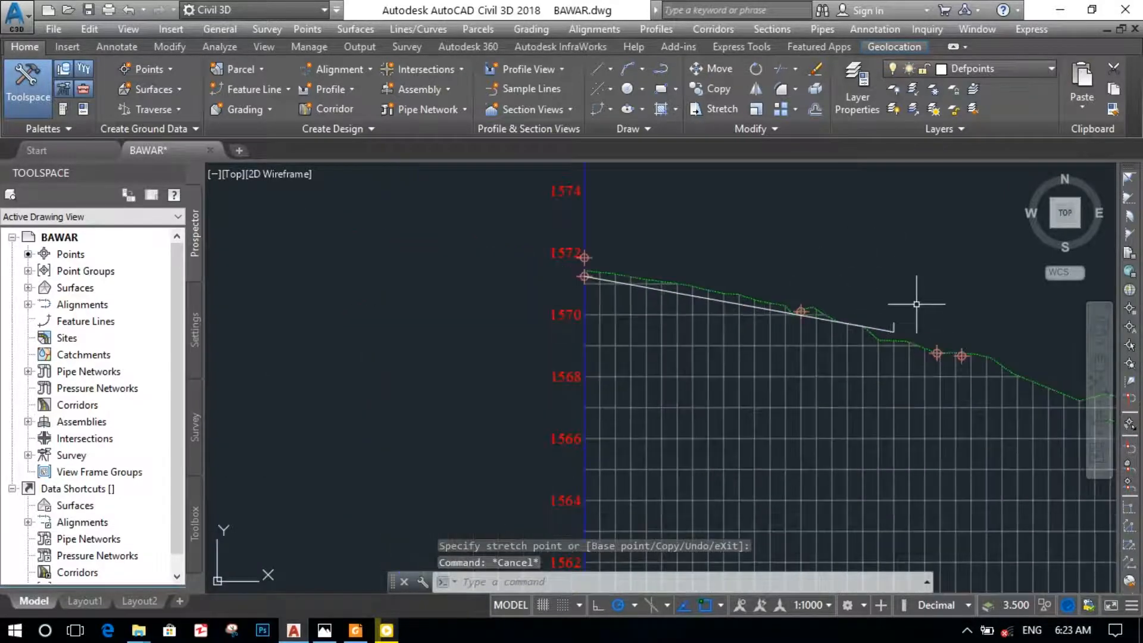
Draw a 5-unit vertical line down from the slope line, just past where it meets the ground profile's steep drop
{"action": "scroll", "coordinate": [950, 348], "scroll_direction": "up", "scroll_amount": 4}
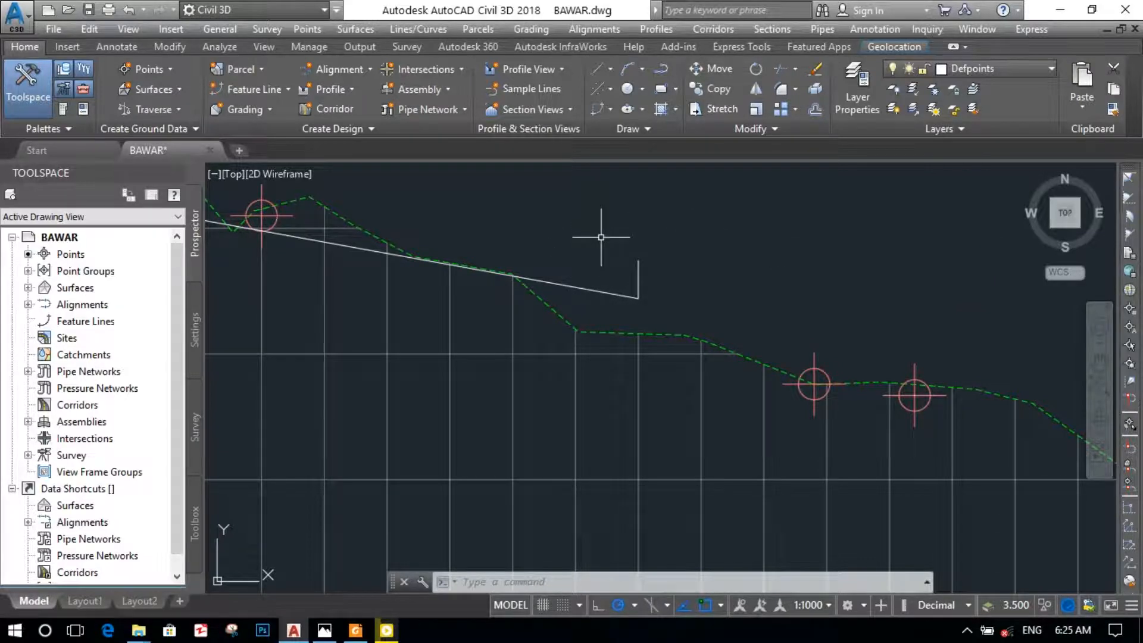
{"action": "type", "text": "L"}
{"action": "key", "text": "Return"}
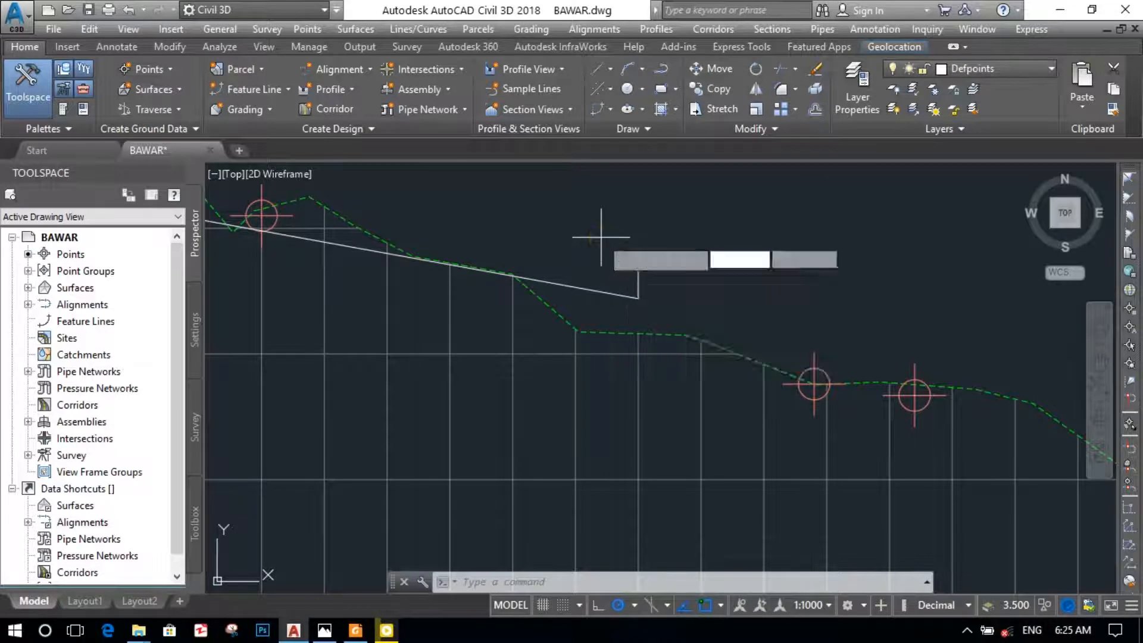
{"action": "left_click", "coordinate": [554, 284]}
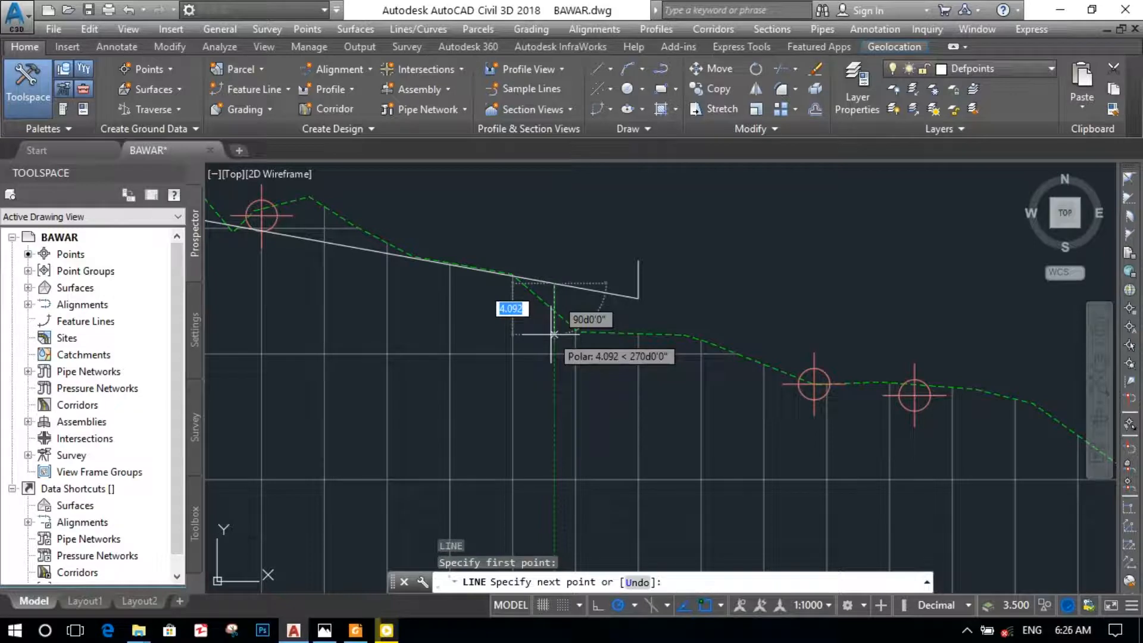
{"action": "type", "text": "5"}
{"action": "key", "text": "Return"}
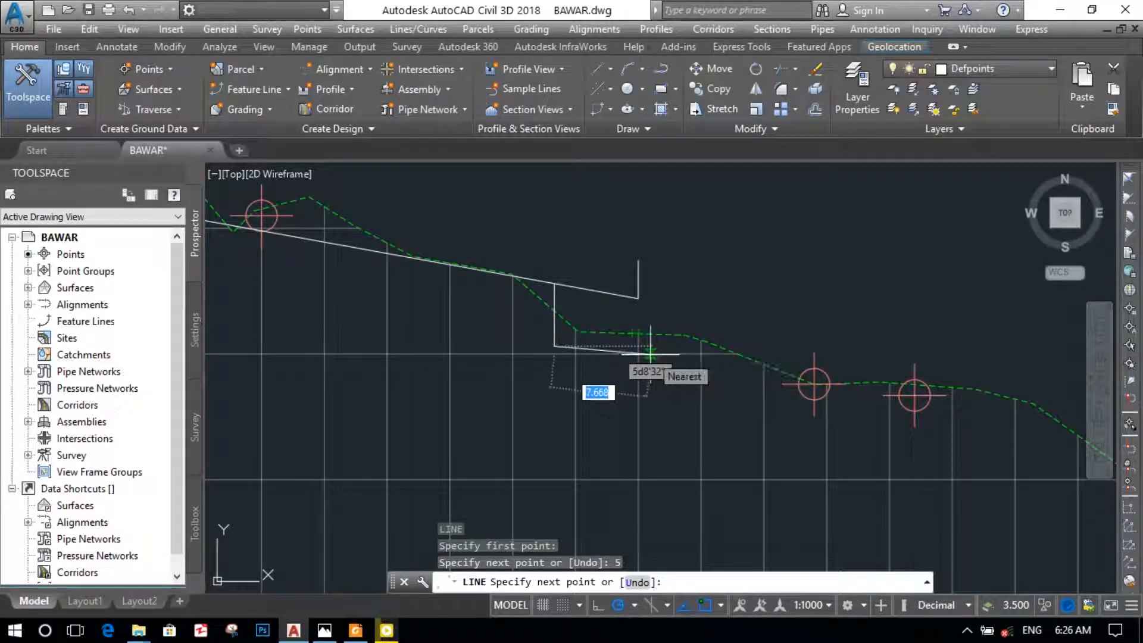
{"action": "key", "text": "Return"}
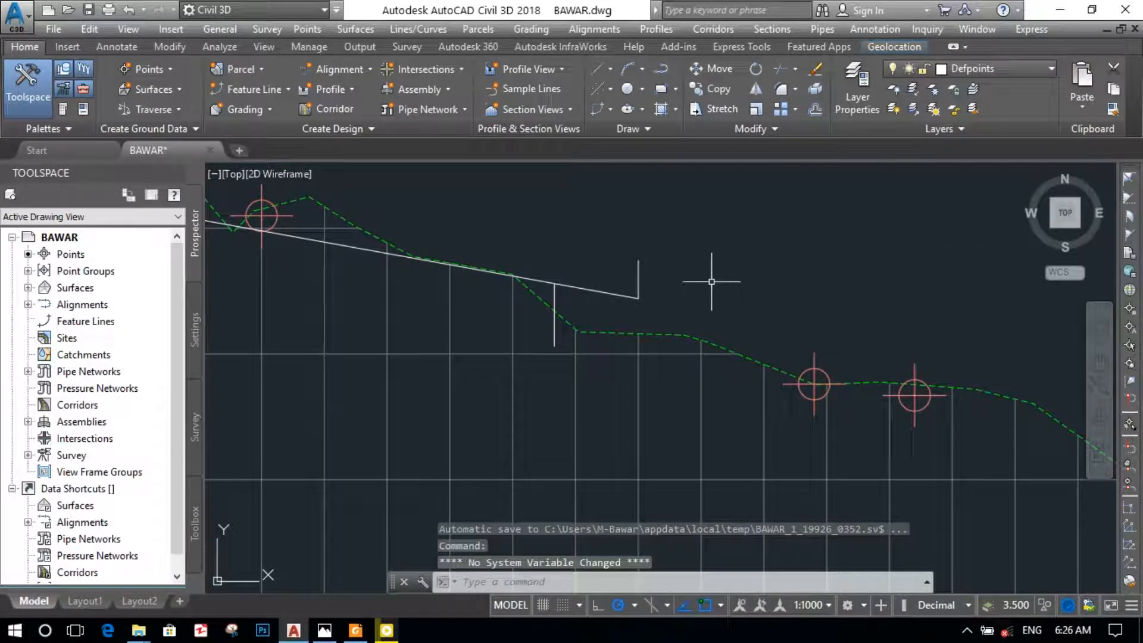
Extend the slope line downstream to the tall vertical line below the reference triangles
{"action": "mouse_move", "coordinate": [711, 281]}
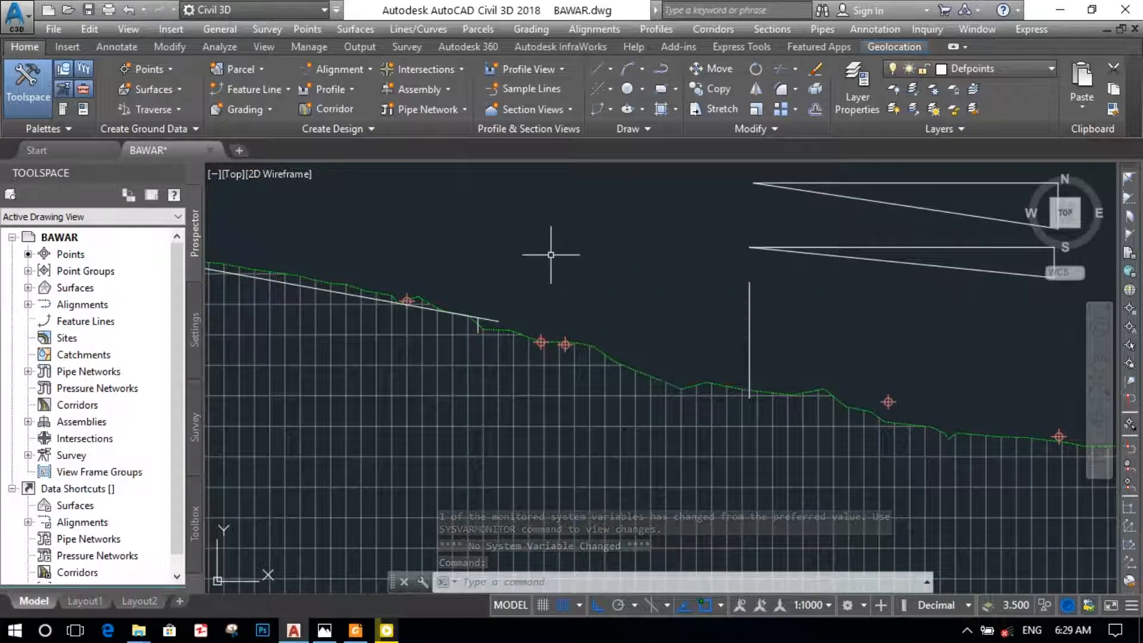
{"action": "type", "text": "ex"}
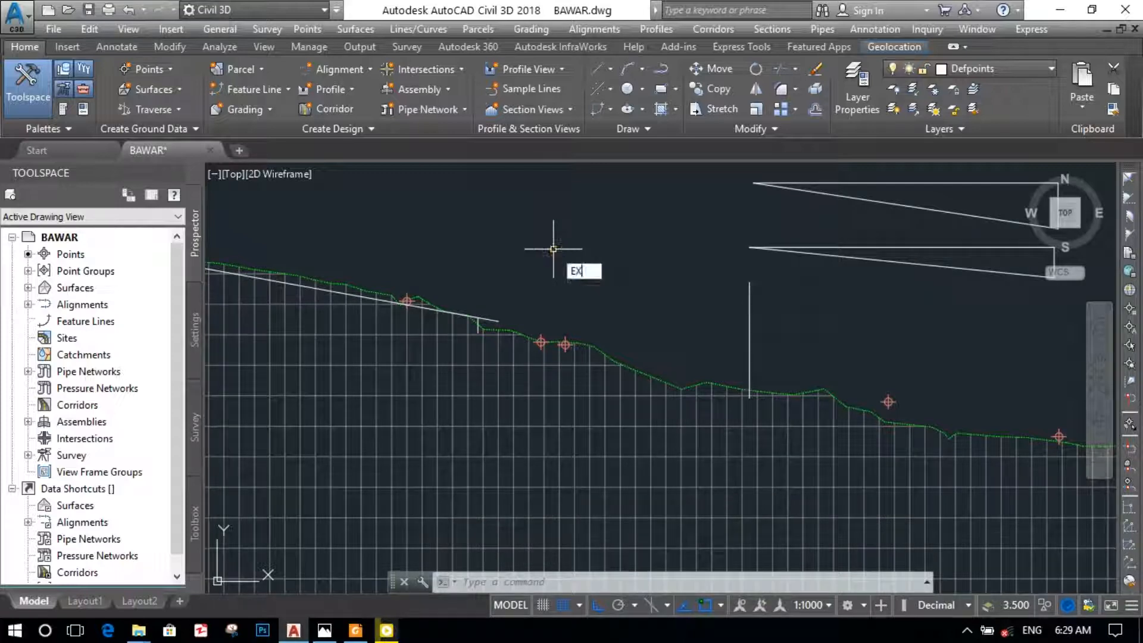
{"action": "key", "text": "Return"}
{"action": "key", "text": "Return"}
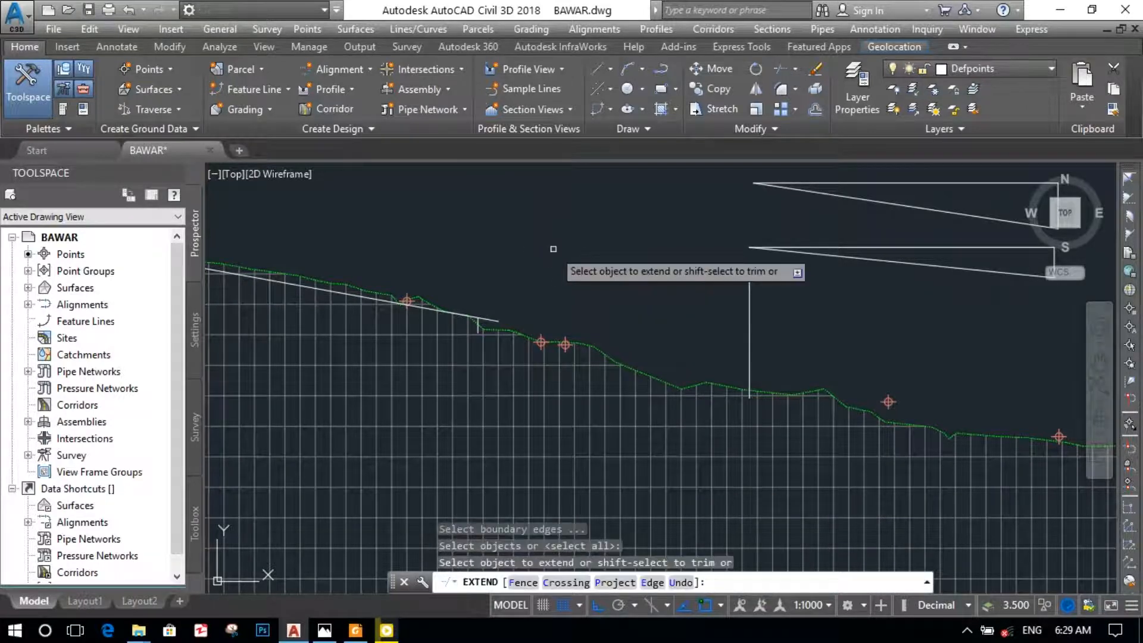
{"action": "left_click", "coordinate": [489, 322]}
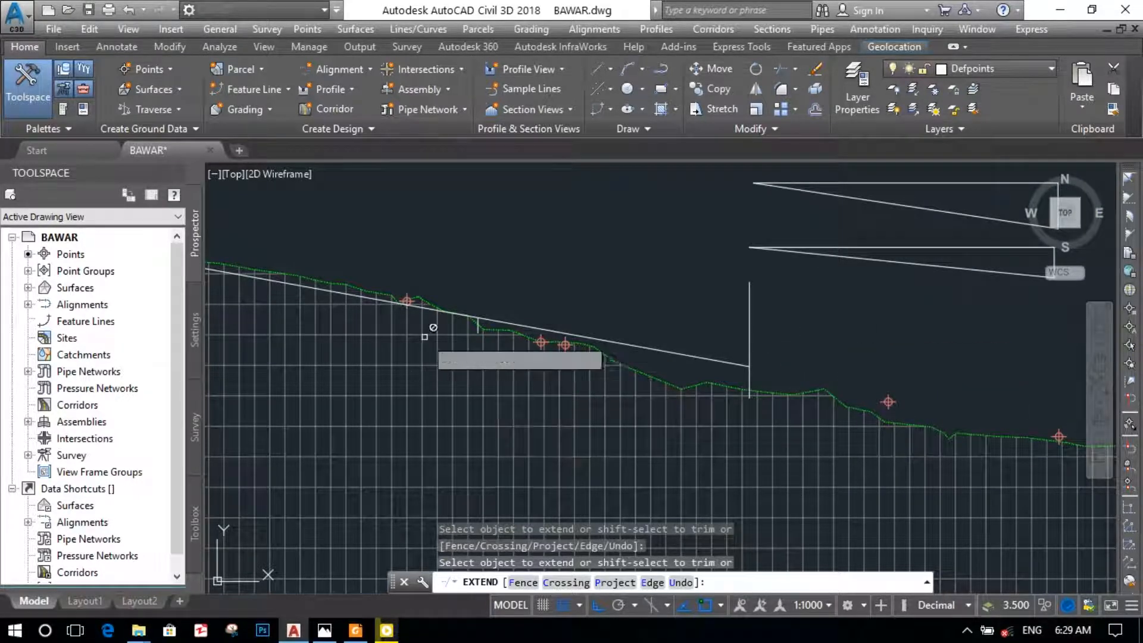
{"action": "scroll", "coordinate": [425, 337], "scroll_direction": "up", "scroll_amount": 5}
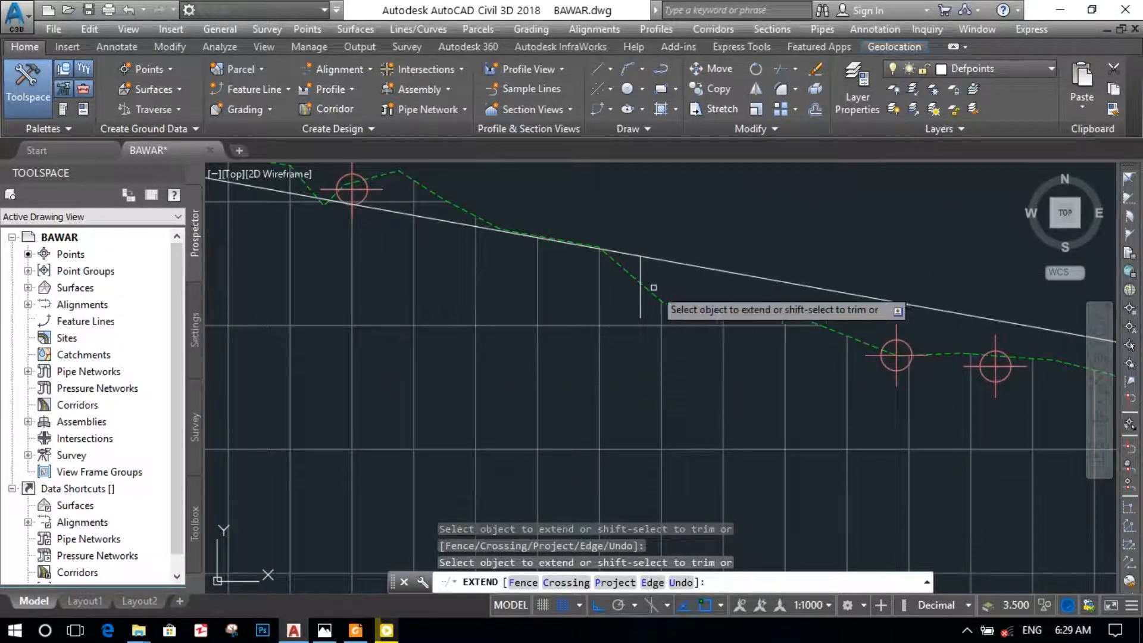
{"action": "key", "text": "Escape"}
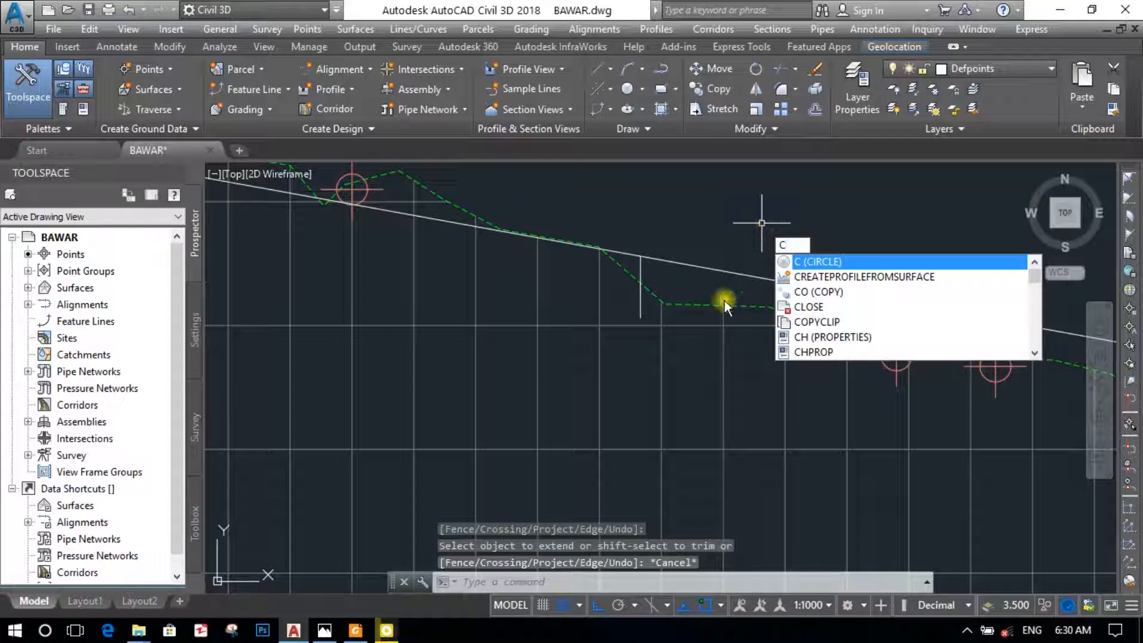
{"action": "left_click", "coordinate": [714, 255]}
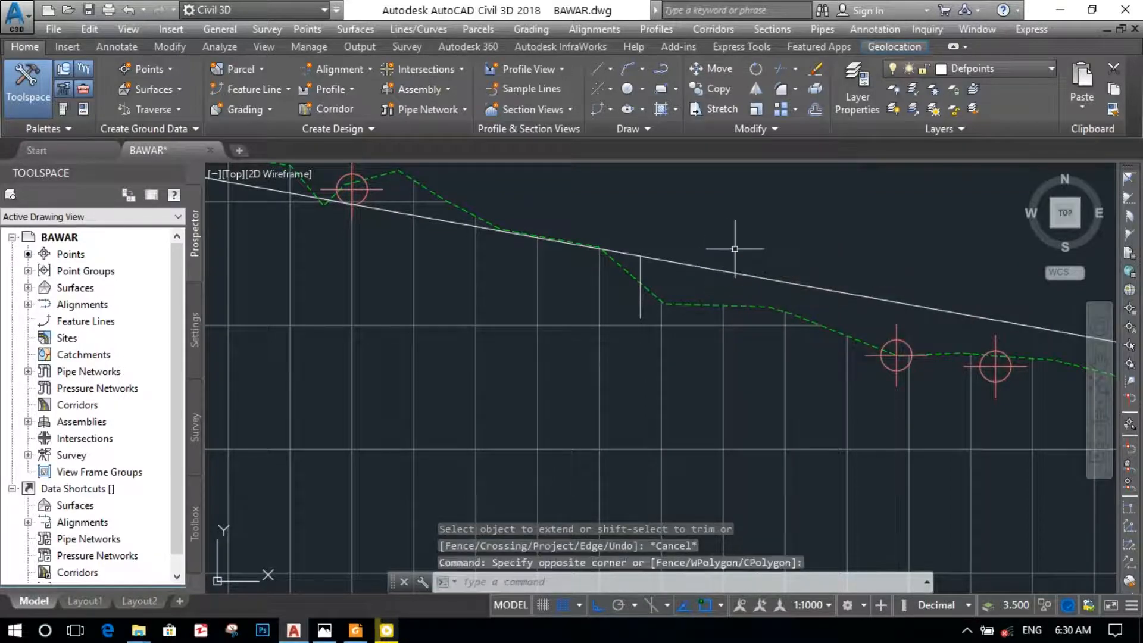
{"action": "left_click", "coordinate": [734, 267]}
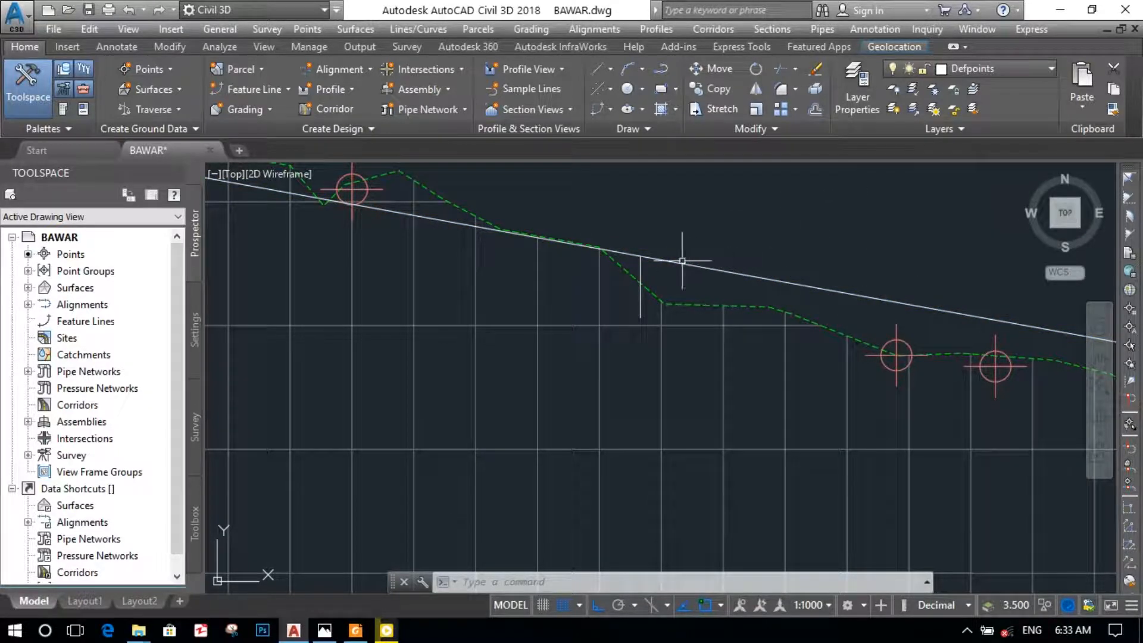
Draw a short vertical line in line with the 5-unit drop line, rising above the slope line
{"action": "type", "text": "l"}
{"action": "key", "text": "Return"}
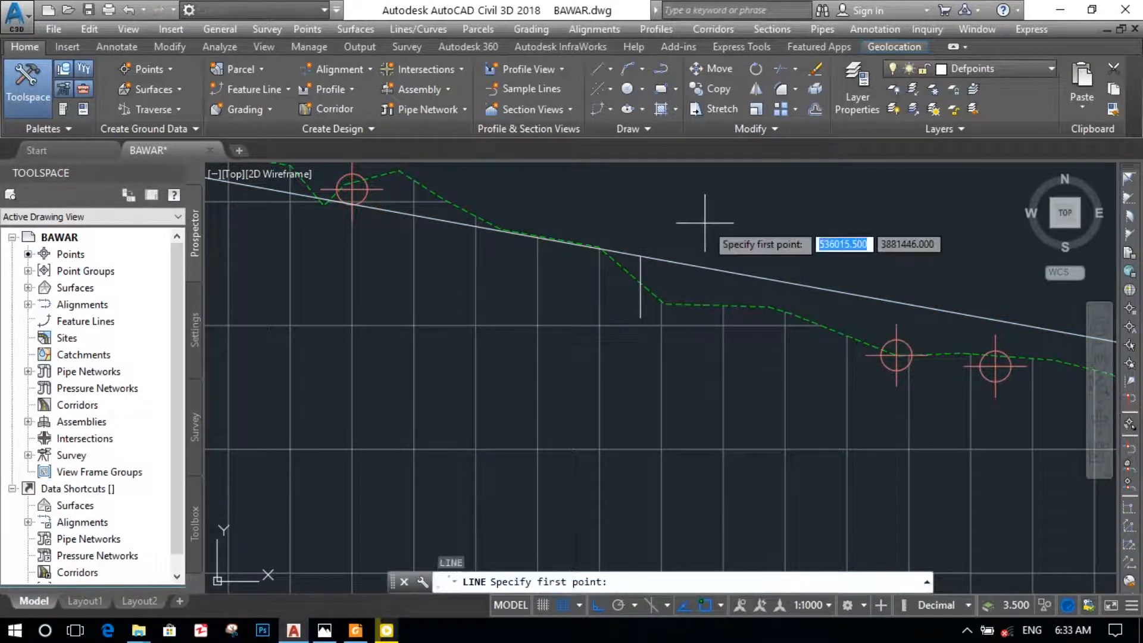
{"action": "left_click", "coordinate": [636, 262]}
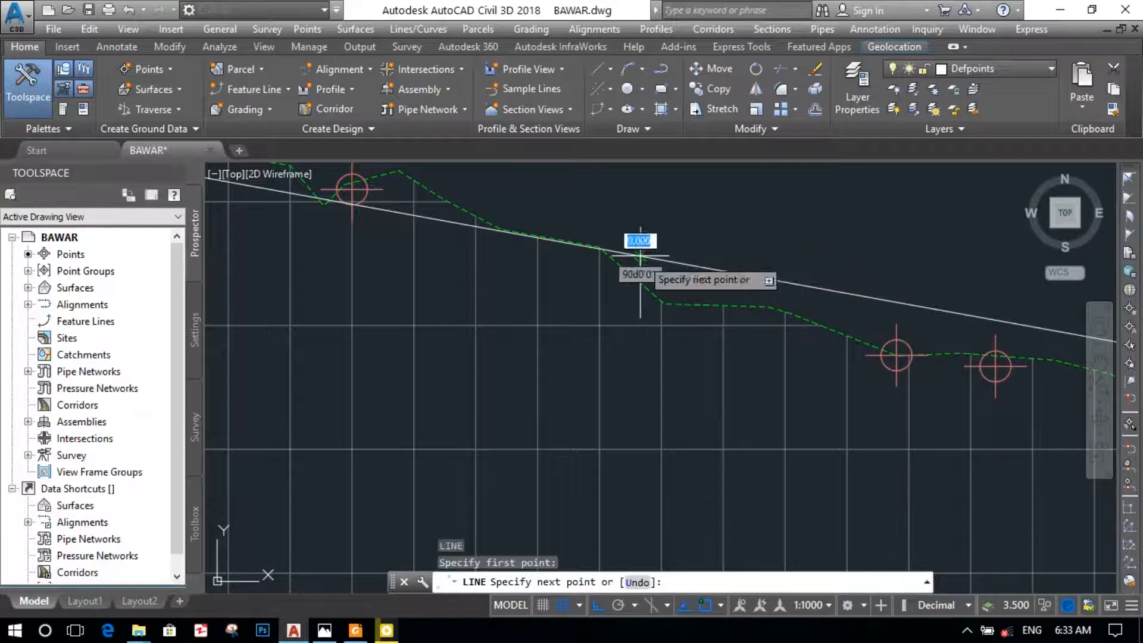
{"action": "key", "text": "Return"}
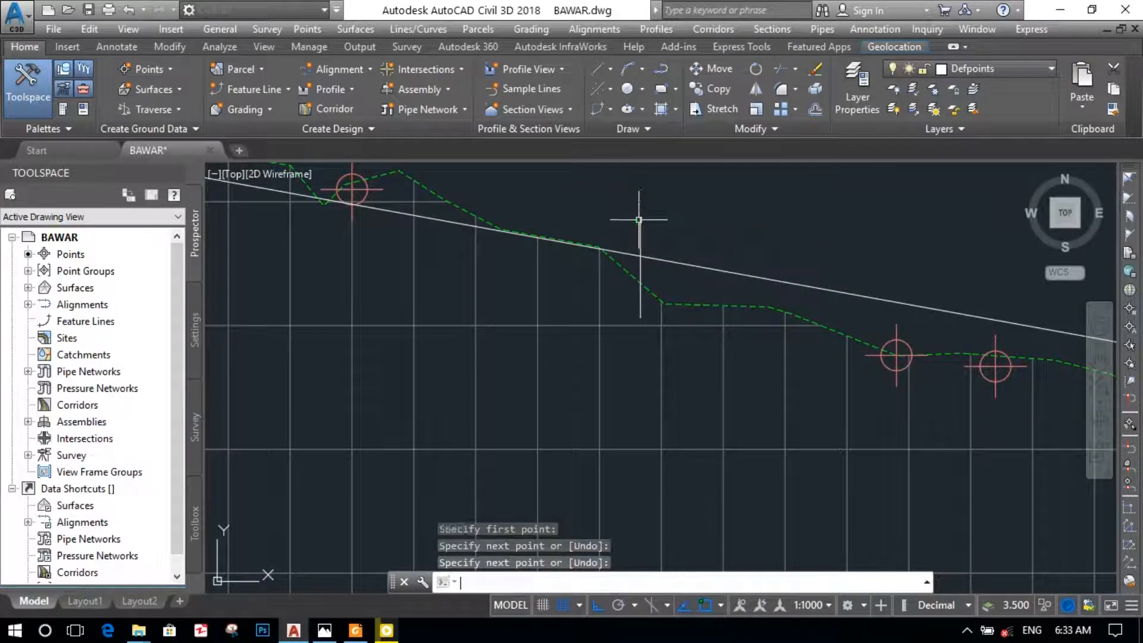
Trim off the part of the slope line that lies downstream of the vertical drop line
{"action": "type", "text": "tr"}
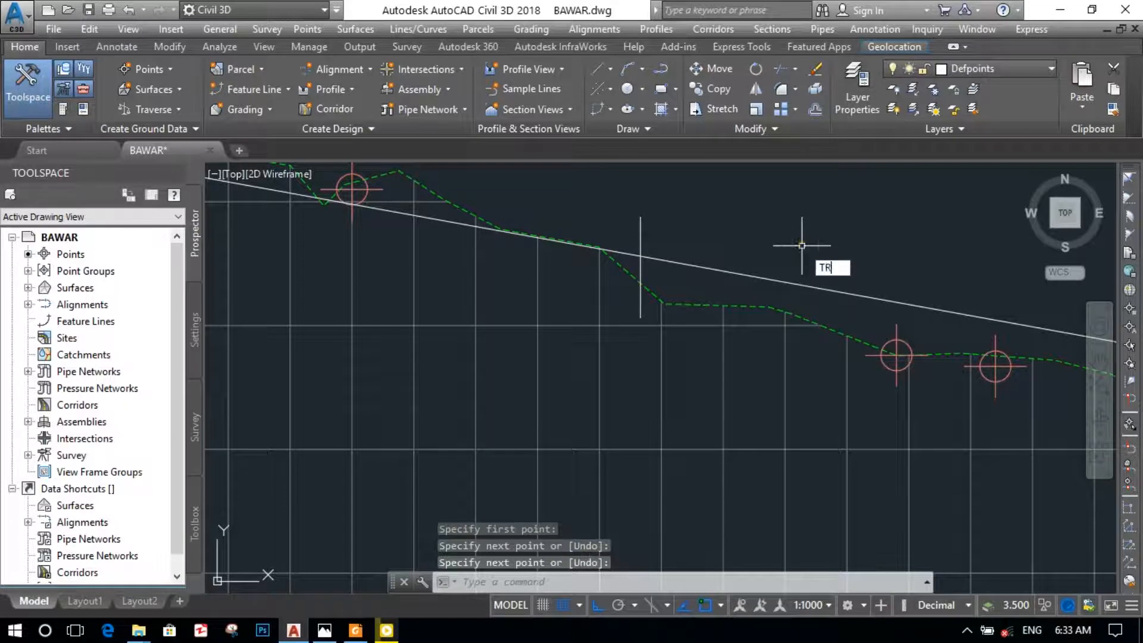
{"action": "key", "text": "Return"}
{"action": "key", "text": "Return"}
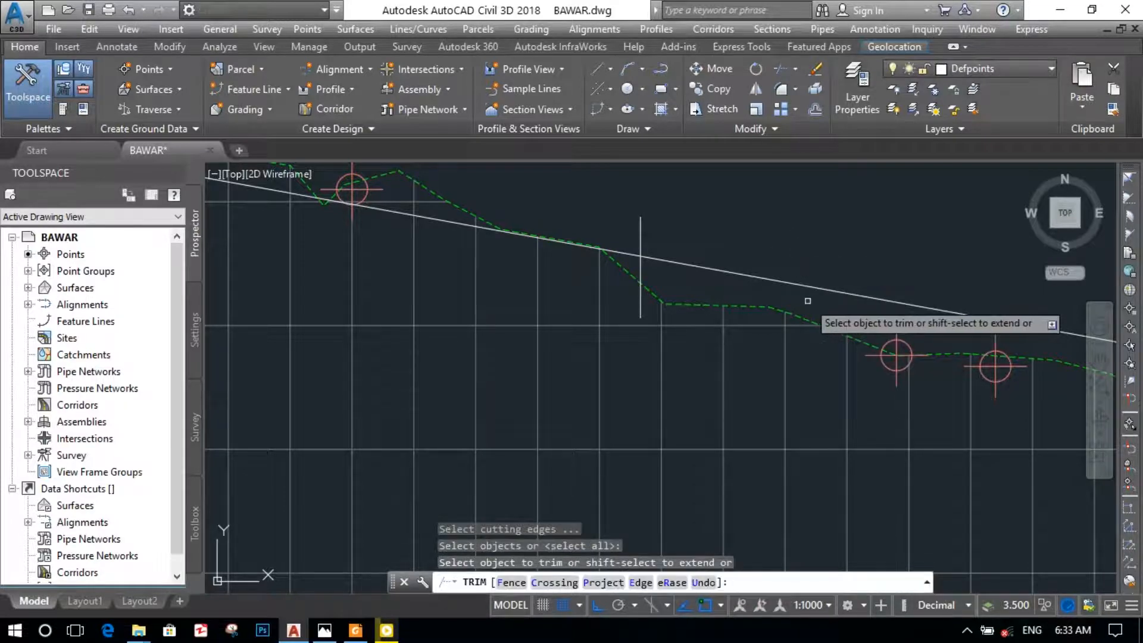
{"action": "left_click", "coordinate": [808, 284]}
{"action": "key", "text": "Return"}
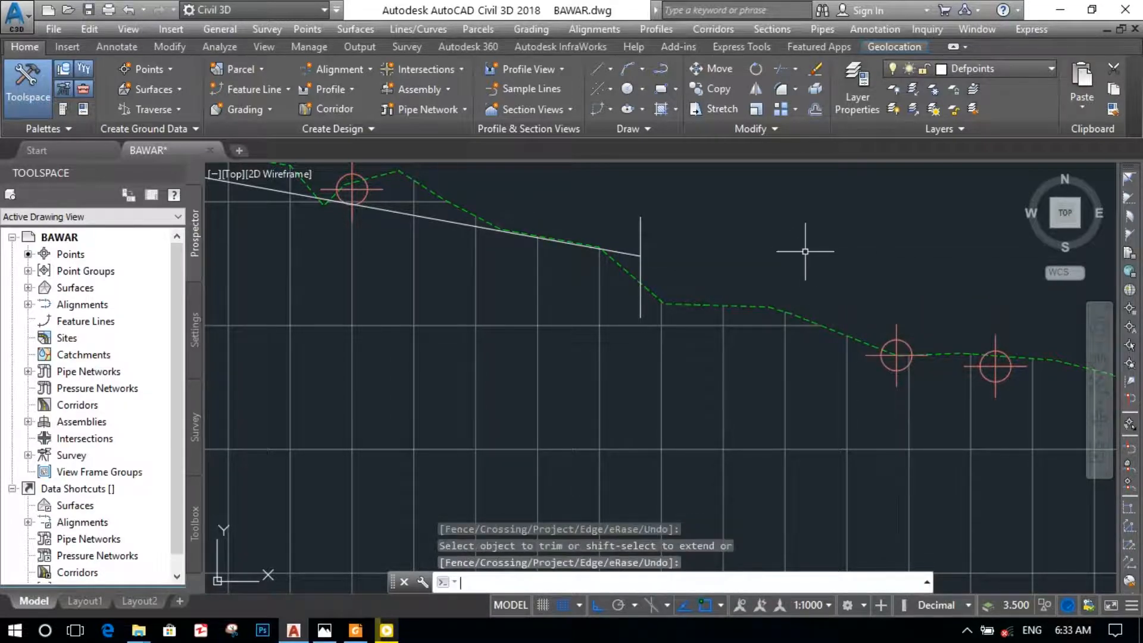
{"action": "key", "text": "Escape"}
{"action": "key", "text": "Escape"}
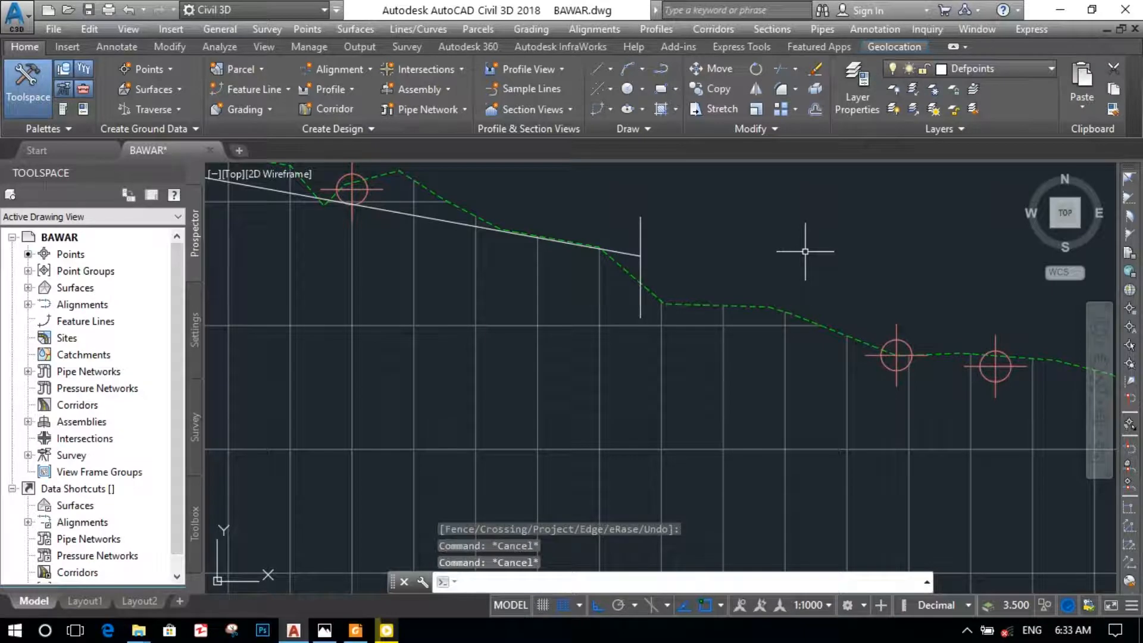
Copy the upstream slope line from its start point to the lower end of the vertical drop line, with Ortho off
{"action": "mouse_move", "coordinate": [705, 254]}
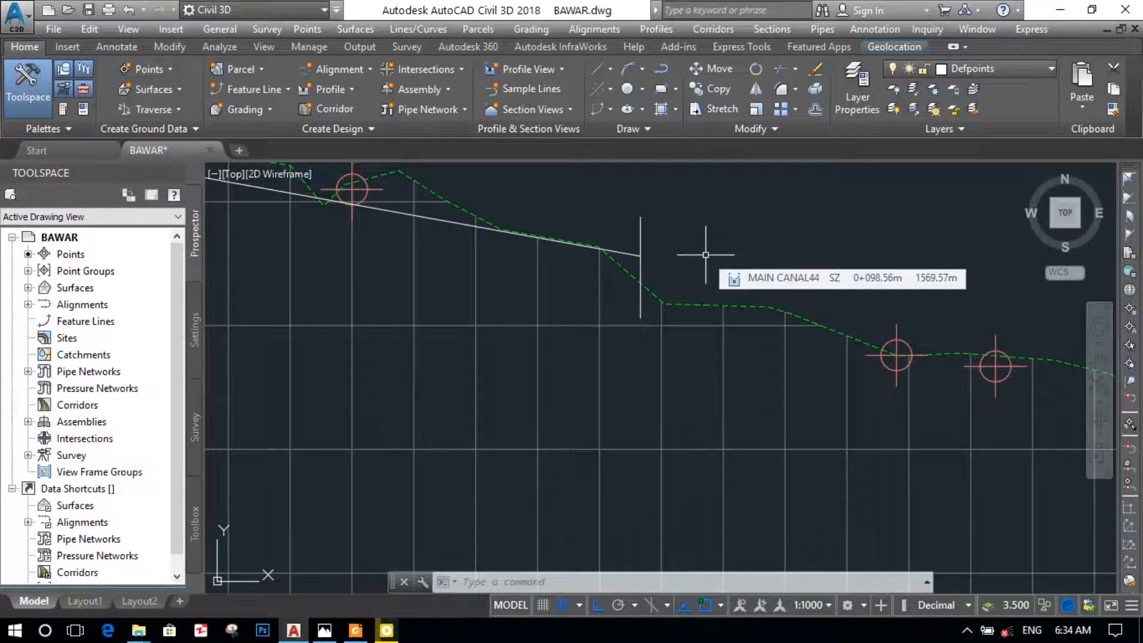
{"action": "scroll", "coordinate": [535, 229], "scroll_direction": "down", "scroll_amount": 5}
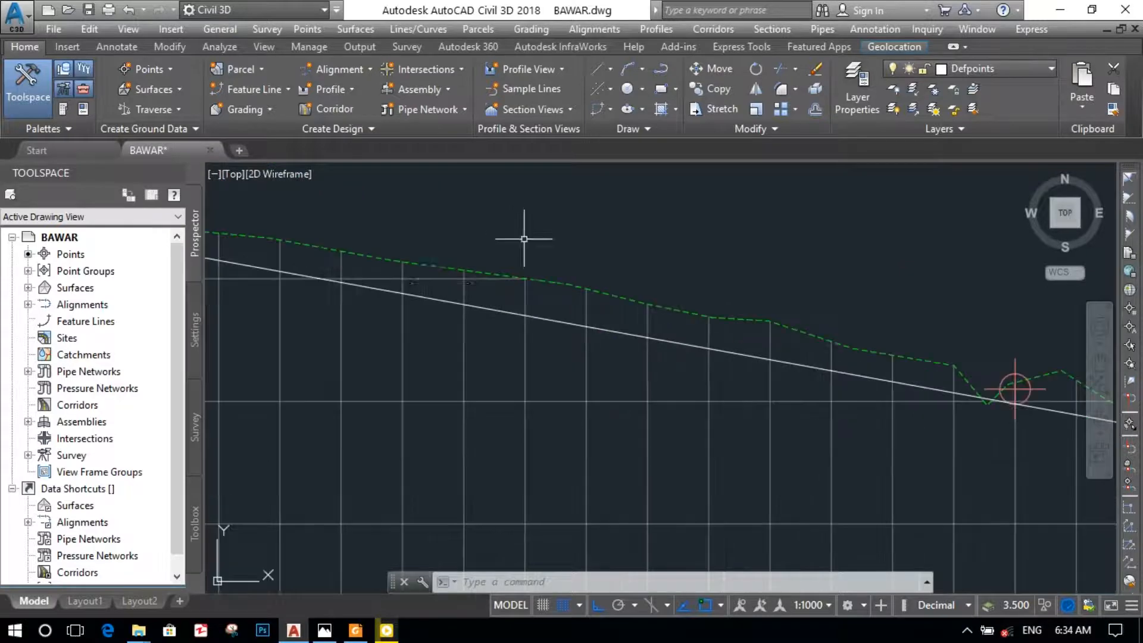
{"action": "scroll", "coordinate": [284, 276], "scroll_direction": "up", "scroll_amount": 5}
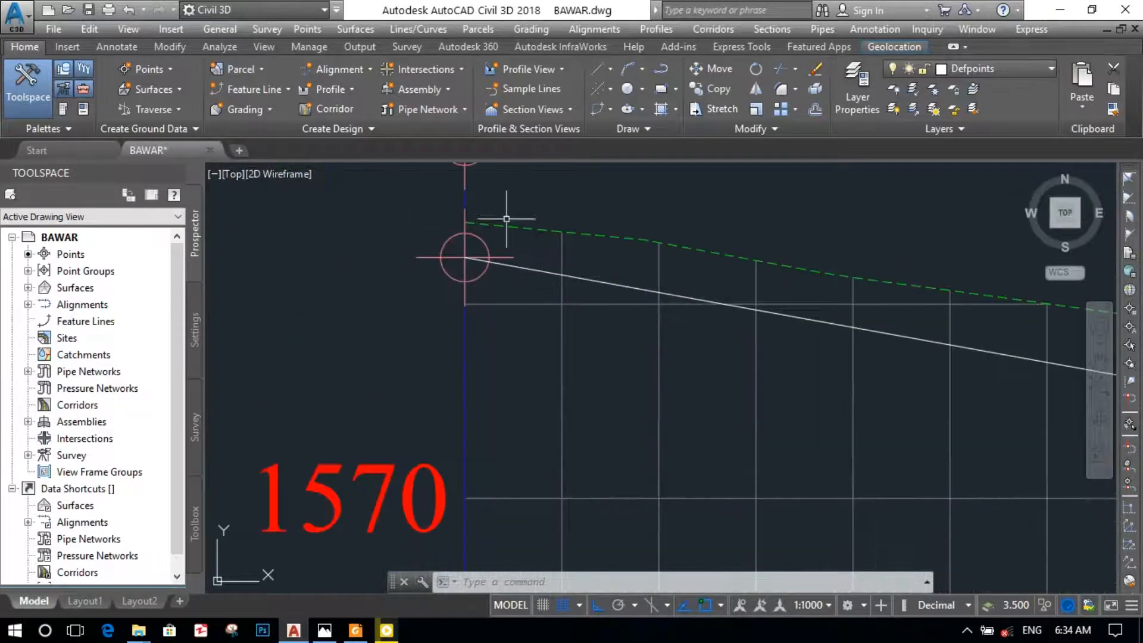
{"action": "left_click", "coordinate": [620, 286]}
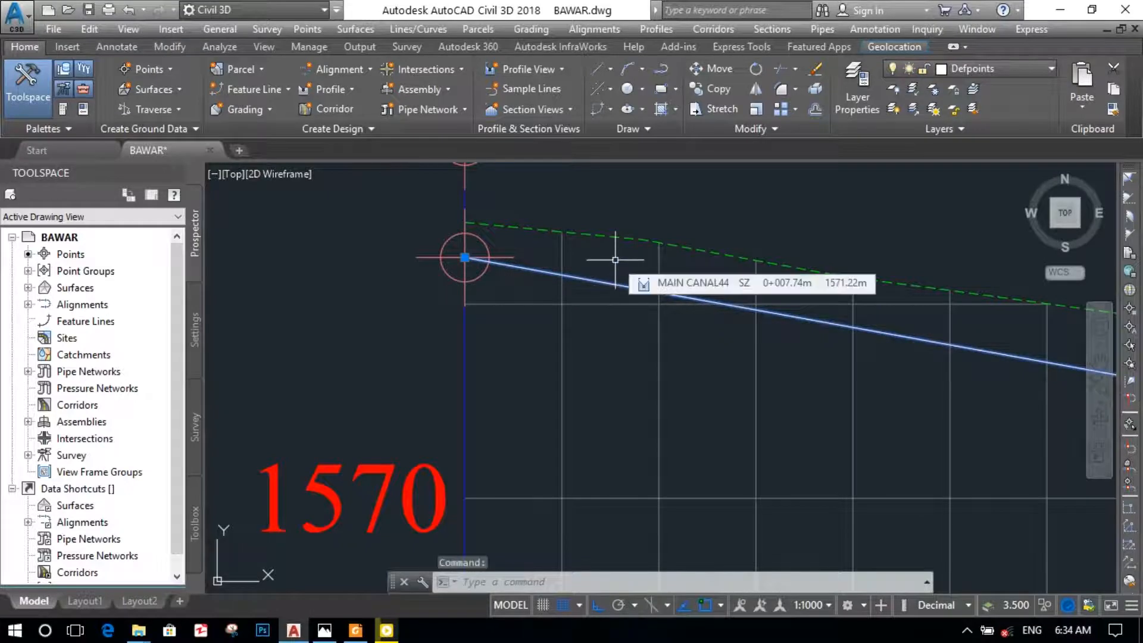
{"action": "type", "text": "COP"}
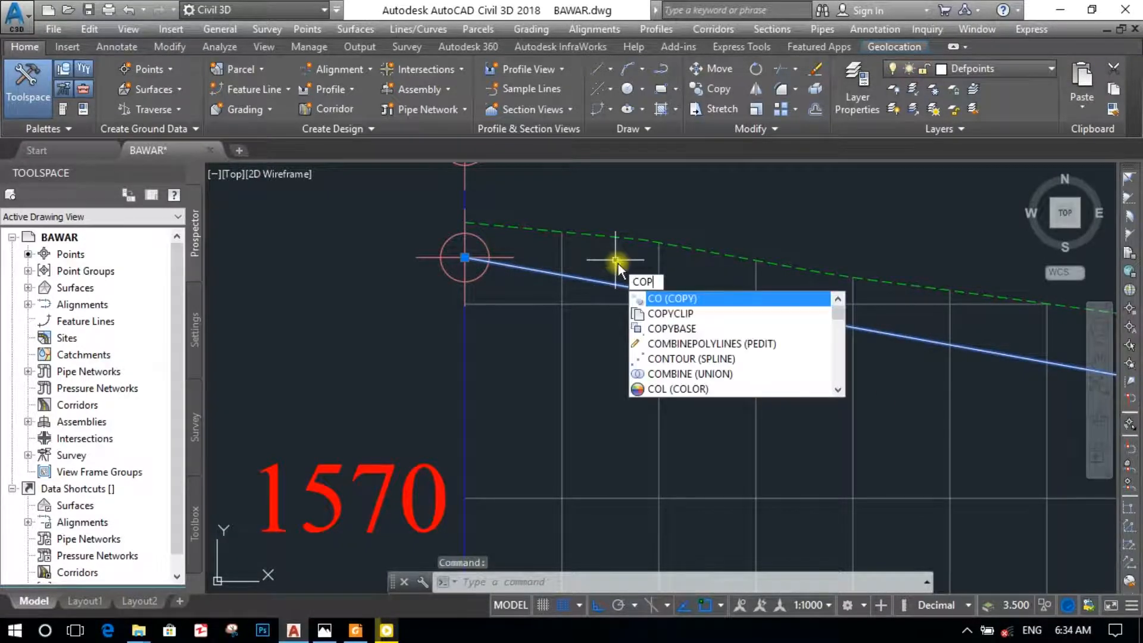
{"action": "type", "text": "Y"}
{"action": "key", "text": "Return"}
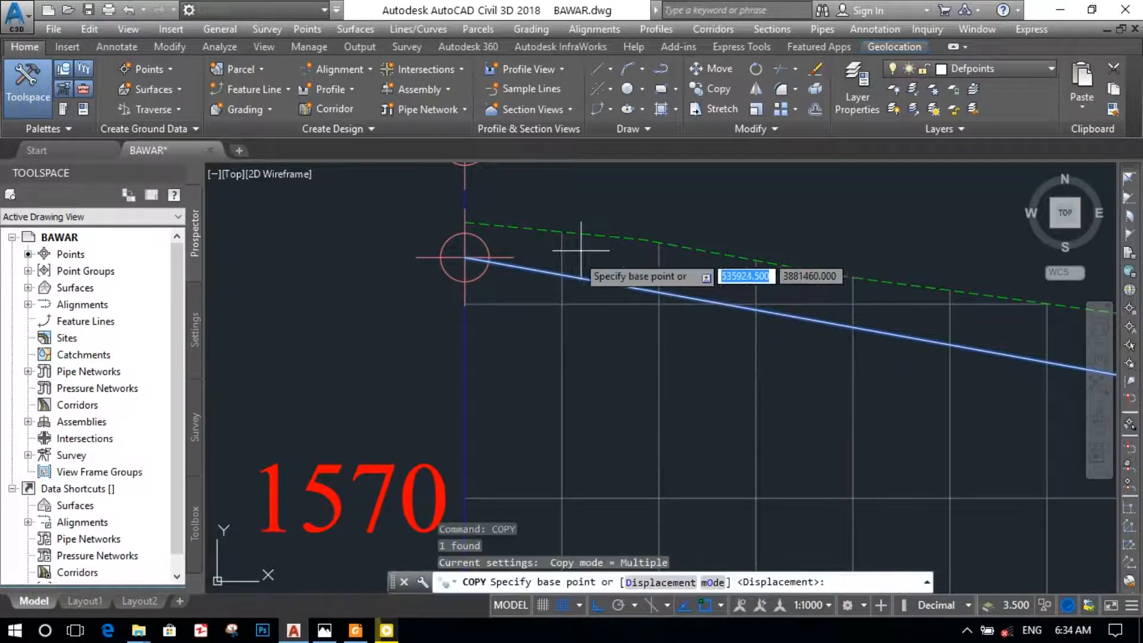
{"action": "left_click", "coordinate": [465, 256]}
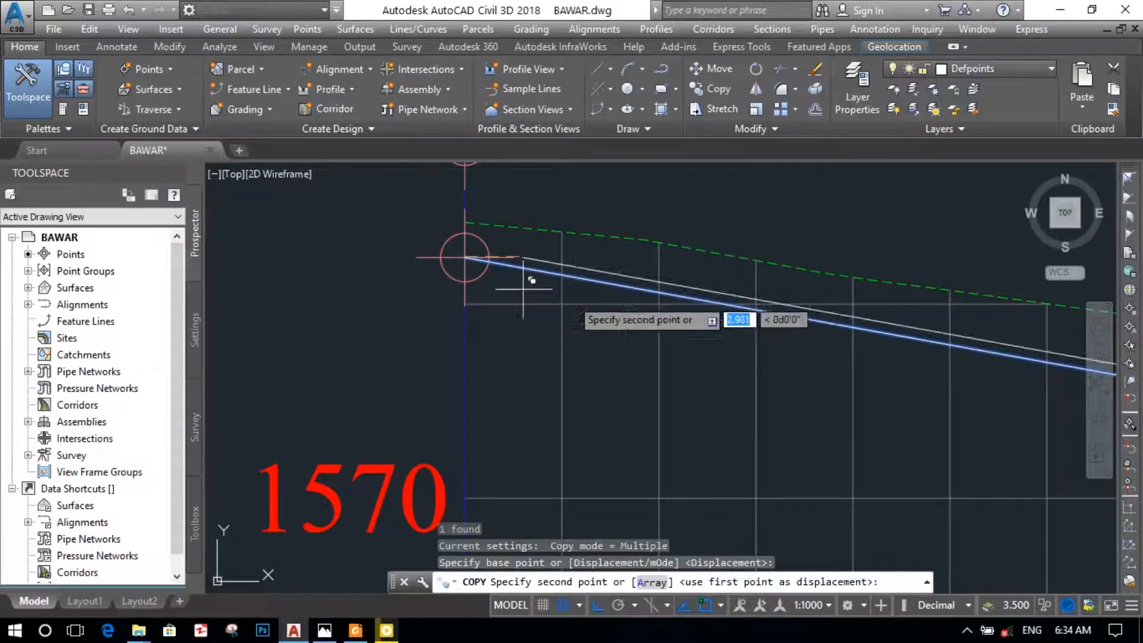
{"action": "scroll", "coordinate": [780, 333], "scroll_direction": "down", "scroll_amount": 5}
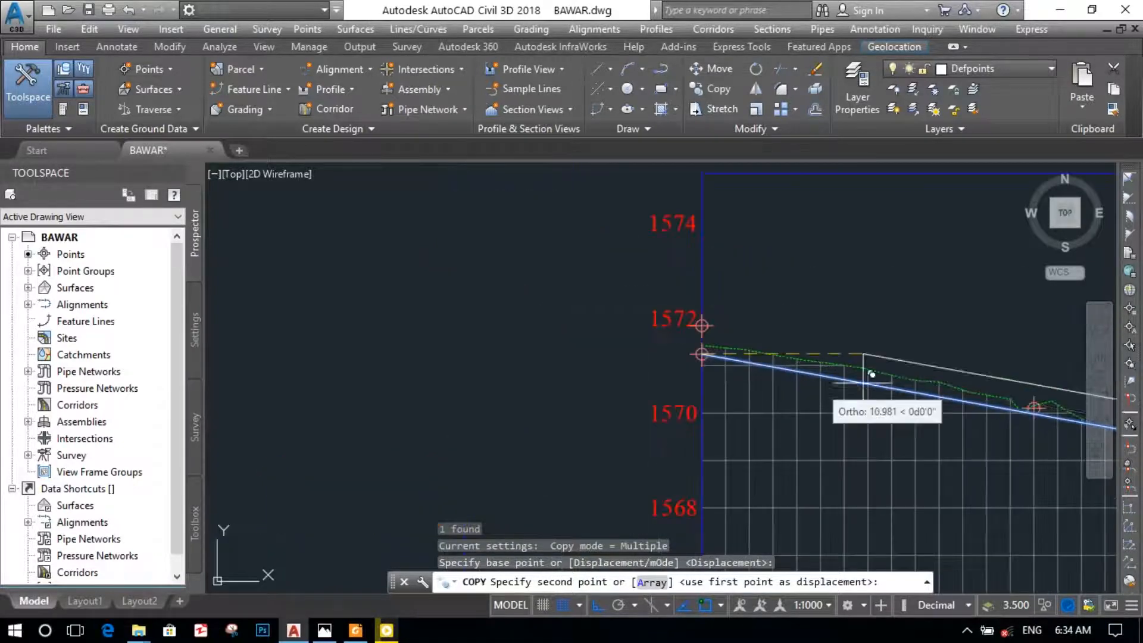
{"action": "middle_click_drag", "start_coordinate": [959, 420], "coordinate": [462, 314]}
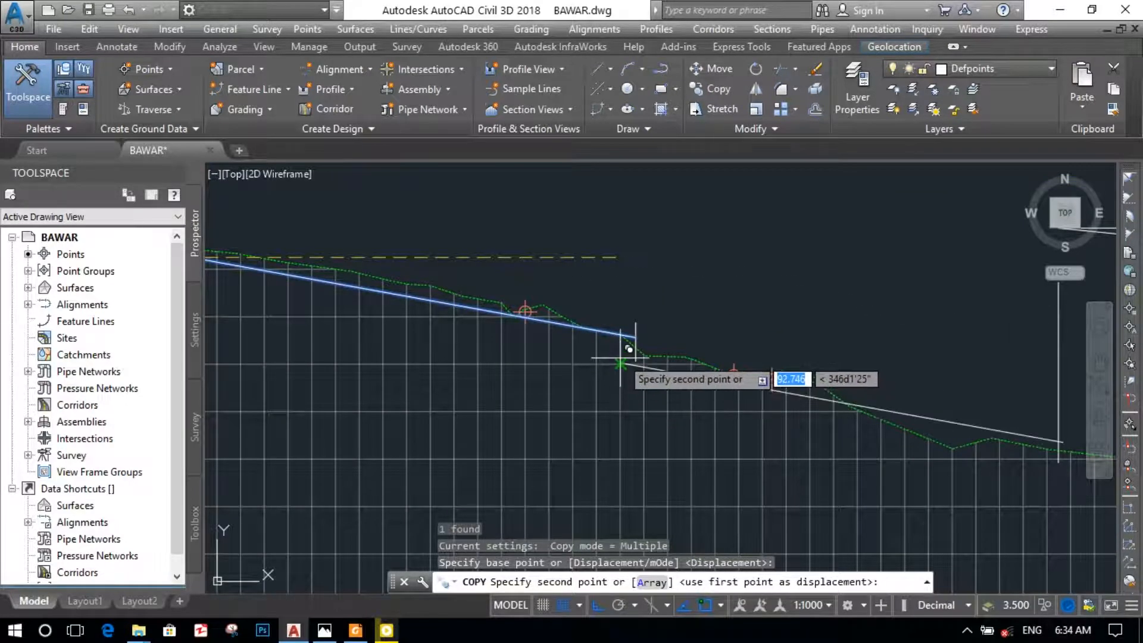
{"action": "key", "text": "F8"}
{"action": "scroll", "coordinate": [672, 369], "scroll_direction": "up", "scroll_amount": 5}
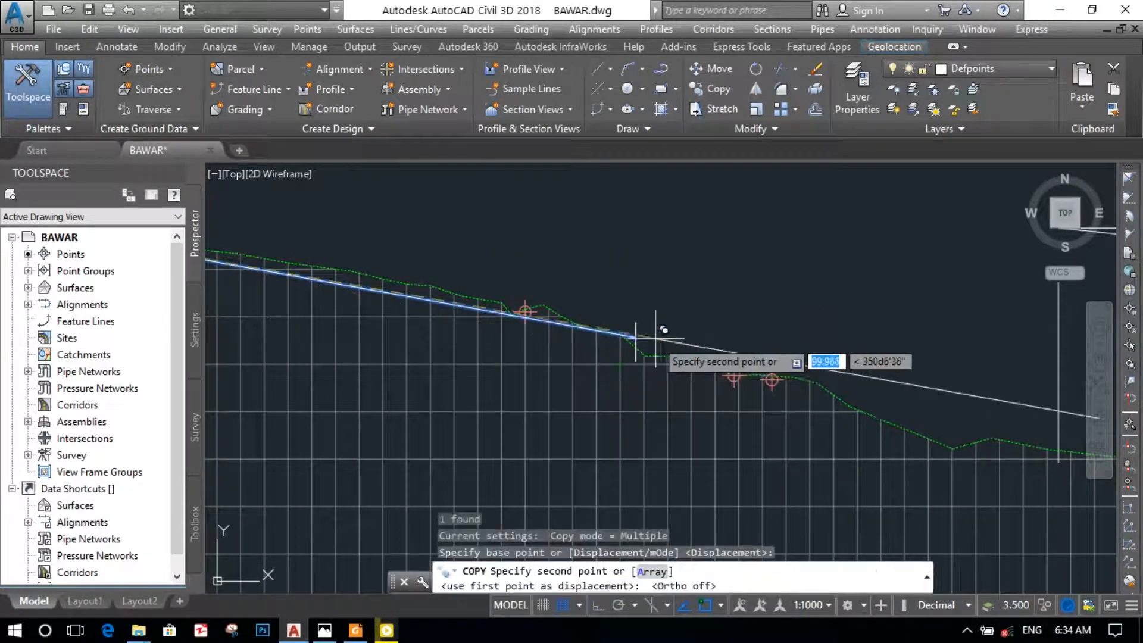
{"action": "scroll", "coordinate": [664, 369], "scroll_direction": "up", "scroll_amount": 3}
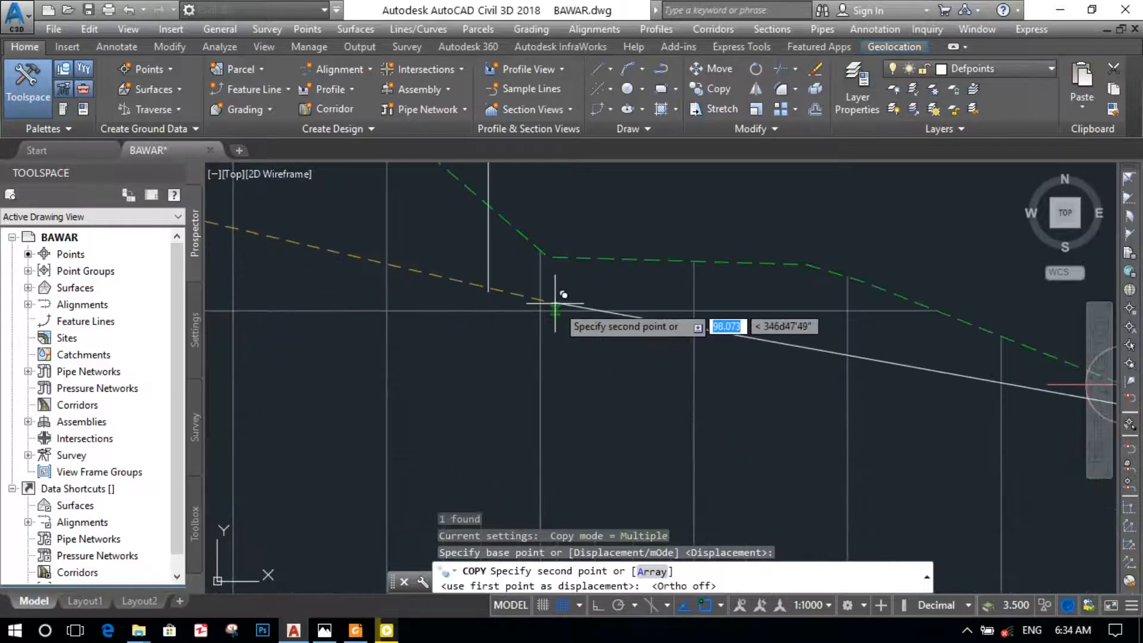
{"action": "left_click", "coordinate": [488, 292]}
{"action": "key", "text": "Return"}
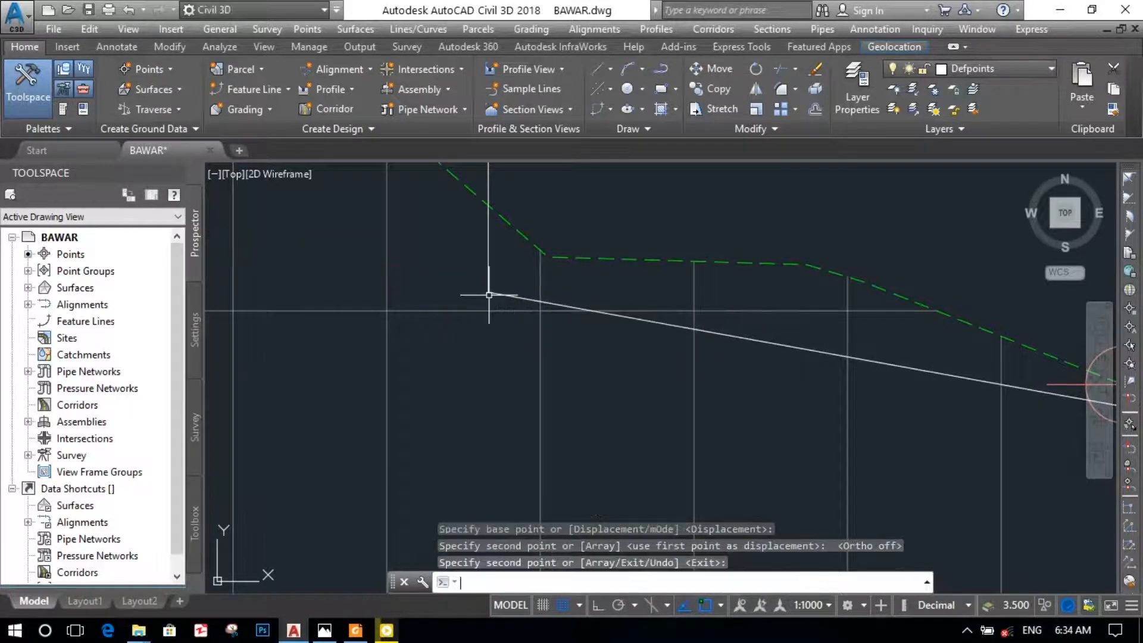
Examine how the copied slope line runs relative to the ground profile between the vertical drop and the tall vertical line
{"action": "scroll", "coordinate": [595, 369], "scroll_direction": "down", "scroll_amount": 3}
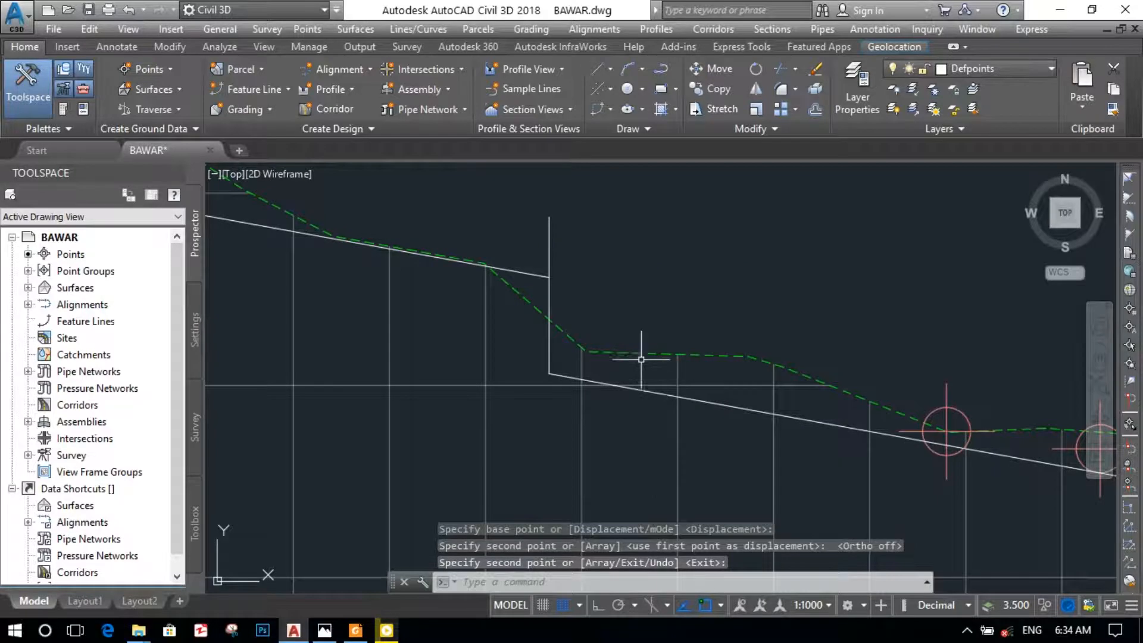
{"action": "scroll", "coordinate": [646, 369], "scroll_direction": "down", "scroll_amount": 3}
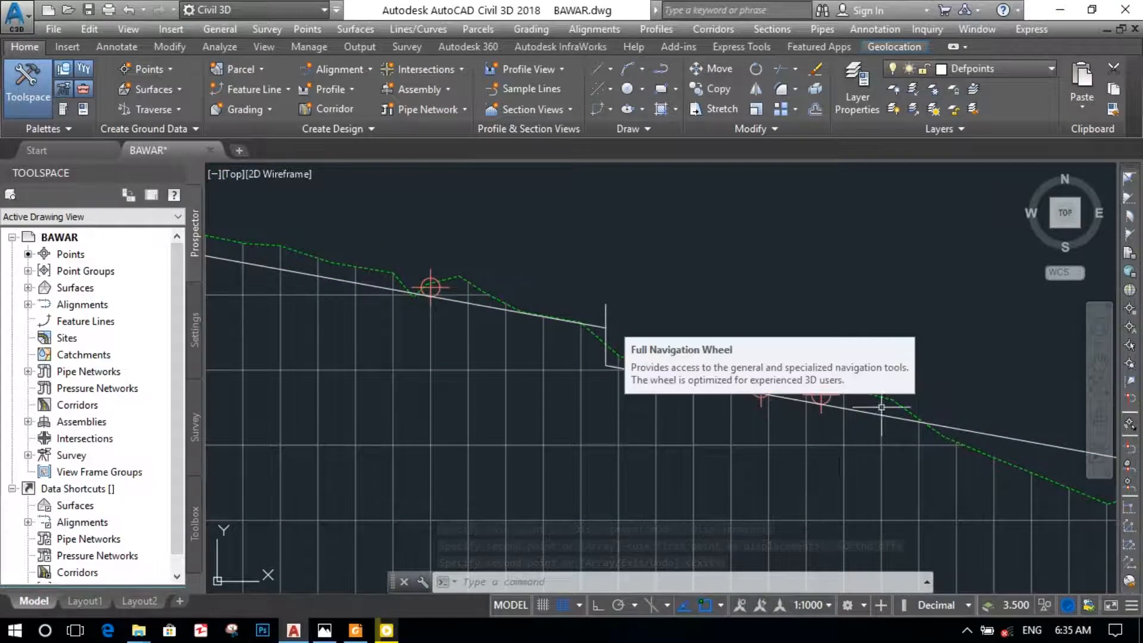
{"action": "scroll", "coordinate": [879, 409], "scroll_direction": "down", "scroll_amount": 3}
{"action": "scroll", "coordinate": [879, 411], "scroll_direction": "up", "scroll_amount": 6}
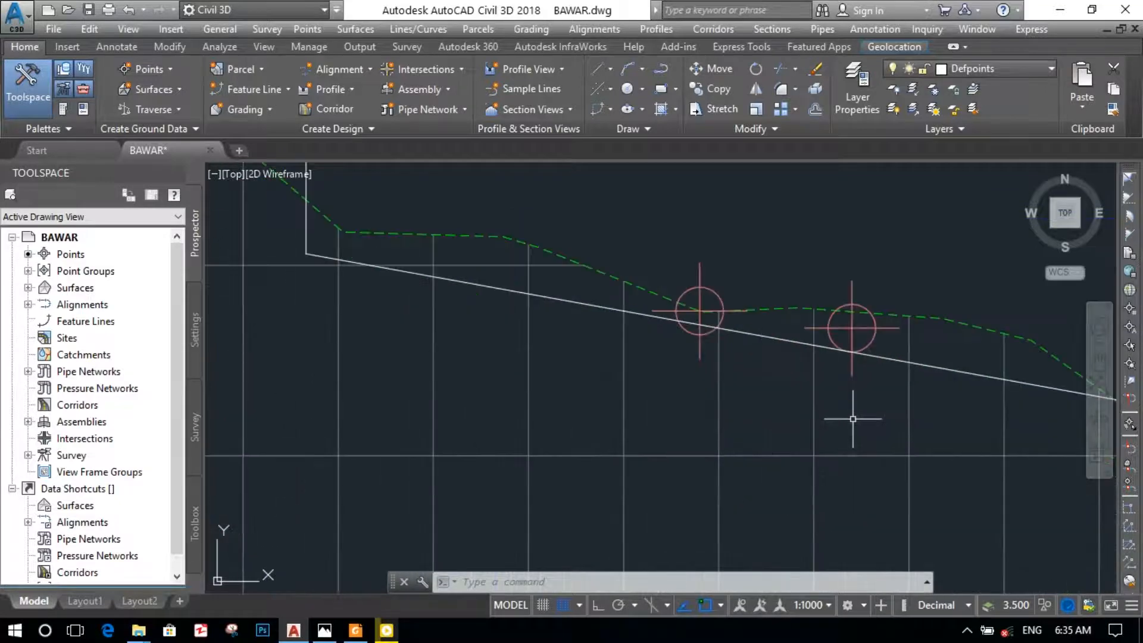
{"action": "mouse_move", "coordinate": [757, 428]}
{"action": "middle_mouse_down"}
{"action": "mouse_move", "coordinate": [421, 385]}
{"action": "mouse_move", "coordinate": [384, 402]}
{"action": "middle_mouse_up"}
{"action": "scroll", "coordinate": [661, 342], "scroll_direction": "down", "scroll_amount": 4}
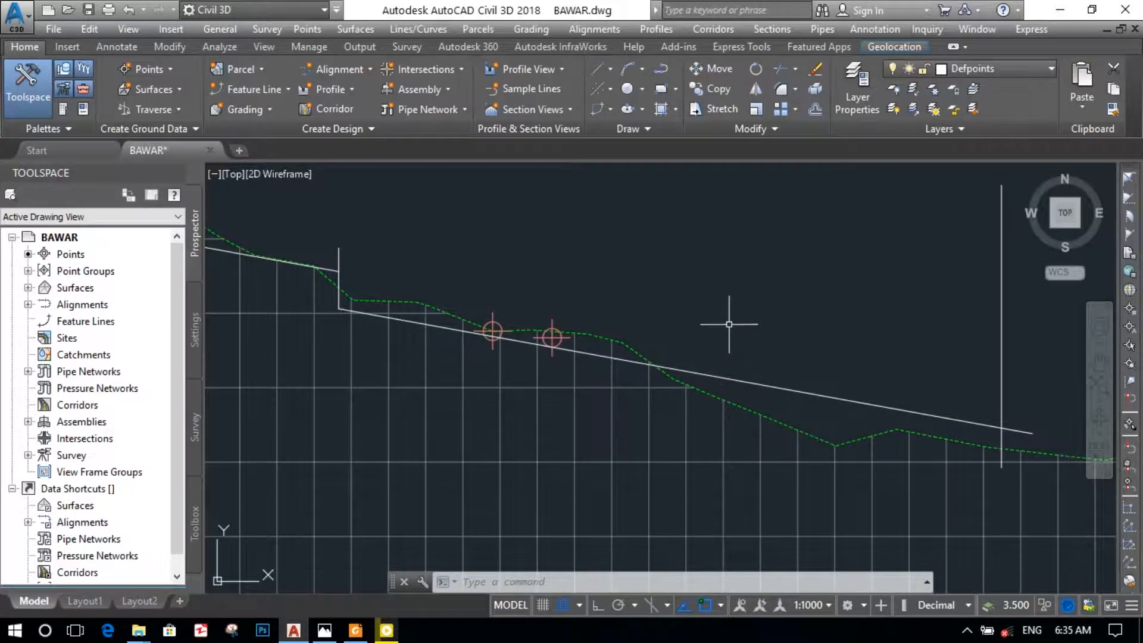
{"action": "middle_click_drag", "start_coordinate": [729, 325], "coordinate": [614, 345]}
{"action": "mouse_move", "coordinate": [734, 493]}
{"action": "middle_mouse_down"}
{"action": "mouse_move", "coordinate": [697, 498]}
{"action": "mouse_move", "coordinate": [598, 343]}
{"action": "mouse_move", "coordinate": [663, 475]}
{"action": "mouse_move", "coordinate": [735, 495]}
{"action": "middle_mouse_up"}
{"action": "scroll", "coordinate": [571, 303], "scroll_direction": "up", "scroll_amount": 2}
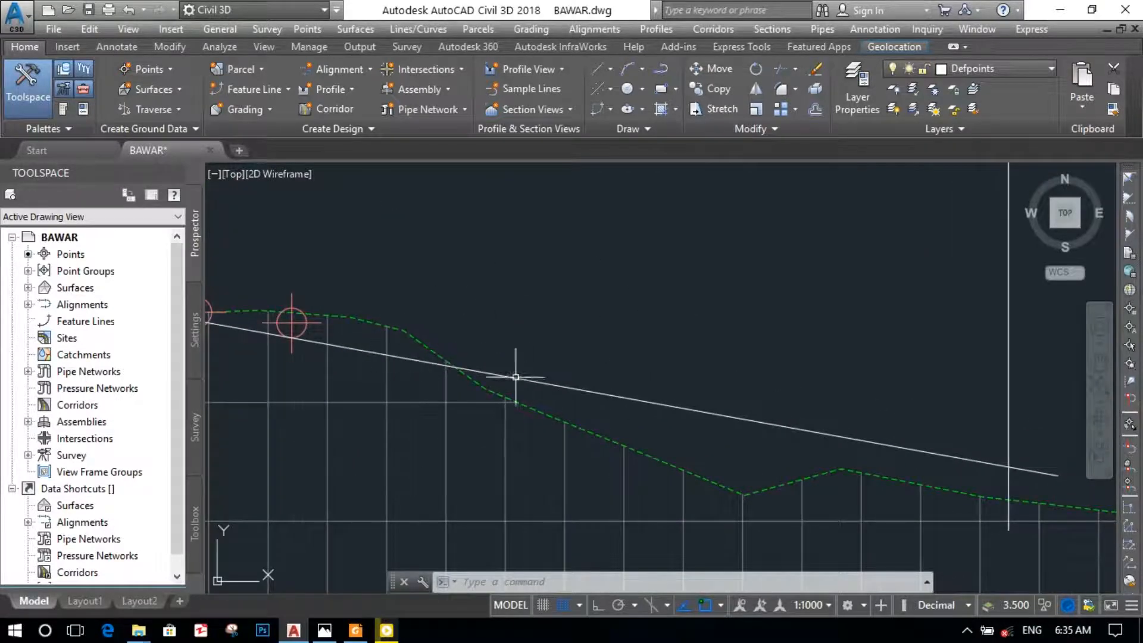
{"action": "scroll", "coordinate": [596, 358], "scroll_direction": "down", "scroll_amount": 4}
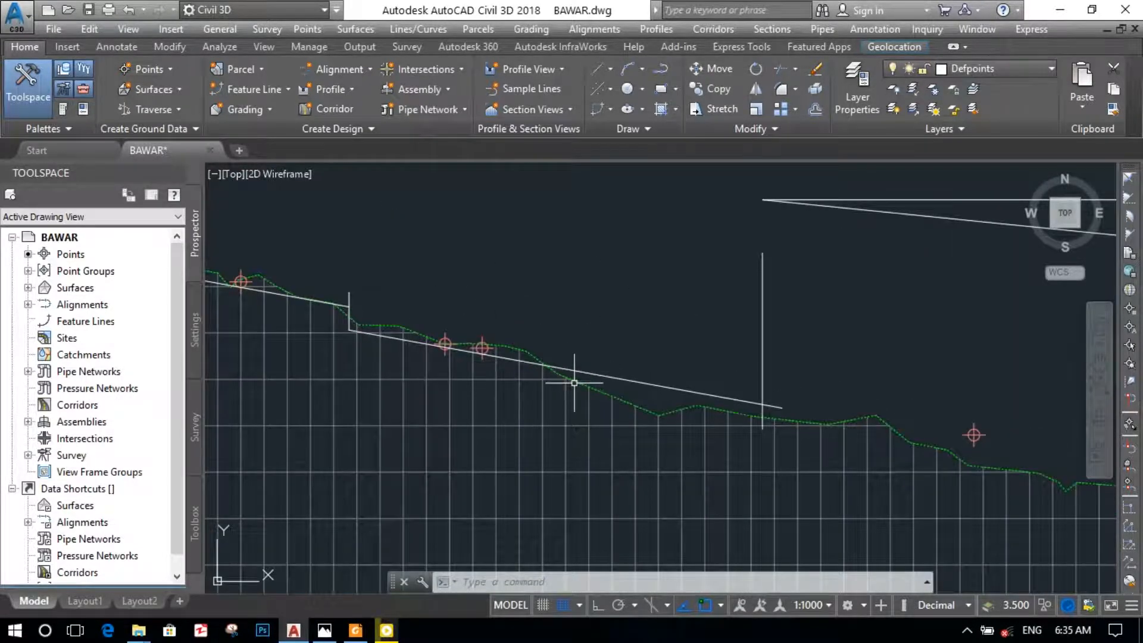
{"action": "scroll", "coordinate": [523, 383], "scroll_direction": "down", "scroll_amount": 2}
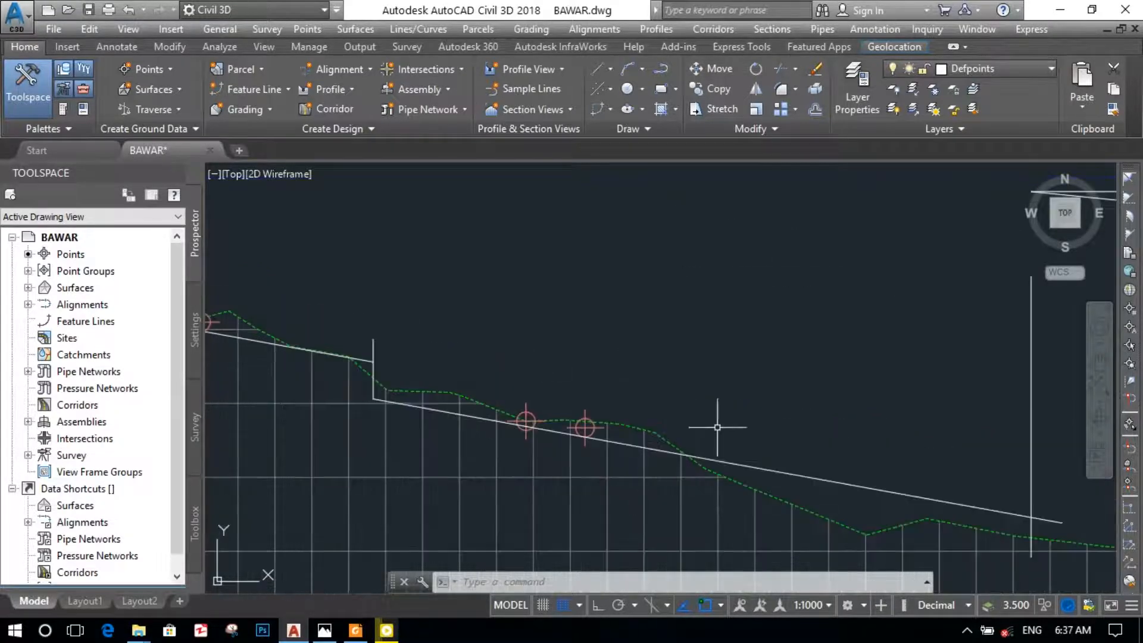
{"action": "scroll", "coordinate": [745, 409], "scroll_direction": "up", "scroll_amount": 3}
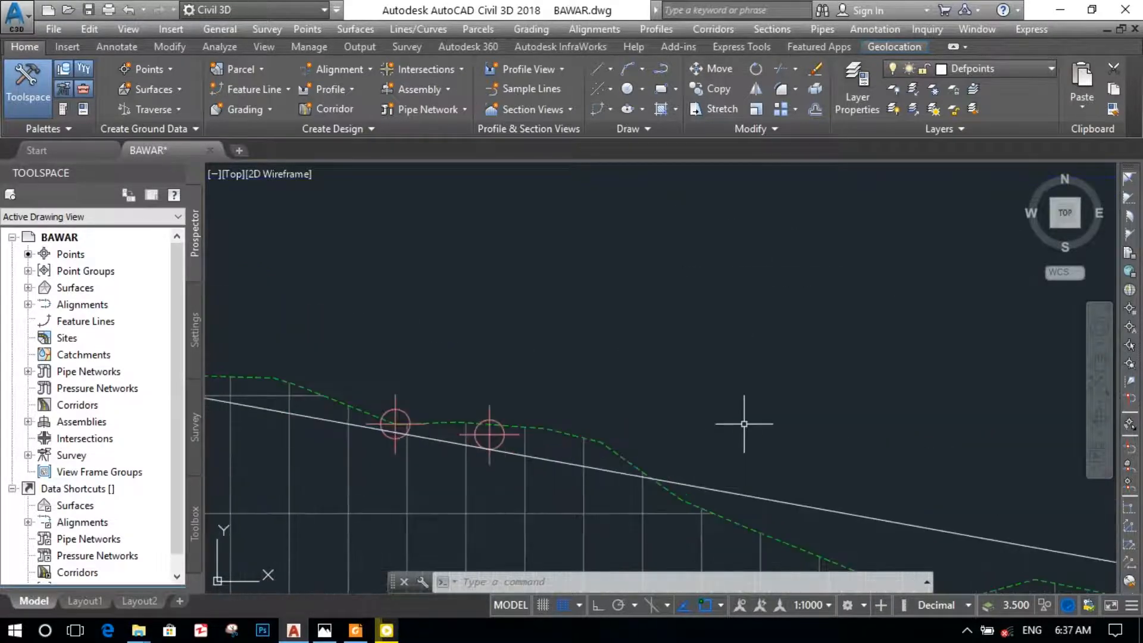
{"action": "scroll", "coordinate": [483, 387], "scroll_direction": "down", "scroll_amount": 1}
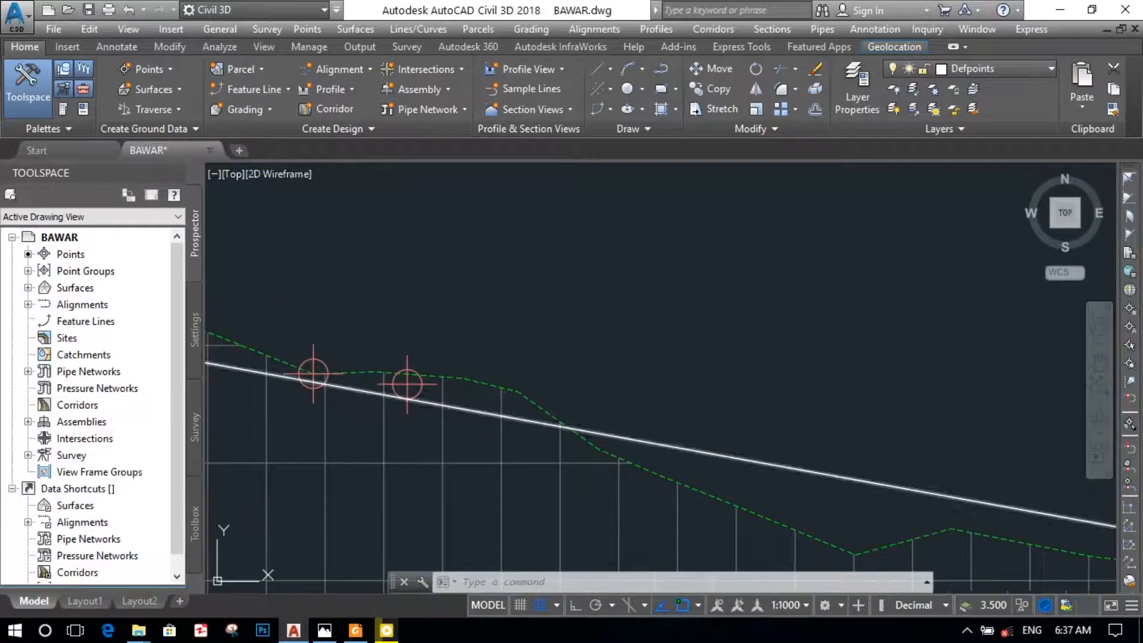
{"action": "scroll", "coordinate": [480, 387], "scroll_direction": "down", "scroll_amount": 2}
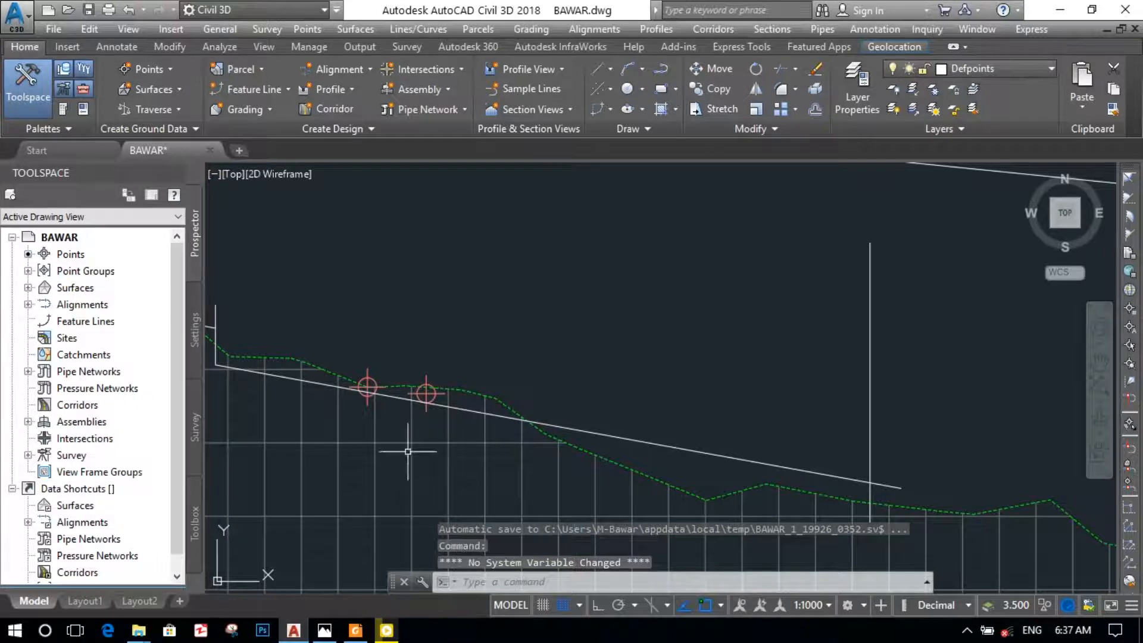
{"action": "scroll", "coordinate": [408, 447], "scroll_direction": "up", "scroll_amount": 4}
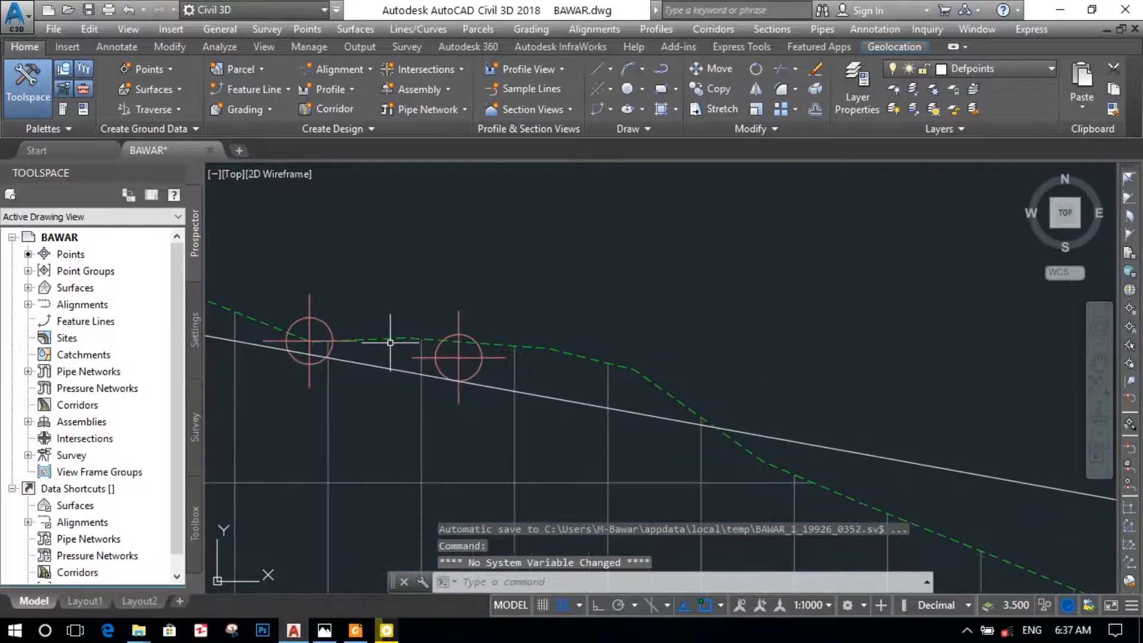
{"action": "scroll", "coordinate": [390, 342], "scroll_direction": "down", "scroll_amount": 4}
{"action": "scroll", "coordinate": [512, 324], "scroll_direction": "down", "scroll_amount": 2}
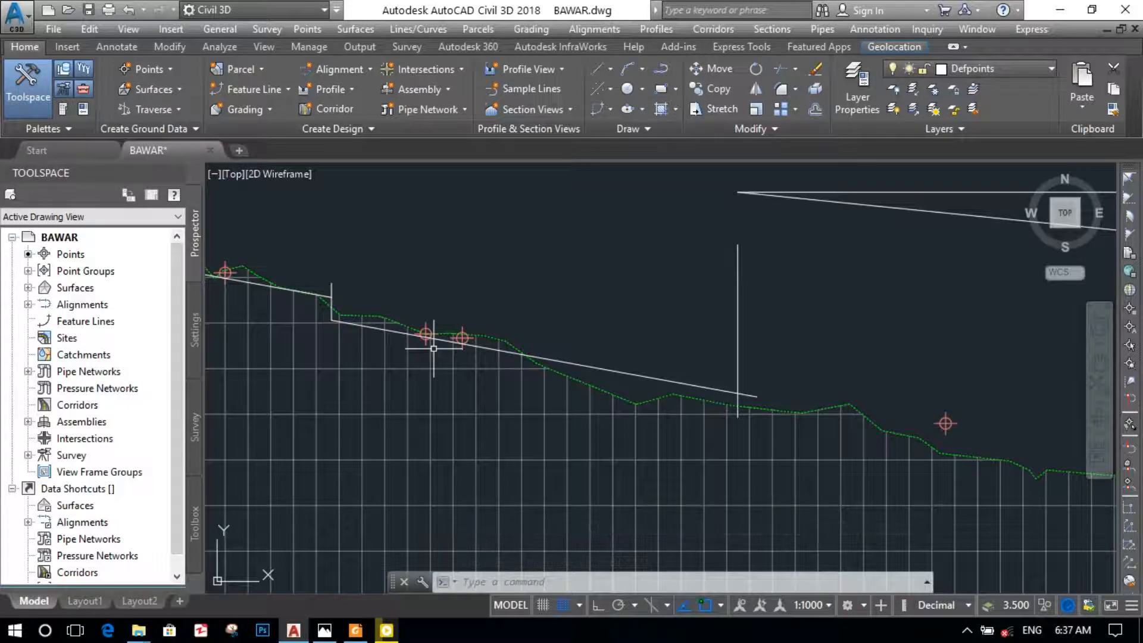
{"action": "scroll", "coordinate": [434, 348], "scroll_direction": "up", "scroll_amount": 4}
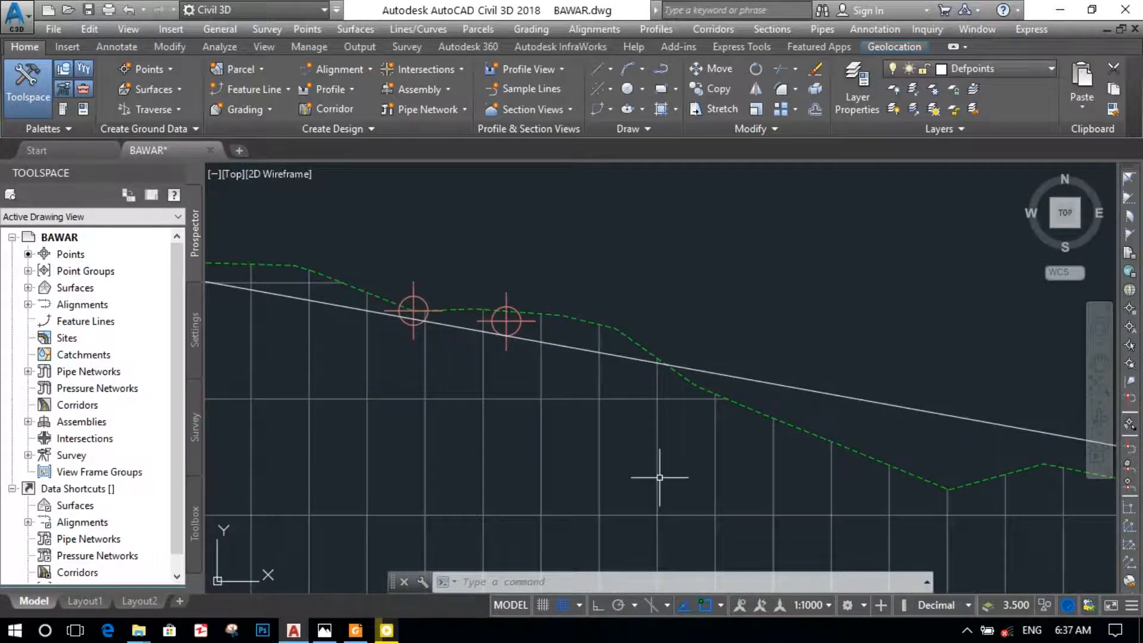
{"action": "left_click", "coordinate": [627, 358]}
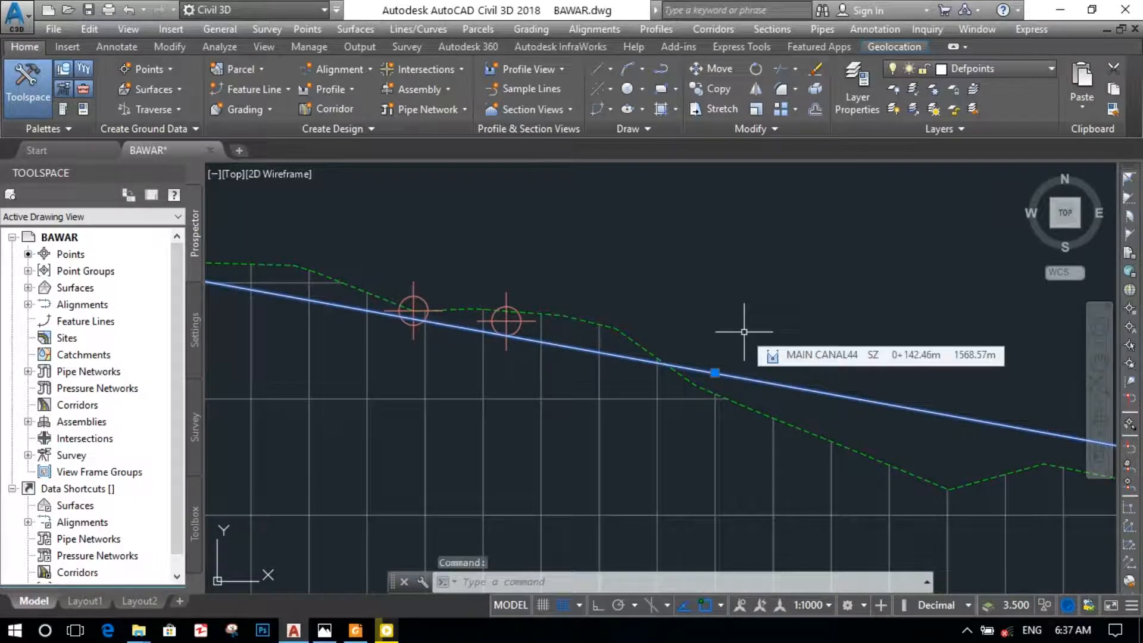
{"action": "left_click", "coordinate": [691, 285]}
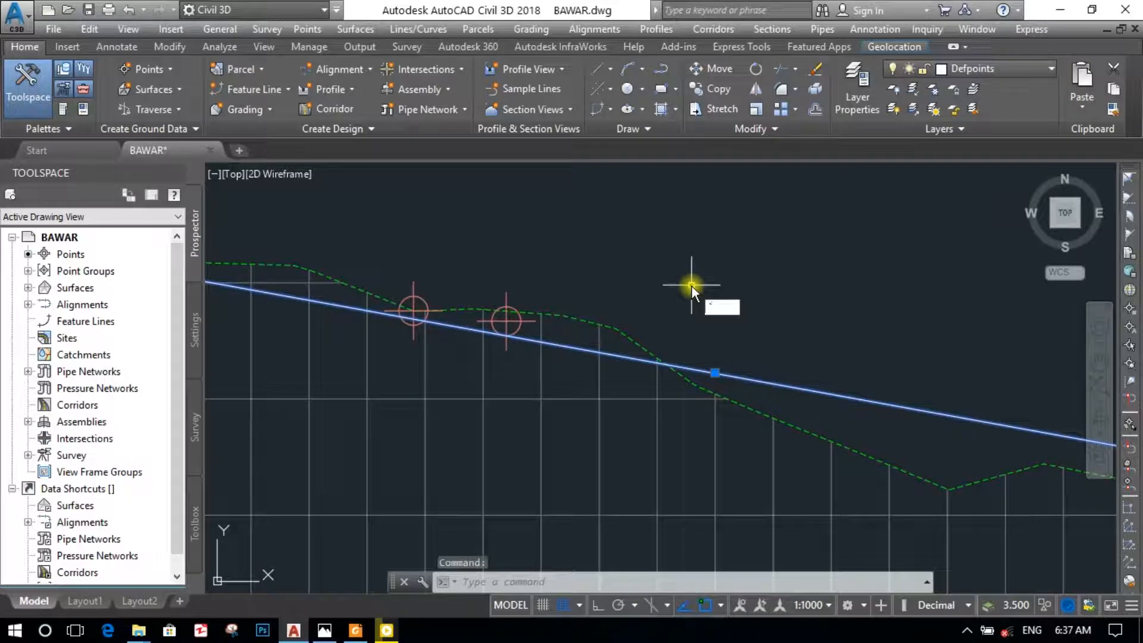
{"action": "key", "text": "Escape"}
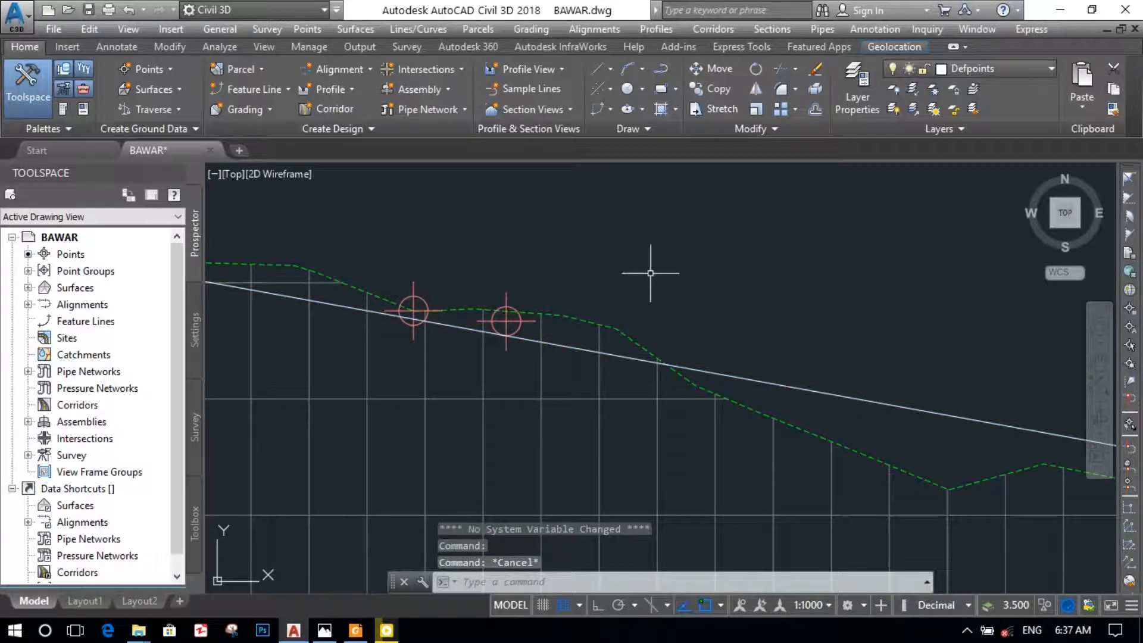
{"action": "mouse_move", "coordinate": [650, 274]}
{"action": "type", "text": "4"}
{"action": "key", "text": "Escape"}
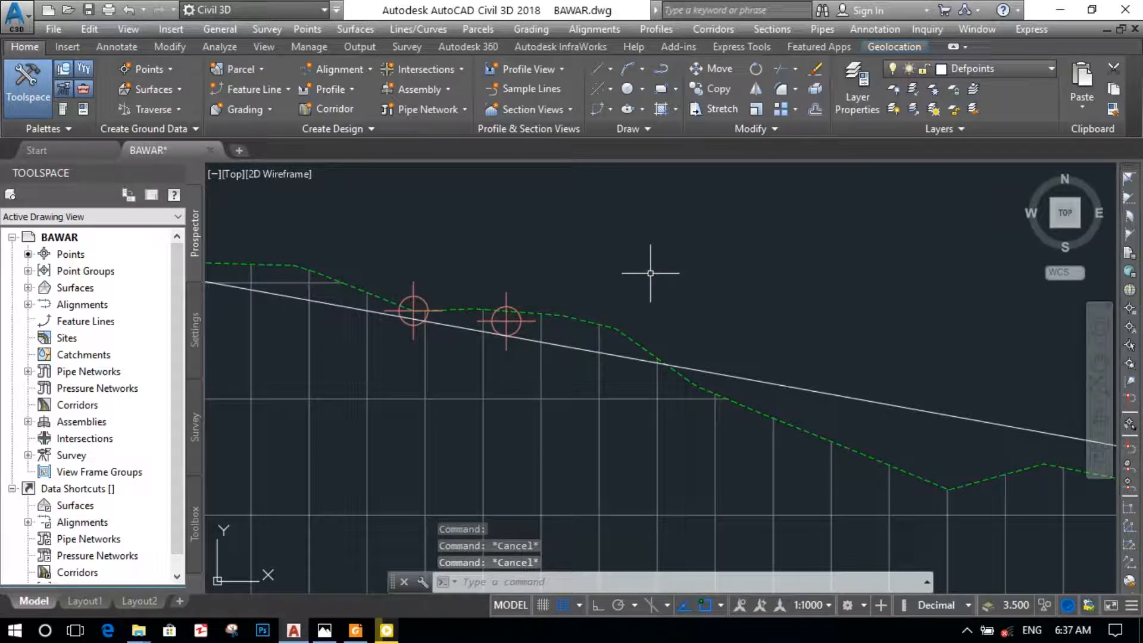
Draw a 4-unit line upward from the lower slope line, perpendicular to it, just downstream of the second circle marker
{"action": "type", "text": "l"}
{"action": "key", "text": "Return"}
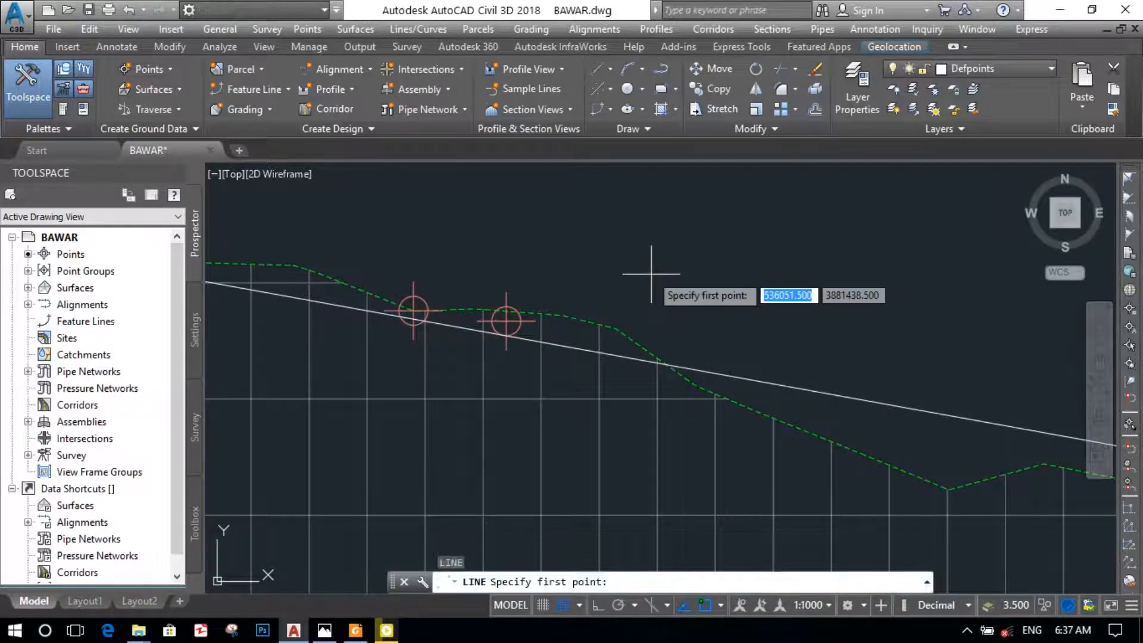
{"action": "left_click", "coordinate": [576, 349]}
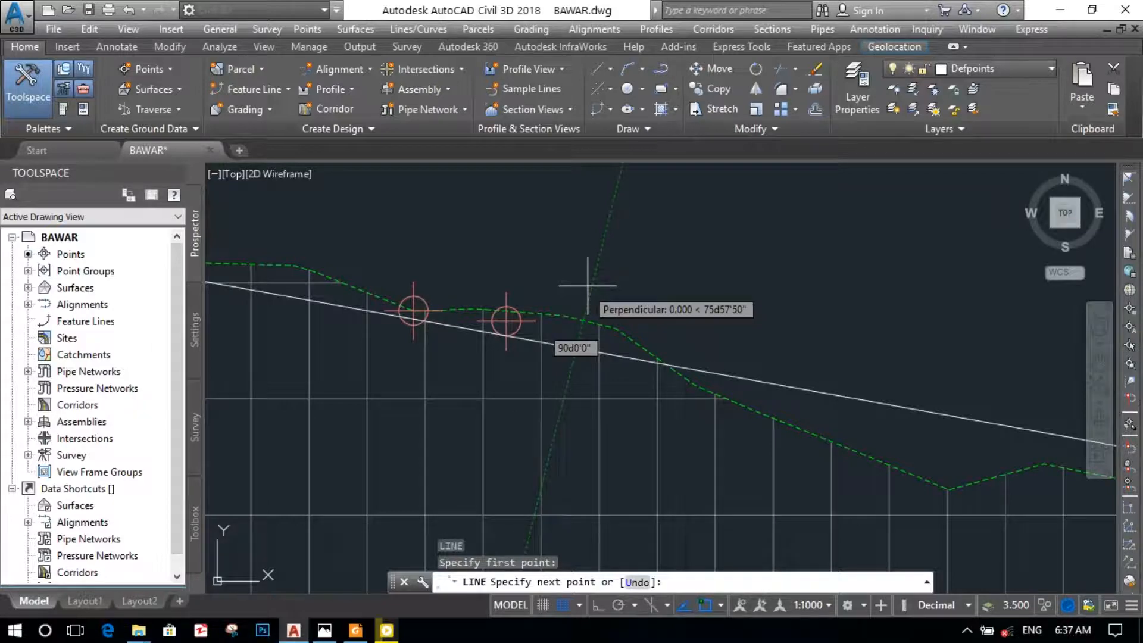
{"action": "type", "text": "4"}
{"action": "key", "text": "Return"}
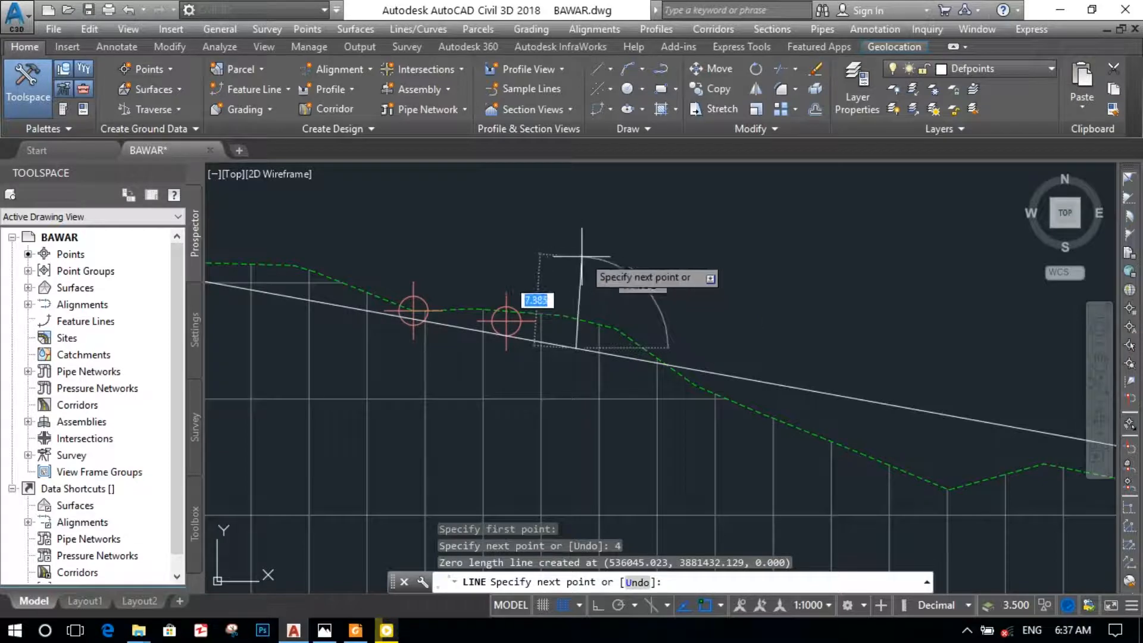
{"action": "type", "text": "4"}
{"action": "key", "text": "Return"}
{"action": "key", "text": "Return"}
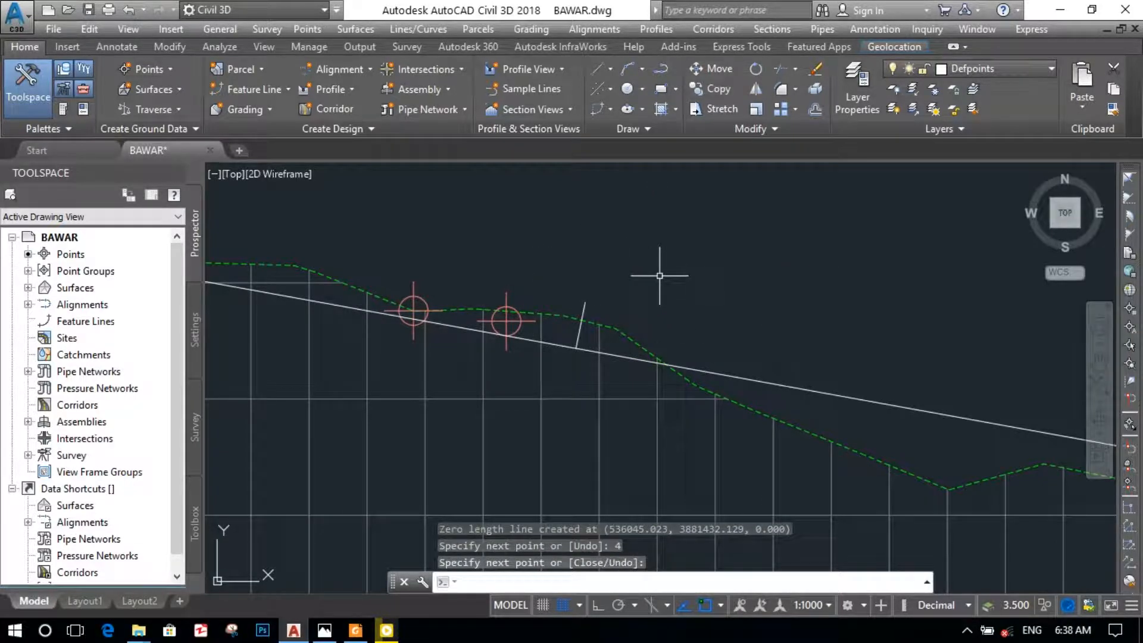
{"action": "left_click", "coordinate": [586, 352]}
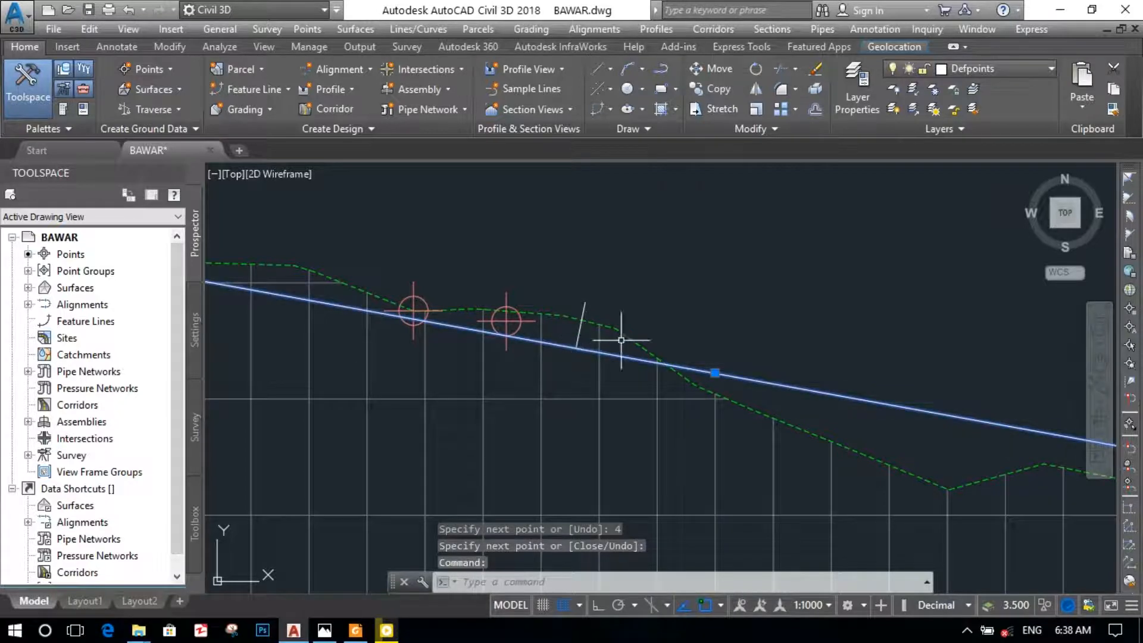
{"action": "left_click", "coordinate": [715, 373]}
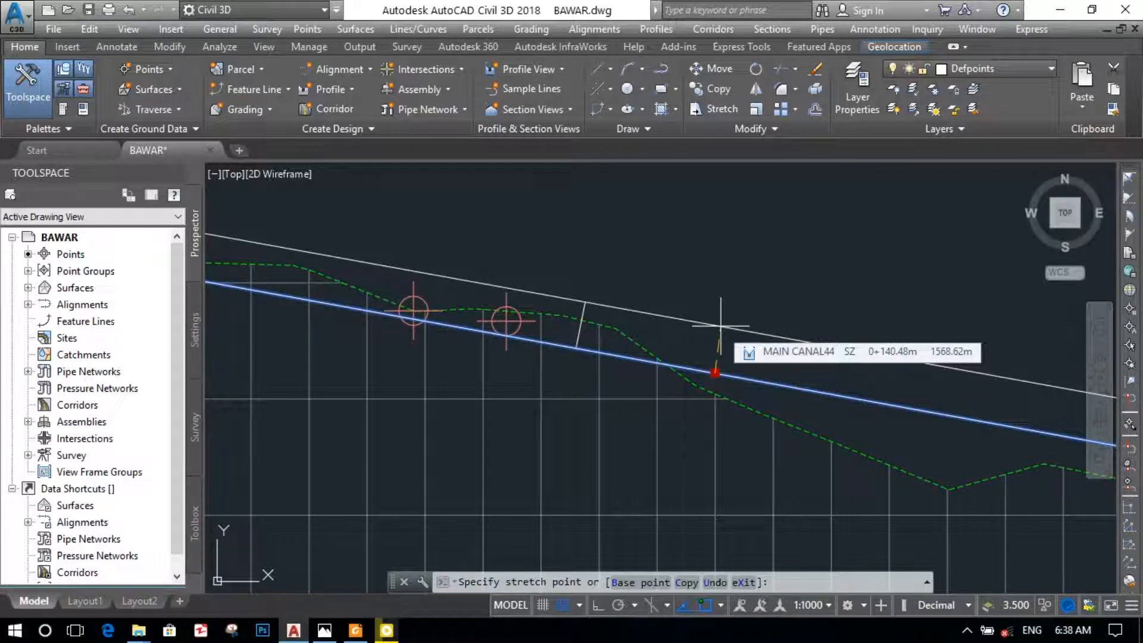
{"action": "key", "text": "Escape"}
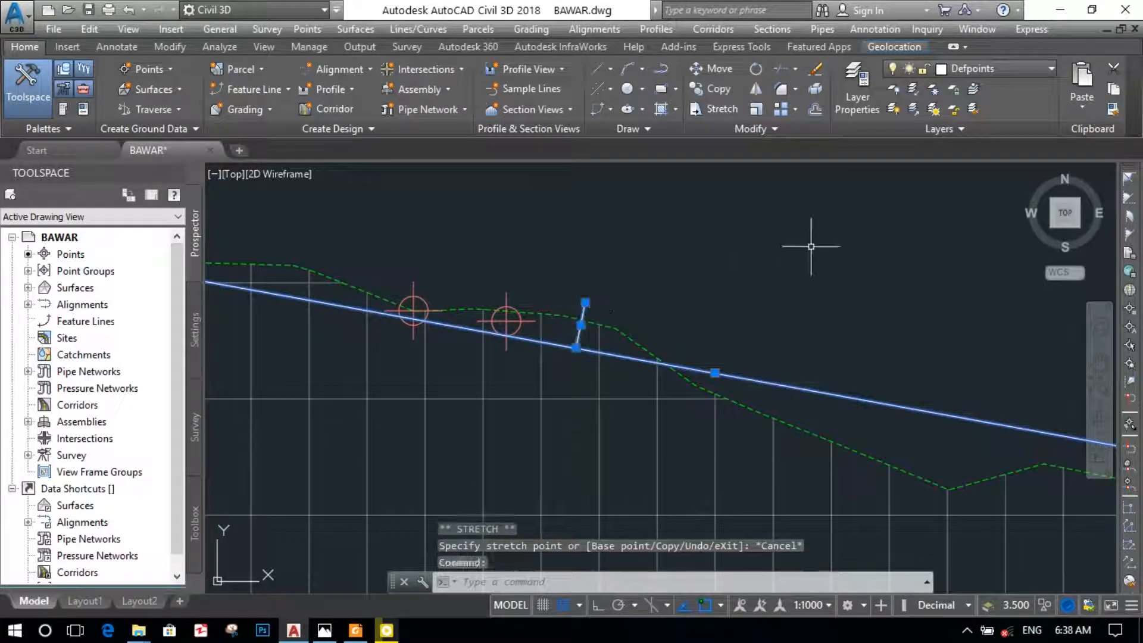
{"action": "key", "text": "Delete"}
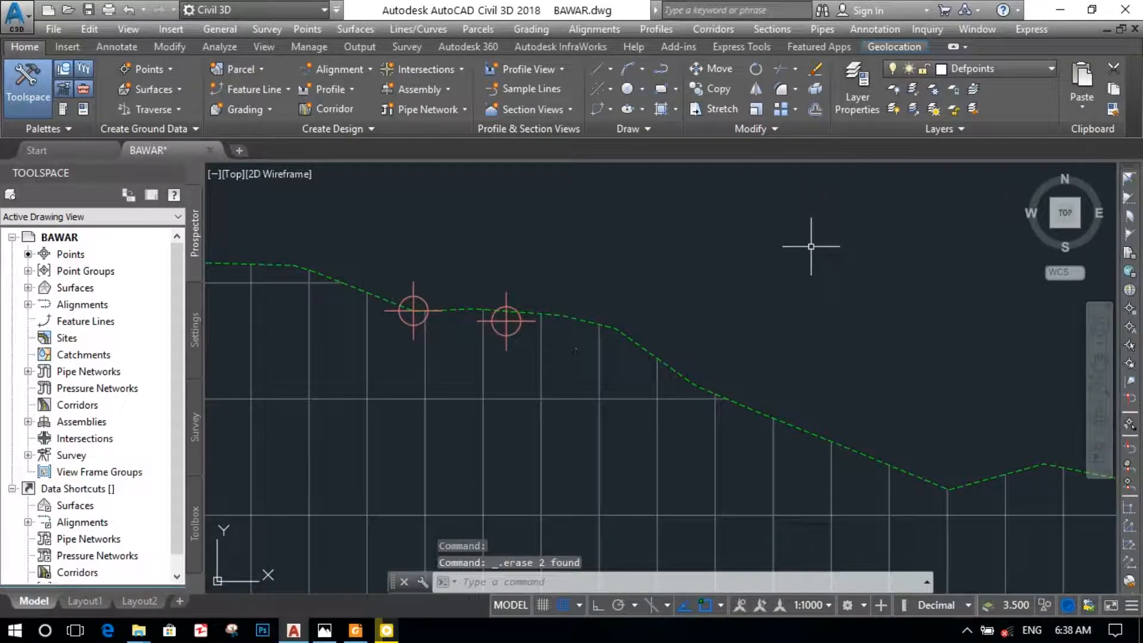
{"action": "key", "text": "ctrl+z"}
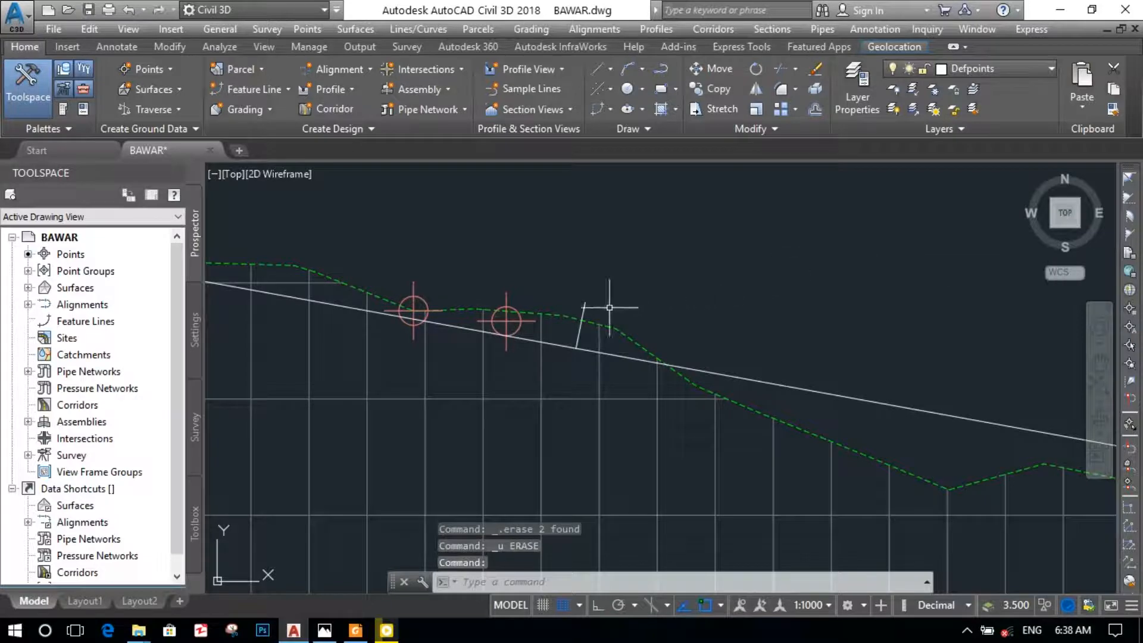
Erase the short 4-unit perpendicular line standing on the lower slope line downstream of the second circle marker
{"action": "left_click", "coordinate": [586, 308]}
{"action": "mouse_move", "coordinate": [586, 305]}
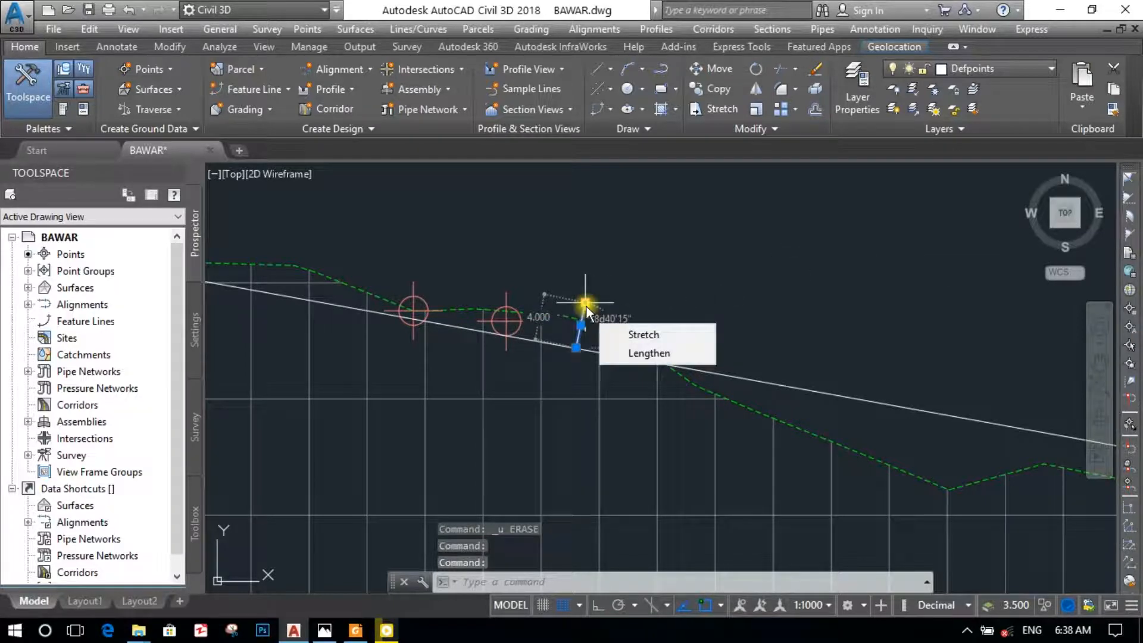
{"action": "key", "text": "Delete"}
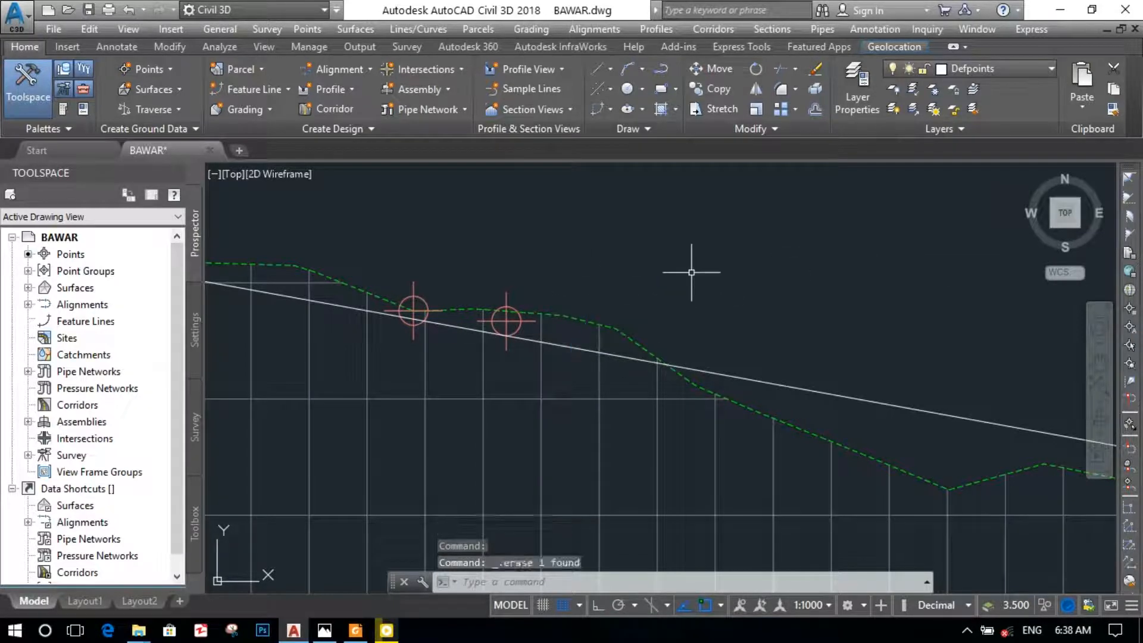
Draw a 5-unit vertical drop line downward from the lower slope line, just downstream of where it crosses the ground profile
{"action": "scroll", "coordinate": [947, 422], "scroll_direction": "down", "scroll_amount": 5}
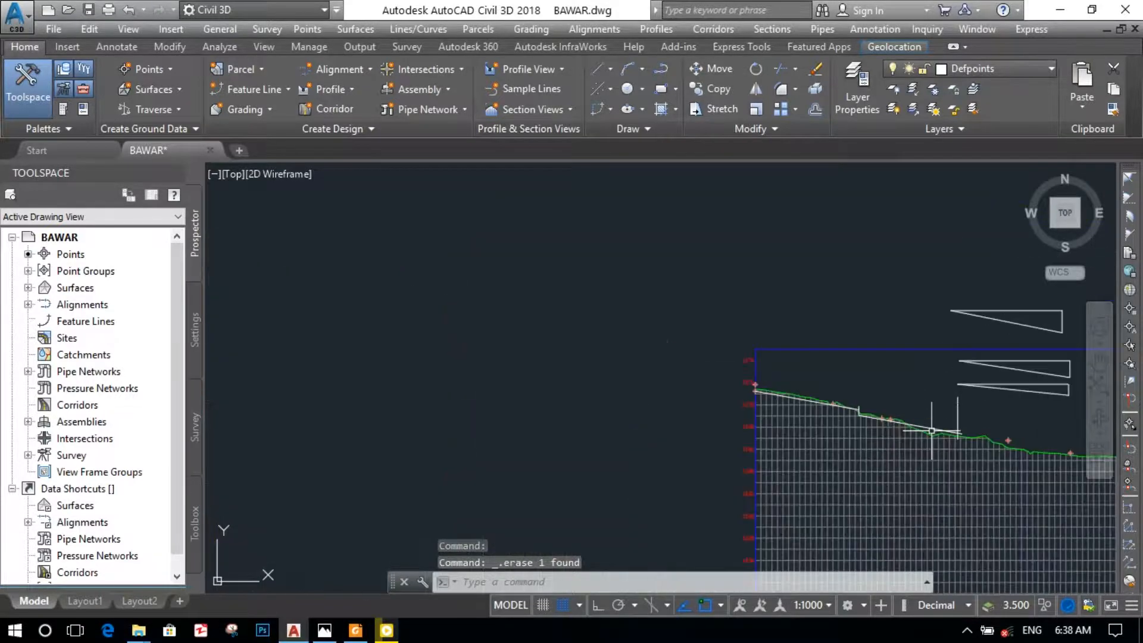
{"action": "scroll", "coordinate": [946, 432], "scroll_direction": "up", "scroll_amount": 3}
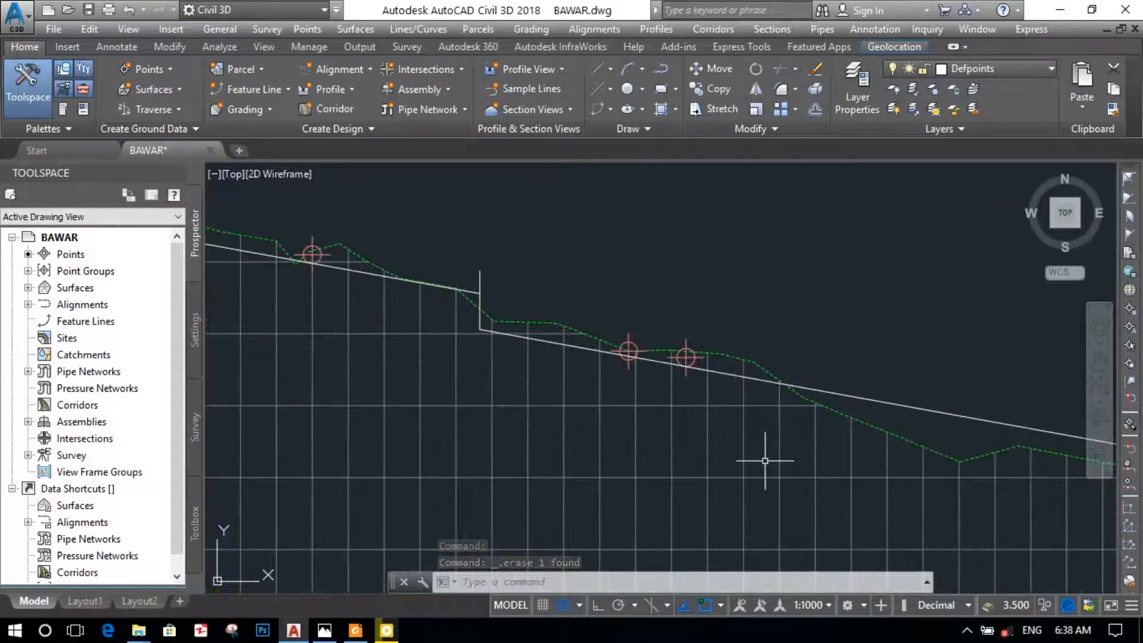
{"action": "middle_click_drag", "start_coordinate": [790, 404], "coordinate": [493, 412]}
{"action": "scroll", "coordinate": [540, 378], "scroll_direction": "up", "scroll_amount": 4}
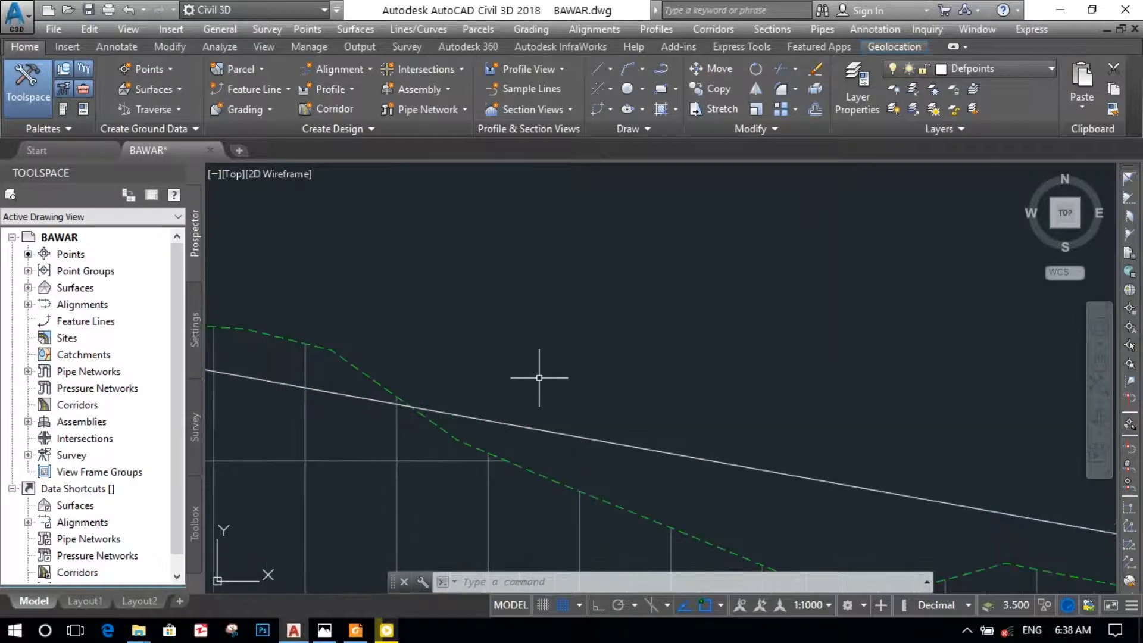
{"action": "scroll", "coordinate": [560, 433], "scroll_direction": "down", "scroll_amount": 2}
{"action": "mouse_move", "coordinate": [560, 433]}
{"action": "middle_mouse_down"}
{"action": "mouse_move", "coordinate": [623, 336]}
{"action": "mouse_move", "coordinate": [647, 273]}
{"action": "middle_mouse_up"}
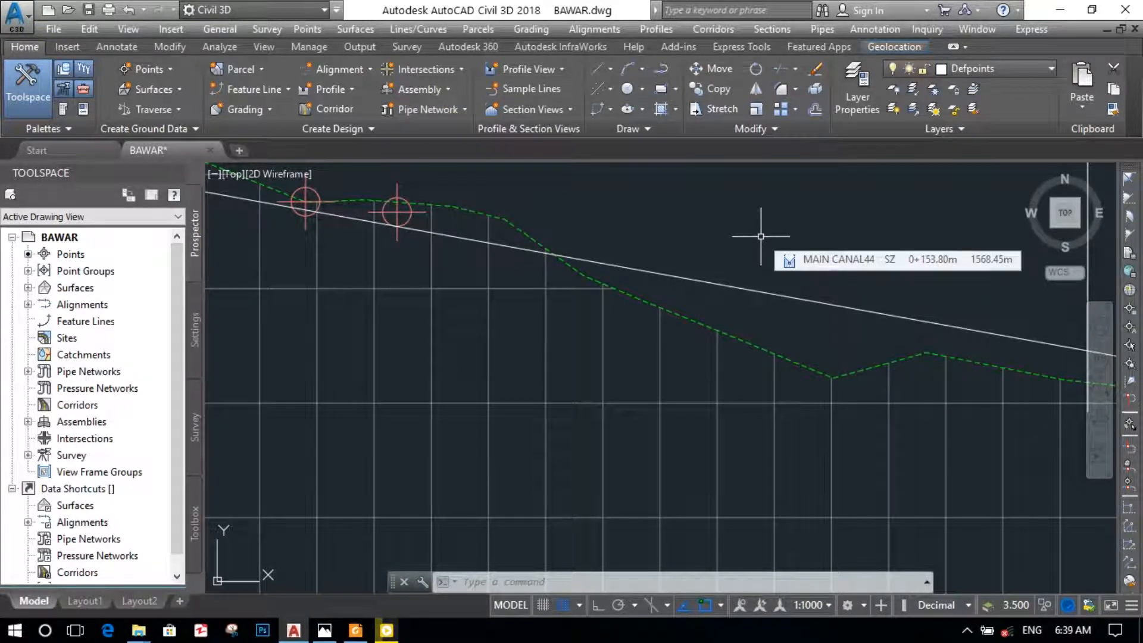
{"action": "type", "text": "l"}
{"action": "key", "text": "Return"}
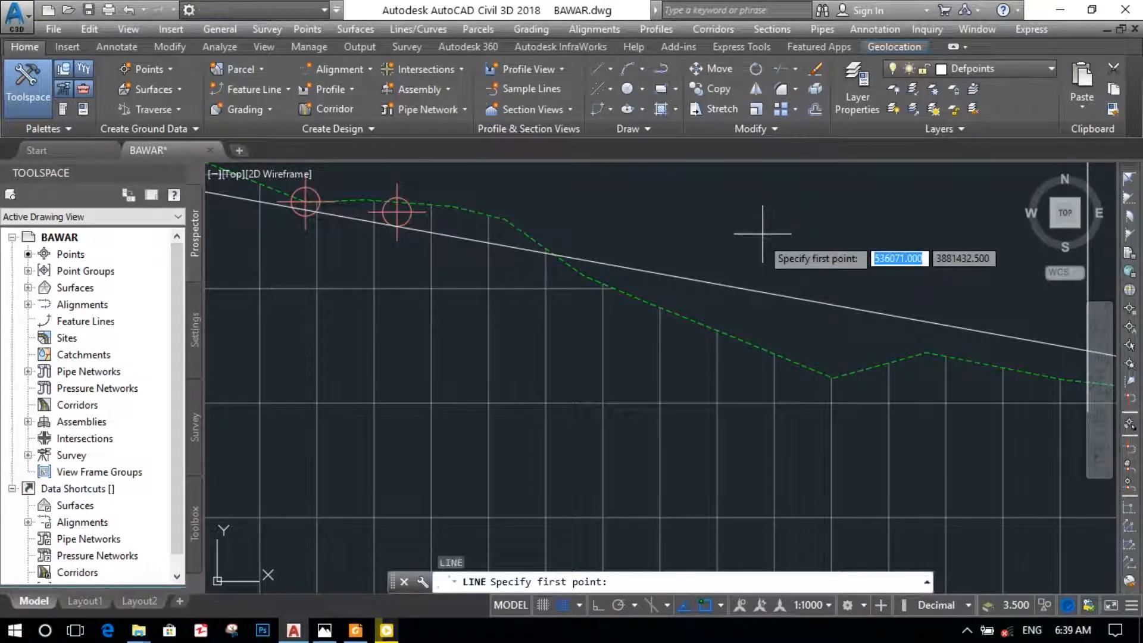
{"action": "left_click", "coordinate": [621, 268]}
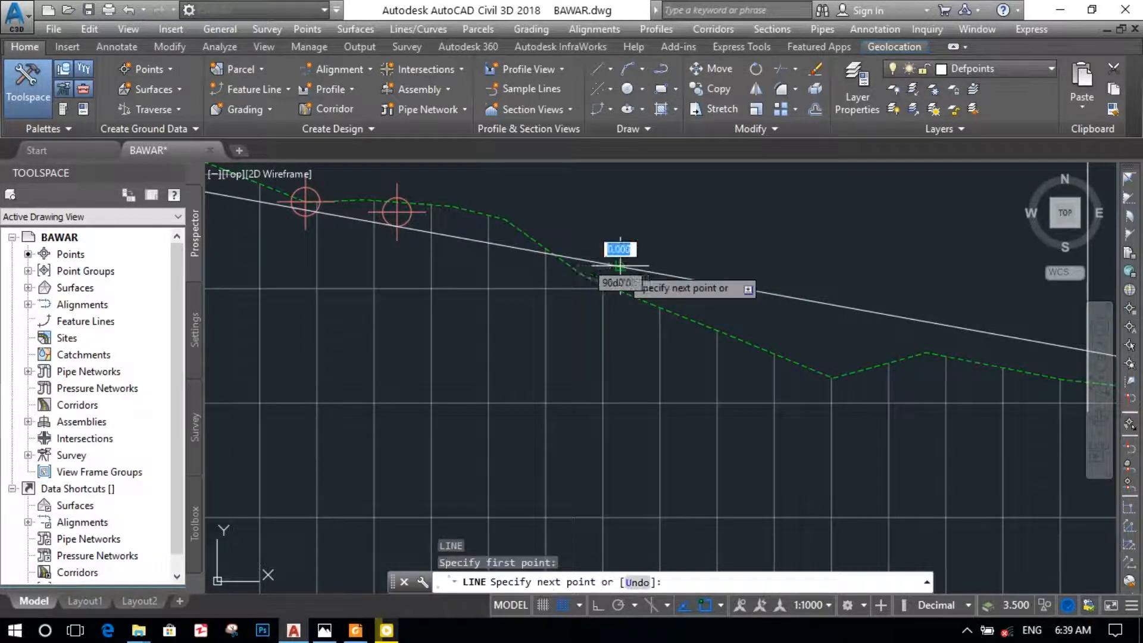
{"action": "type", "text": "5"}
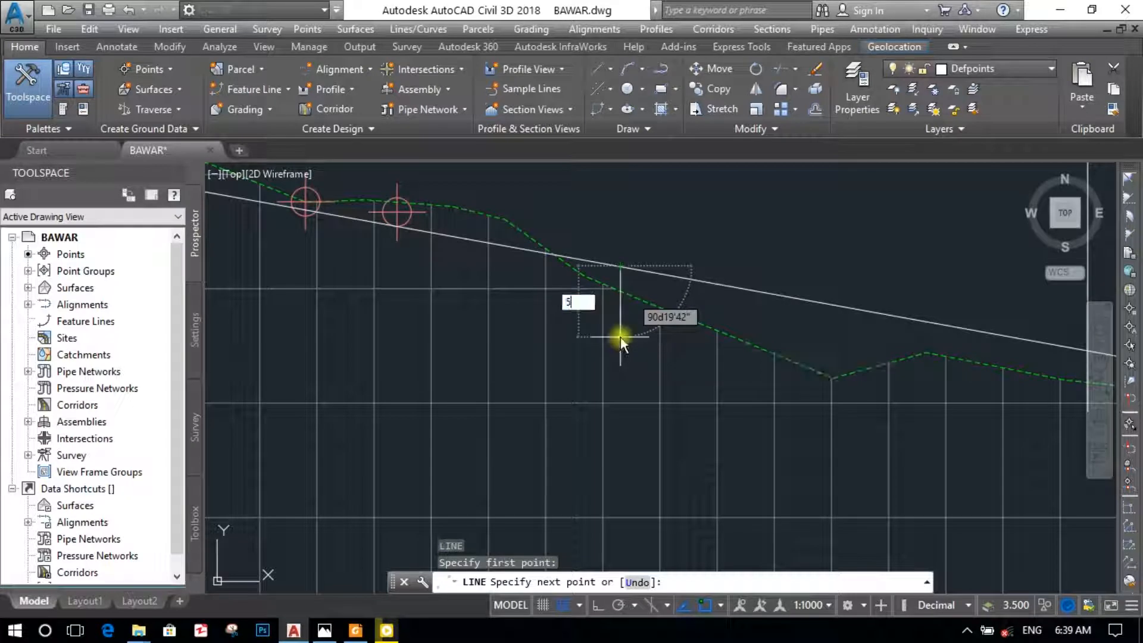
{"action": "key", "text": "Return"}
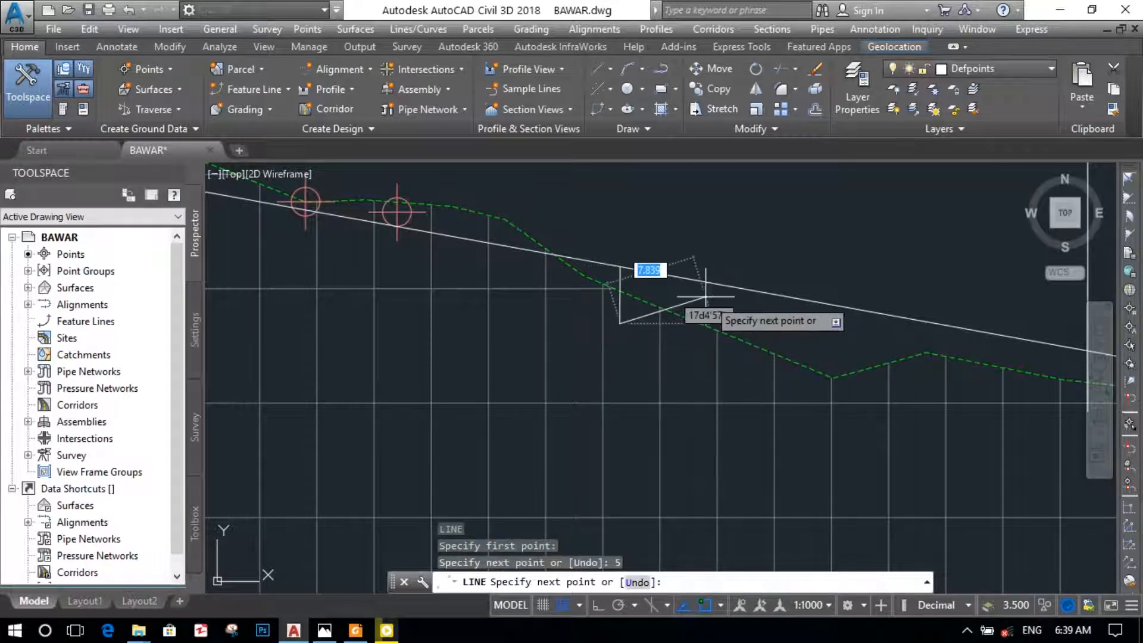
{"action": "key", "text": "Return"}
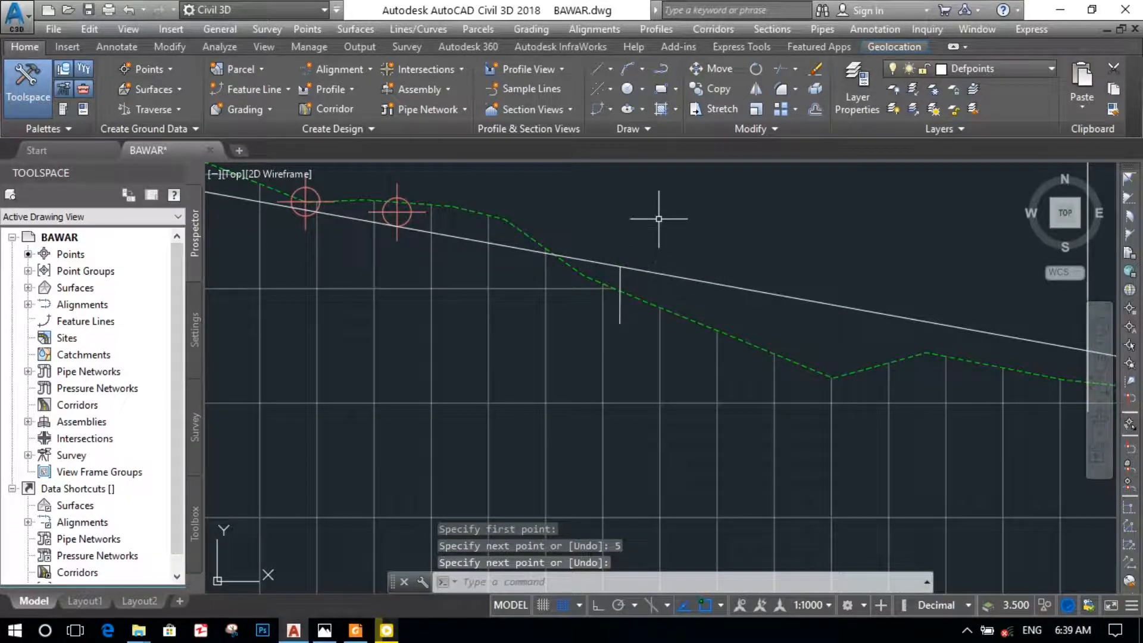
Trim the lower slope line between the 5-unit drop line and the tall vertical line
{"action": "mouse_move", "coordinate": [659, 219]}
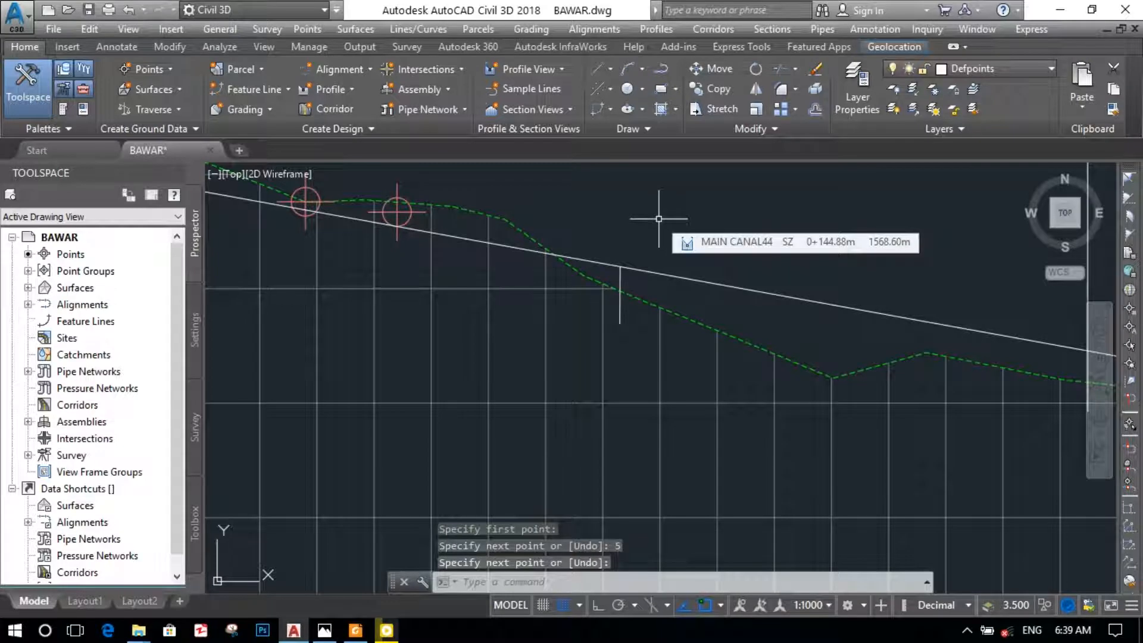
{"action": "type", "text": "TR"}
{"action": "key", "text": "Return"}
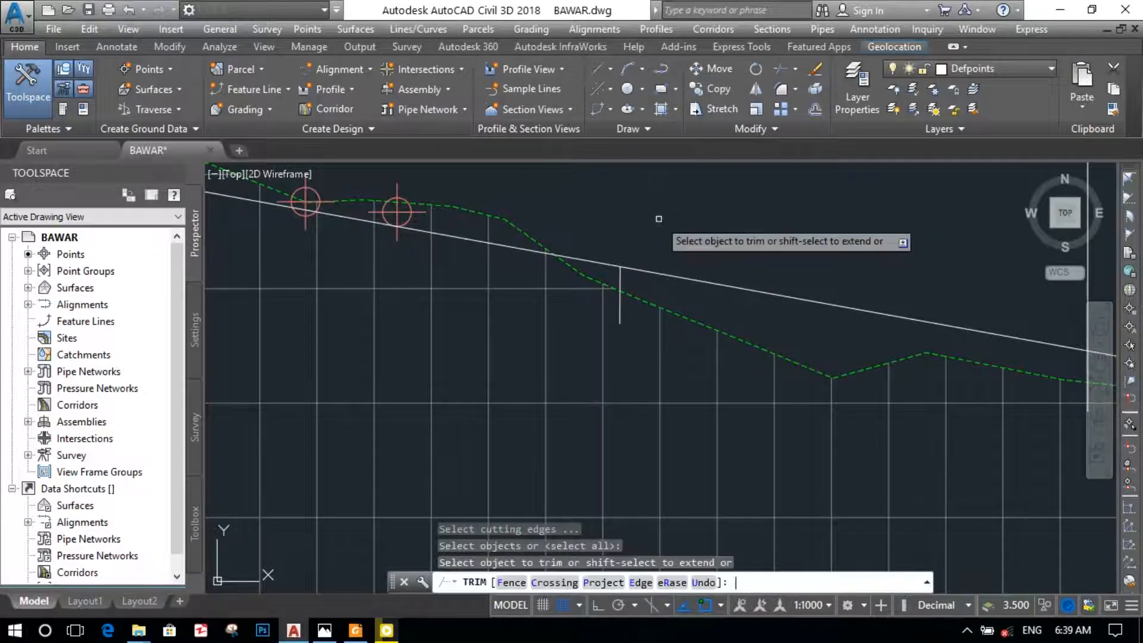
{"action": "left_click", "coordinate": [704, 275]}
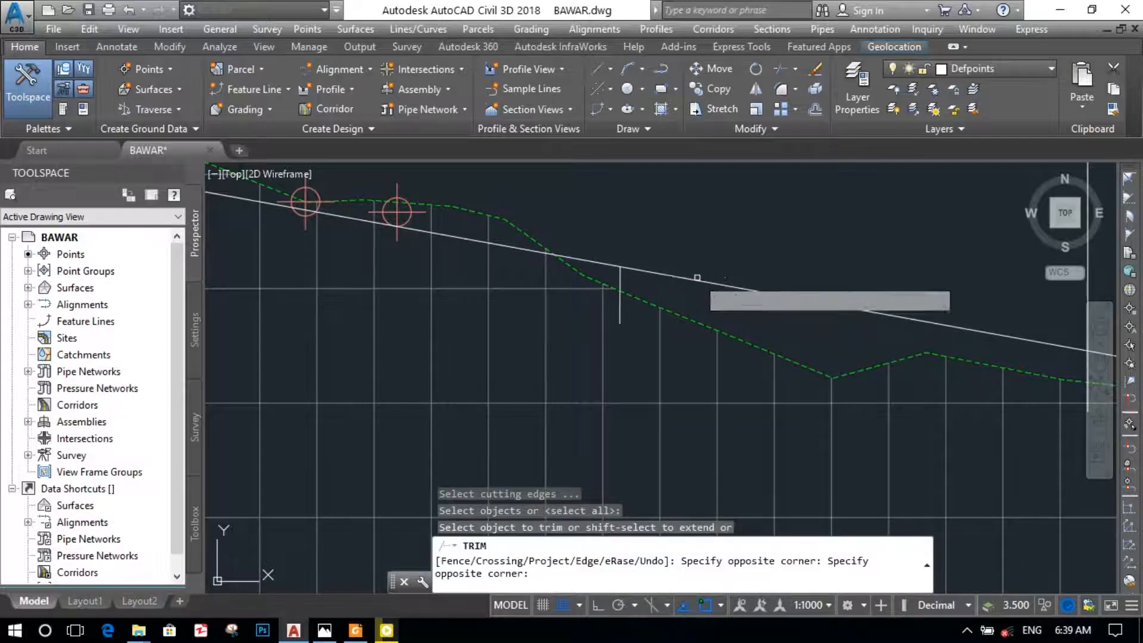
{"action": "left_click", "coordinate": [689, 277]}
{"action": "left_click", "coordinate": [686, 276]}
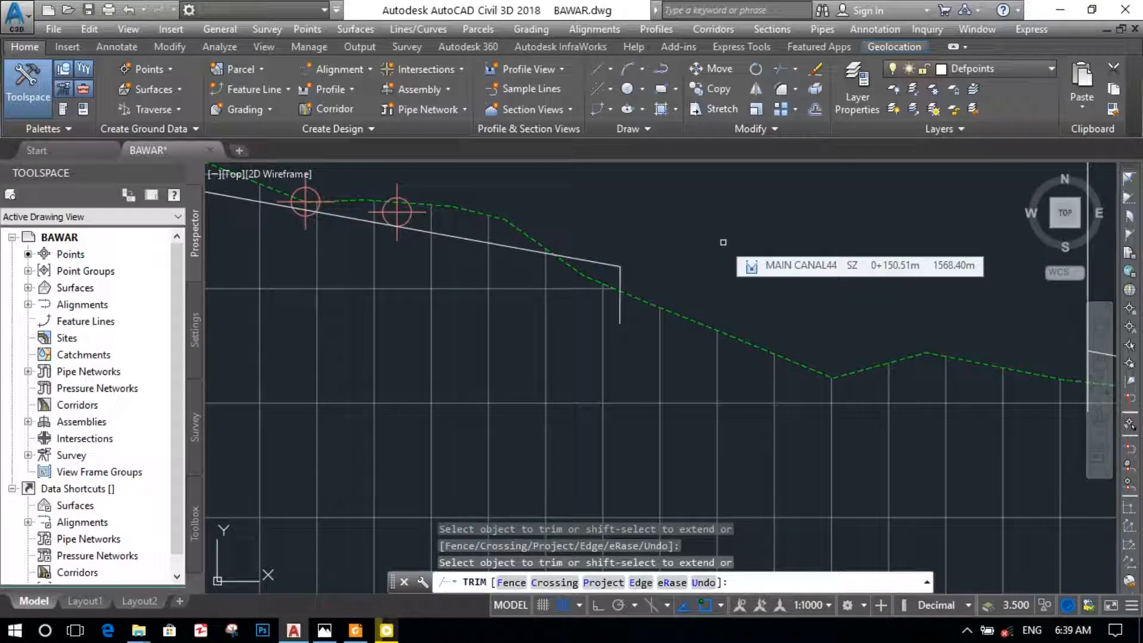
{"action": "key", "text": "Escape"}
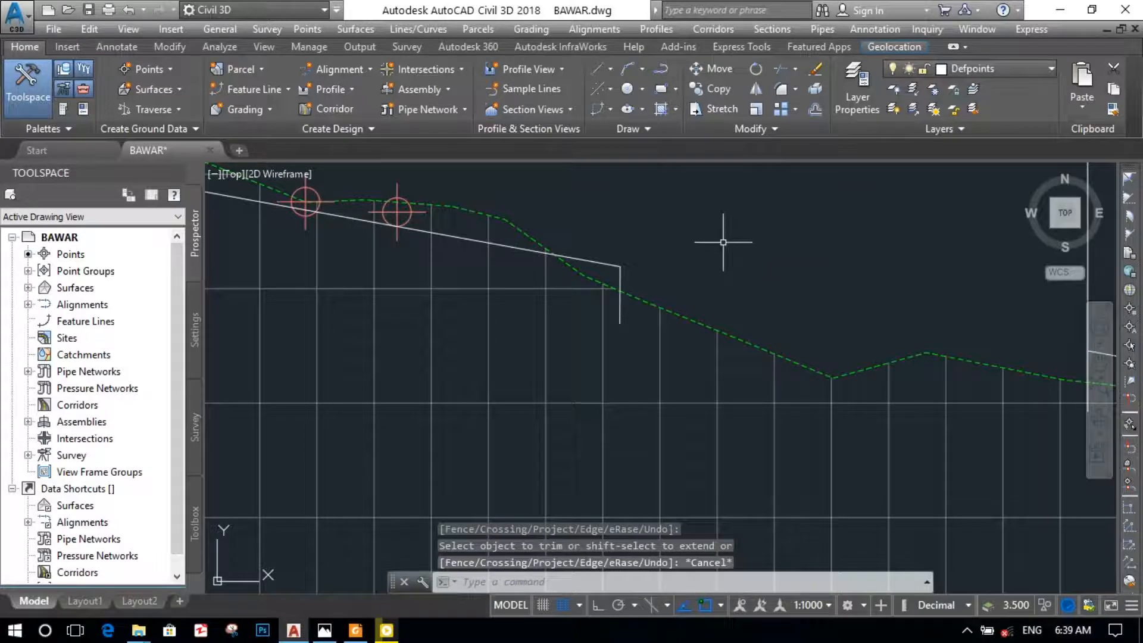
Copy the slope line between the two drops from its upstream end to the lower end of the 5-unit drop line, with Snap off
{"action": "scroll", "coordinate": [592, 327], "scroll_direction": "down", "scroll_amount": 5}
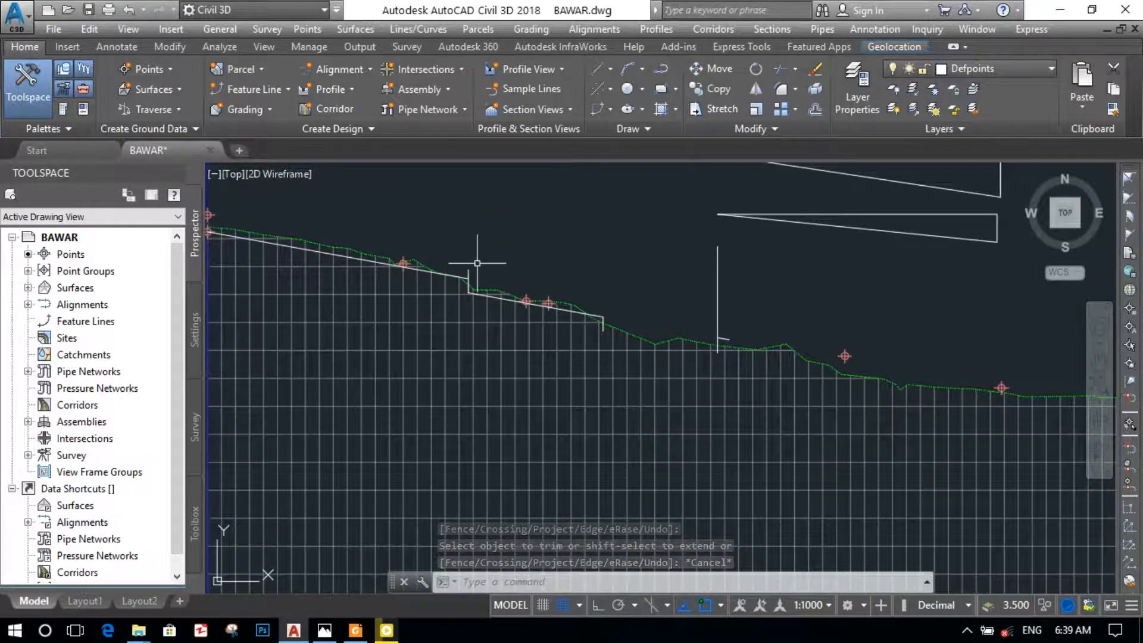
{"action": "scroll", "coordinate": [449, 283], "scroll_direction": "up", "scroll_amount": 5}
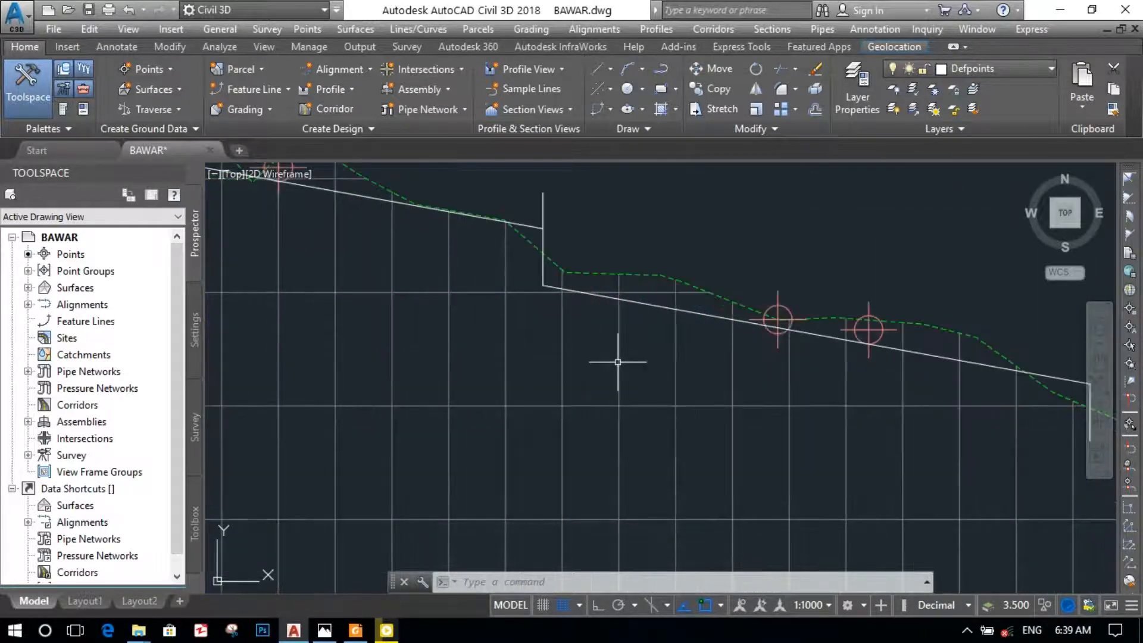
{"action": "scroll", "coordinate": [635, 372], "scroll_direction": "down", "scroll_amount": 1}
{"action": "scroll", "coordinate": [640, 373], "scroll_direction": "up", "scroll_amount": 1}
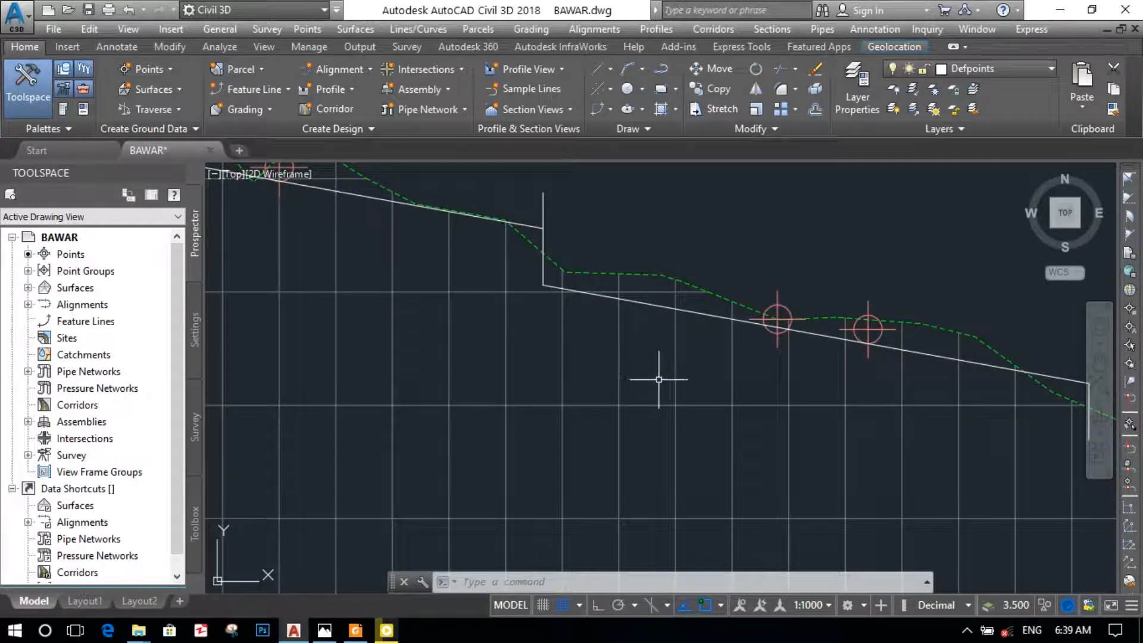
{"action": "left_click", "coordinate": [658, 307]}
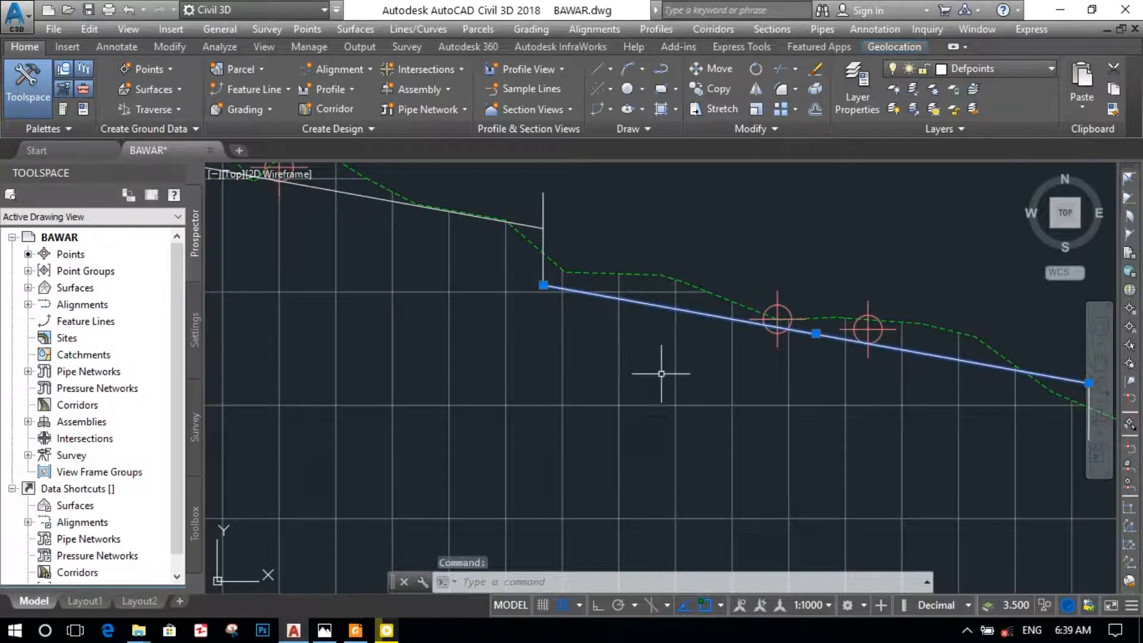
{"action": "type", "text": "COPY"}
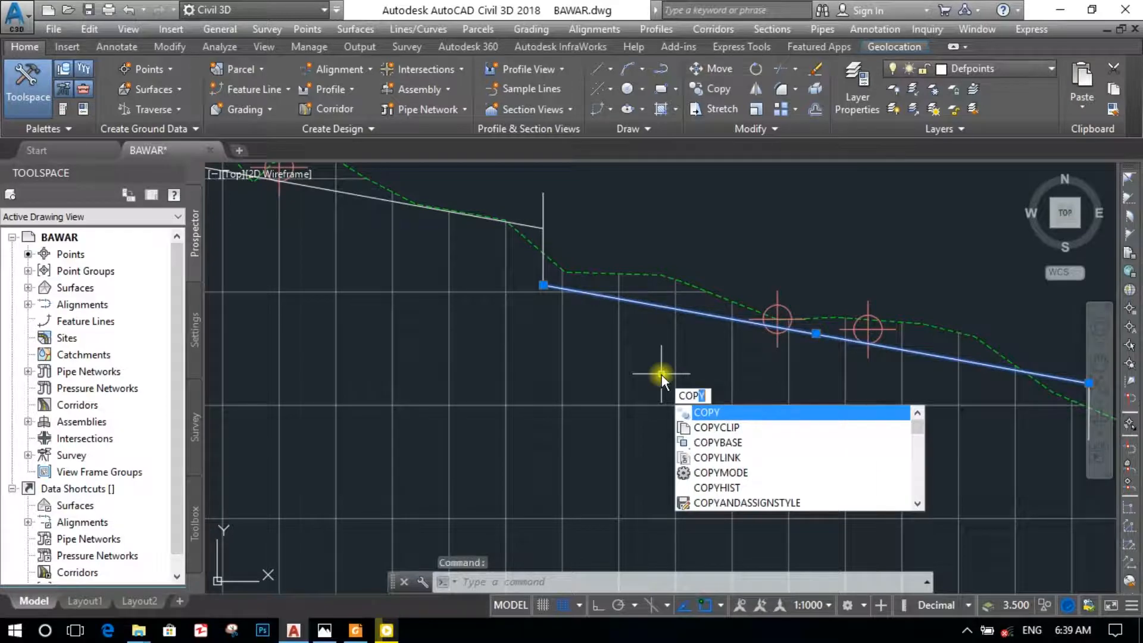
{"action": "key", "text": "Return"}
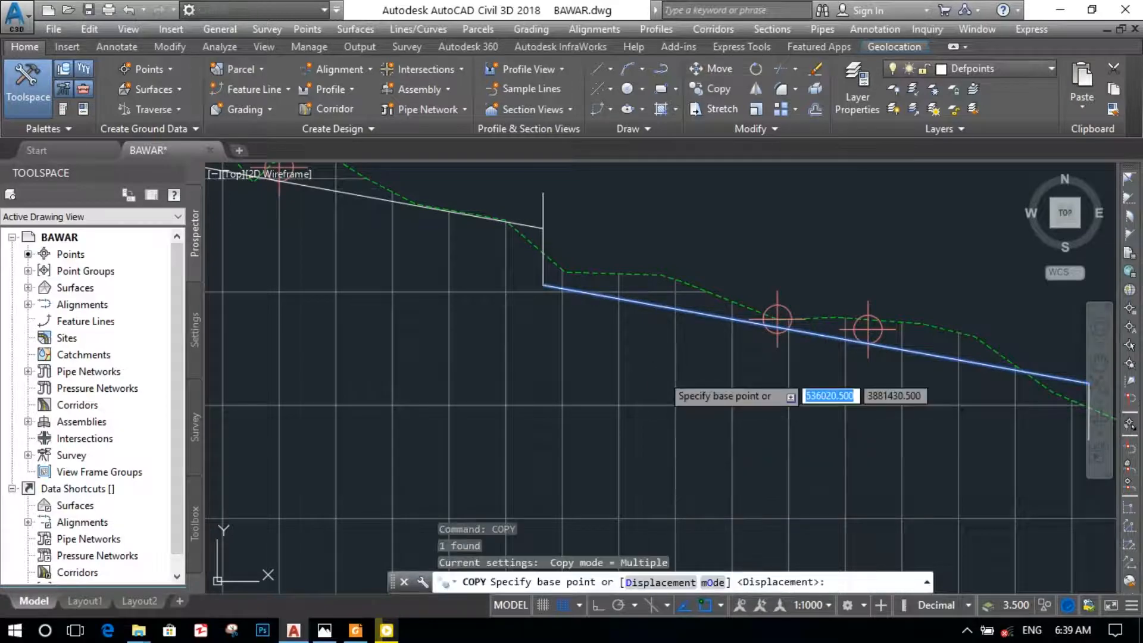
{"action": "left_click", "coordinate": [543, 284]}
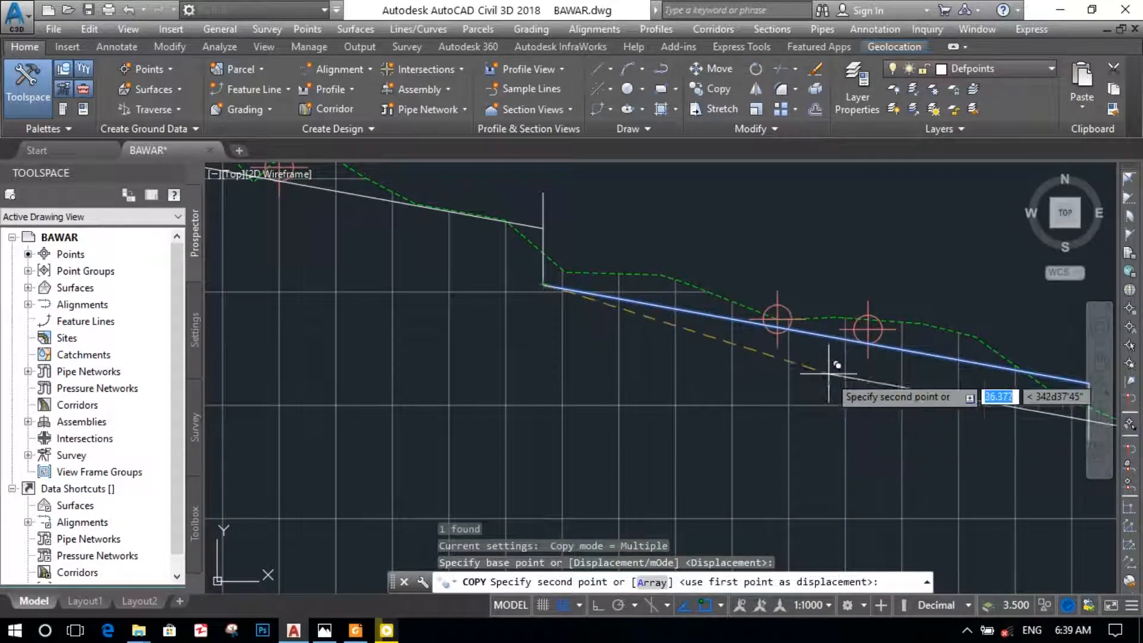
{"action": "scroll", "coordinate": [811, 453], "scroll_direction": "up", "scroll_amount": 2}
{"action": "middle_click_drag", "start_coordinate": [727, 472], "coordinate": [315, 356]}
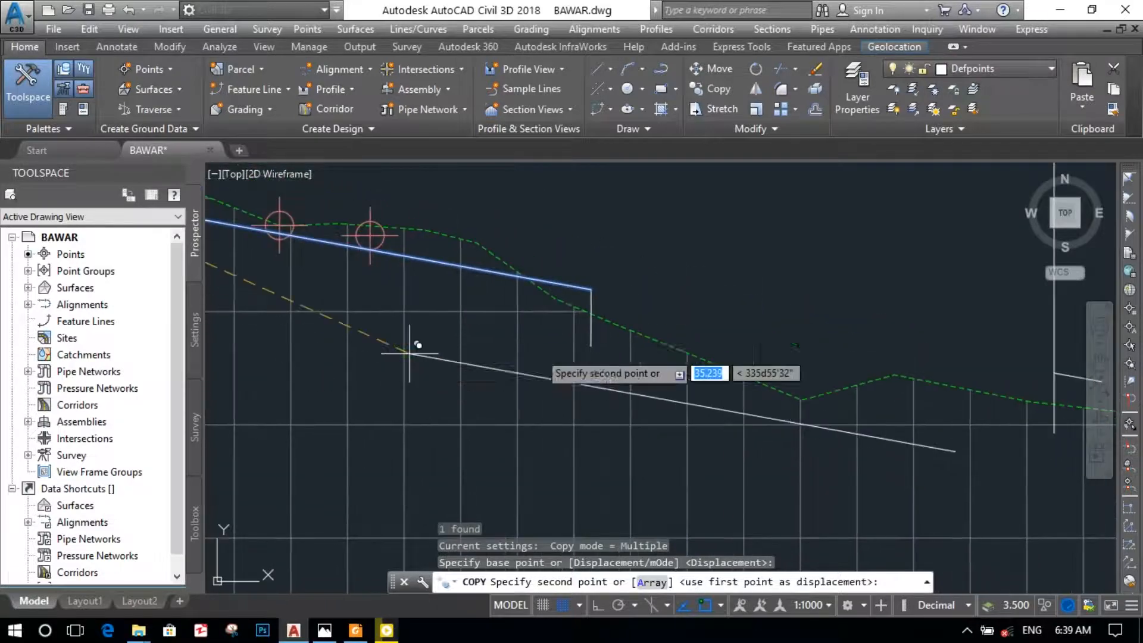
{"action": "scroll", "coordinate": [588, 344], "scroll_direction": "up", "scroll_amount": 5}
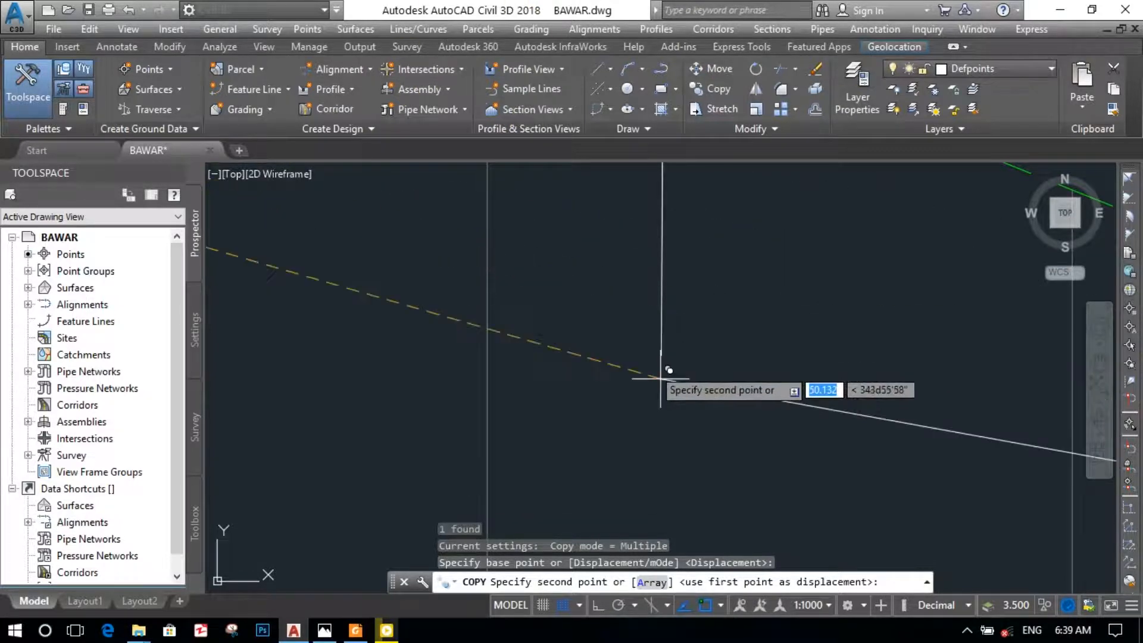
{"action": "key", "text": "F9"}
{"action": "left_click", "coordinate": [662, 356]}
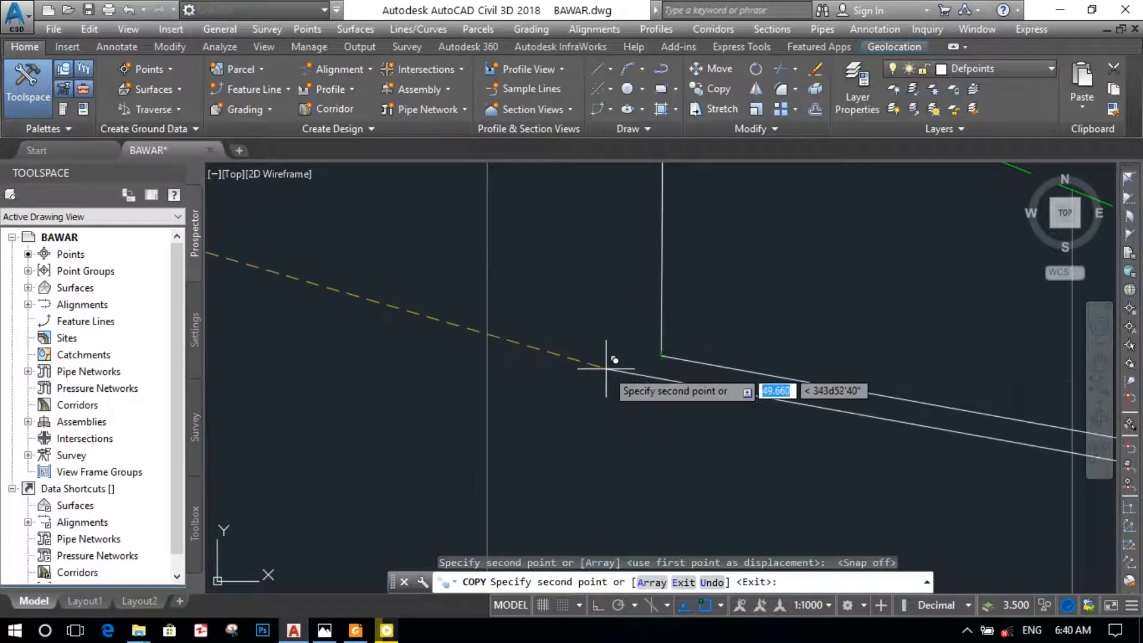
{"action": "key", "text": "Escape"}
Erase the tall vertical line crossing the copied slope line downstream of the 5-unit drop
{"action": "scroll", "coordinate": [679, 391], "scroll_direction": "down", "scroll_amount": 5}
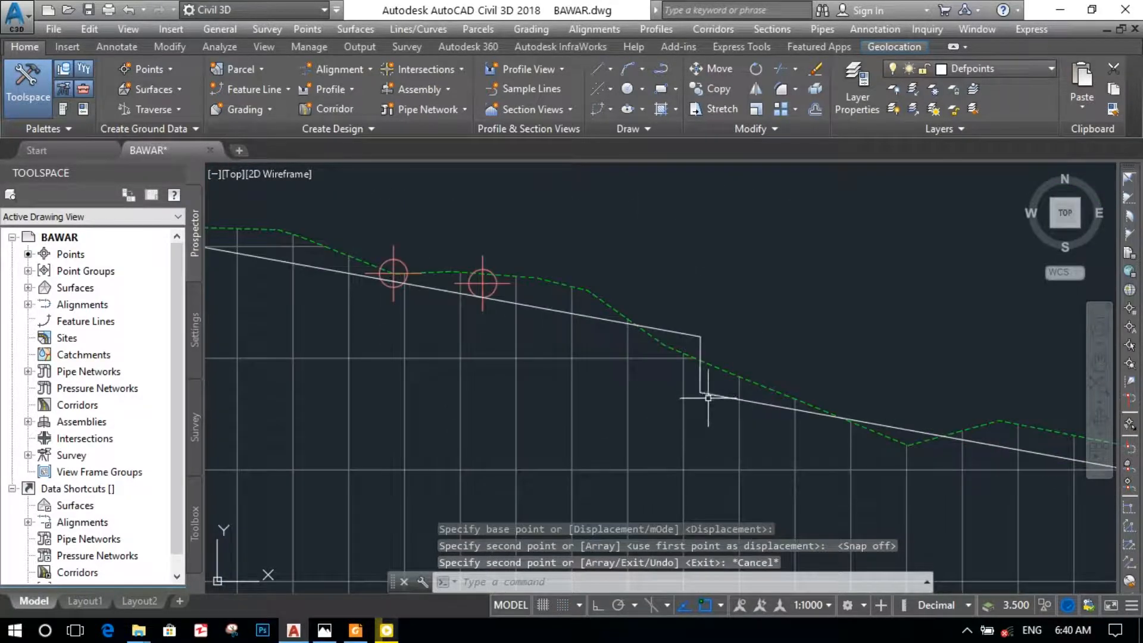
{"action": "scroll", "coordinate": [808, 416], "scroll_direction": "down", "scroll_amount": 3}
{"action": "mouse_move", "coordinate": [824, 434]}
{"action": "middle_mouse_down"}
{"action": "mouse_move", "coordinate": [651, 431]}
{"action": "mouse_move", "coordinate": [448, 395]}
{"action": "middle_mouse_up"}
{"action": "mouse_move", "coordinate": [750, 399]}
{"action": "middle_mouse_down"}
{"action": "mouse_move", "coordinate": [702, 401]}
{"action": "mouse_move", "coordinate": [663, 383]}
{"action": "middle_mouse_up"}
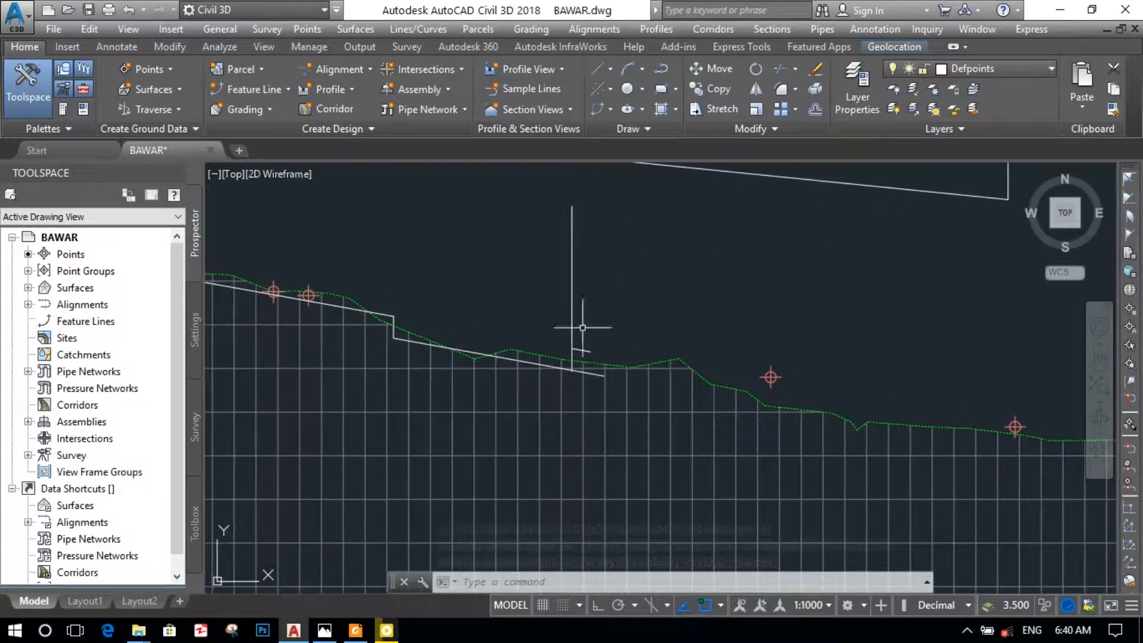
{"action": "left_click", "coordinate": [547, 257]}
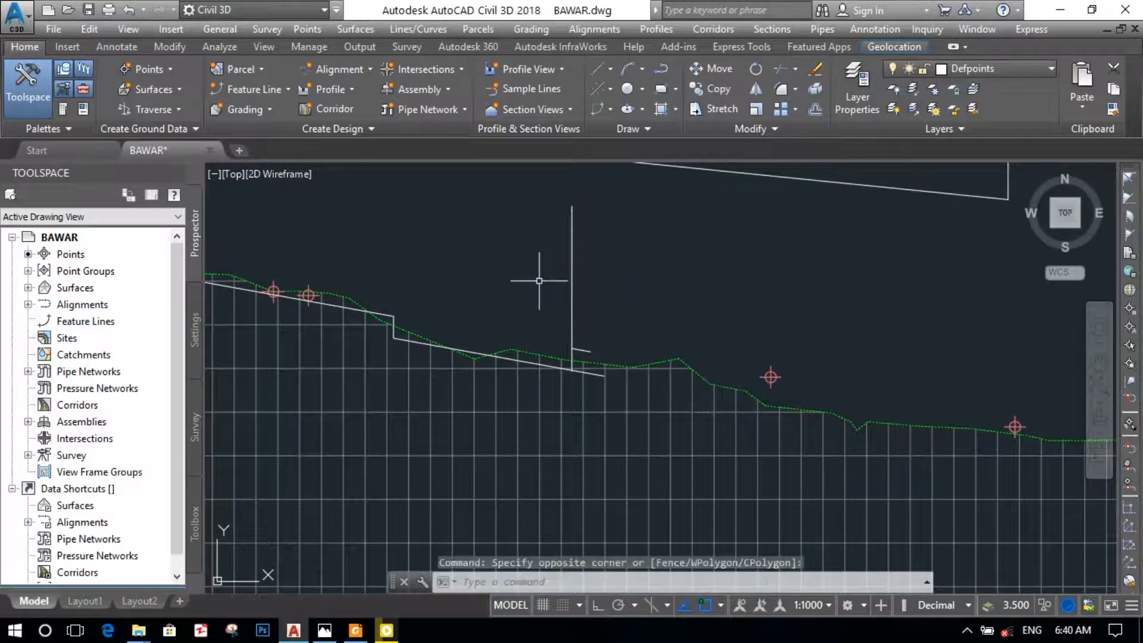
{"action": "left_click", "coordinate": [595, 311]}
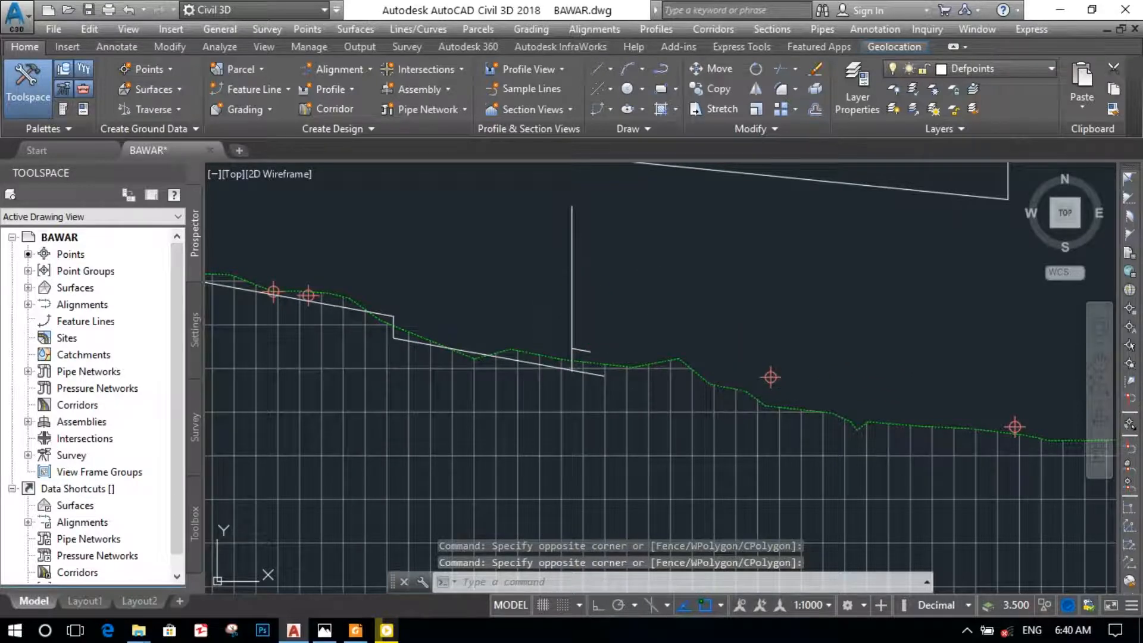
{"action": "left_click", "coordinate": [653, 279]}
{"action": "left_click", "coordinate": [466, 245]}
{"action": "key", "text": "Delete"}
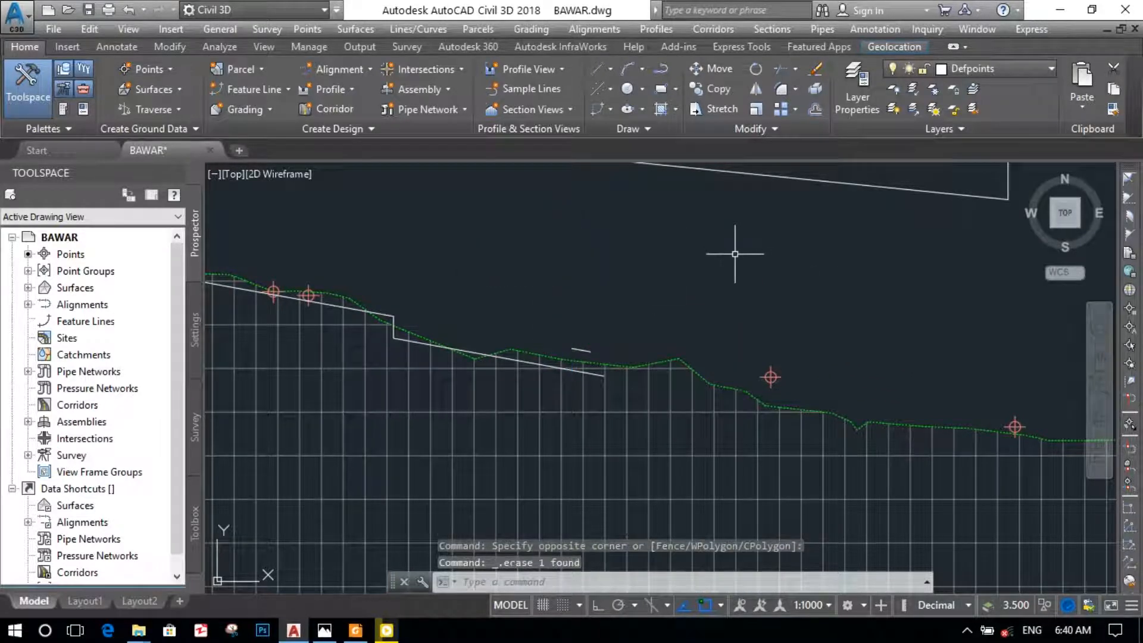
Erase the short leftover line segment above the ground profile near the copied slope line's downstream end
{"action": "scroll", "coordinate": [631, 344], "scroll_direction": "up", "scroll_amount": 5}
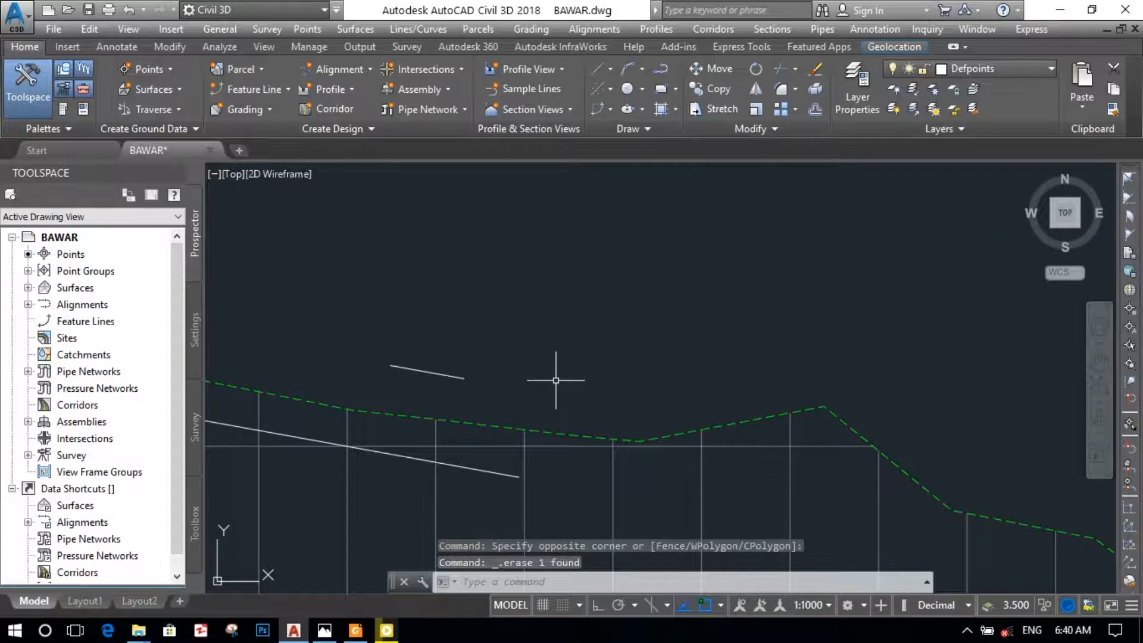
{"action": "left_click", "coordinate": [411, 373]}
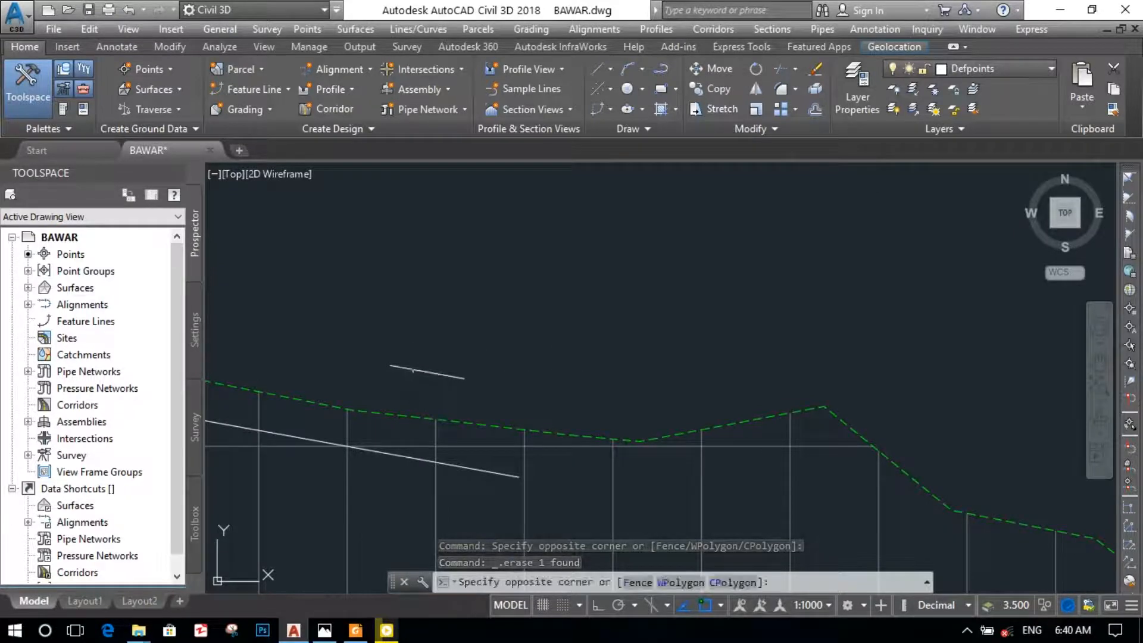
{"action": "left_click", "coordinate": [402, 351]}
{"action": "key", "text": "Delete"}
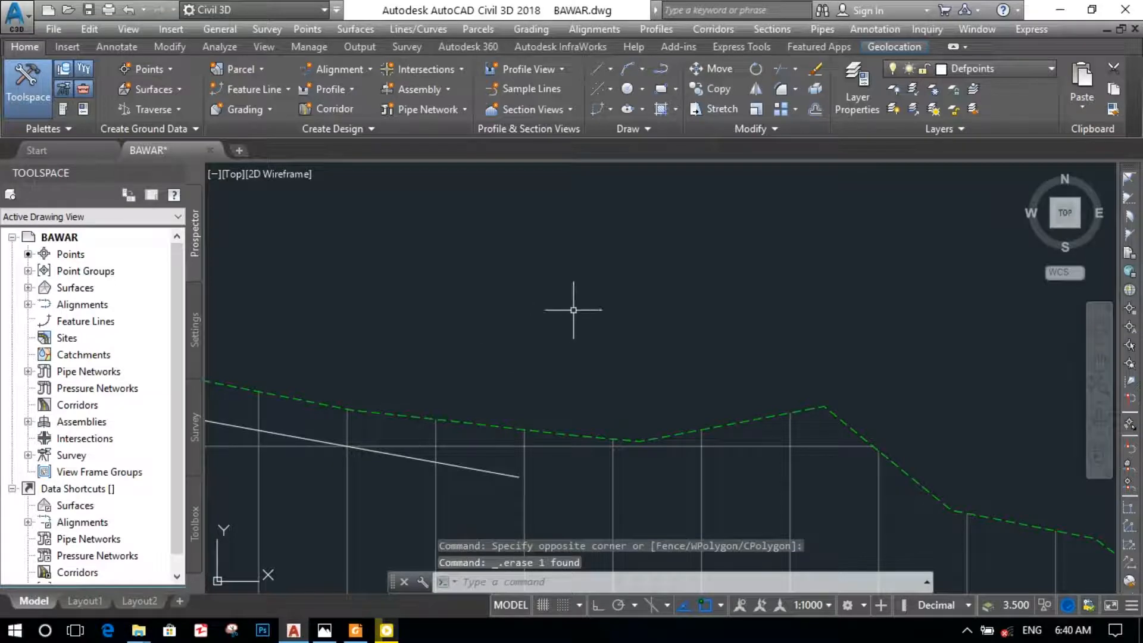
Extend the copied slope line downstream until it meets the ground profile
{"action": "type", "text": "EX"}
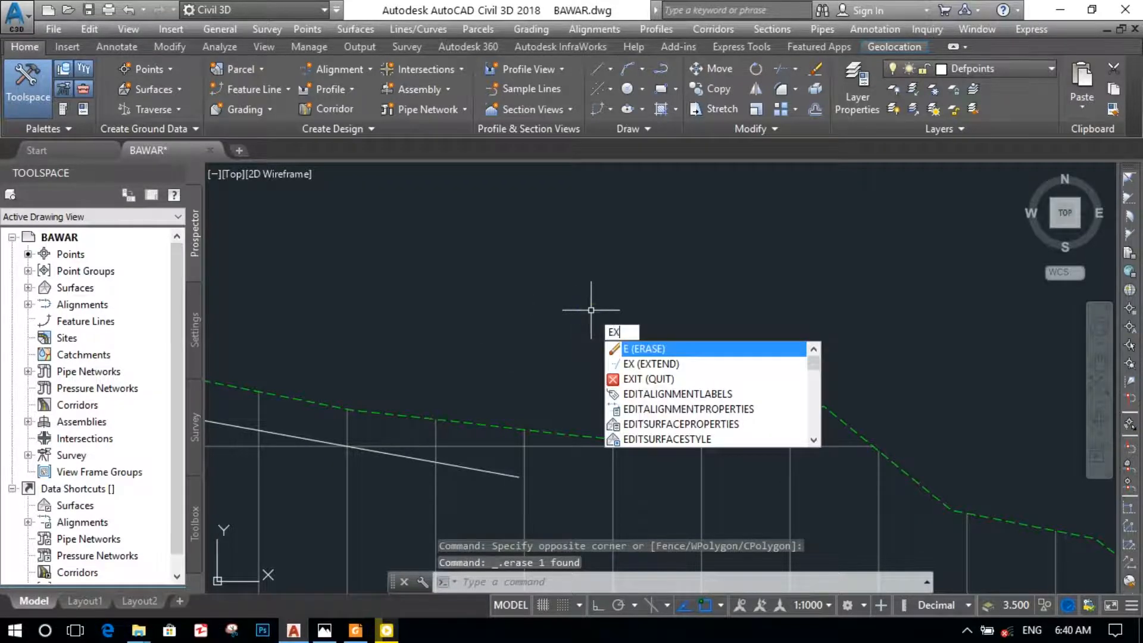
{"action": "key", "text": "Return"}
{"action": "key", "text": "Return"}
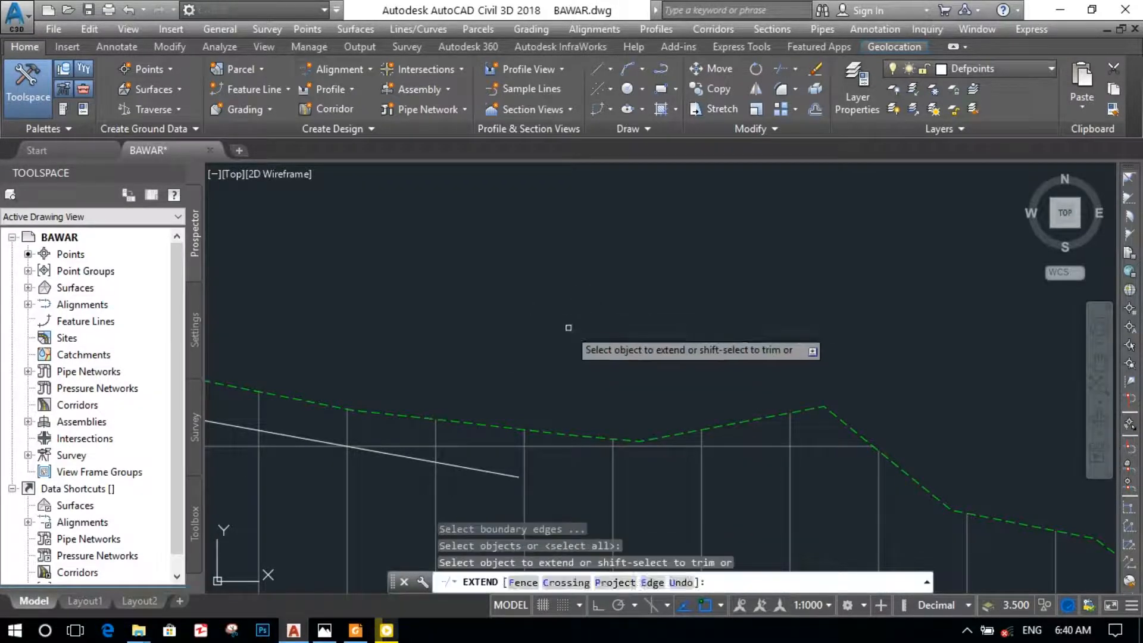
{"action": "left_click", "coordinate": [495, 469]}
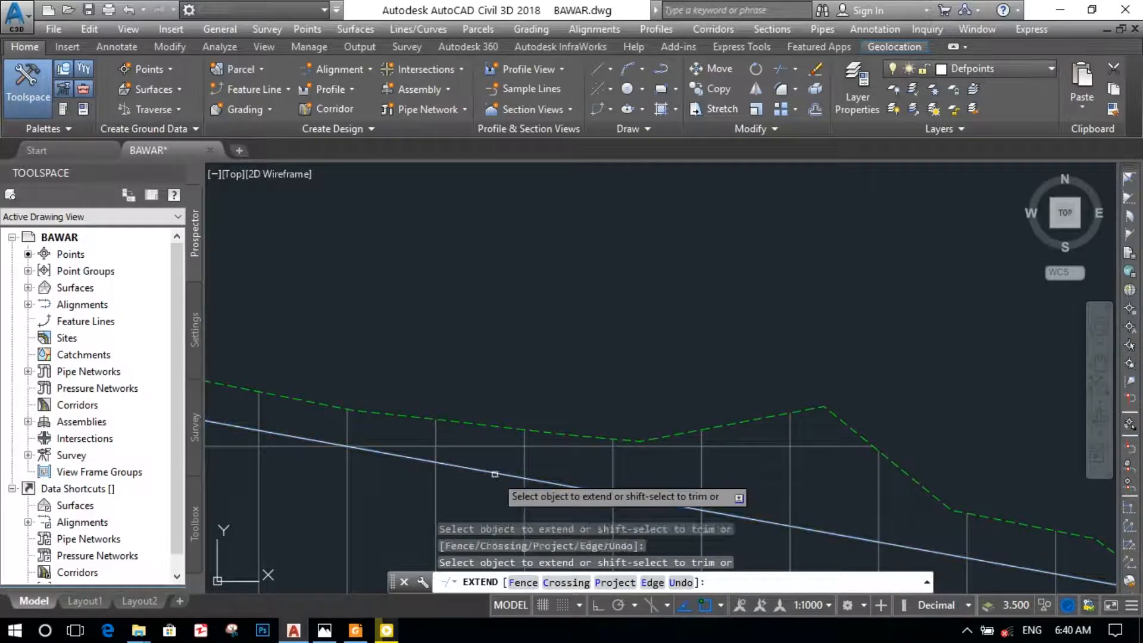
{"action": "scroll", "coordinate": [620, 322], "scroll_direction": "down", "scroll_amount": 5}
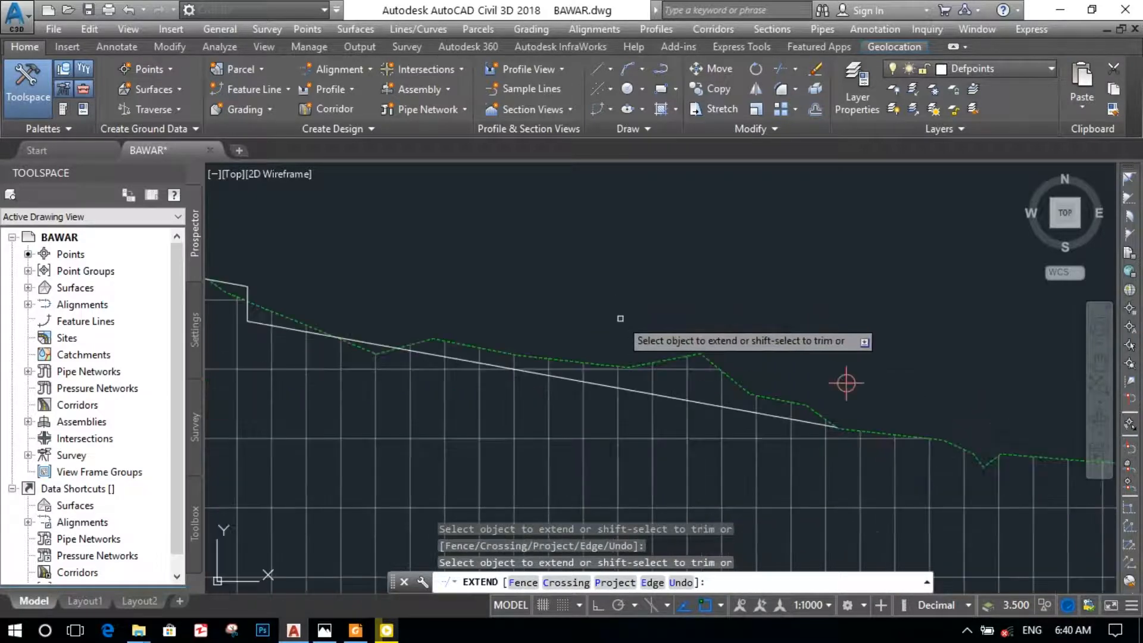
{"action": "scroll", "coordinate": [647, 339], "scroll_direction": "up", "scroll_amount": 3}
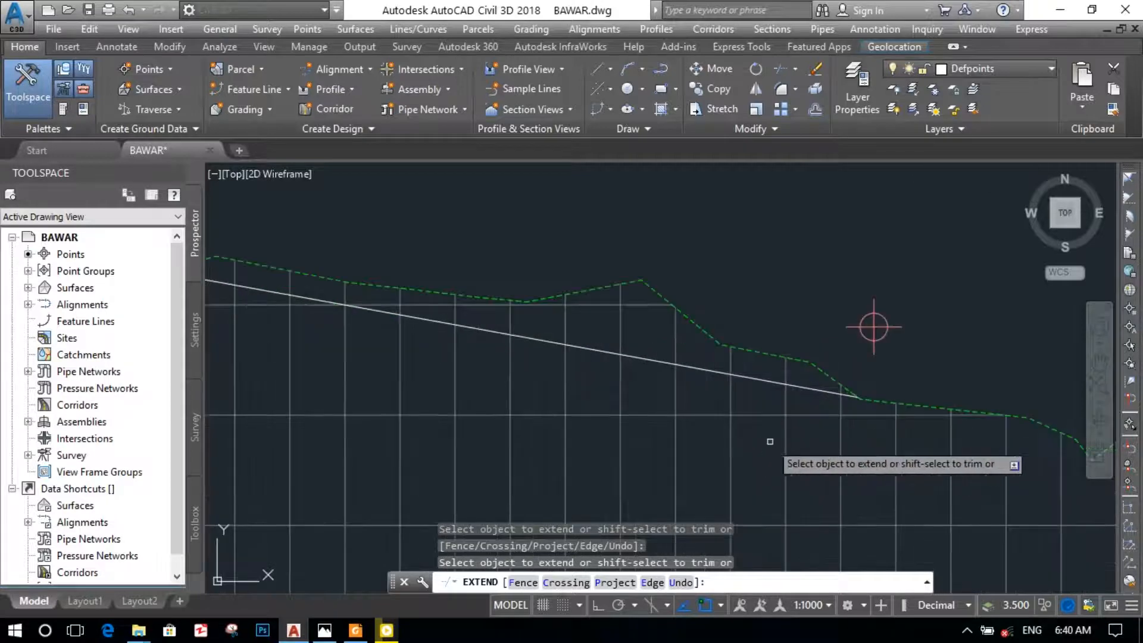
{"action": "scroll", "coordinate": [774, 441], "scroll_direction": "down", "scroll_amount": 2}
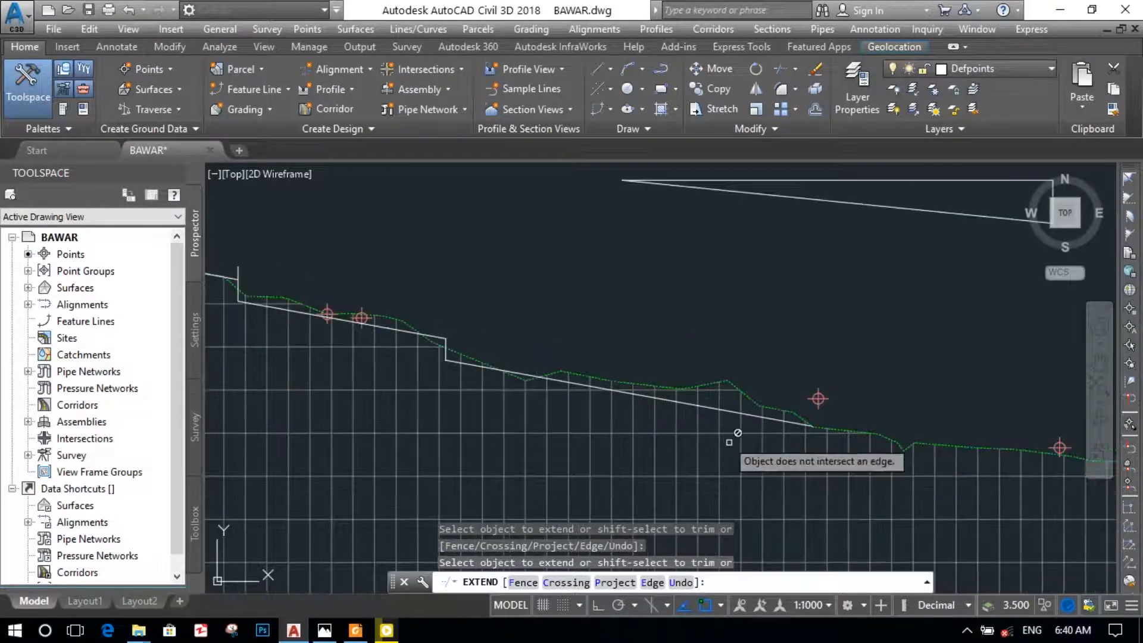
{"action": "scroll", "coordinate": [729, 441], "scroll_direction": "up", "scroll_amount": 2}
{"action": "scroll", "coordinate": [715, 437], "scroll_direction": "down", "scroll_amount": 2}
{"action": "left_click", "coordinate": [721, 438]}
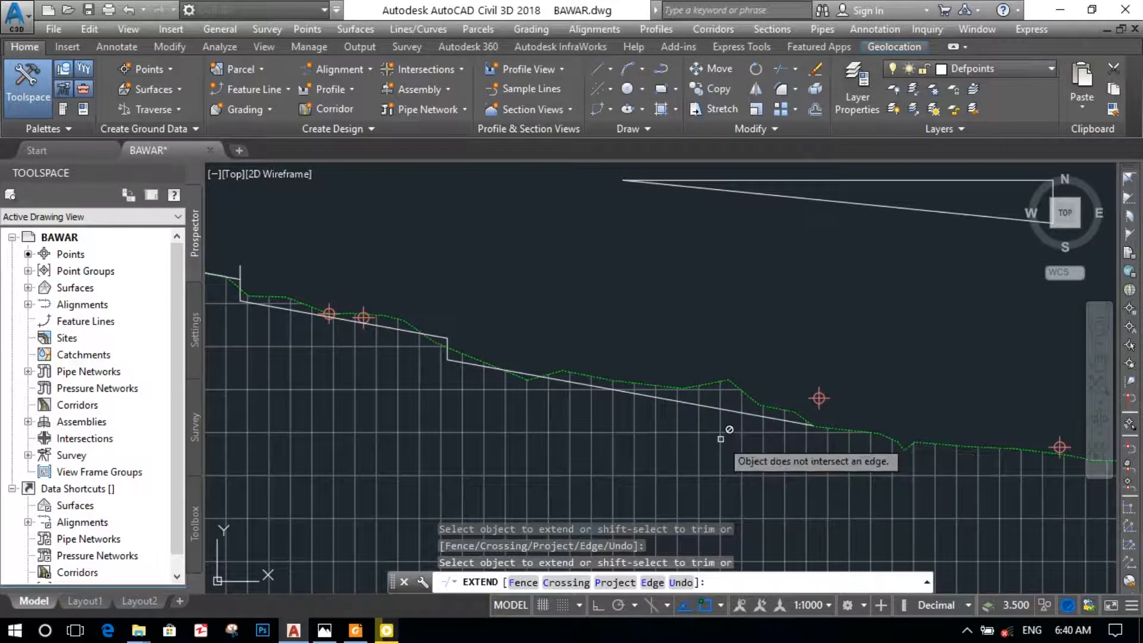
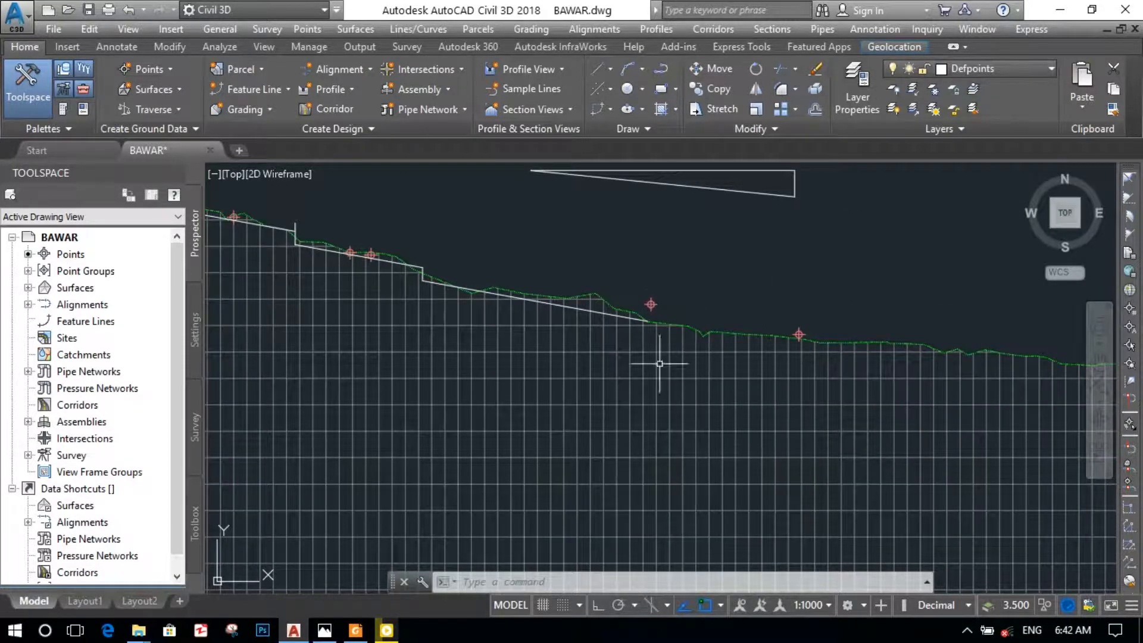
Examine the profile around the extended slope line's downstream end and the elevation and station bands beneath it
{"action": "scroll", "coordinate": [643, 333], "scroll_direction": "up", "scroll_amount": 6}
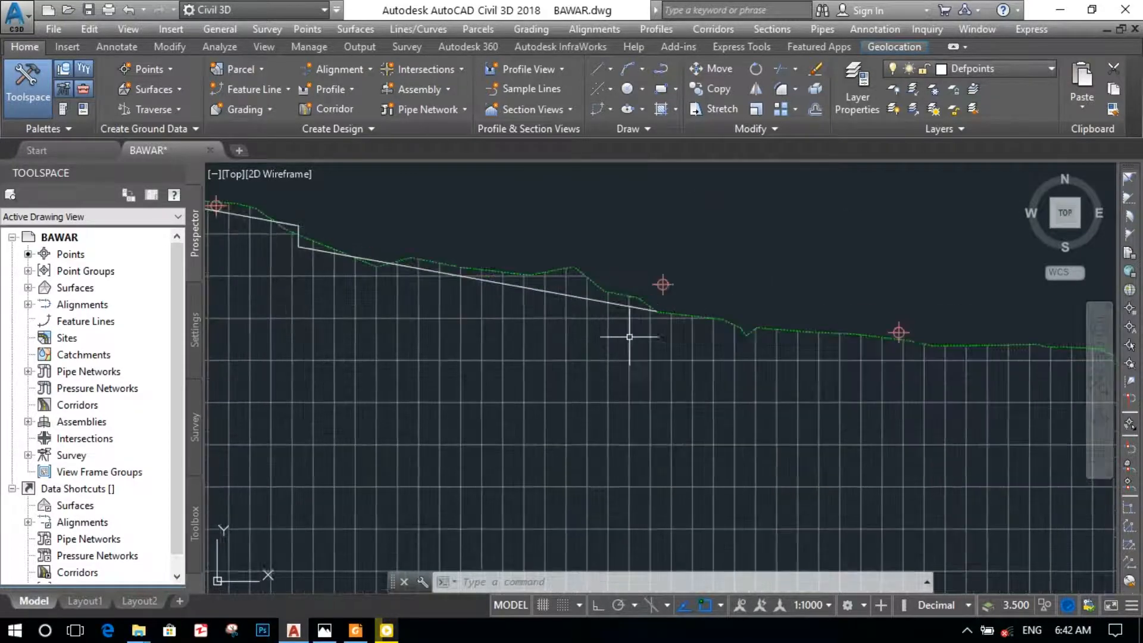
{"action": "scroll", "coordinate": [673, 273], "scroll_direction": "down", "scroll_amount": 7}
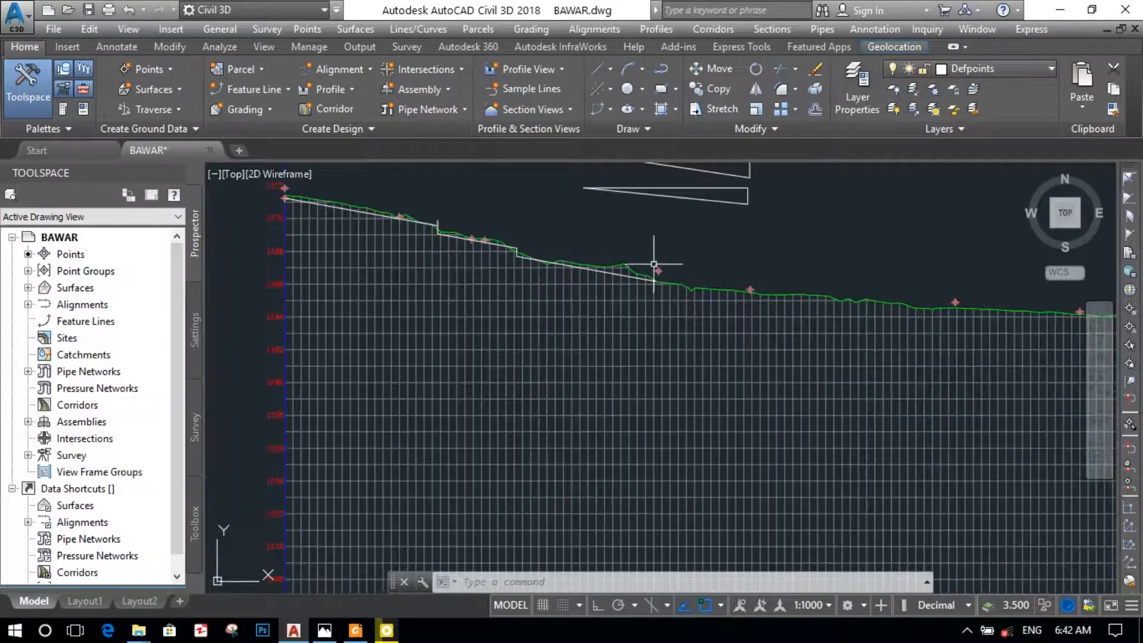
{"action": "scroll", "coordinate": [682, 282], "scroll_direction": "down", "scroll_amount": 4}
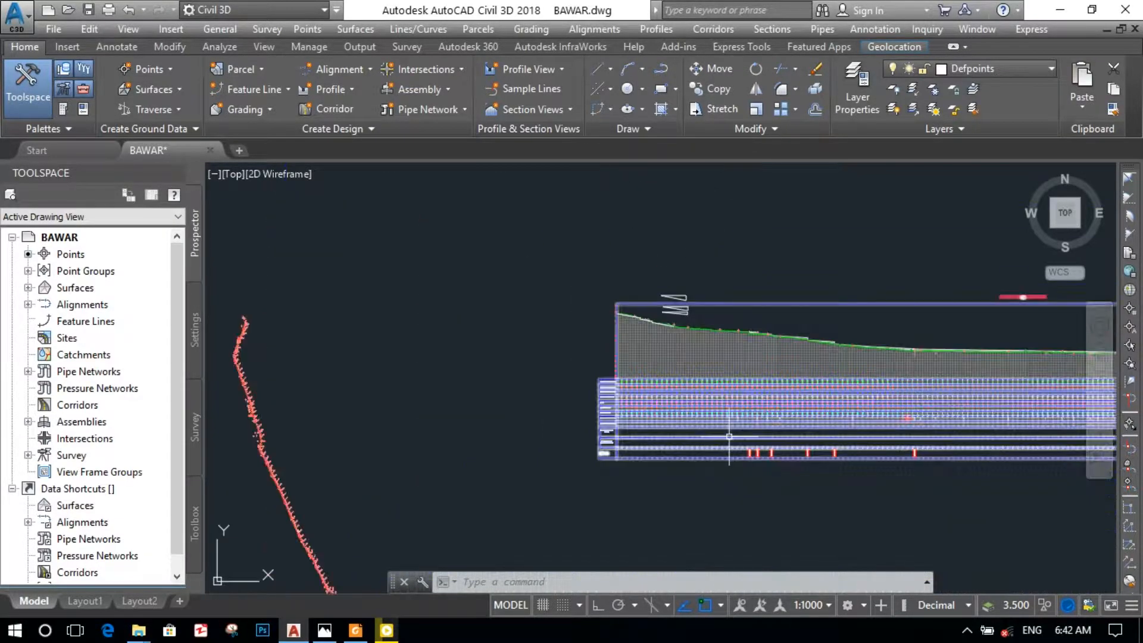
{"action": "scroll", "coordinate": [669, 298], "scroll_direction": "up", "scroll_amount": 5}
{"action": "scroll", "coordinate": [637, 250], "scroll_direction": "up", "scroll_amount": 2}
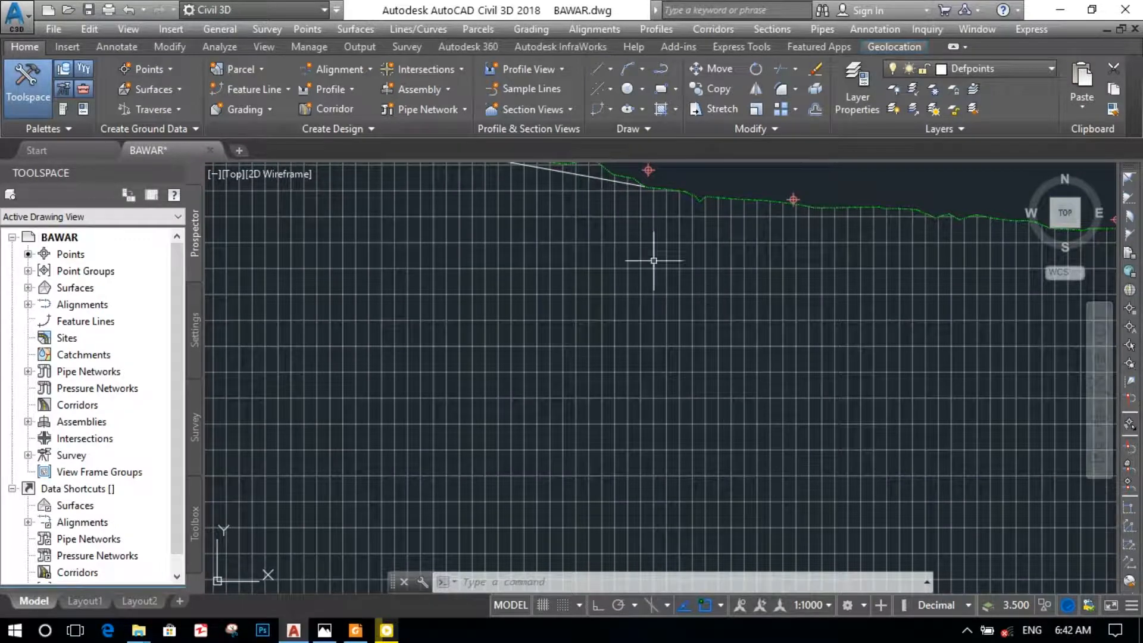
{"action": "middle_click_drag", "start_coordinate": [654, 261], "coordinate": [645, 310]}
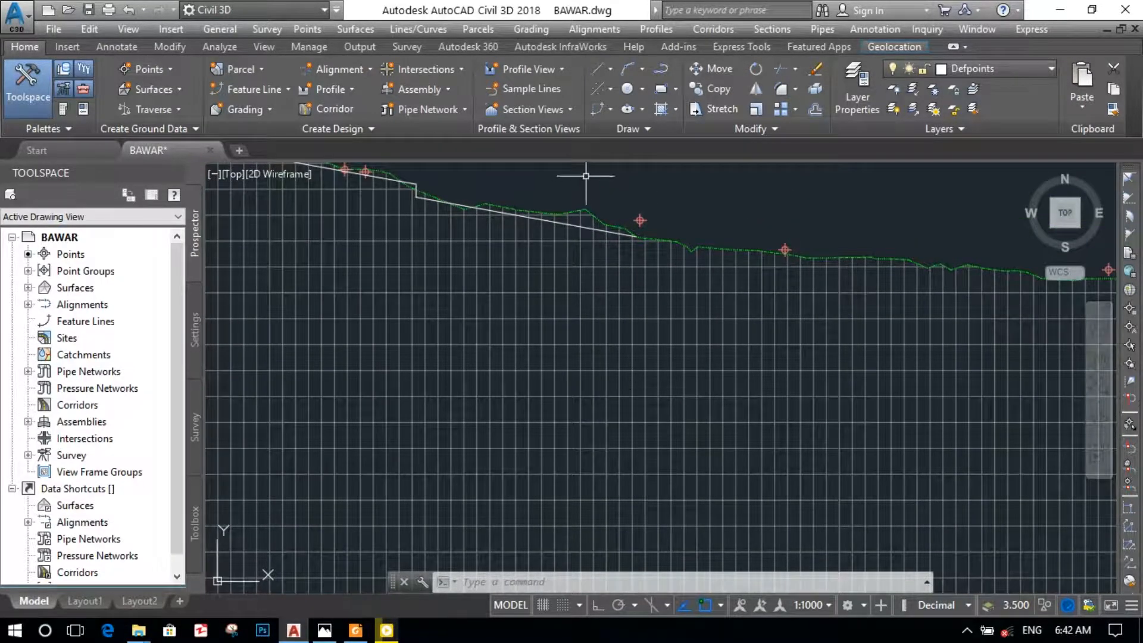
{"action": "scroll", "coordinate": [663, 360], "scroll_direction": "down", "scroll_amount": 4}
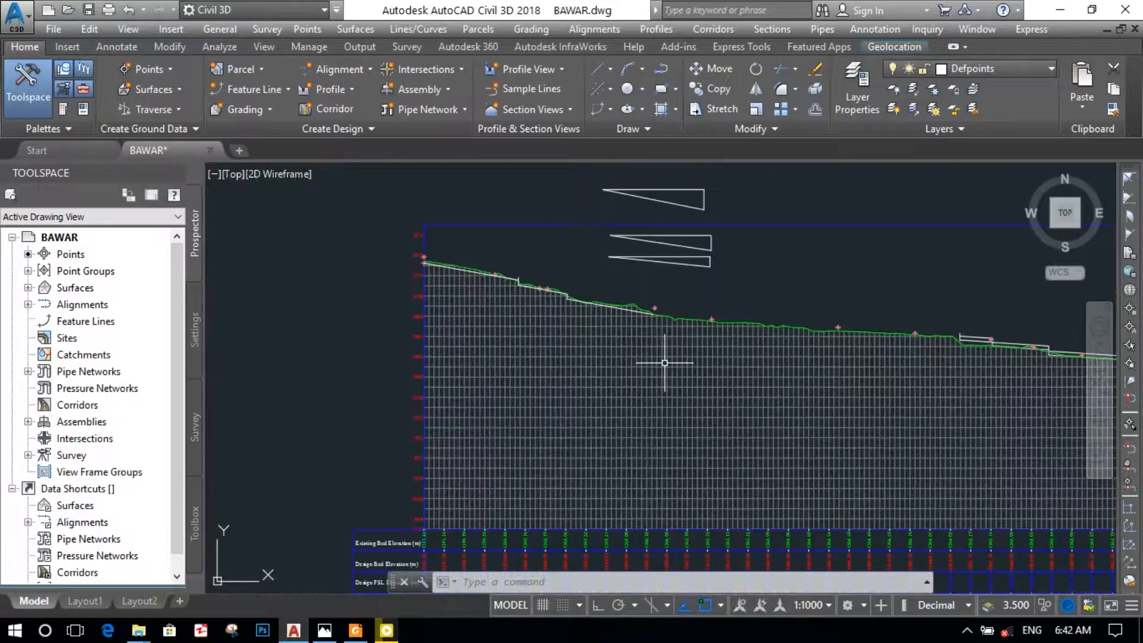
{"action": "scroll", "coordinate": [660, 374], "scroll_direction": "up", "scroll_amount": 2}
{"action": "scroll", "coordinate": [660, 374], "scroll_direction": "up", "scroll_amount": 2}
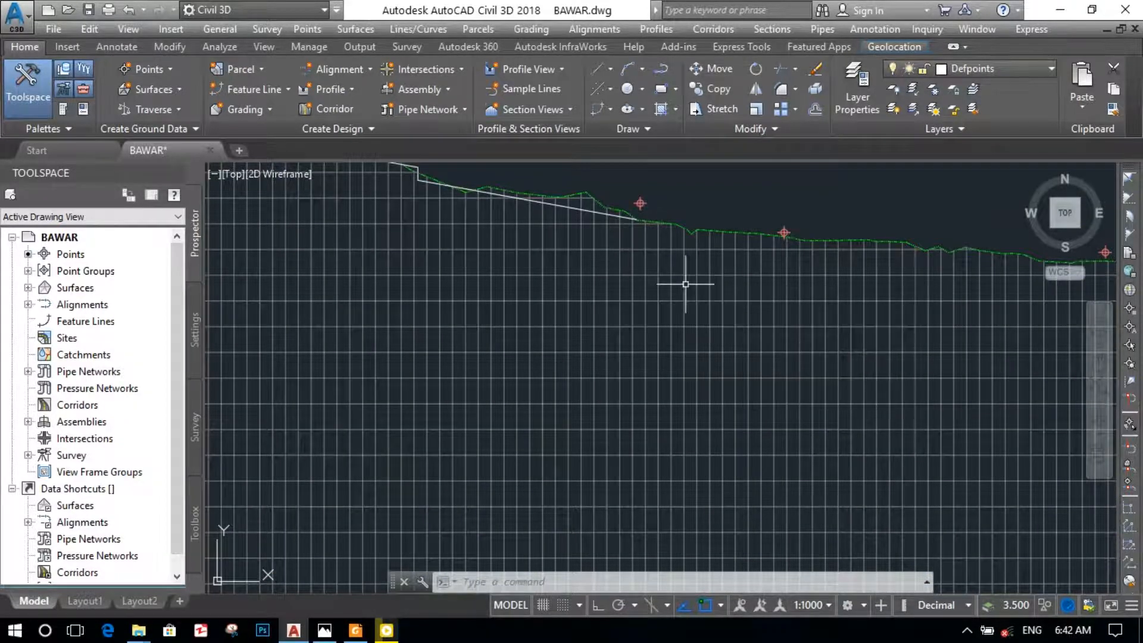
{"action": "mouse_move", "coordinate": [648, 413]}
{"action": "middle_mouse_down"}
{"action": "mouse_move", "coordinate": [712, 347]}
{"action": "mouse_move", "coordinate": [663, 178]}
{"action": "middle_mouse_up"}
{"action": "middle_click_drag", "start_coordinate": [689, 468], "coordinate": [628, 225]}
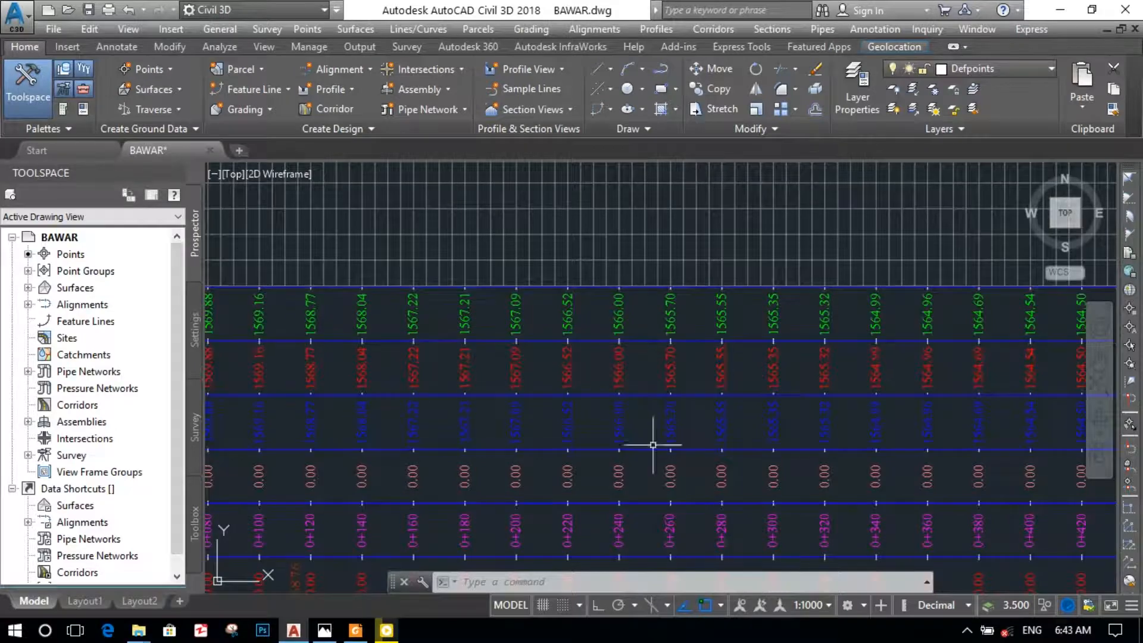
{"action": "scroll", "coordinate": [669, 439], "scroll_direction": "down", "scroll_amount": 5}
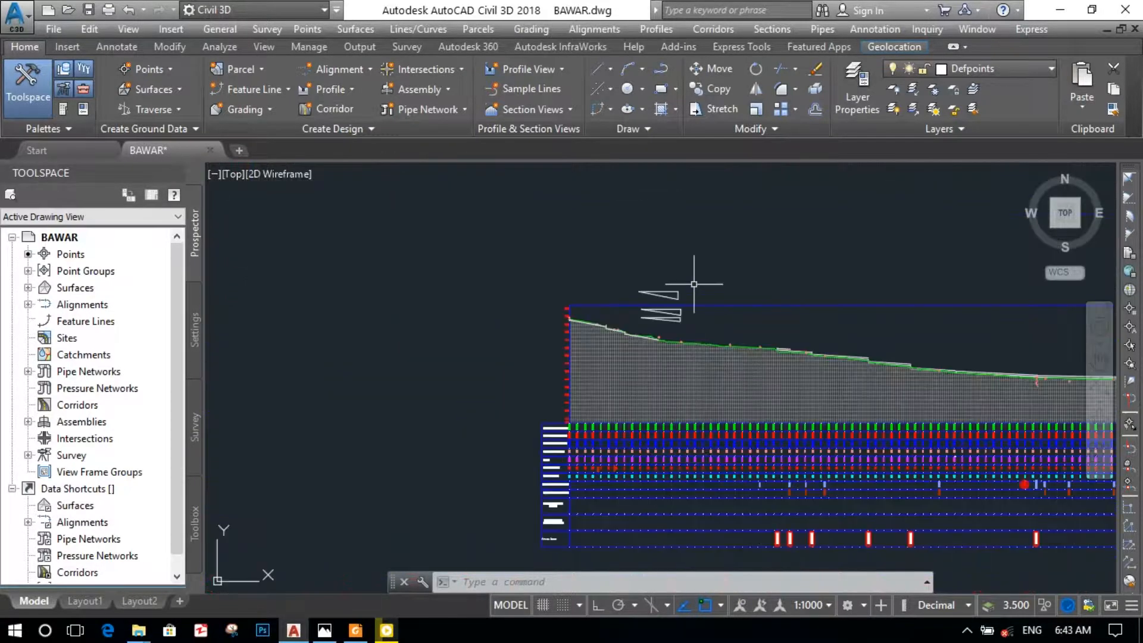
{"action": "scroll", "coordinate": [694, 284], "scroll_direction": "up", "scroll_amount": 5}
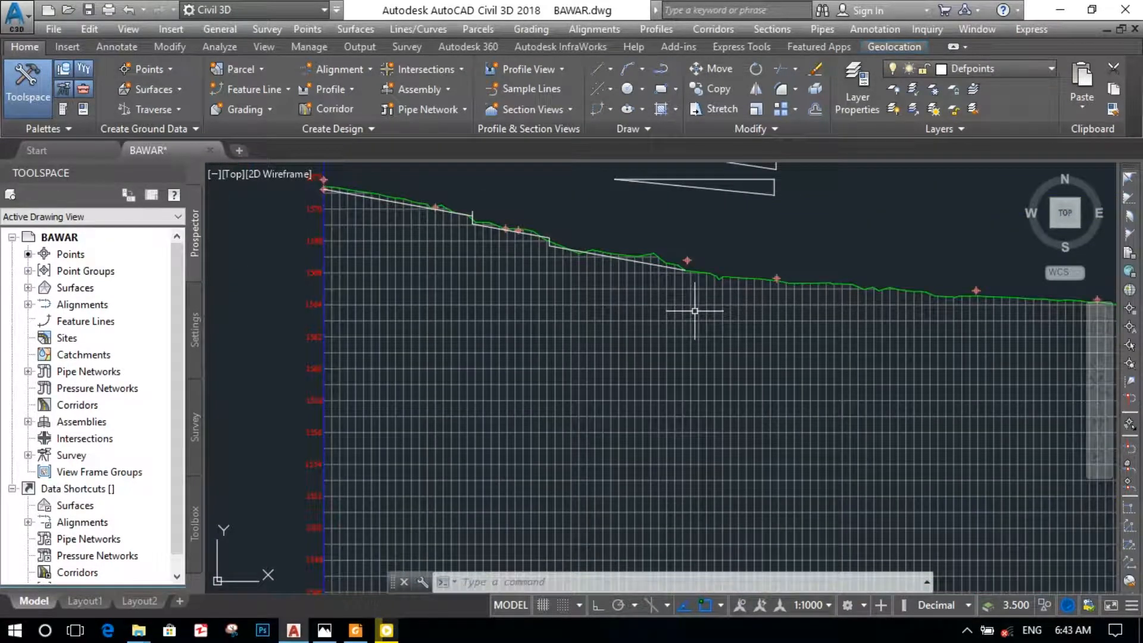
Draw a vertical construction line through the centre of the circle marker just past the slope line's downstream end
{"action": "mouse_move", "coordinate": [516, 314]}
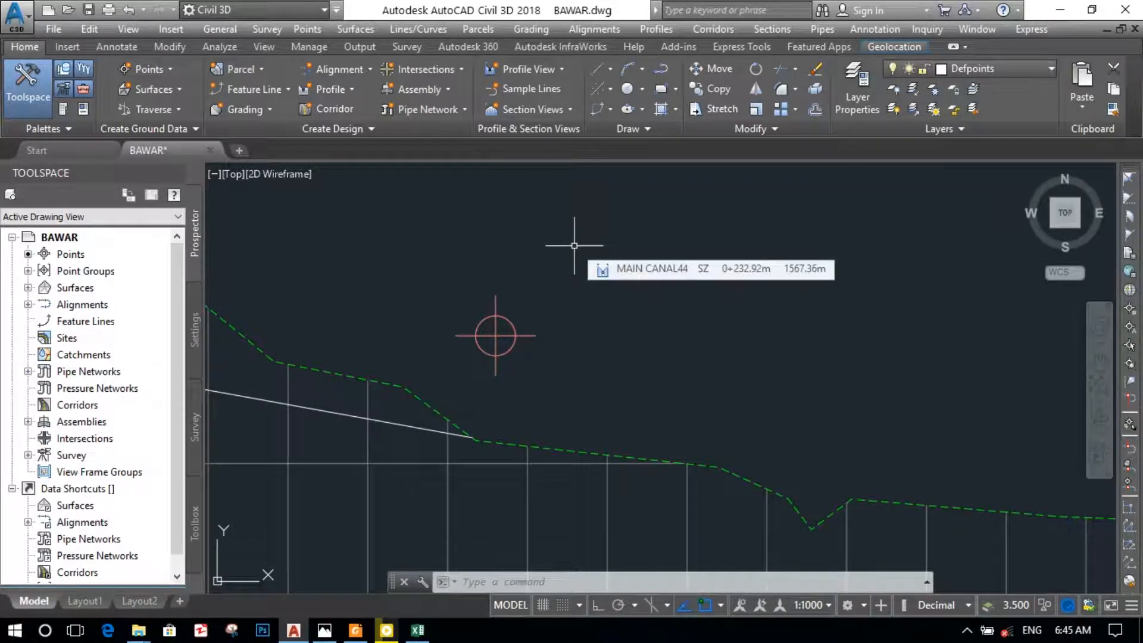
{"action": "type", "text": "xl"}
{"action": "key", "text": "Return"}
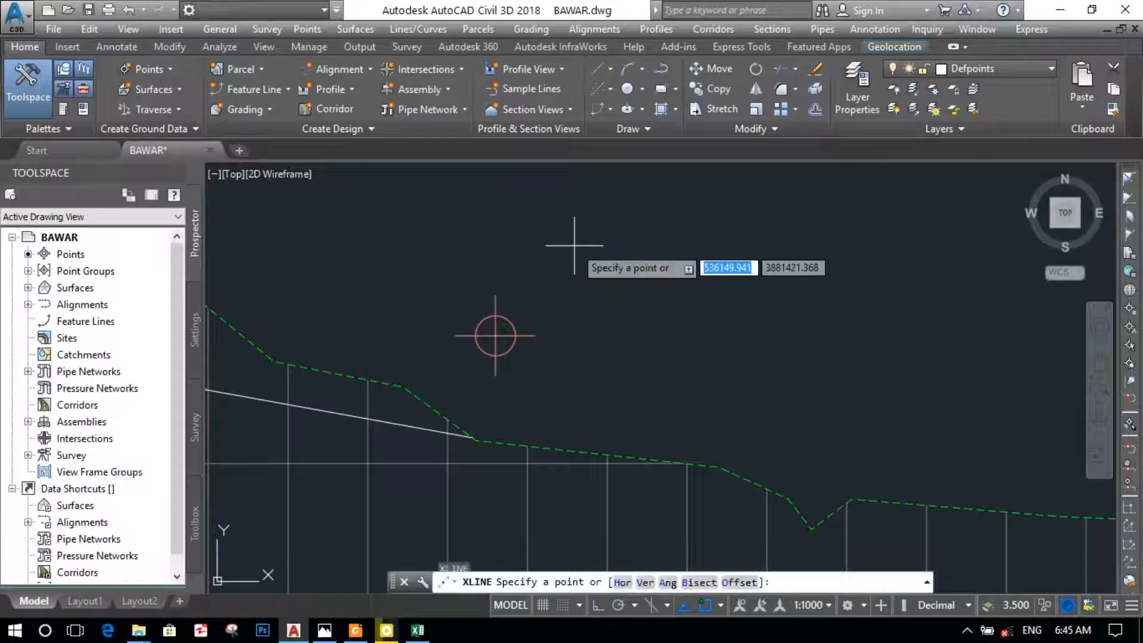
{"action": "type", "text": "v"}
{"action": "key", "text": "Return"}
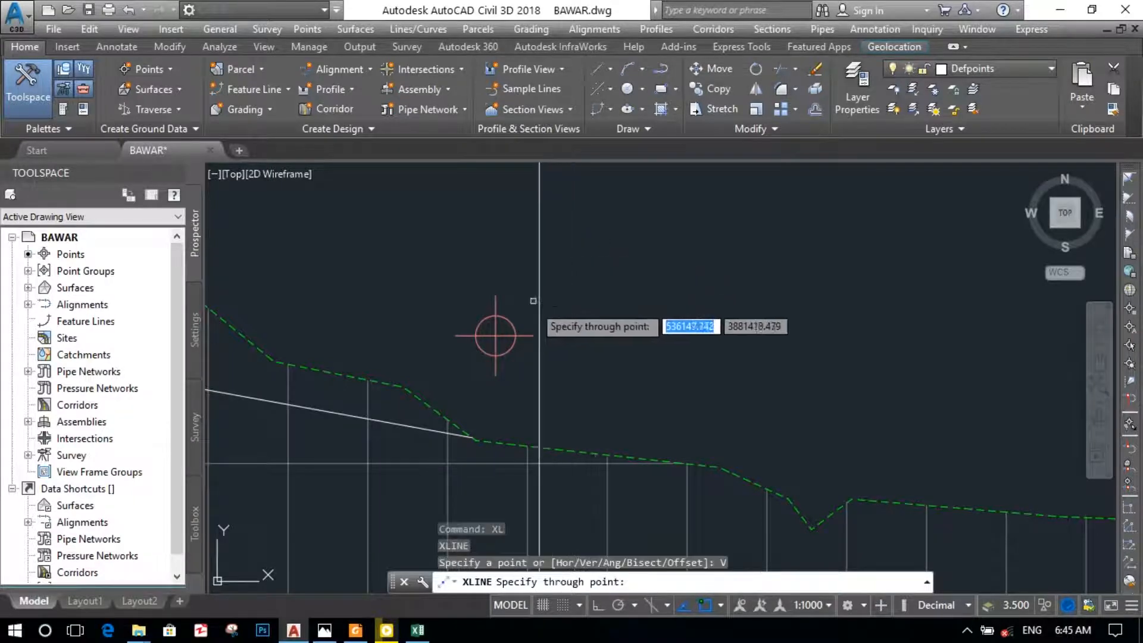
{"action": "left_click", "coordinate": [496, 335]}
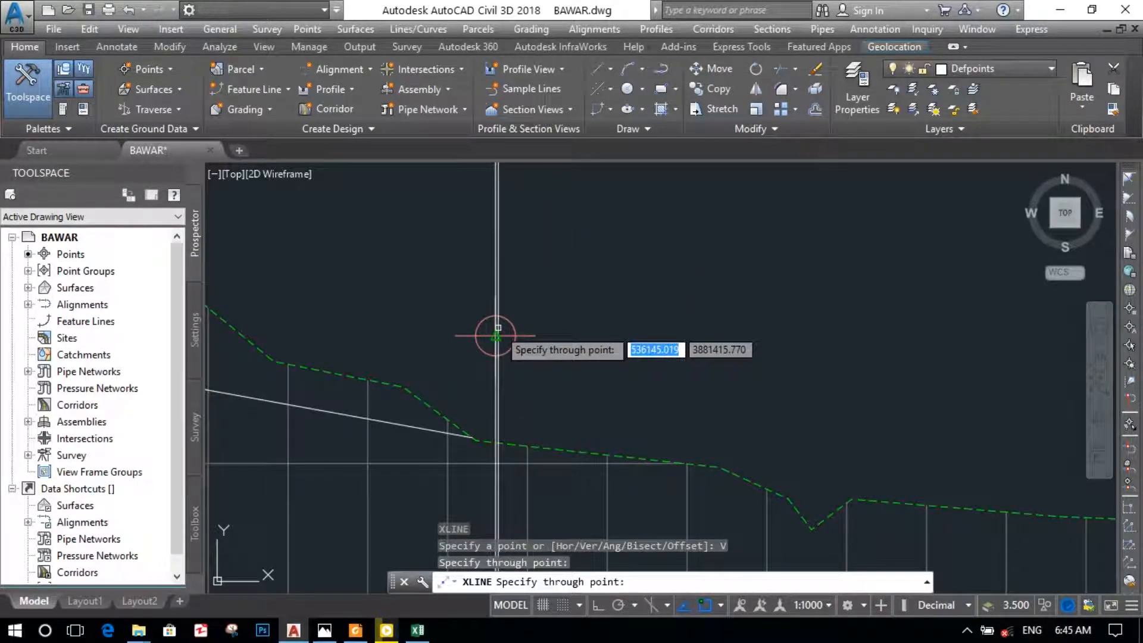
{"action": "key", "text": "Return"}
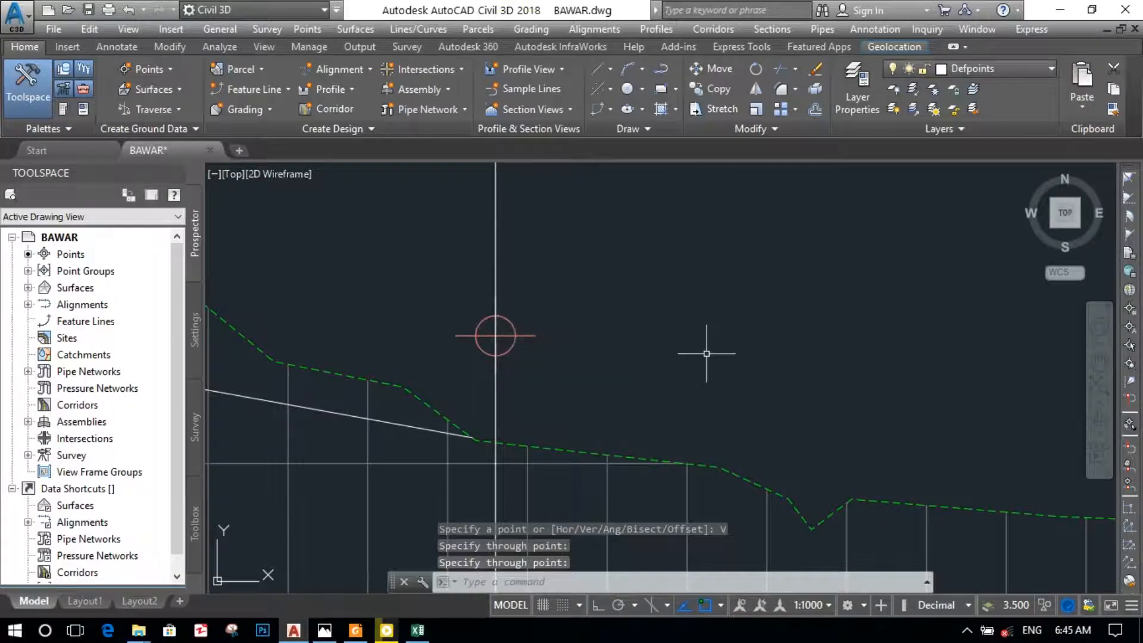
Follow the vertical construction line down to the data bands to read the circle marker's station
{"action": "scroll", "coordinate": [707, 354], "scroll_direction": "down", "scroll_amount": 8}
{"action": "mouse_move", "coordinate": [622, 445]}
{"action": "middle_mouse_down"}
{"action": "mouse_move", "coordinate": [648, 448]}
{"action": "mouse_move", "coordinate": [600, 131]}
{"action": "middle_mouse_up"}
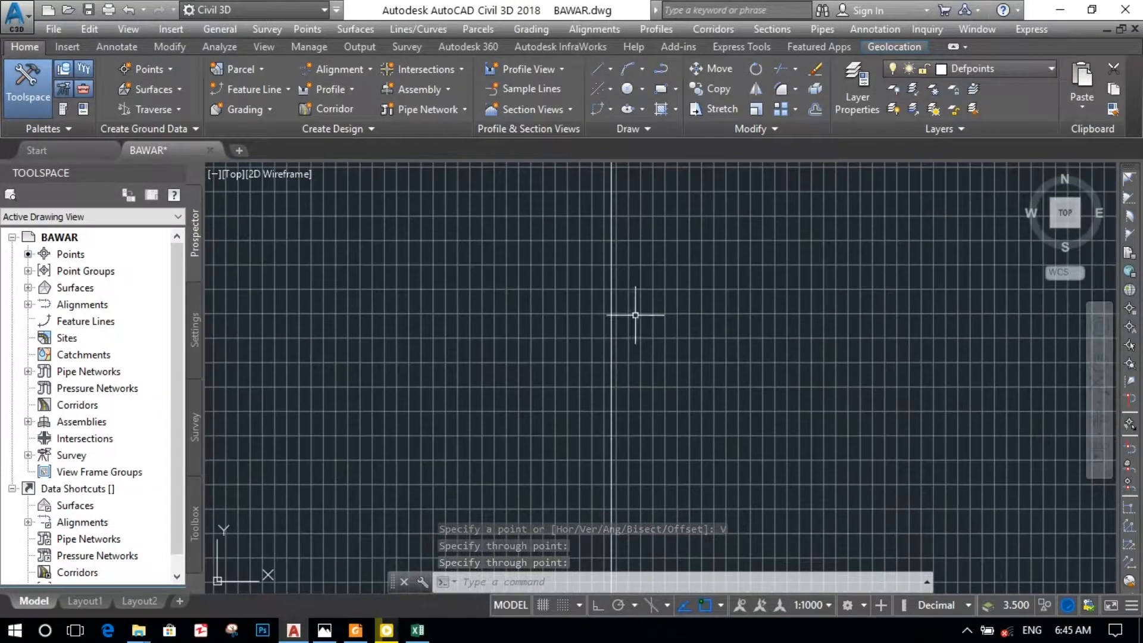
{"action": "scroll", "coordinate": [635, 315], "scroll_direction": "down", "scroll_amount": 3}
{"action": "scroll", "coordinate": [658, 388], "scroll_direction": "up", "scroll_amount": 8}
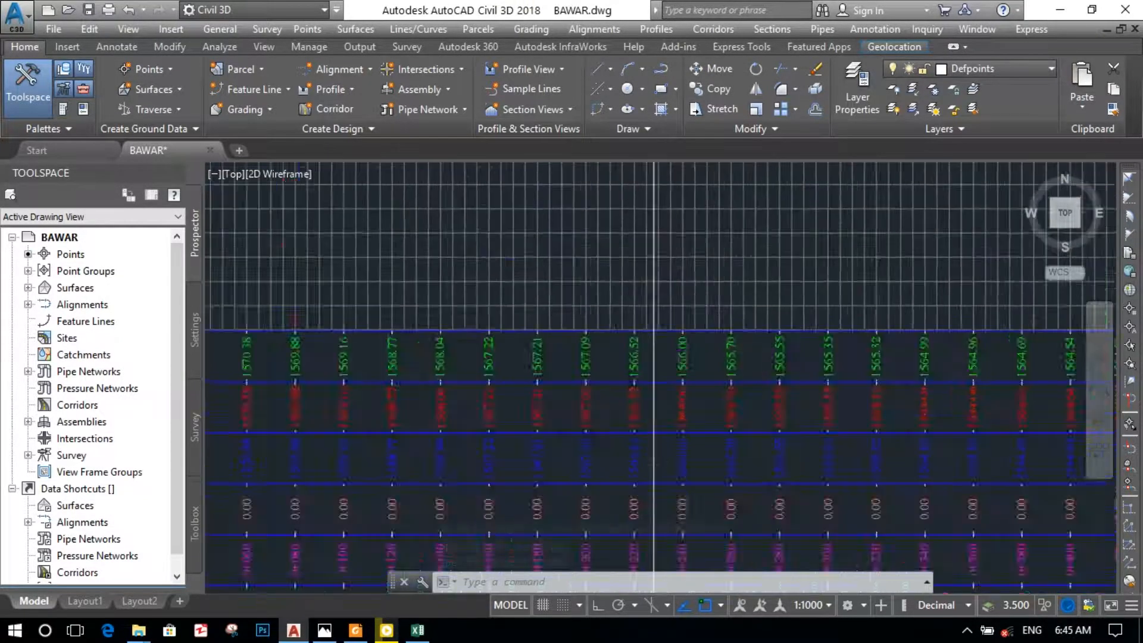
{"action": "scroll", "coordinate": [633, 462], "scroll_direction": "up", "scroll_amount": 2}
{"action": "middle_click_drag", "start_coordinate": [633, 462], "coordinate": [606, 215]}
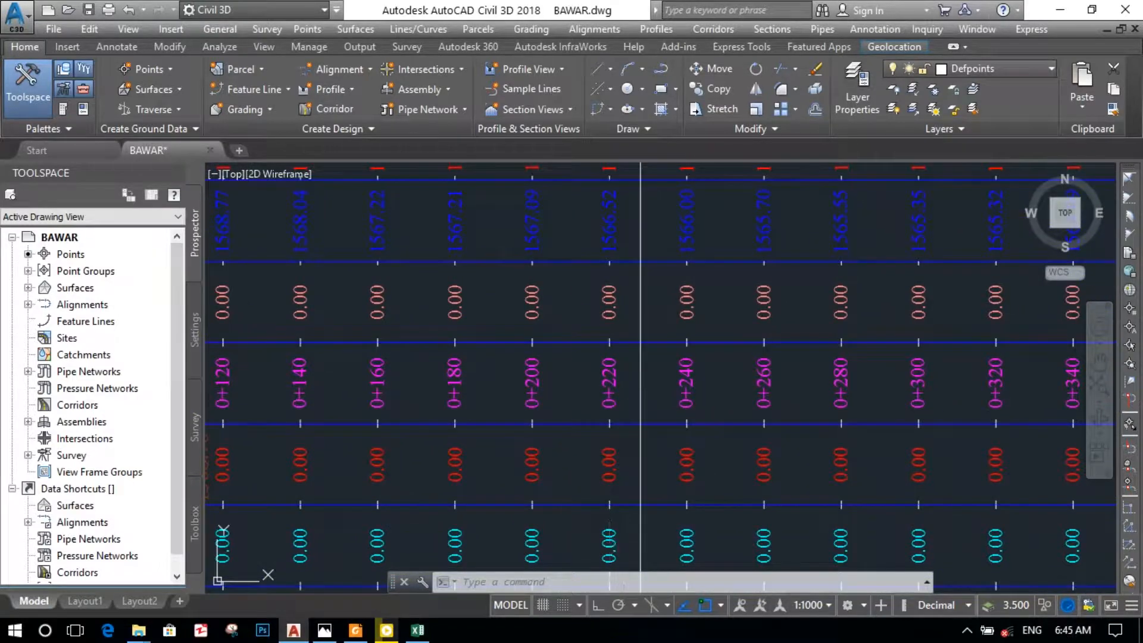
{"action": "mouse_move", "coordinate": [609, 548]}
{"action": "middle_mouse_down"}
{"action": "mouse_move", "coordinate": [569, 302]}
{"action": "mouse_move", "coordinate": [586, 567]}
{"action": "mouse_move", "coordinate": [576, 580]}
{"action": "middle_mouse_up"}
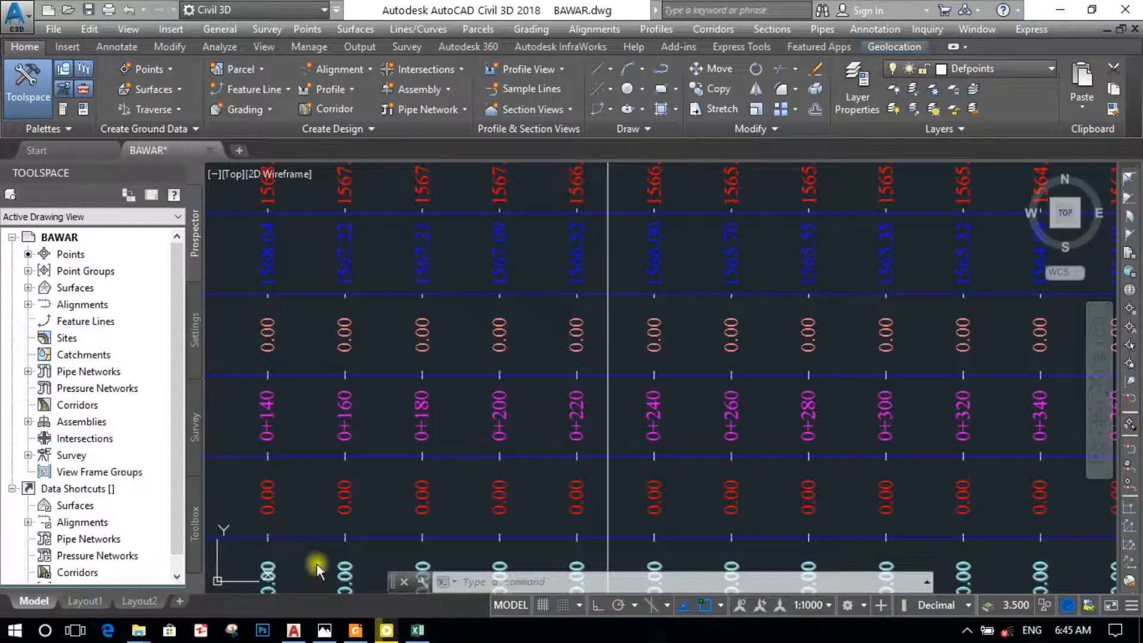
Look up TO-NO 4's H.F.E and station in the TRO&HFE data workbook in Excel, and return to its circle marker on the Civil 3D profile
{"action": "mouse_move", "coordinate": [418, 635]}
{"action": "left_click", "coordinate": [409, 596]}
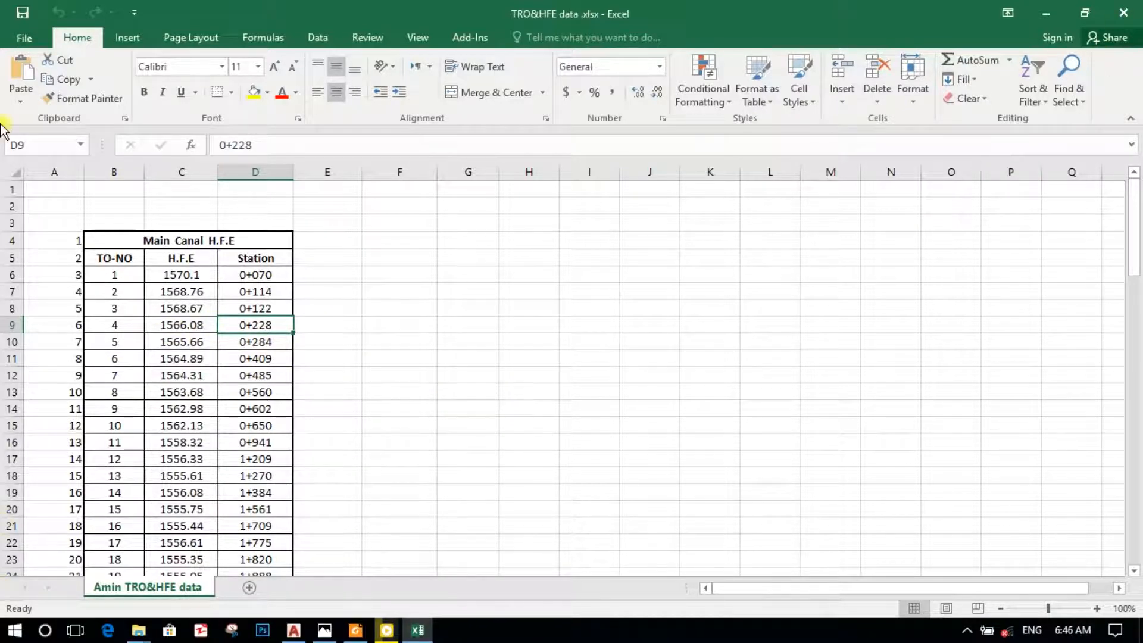
{"action": "left_click", "coordinate": [1046, 13]}
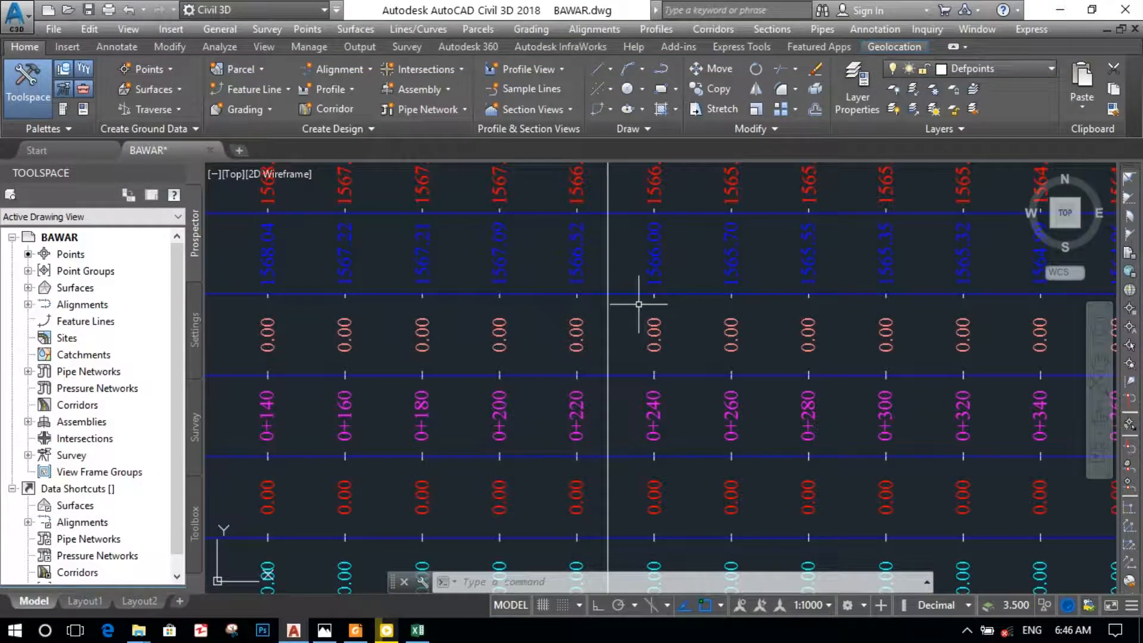
{"action": "scroll", "coordinate": [811, 331], "scroll_direction": "down", "scroll_amount": 5}
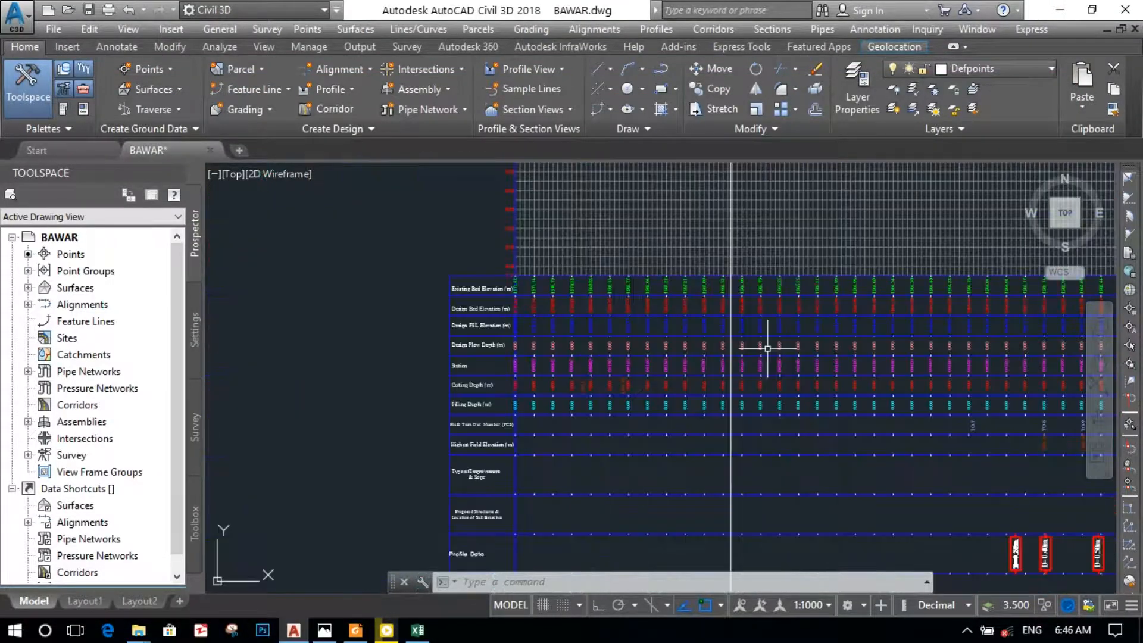
{"action": "scroll", "coordinate": [765, 354], "scroll_direction": "down", "scroll_amount": 2}
{"action": "middle_click_drag", "start_coordinate": [773, 374], "coordinate": [673, 497]}
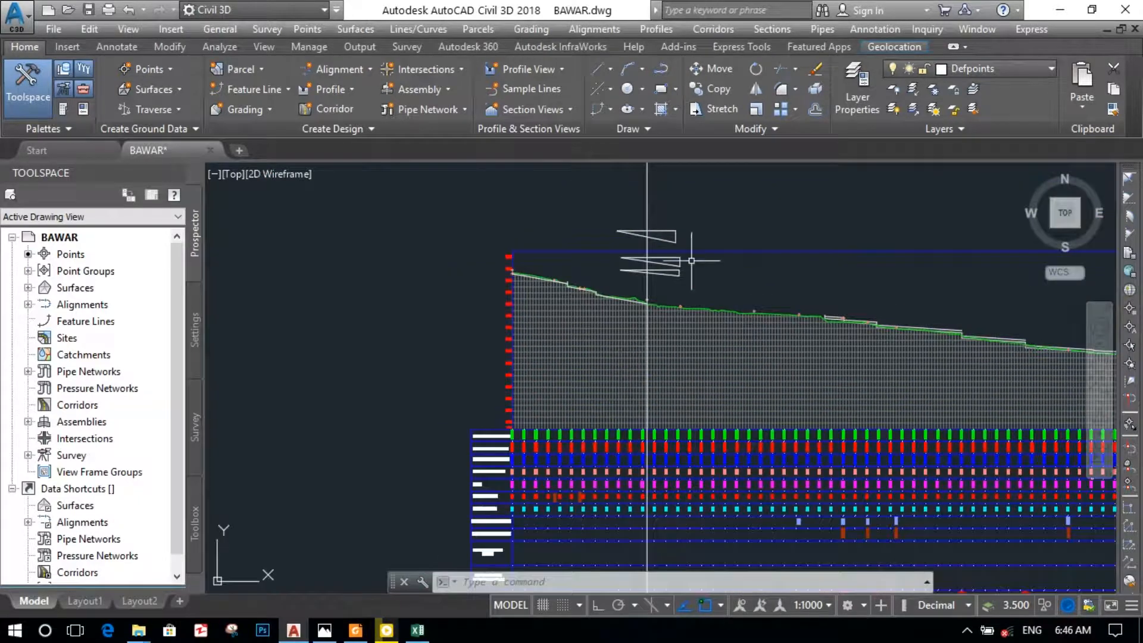
{"action": "scroll", "coordinate": [612, 333], "scroll_direction": "up", "scroll_amount": 2}
{"action": "scroll", "coordinate": [613, 333], "scroll_direction": "up", "scroll_amount": 3}
{"action": "middle_click_drag", "start_coordinate": [633, 288], "coordinate": [452, 502]}
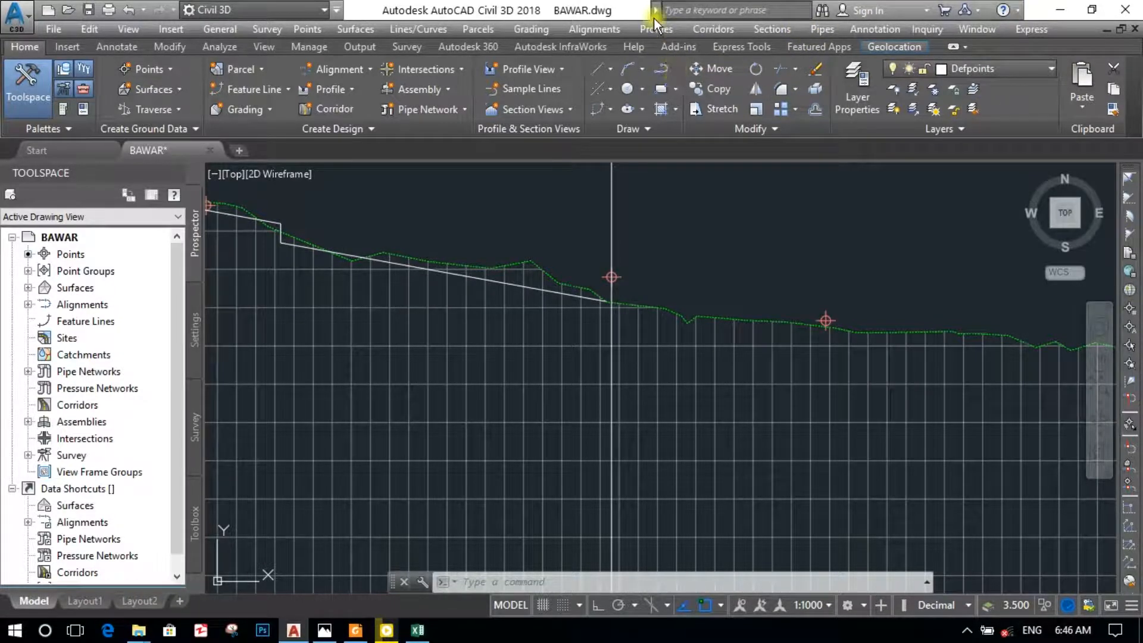
{"action": "key", "text": "Escape"}
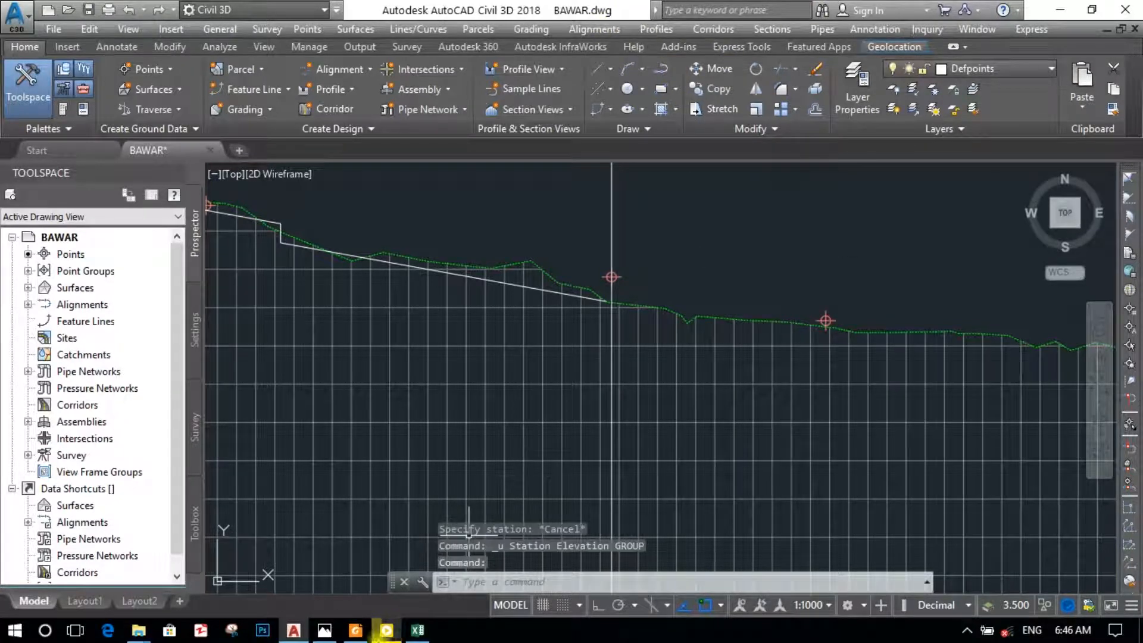
Add a station elevation label on the profile view where the vertical construction line stands, at station 0+228 and elevation 1568.08
{"action": "mouse_move", "coordinate": [408, 602]}
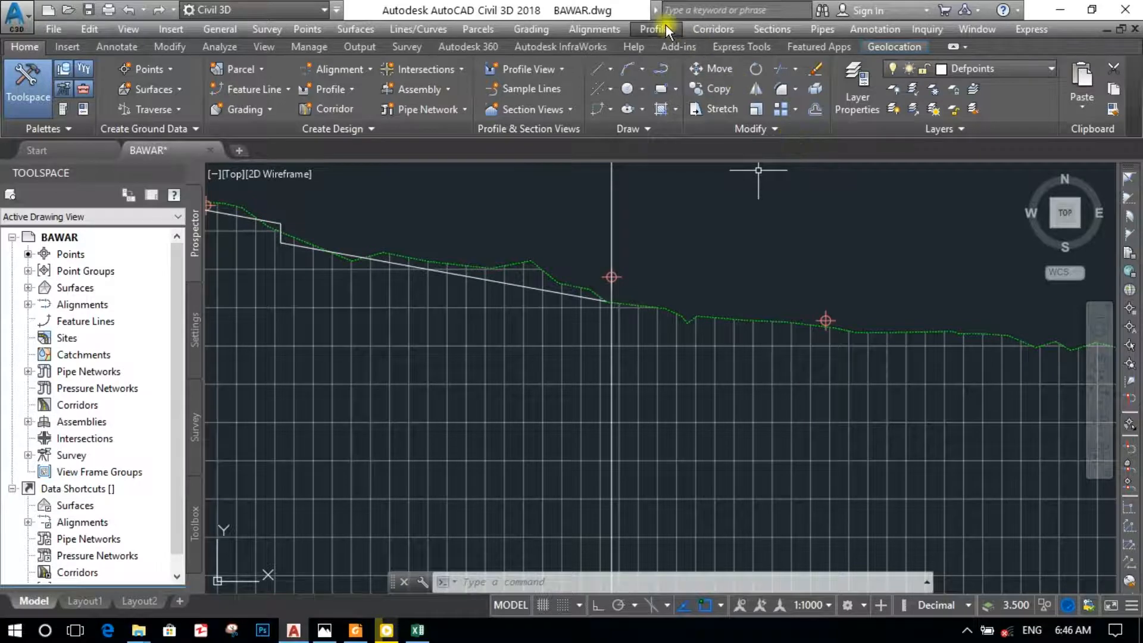
{"action": "left_click", "coordinate": [665, 25]}
{"action": "mouse_move", "coordinate": [694, 241]}
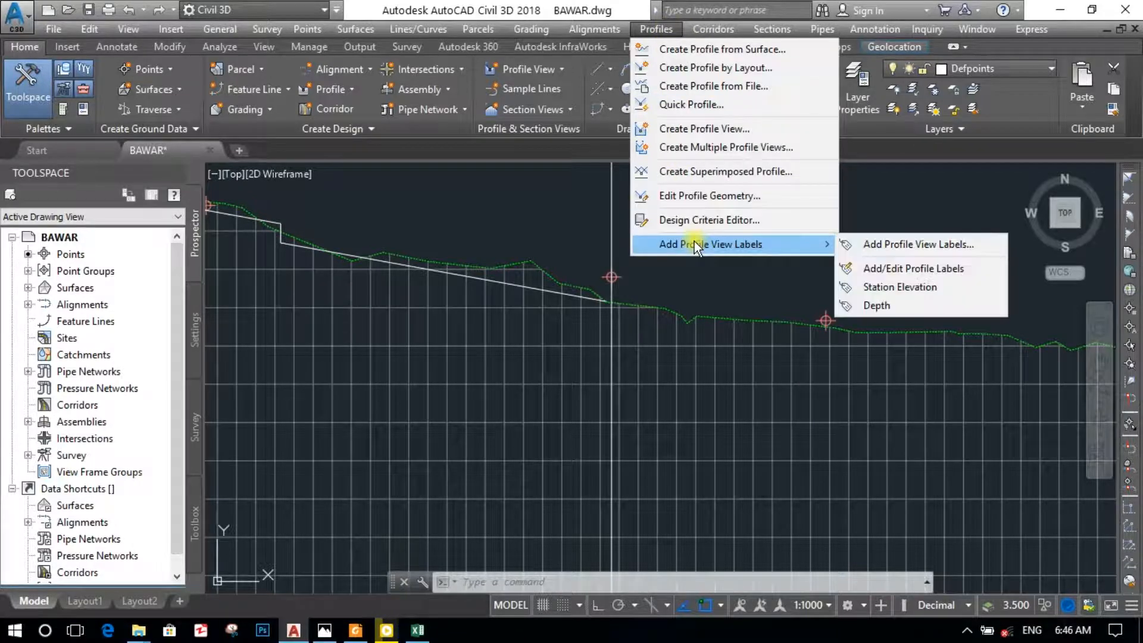
{"action": "left_click", "coordinate": [894, 289]}
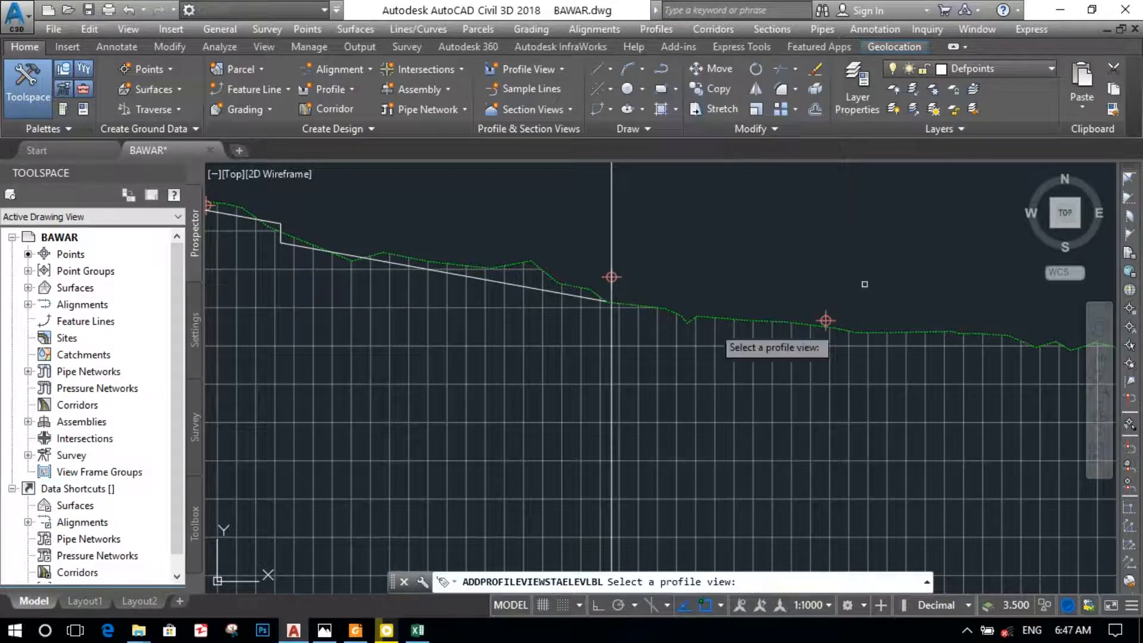
{"action": "left_click", "coordinate": [583, 386]}
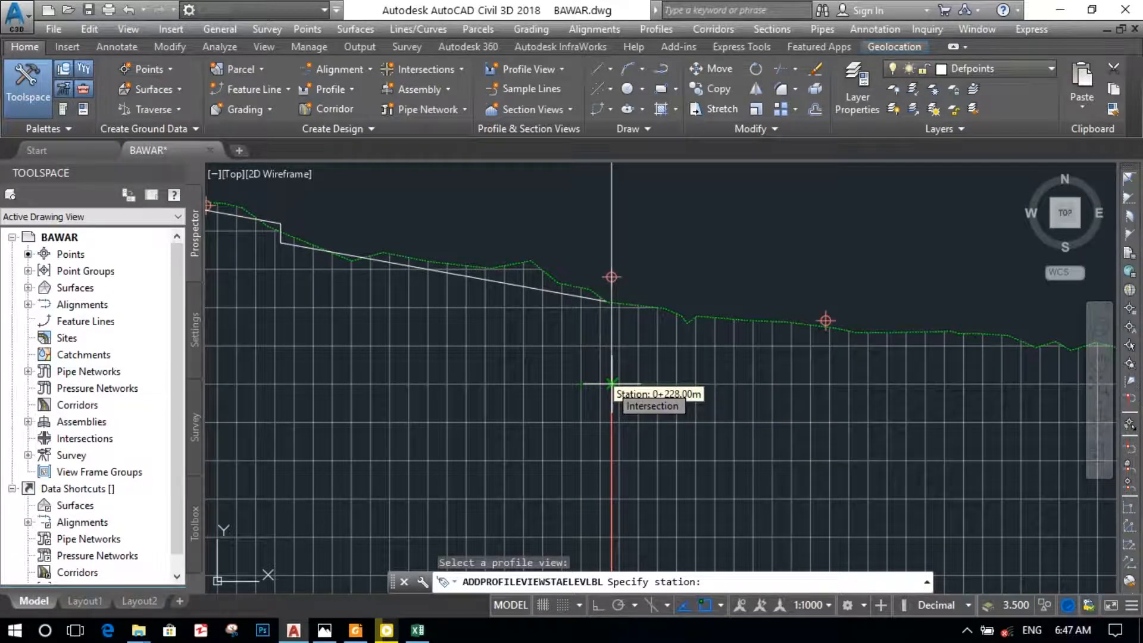
{"action": "left_click", "coordinate": [611, 383]}
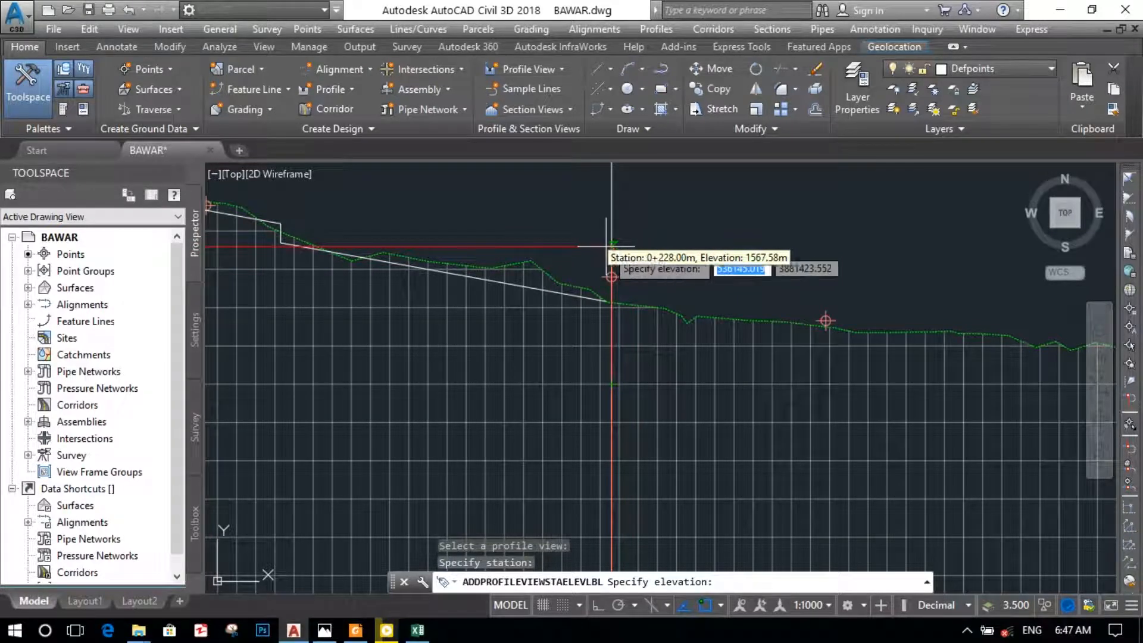
{"action": "type", "text": "1568"}
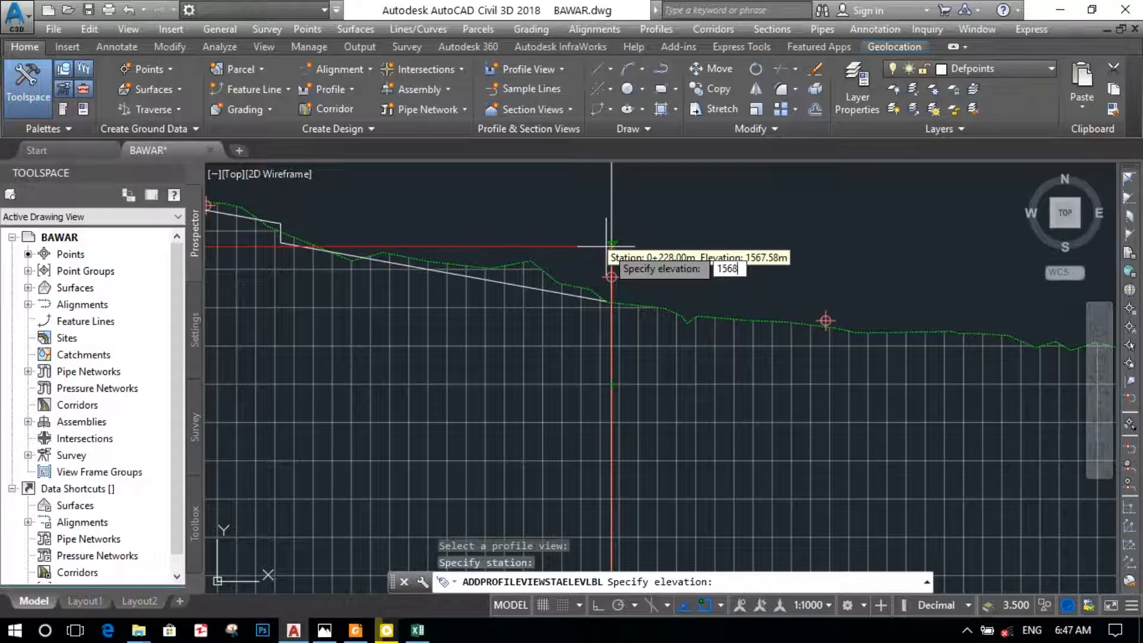
{"action": "type", "text": ".08"}
{"action": "key", "text": "Return"}
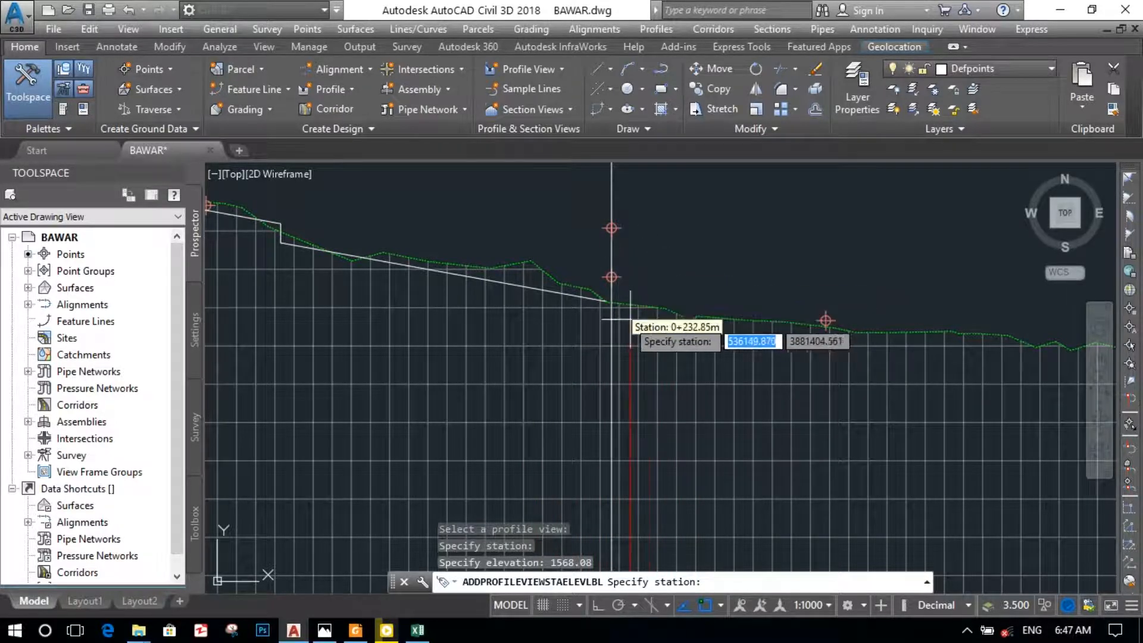
Place another station elevation label on the construction line at station 0+228 with elevation 1566.08, and end the labelling
{"action": "mouse_move", "coordinate": [418, 630]}
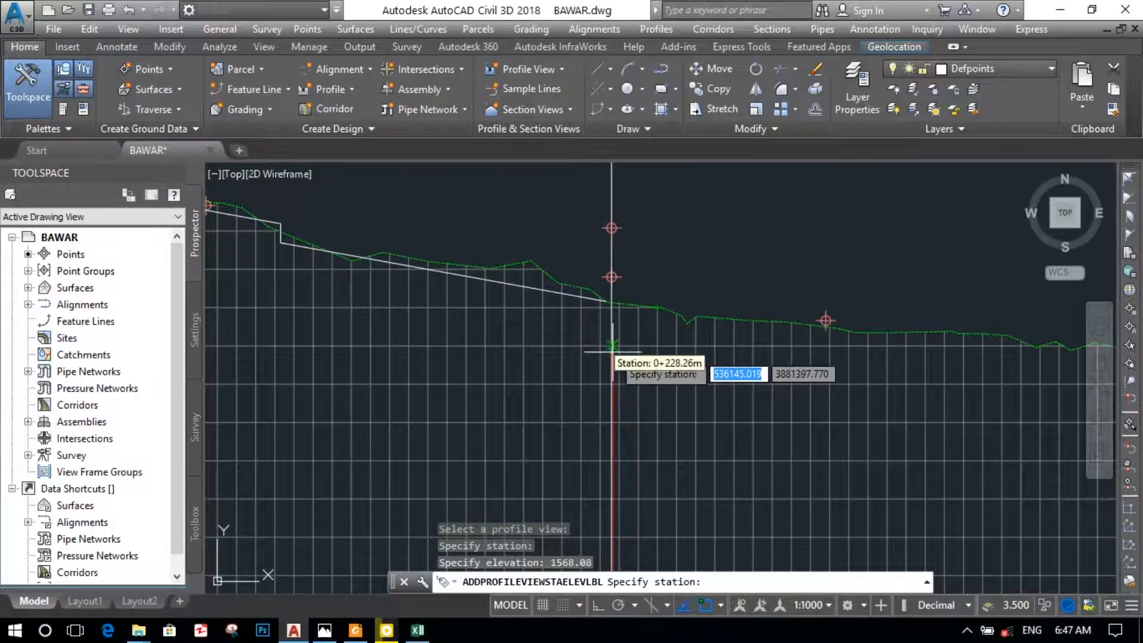
{"action": "left_click", "coordinate": [612, 346]}
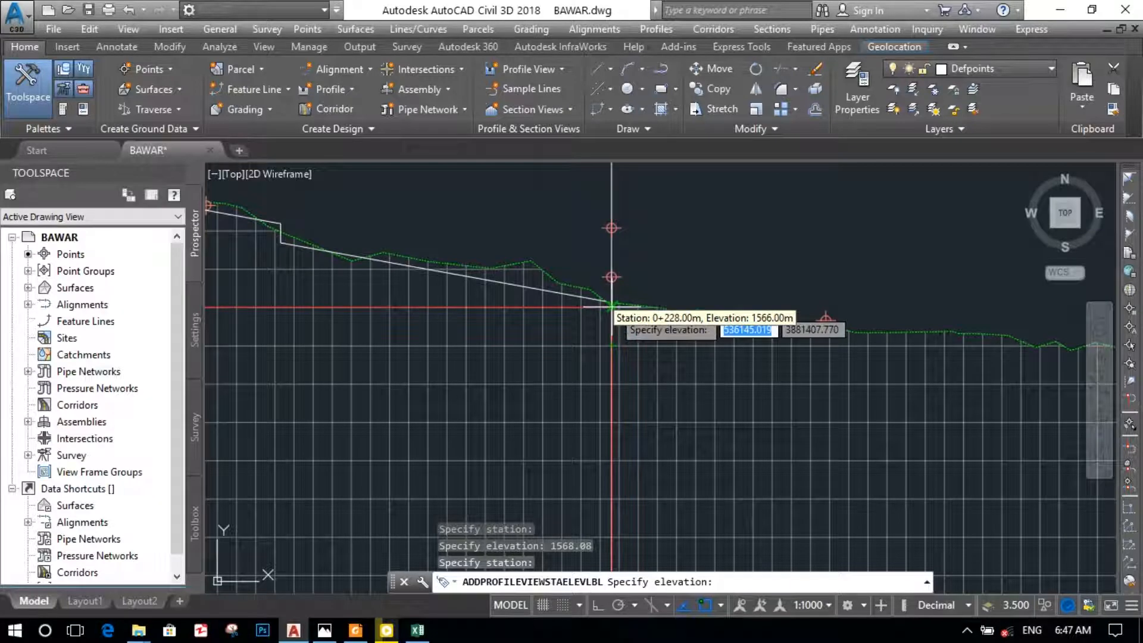
{"action": "type", "text": "1566"}
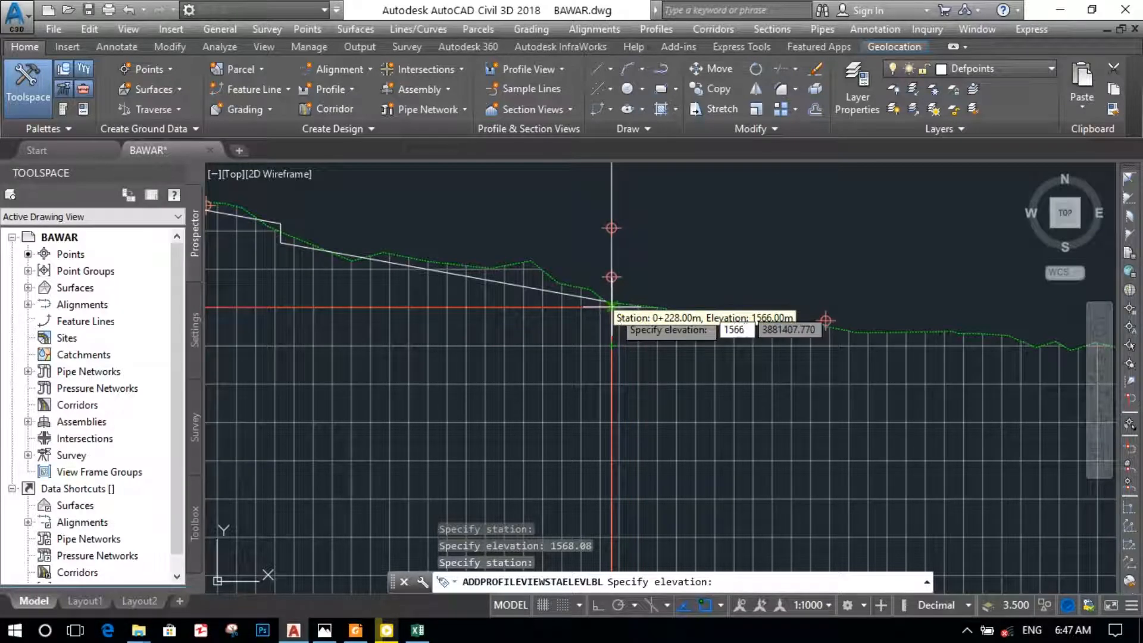
{"action": "type", "text": ".08"}
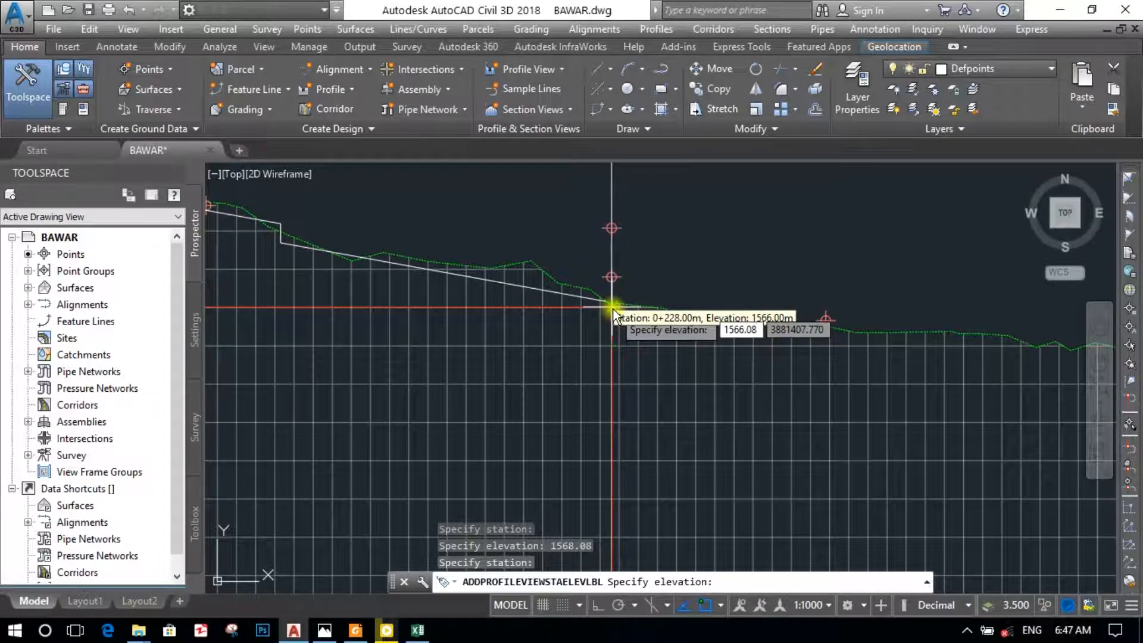
{"action": "key", "text": "Return"}
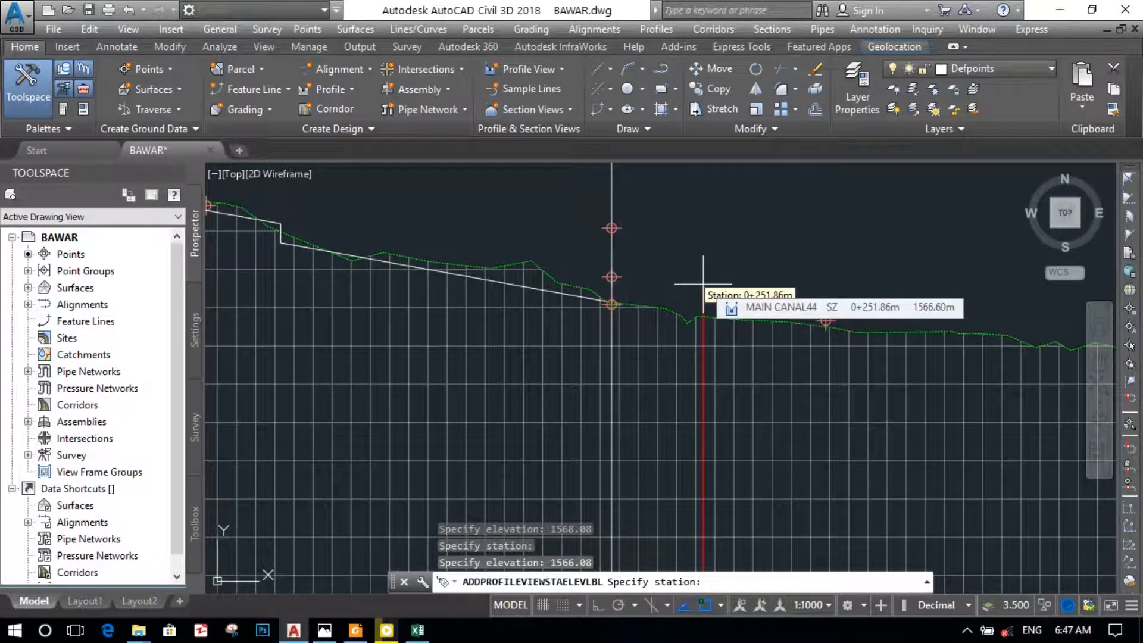
{"action": "key", "text": "Return"}
Delete the topmost label marker at elevation 1568.08 and the vertical construction line at station 0+228
{"action": "left_click", "coordinate": [584, 211]}
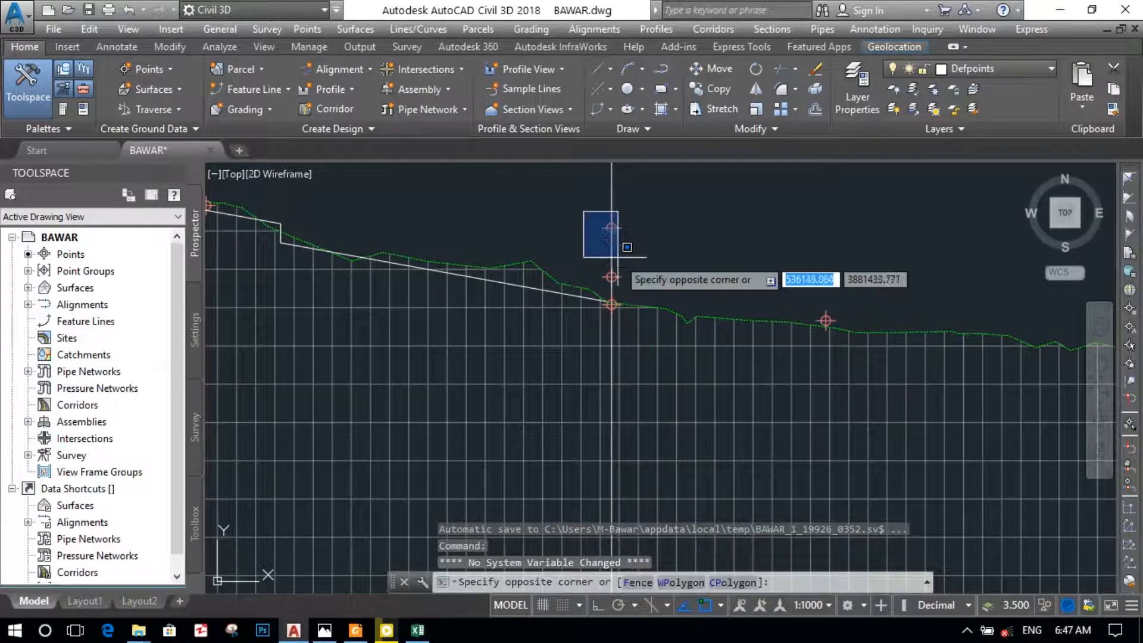
{"action": "left_click", "coordinate": [641, 284]}
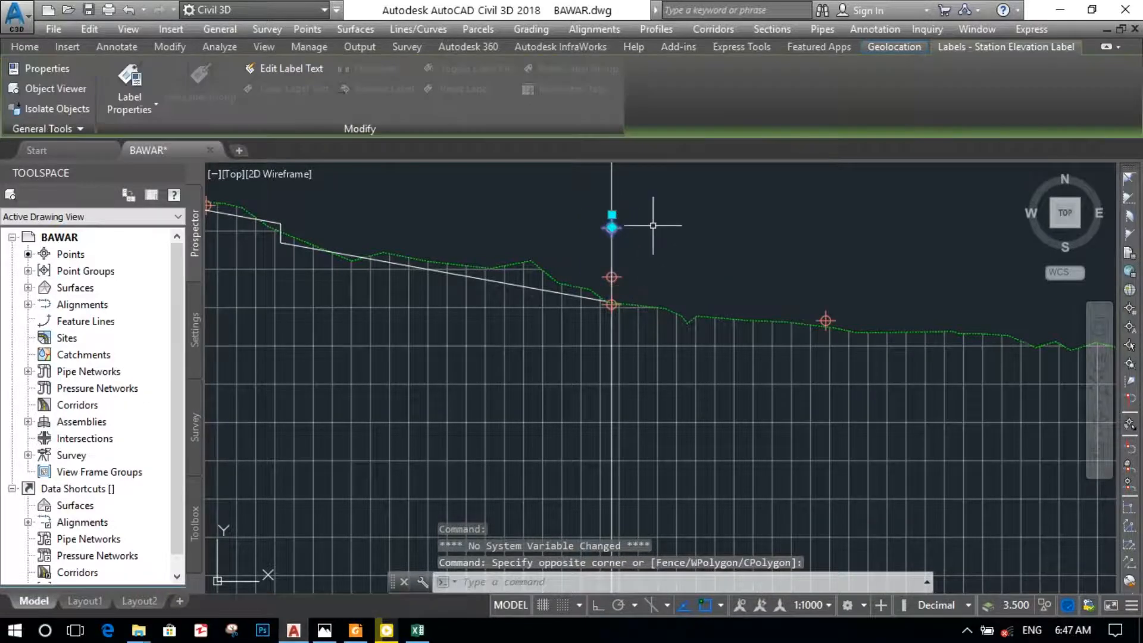
{"action": "key", "text": "Delete"}
{"action": "left_click", "coordinate": [625, 238]}
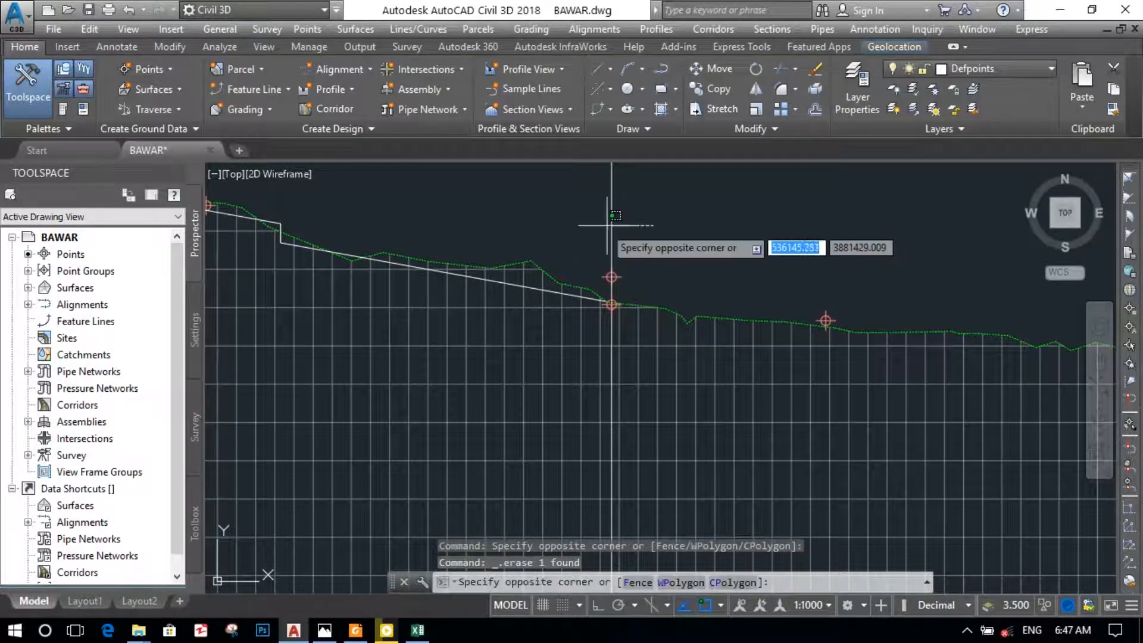
{"action": "left_click", "coordinate": [596, 223]}
{"action": "key", "text": "Delete"}
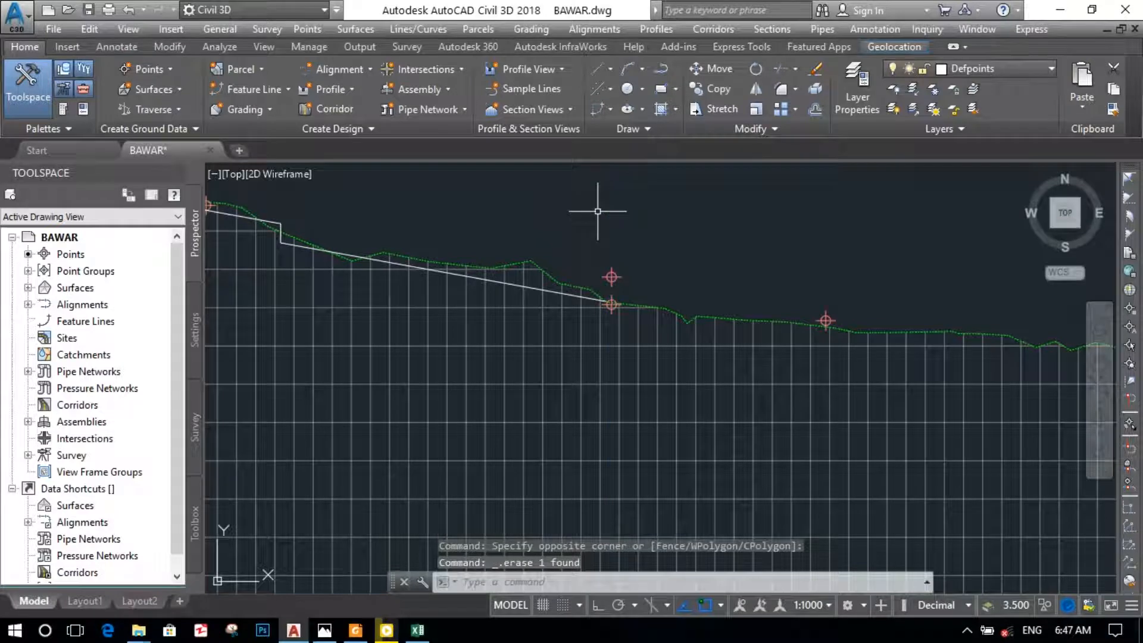
Erase the station elevation label floating above the lower end of the sloped design line
{"action": "left_click", "coordinate": [613, 278]}
{"action": "mouse_move", "coordinate": [613, 279]}
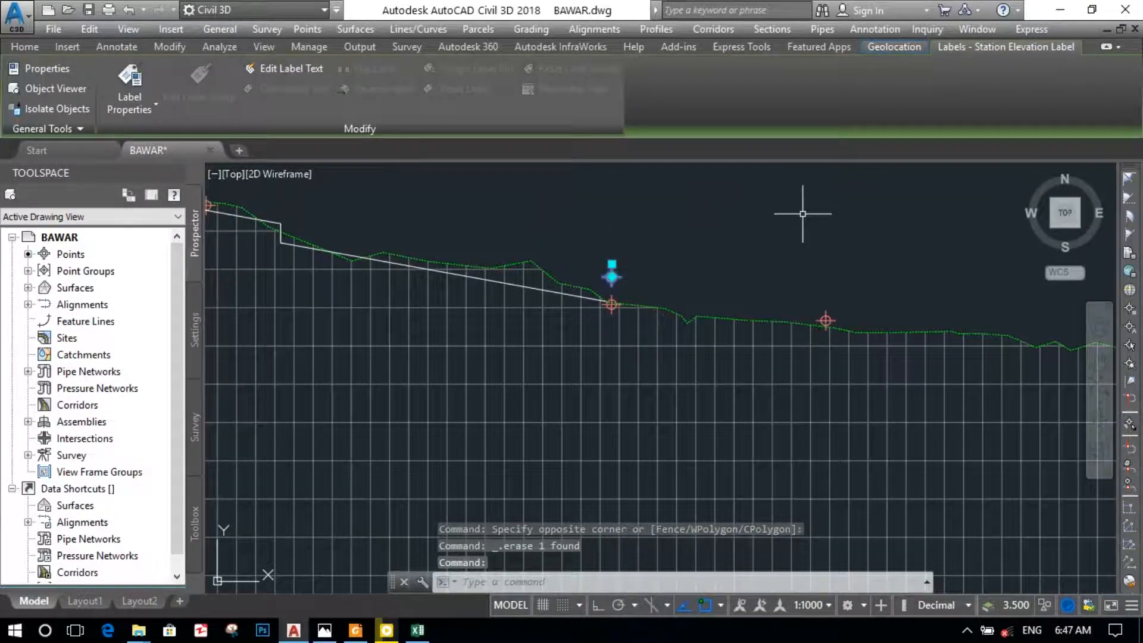
{"action": "key", "text": "Escape"}
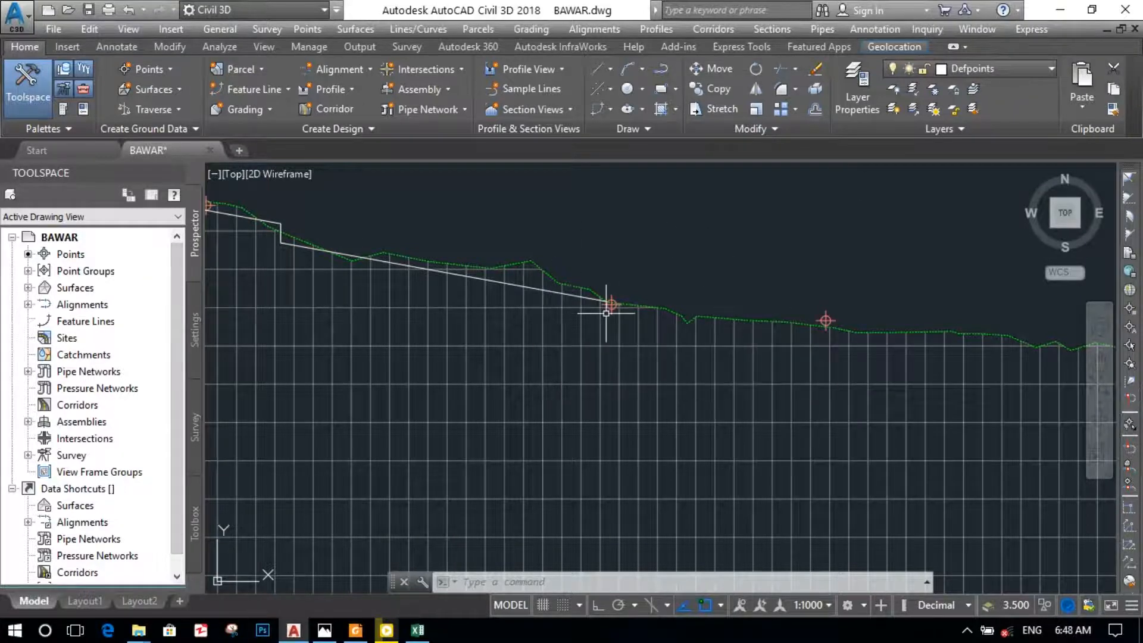
Extend the lower end of the sloped design line past the marker to the dip in the ground profile
{"action": "scroll", "coordinate": [619, 314], "scroll_direction": "up", "scroll_amount": 4}
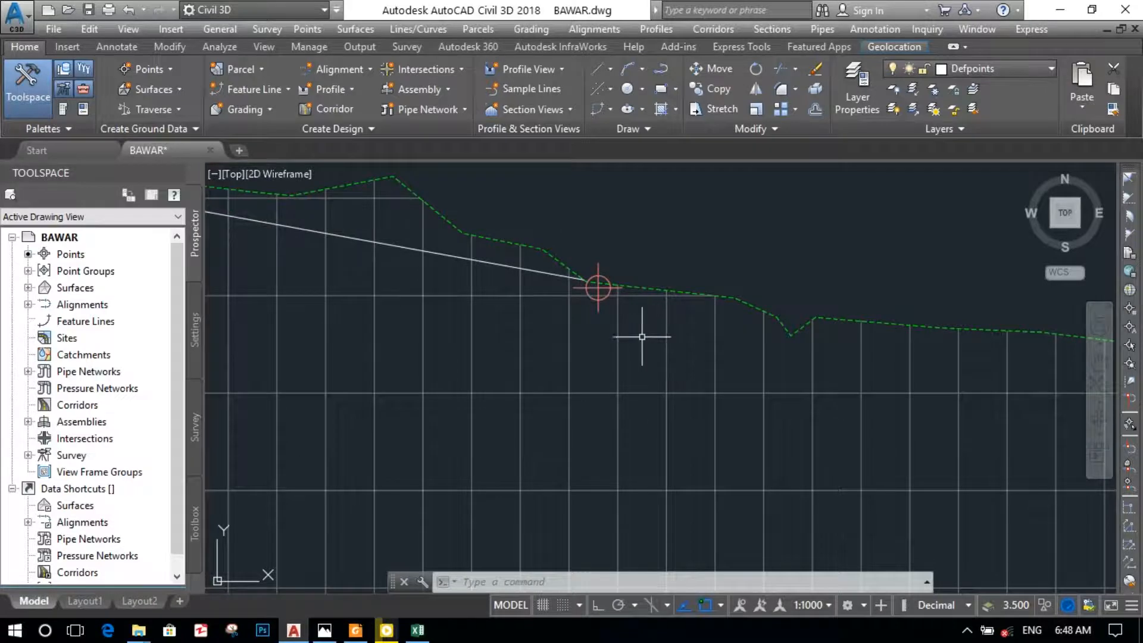
{"action": "middle_click_drag", "start_coordinate": [641, 337], "coordinate": [582, 414]}
{"action": "scroll", "coordinate": [811, 401], "scroll_direction": "down", "scroll_amount": 2}
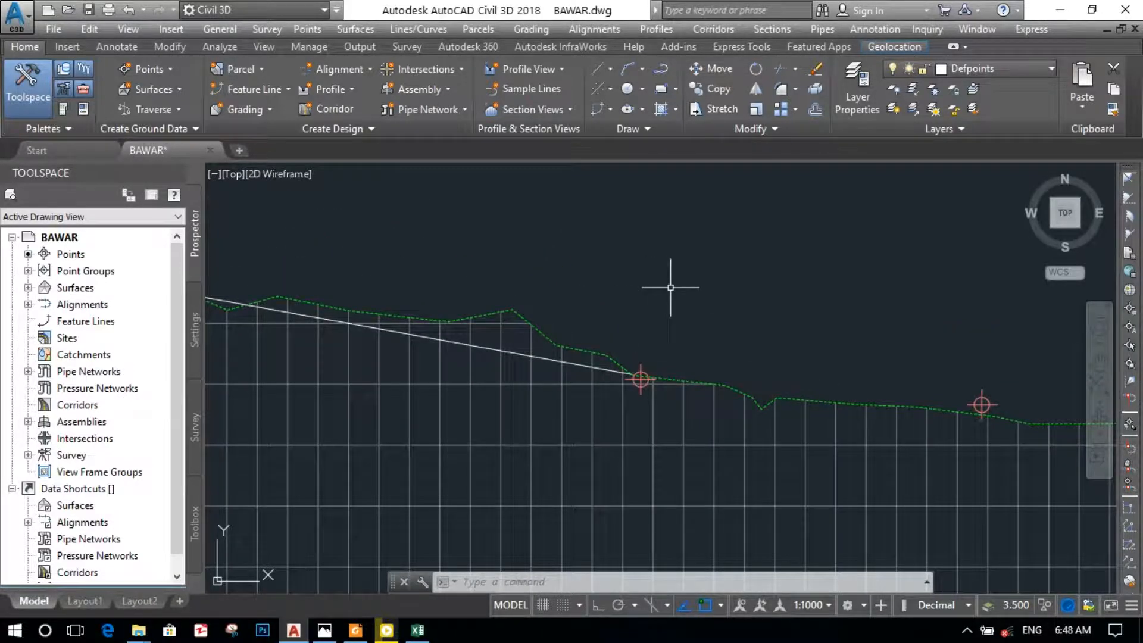
{"action": "type", "text": "e"}
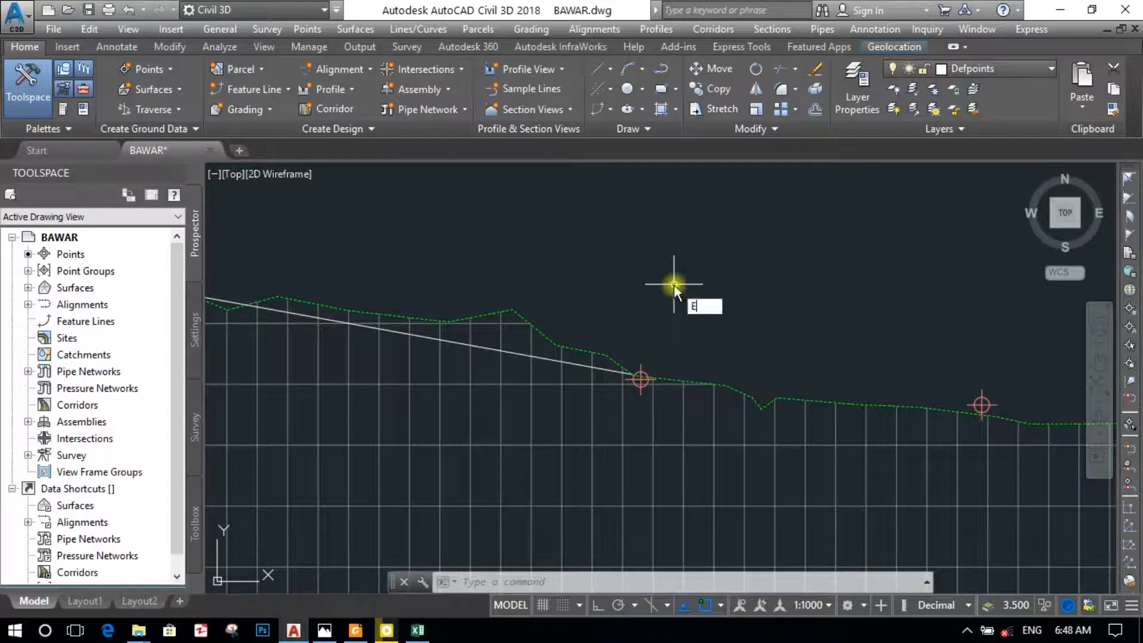
{"action": "key", "text": "Return"}
{"action": "key", "text": "Return"}
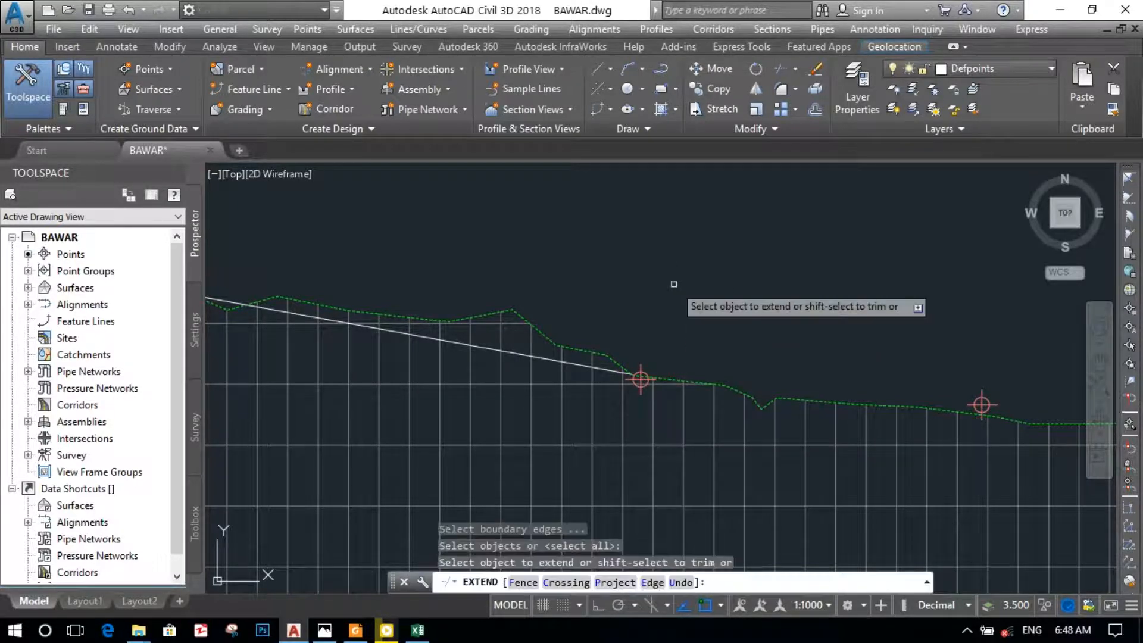
{"action": "left_click", "coordinate": [580, 368]}
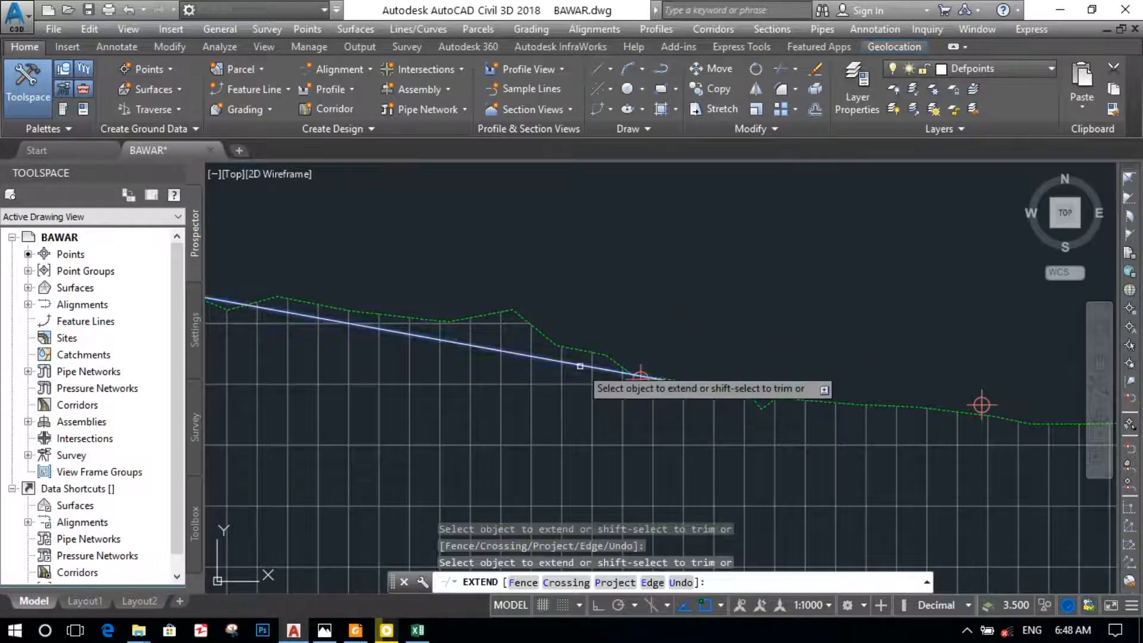
{"action": "left_click", "coordinate": [631, 376]}
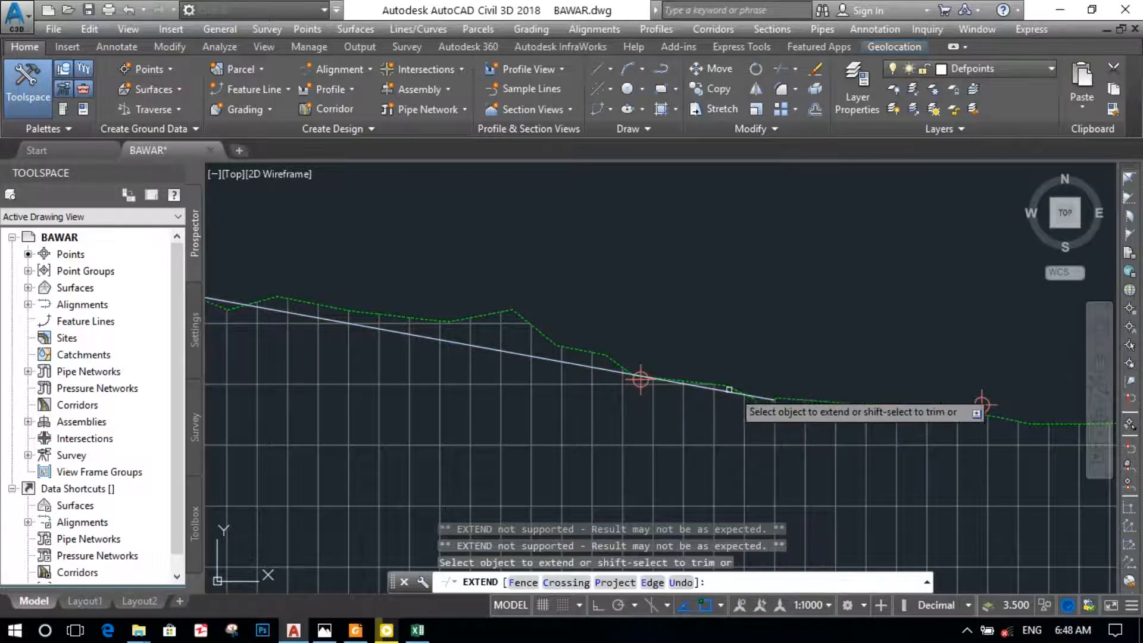
{"action": "left_click", "coordinate": [758, 398]}
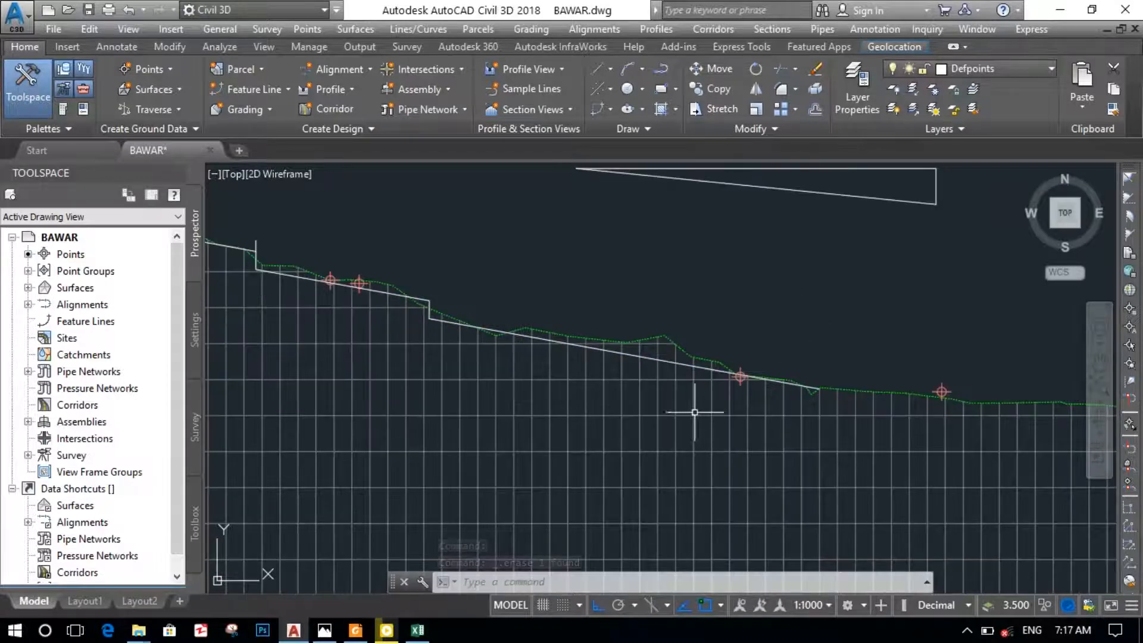
Draw a 3-unit vertical line upward from the lower end of the extended sloped line
{"action": "scroll", "coordinate": [679, 348], "scroll_direction": "up", "scroll_amount": 2}
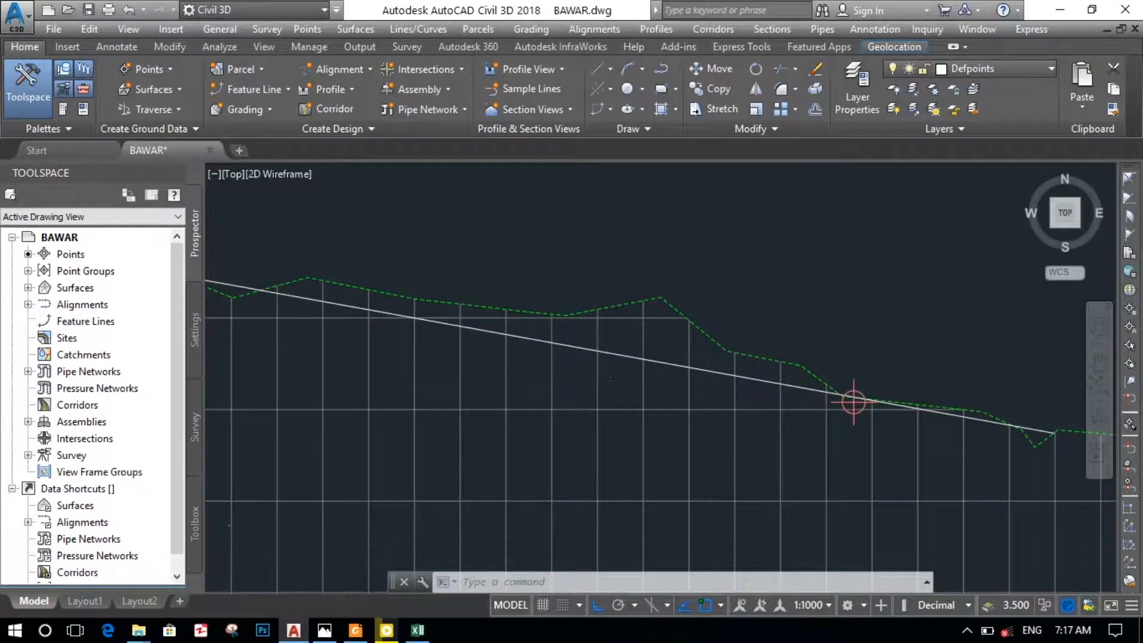
{"action": "scroll", "coordinate": [630, 369], "scroll_direction": "down", "scroll_amount": 3}
{"action": "scroll", "coordinate": [794, 391], "scroll_direction": "up", "scroll_amount": 2}
{"action": "scroll", "coordinate": [724, 357], "scroll_direction": "up", "scroll_amount": 1}
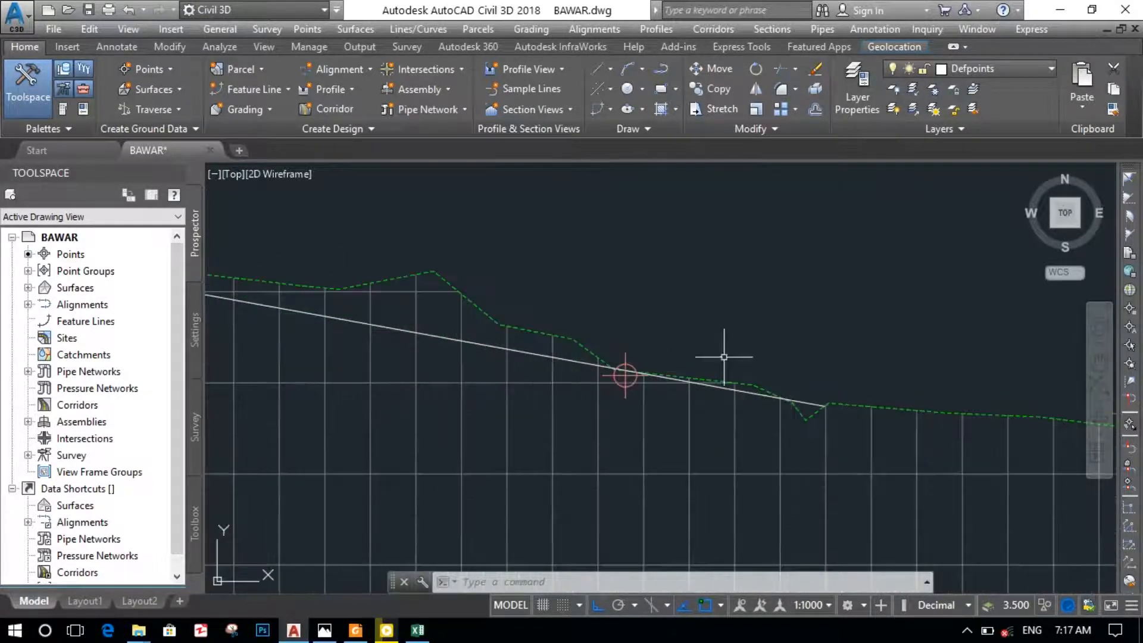
{"action": "scroll", "coordinate": [819, 366], "scroll_direction": "up", "scroll_amount": 2}
{"action": "scroll", "coordinate": [820, 366], "scroll_direction": "down", "scroll_amount": 2}
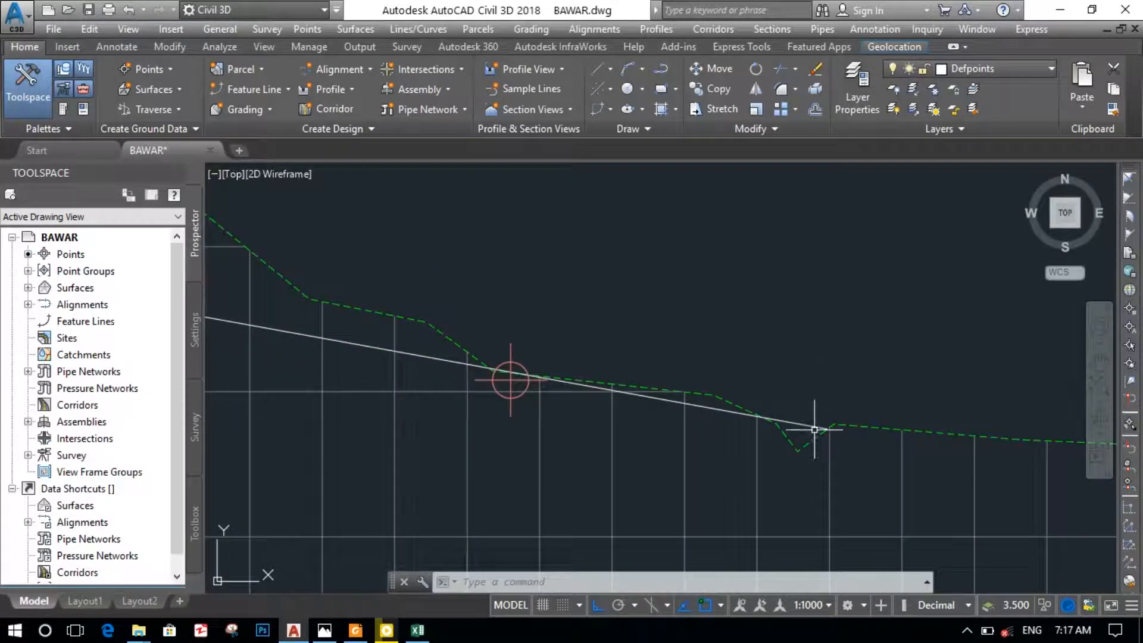
{"action": "mouse_move", "coordinate": [794, 369]}
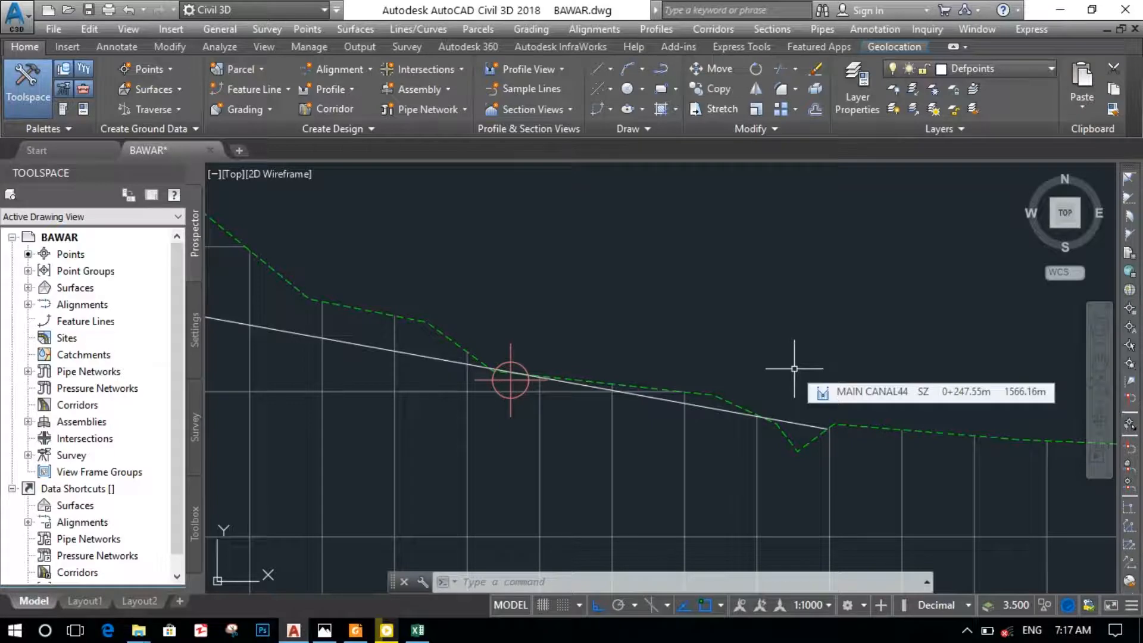
{"action": "type", "text": "l"}
{"action": "key", "text": "Return"}
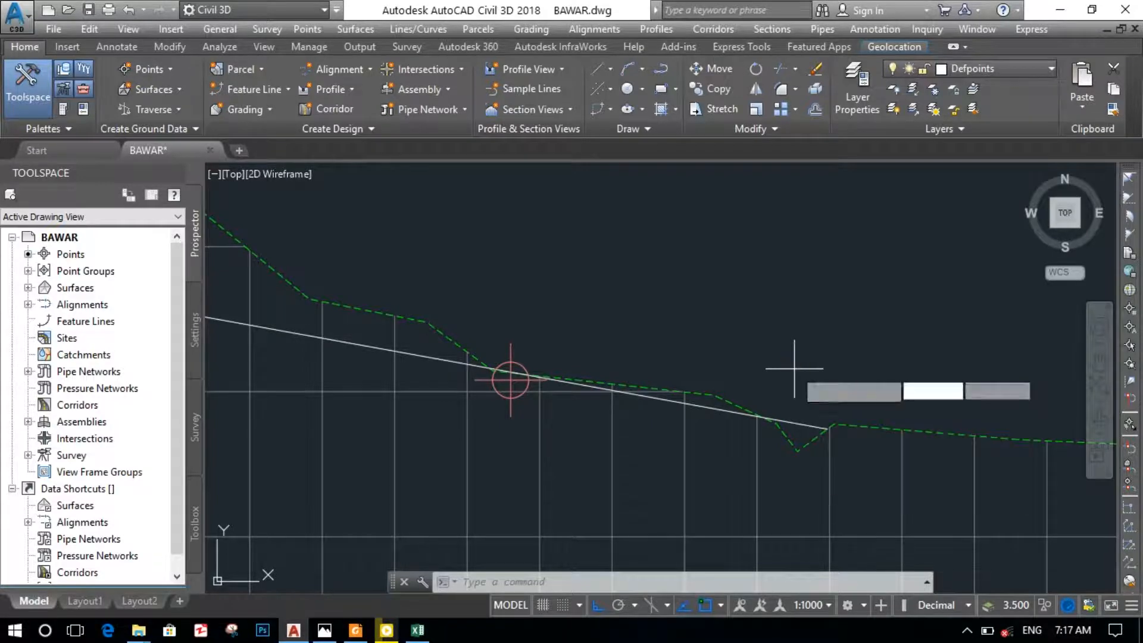
{"action": "left_click", "coordinate": [826, 427]}
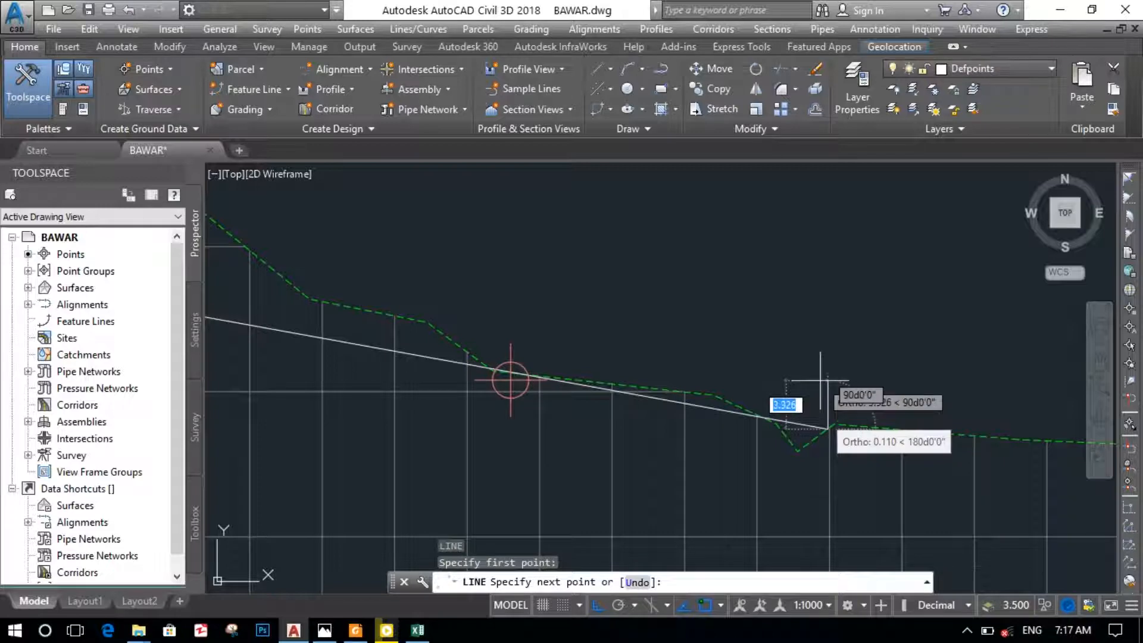
{"action": "type", "text": "3"}
{"action": "key", "text": "Return"}
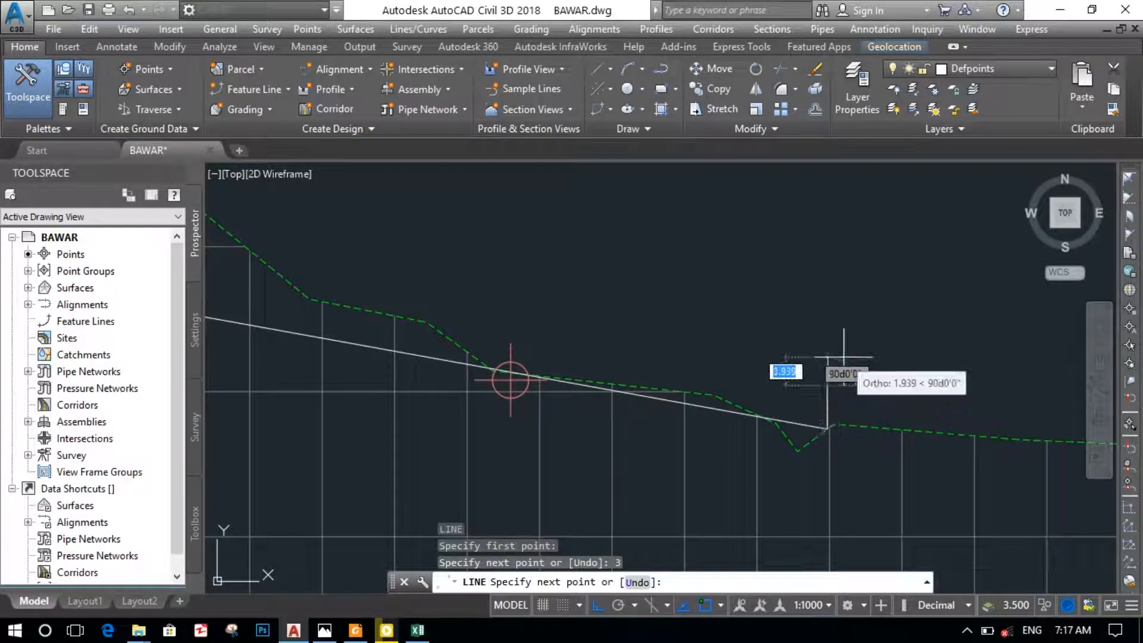
{"action": "key", "text": "Return"}
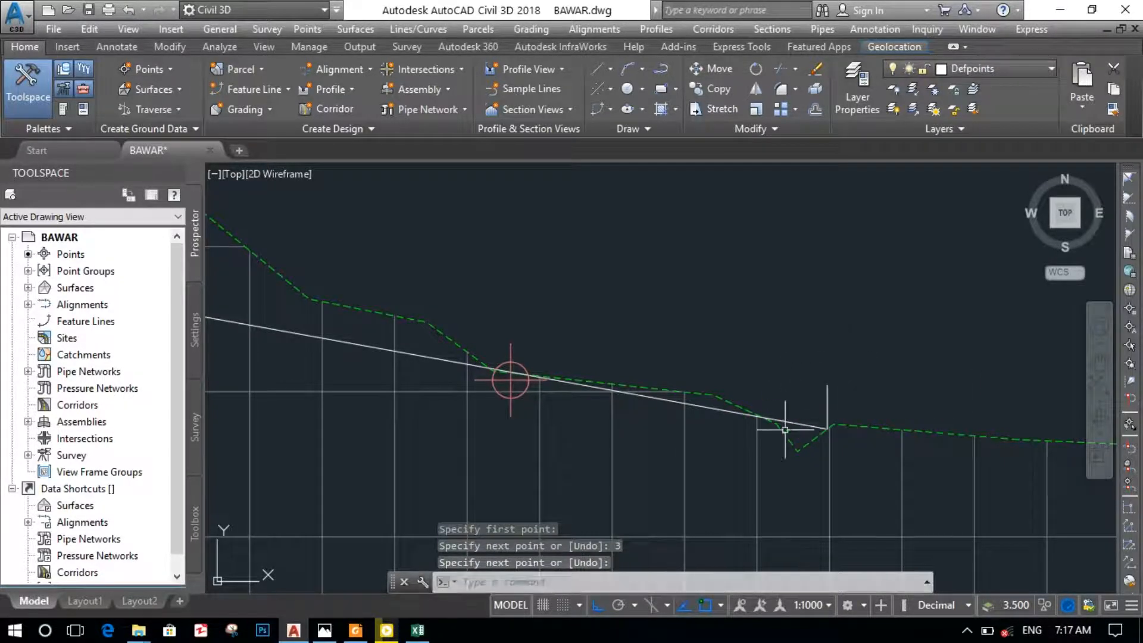
Stretch the lower endpoint of the sloped line to the top of the vertical line
{"action": "left_click", "coordinate": [802, 424]}
{"action": "left_click", "coordinate": [828, 428]}
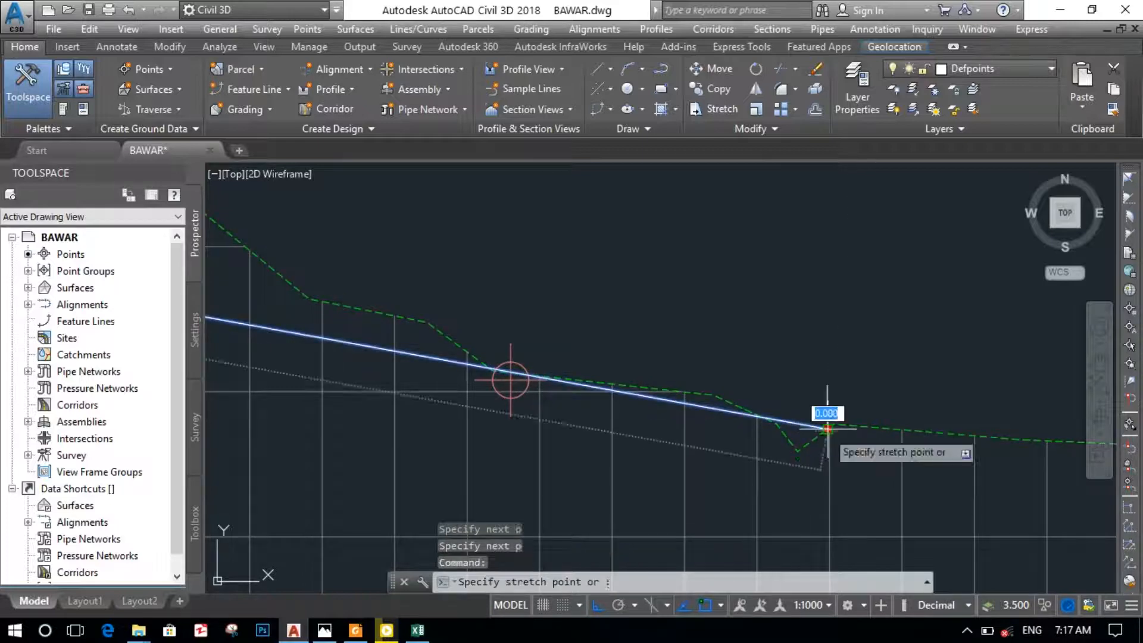
{"action": "left_click", "coordinate": [828, 386]}
Start a line on the sloped design line just past where it crosses above the ground profile
{"action": "key", "text": "Return"}
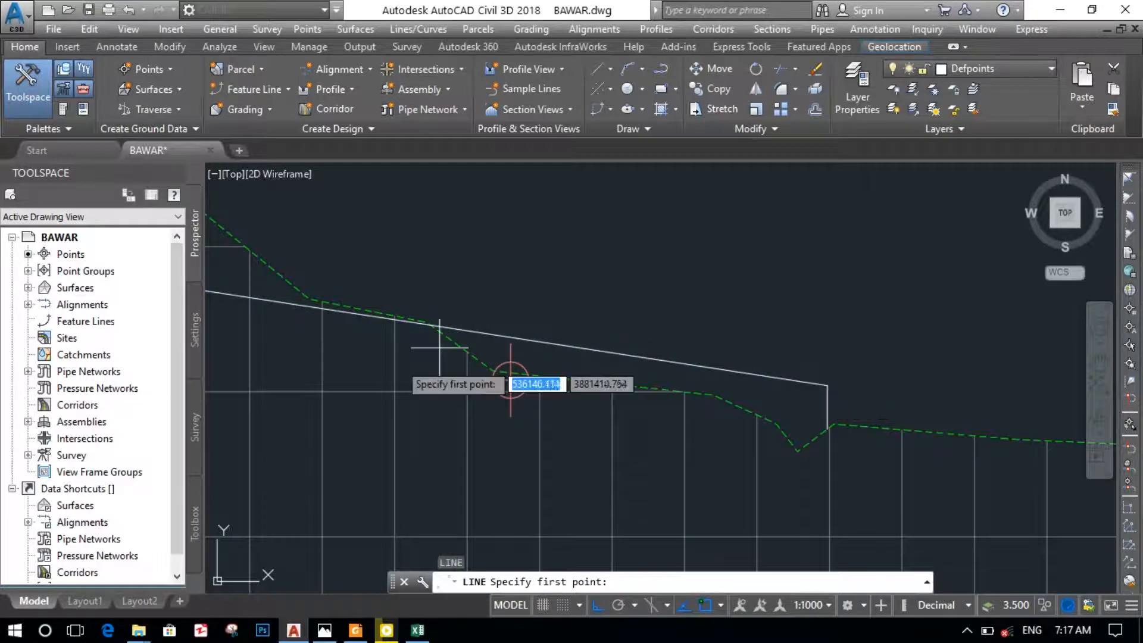
{"action": "scroll", "coordinate": [635, 339], "scroll_direction": "down", "scroll_amount": 4}
{"action": "scroll", "coordinate": [636, 348], "scroll_direction": "down", "scroll_amount": 3}
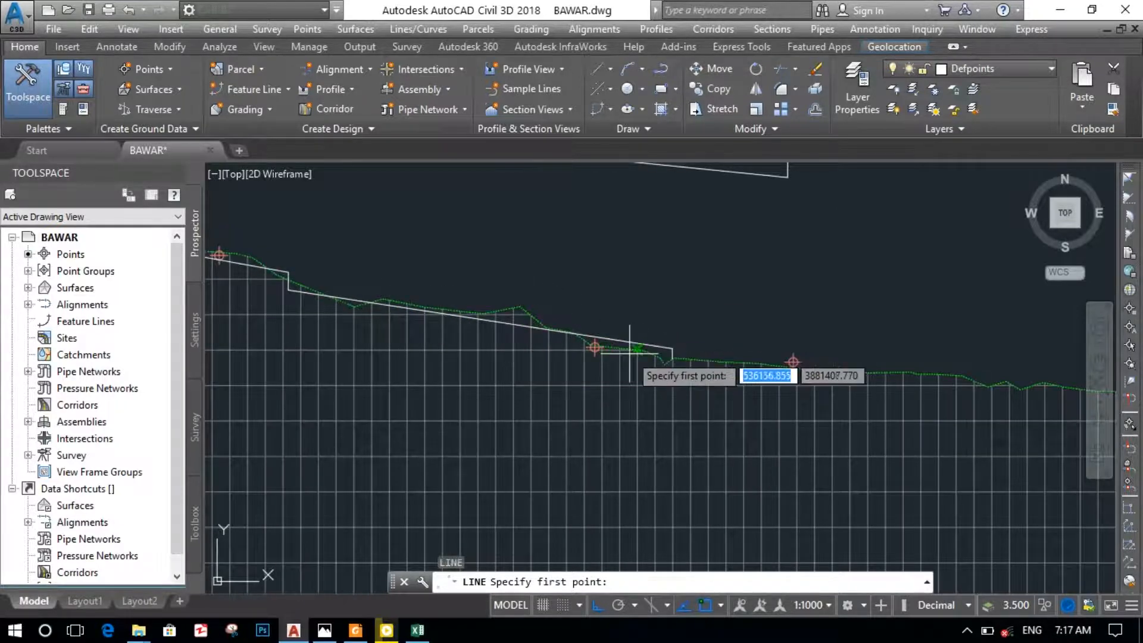
{"action": "scroll", "coordinate": [631, 352], "scroll_direction": "up", "scroll_amount": 2}
{"action": "scroll", "coordinate": [536, 353], "scroll_direction": "up", "scroll_amount": 1}
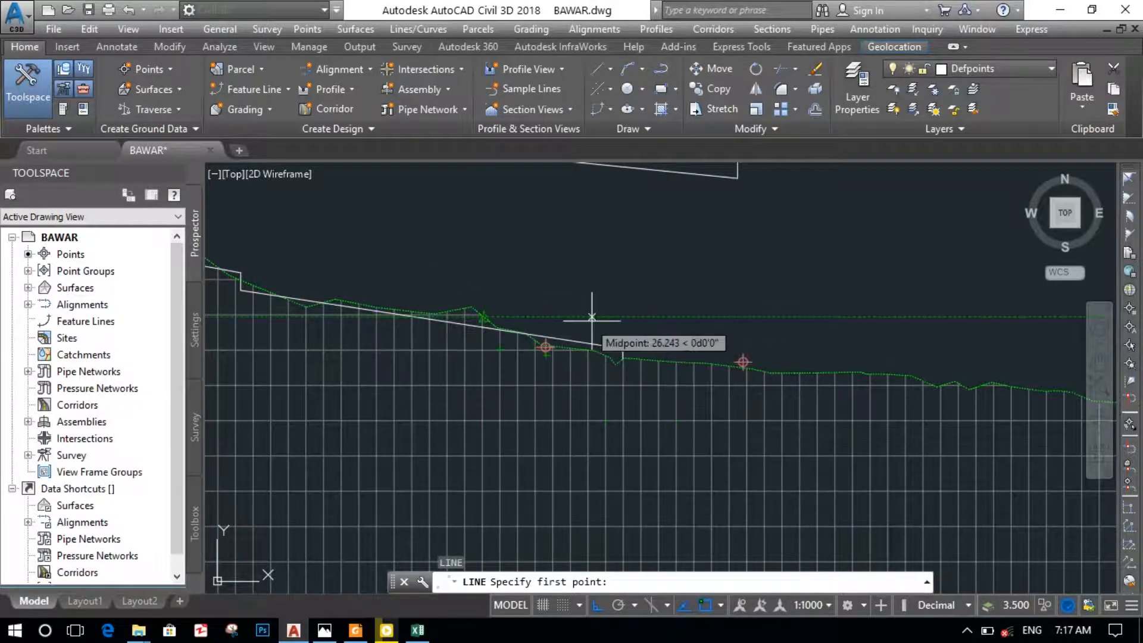
{"action": "scroll", "coordinate": [602, 359], "scroll_direction": "up", "scroll_amount": 2}
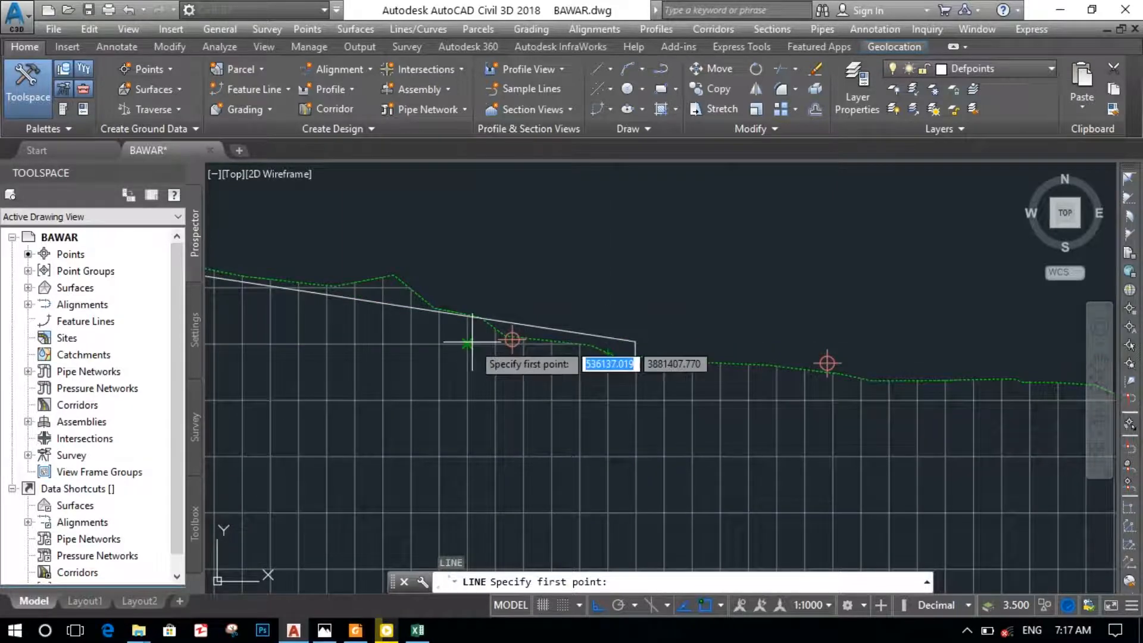
{"action": "mouse_move", "coordinate": [478, 359]}
{"action": "middle_mouse_down"}
{"action": "mouse_move", "coordinate": [560, 408]}
{"action": "mouse_move", "coordinate": [735, 430]}
{"action": "mouse_move", "coordinate": [221, 455]}
{"action": "middle_mouse_up"}
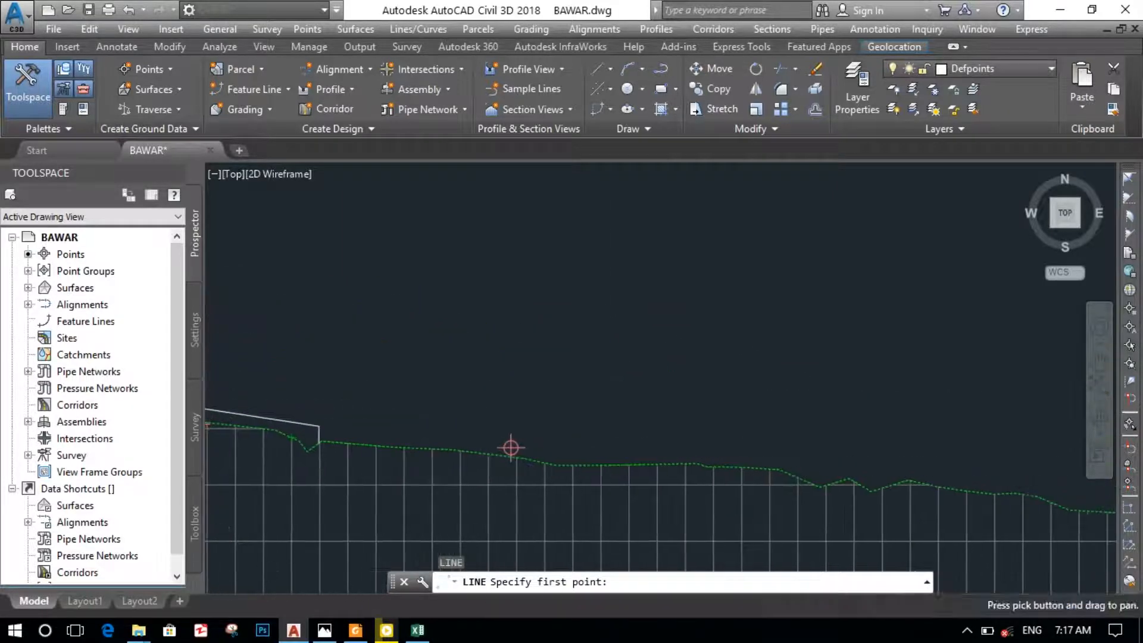
{"action": "scroll", "coordinate": [602, 481], "scroll_direction": "up", "scroll_amount": 2}
{"action": "scroll", "coordinate": [602, 474], "scroll_direction": "down", "scroll_amount": 4}
{"action": "scroll", "coordinate": [602, 475], "scroll_direction": "down", "scroll_amount": 3}
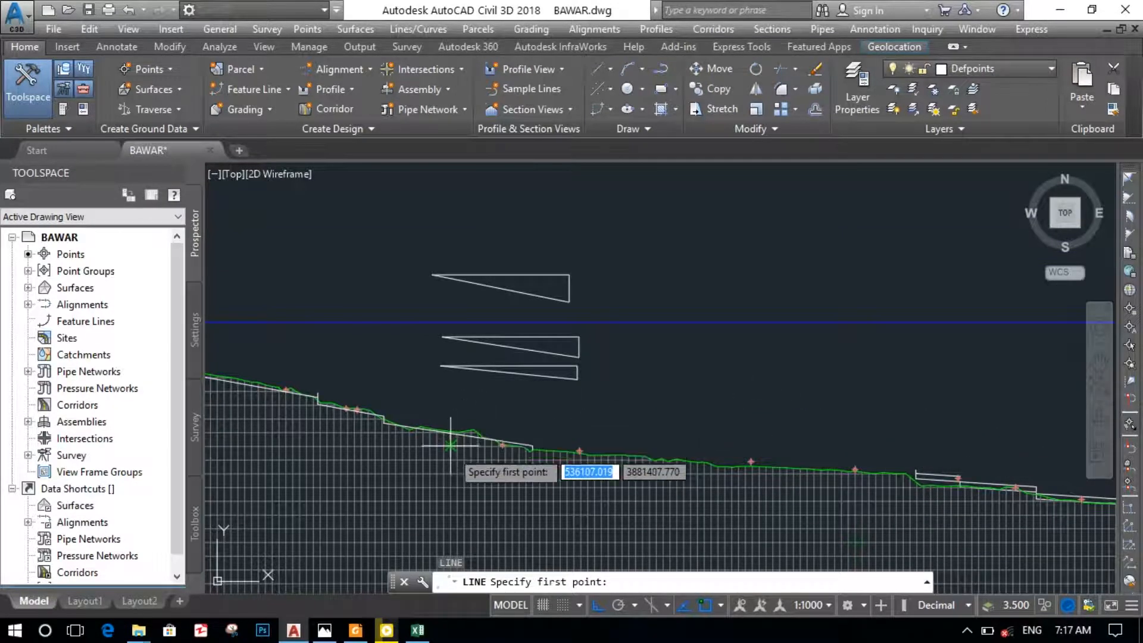
{"action": "scroll", "coordinate": [458, 452], "scroll_direction": "up", "scroll_amount": 5}
{"action": "scroll", "coordinate": [792, 405], "scroll_direction": "down", "scroll_amount": 4}
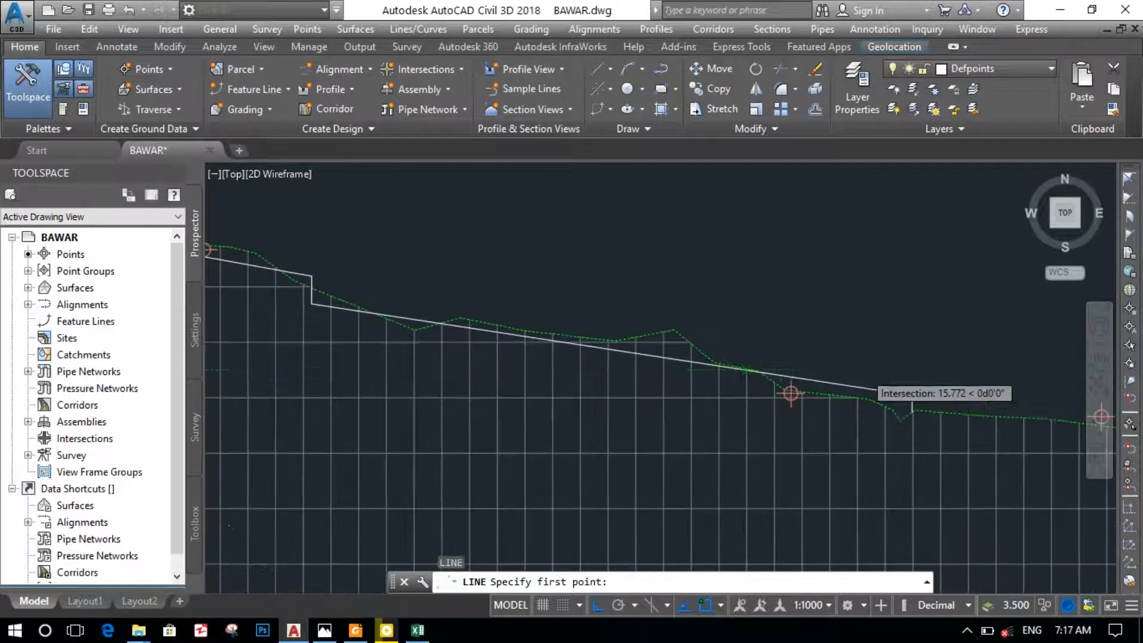
{"action": "middle_click_drag", "start_coordinate": [935, 321], "coordinate": [651, 340]}
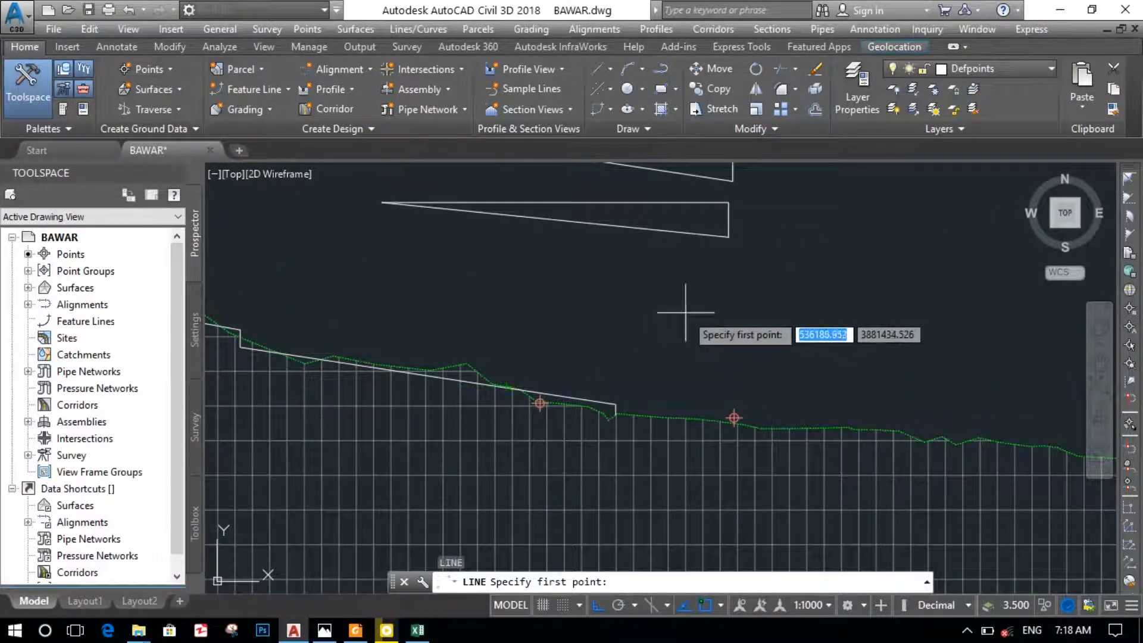
{"action": "scroll", "coordinate": [536, 417], "scroll_direction": "up", "scroll_amount": 6}
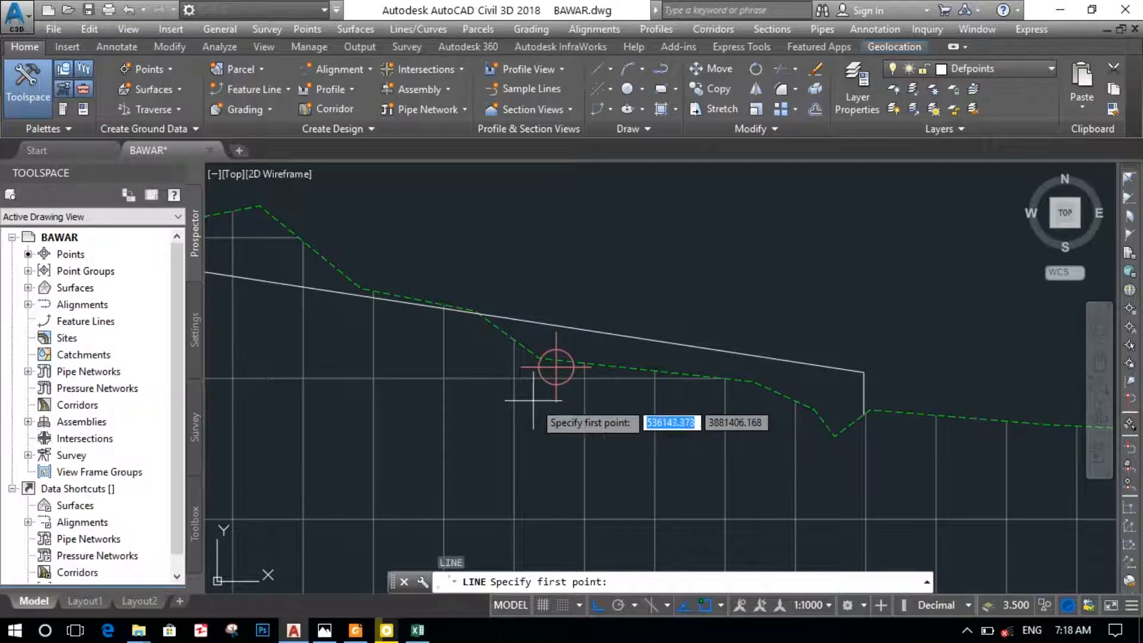
{"action": "middle_click_drag", "start_coordinate": [530, 403], "coordinate": [658, 409]}
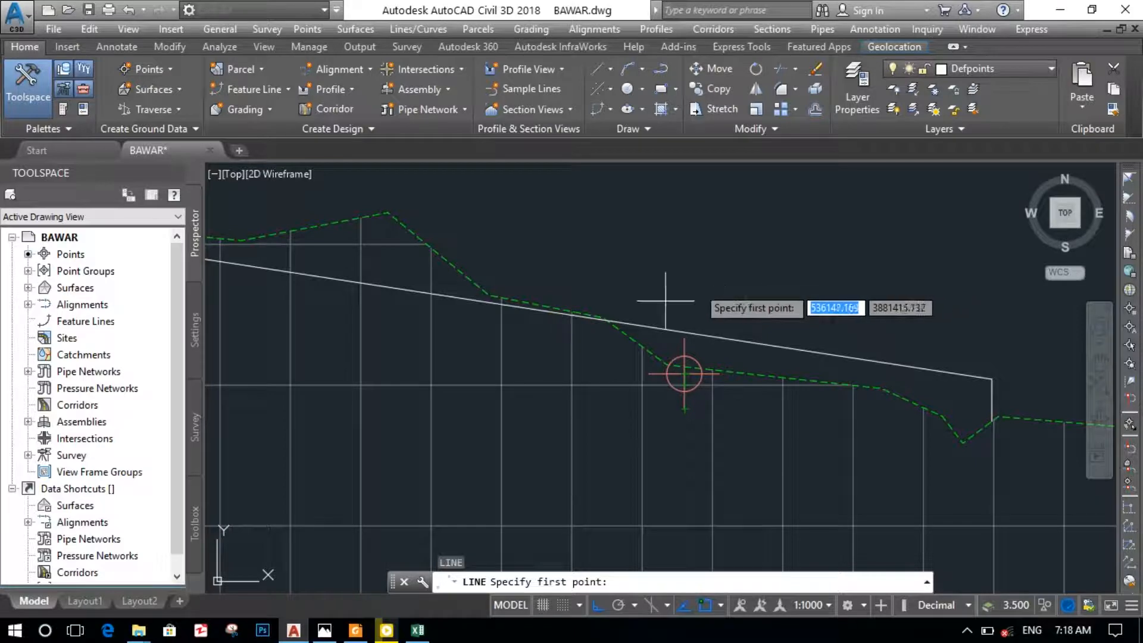
{"action": "left_click", "coordinate": [631, 324]}
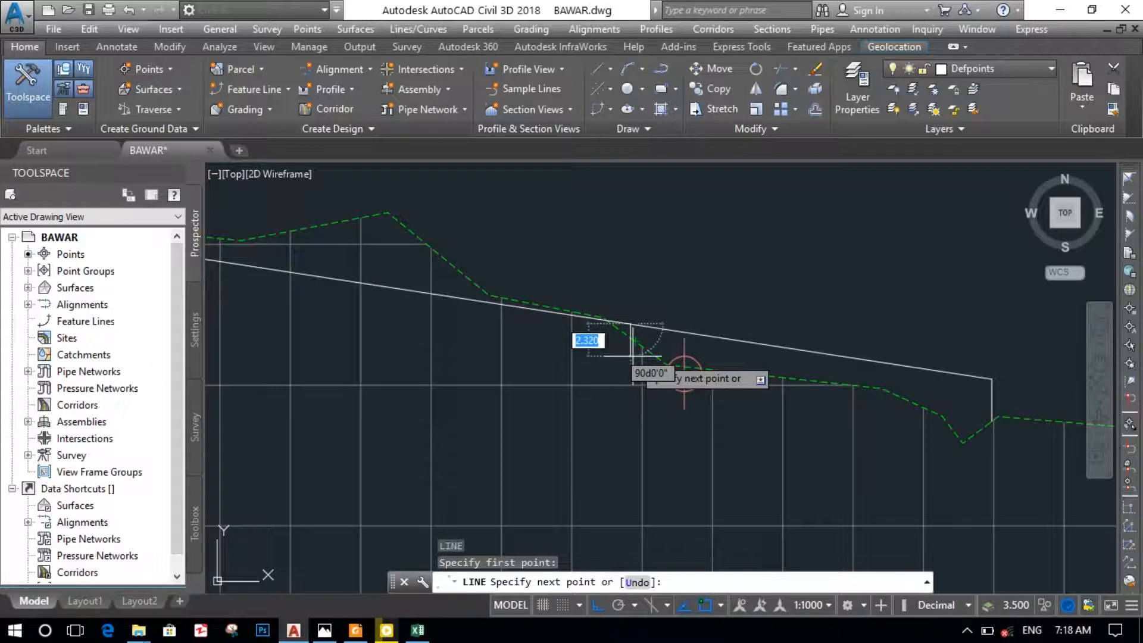
Try segments of 2 and 10 units straight down from the line's start point, and undo both
{"action": "key", "text": "Return"}
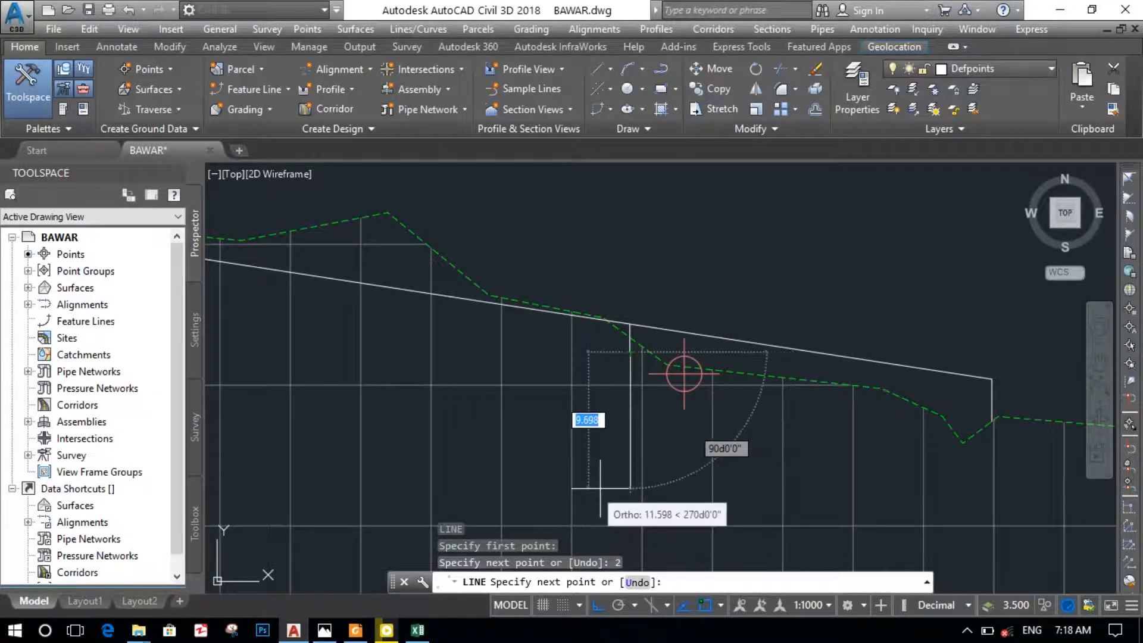
{"action": "type", "text": "10"}
{"action": "key", "text": "Return"}
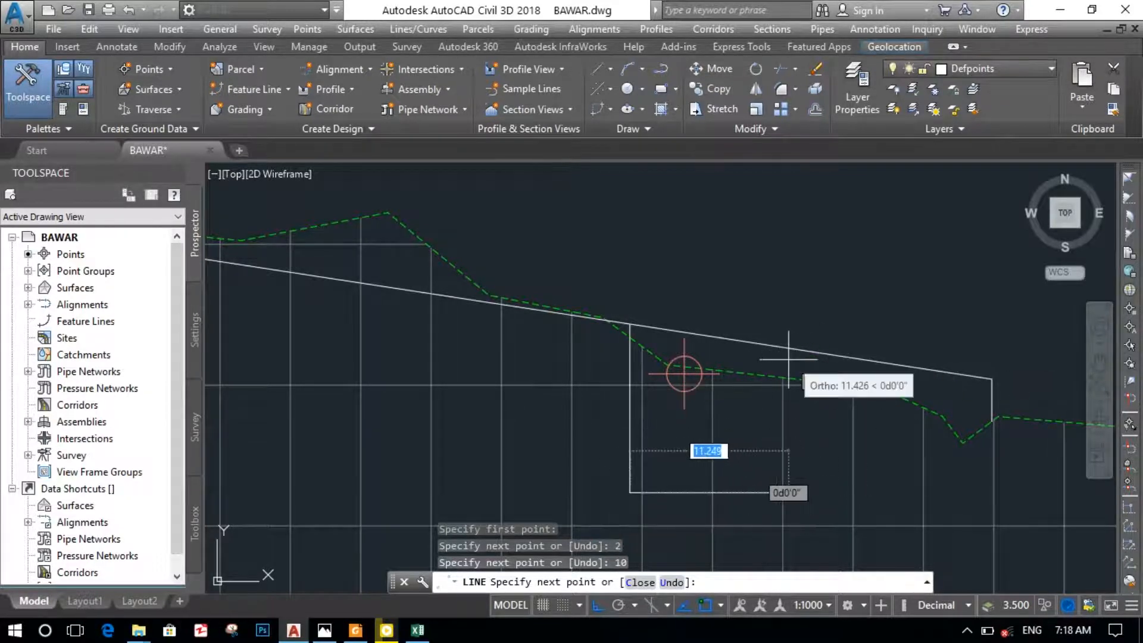
{"action": "key", "text": "ctrl+z"}
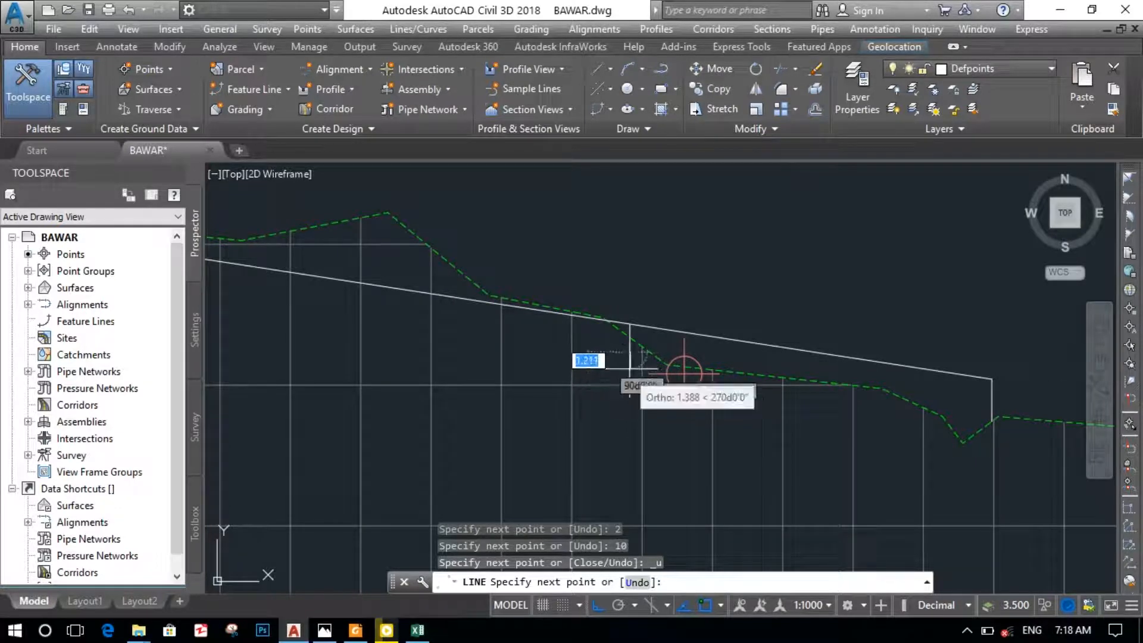
{"action": "key", "text": "ctrl+z"}
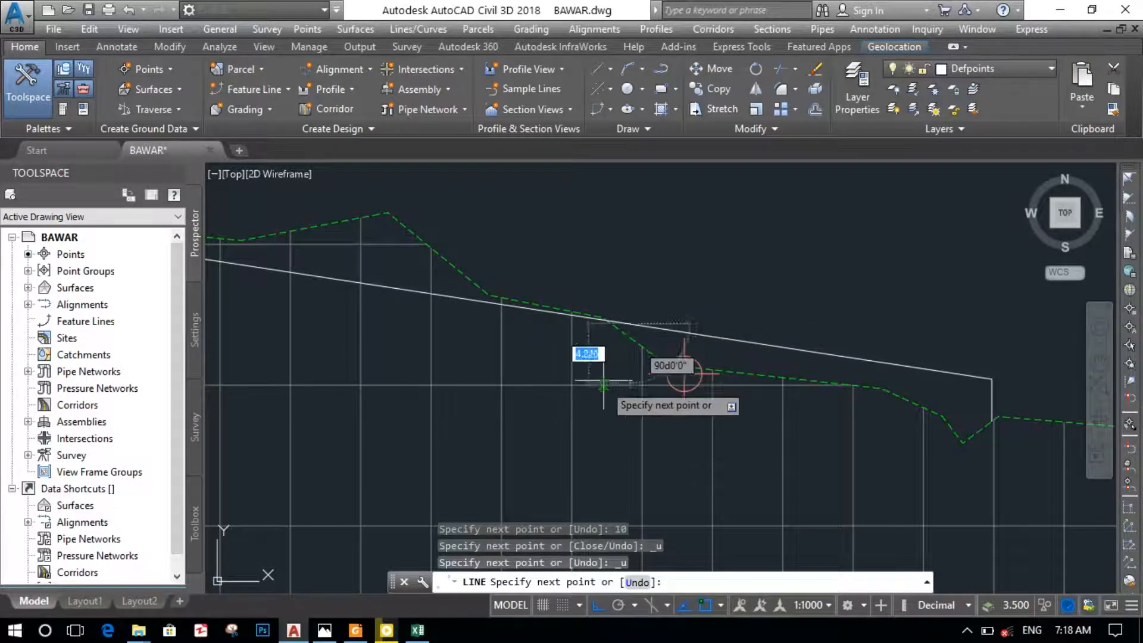
Draw a 3-unit segment straight down from the start point on the sloped line, with Ortho on
{"action": "key", "text": "F8"}
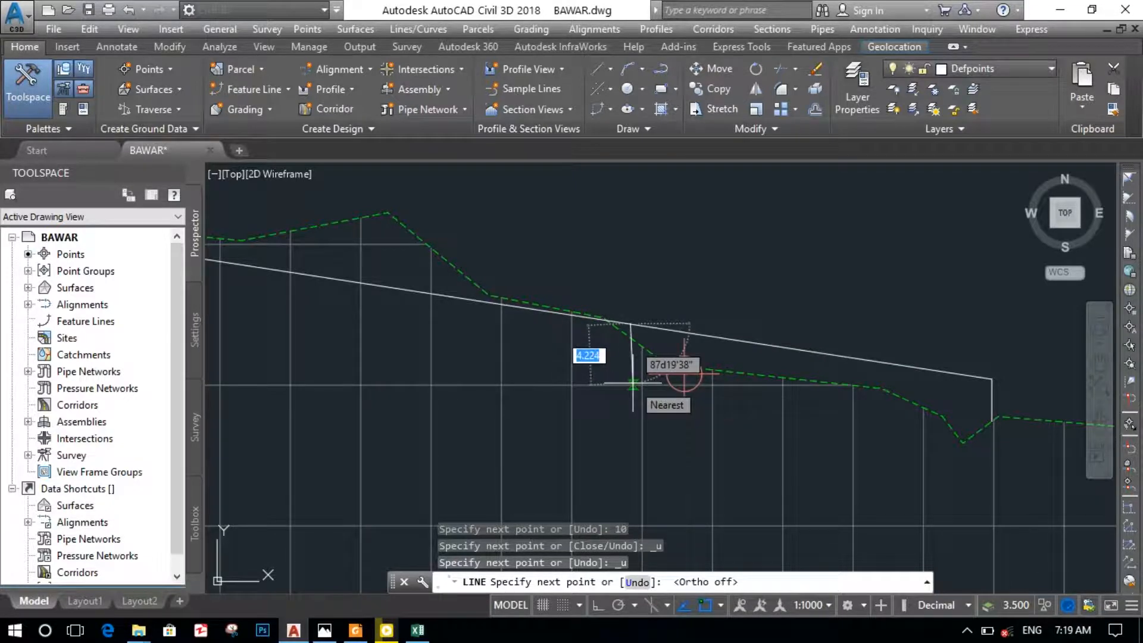
{"action": "key", "text": "F8"}
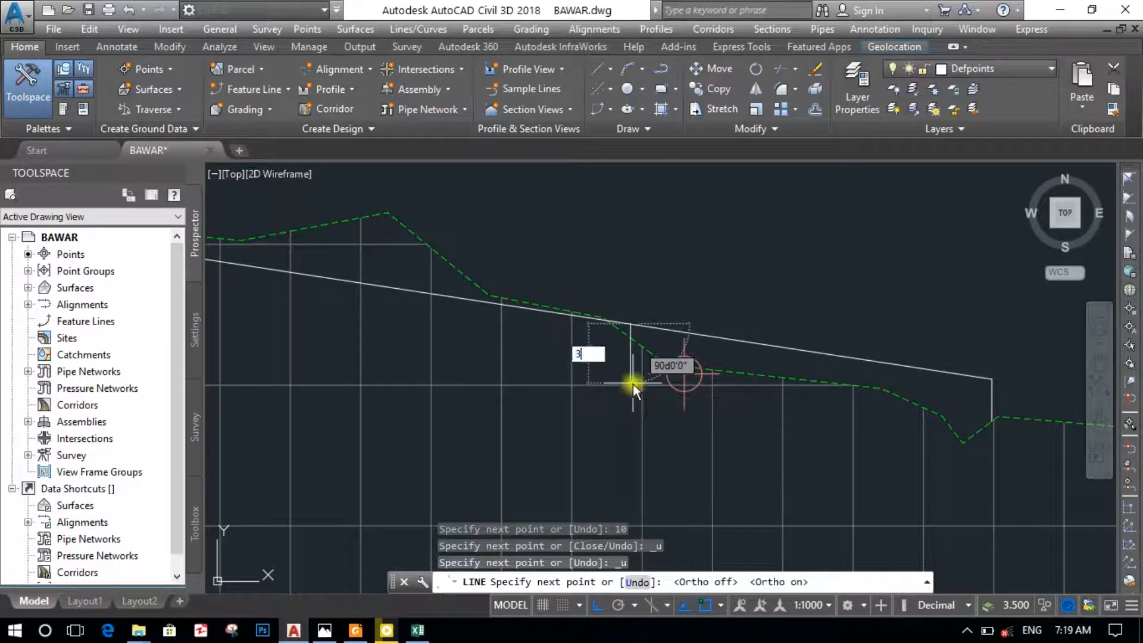
{"action": "key", "text": "Return"}
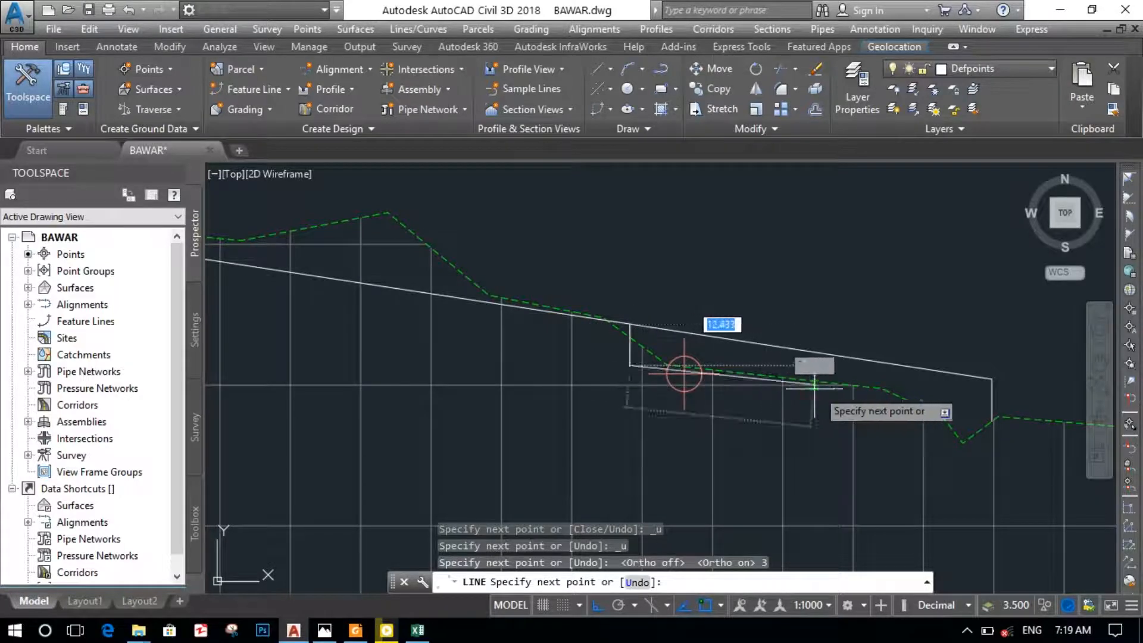
{"action": "key", "text": "Escape"}
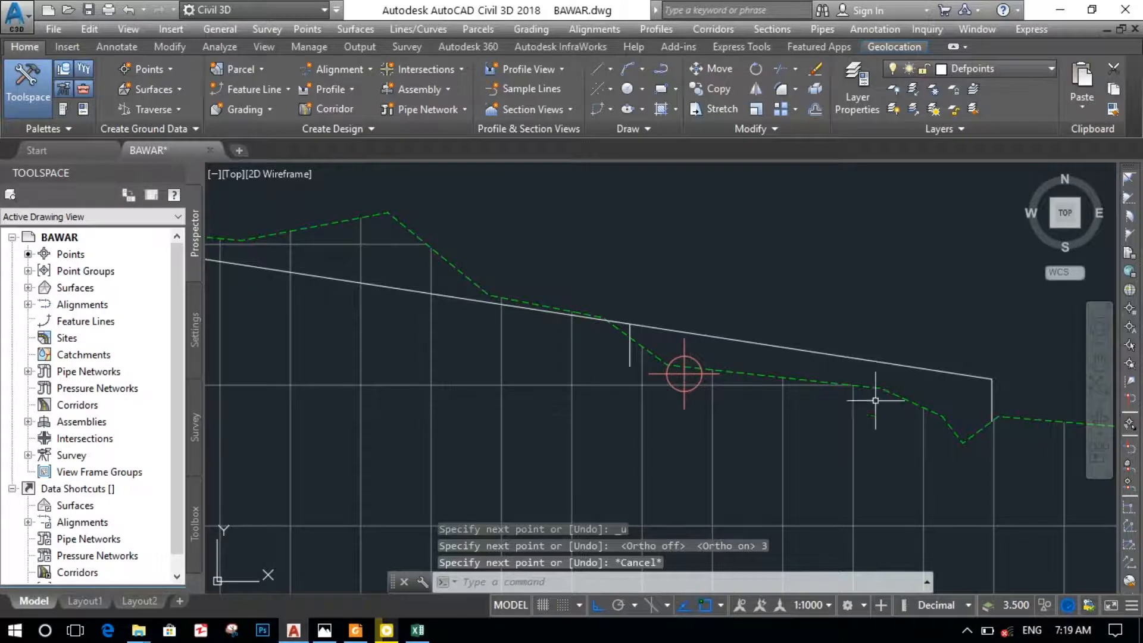
Extend the lower end of the sloped line past the older vertical drop to the ground profile
{"action": "scroll", "coordinate": [636, 383], "scroll_direction": "up", "scroll_amount": 2}
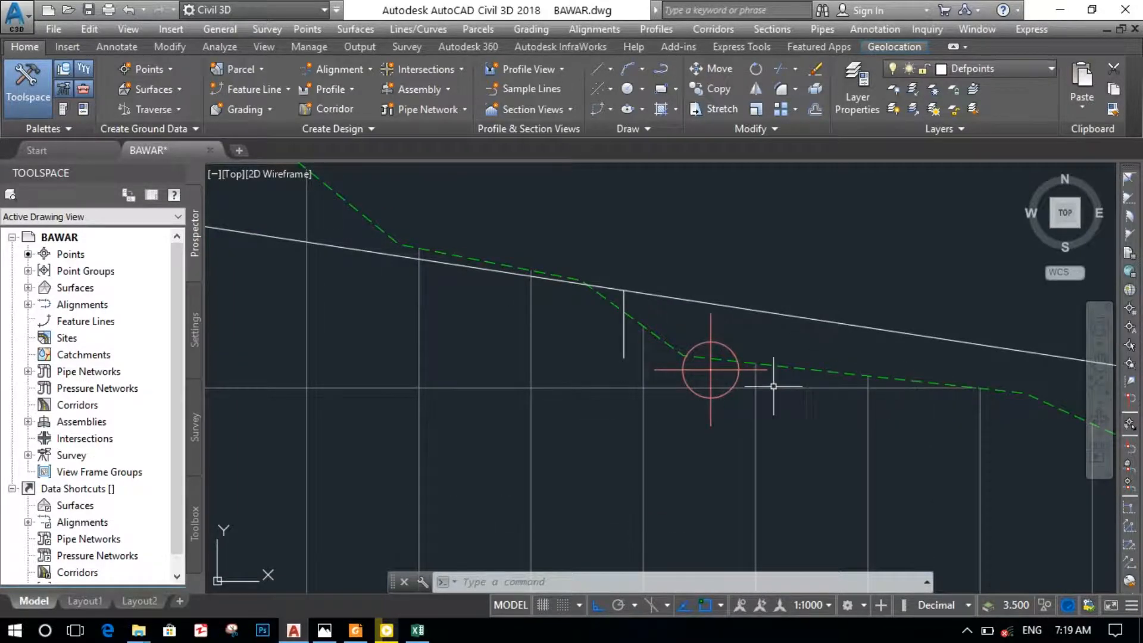
{"action": "scroll", "coordinate": [803, 393], "scroll_direction": "down", "scroll_amount": 4}
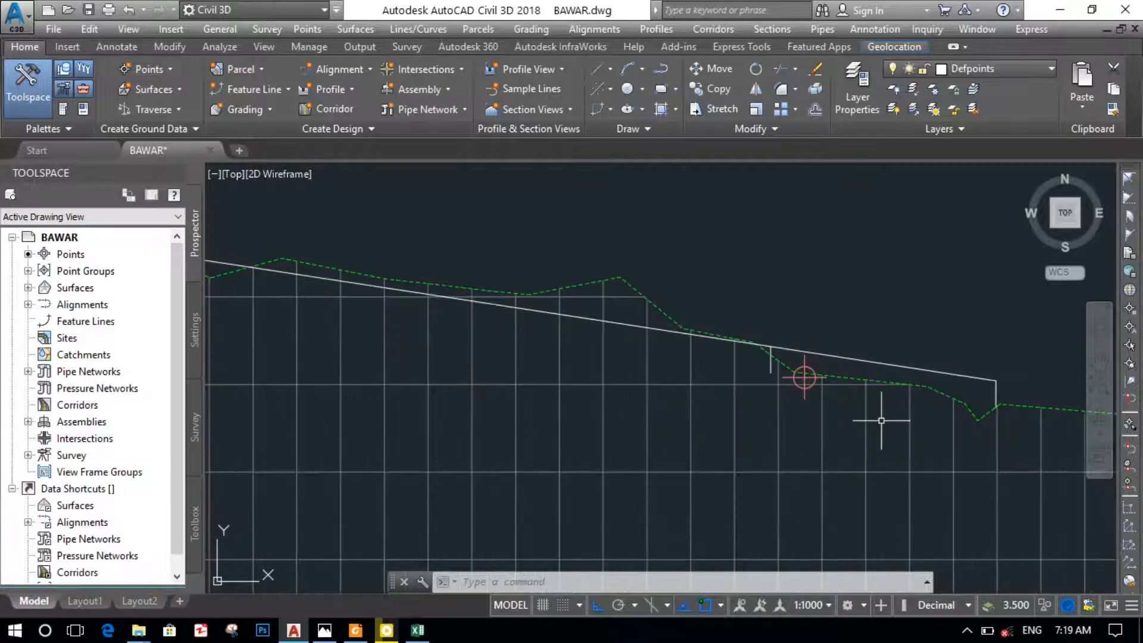
{"action": "middle_click_drag", "start_coordinate": [881, 420], "coordinate": [739, 474]}
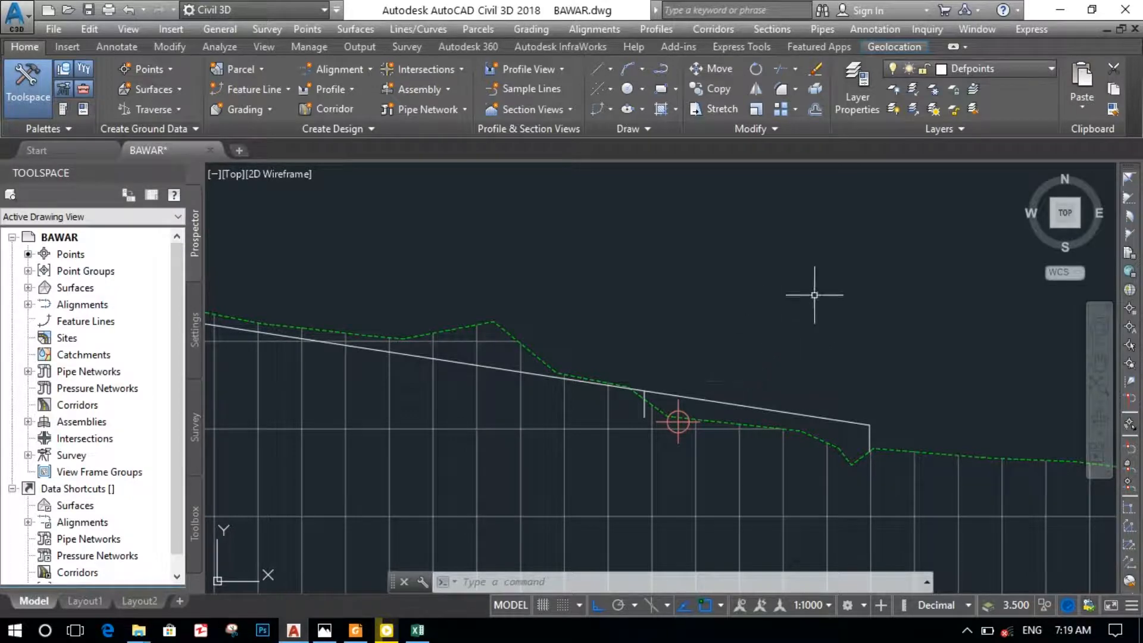
{"action": "mouse_move", "coordinate": [814, 295]}
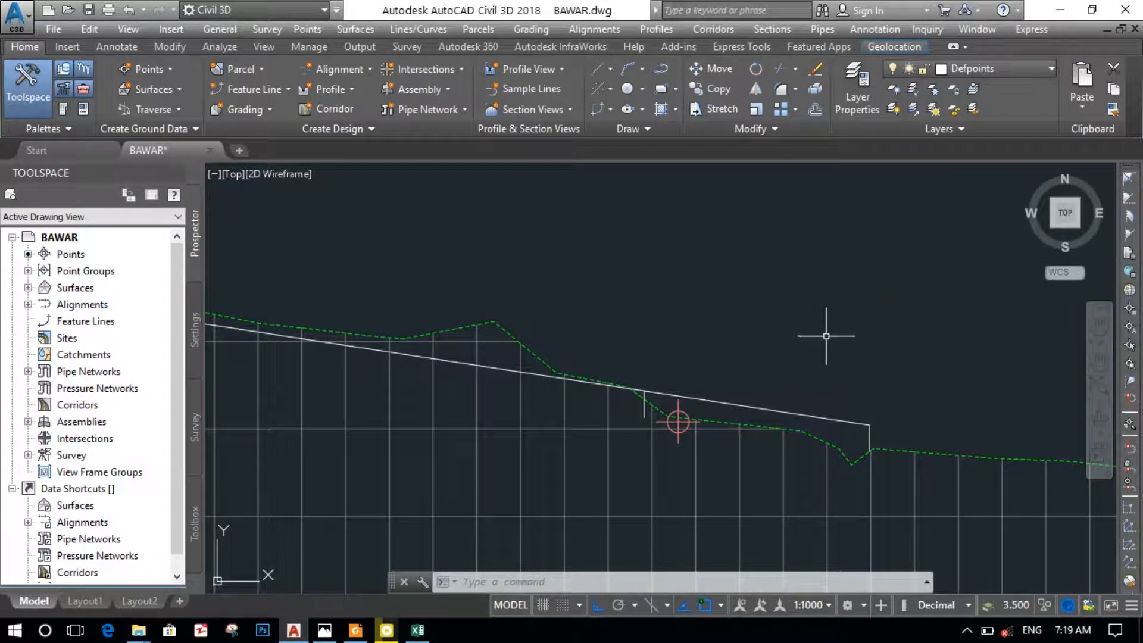
{"action": "mouse_move", "coordinate": [826, 335]}
{"action": "type", "text": "EX"}
{"action": "key", "text": "Return"}
{"action": "key", "text": "Return"}
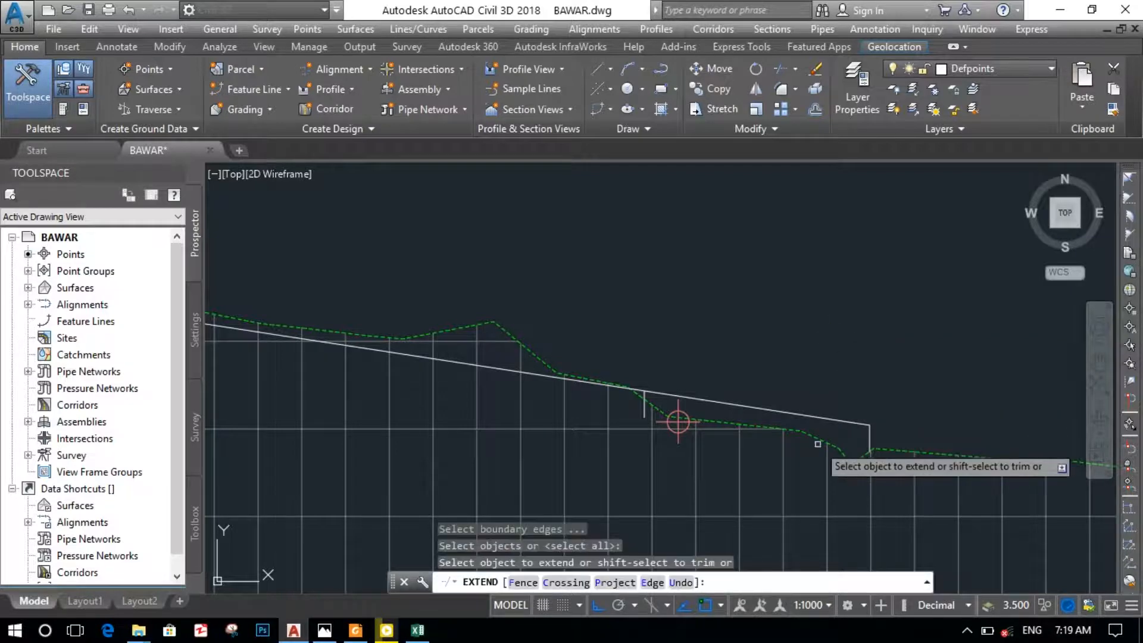
{"action": "left_click", "coordinate": [815, 416]}
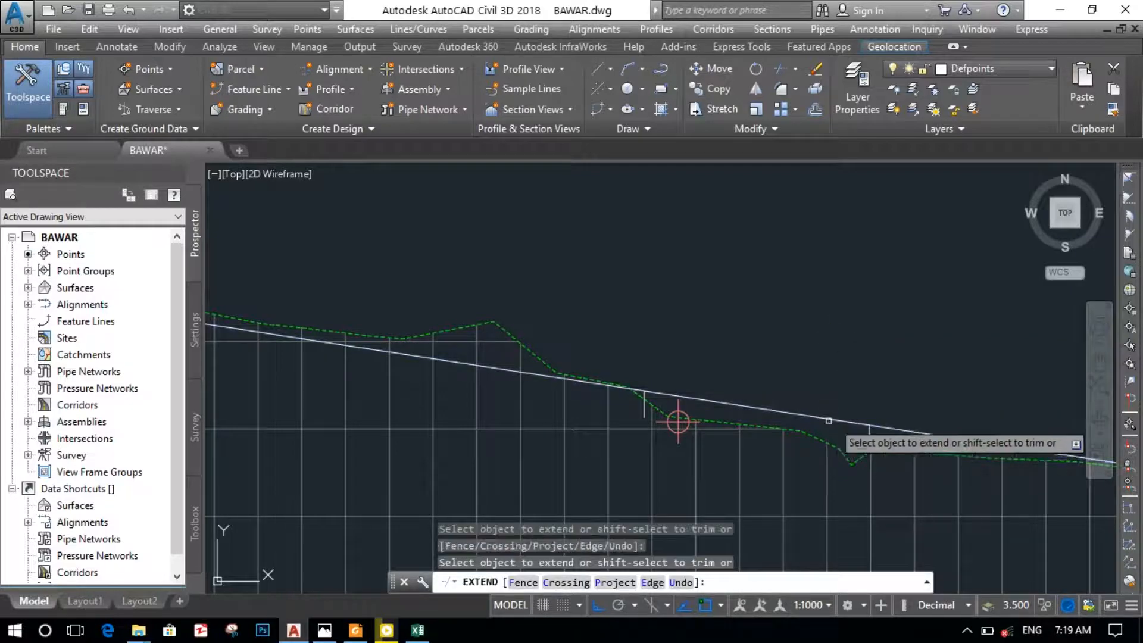
{"action": "left_click", "coordinate": [868, 433]}
{"action": "left_click", "coordinate": [869, 433]}
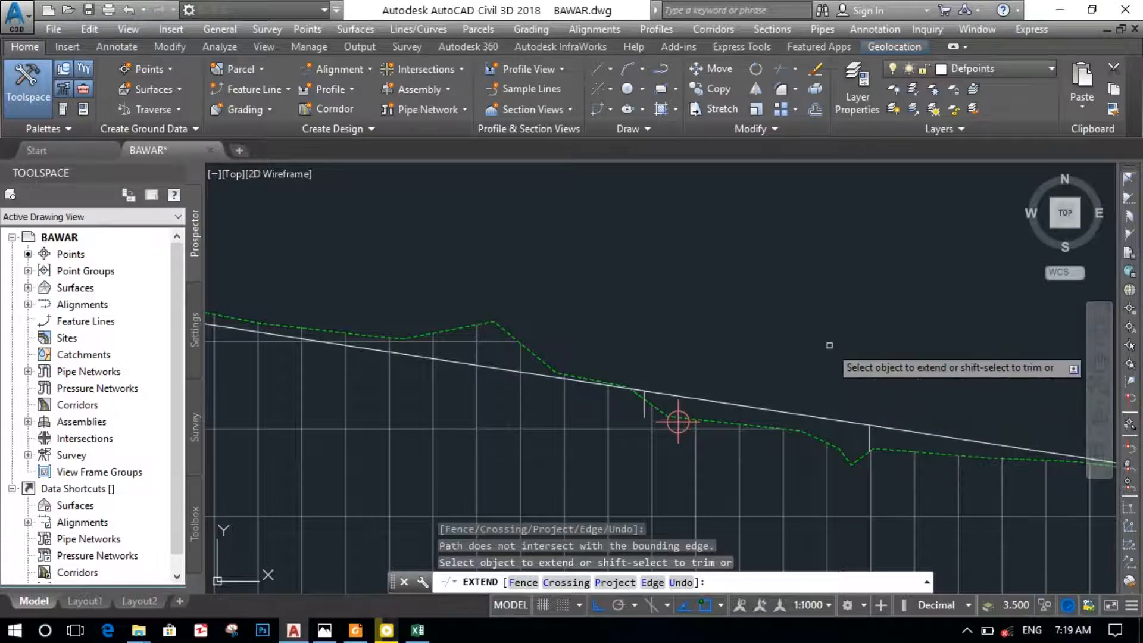
{"action": "key", "text": "Return"}
Trim away the sloped line between the new 3-unit drop and the older vertical drop
{"action": "type", "text": "t"}
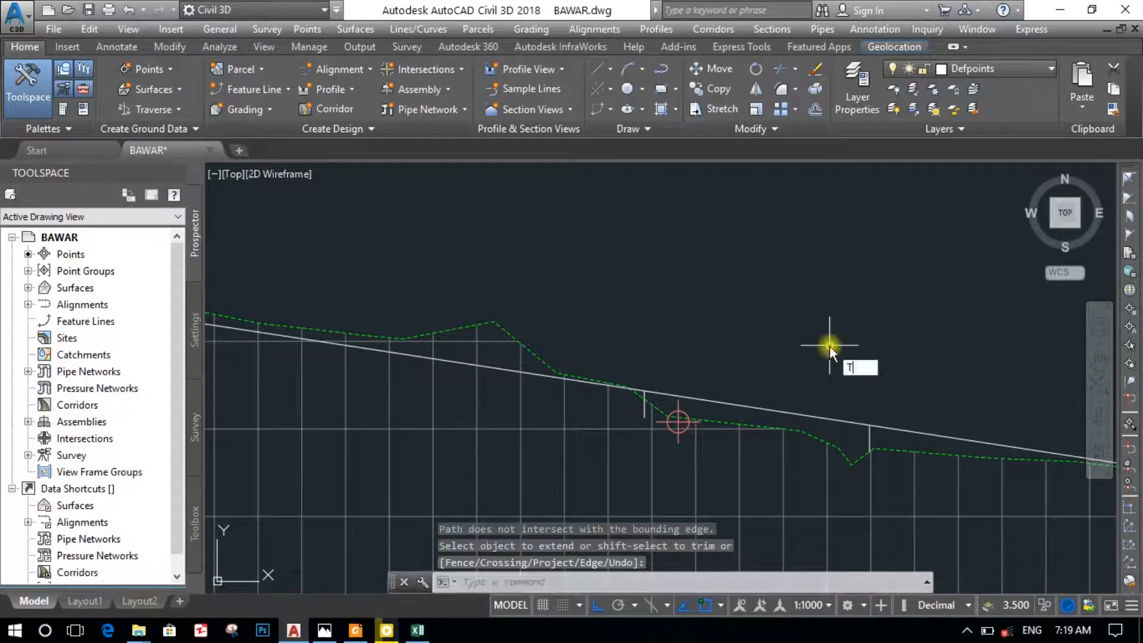
{"action": "key", "text": "Return"}
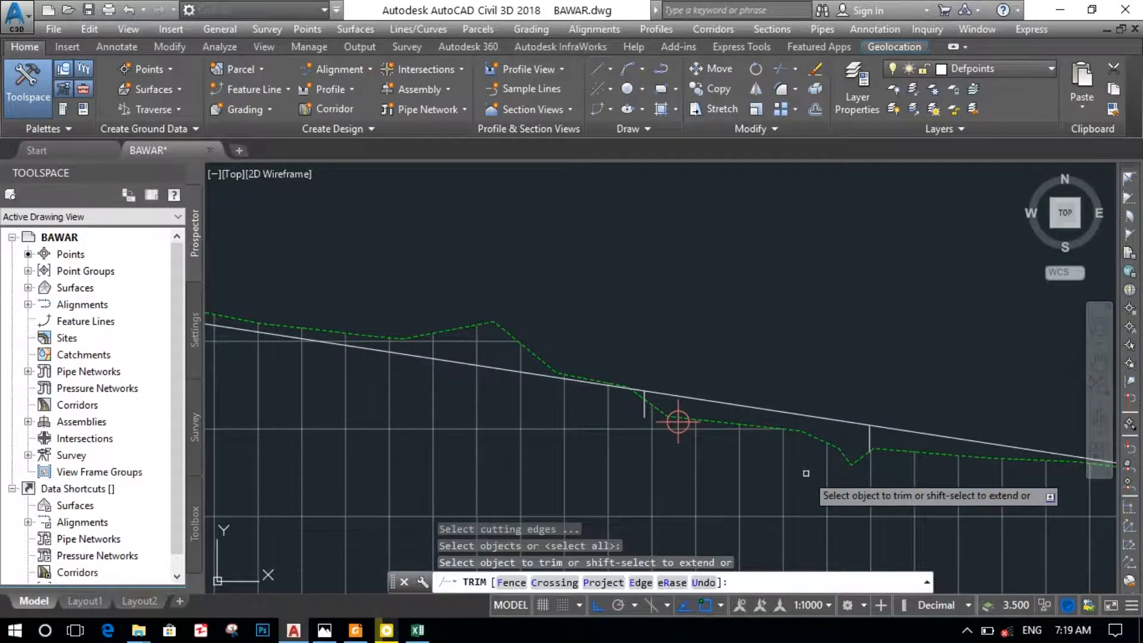
{"action": "left_click", "coordinate": [806, 416]}
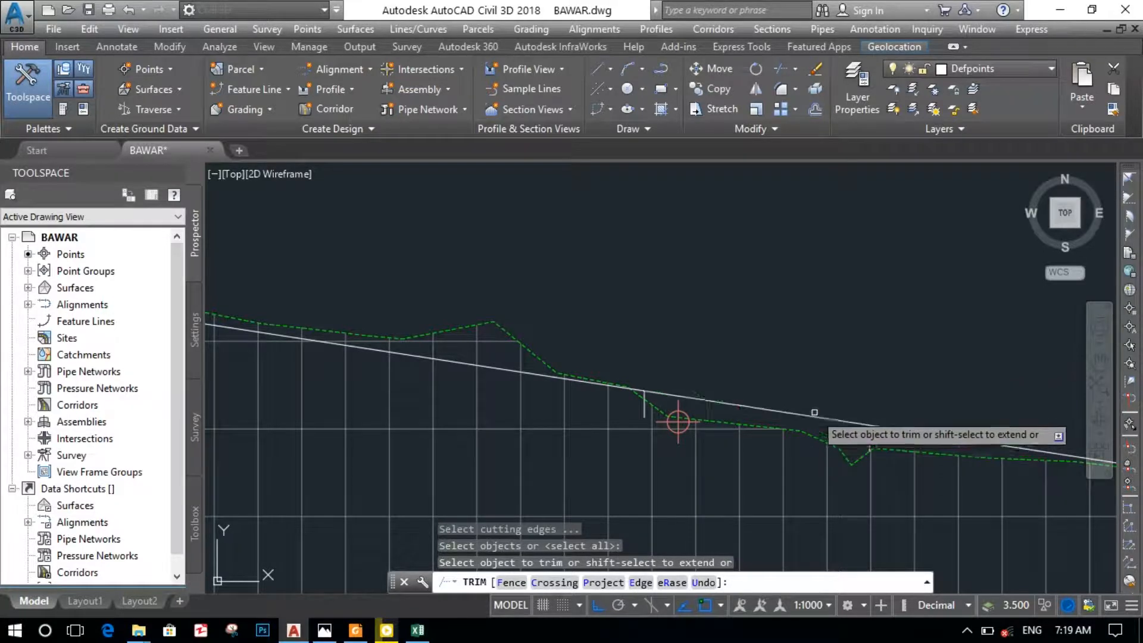
{"action": "scroll", "coordinate": [806, 415], "scroll_direction": "down", "scroll_amount": 3}
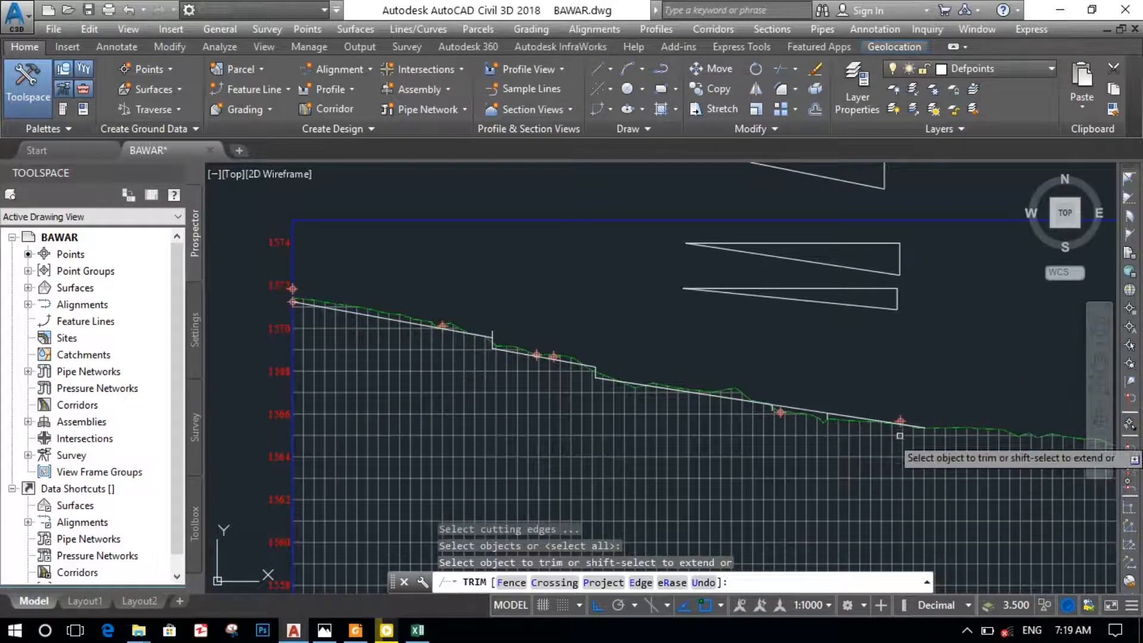
{"action": "scroll", "coordinate": [782, 388], "scroll_direction": "up", "scroll_amount": 2}
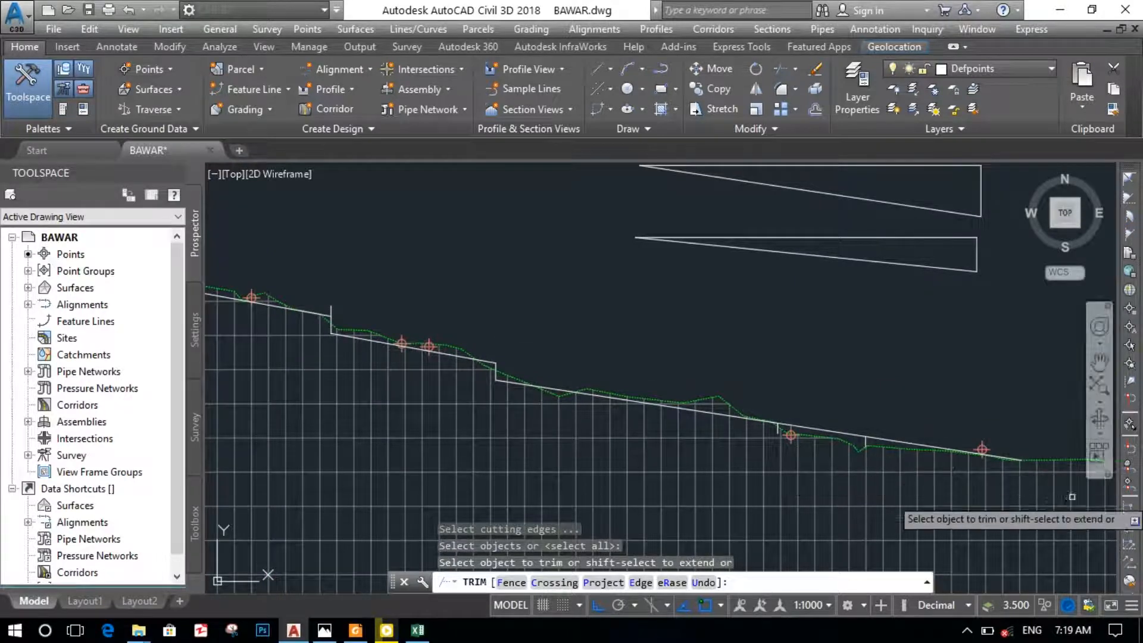
{"action": "scroll", "coordinate": [821, 430], "scroll_direction": "up", "scroll_amount": 1}
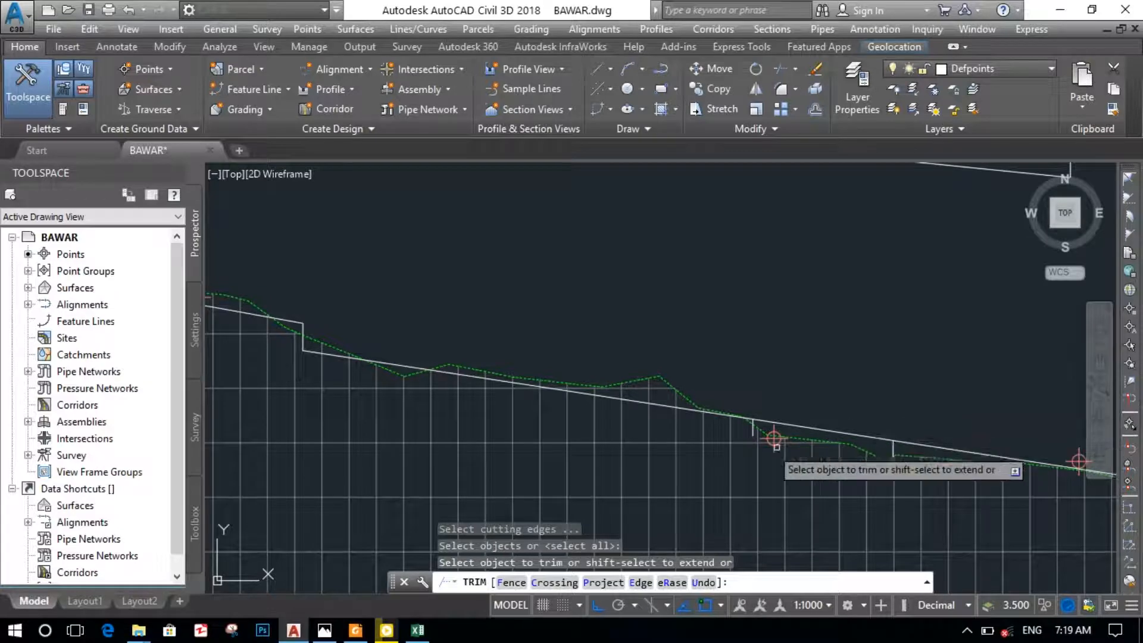
{"action": "left_click", "coordinate": [815, 428]}
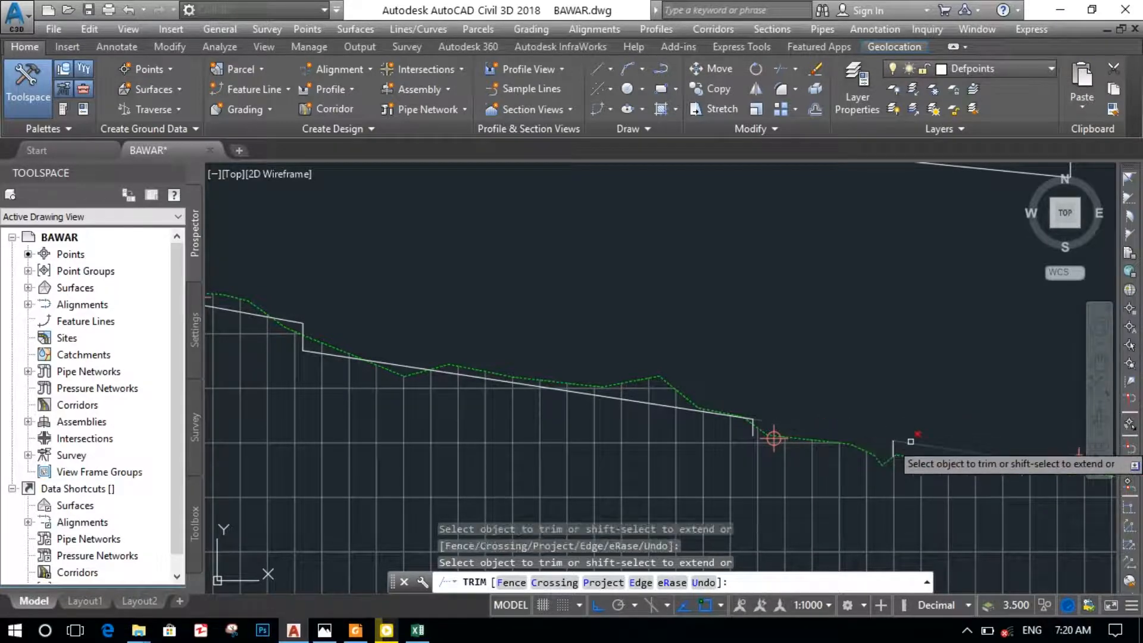
Trim the sloped piece just past the older vertical drop and erase that drop's line
{"action": "left_click", "coordinate": [896, 444]}
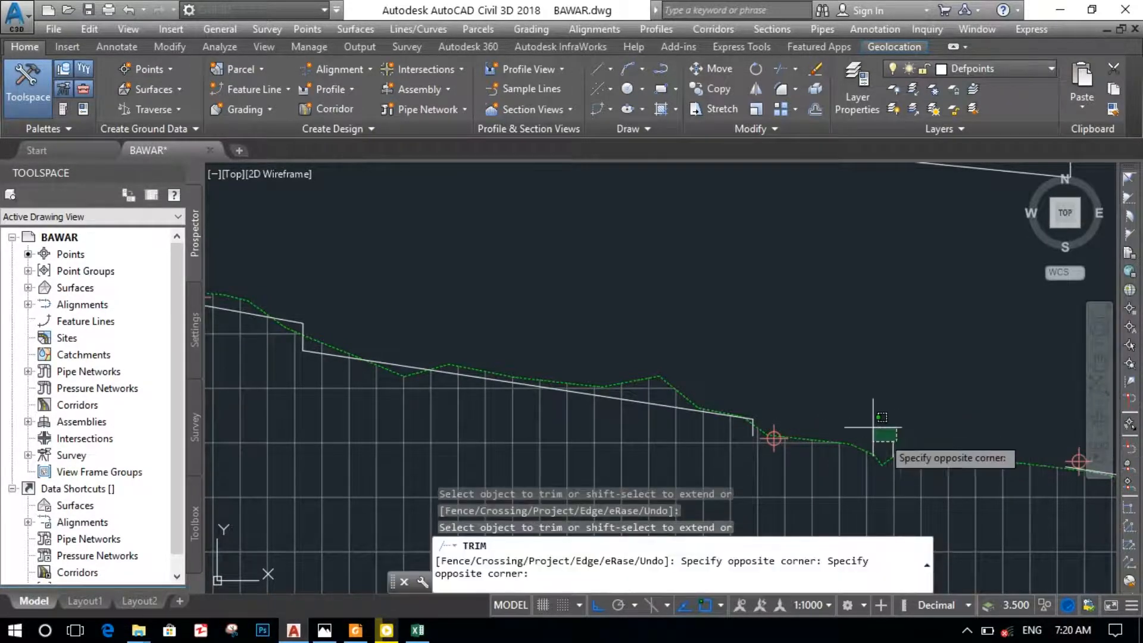
{"action": "left_click", "coordinate": [857, 399]}
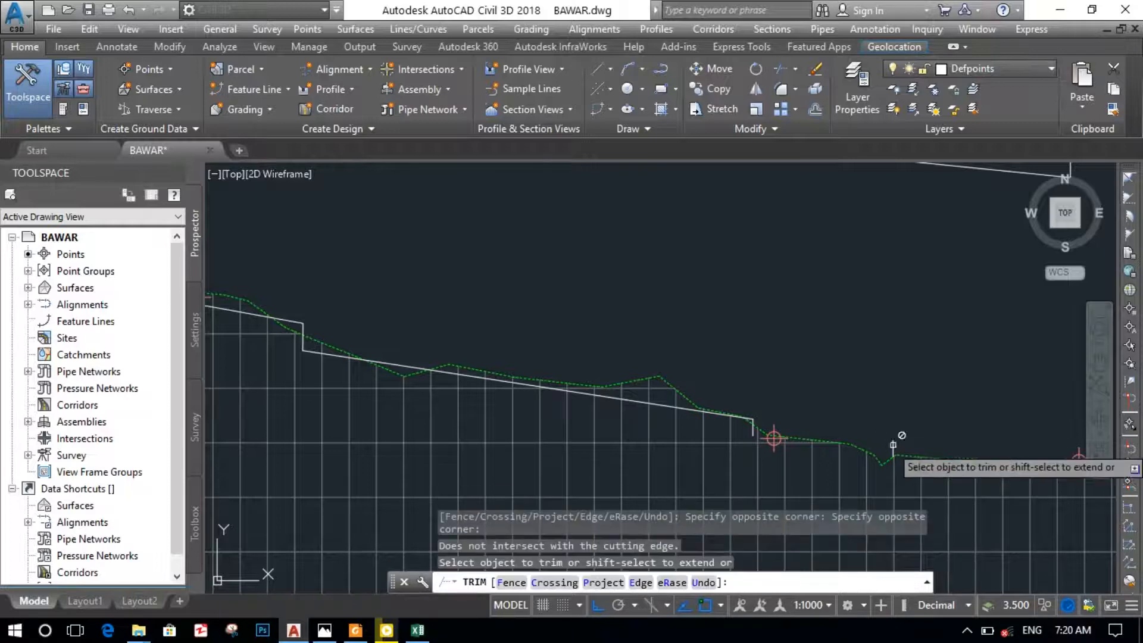
{"action": "left_click", "coordinate": [893, 445]}
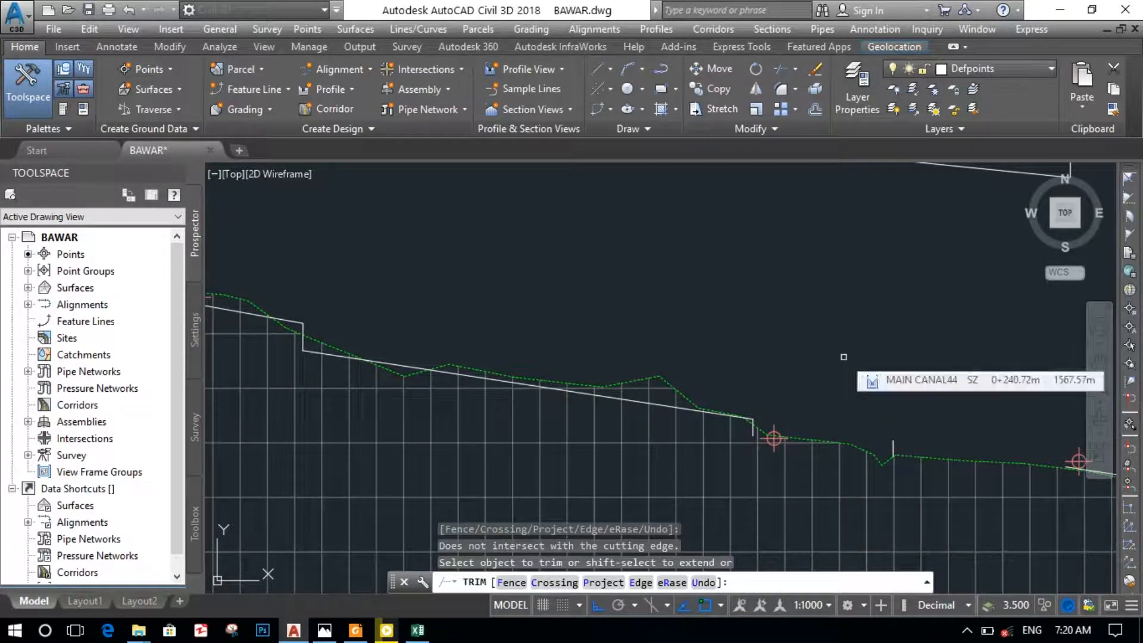
{"action": "key", "text": "Escape"}
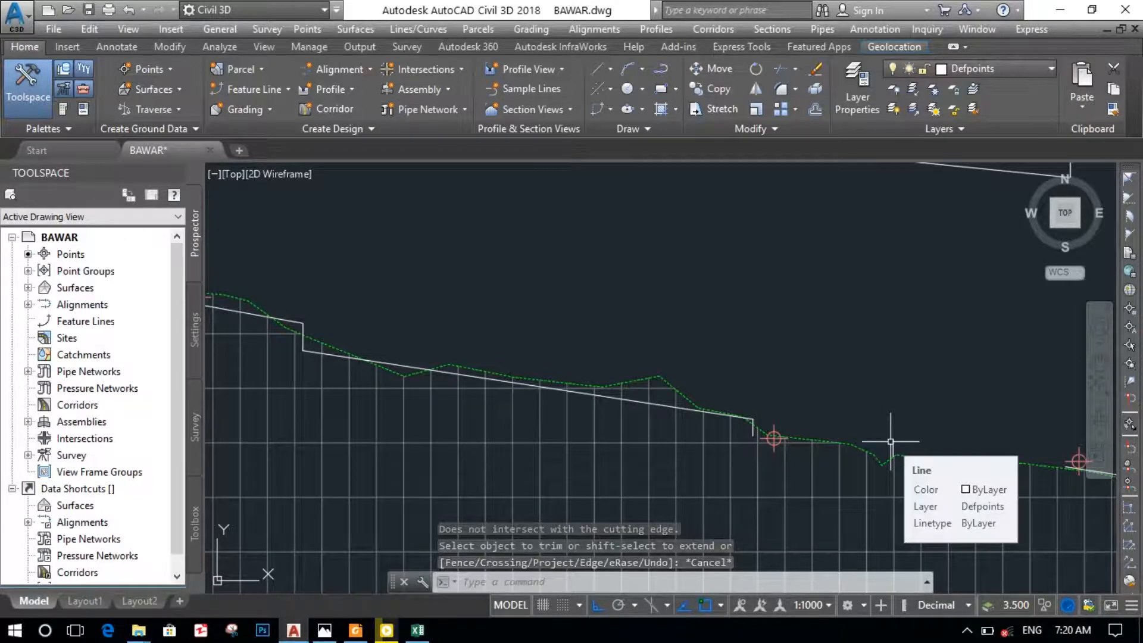
{"action": "left_click", "coordinate": [893, 441]}
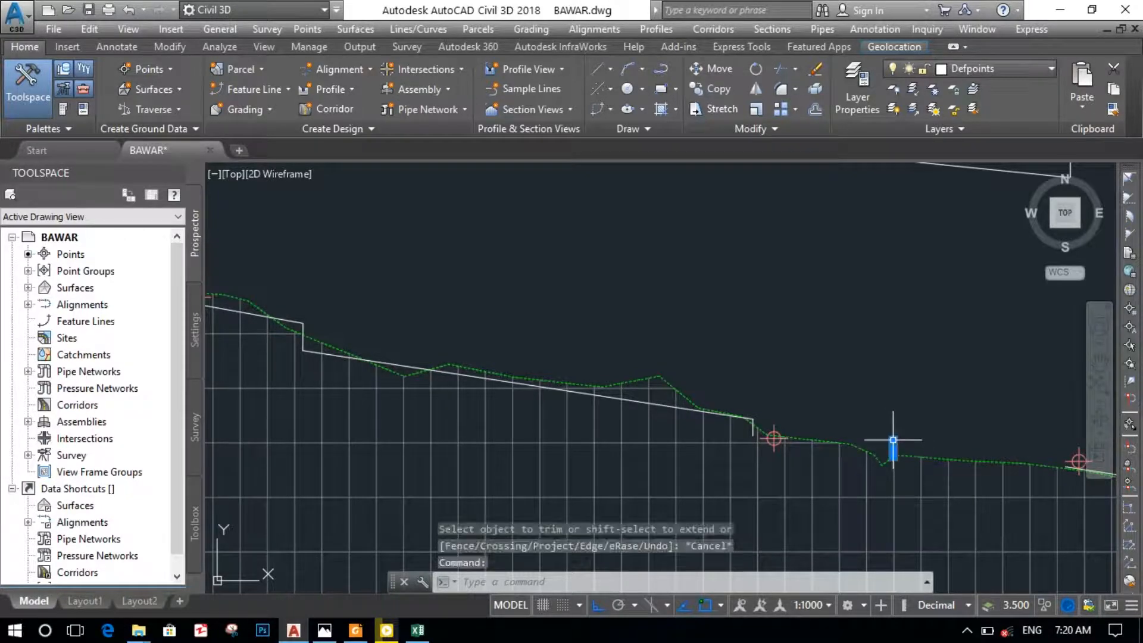
{"action": "key", "text": "Delete"}
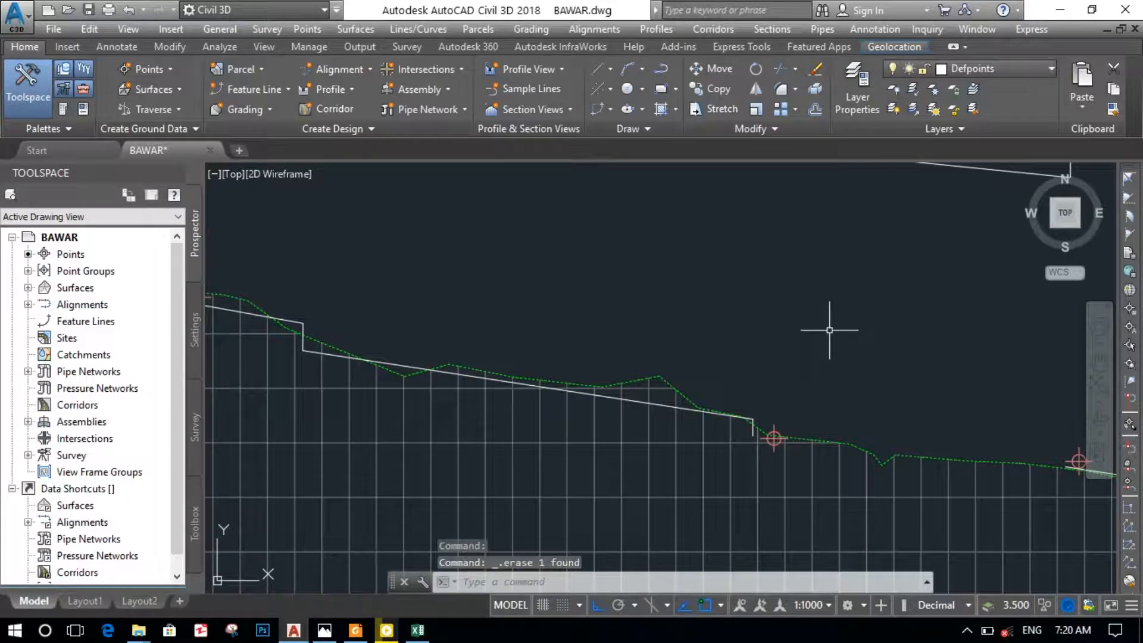
Copy the last sloped section from its upper end to the lower end of the new 3-unit drop
{"action": "scroll", "coordinate": [778, 486], "scroll_direction": "up", "scroll_amount": 4}
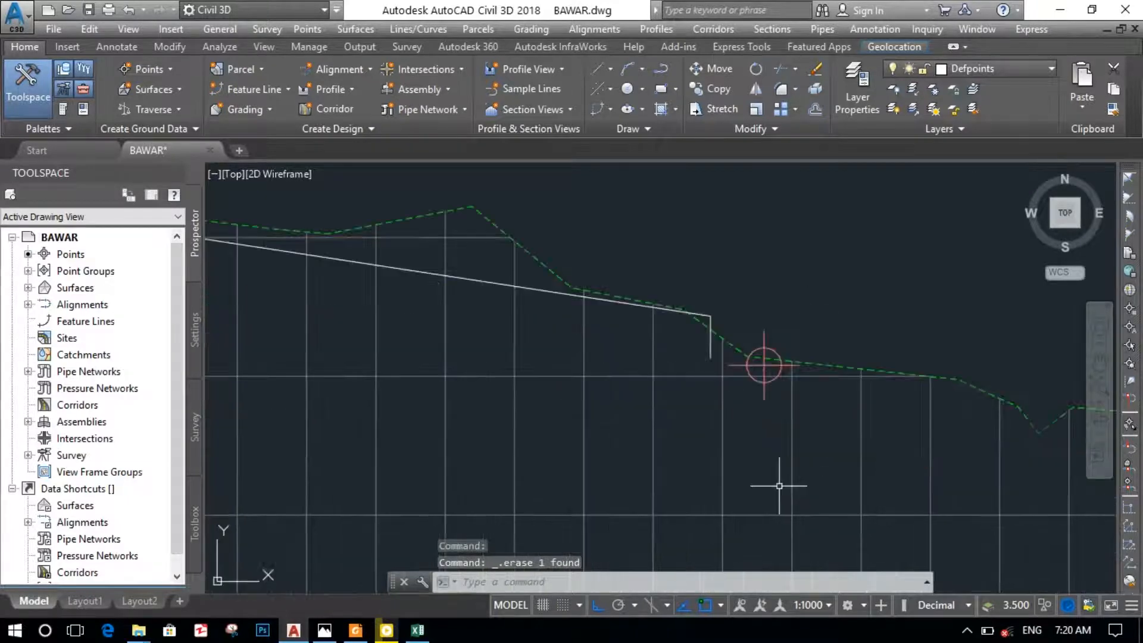
{"action": "middle_click_drag", "start_coordinate": [783, 428], "coordinate": [556, 427]}
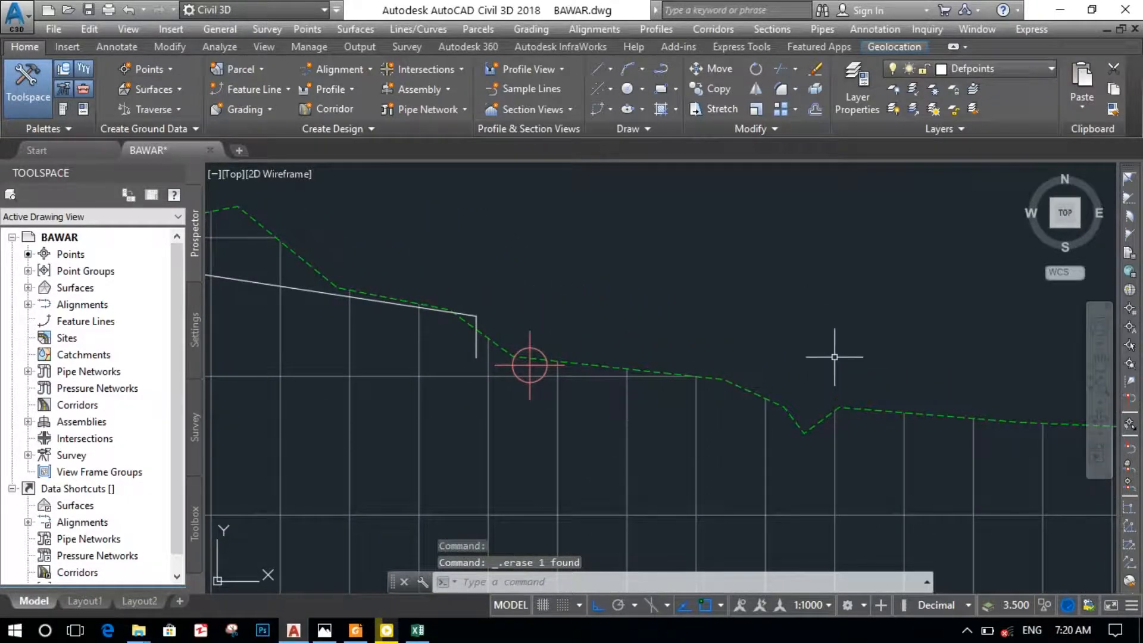
{"action": "scroll", "coordinate": [834, 357], "scroll_direction": "down", "scroll_amount": 5}
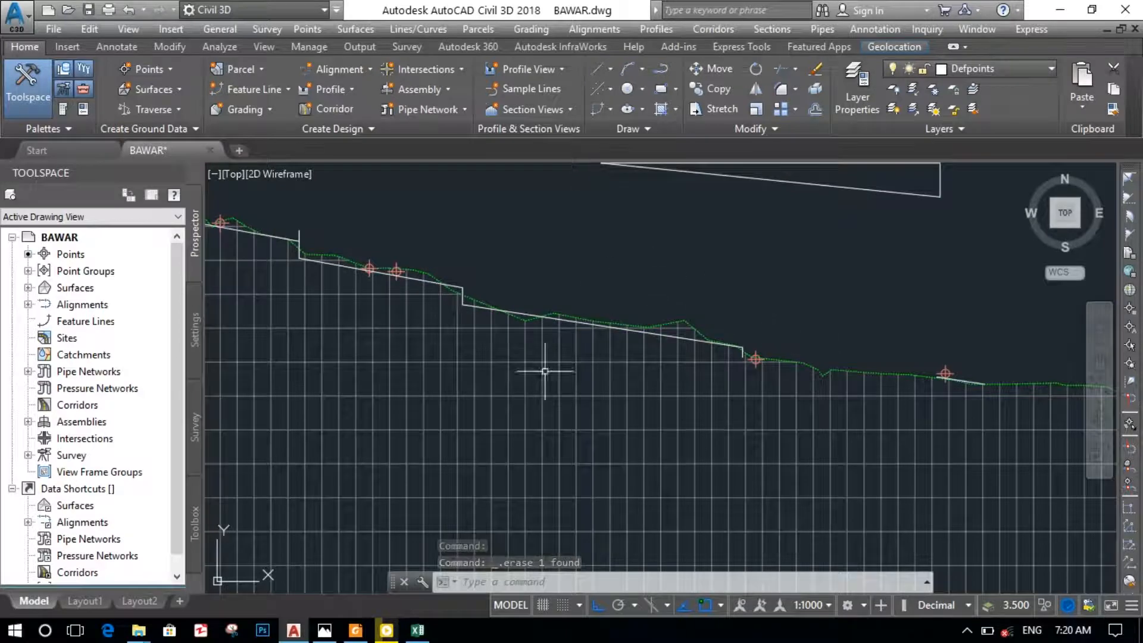
{"action": "left_click", "coordinate": [604, 322]}
{"action": "key", "text": "Escape"}
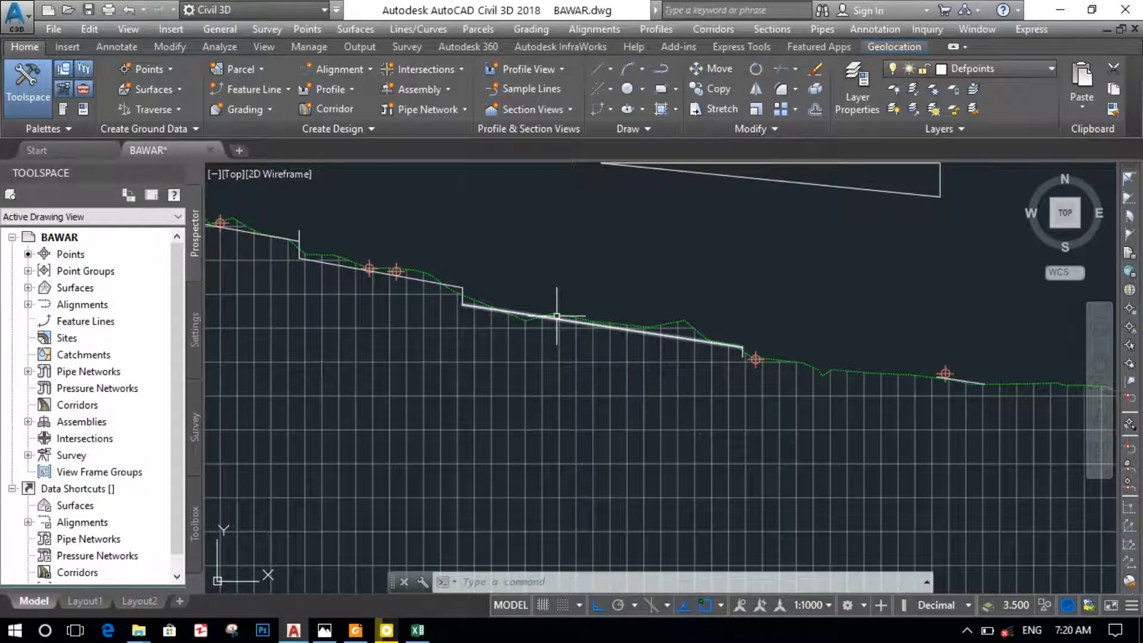
{"action": "left_click", "coordinate": [558, 317]}
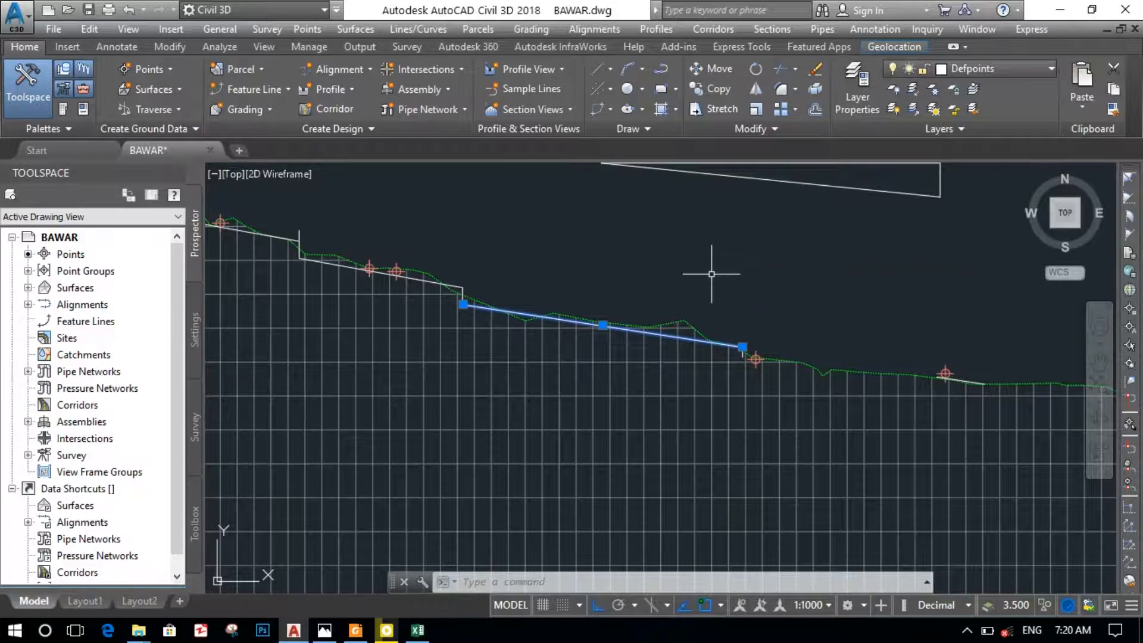
{"action": "type", "text": "PY"}
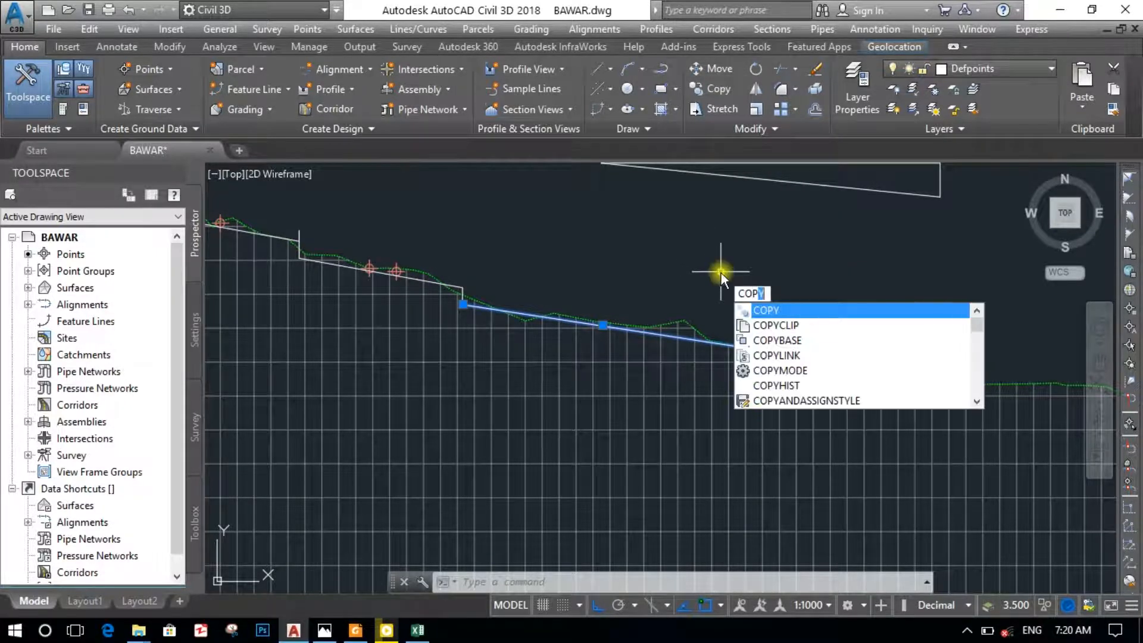
{"action": "key", "text": "Return"}
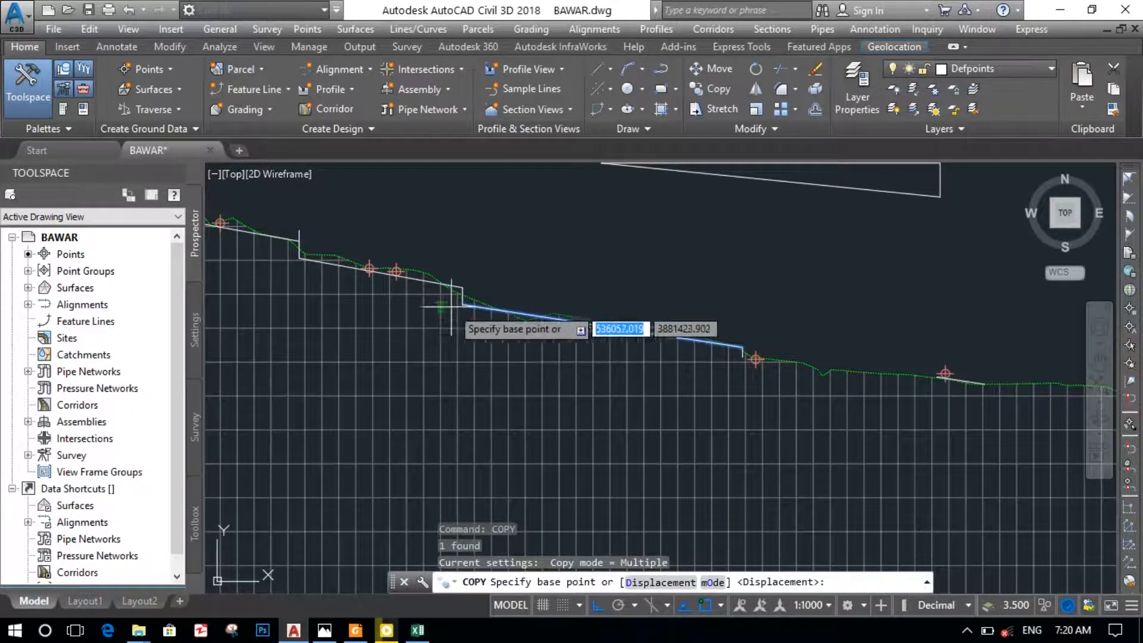
{"action": "left_click", "coordinate": [463, 304]}
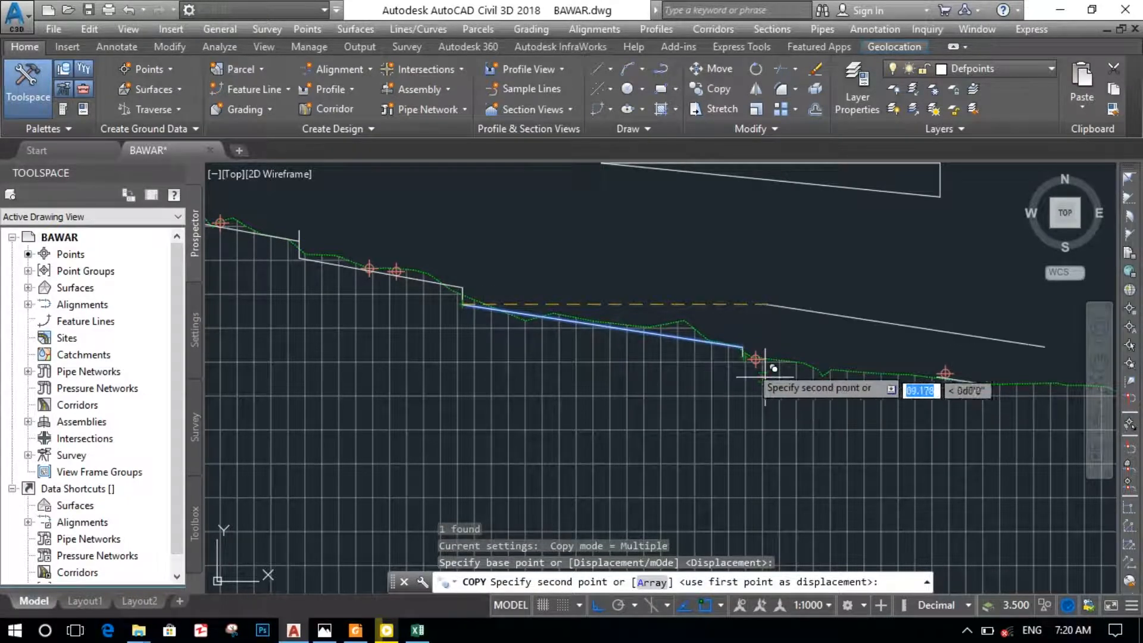
{"action": "key", "text": "F8"}
{"action": "scroll", "coordinate": [846, 357], "scroll_direction": "up", "scroll_amount": 6}
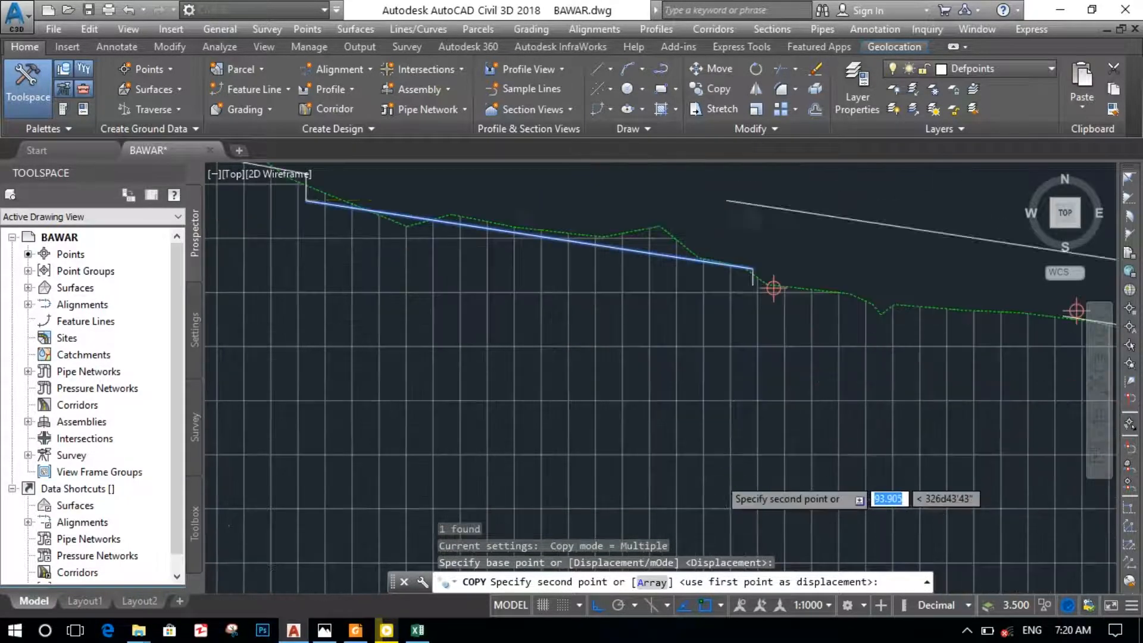
{"action": "scroll", "coordinate": [809, 429], "scroll_direction": "down", "scroll_amount": 3}
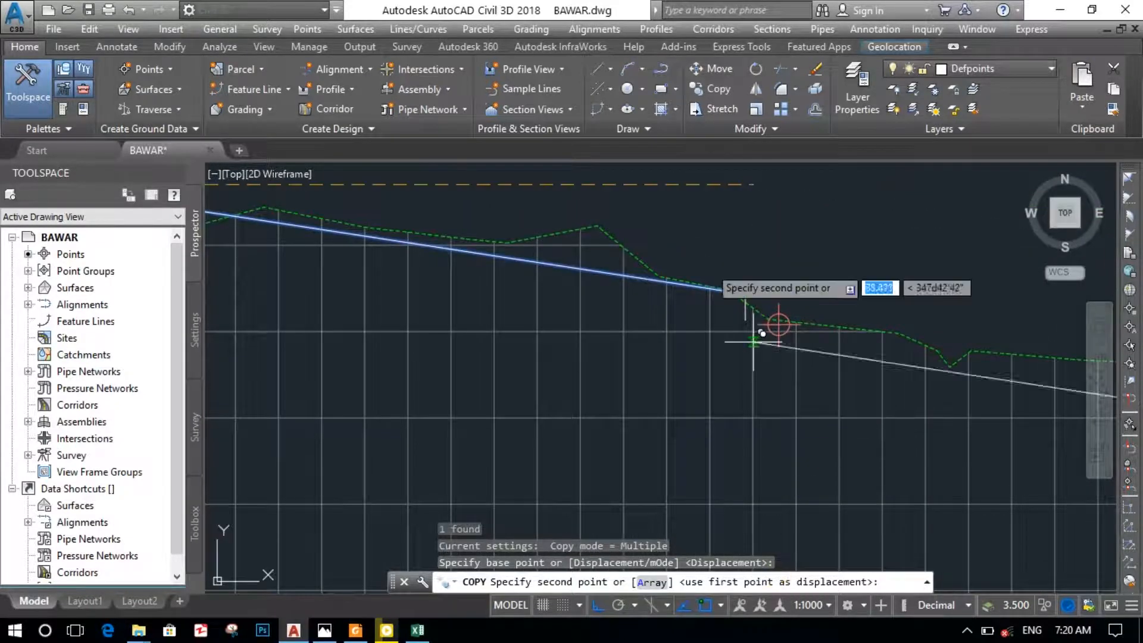
{"action": "left_click", "coordinate": [754, 310]}
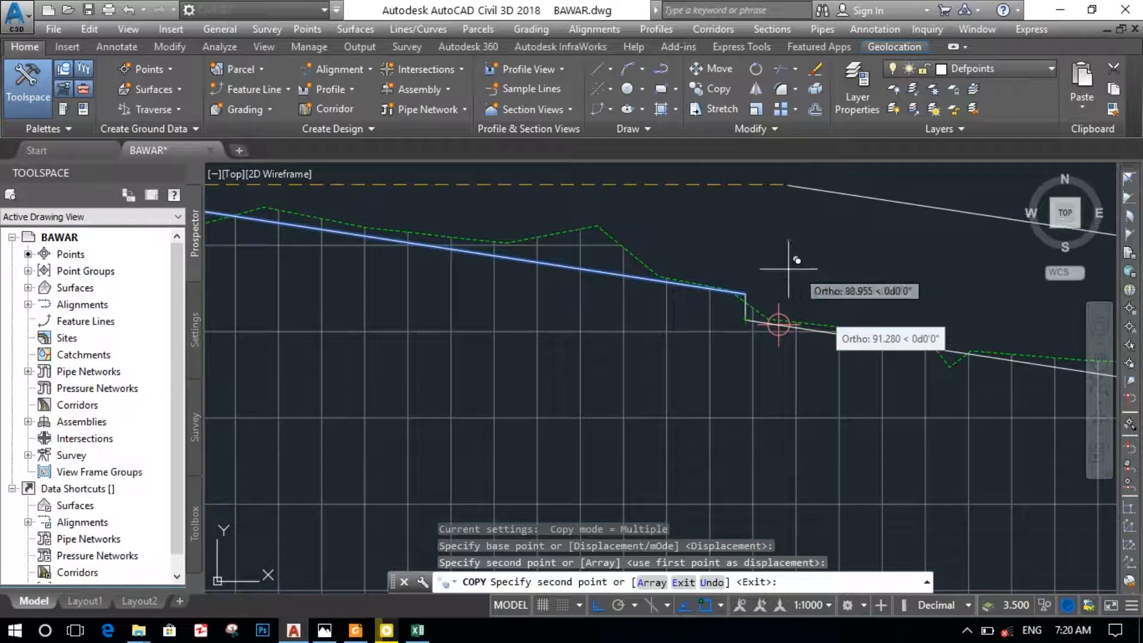
End the copying and erase the short leftover line on the ground profile above the copied sloped section
{"action": "scroll", "coordinate": [786, 267], "scroll_direction": "down", "scroll_amount": 5}
{"action": "key", "text": "Escape"}
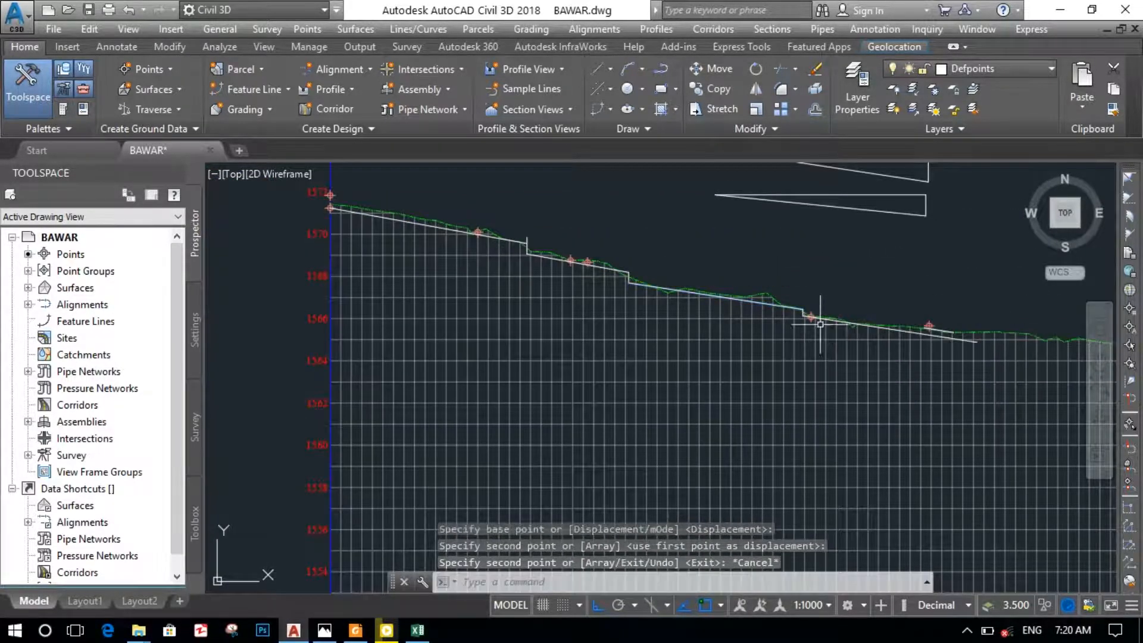
{"action": "middle_click_drag", "start_coordinate": [710, 415], "coordinate": [684, 423]}
{"action": "scroll", "coordinate": [671, 384], "scroll_direction": "up", "scroll_amount": 5}
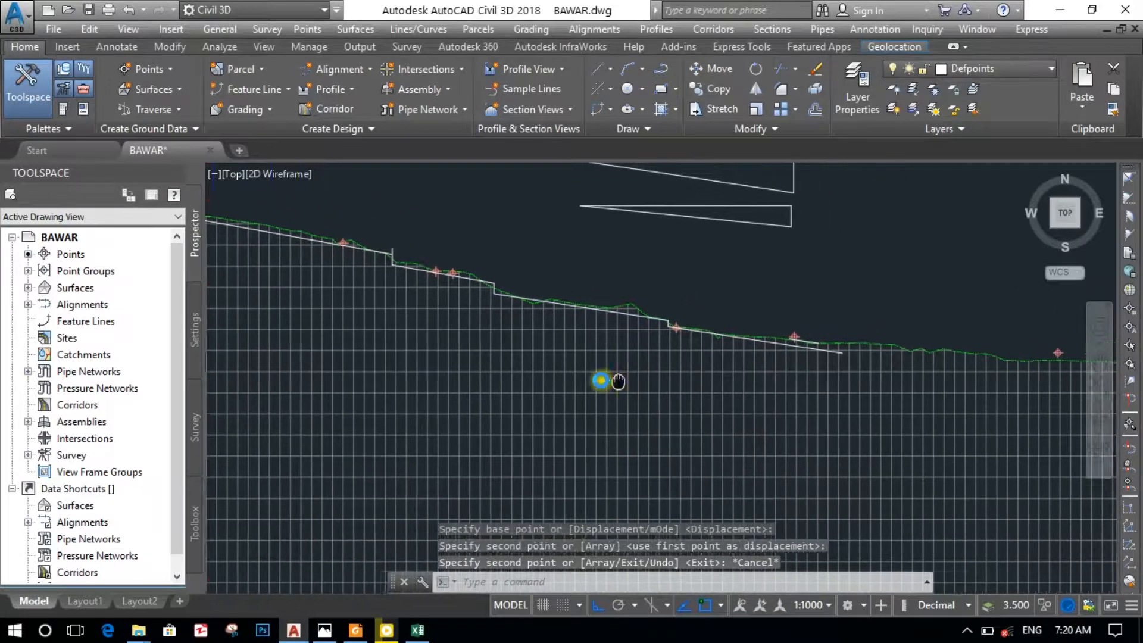
{"action": "middle_click_drag", "start_coordinate": [876, 301], "coordinate": [652, 333]}
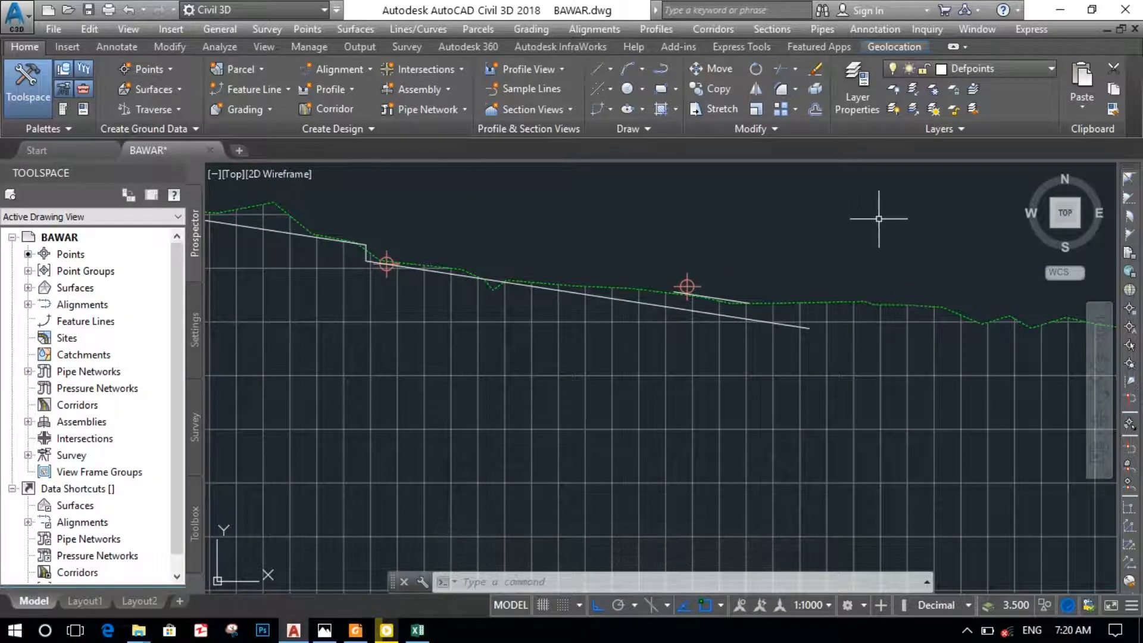
{"action": "mouse_move", "coordinate": [887, 218]}
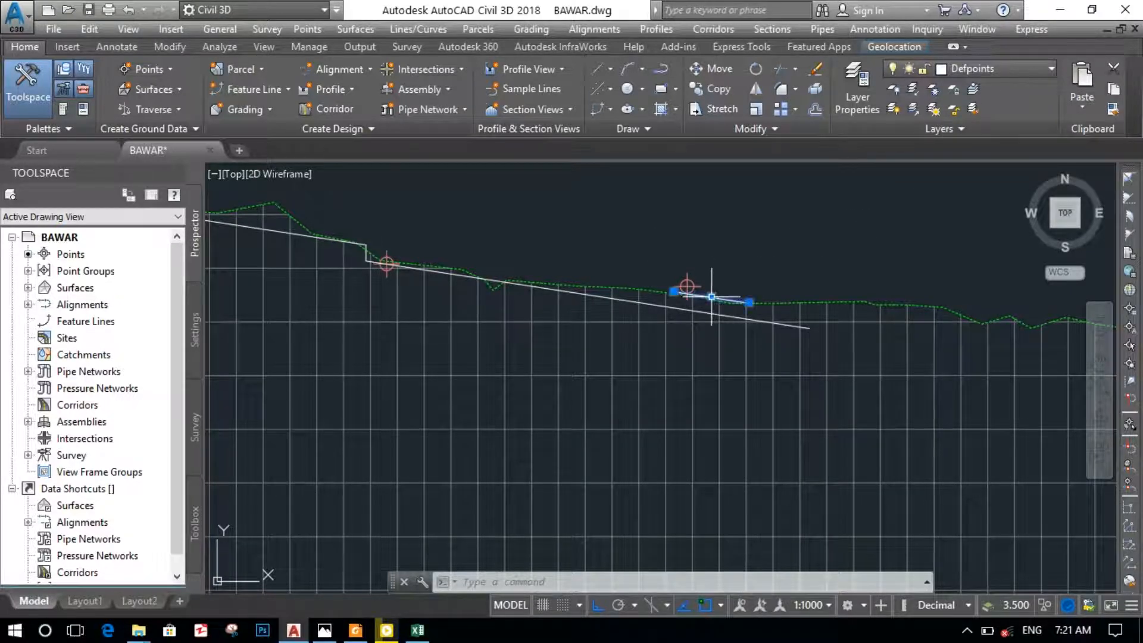
{"action": "key", "text": "Delete"}
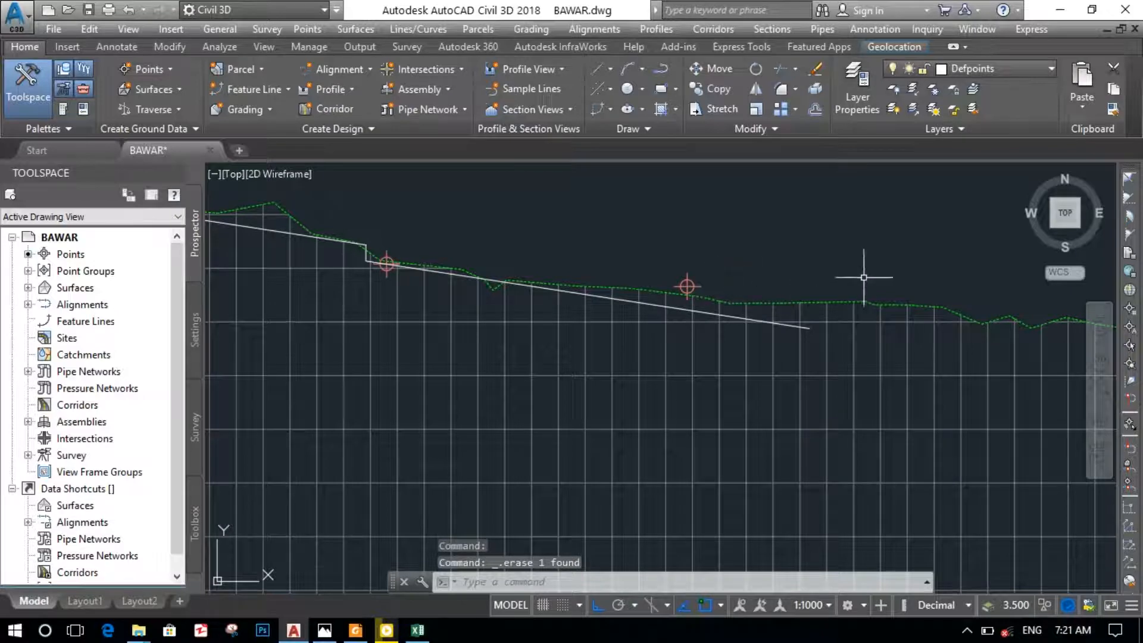
Draw a vertical line 5 units upward from the lower end of the copied sloped section
{"action": "mouse_move", "coordinate": [853, 228]}
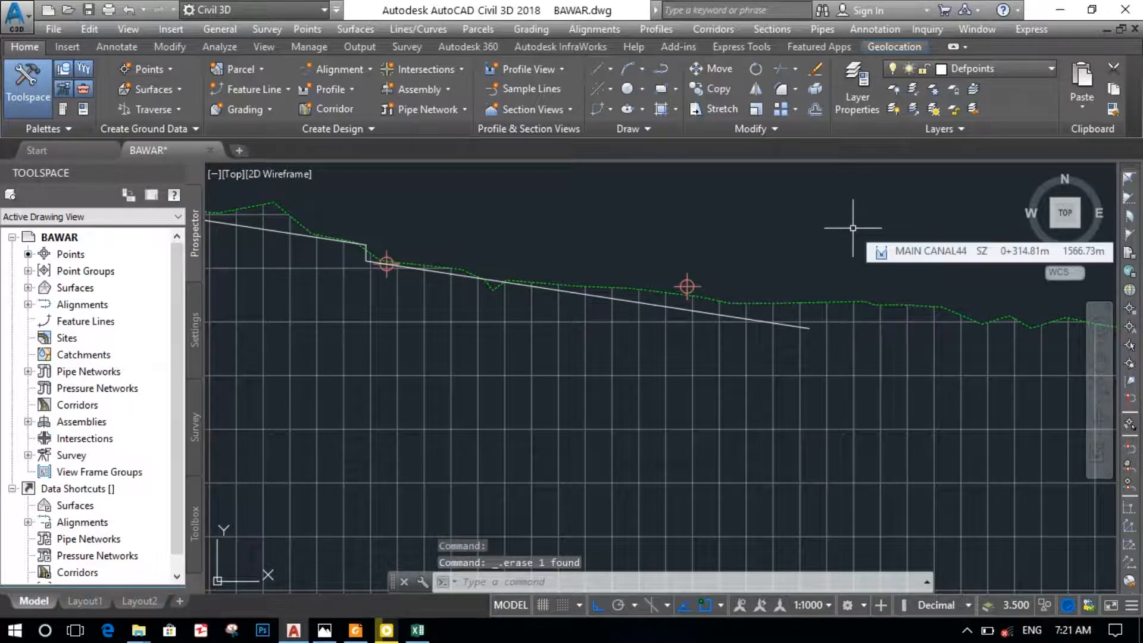
{"action": "type", "text": "l"}
{"action": "key", "text": "Return"}
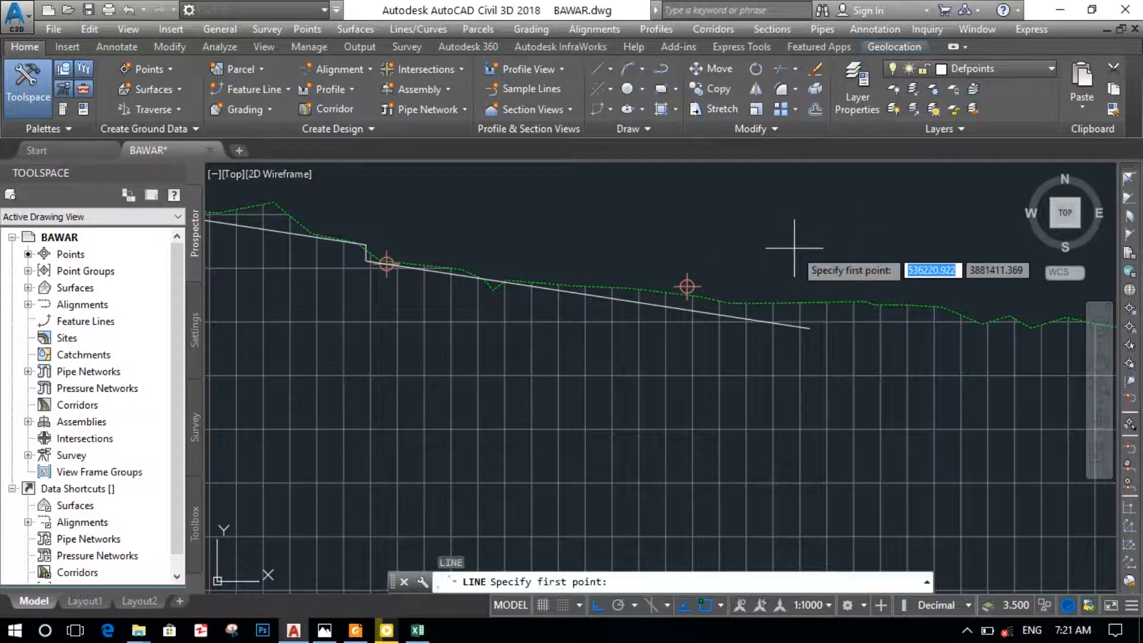
{"action": "left_click", "coordinate": [809, 327]}
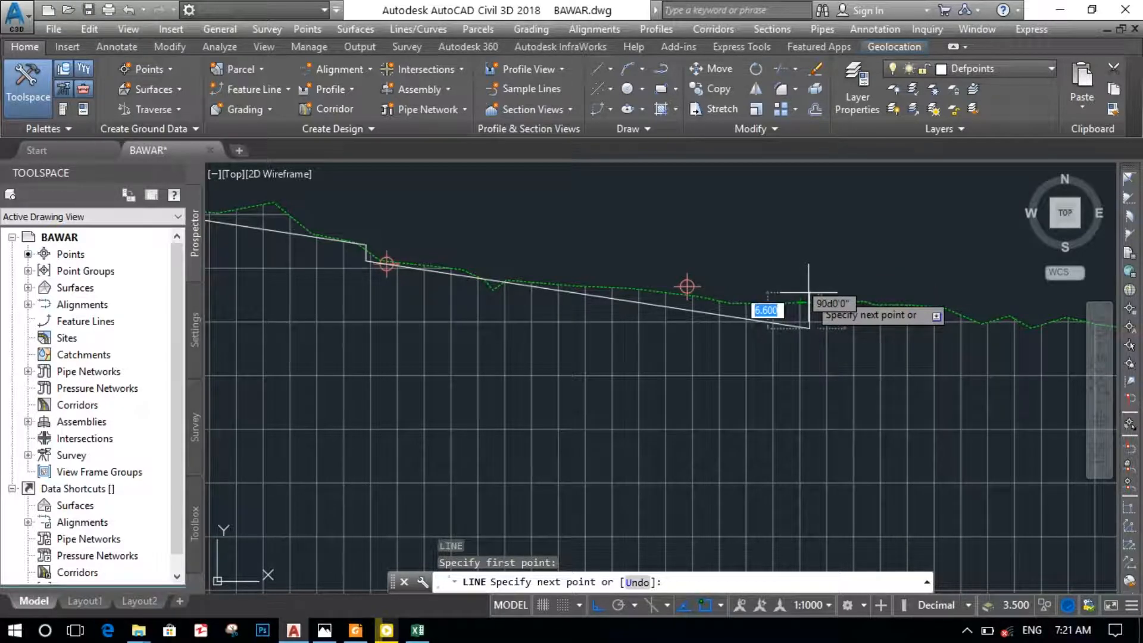
{"action": "type", "text": "5"}
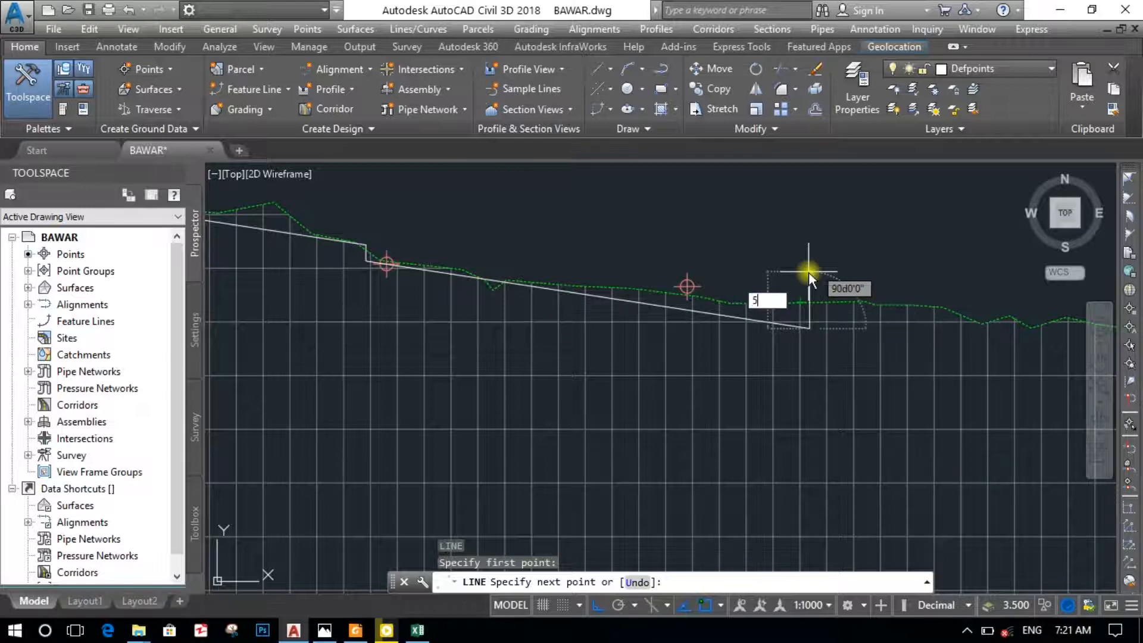
{"action": "key", "text": "Return"}
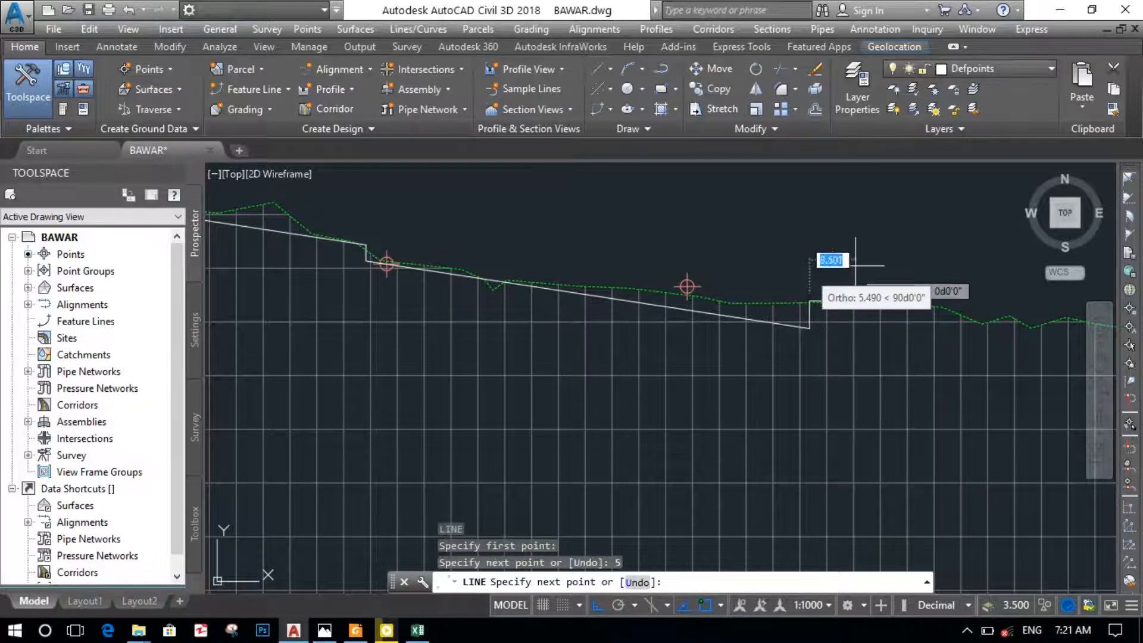
{"action": "key", "text": "Return"}
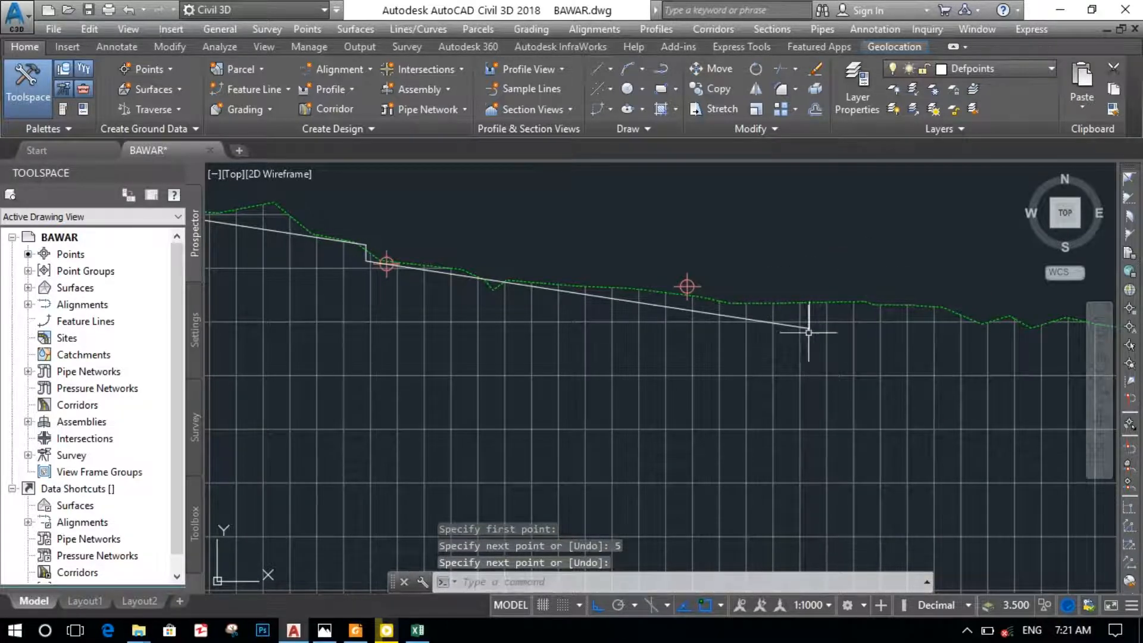
Stretch the lower end of the last sloped section up to the top of the 5-unit vertical line
{"action": "left_click", "coordinate": [810, 328]}
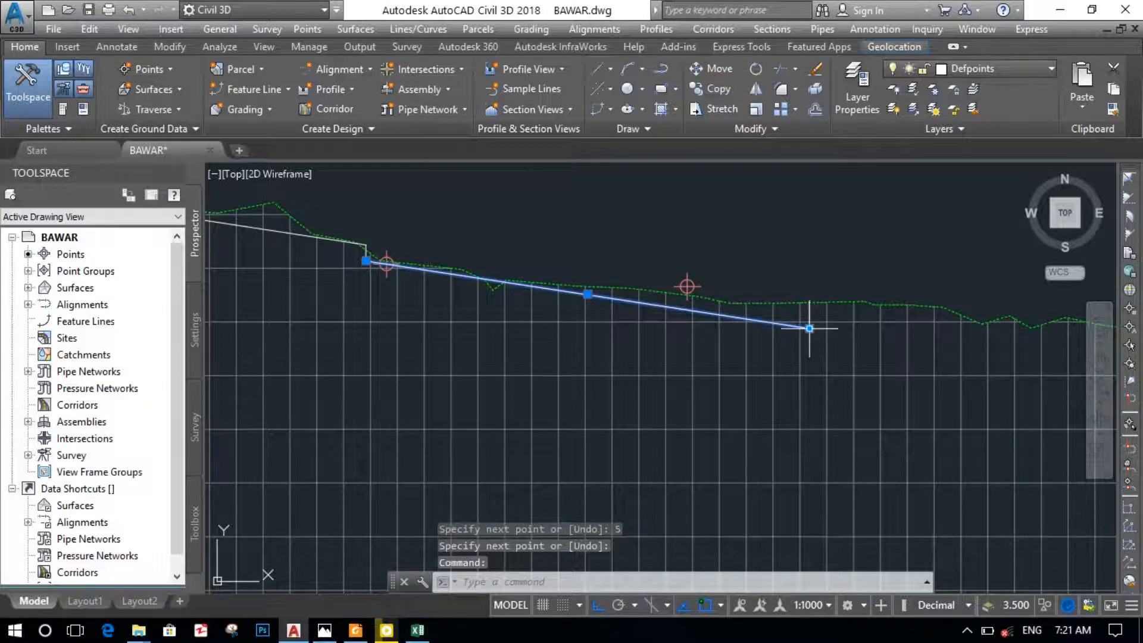
{"action": "left_click", "coordinate": [810, 328]}
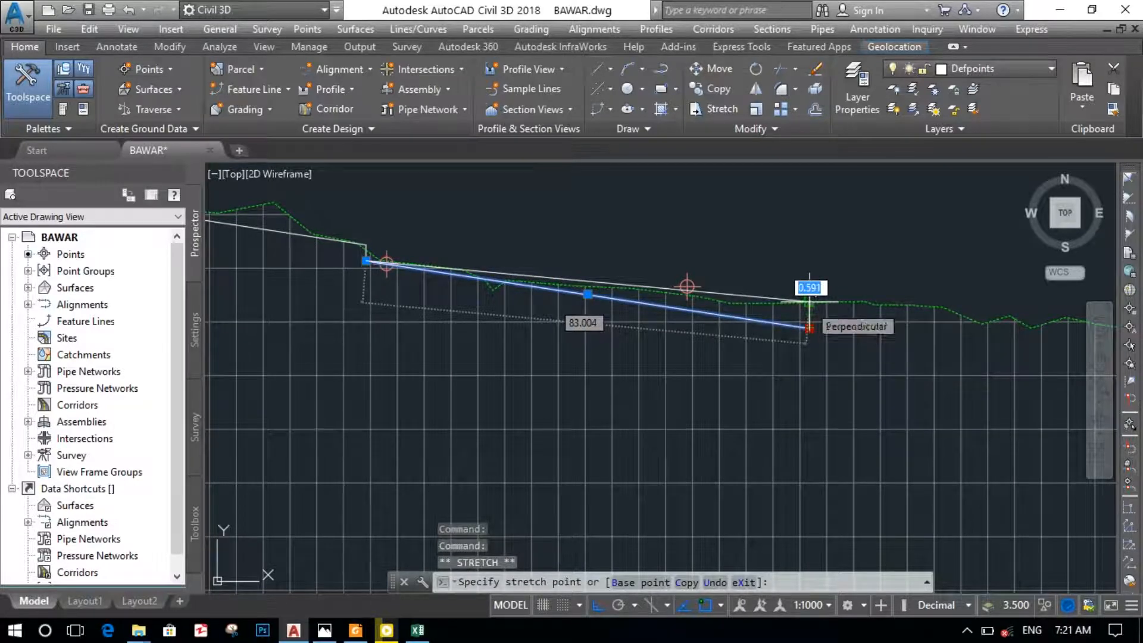
{"action": "left_click", "coordinate": [810, 302]}
{"action": "type", "text": "l"}
{"action": "key", "text": "Return"}
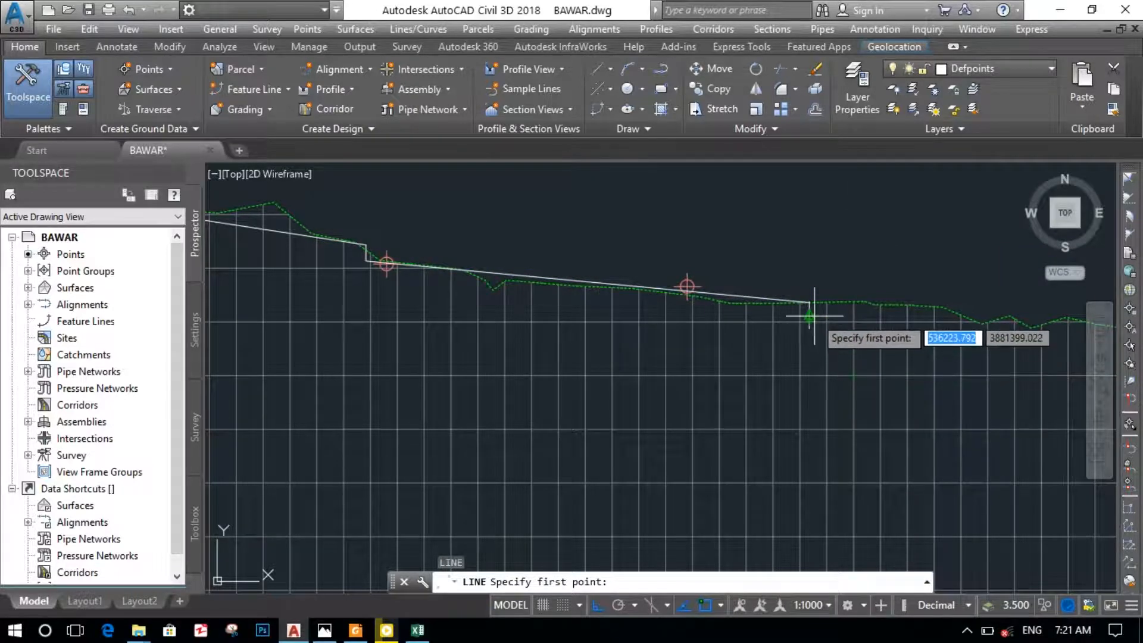
{"action": "key", "text": "Escape"}
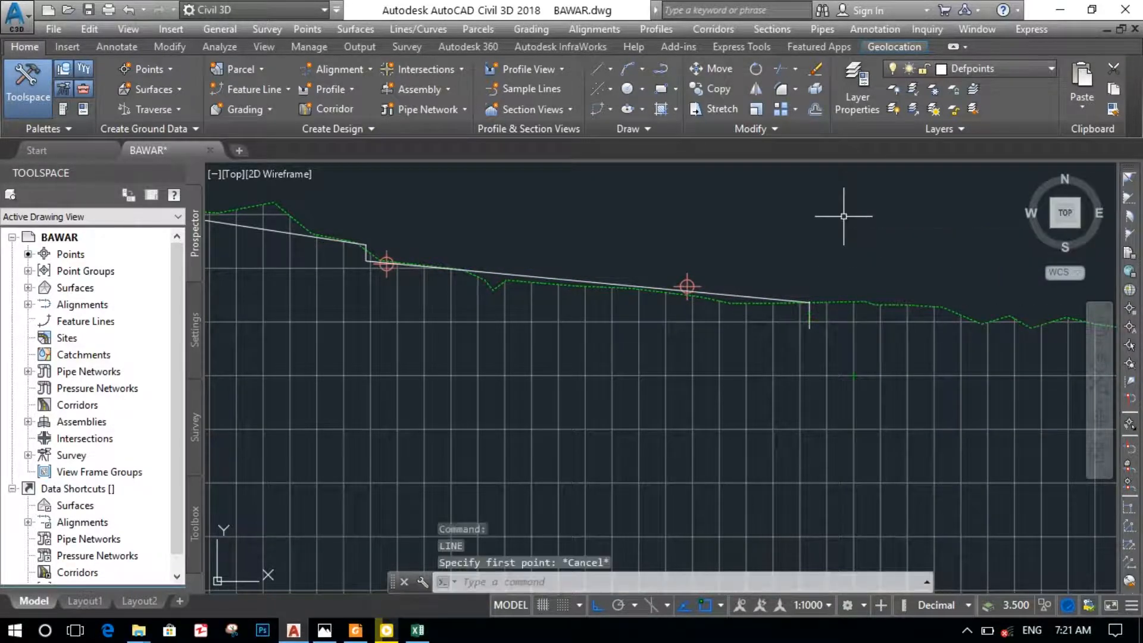
Erase the 5-unit vertical helper line at the lower end of the last sloped section
{"action": "left_click", "coordinate": [808, 316]}
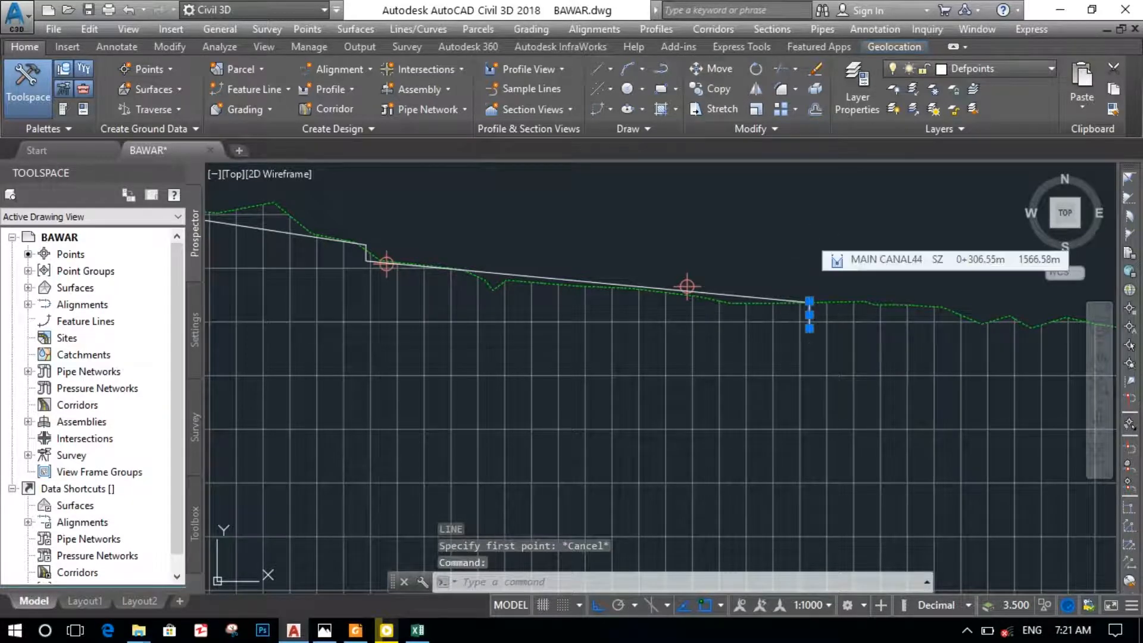
{"action": "key", "text": "Delete"}
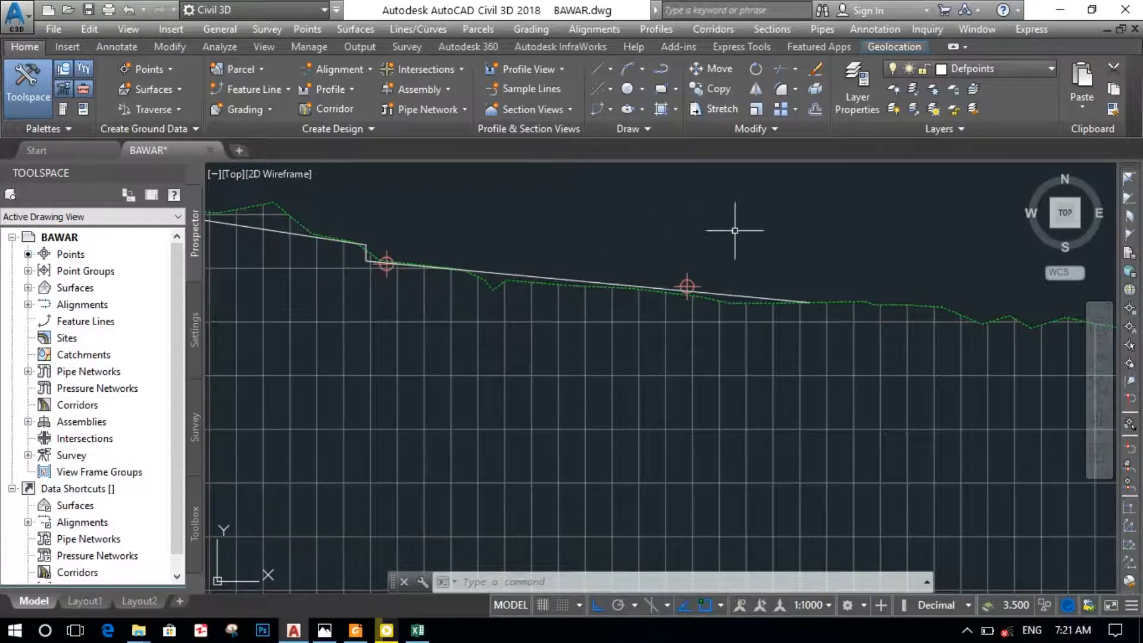
Add a profile view depth label from the foot of the last vertical drop to the lower end of the adjusted sloped section
{"action": "left_click", "coordinate": [667, 30]}
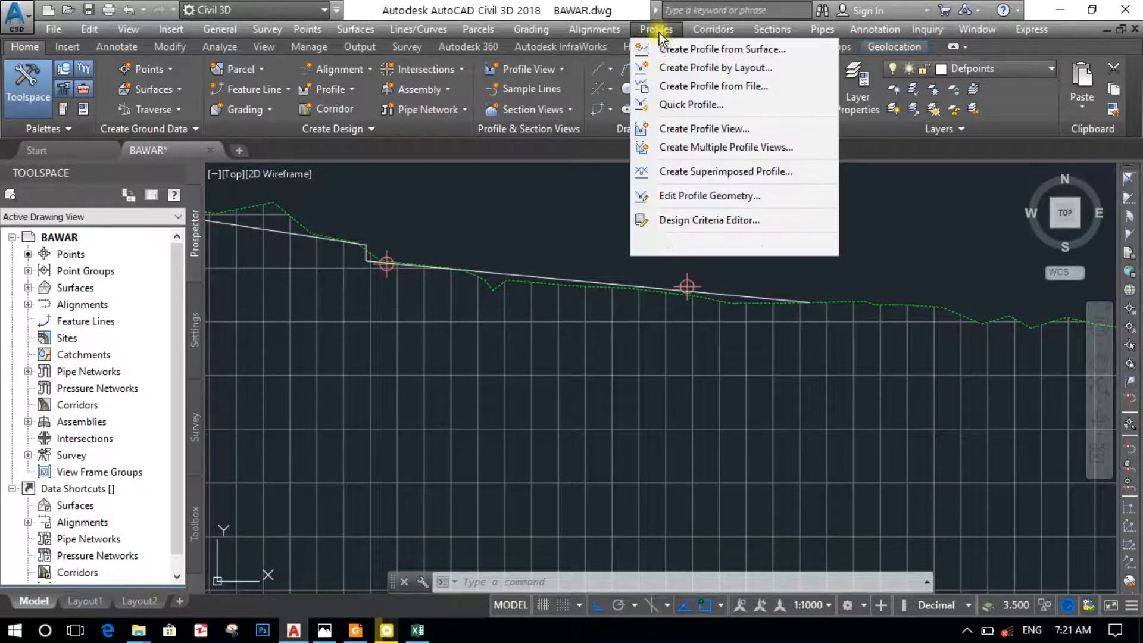
{"action": "mouse_move", "coordinate": [677, 244]}
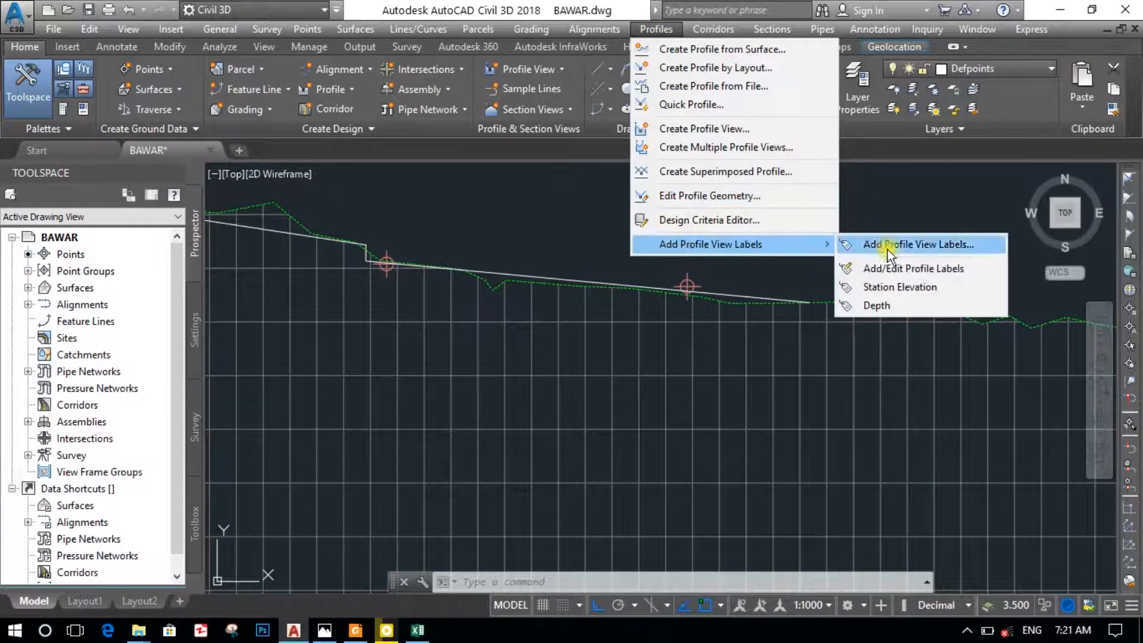
{"action": "left_click", "coordinate": [905, 301]}
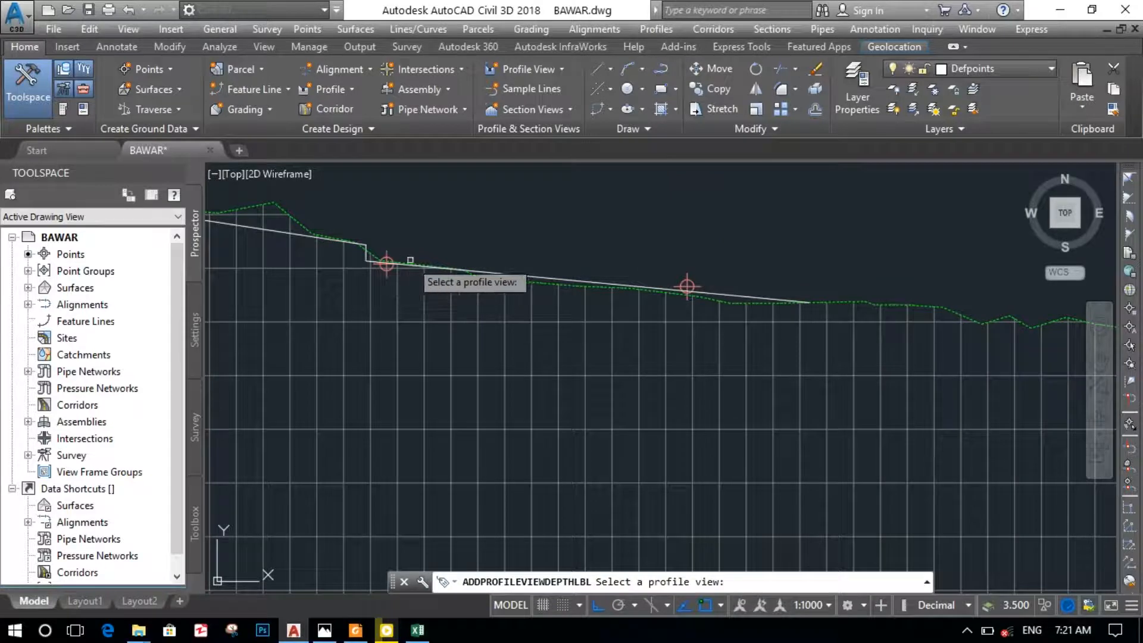
{"action": "left_click", "coordinate": [512, 324]}
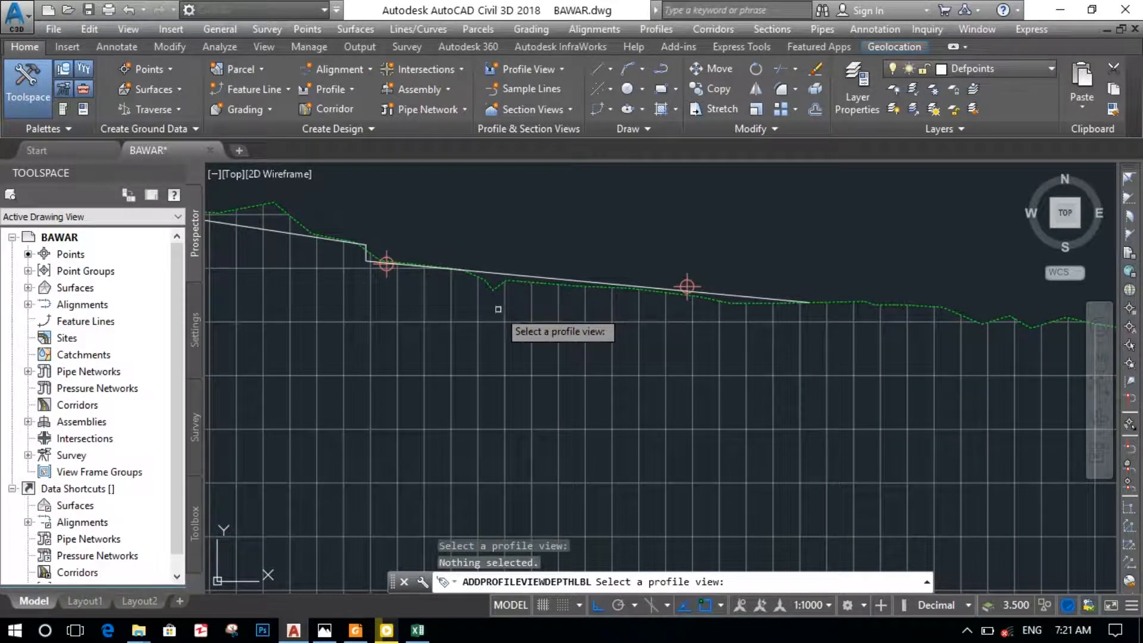
{"action": "left_click", "coordinate": [504, 309]}
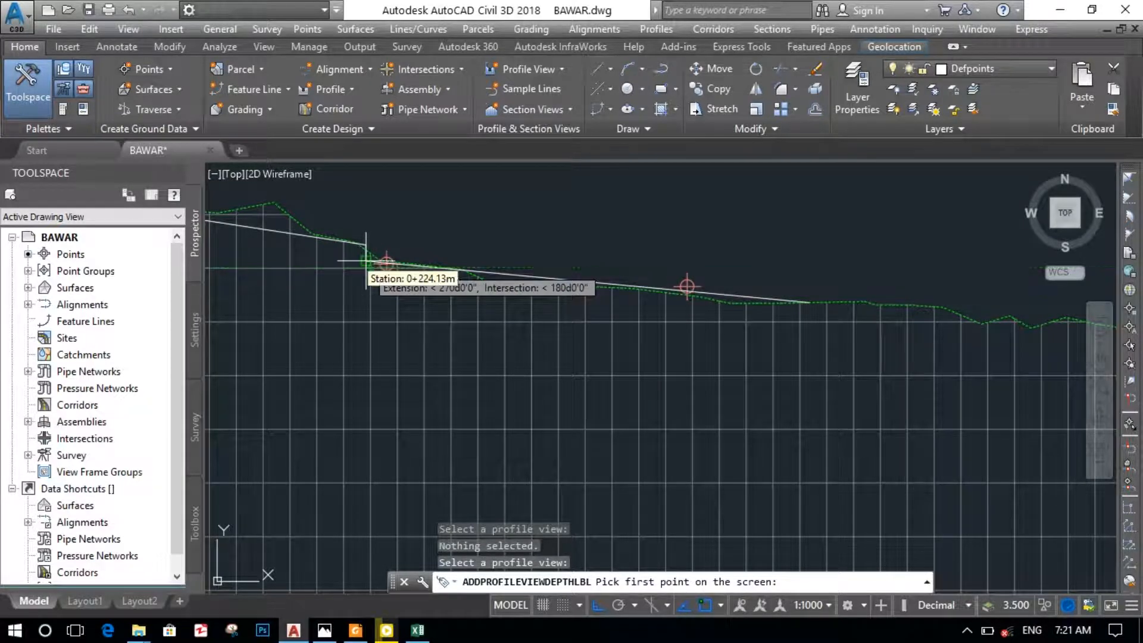
{"action": "left_click", "coordinate": [386, 262]}
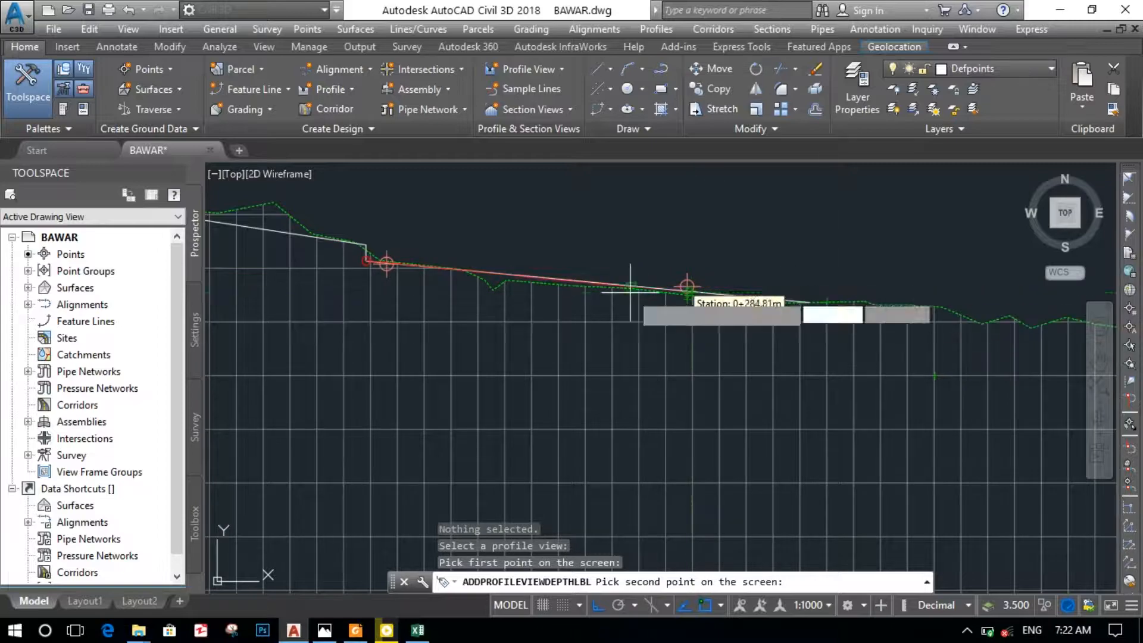
{"action": "scroll", "coordinate": [813, 324], "scroll_direction": "down", "scroll_amount": 4}
{"action": "scroll", "coordinate": [792, 322], "scroll_direction": "up", "scroll_amount": 1}
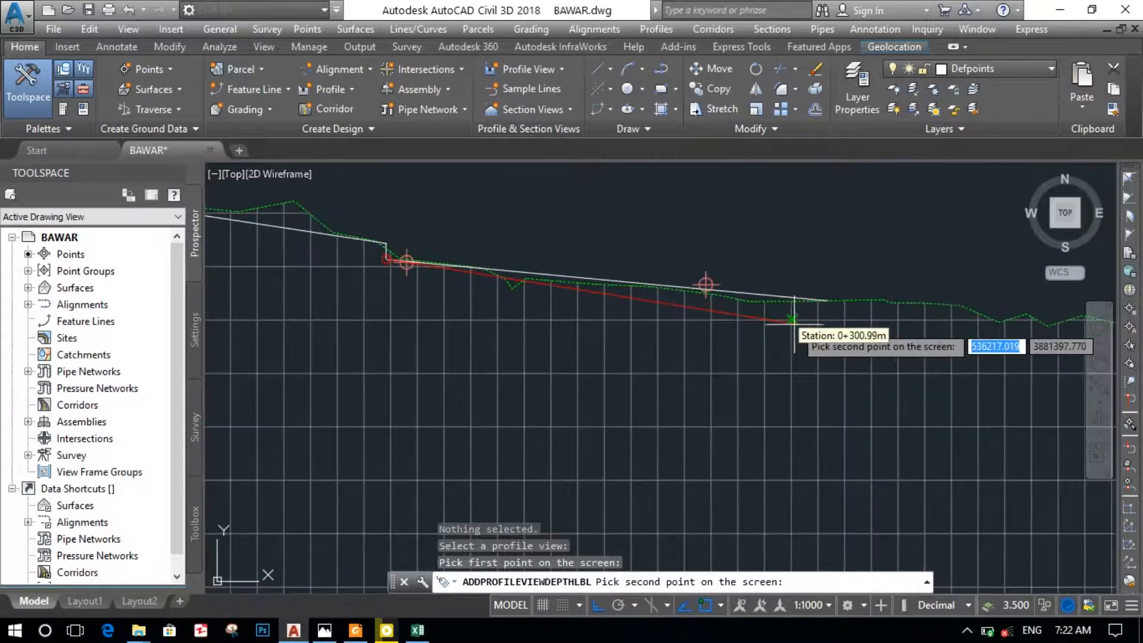
{"action": "scroll", "coordinate": [786, 323], "scroll_direction": "down", "scroll_amount": 3}
{"action": "scroll", "coordinate": [779, 321], "scroll_direction": "up", "scroll_amount": 3}
{"action": "scroll", "coordinate": [779, 322], "scroll_direction": "up", "scroll_amount": 2}
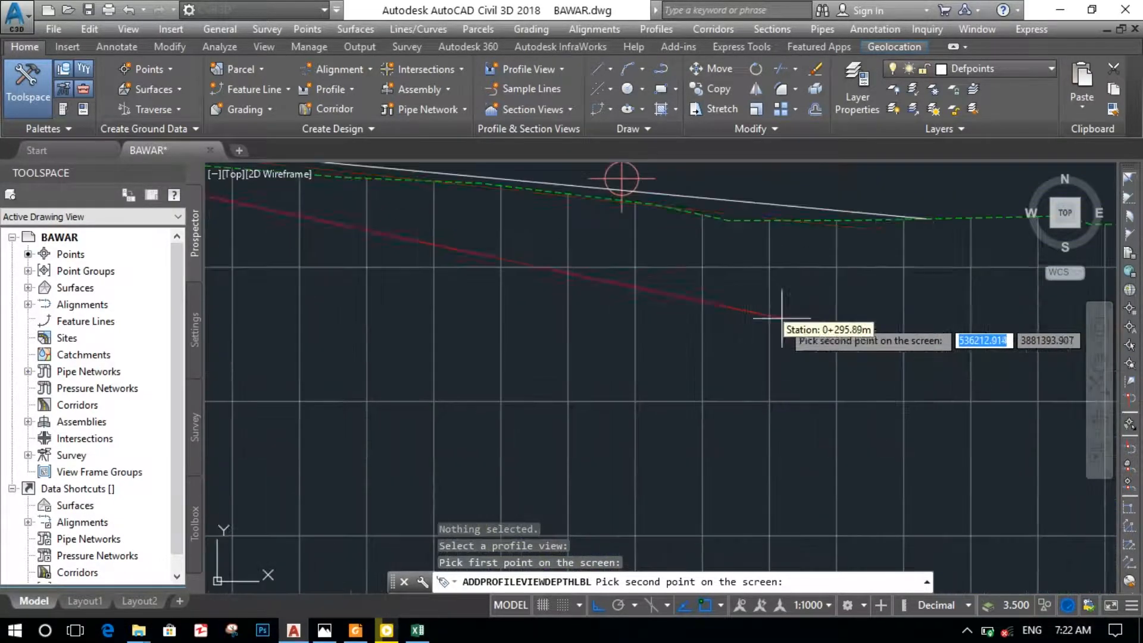
{"action": "scroll", "coordinate": [814, 402], "scroll_direction": "up", "scroll_amount": 3}
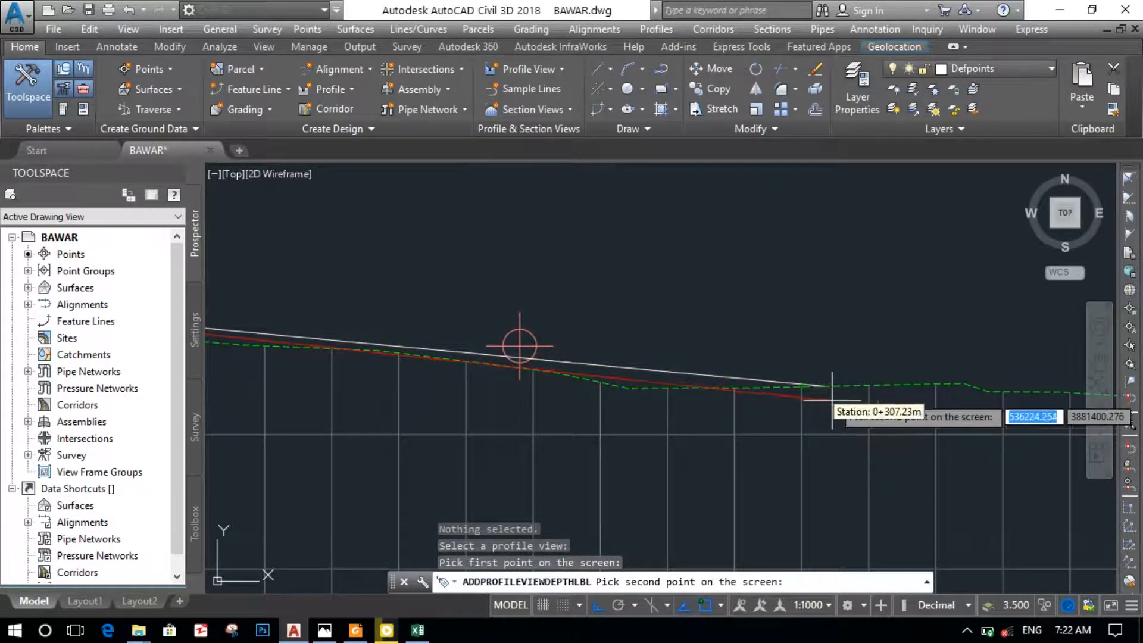
{"action": "left_click", "coordinate": [824, 386]}
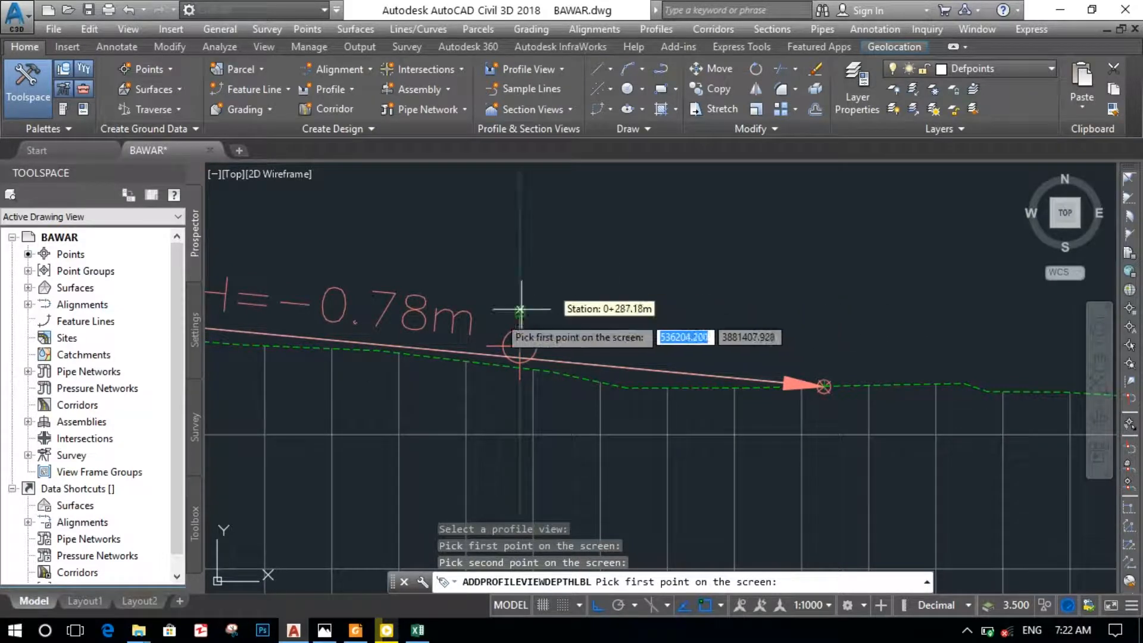
{"action": "key", "text": "Escape"}
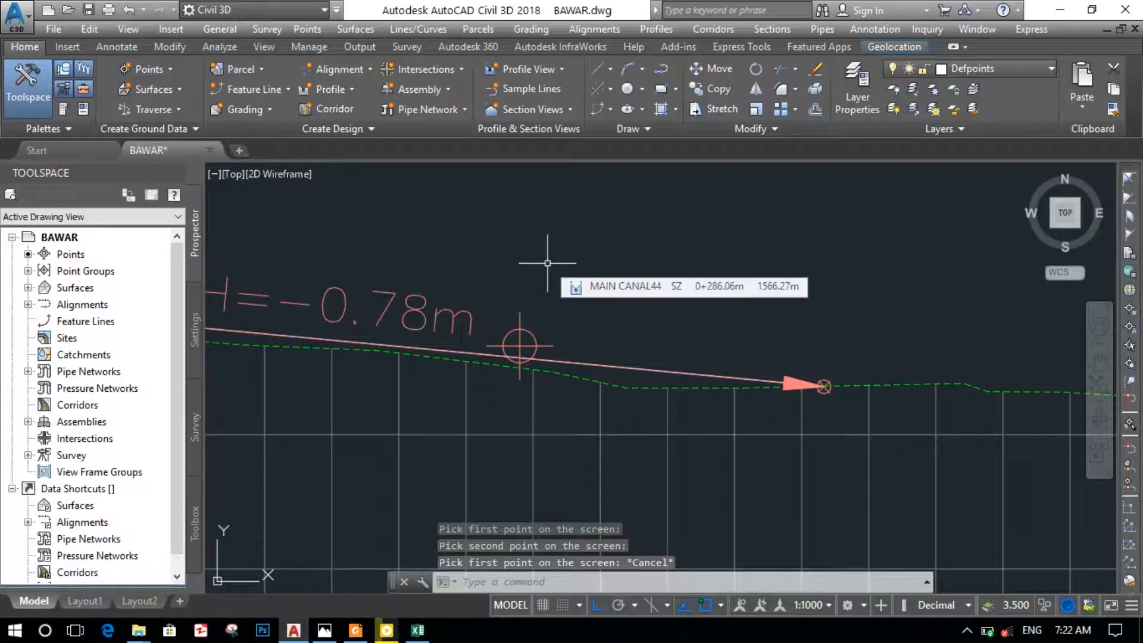
Change the new depth label's style to Grade %
{"action": "left_click", "coordinate": [522, 344]}
{"action": "right_click", "coordinate": [421, 311]}
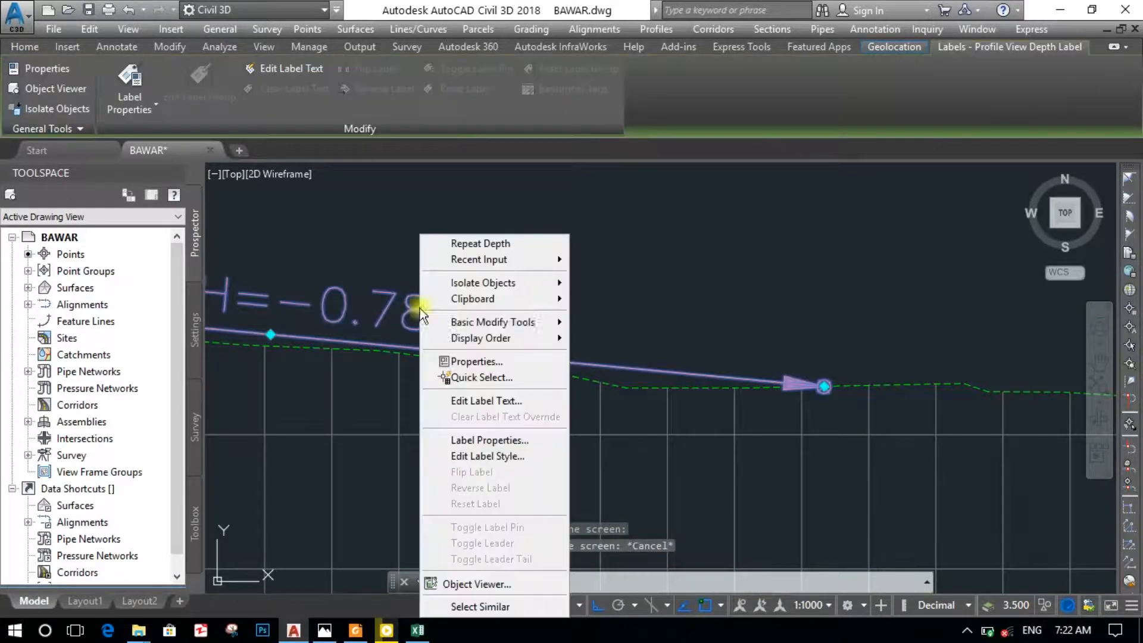
{"action": "left_click", "coordinate": [501, 456]}
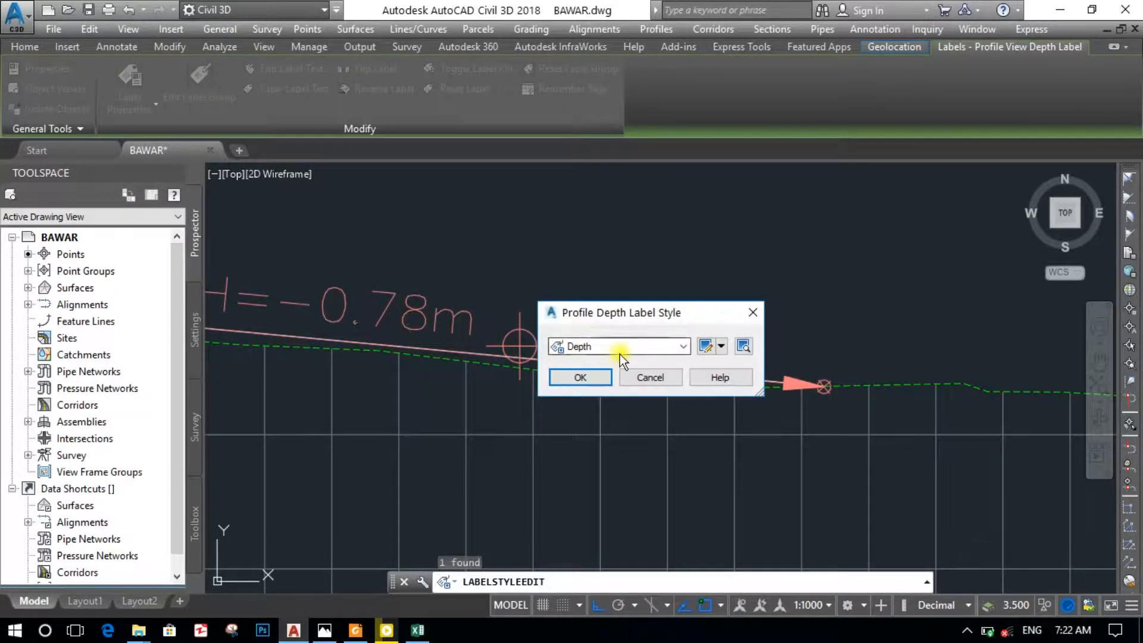
{"action": "left_click", "coordinate": [627, 347]}
{"action": "left_click", "coordinate": [607, 370]}
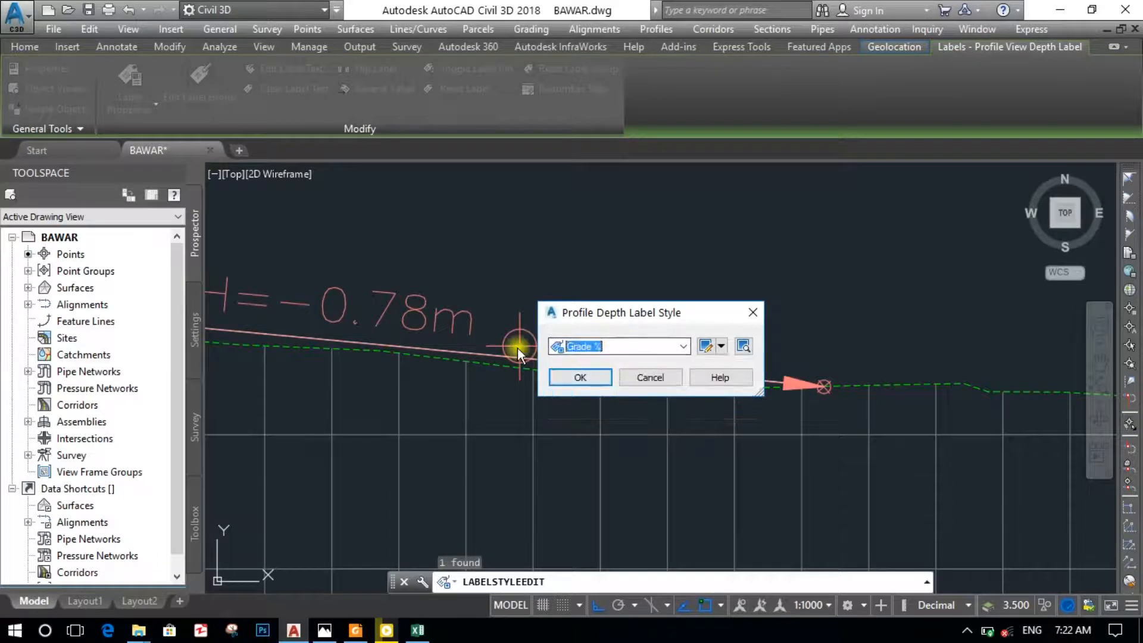
{"action": "left_click", "coordinate": [594, 377]}
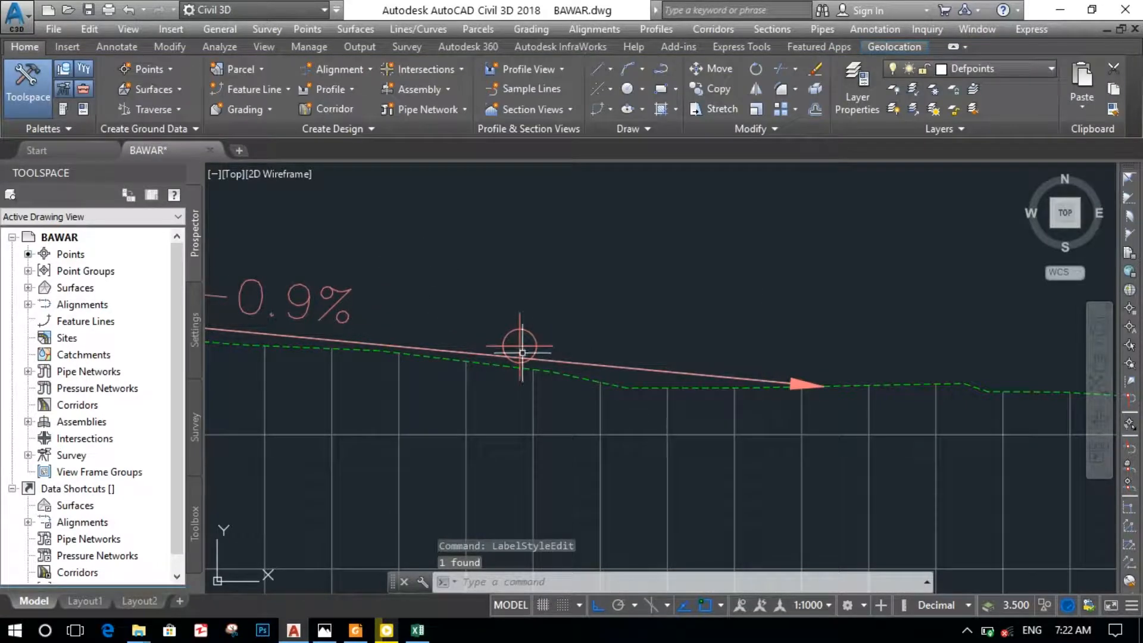
Examine the labelled sloped section against the ground profile and the vertical drop at its upper end
{"action": "scroll", "coordinate": [588, 331], "scroll_direction": "down", "scroll_amount": 2}
{"action": "scroll", "coordinate": [573, 338], "scroll_direction": "down", "scroll_amount": 2}
{"action": "scroll", "coordinate": [439, 319], "scroll_direction": "down", "scroll_amount": 2}
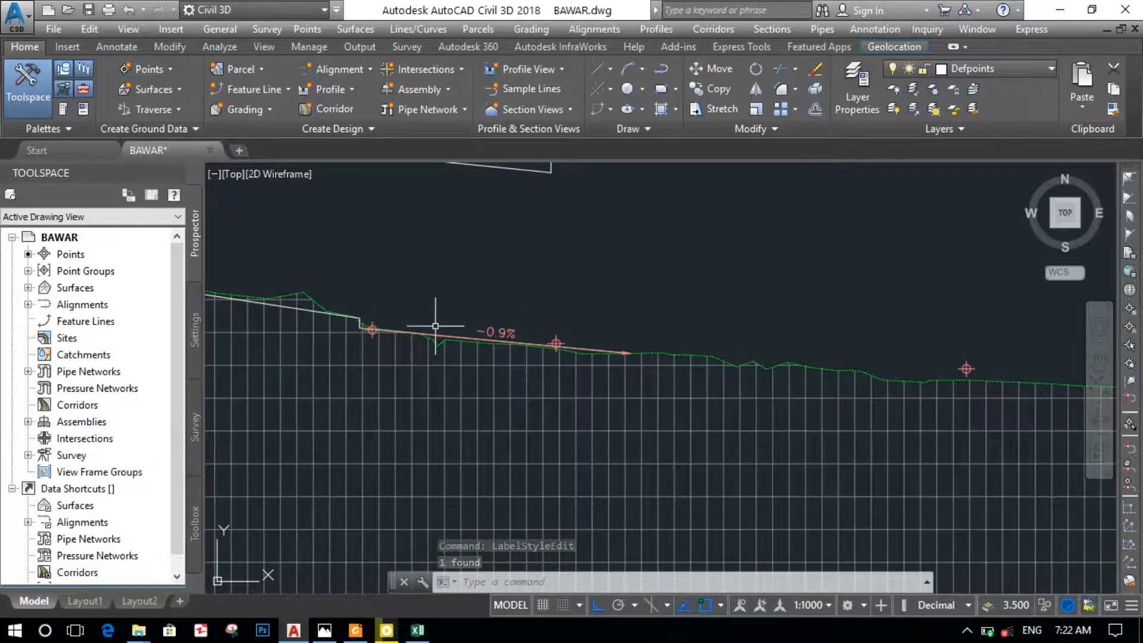
{"action": "scroll", "coordinate": [438, 324], "scroll_direction": "up", "scroll_amount": 2}
{"action": "scroll", "coordinate": [435, 326], "scroll_direction": "up", "scroll_amount": 2}
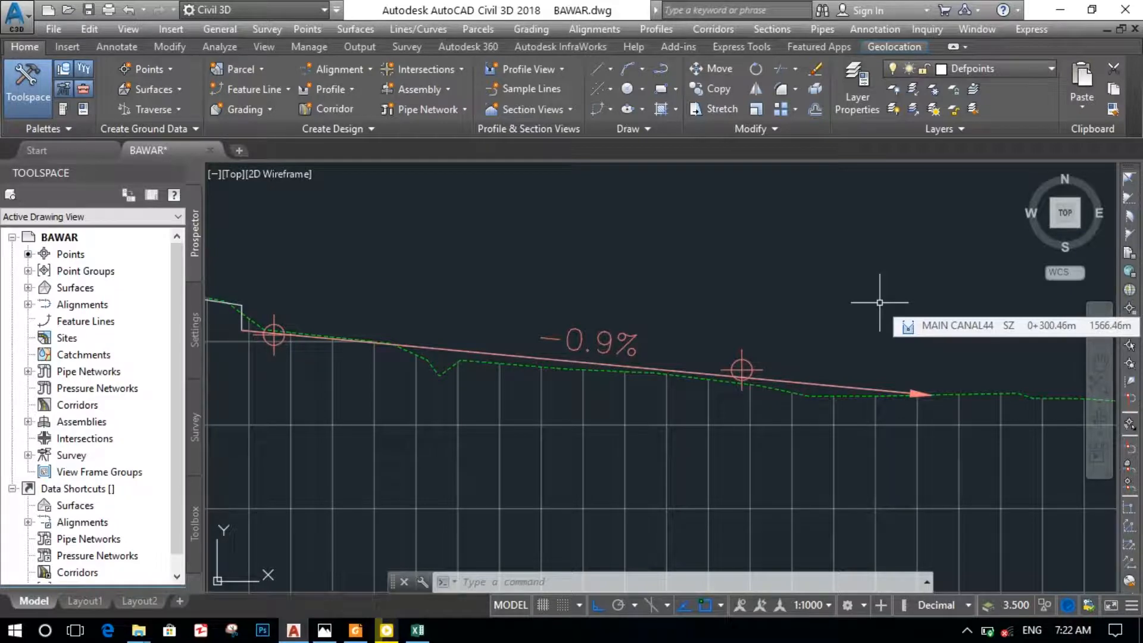
{"action": "mouse_move", "coordinate": [245, 264]}
{"action": "middle_mouse_down"}
{"action": "mouse_move", "coordinate": [484, 291]}
{"action": "mouse_move", "coordinate": [531, 283]}
{"action": "middle_mouse_up"}
{"action": "scroll", "coordinate": [548, 324], "scroll_direction": "up", "scroll_amount": 5}
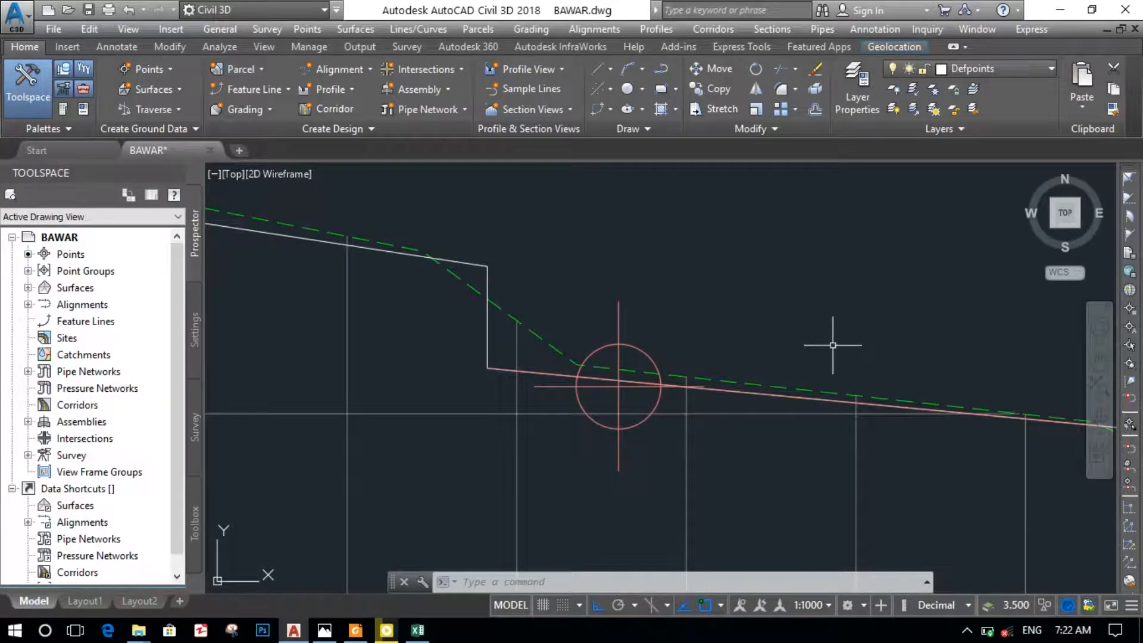
Erase the grade label from the sloped section below the last vertical drop
{"action": "left_click", "coordinate": [833, 398]}
{"action": "key", "text": "Delete"}
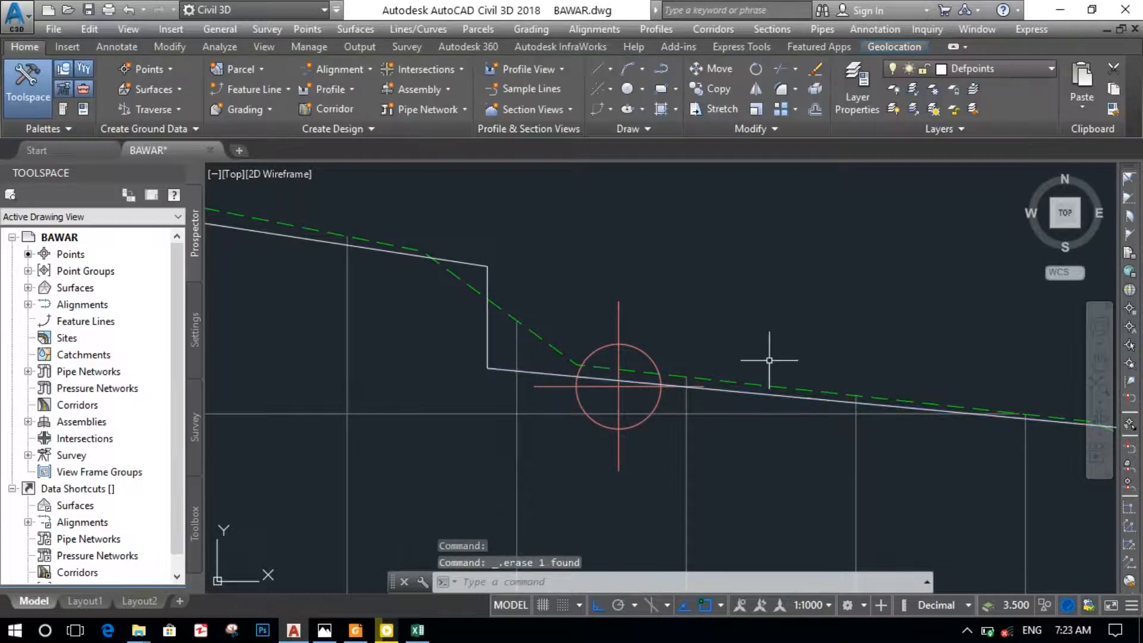
Draw a 1-unit vertical line down from the foot of the last drop and stretch the sloped section's upper end to its bottom
{"action": "type", "text": "l"}
{"action": "key", "text": "Return"}
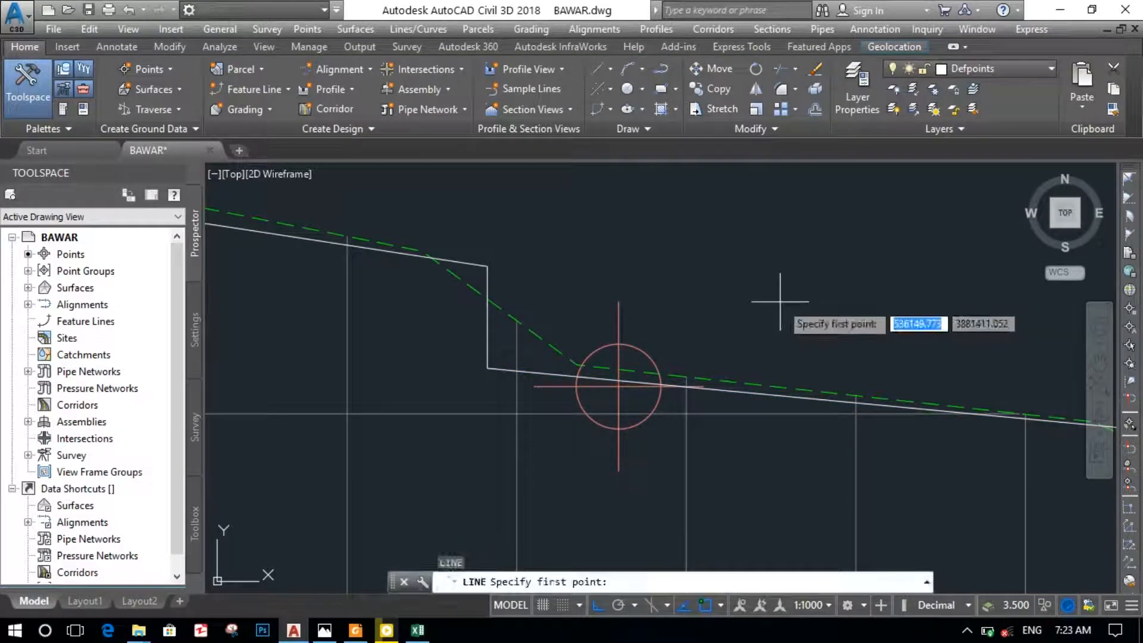
{"action": "left_click", "coordinate": [487, 369]}
{"action": "type", "text": "1"}
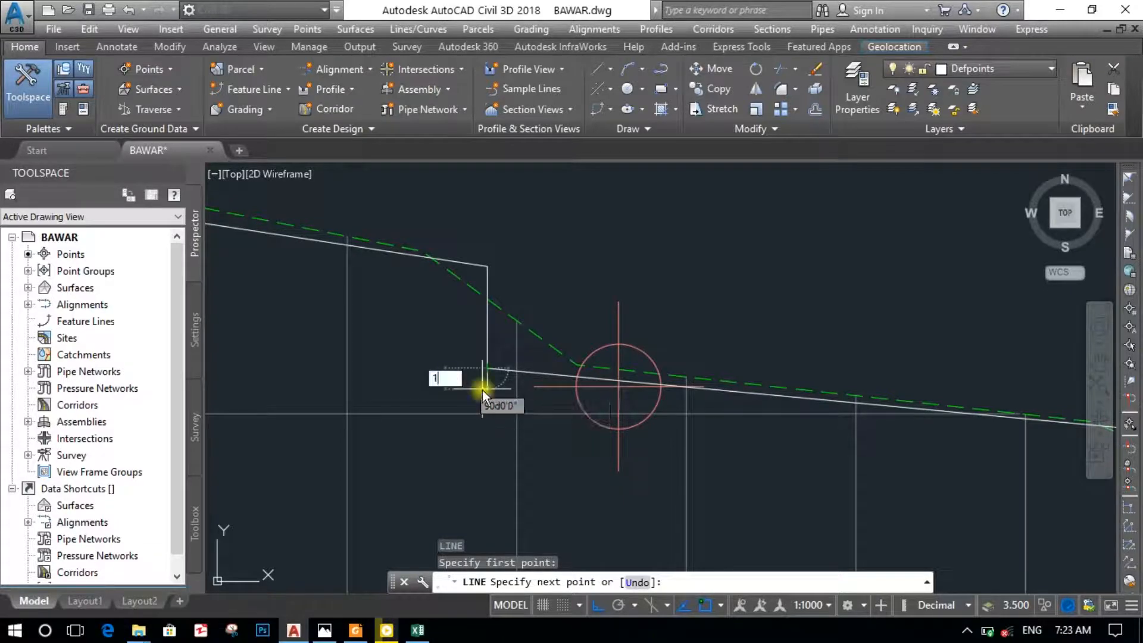
{"action": "key", "text": "Return"}
{"action": "key", "text": "Escape"}
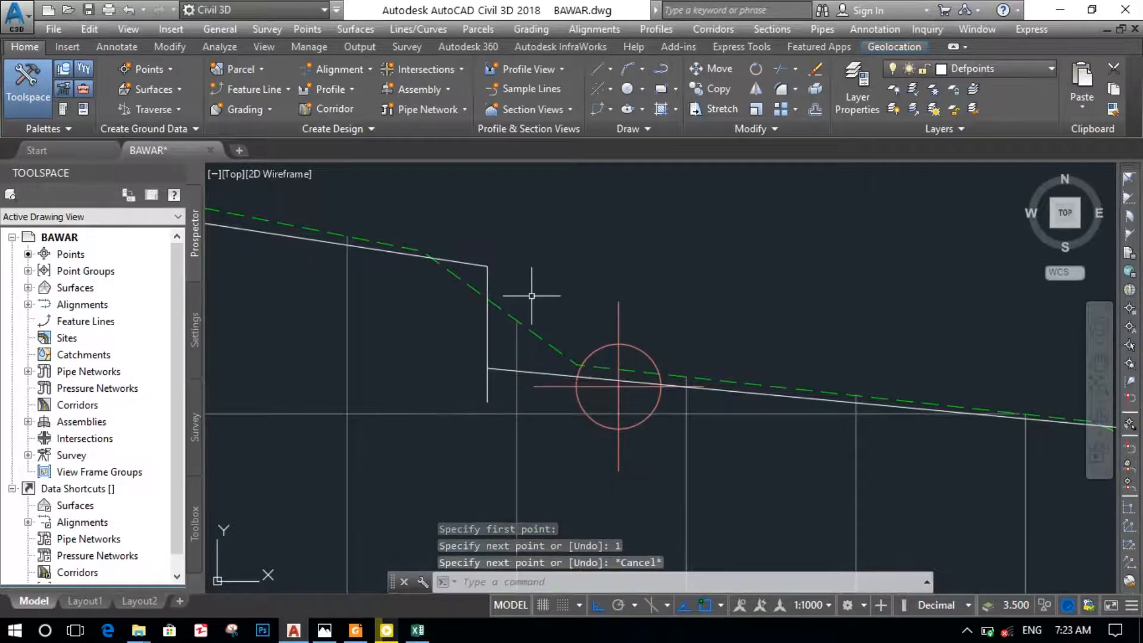
{"action": "left_click", "coordinate": [509, 370]}
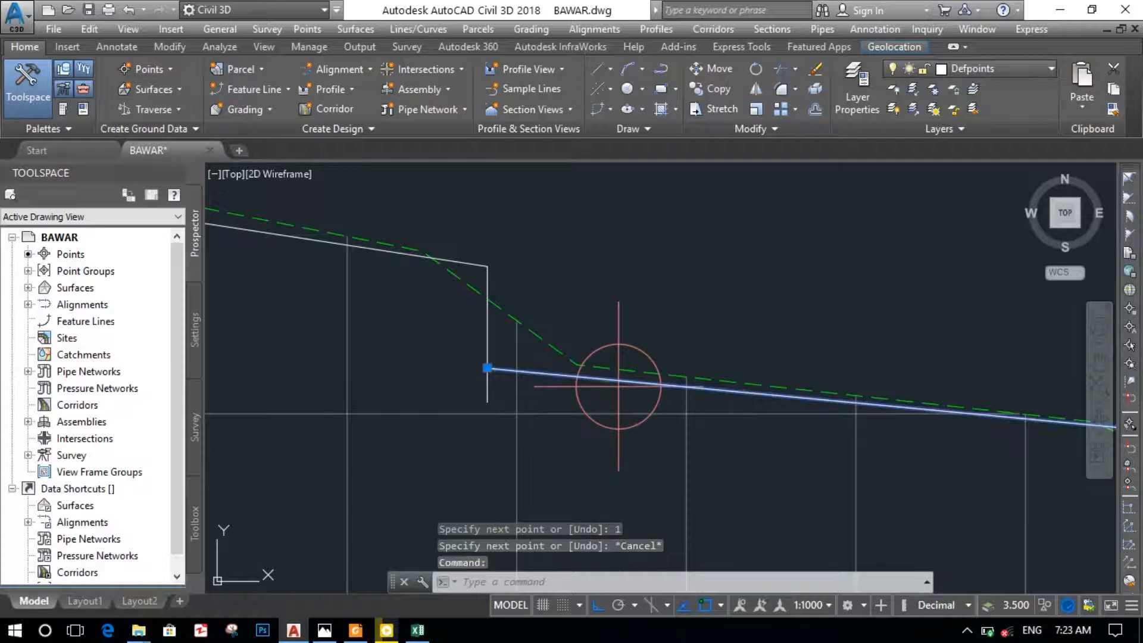
{"action": "left_click", "coordinate": [487, 369]}
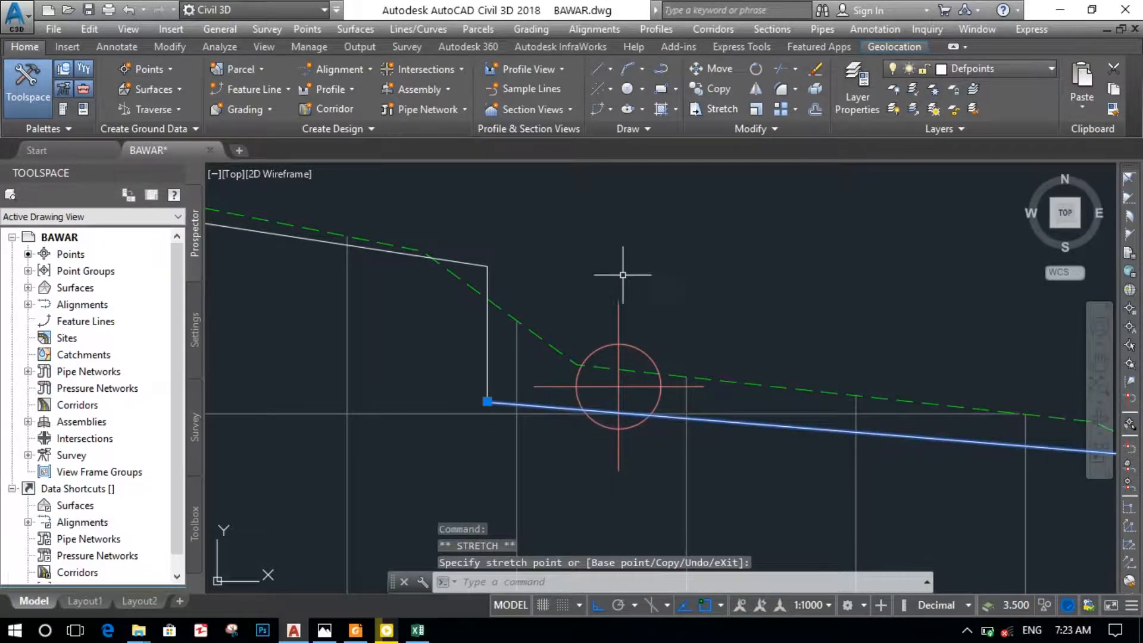
Examine the lowered sloped section against the ground profile along its length and beyond its lower end
{"action": "scroll", "coordinate": [832, 416], "scroll_direction": "down", "scroll_amount": 2}
{"action": "scroll", "coordinate": [944, 409], "scroll_direction": "down", "scroll_amount": 2}
{"action": "mouse_move", "coordinate": [690, 416]}
{"action": "middle_mouse_down"}
{"action": "mouse_move", "coordinate": [733, 429]}
{"action": "mouse_move", "coordinate": [538, 335]}
{"action": "middle_mouse_up"}
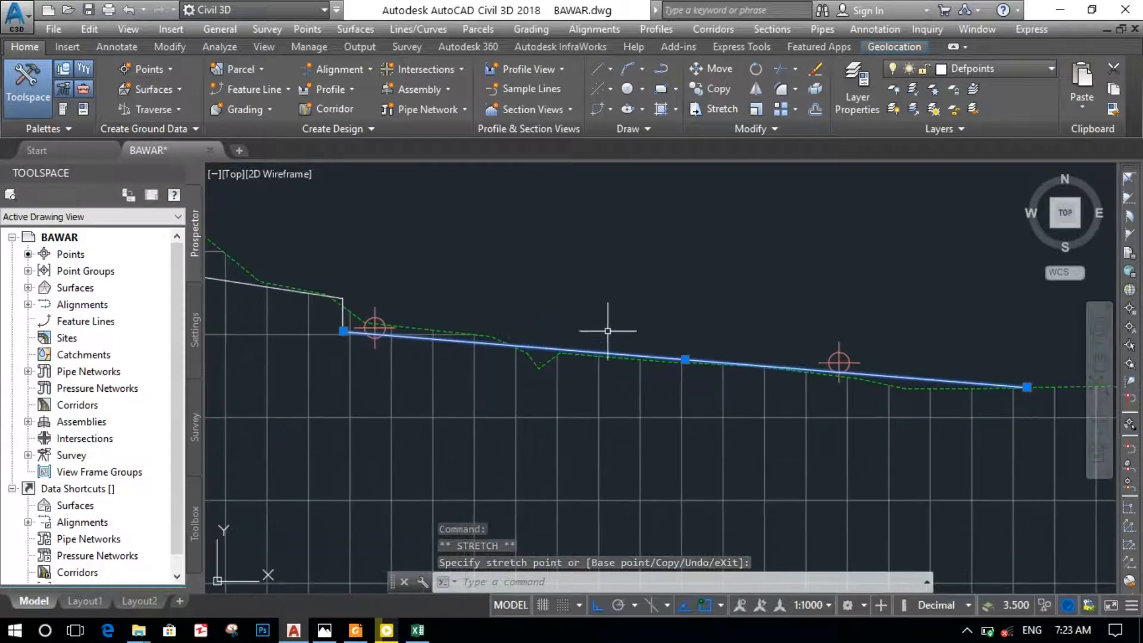
{"action": "middle_click_drag", "start_coordinate": [954, 379], "coordinate": [862, 395]}
{"action": "scroll", "coordinate": [676, 396], "scroll_direction": "up", "scroll_amount": 1}
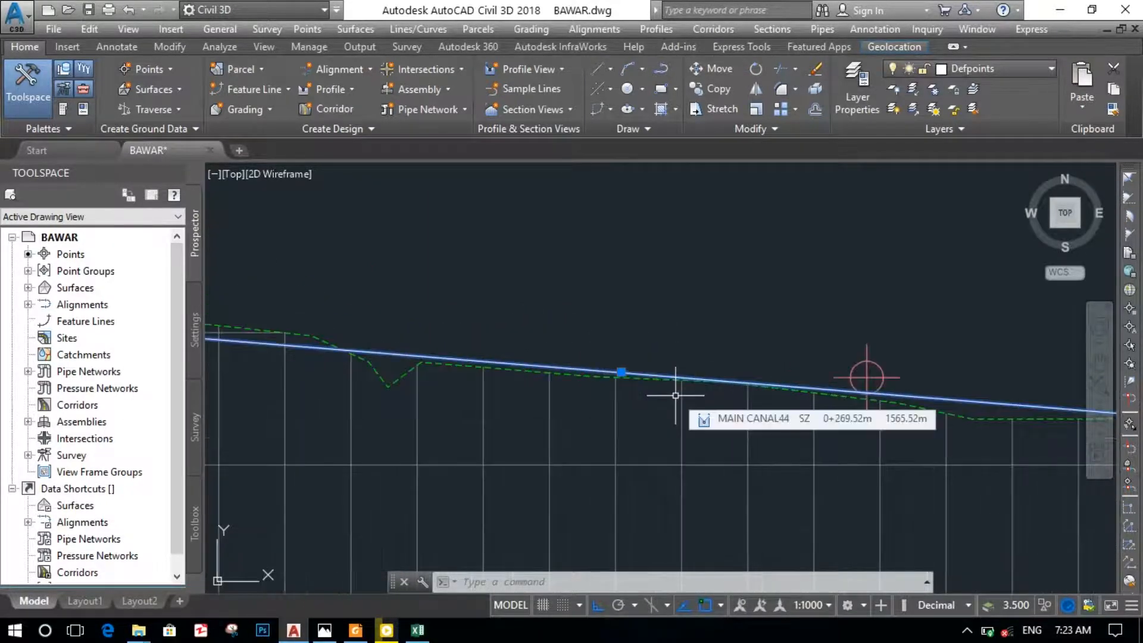
{"action": "scroll", "coordinate": [671, 395], "scroll_direction": "down", "scroll_amount": 1}
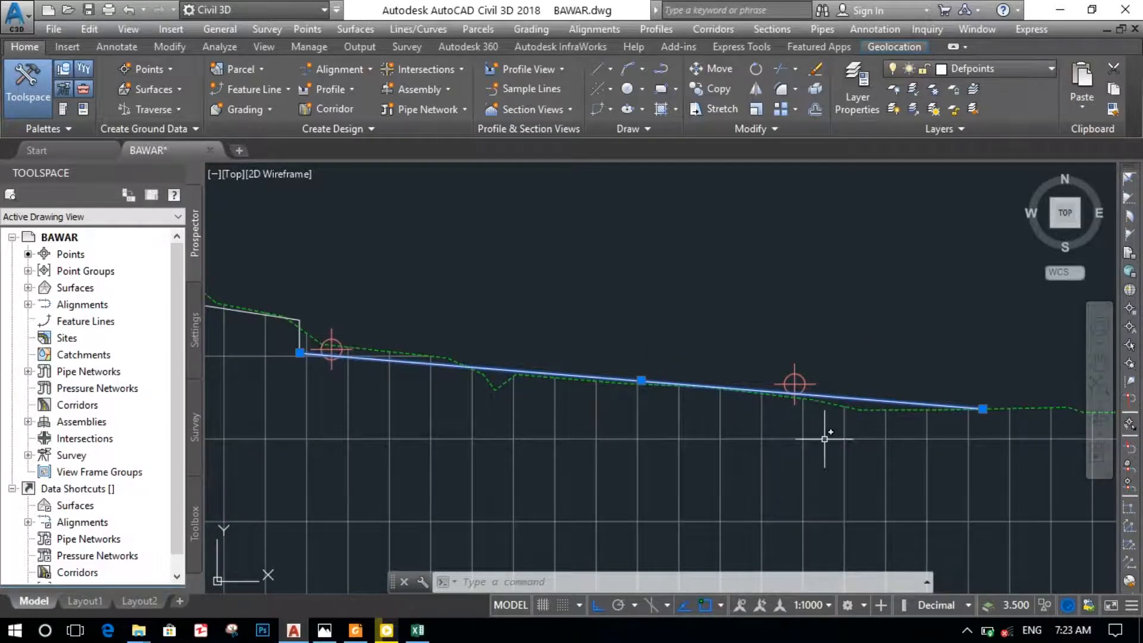
{"action": "middle_click_drag", "start_coordinate": [860, 368], "coordinate": [614, 356]}
{"action": "middle_click_drag", "start_coordinate": [801, 433], "coordinate": [682, 386]}
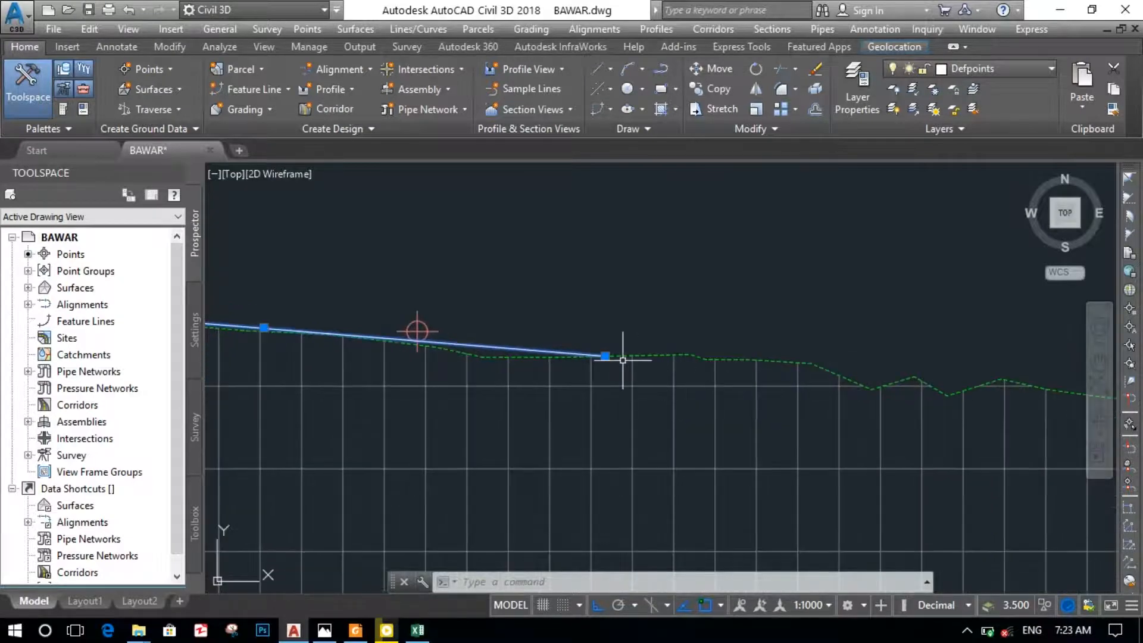
{"action": "scroll", "coordinate": [684, 371], "scroll_direction": "up", "scroll_amount": 2}
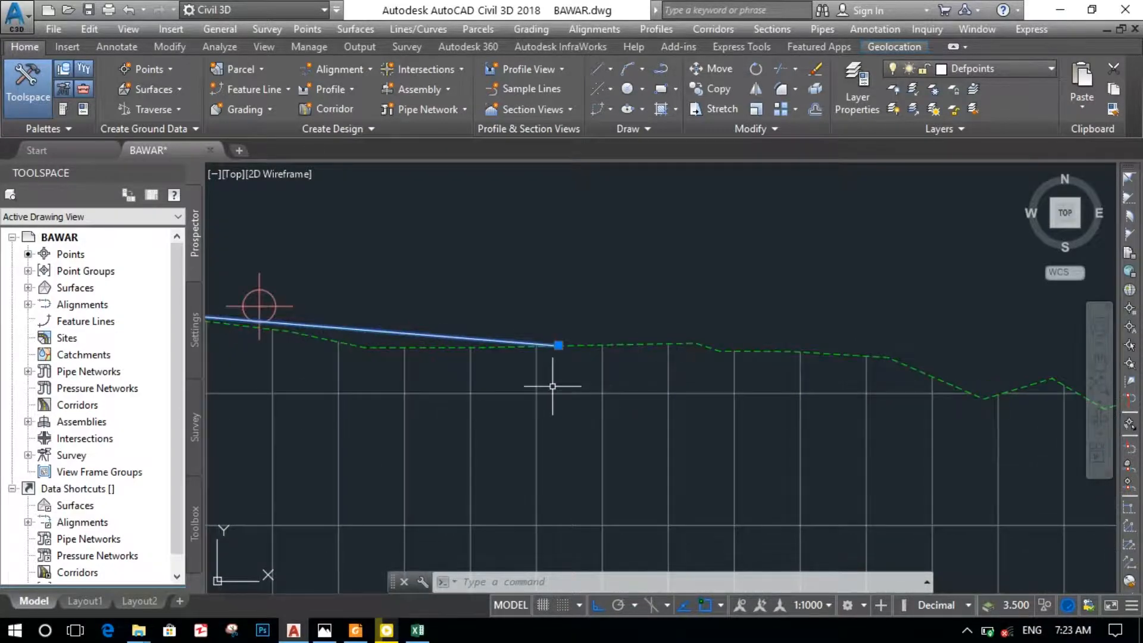
{"action": "middle_click_drag", "start_coordinate": [553, 386], "coordinate": [964, 403]}
{"action": "middle_click_drag", "start_coordinate": [660, 377], "coordinate": [678, 372]}
{"action": "middle_click_drag", "start_coordinate": [594, 334], "coordinate": [712, 331]}
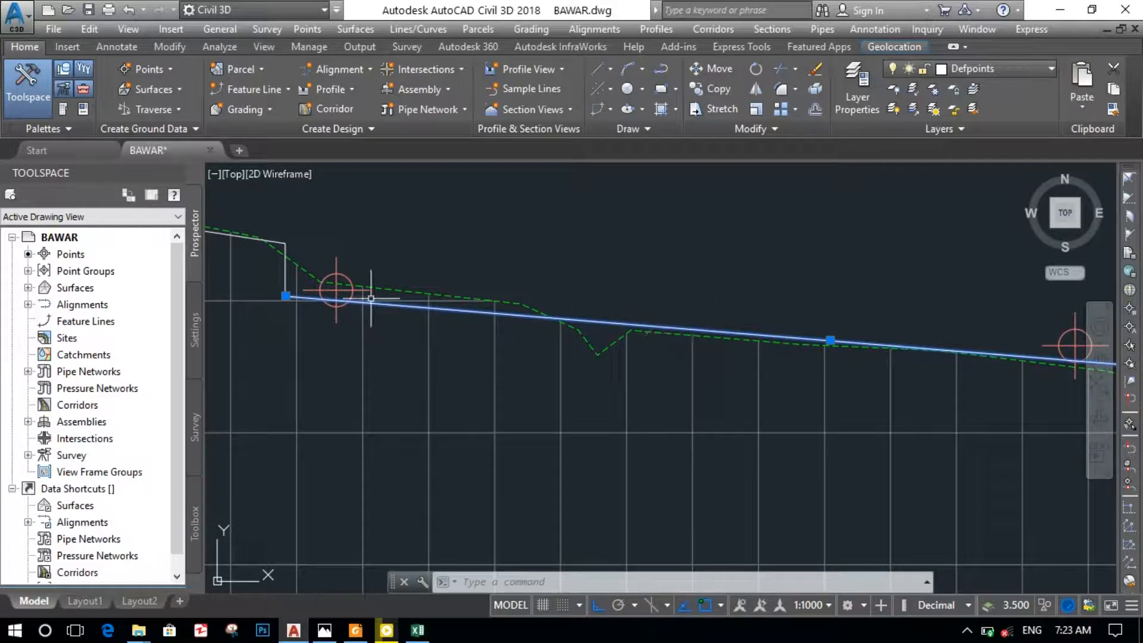
{"action": "middle_click_drag", "start_coordinate": [555, 365], "coordinate": [260, 325]}
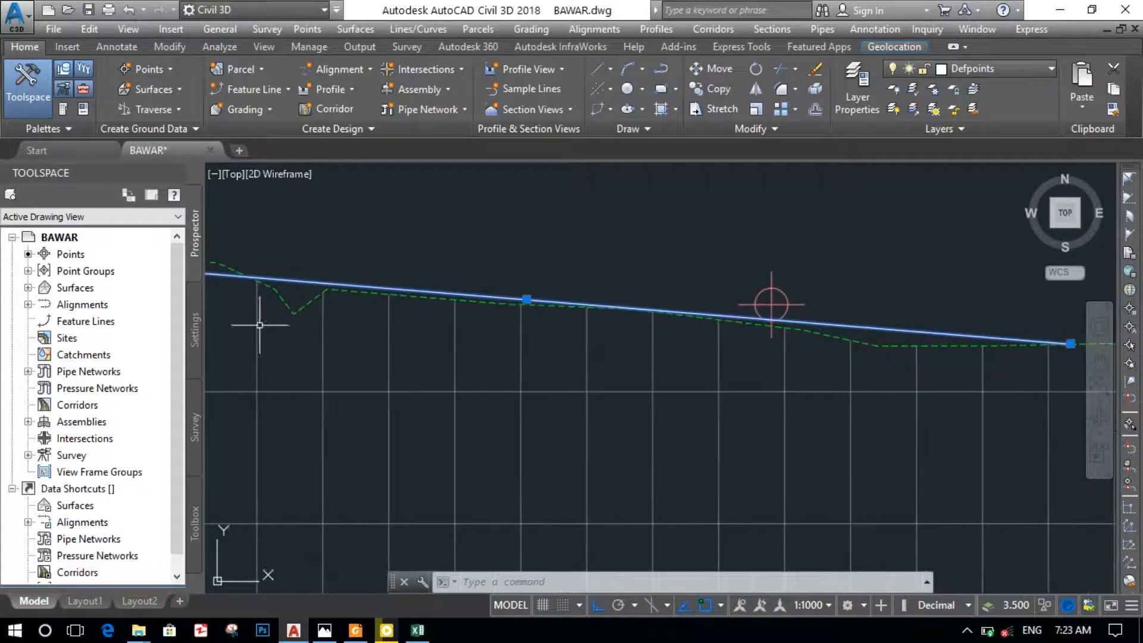
{"action": "middle_click_drag", "start_coordinate": [792, 398], "coordinate": [480, 439]}
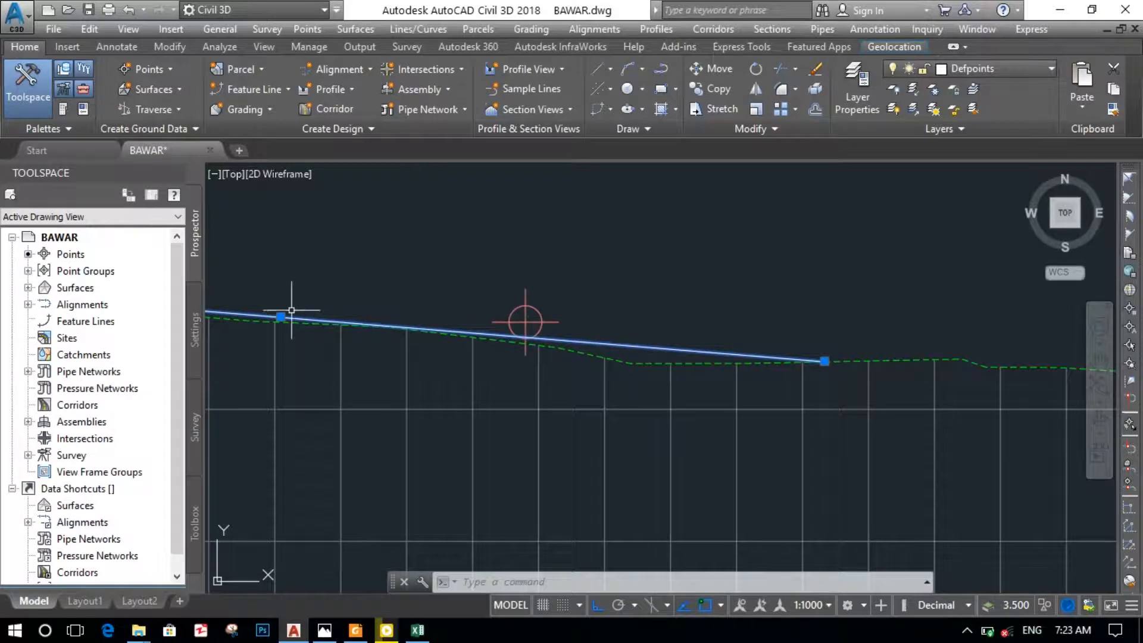
{"action": "middle_click_drag", "start_coordinate": [862, 377], "coordinate": [237, 401]}
{"action": "middle_click_drag", "start_coordinate": [796, 489], "coordinate": [1023, 393]}
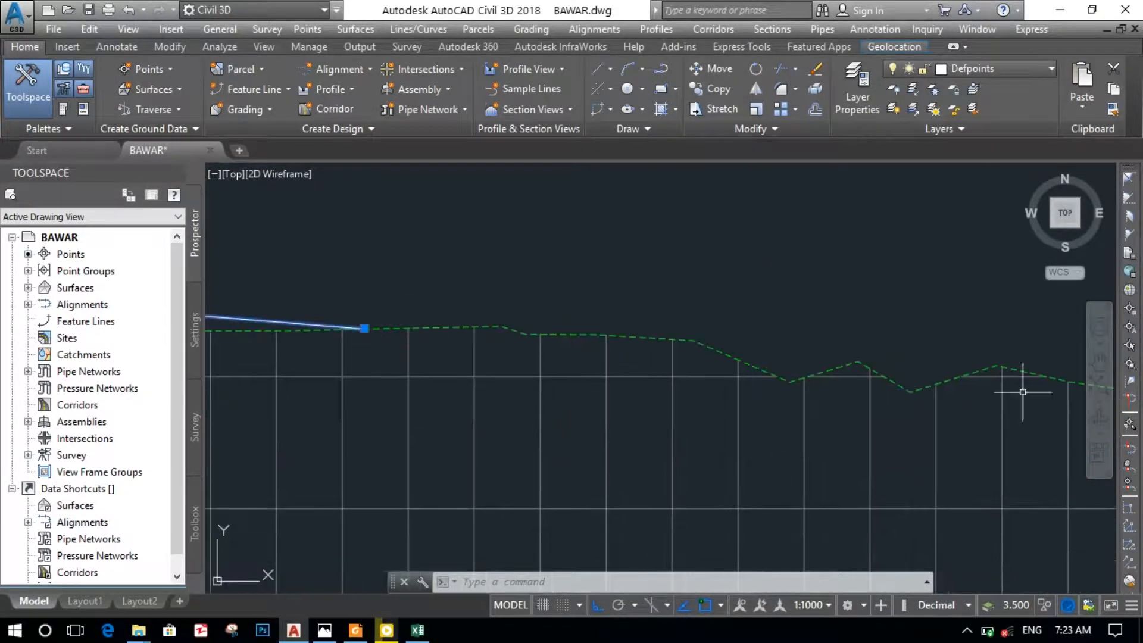
{"action": "middle_click_drag", "start_coordinate": [460, 401], "coordinate": [875, 461]}
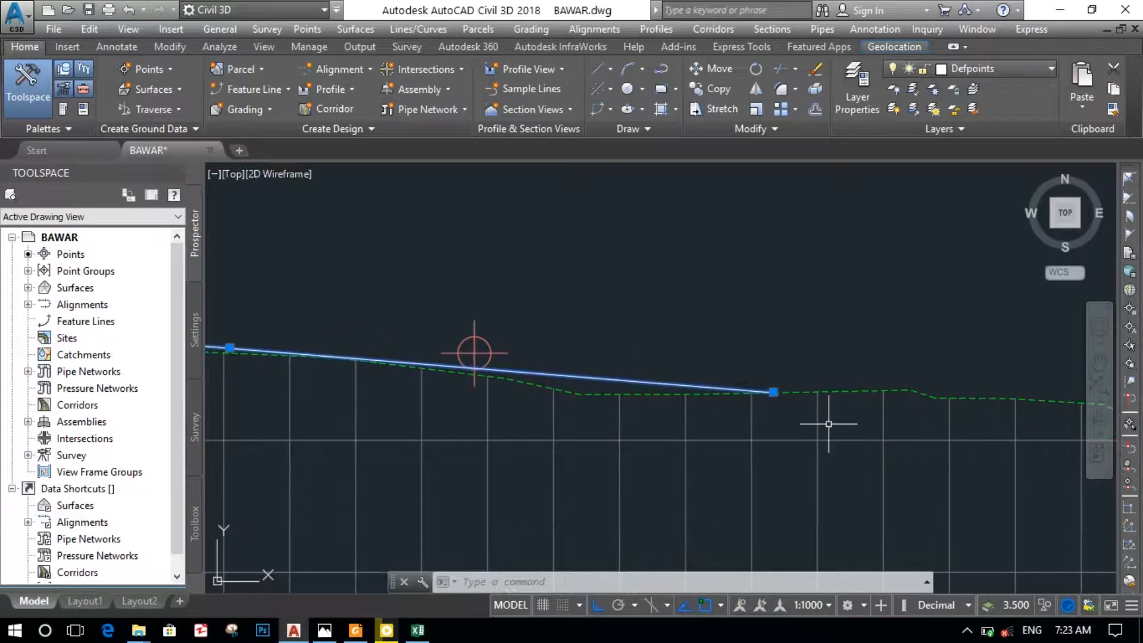
{"action": "scroll", "coordinate": [694, 363], "scroll_direction": "up", "scroll_amount": 2}
{"action": "scroll", "coordinate": [695, 352], "scroll_direction": "up", "scroll_amount": 2}
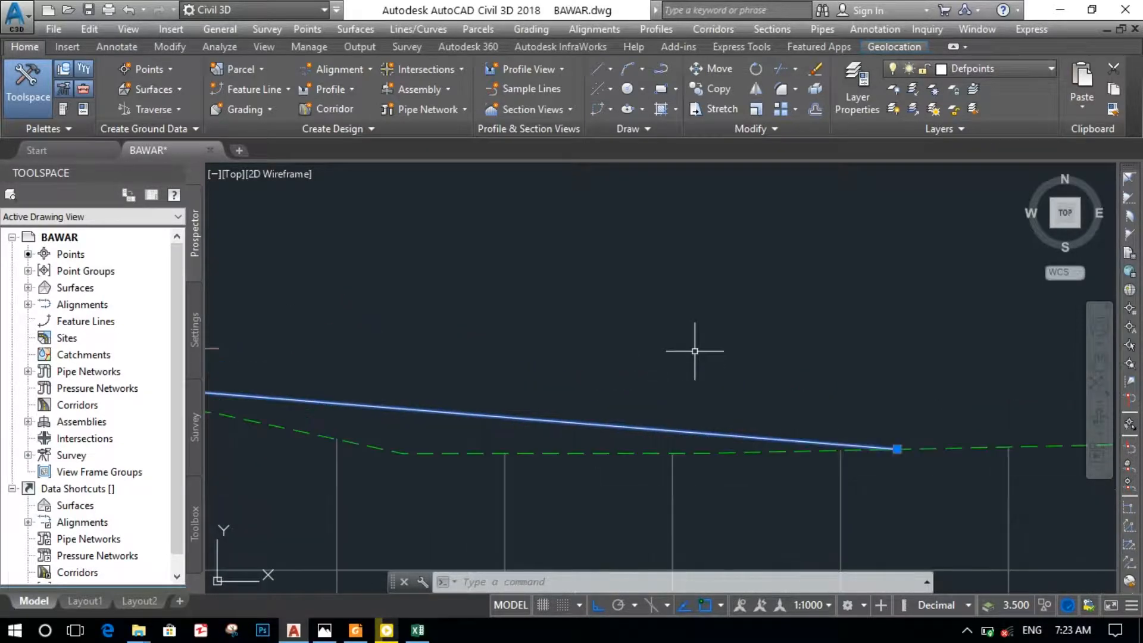
{"action": "scroll", "coordinate": [694, 345], "scroll_direction": "down", "scroll_amount": 4}
{"action": "scroll", "coordinate": [849, 344], "scroll_direction": "up", "scroll_amount": 1}
{"action": "scroll", "coordinate": [855, 362], "scroll_direction": "down", "scroll_amount": 2}
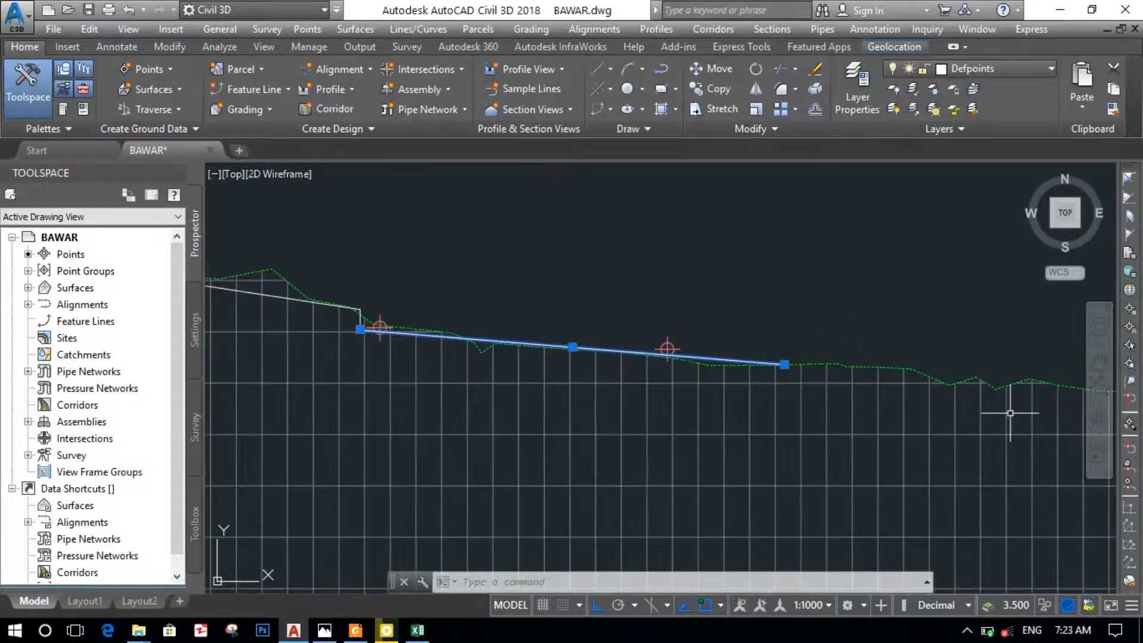
{"action": "middle_click_drag", "start_coordinate": [908, 386], "coordinate": [631, 348]}
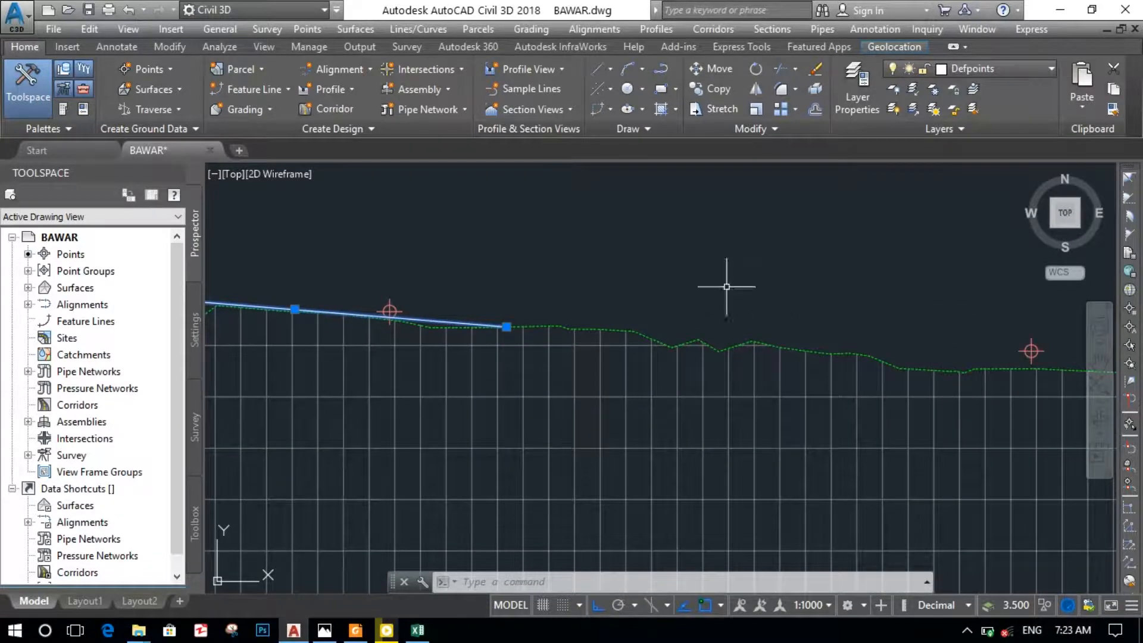
{"action": "scroll", "coordinate": [931, 359], "scroll_direction": "down", "scroll_amount": 2}
{"action": "middle_click_drag", "start_coordinate": [957, 424], "coordinate": [733, 404]}
{"action": "scroll", "coordinate": [350, 357], "scroll_direction": "up", "scroll_amount": 2}
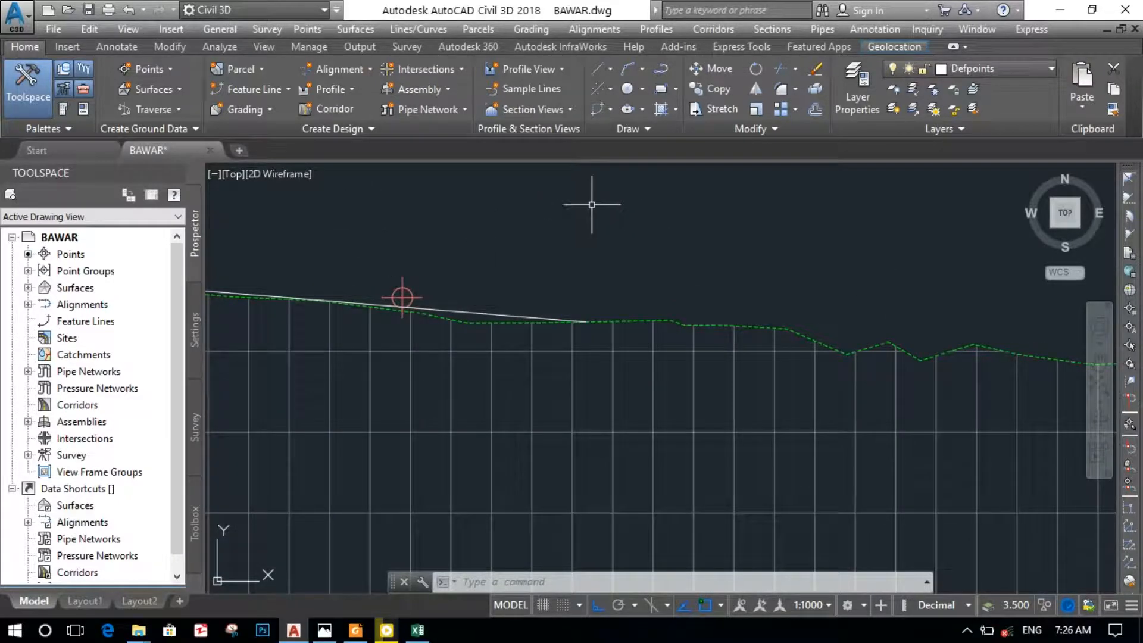
Extend the lower end of the sloped section in successive stages along the ground profile
{"action": "key", "text": "Return"}
{"action": "key", "text": "Return"}
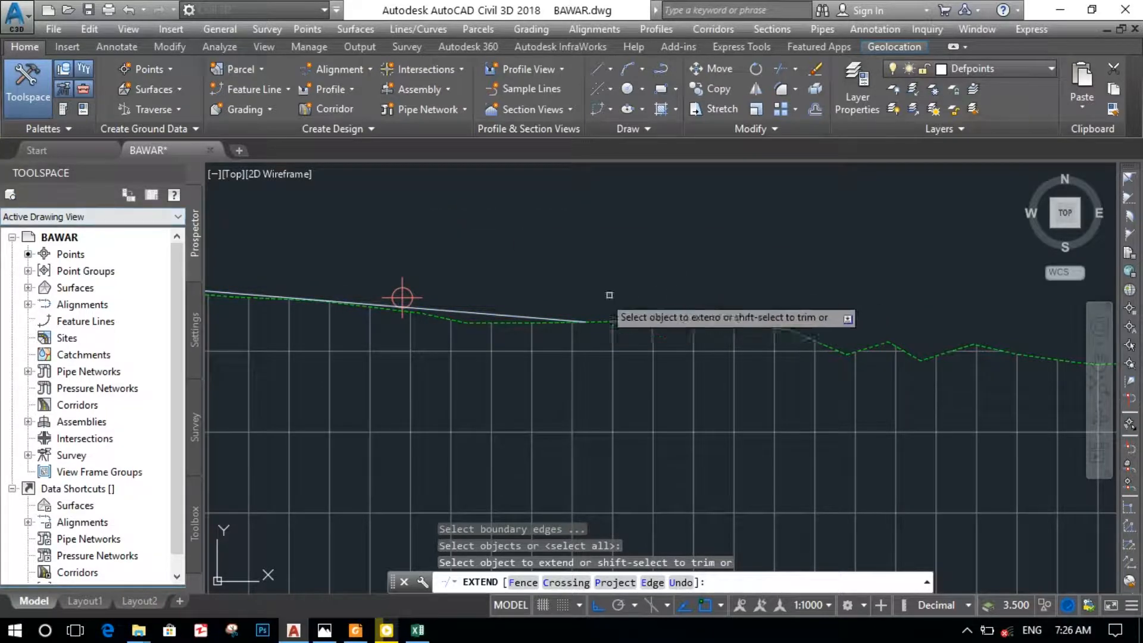
{"action": "left_click", "coordinate": [499, 312]}
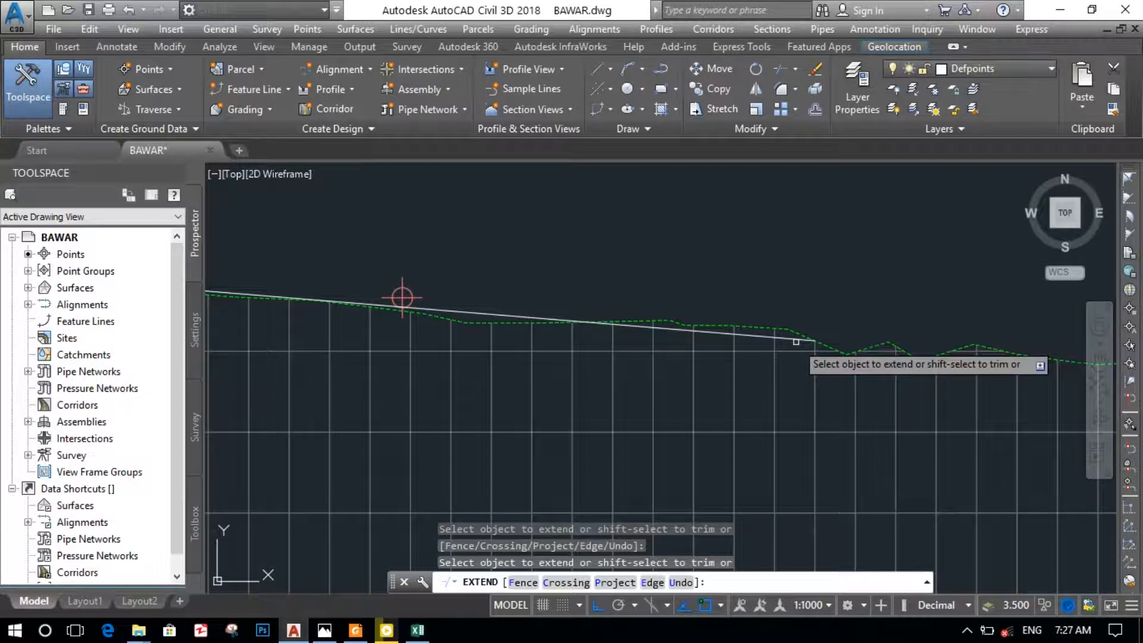
{"action": "left_click", "coordinate": [796, 342]}
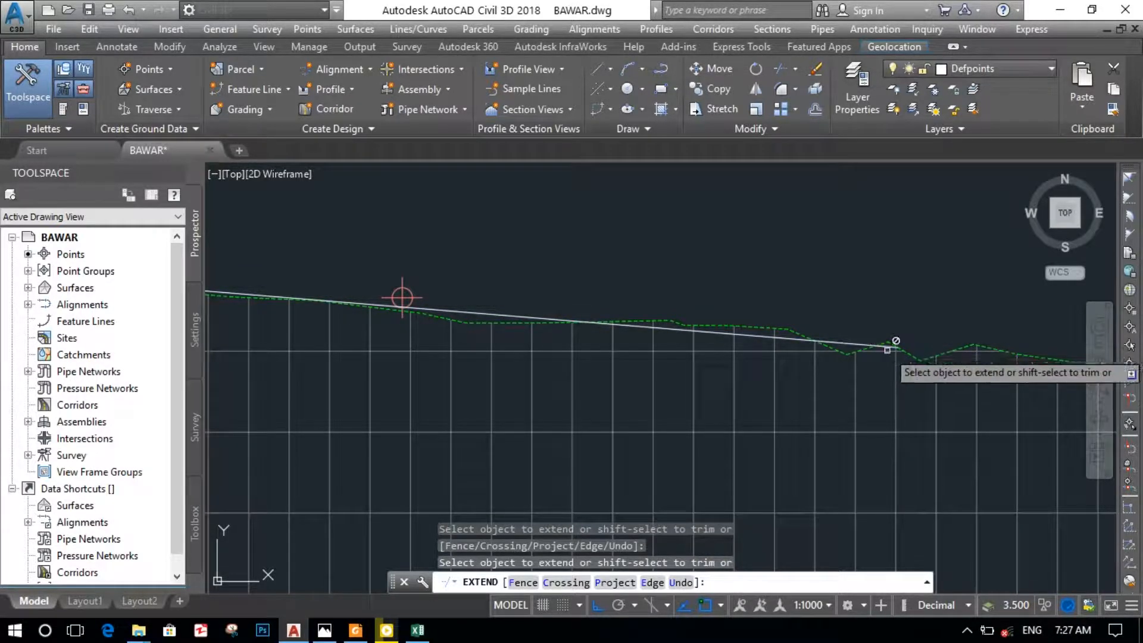
{"action": "left_click", "coordinate": [888, 347]}
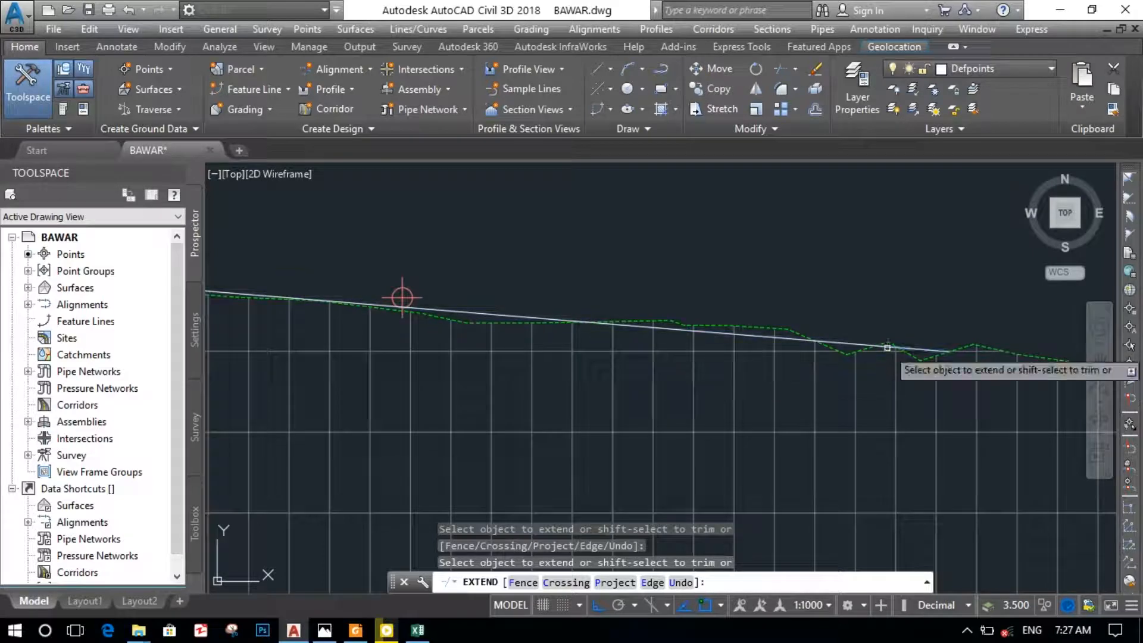
{"action": "left_click", "coordinate": [928, 351]}
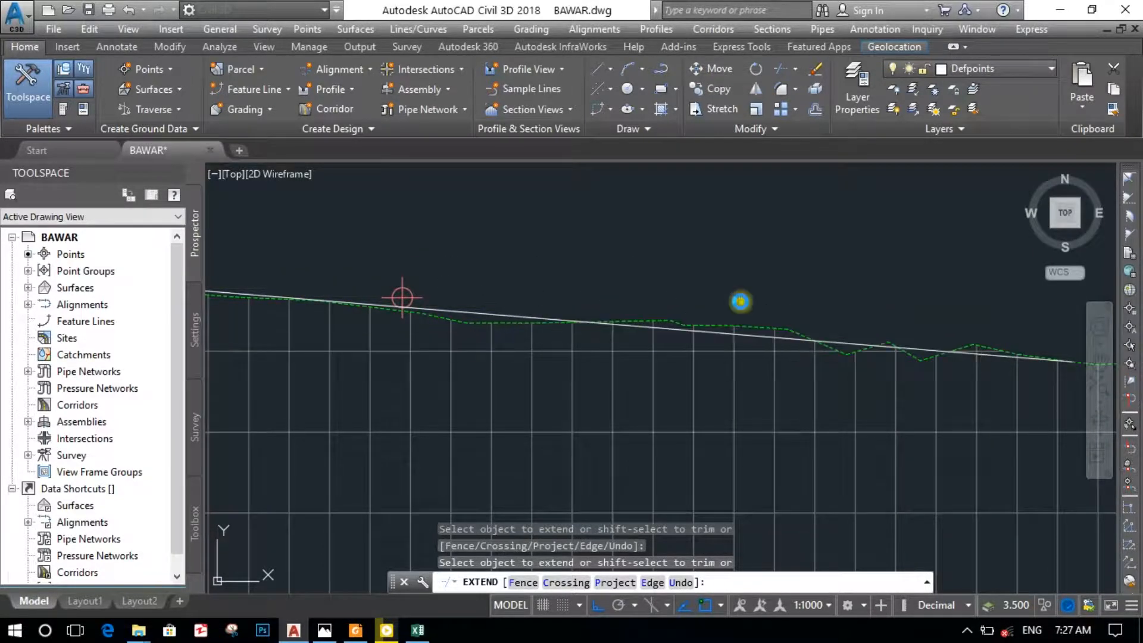
{"action": "mouse_move", "coordinate": [740, 302]}
{"action": "middle_mouse_down"}
{"action": "mouse_move", "coordinate": [225, 366]}
{"action": "mouse_move", "coordinate": [196, 308]}
{"action": "middle_mouse_up"}
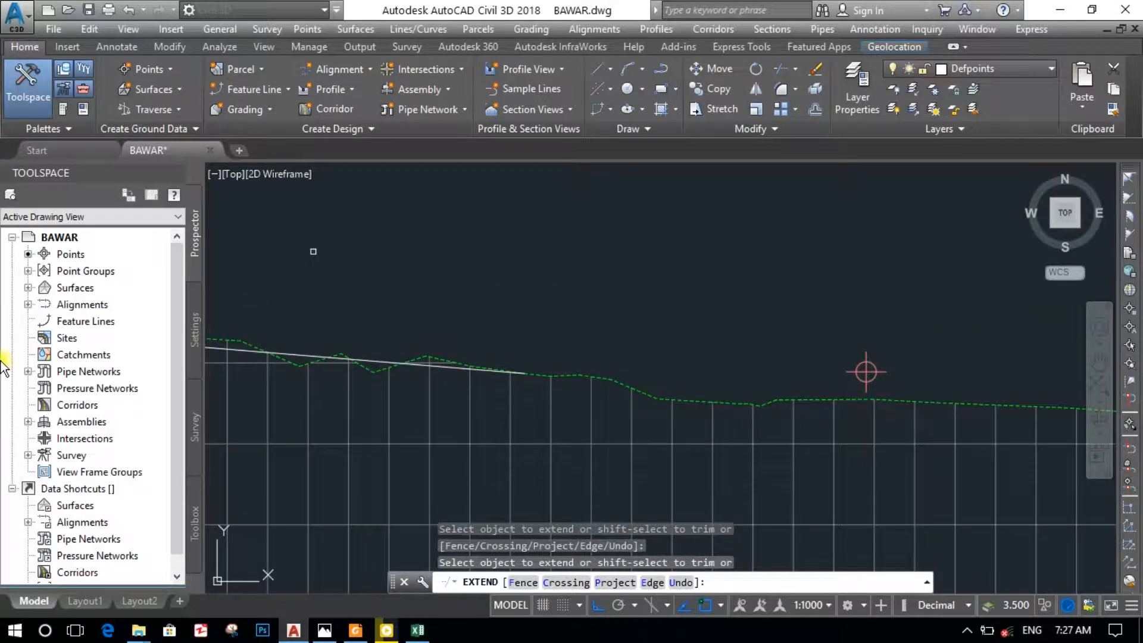
{"action": "left_click", "coordinate": [429, 364]}
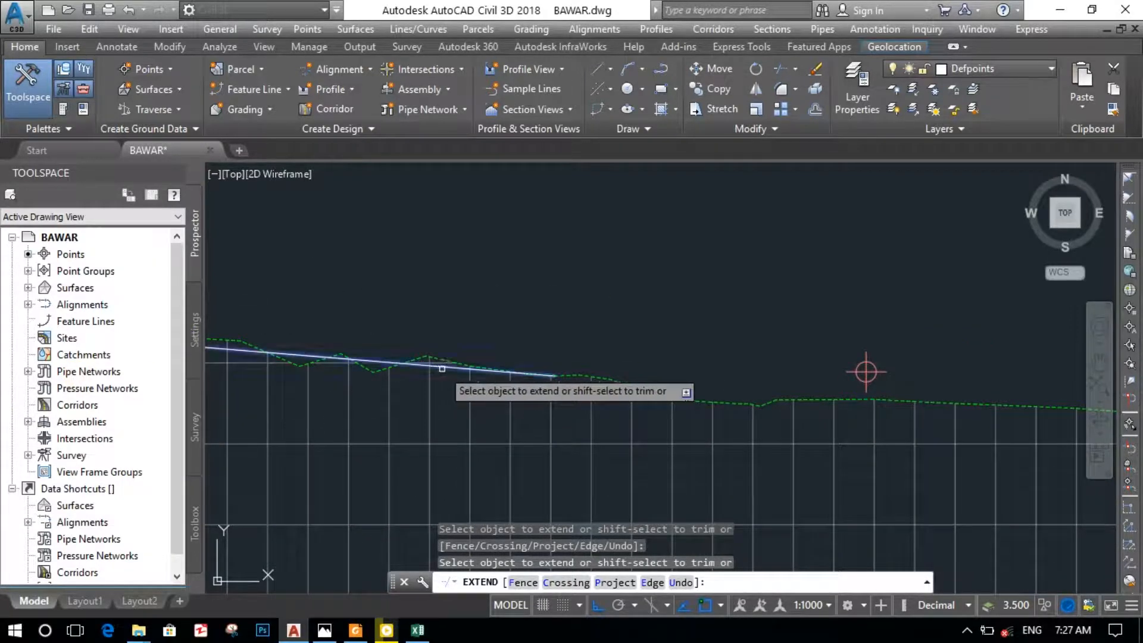
{"action": "left_click", "coordinate": [487, 371]}
{"action": "left_click", "coordinate": [568, 377]}
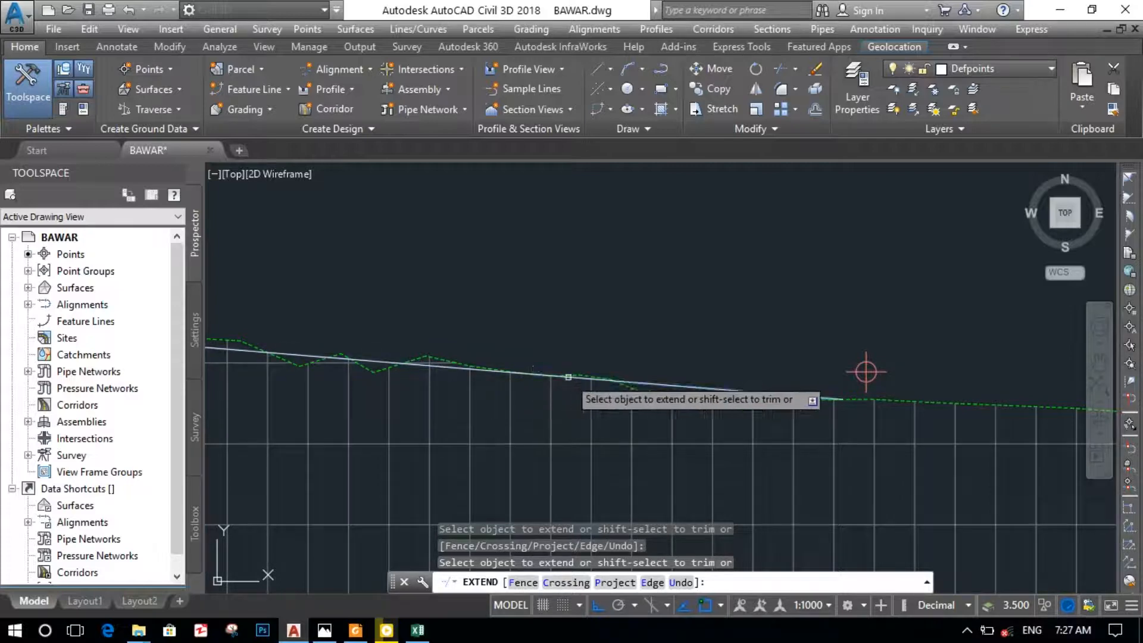
{"action": "left_click", "coordinate": [731, 389]}
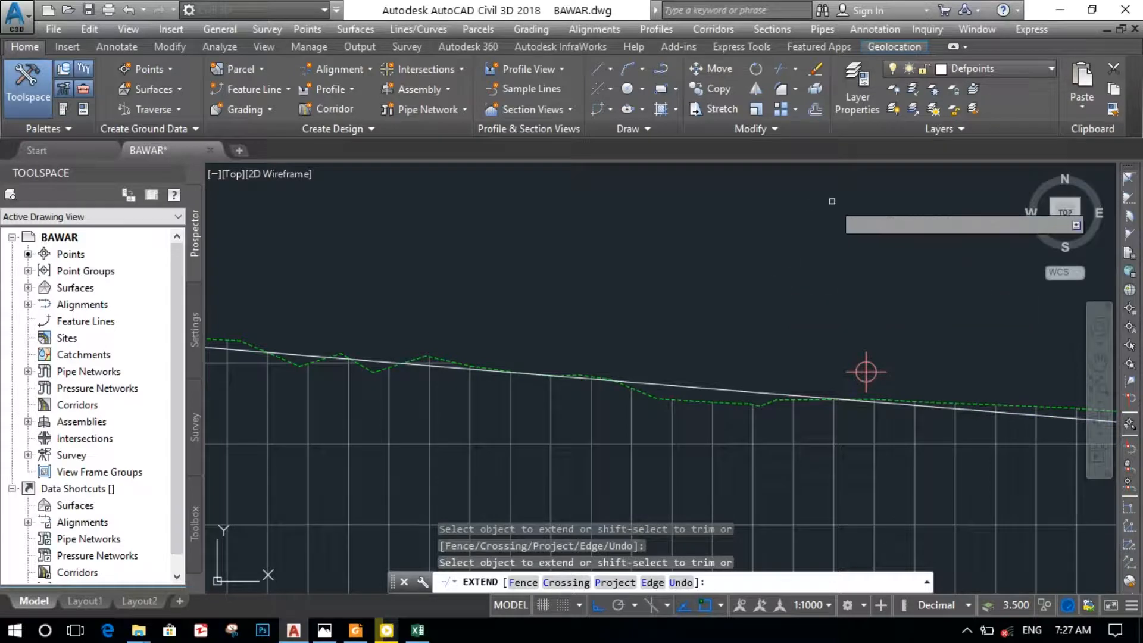
Extend the sloped section beyond the steep fall in the ground profile to the next existing vertical drop line
{"action": "scroll", "coordinate": [893, 407], "scroll_direction": "down", "scroll_amount": 3}
{"action": "scroll", "coordinate": [671, 400], "scroll_direction": "up", "scroll_amount": 3}
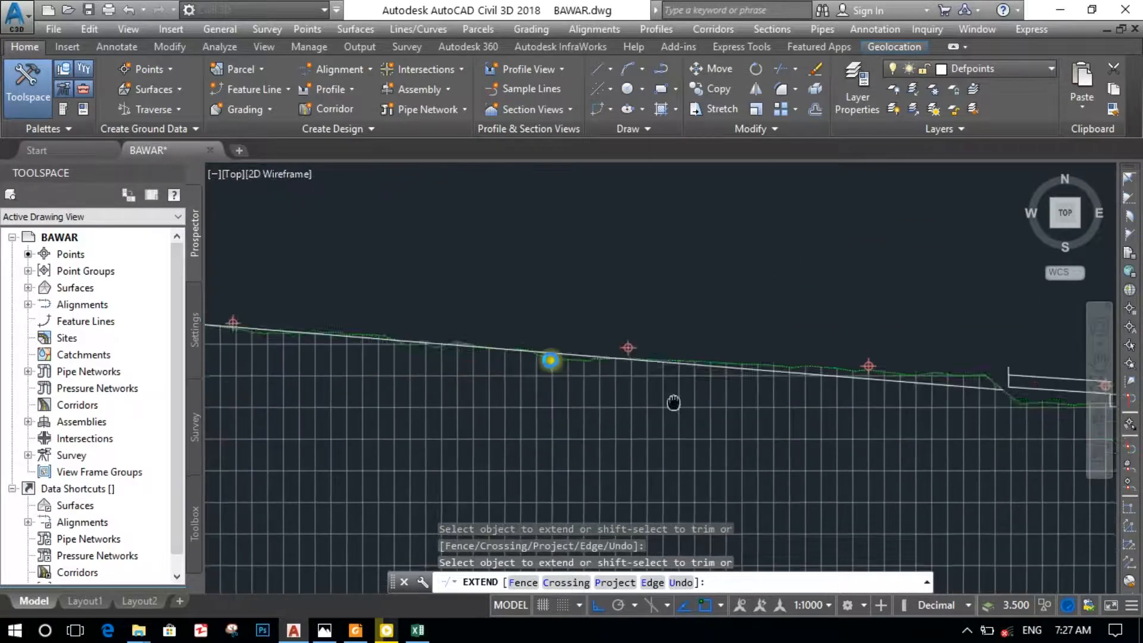
{"action": "middle_click_drag", "start_coordinate": [756, 354], "coordinate": [732, 324]}
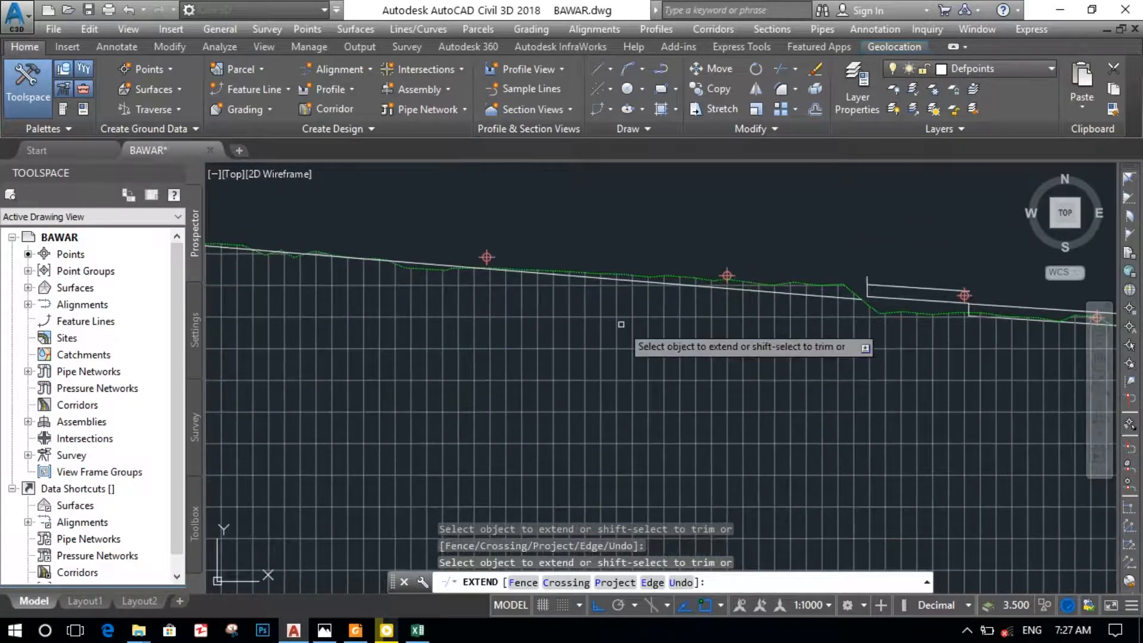
{"action": "scroll", "coordinate": [622, 324], "scroll_direction": "up", "scroll_amount": 2}
{"action": "scroll", "coordinate": [655, 280], "scroll_direction": "down", "scroll_amount": 2}
{"action": "mouse_move", "coordinate": [683, 371]}
{"action": "middle_mouse_down"}
{"action": "mouse_move", "coordinate": [687, 415]}
{"action": "mouse_move", "coordinate": [640, 467]}
{"action": "middle_mouse_up"}
{"action": "scroll", "coordinate": [861, 388], "scroll_direction": "up", "scroll_amount": 2}
{"action": "scroll", "coordinate": [861, 388], "scroll_direction": "up", "scroll_amount": 1}
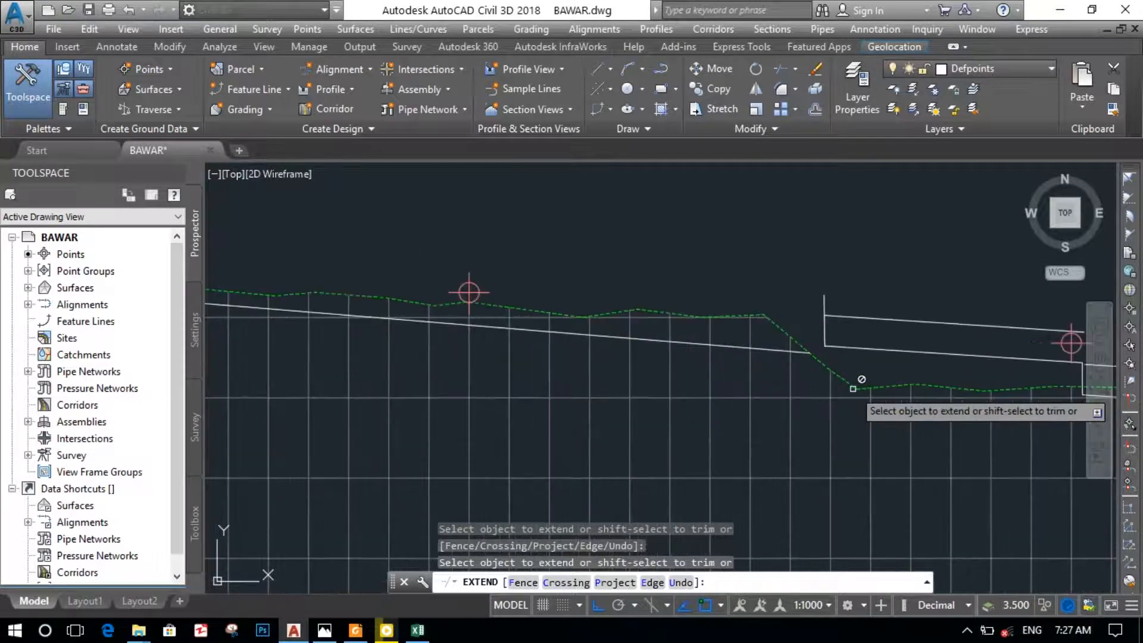
{"action": "scroll", "coordinate": [857, 388], "scroll_direction": "down", "scroll_amount": 1}
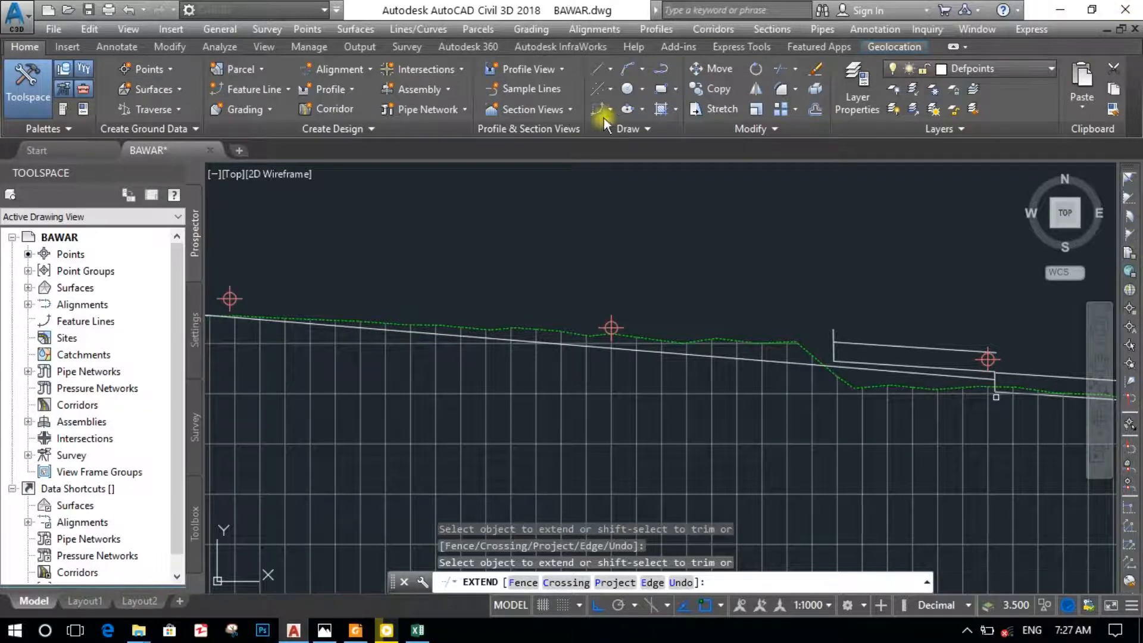
{"action": "scroll", "coordinate": [994, 411], "scroll_direction": "up", "scroll_amount": 4}
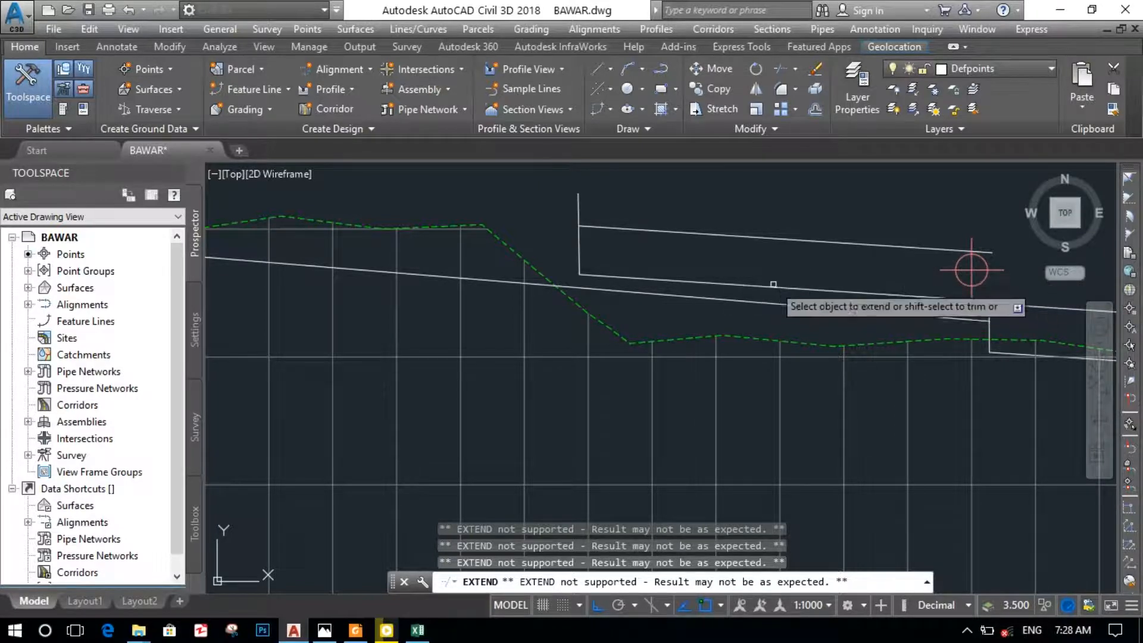
{"action": "key", "text": "Escape"}
{"action": "key", "text": "Escape"}
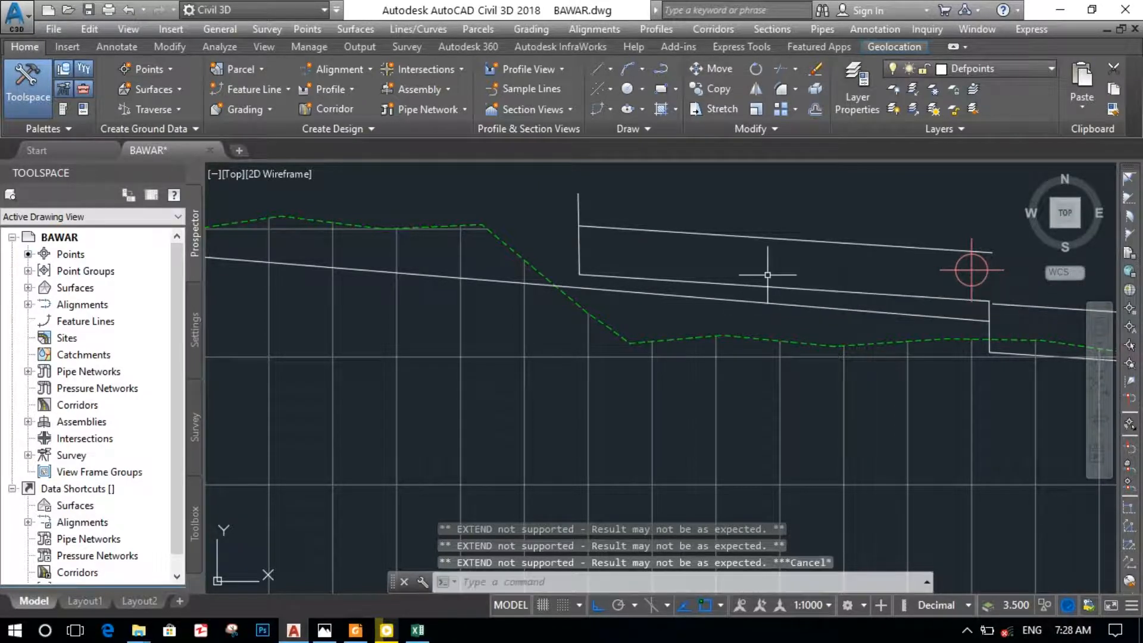
Examine the extended sloped section and the stepped bed lines downstream, around the existing vertical drop beyond the steep ground fall
{"action": "scroll", "coordinate": [705, 424], "scroll_direction": "down", "scroll_amount": 4}
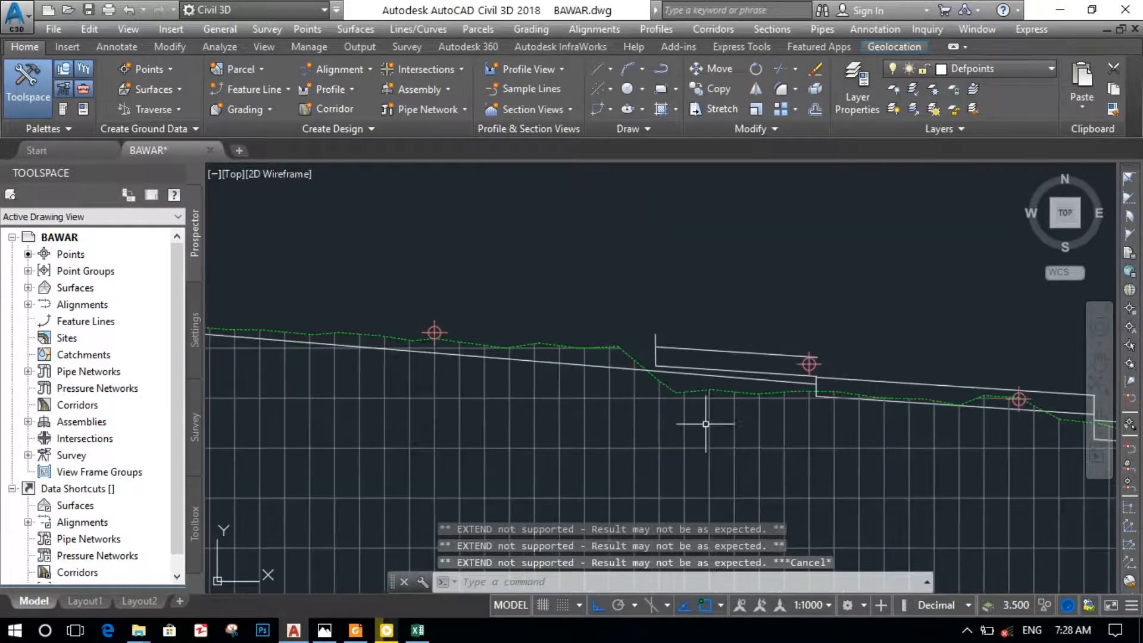
{"action": "scroll", "coordinate": [408, 382], "scroll_direction": "down", "scroll_amount": 3}
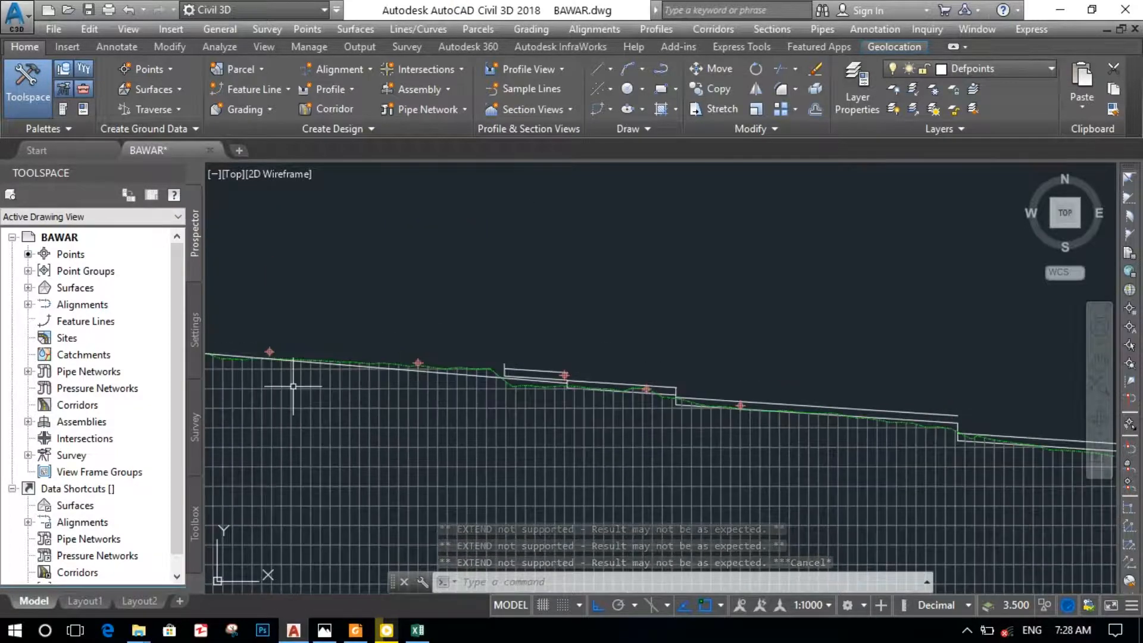
{"action": "scroll", "coordinate": [294, 386], "scroll_direction": "down", "scroll_amount": 1}
{"action": "scroll", "coordinate": [324, 360], "scroll_direction": "up", "scroll_amount": 1}
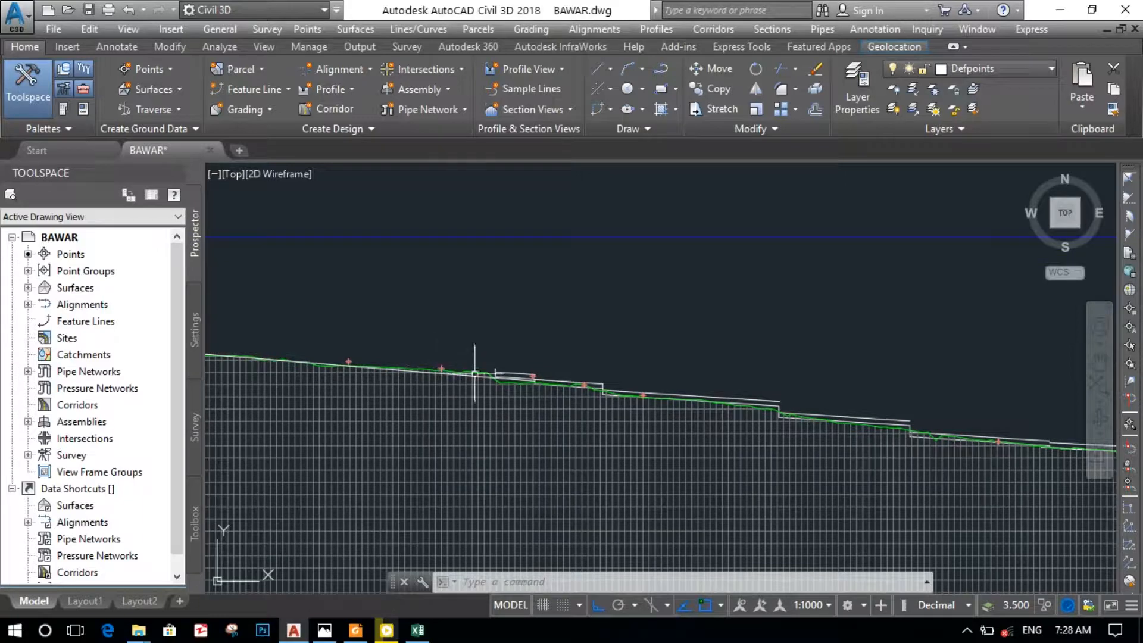
{"action": "scroll", "coordinate": [481, 383], "scroll_direction": "up", "scroll_amount": 1}
{"action": "scroll", "coordinate": [481, 382], "scroll_direction": "up", "scroll_amount": 1}
{"action": "mouse_move", "coordinate": [949, 363]}
{"action": "middle_mouse_down"}
{"action": "mouse_move", "coordinate": [840, 375]}
{"action": "mouse_move", "coordinate": [743, 408]}
{"action": "middle_mouse_up"}
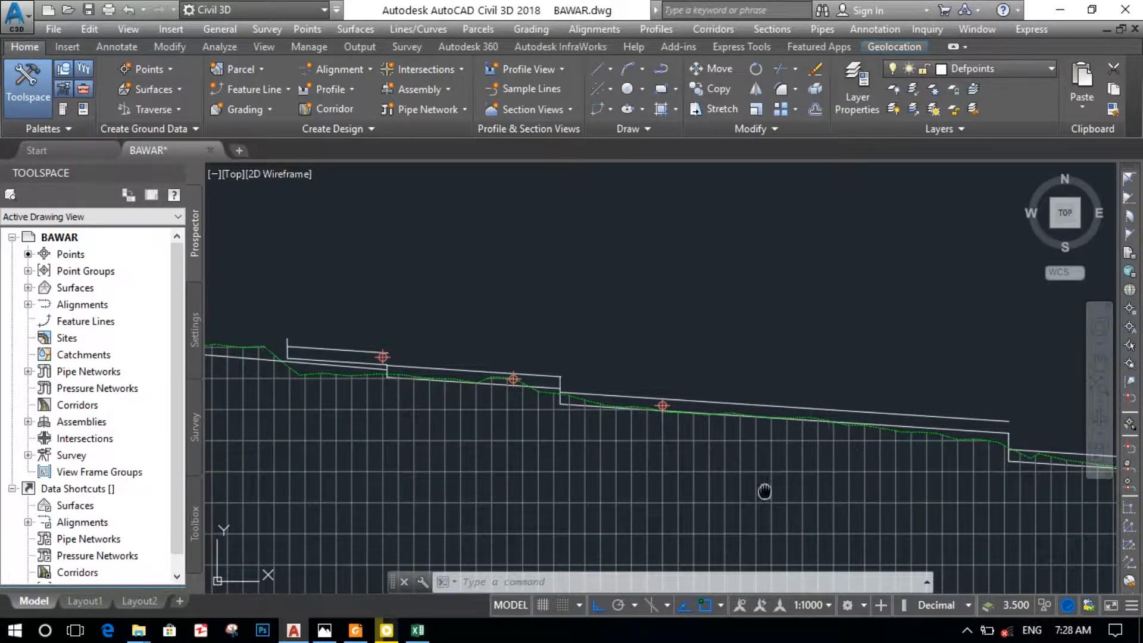
{"action": "middle_click_drag", "start_coordinate": [764, 491], "coordinate": [622, 506]}
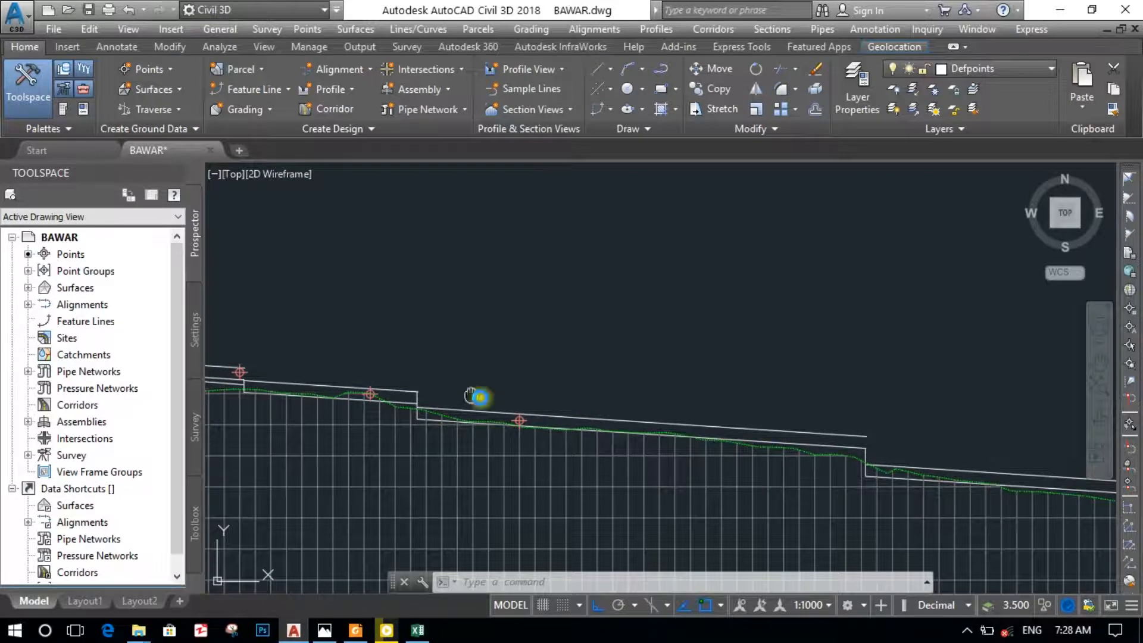
{"action": "middle_click_drag", "start_coordinate": [479, 397], "coordinate": [881, 345]}
{"action": "scroll", "coordinate": [577, 407], "scroll_direction": "up", "scroll_amount": 1}
{"action": "scroll", "coordinate": [776, 336], "scroll_direction": "up", "scroll_amount": 1}
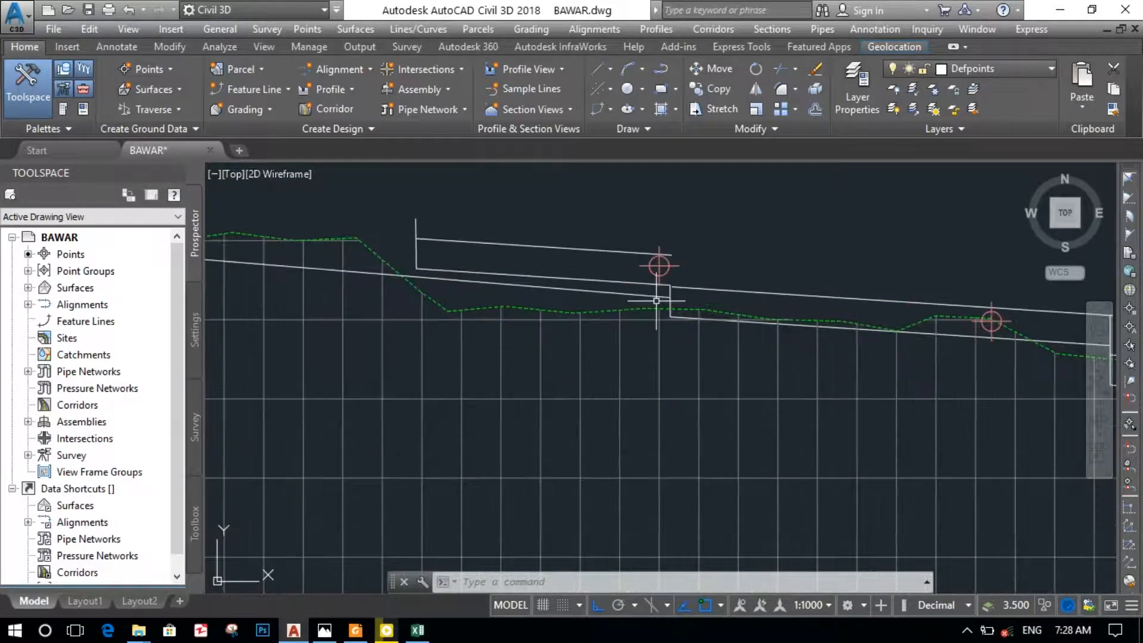
{"action": "scroll", "coordinate": [656, 301], "scroll_direction": "up", "scroll_amount": 1}
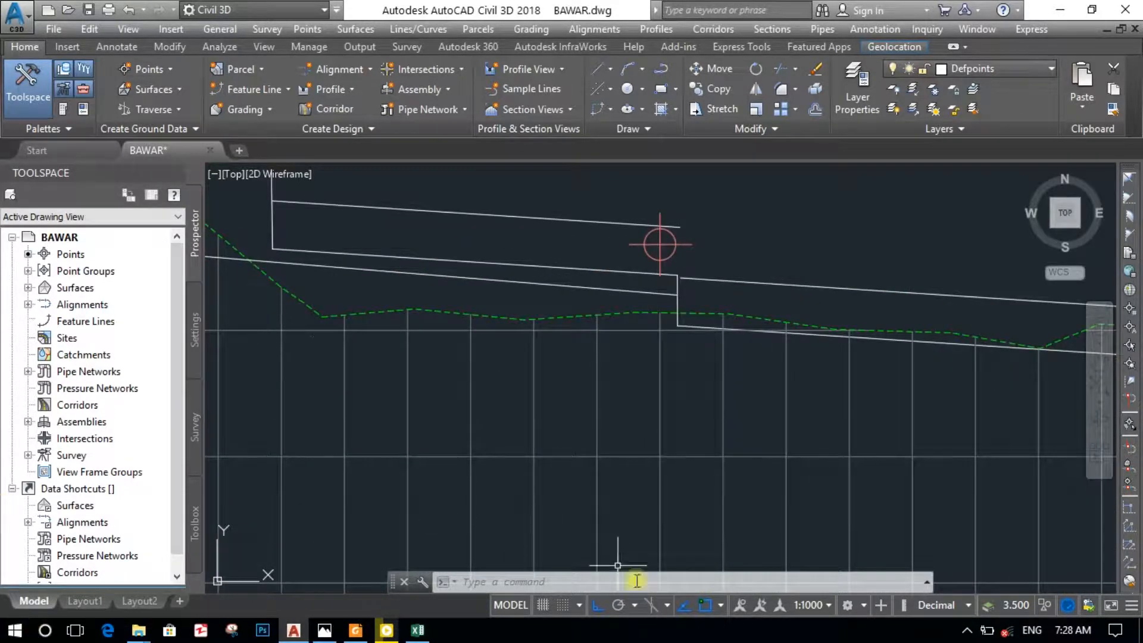
Stretch the long sloped section's lower end up to the start of the adjacent upper line at the existing drop and review its fit
{"action": "left_click", "coordinate": [640, 291]}
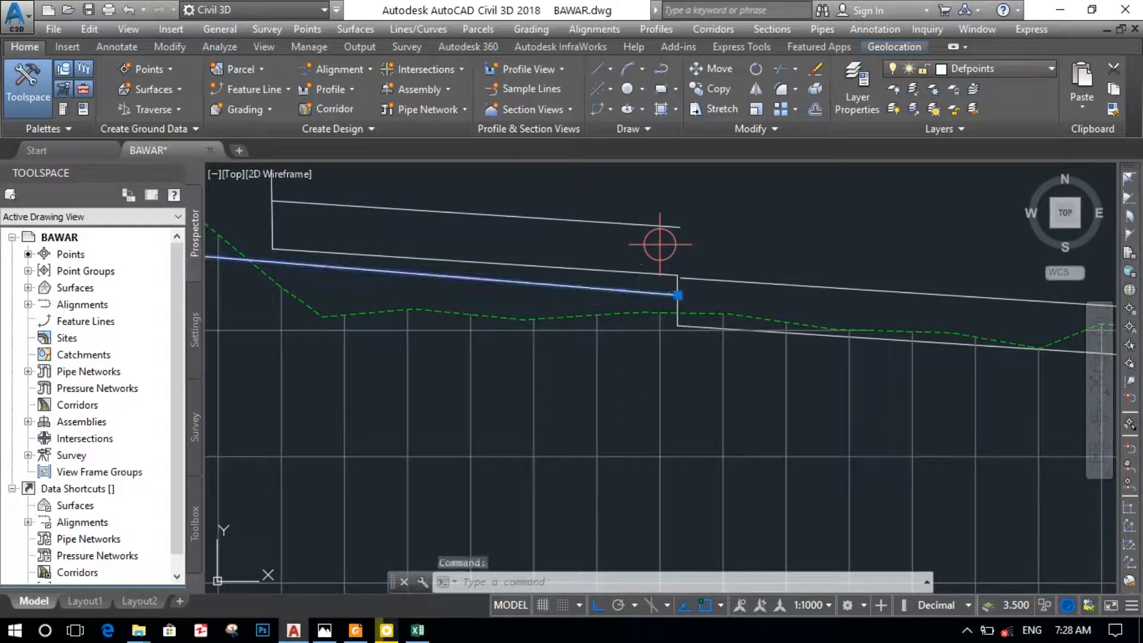
{"action": "left_click", "coordinate": [678, 294]}
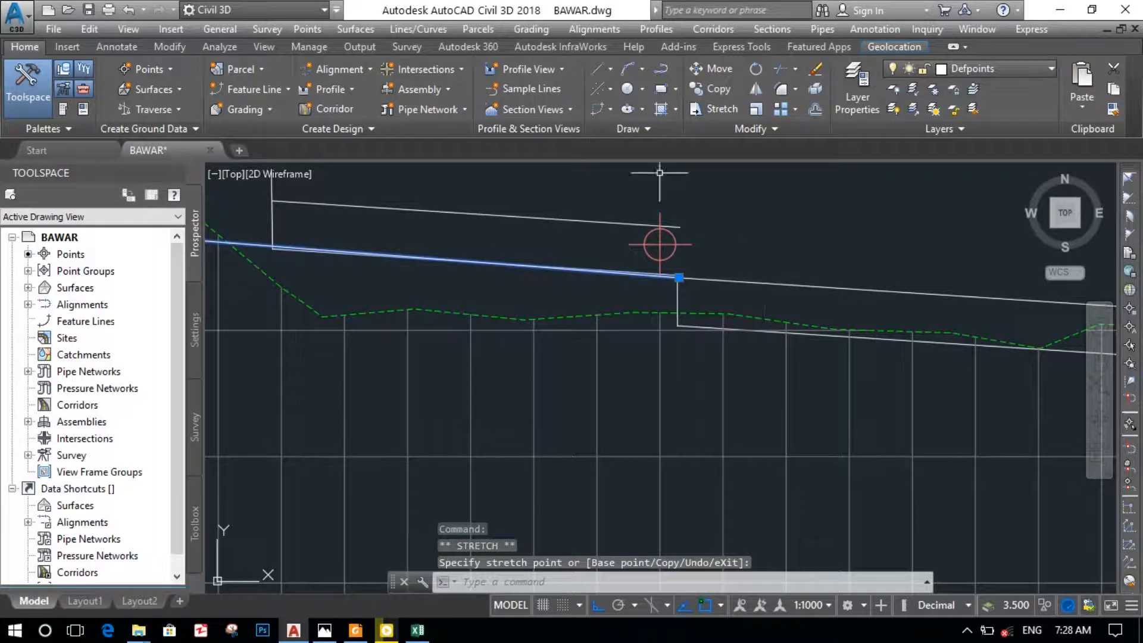
{"action": "scroll", "coordinate": [536, 339], "scroll_direction": "down", "scroll_amount": 3}
{"action": "scroll", "coordinate": [366, 334], "scroll_direction": "down", "scroll_amount": 2}
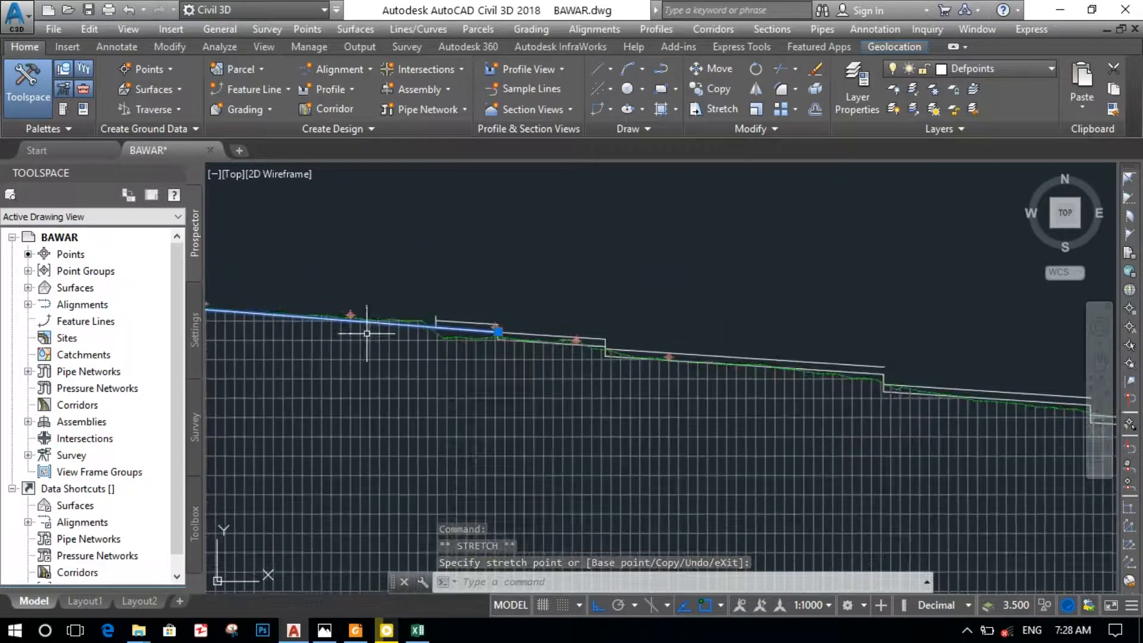
{"action": "middle_click_drag", "start_coordinate": [469, 417], "coordinate": [687, 389]}
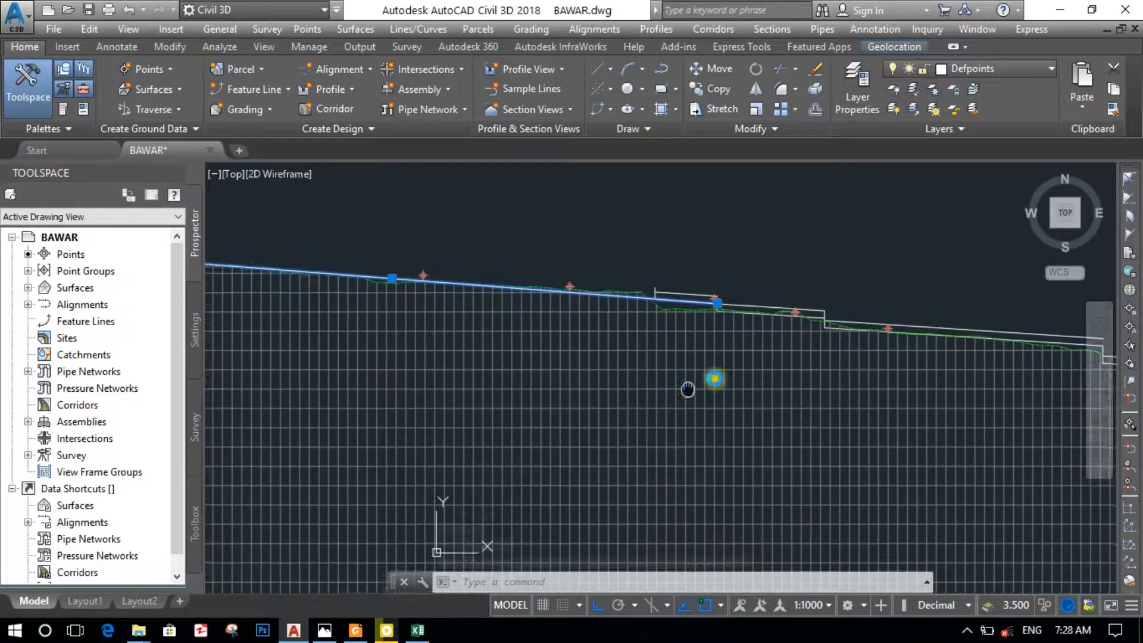
{"action": "scroll", "coordinate": [605, 247], "scroll_direction": "up", "scroll_amount": 4}
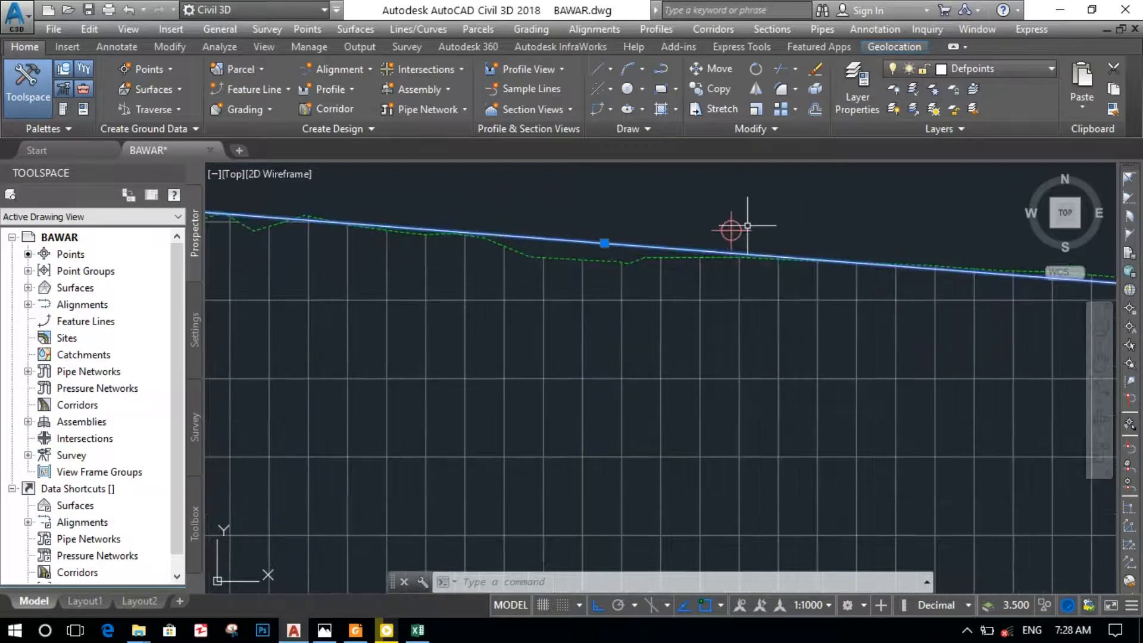
{"action": "mouse_move", "coordinate": [482, 262]}
{"action": "middle_mouse_down"}
{"action": "mouse_move", "coordinate": [732, 261]}
{"action": "mouse_move", "coordinate": [600, 321]}
{"action": "mouse_move", "coordinate": [800, 384]}
{"action": "middle_mouse_up"}
{"action": "mouse_move", "coordinate": [636, 381]}
{"action": "middle_mouse_down"}
{"action": "mouse_move", "coordinate": [772, 424]}
{"action": "mouse_move", "coordinate": [964, 392]}
{"action": "middle_mouse_up"}
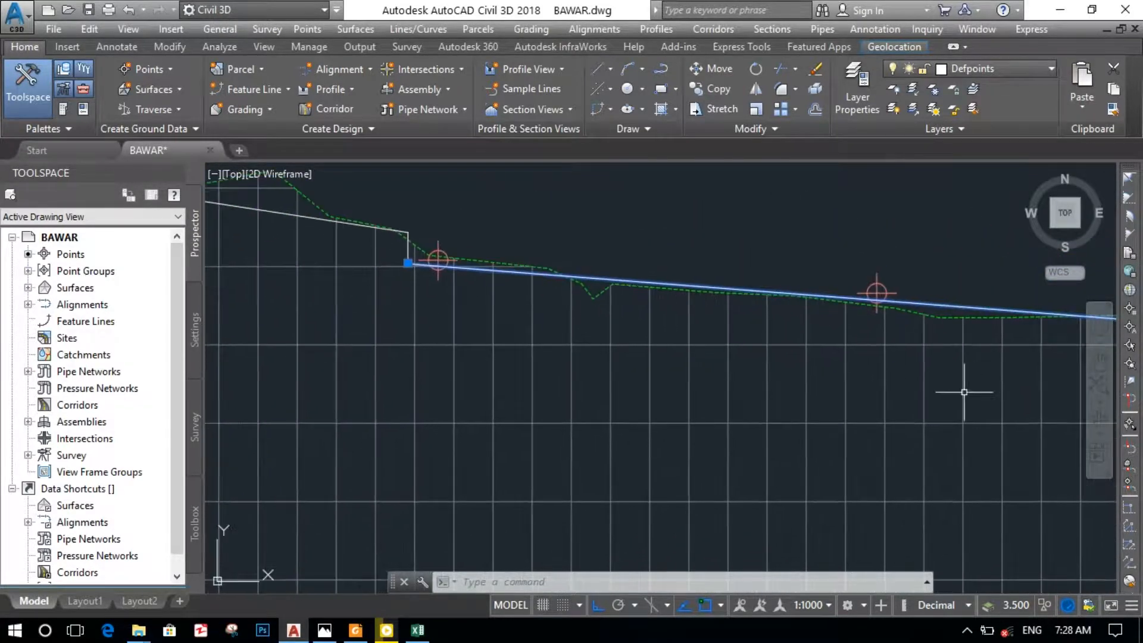
{"action": "scroll", "coordinate": [683, 284], "scroll_direction": "down", "scroll_amount": 2}
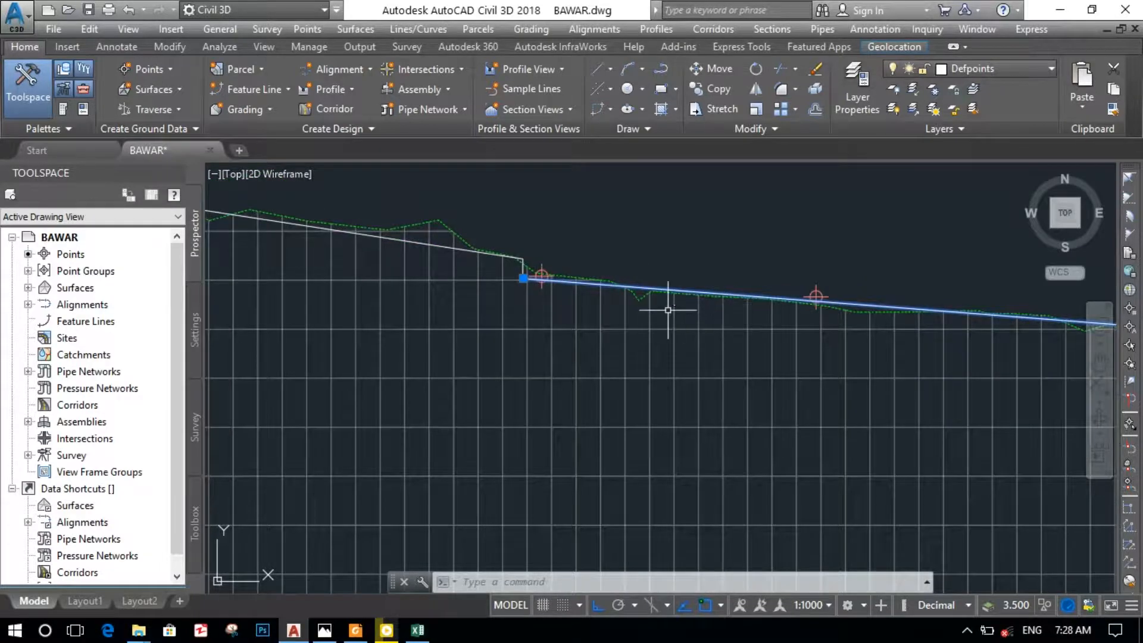
{"action": "key", "text": "Escape"}
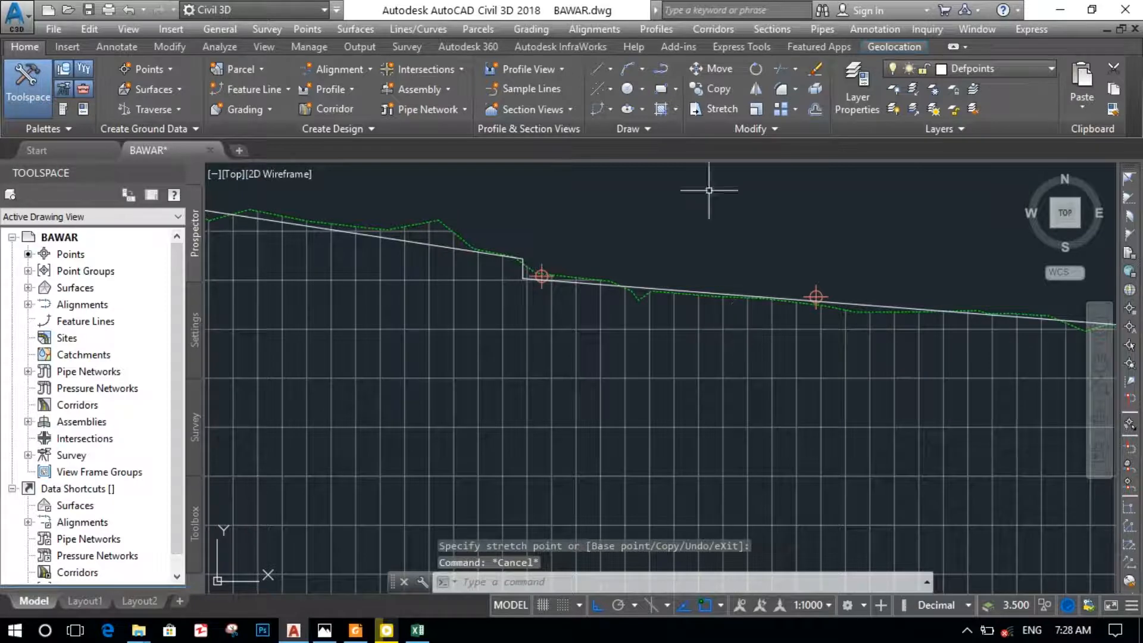
Add a profile view depth label along the sloped section, from the foot of the drop to a point near station 0+309
{"action": "left_click", "coordinate": [655, 29]}
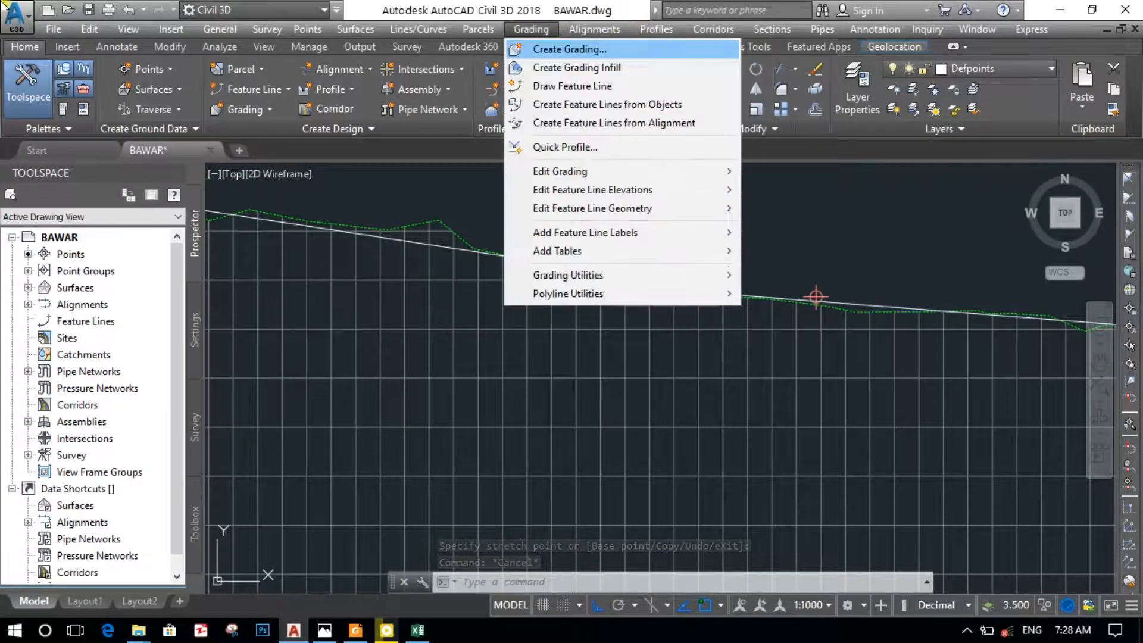
{"action": "mouse_move", "coordinate": [655, 29]}
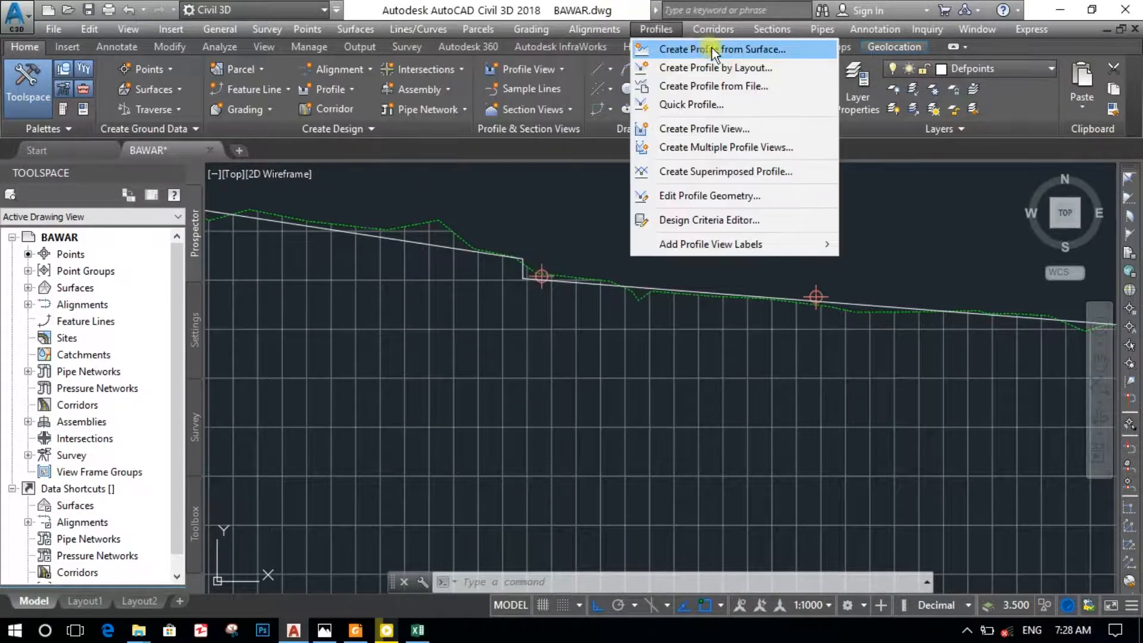
{"action": "mouse_move", "coordinate": [714, 243]}
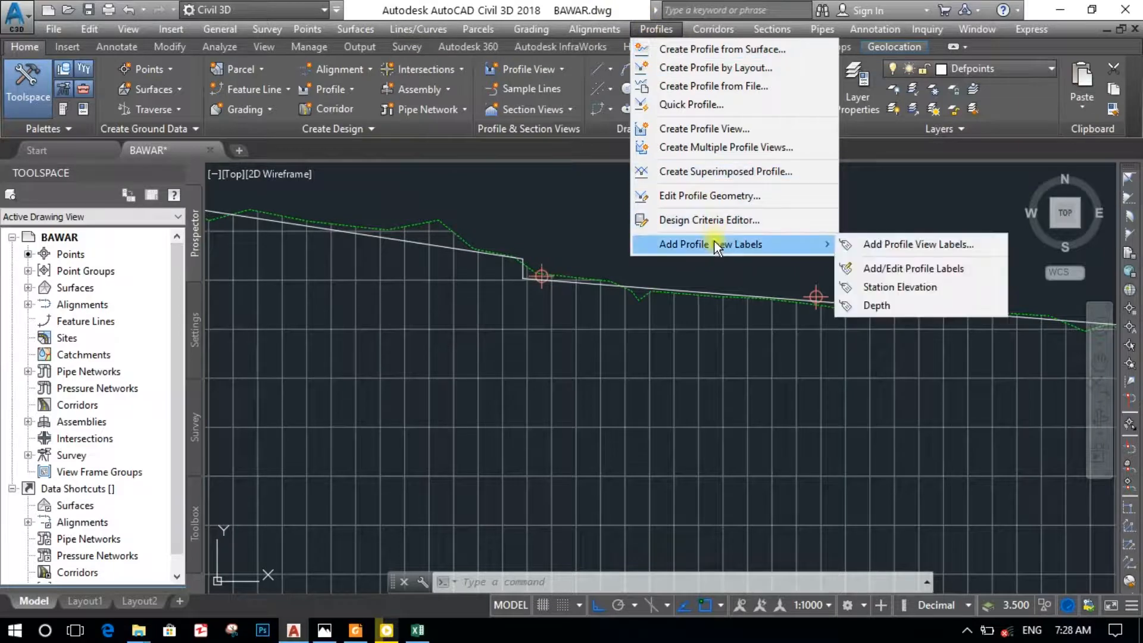
{"action": "left_click", "coordinate": [888, 303]}
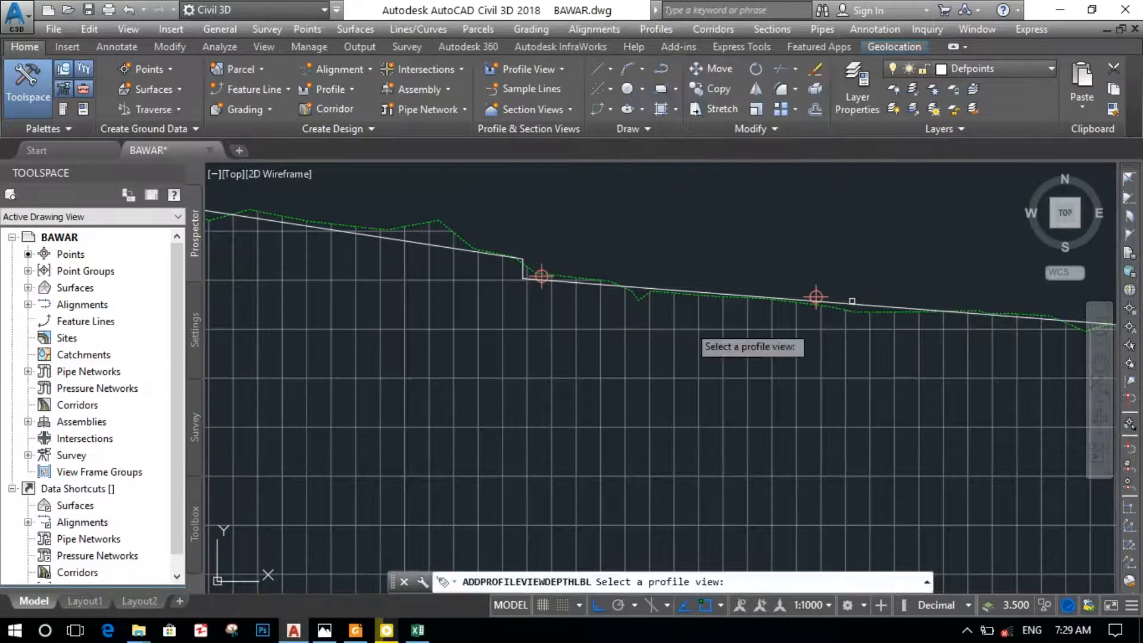
{"action": "left_click", "coordinate": [649, 326]}
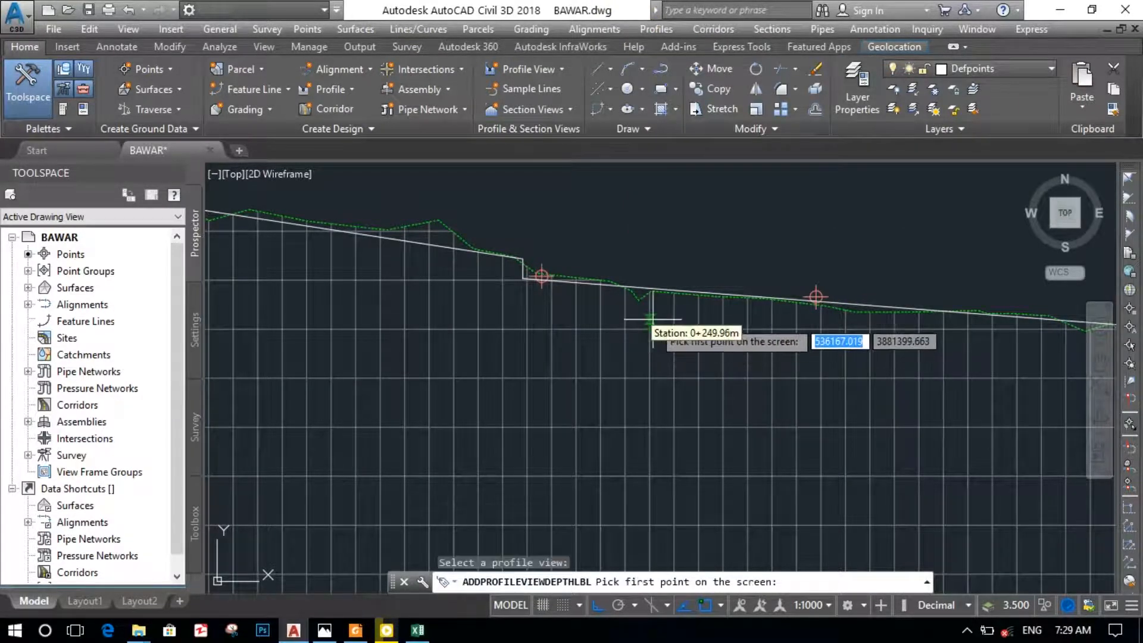
{"action": "left_click", "coordinate": [523, 277]}
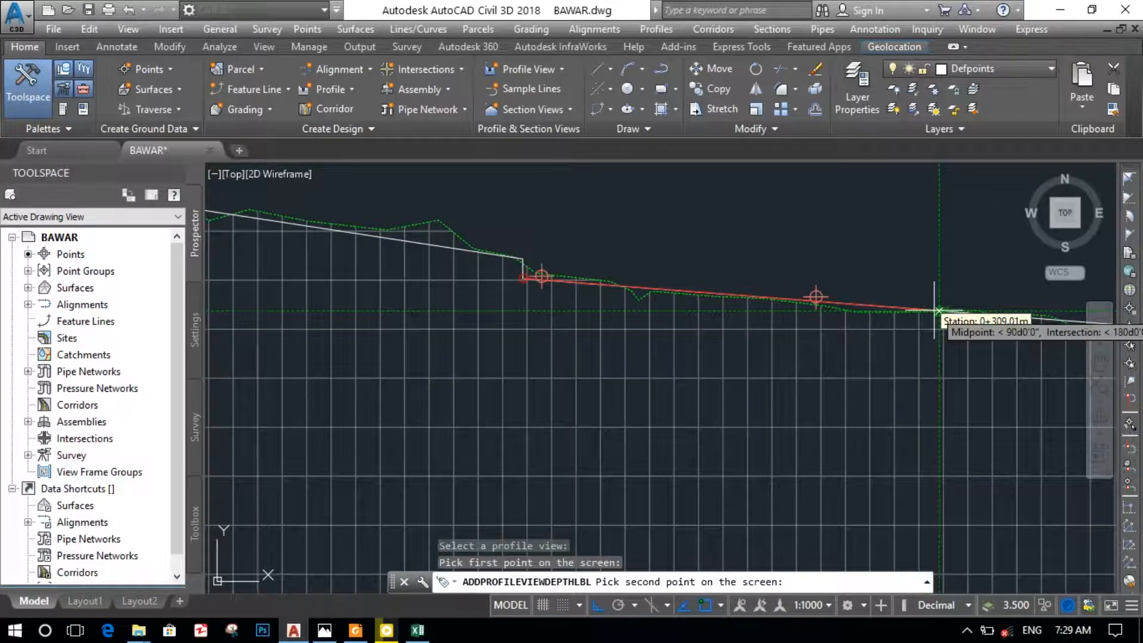
{"action": "left_click", "coordinate": [937, 310]}
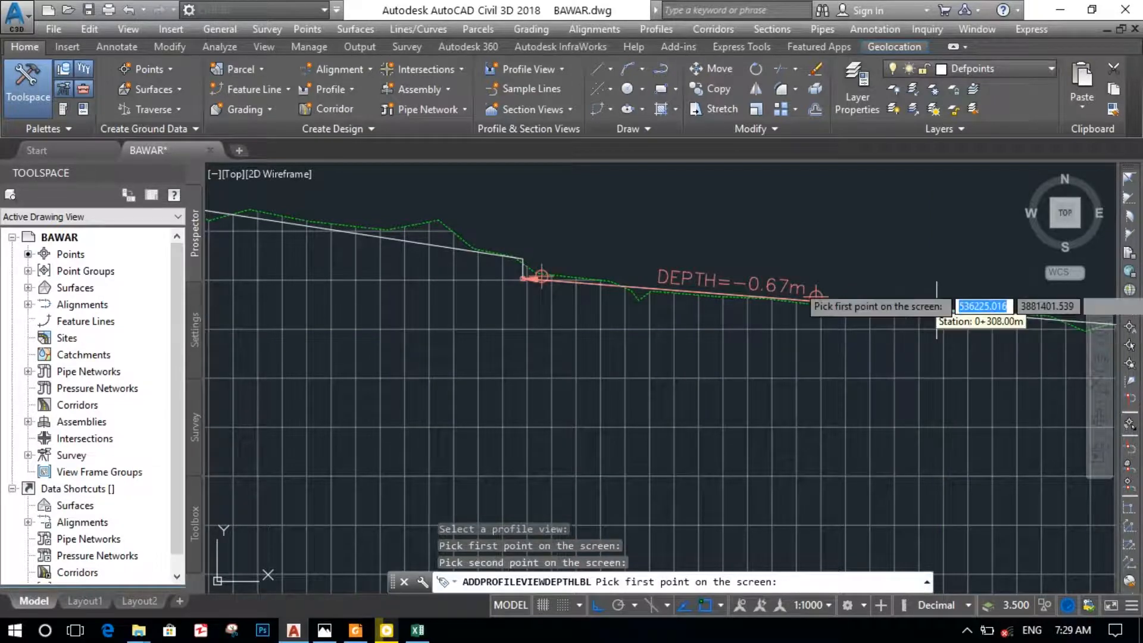
{"action": "key", "text": "Escape"}
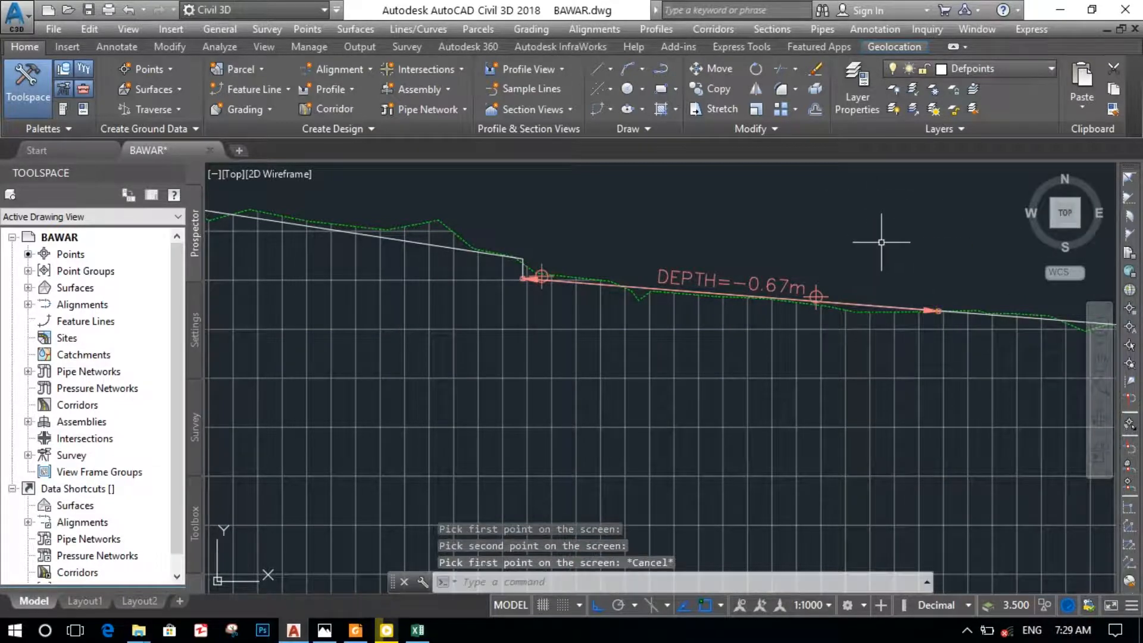
Change the depth label's style to Grade %
{"action": "left_click", "coordinate": [531, 277]}
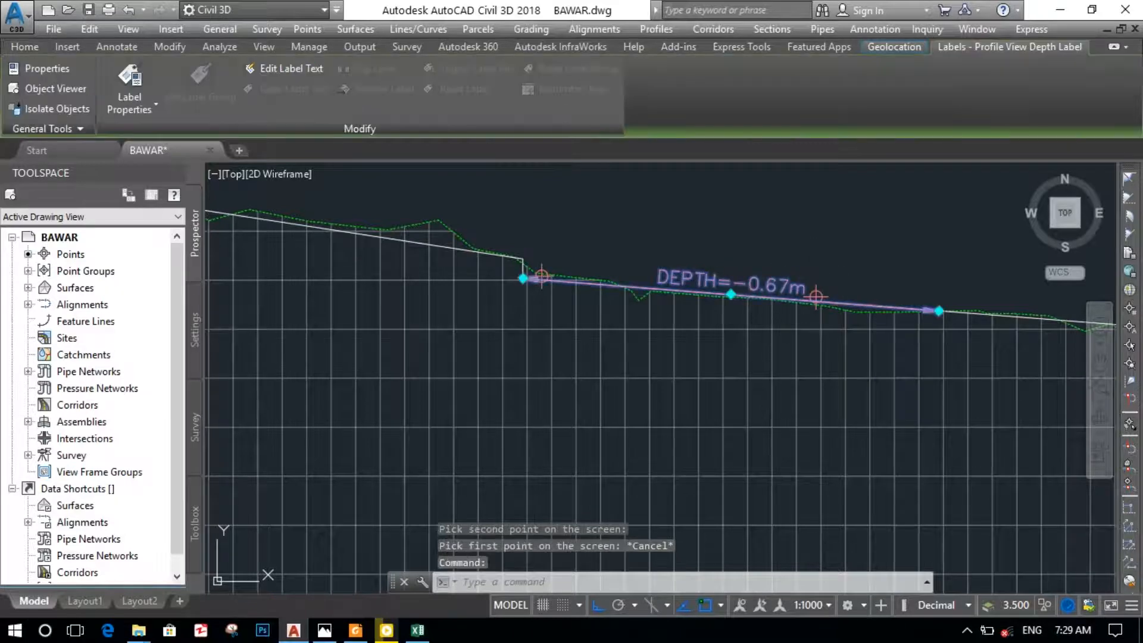
{"action": "right_click", "coordinate": [773, 289]}
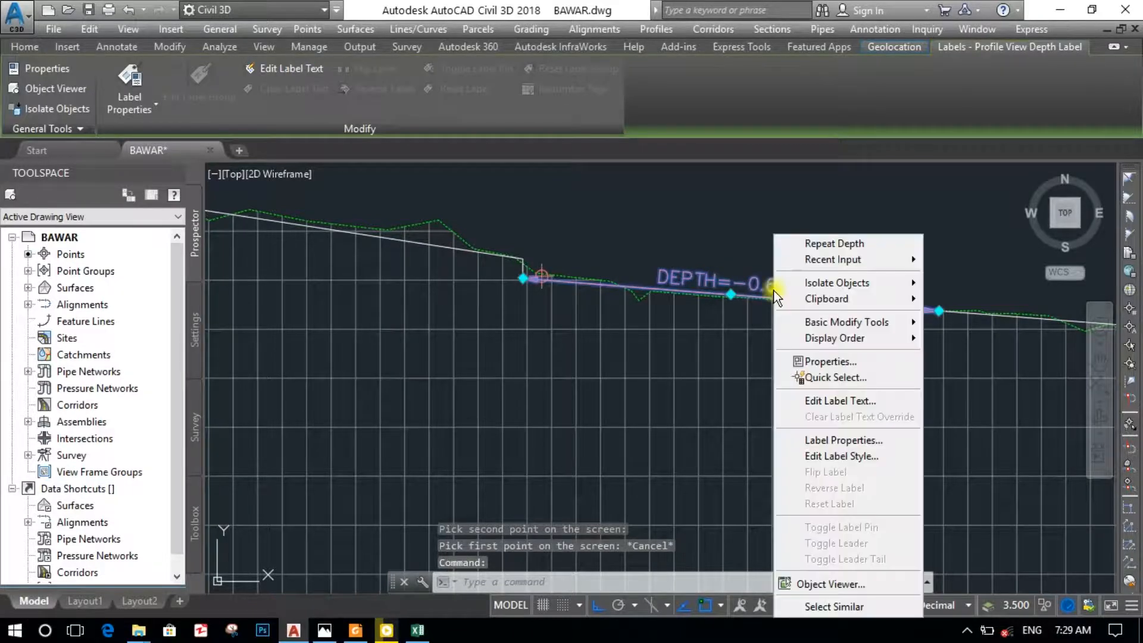
{"action": "left_click", "coordinate": [867, 459]}
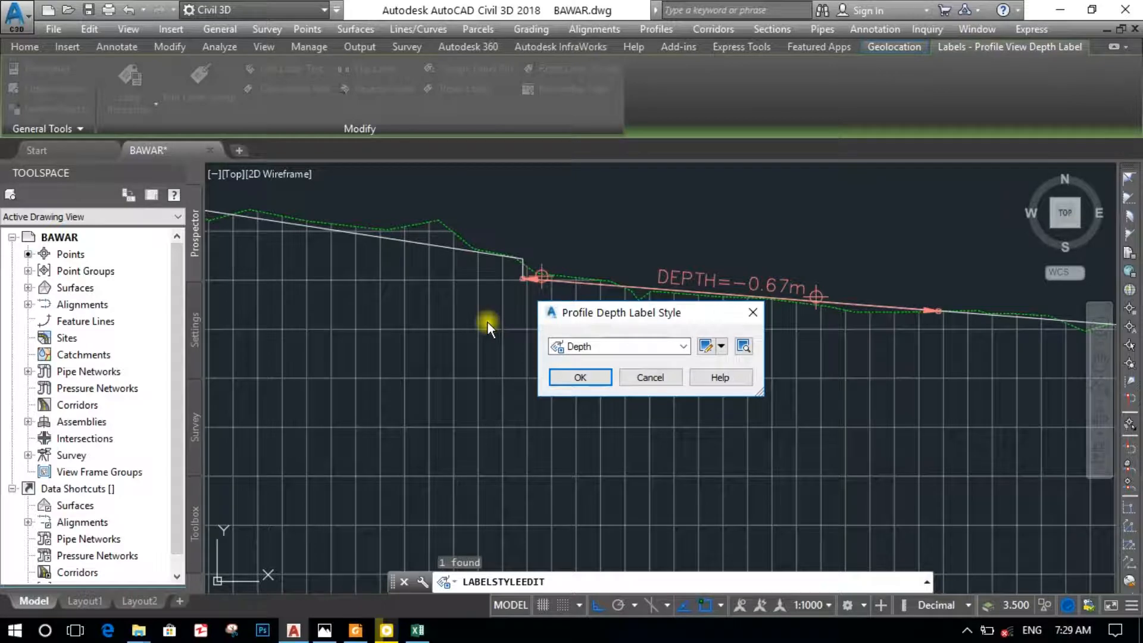
{"action": "left_click", "coordinate": [667, 345]}
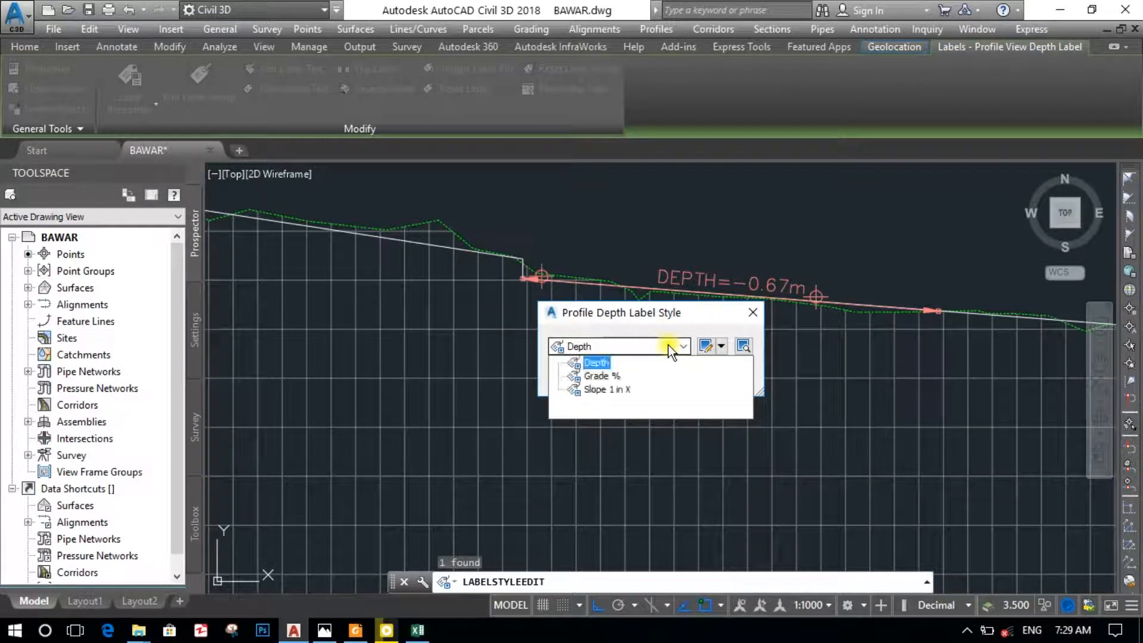
{"action": "left_click", "coordinate": [594, 375]}
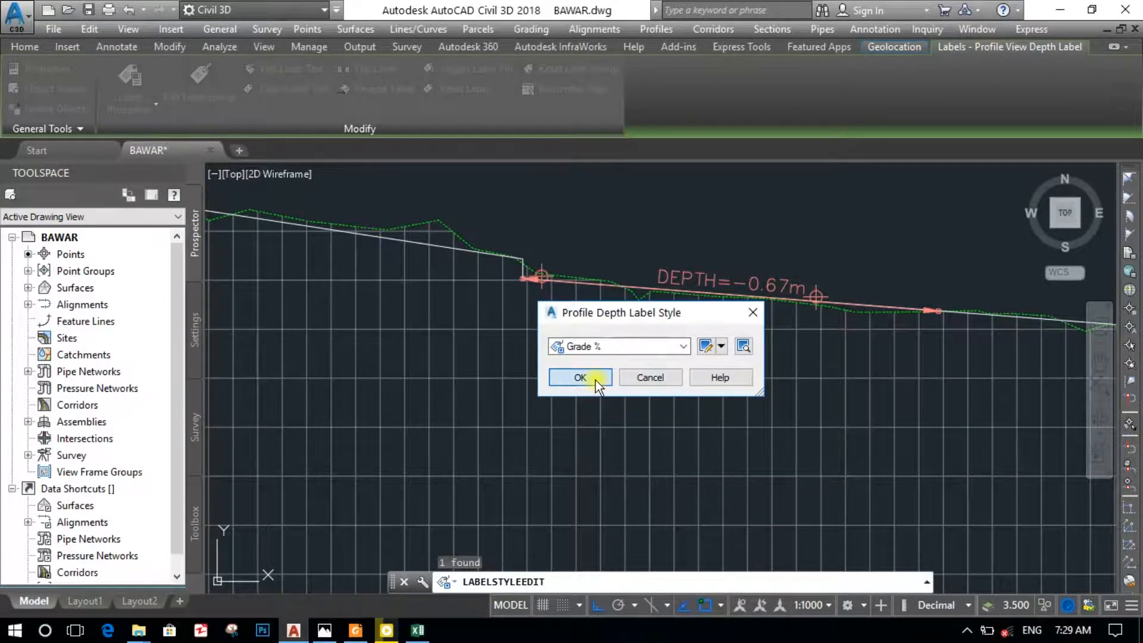
{"action": "left_click", "coordinate": [595, 378]}
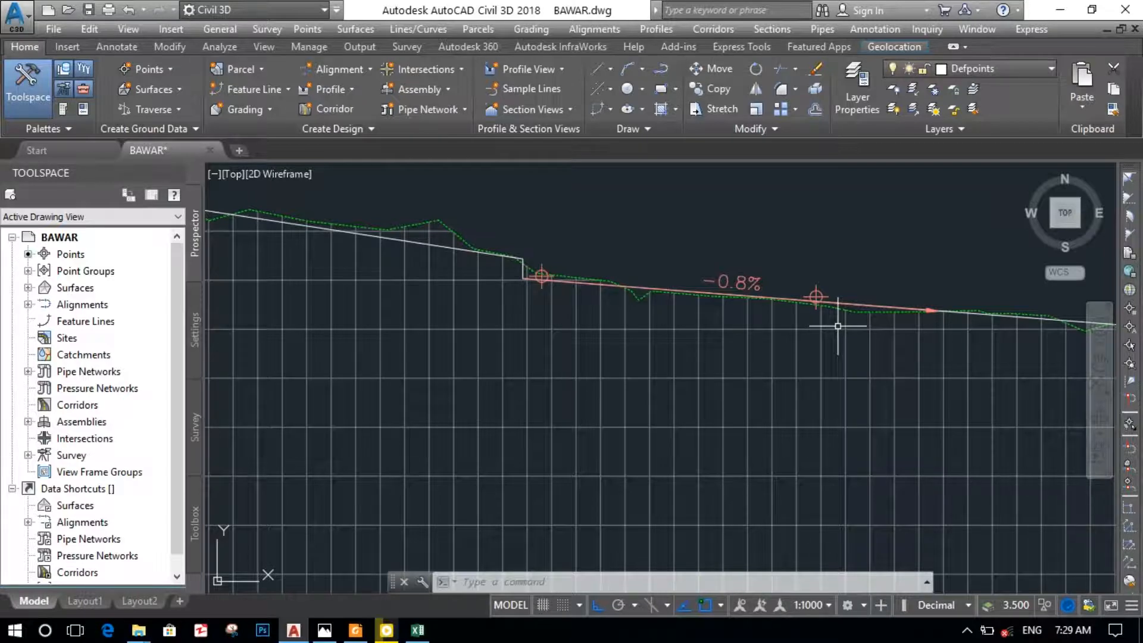
Review the labelled section within the whole profile and delete the grade label
{"action": "scroll", "coordinate": [837, 325], "scroll_direction": "down", "scroll_amount": 2}
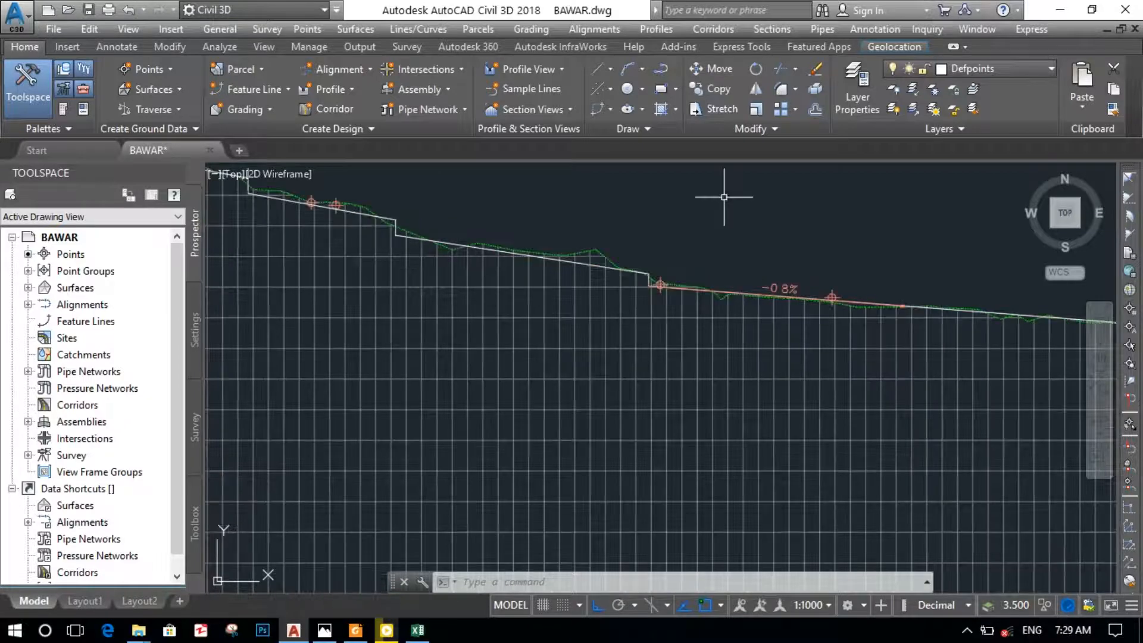
{"action": "scroll", "coordinate": [914, 304], "scroll_direction": "down", "scroll_amount": 2}
{"action": "scroll", "coordinate": [914, 304], "scroll_direction": "down", "scroll_amount": 2}
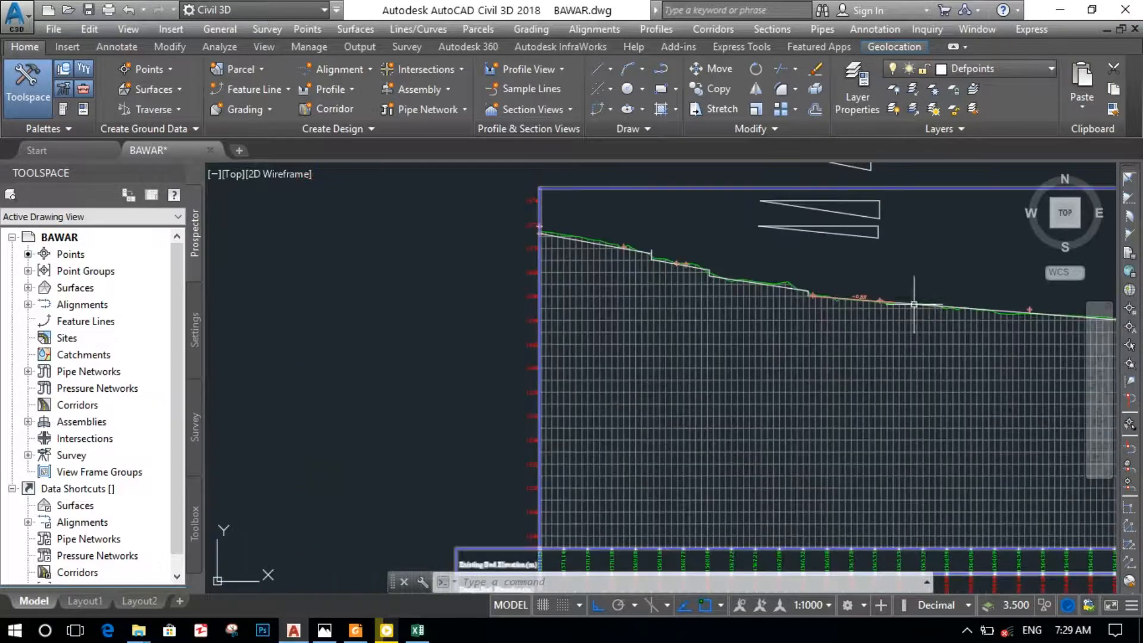
{"action": "scroll", "coordinate": [557, 329], "scroll_direction": "up", "scroll_amount": 2}
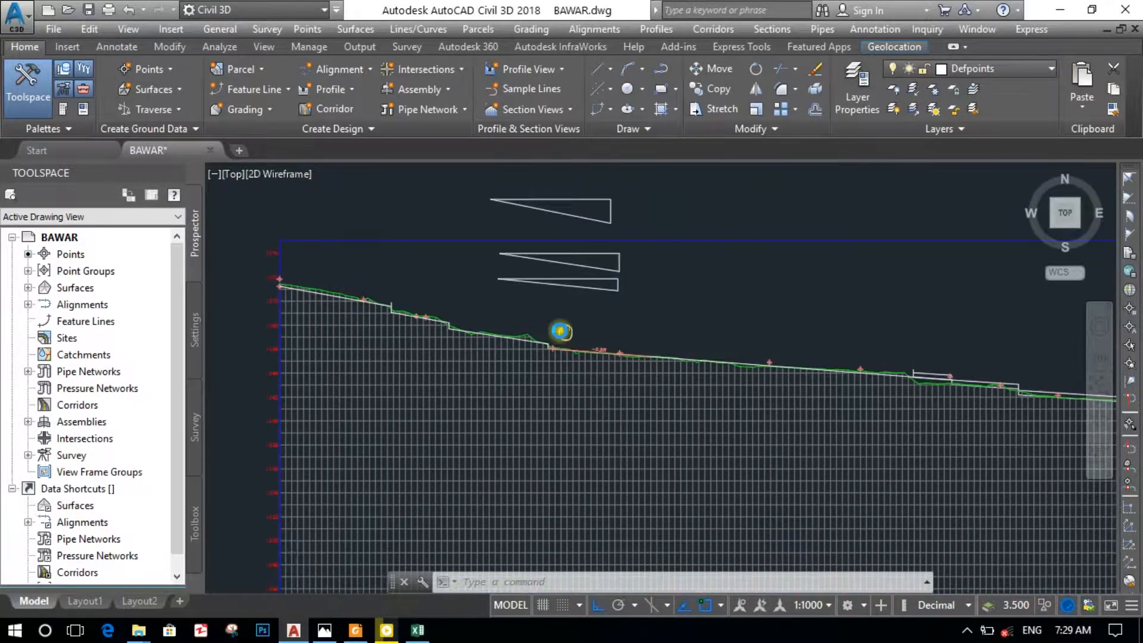
{"action": "scroll", "coordinate": [633, 372], "scroll_direction": "up", "scroll_amount": 2}
{"action": "scroll", "coordinate": [651, 377], "scroll_direction": "up", "scroll_amount": 3}
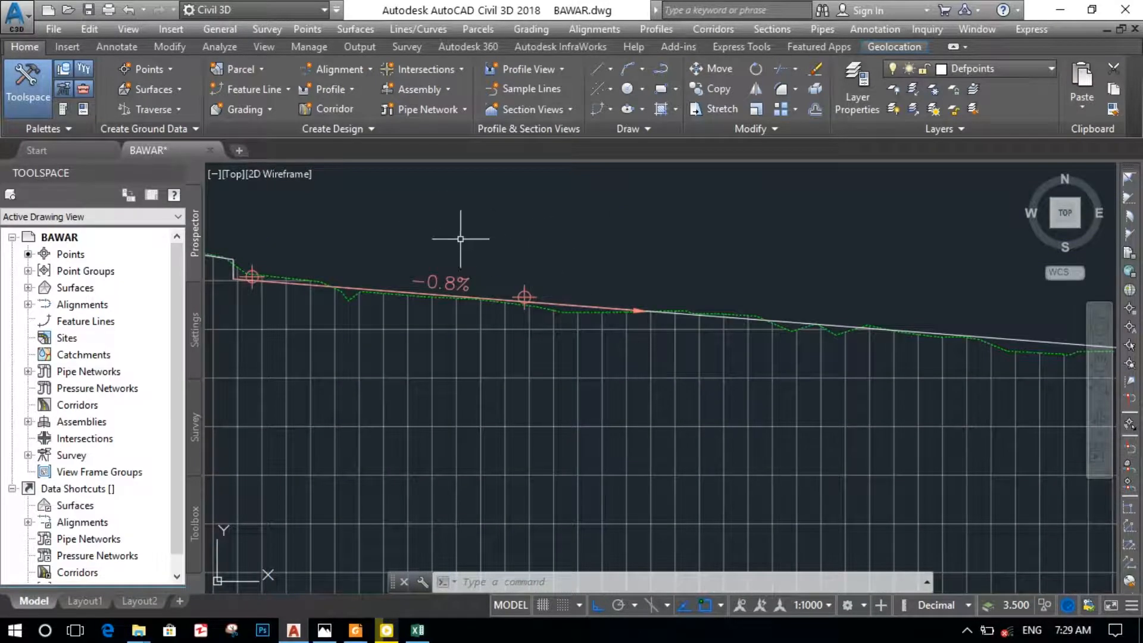
{"action": "left_click", "coordinate": [482, 271]}
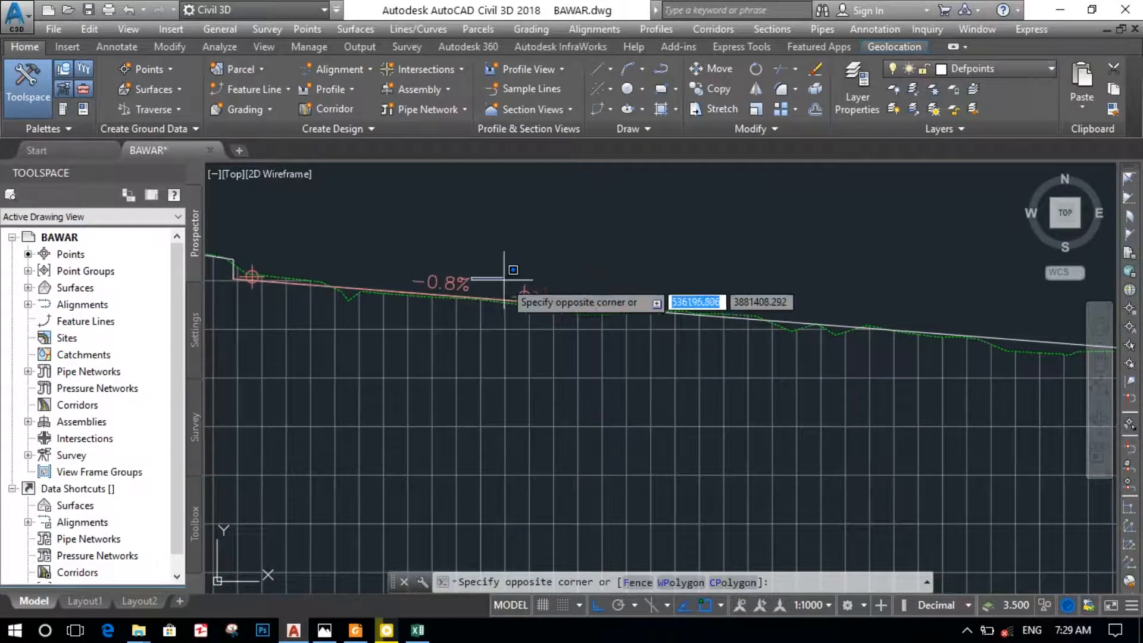
{"action": "left_click", "coordinate": [469, 284]}
{"action": "key", "text": "Delete"}
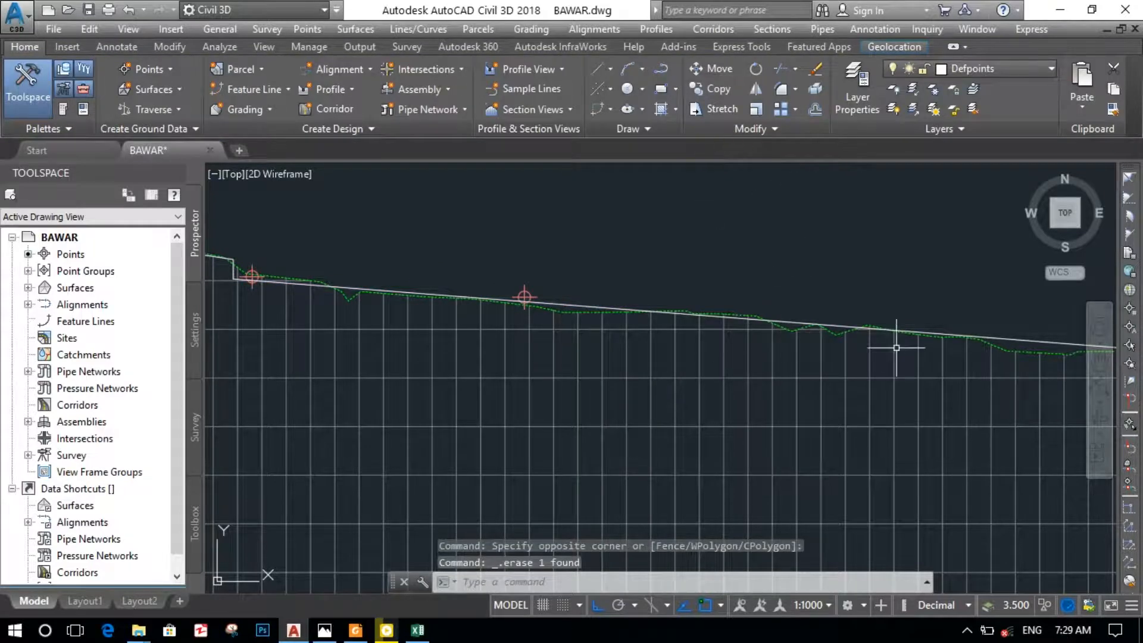
Erase the old raised sloped line and its vertical drop line above the lower end of the long sloped section
{"action": "middle_click_drag", "start_coordinate": [896, 365], "coordinate": [544, 402]}
{"action": "middle_click_drag", "start_coordinate": [830, 443], "coordinate": [568, 449]}
{"action": "middle_click_drag", "start_coordinate": [758, 416], "coordinate": [600, 324]}
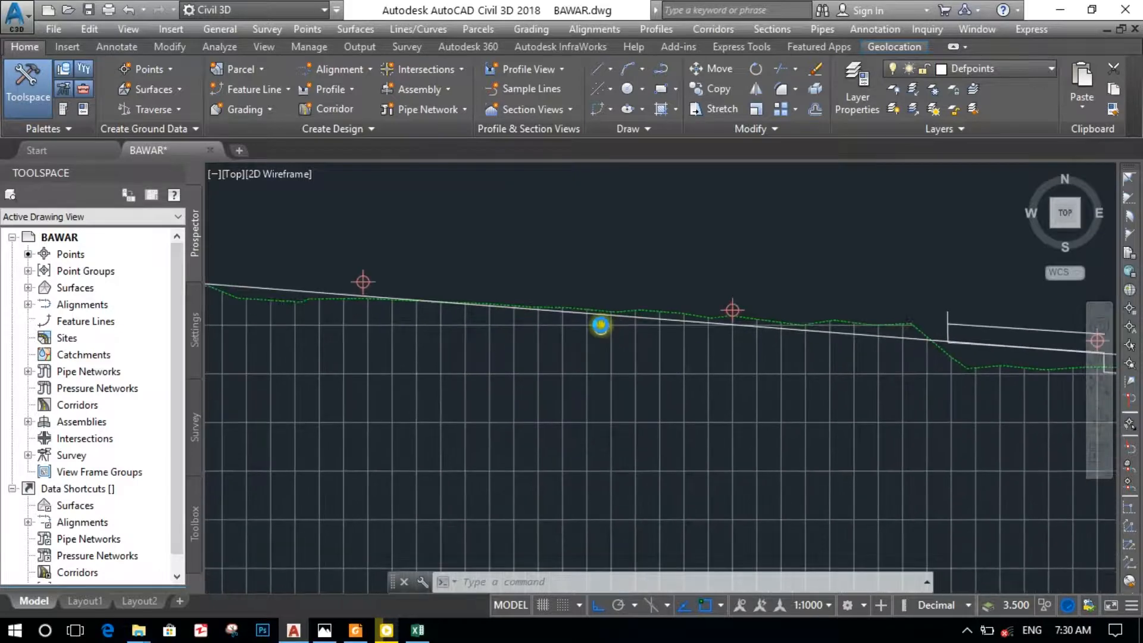
{"action": "middle_click_drag", "start_coordinate": [933, 351], "coordinate": [686, 342]}
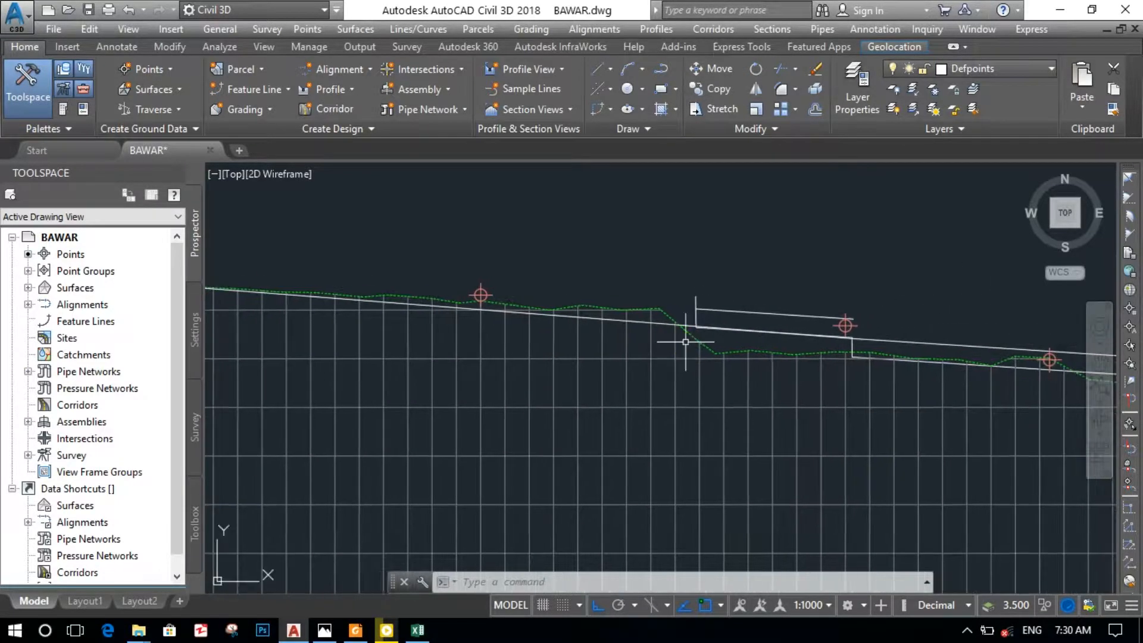
{"action": "scroll", "coordinate": [935, 336], "scroll_direction": "up", "scroll_amount": 2}
{"action": "scroll", "coordinate": [745, 322], "scroll_direction": "up", "scroll_amount": 2}
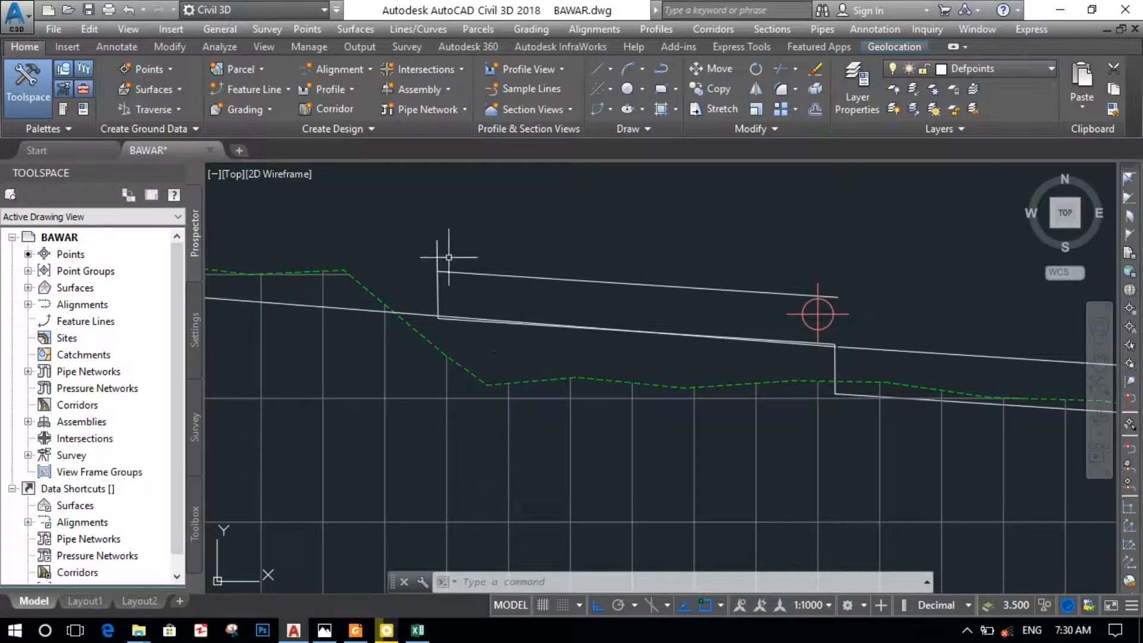
{"action": "scroll", "coordinate": [416, 233], "scroll_direction": "up", "scroll_amount": 2}
{"action": "left_click", "coordinate": [418, 234]}
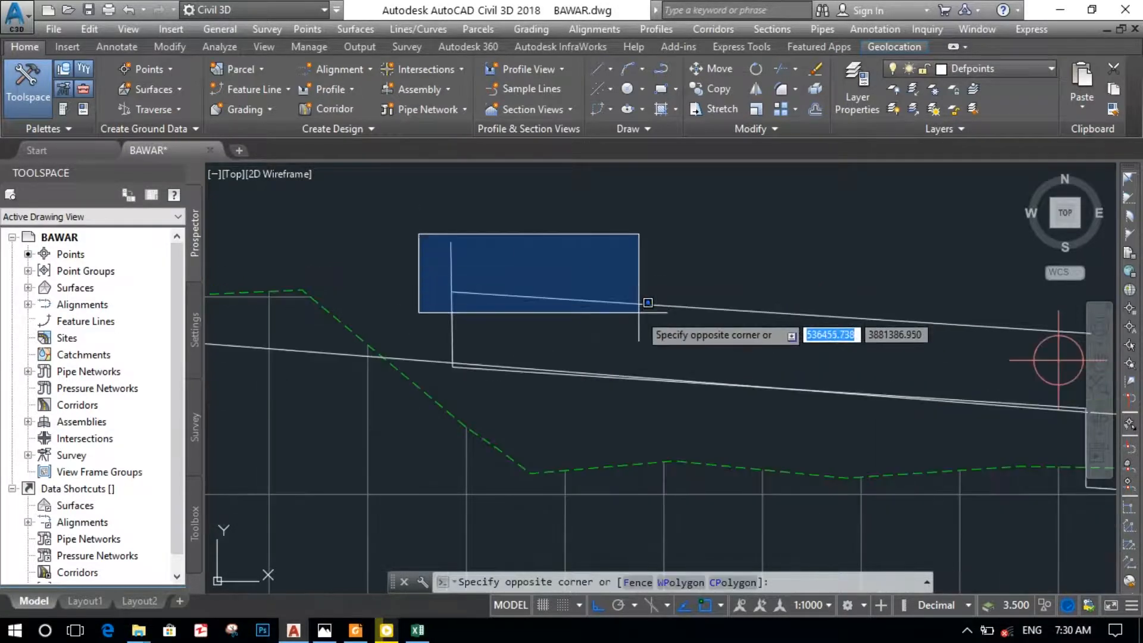
{"action": "left_click", "coordinate": [655, 310]}
{"action": "left_click", "coordinate": [604, 249]}
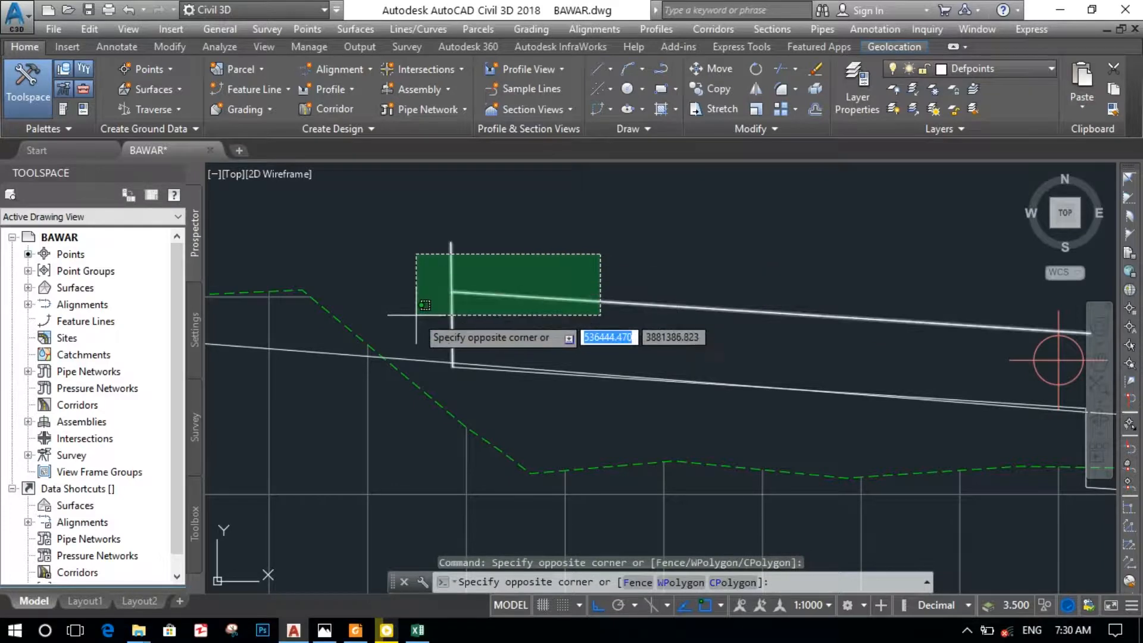
{"action": "left_click", "coordinate": [452, 320]}
{"action": "key", "text": "Delete"}
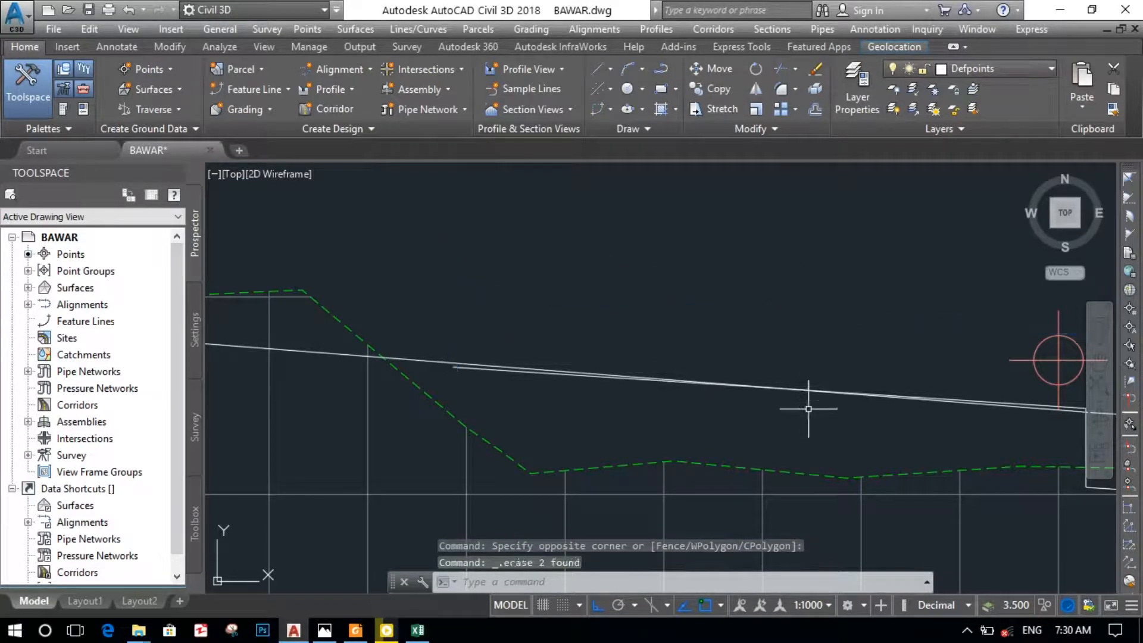
Erase the surplus sloped line beyond the drop and the near-coincident old line beneath the long sloped section
{"action": "scroll", "coordinate": [786, 400], "scroll_direction": "down", "scroll_amount": 4}
{"action": "scroll", "coordinate": [805, 409], "scroll_direction": "up", "scroll_amount": 2}
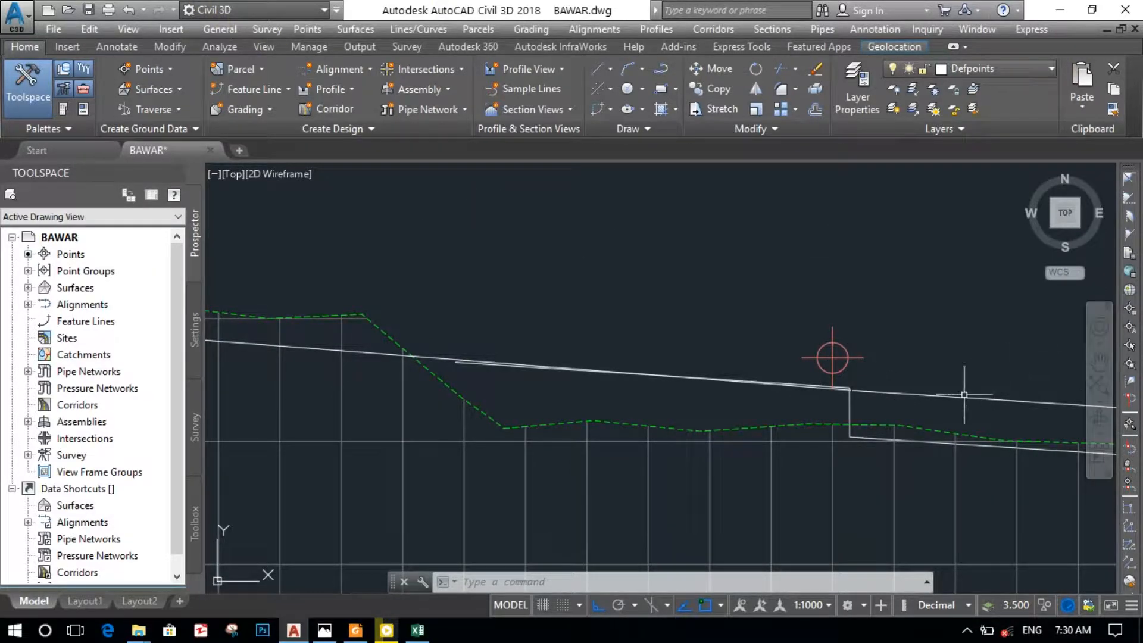
{"action": "left_click", "coordinate": [891, 390]}
{"action": "key", "text": "Delete"}
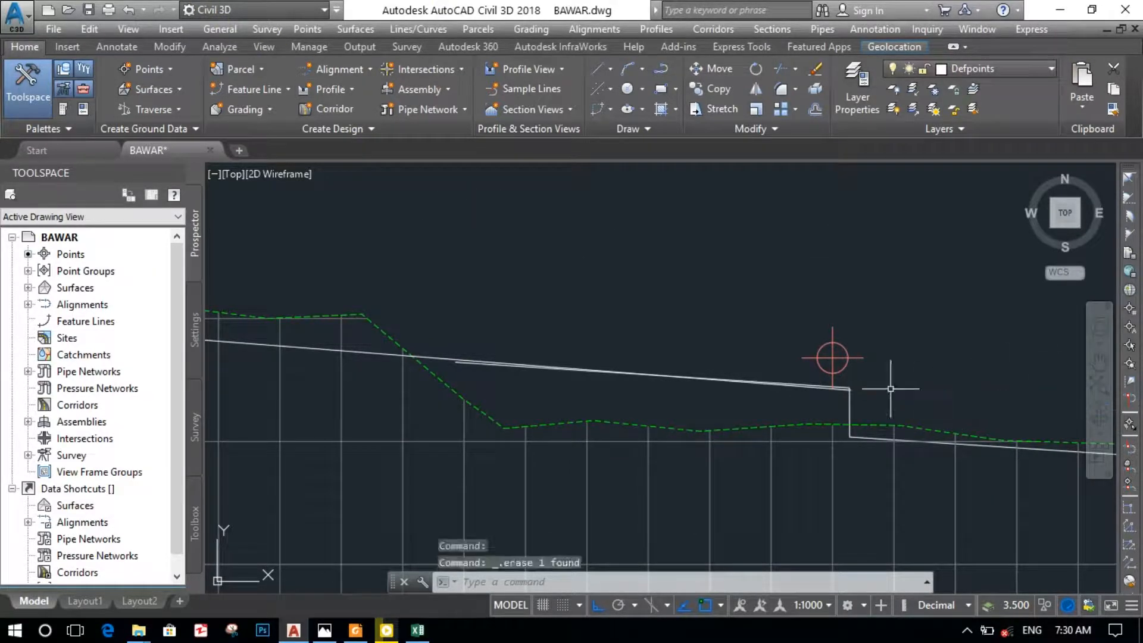
{"action": "left_click", "coordinate": [461, 362]}
{"action": "key", "text": "Delete"}
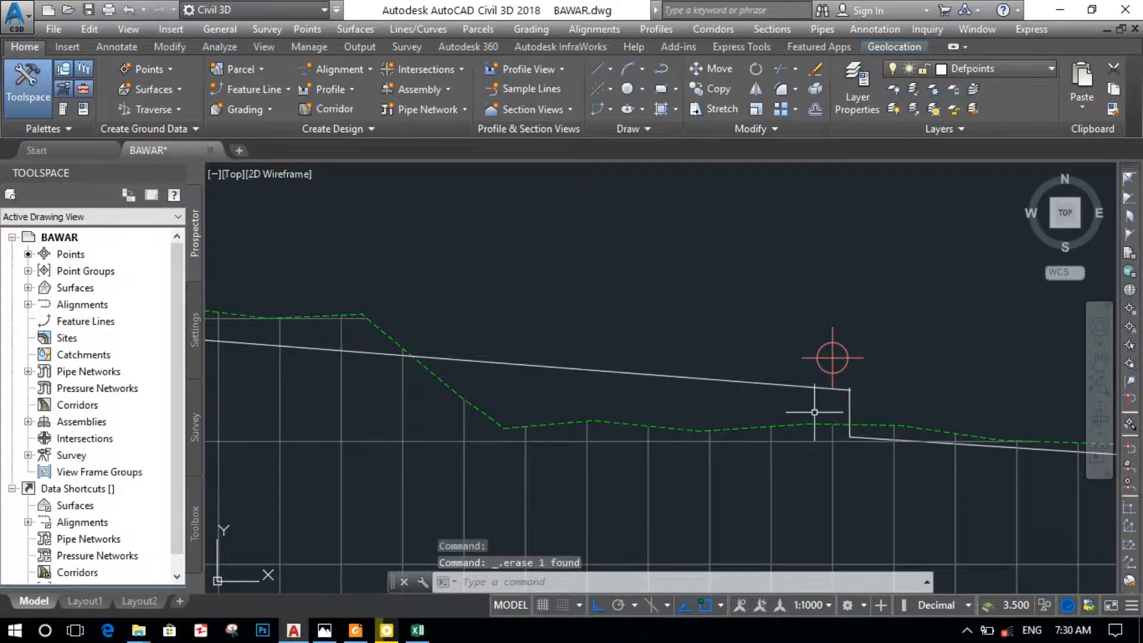
Trim the overhanging ends of the long sloped section and the vertical drop line where they cross
{"action": "scroll", "coordinate": [937, 319], "scroll_direction": "up", "scroll_amount": 5}
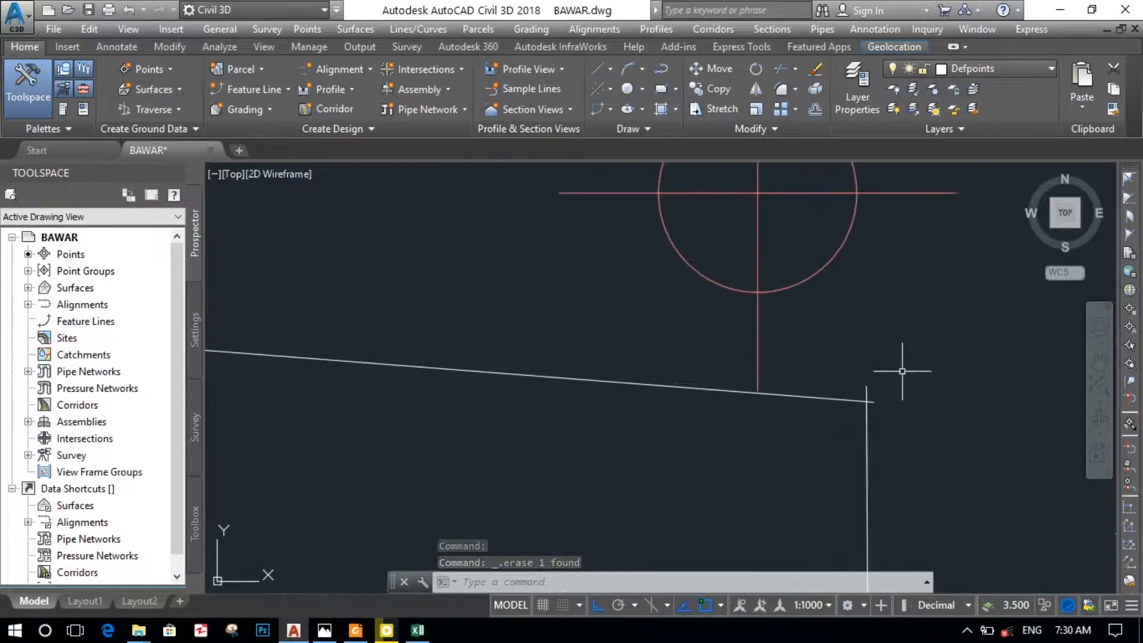
{"action": "scroll", "coordinate": [893, 376], "scroll_direction": "up", "scroll_amount": 3}
{"action": "middle_click_drag", "start_coordinate": [893, 418], "coordinate": [867, 381]}
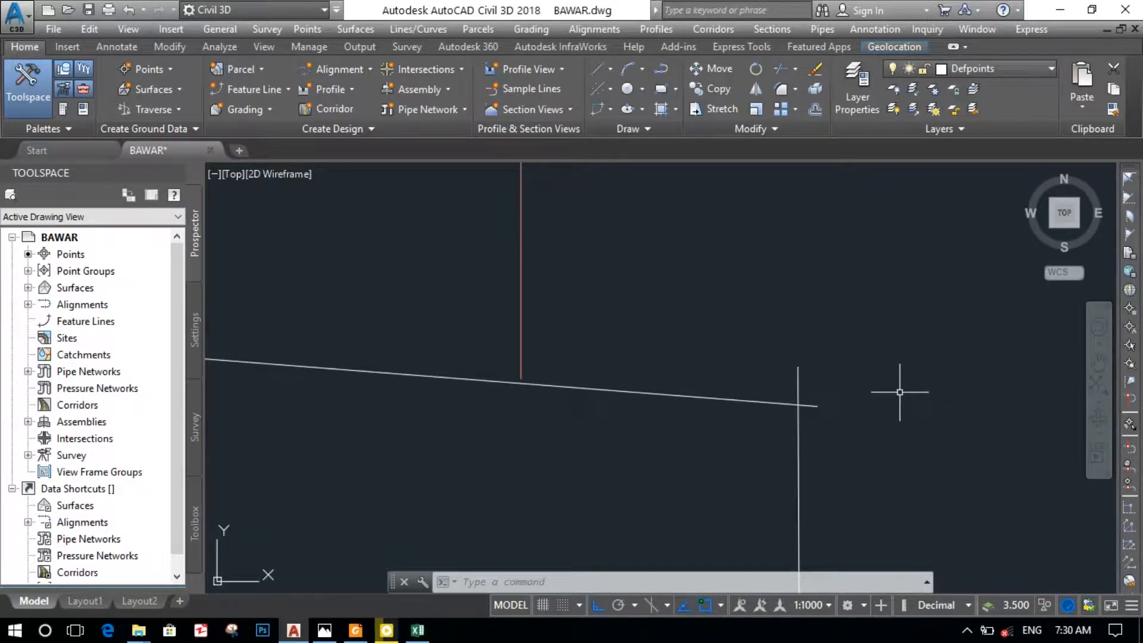
{"action": "type", "text": "tr"}
{"action": "key", "text": "Return"}
{"action": "key", "text": "Return"}
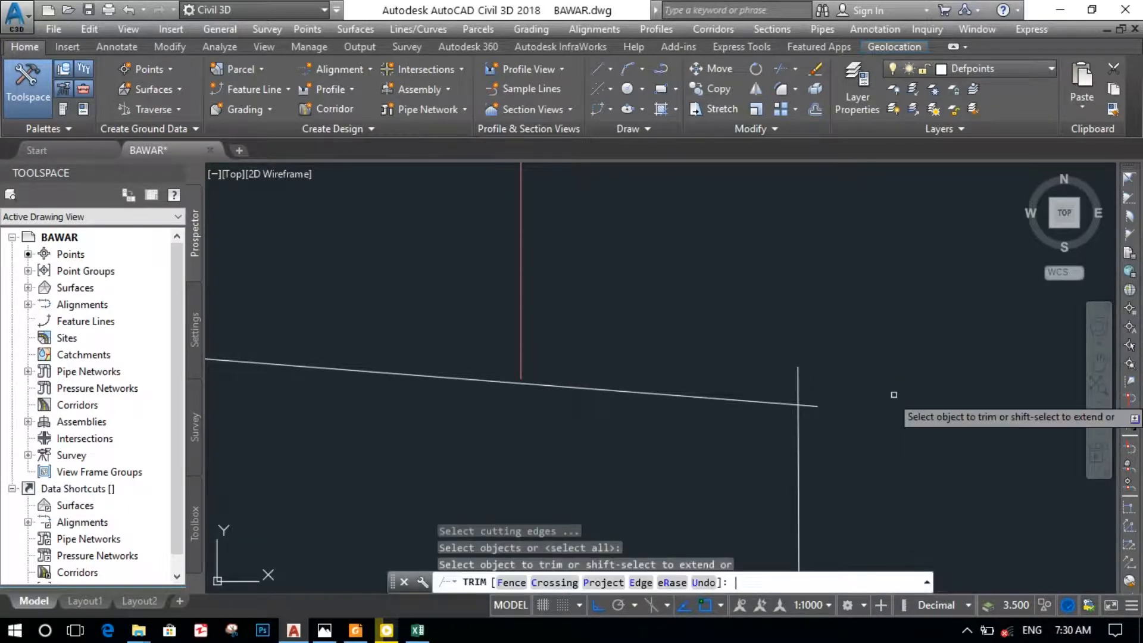
{"action": "left_click", "coordinate": [810, 405]}
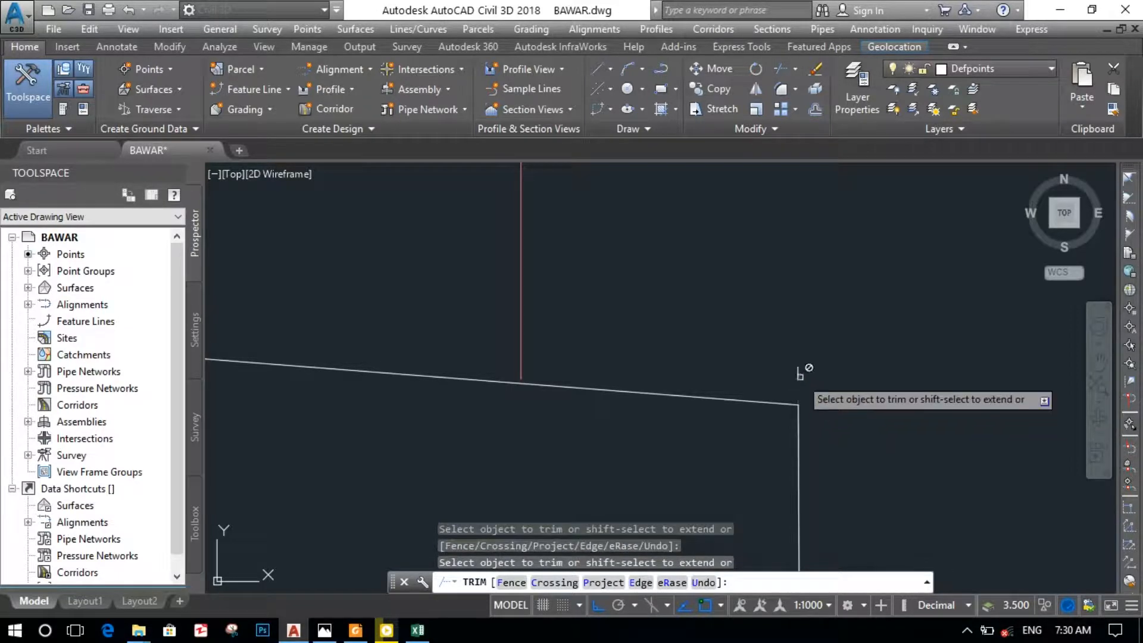
{"action": "left_click", "coordinate": [801, 375]}
{"action": "key", "text": "Escape"}
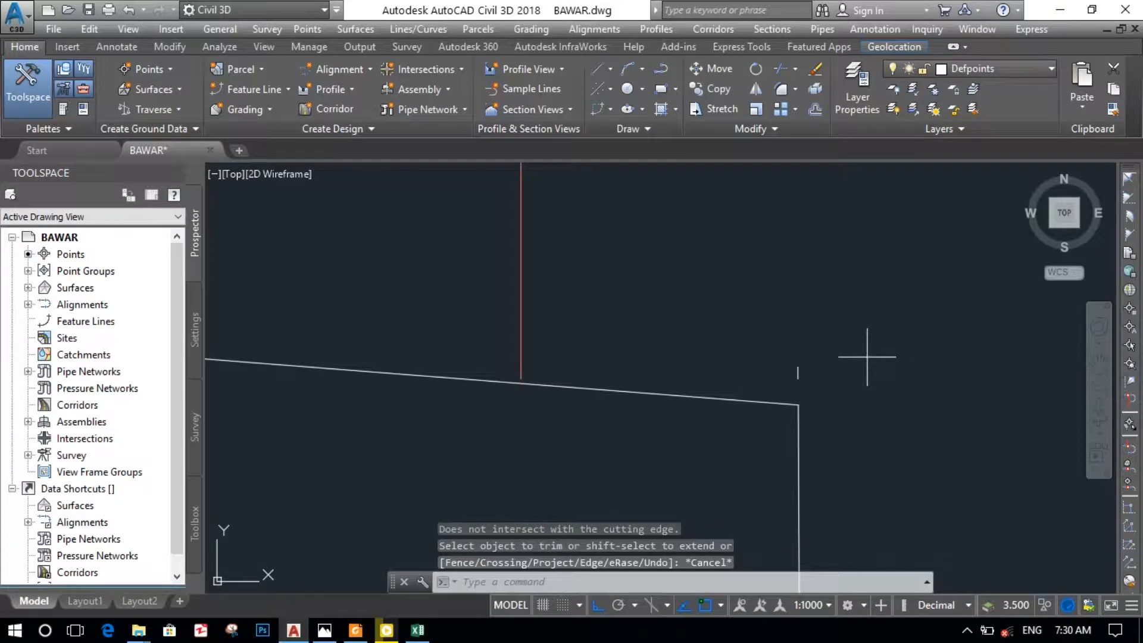
Erase the leftover vertical stub above the corner of the sloped section and the drop
{"action": "left_click", "coordinate": [869, 356]}
{"action": "left_click", "coordinate": [789, 374]}
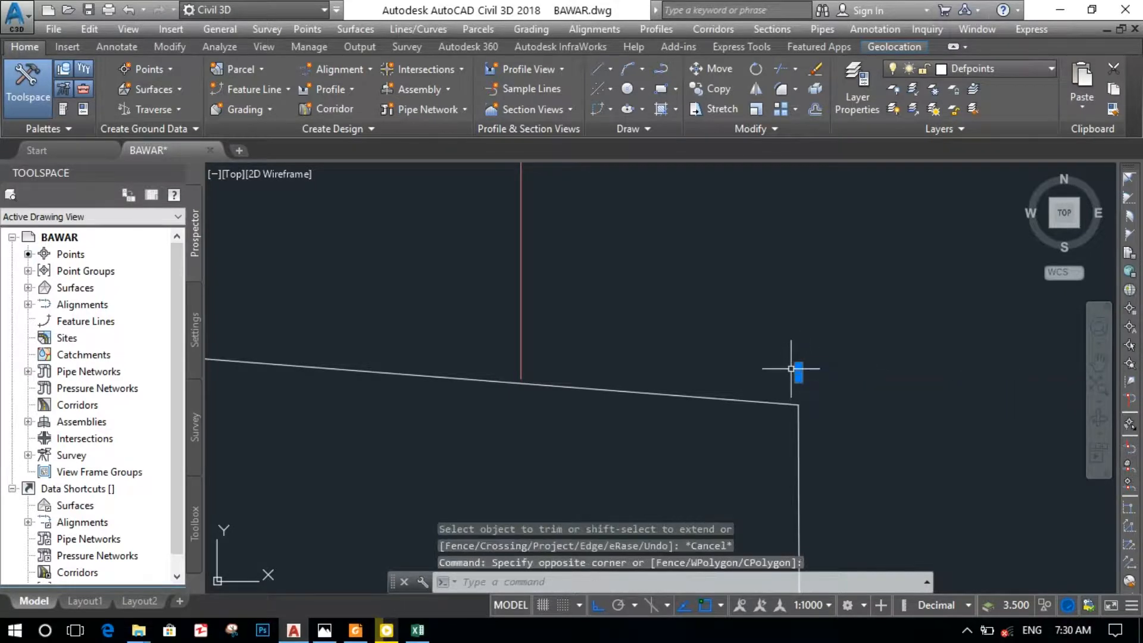
{"action": "key", "text": "Delete"}
Examine the bed line against the ground profile and level markers from the canal's start through the drops to the long sloped section
{"action": "scroll", "coordinate": [887, 451], "scroll_direction": "down", "scroll_amount": 5}
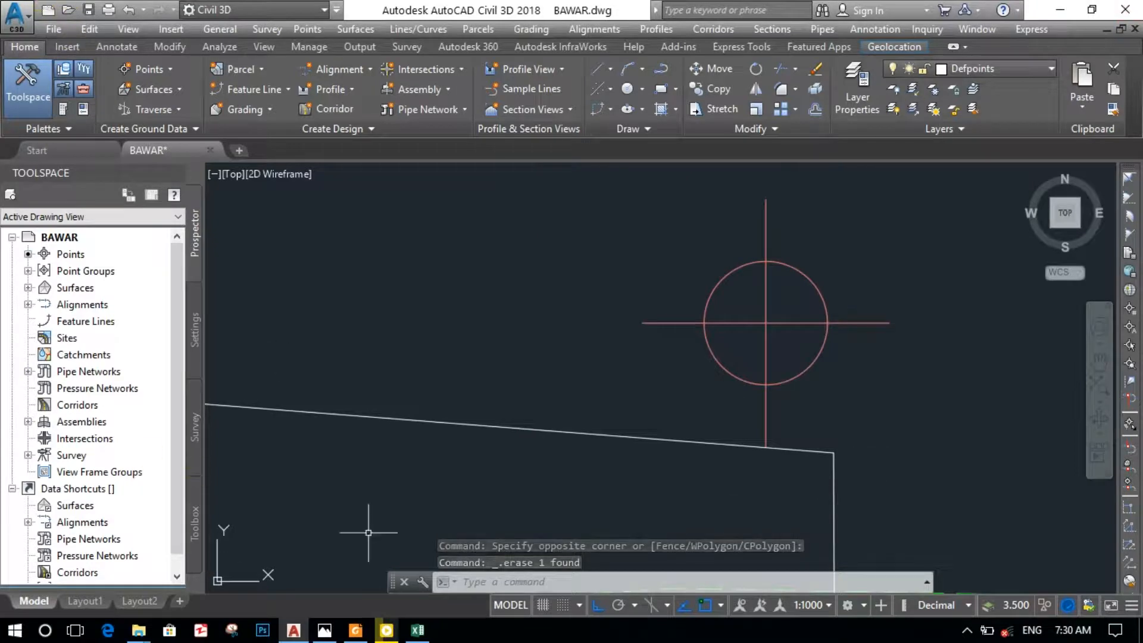
{"action": "scroll", "coordinate": [661, 390], "scroll_direction": "down", "scroll_amount": 3}
{"action": "scroll", "coordinate": [659, 439], "scroll_direction": "down", "scroll_amount": 2}
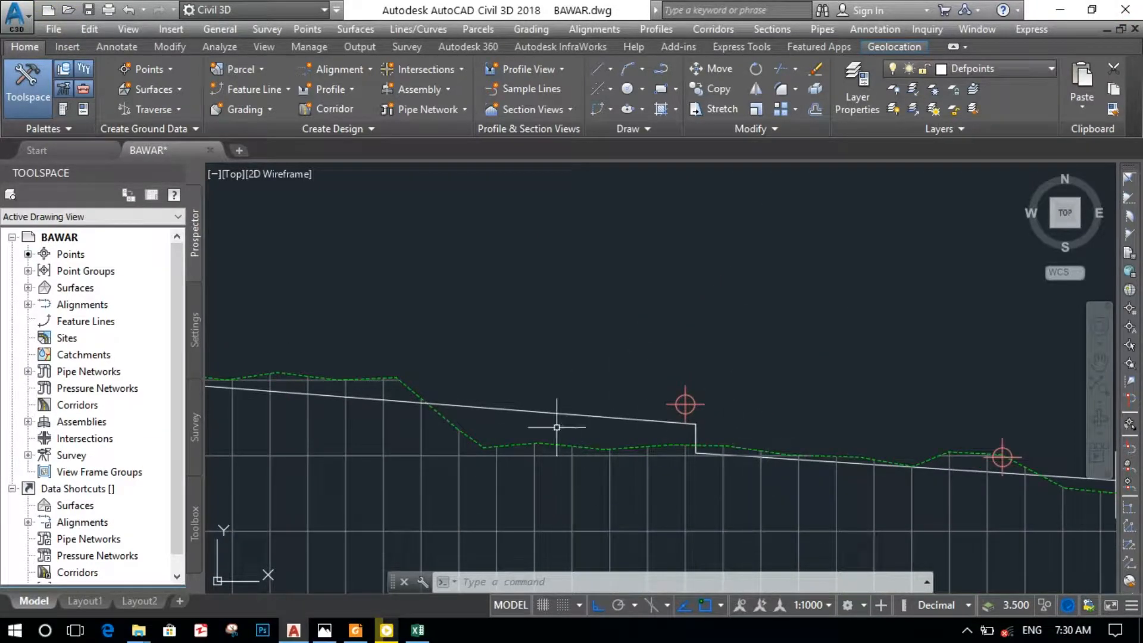
{"action": "scroll", "coordinate": [596, 423], "scroll_direction": "down", "scroll_amount": 4}
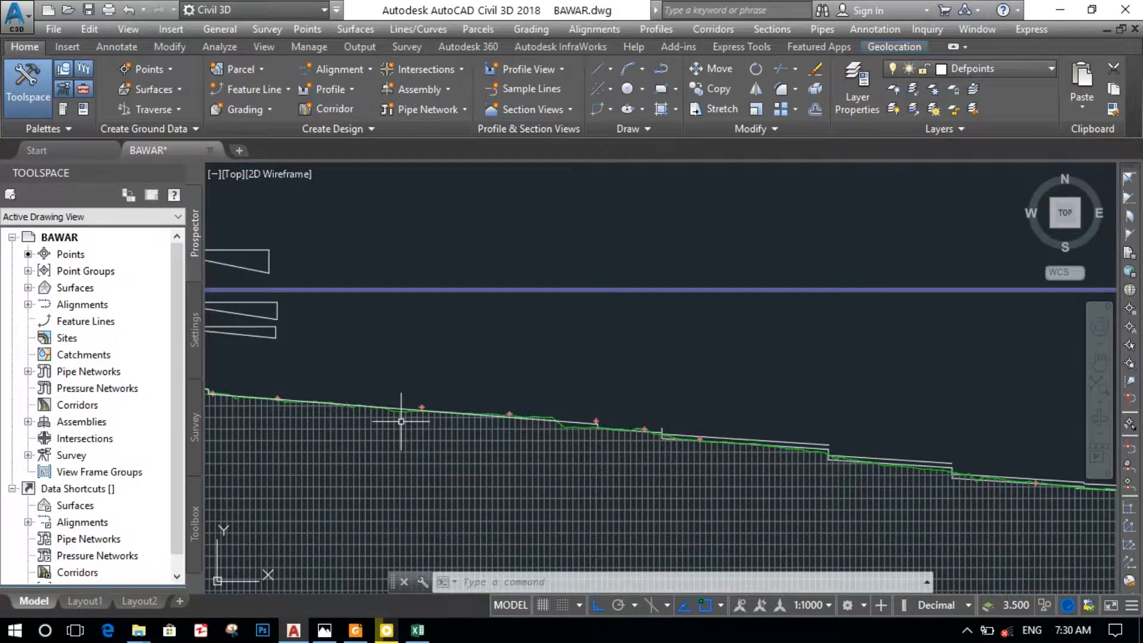
{"action": "scroll", "coordinate": [405, 420], "scroll_direction": "down", "scroll_amount": 3}
{"action": "middle_click_drag", "start_coordinate": [270, 433], "coordinate": [378, 454]}
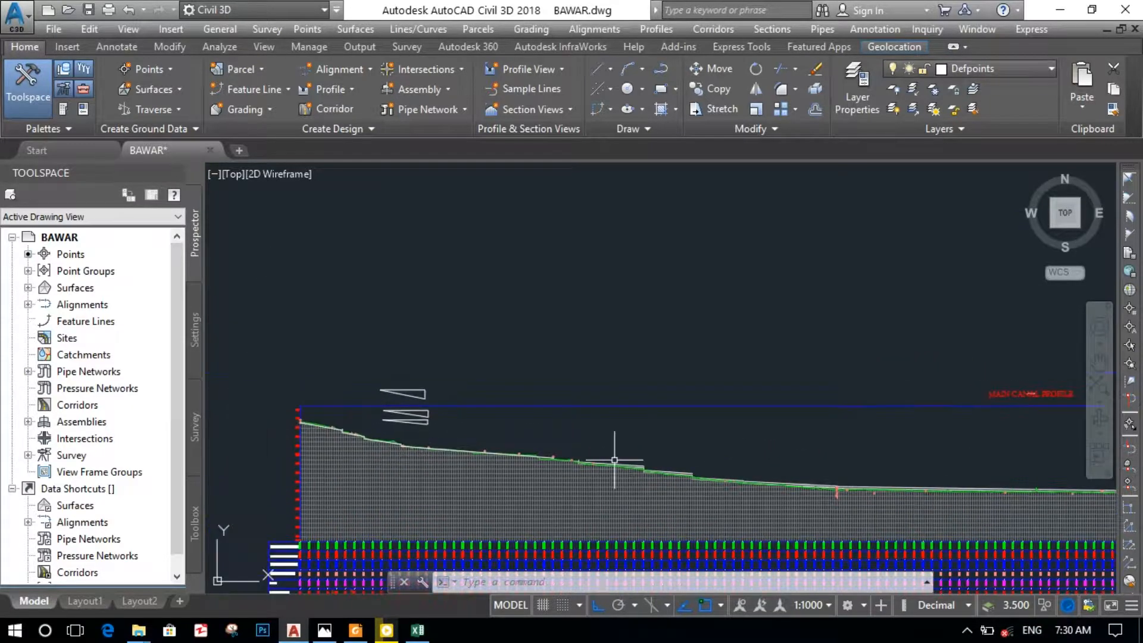
{"action": "scroll", "coordinate": [301, 405], "scroll_direction": "up", "scroll_amount": 5}
{"action": "scroll", "coordinate": [349, 485], "scroll_direction": "up", "scroll_amount": 5}
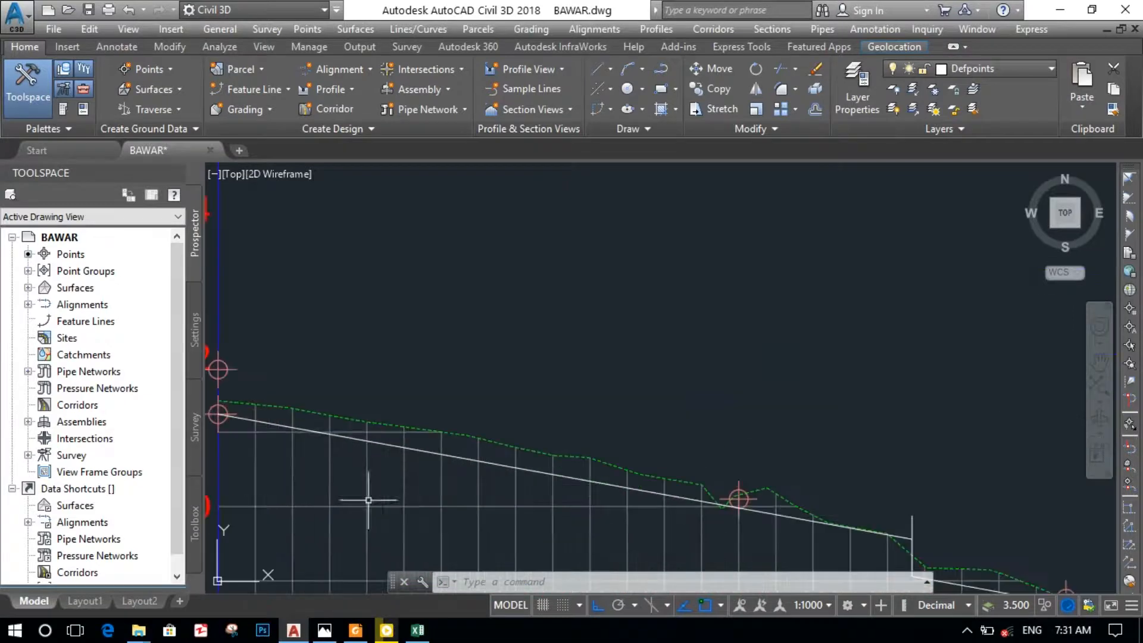
{"action": "scroll", "coordinate": [434, 434], "scroll_direction": "down", "scroll_amount": 5}
{"action": "scroll", "coordinate": [614, 473], "scroll_direction": "up", "scroll_amount": 4}
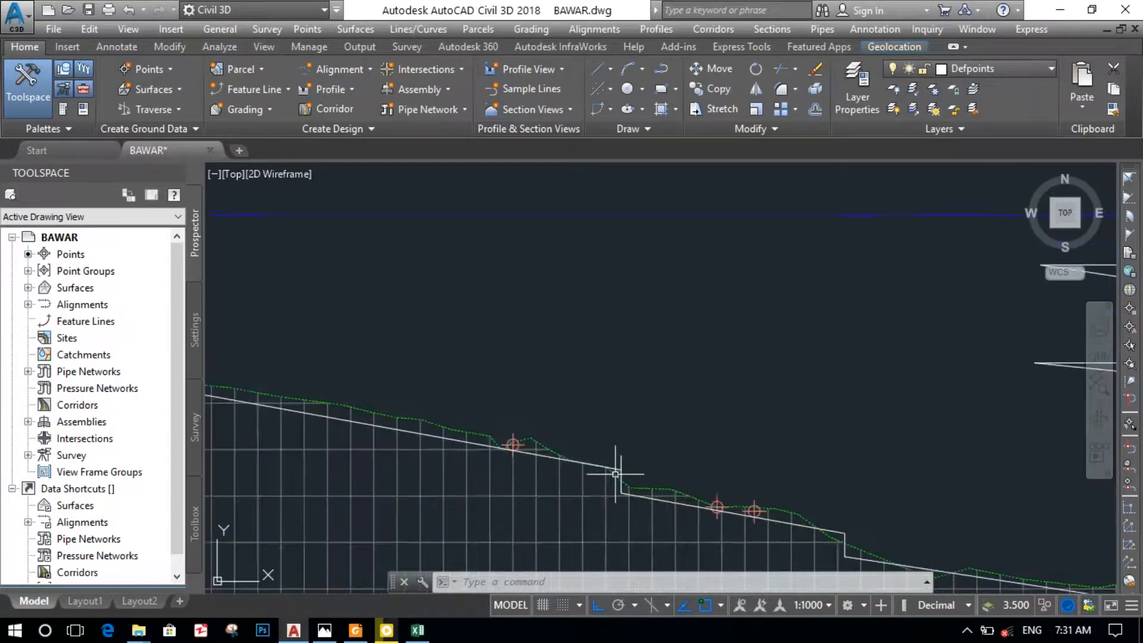
{"action": "mouse_move", "coordinate": [741, 486]}
{"action": "middle_mouse_down"}
{"action": "mouse_move", "coordinate": [392, 271]}
{"action": "mouse_move", "coordinate": [510, 403]}
{"action": "mouse_move", "coordinate": [384, 398]}
{"action": "mouse_move", "coordinate": [740, 502]}
{"action": "mouse_move", "coordinate": [280, 392]}
{"action": "middle_mouse_up"}
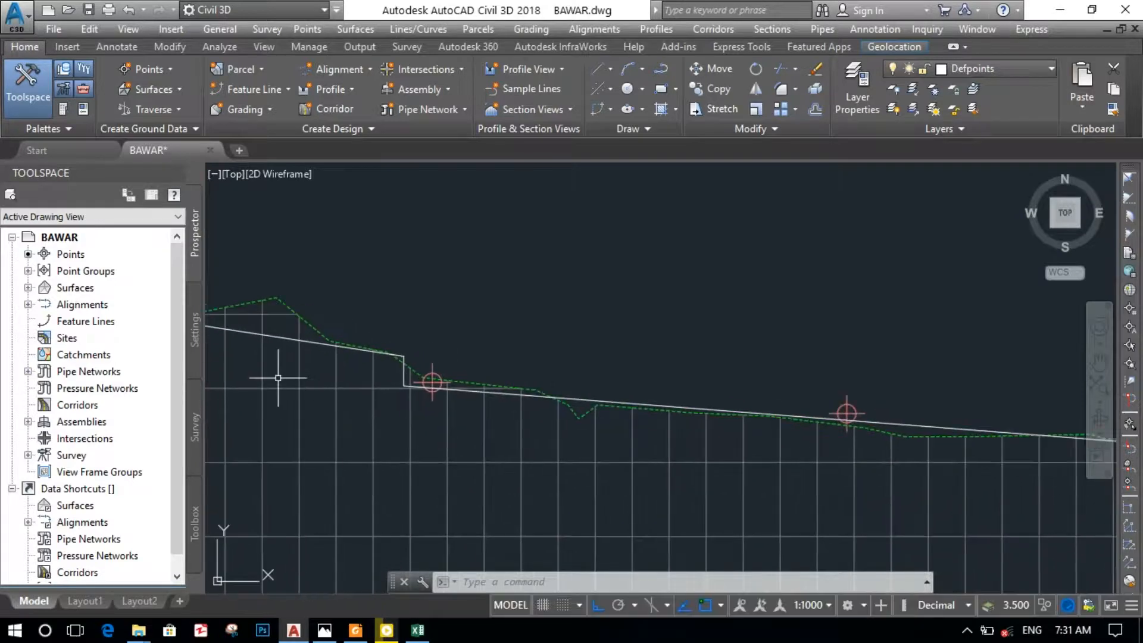
{"action": "mouse_move", "coordinate": [852, 468]}
{"action": "middle_mouse_down"}
{"action": "mouse_move", "coordinate": [473, 399]}
{"action": "mouse_move", "coordinate": [450, 358]}
{"action": "middle_mouse_up"}
{"action": "middle_click_drag", "start_coordinate": [942, 374], "coordinate": [524, 421]}
{"action": "mouse_move", "coordinate": [924, 470]}
{"action": "middle_mouse_down"}
{"action": "mouse_move", "coordinate": [919, 457]}
{"action": "mouse_move", "coordinate": [523, 385]}
{"action": "middle_mouse_up"}
{"action": "mouse_move", "coordinate": [905, 400]}
{"action": "middle_mouse_down"}
{"action": "mouse_move", "coordinate": [900, 408]}
{"action": "mouse_move", "coordinate": [515, 344]}
{"action": "middle_mouse_up"}
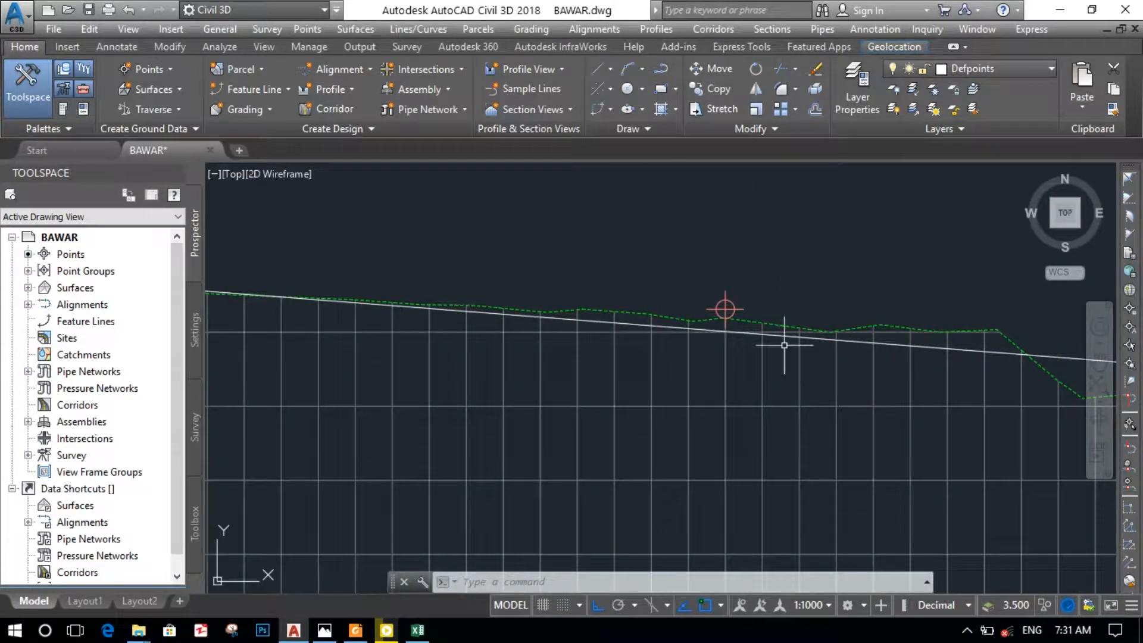
{"action": "mouse_move", "coordinate": [732, 348]}
{"action": "middle_mouse_down"}
{"action": "mouse_move", "coordinate": [714, 358]}
{"action": "mouse_move", "coordinate": [723, 406]}
{"action": "middle_mouse_up"}
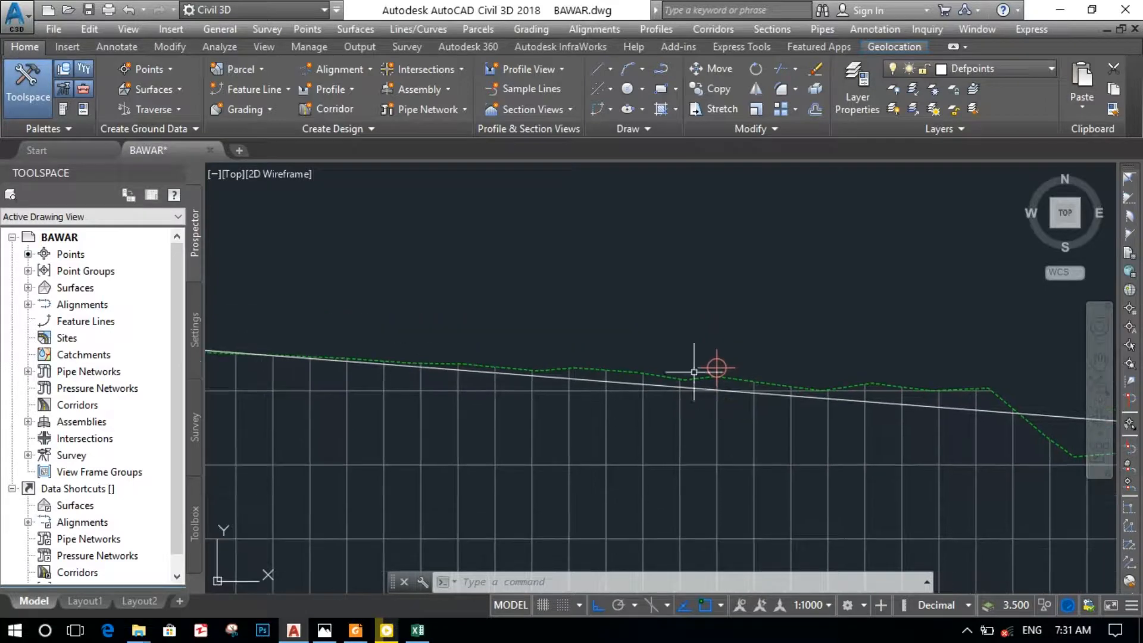
{"action": "scroll", "coordinate": [693, 353], "scroll_direction": "up", "scroll_amount": 4}
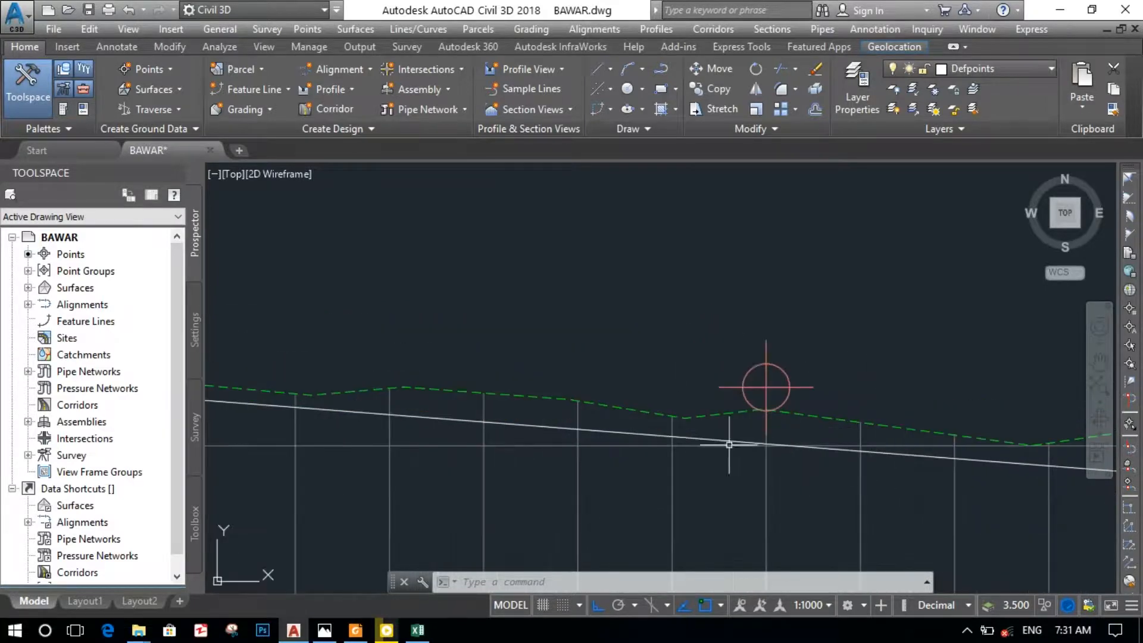
{"action": "scroll", "coordinate": [872, 415], "scroll_direction": "down", "scroll_amount": 8}
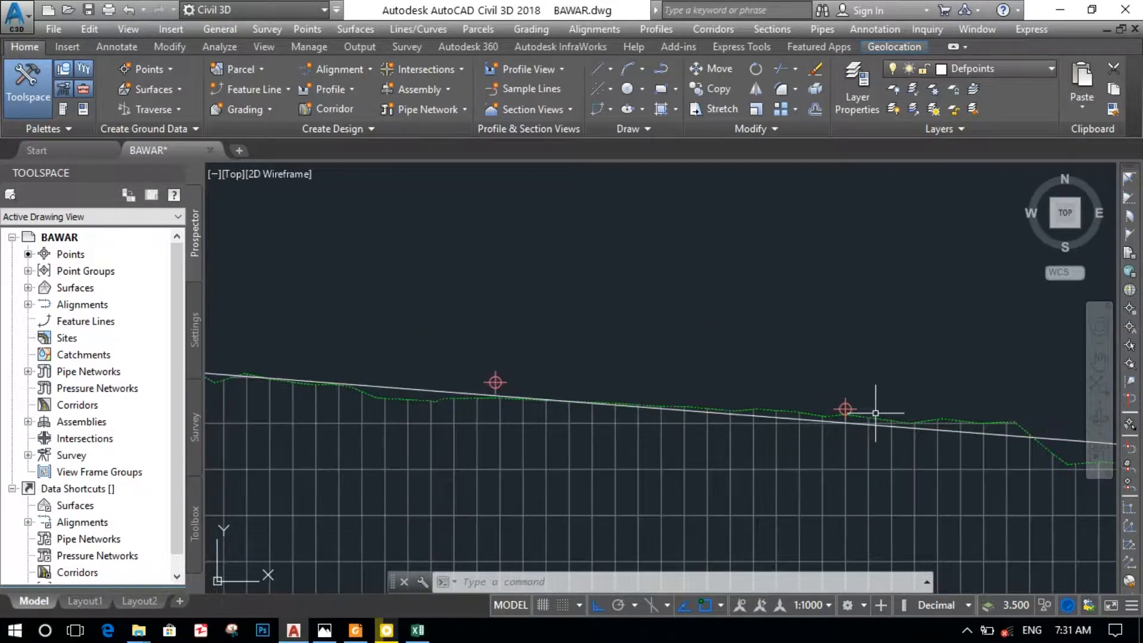
{"action": "scroll", "coordinate": [580, 427], "scroll_direction": "down", "scroll_amount": 2}
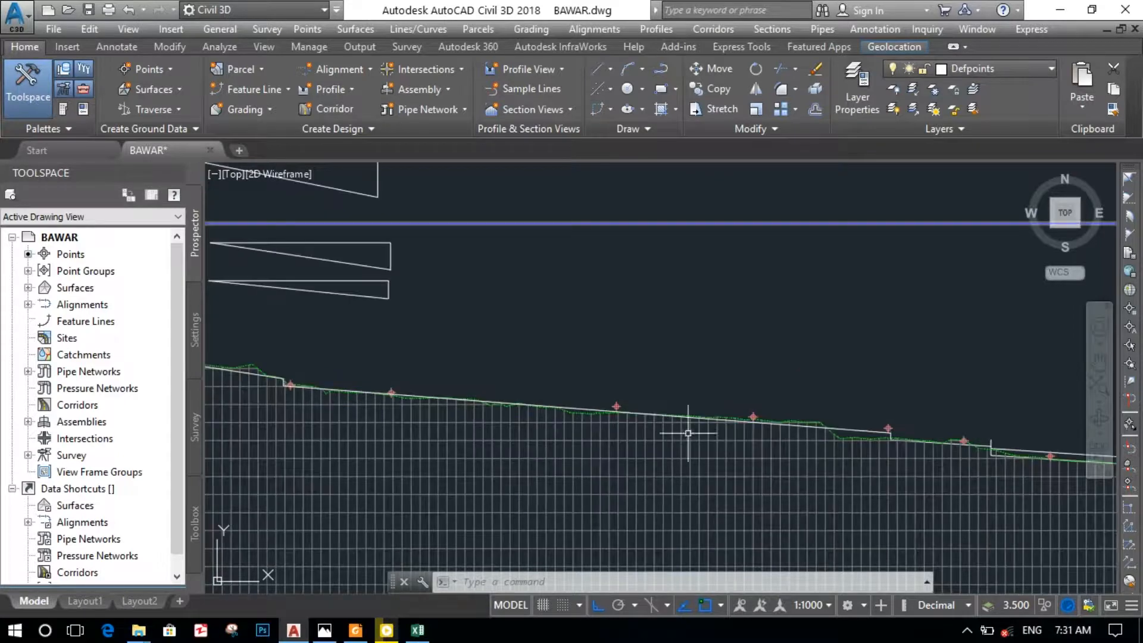
Add a vertical linear dimension from the centre of the last marker before the ground dip down to the bed line
{"action": "scroll", "coordinate": [858, 437], "scroll_direction": "up", "scroll_amount": 4}
{"action": "scroll", "coordinate": [774, 432], "scroll_direction": "up", "scroll_amount": 2}
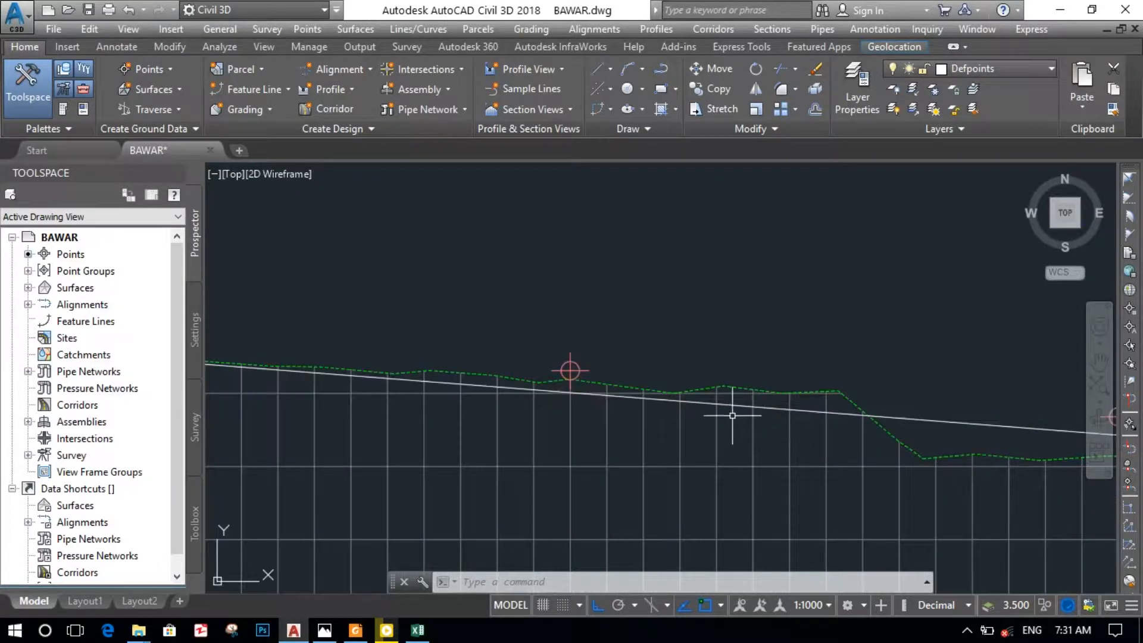
{"action": "scroll", "coordinate": [653, 424], "scroll_direction": "up", "scroll_amount": 2}
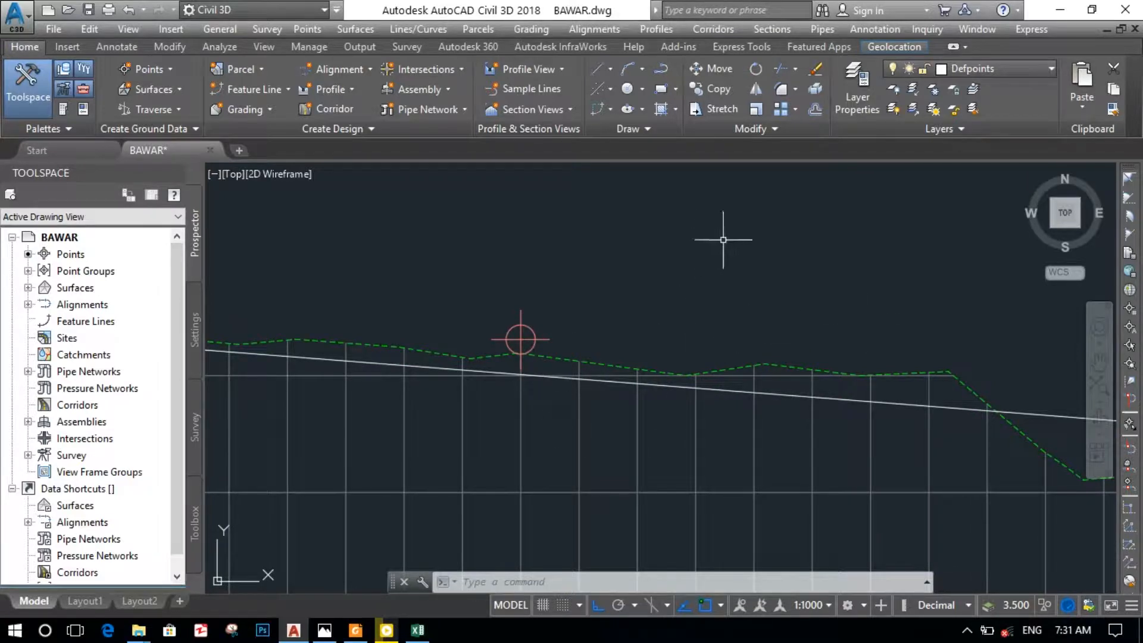
{"action": "middle_click_drag", "start_coordinate": [778, 276], "coordinate": [917, 295]}
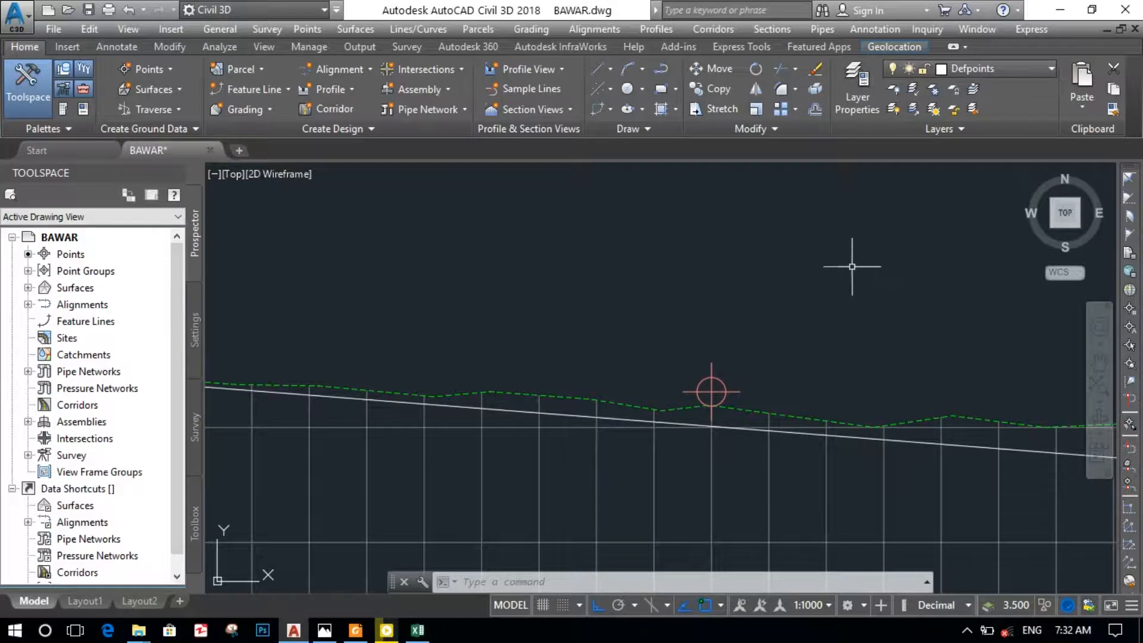
{"action": "type", "text": "DLI"}
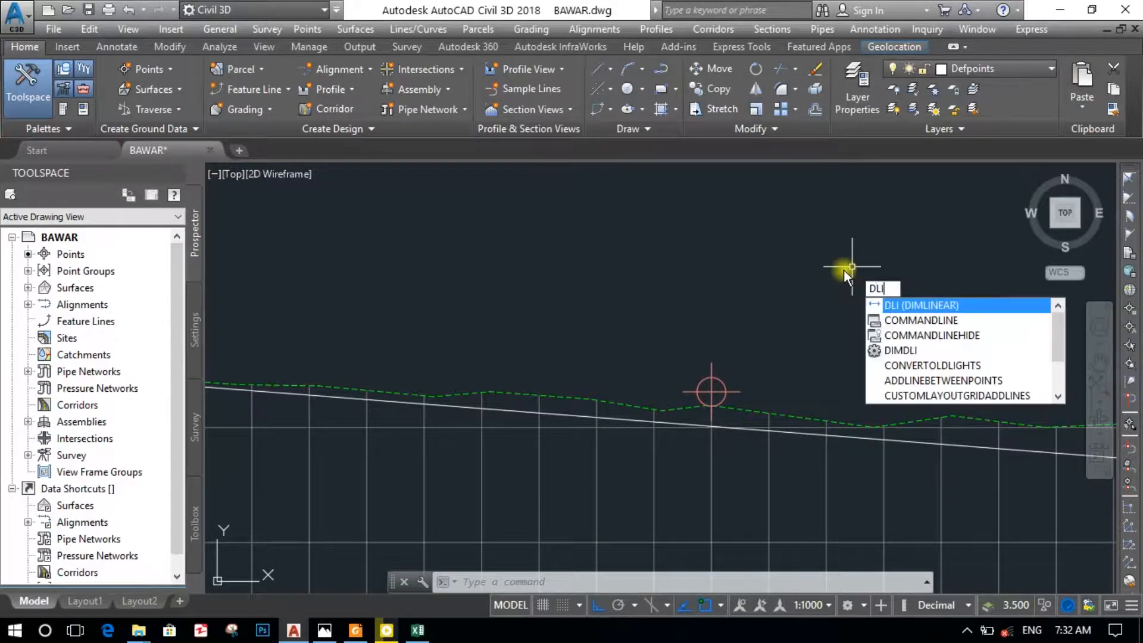
{"action": "key", "text": "Return"}
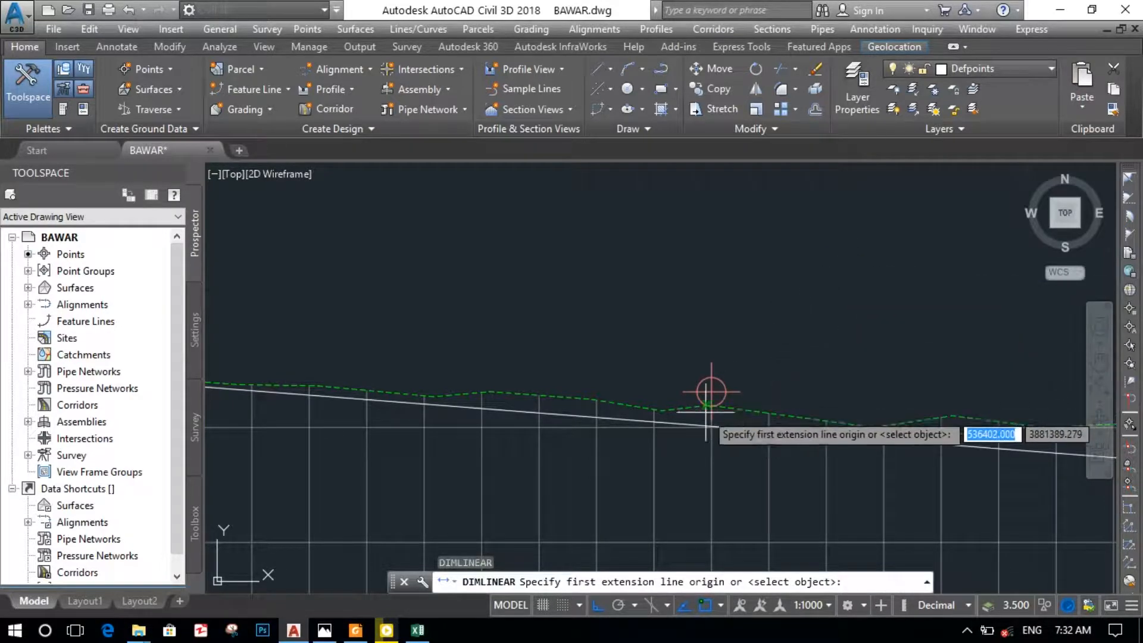
{"action": "left_click", "coordinate": [712, 392]}
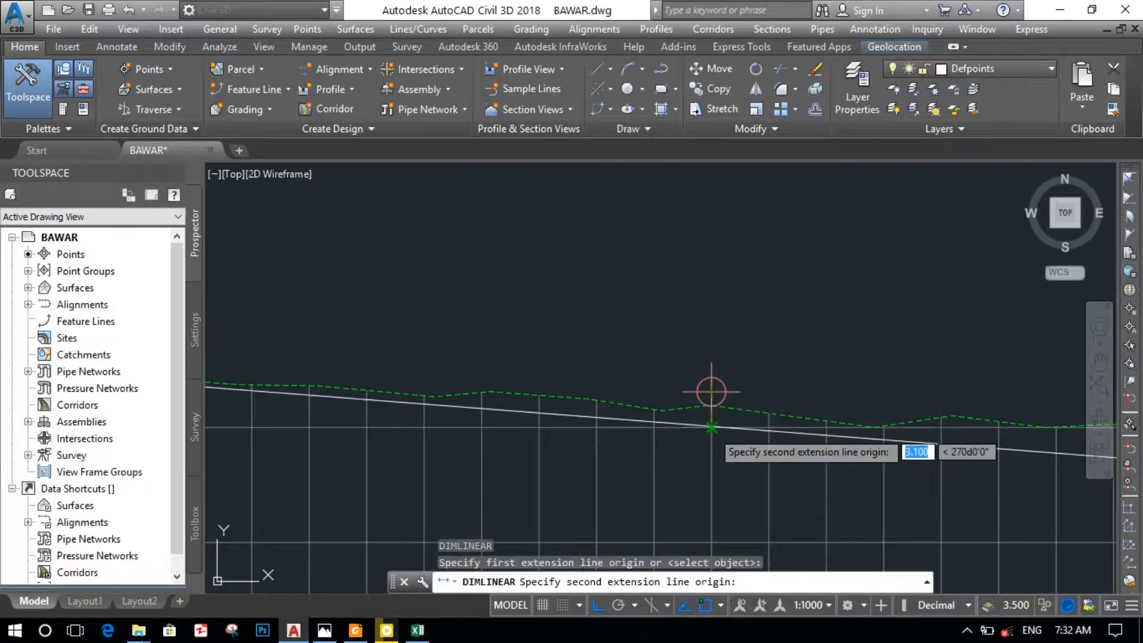
{"action": "left_click", "coordinate": [711, 427]}
{"action": "left_click", "coordinate": [769, 417]}
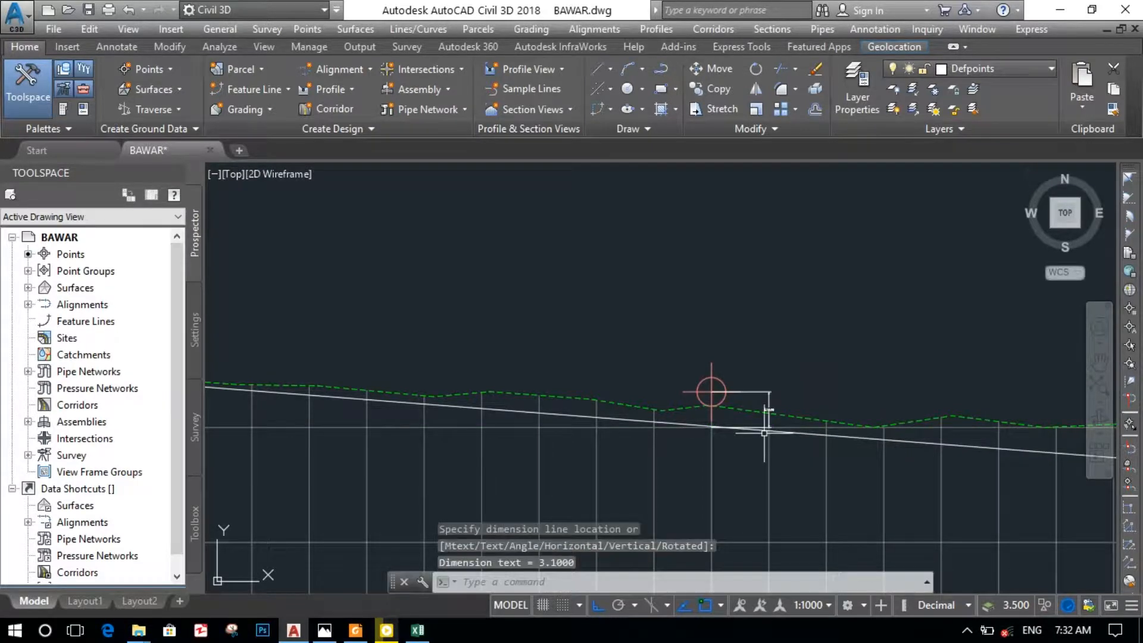
{"action": "scroll", "coordinate": [797, 395], "scroll_direction": "down", "scroll_amount": 3}
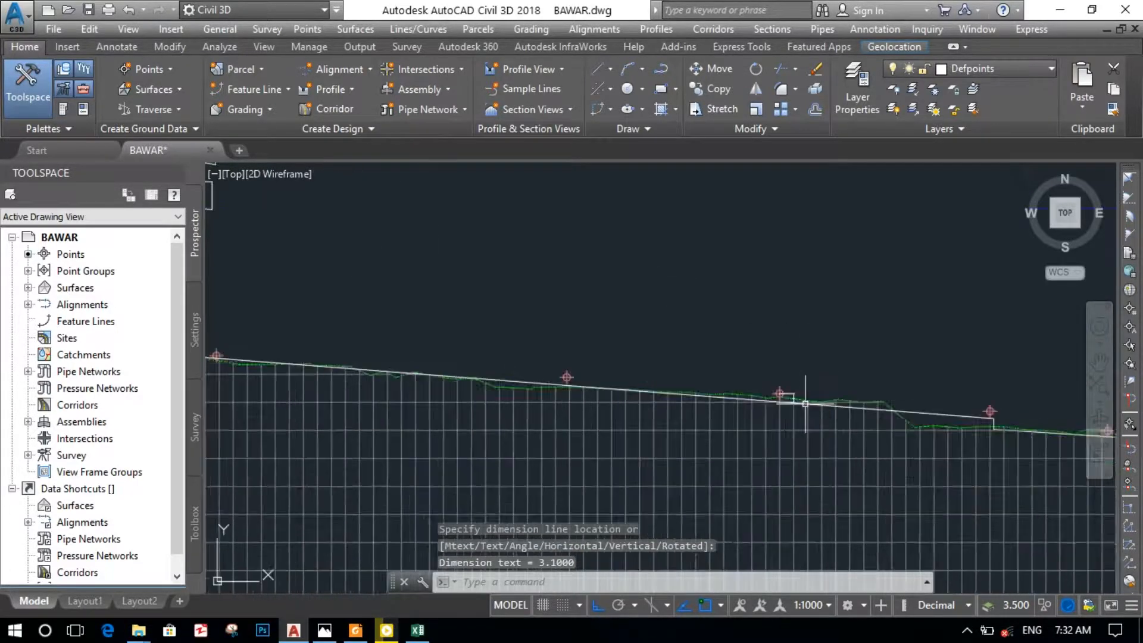
Read the vertical dimension between the marker's centre and the bed line just before the ground dip
{"action": "scroll", "coordinate": [786, 390], "scroll_direction": "up", "scroll_amount": 5}
{"action": "scroll", "coordinate": [740, 427], "scroll_direction": "up", "scroll_amount": 4}
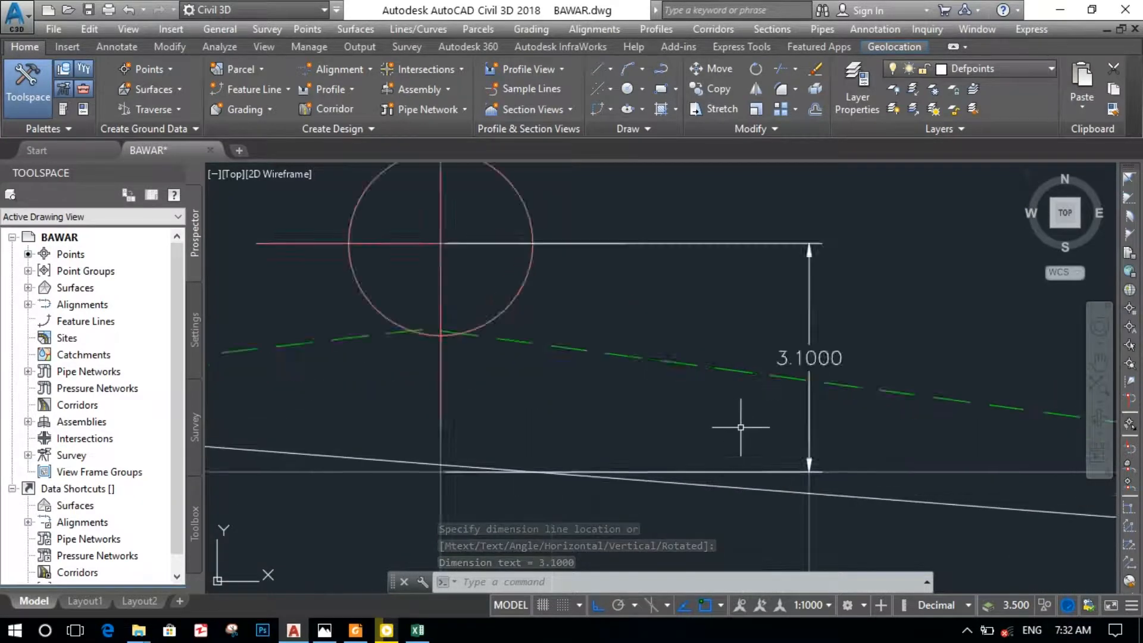
{"action": "scroll", "coordinate": [526, 336], "scroll_direction": "down", "scroll_amount": 4}
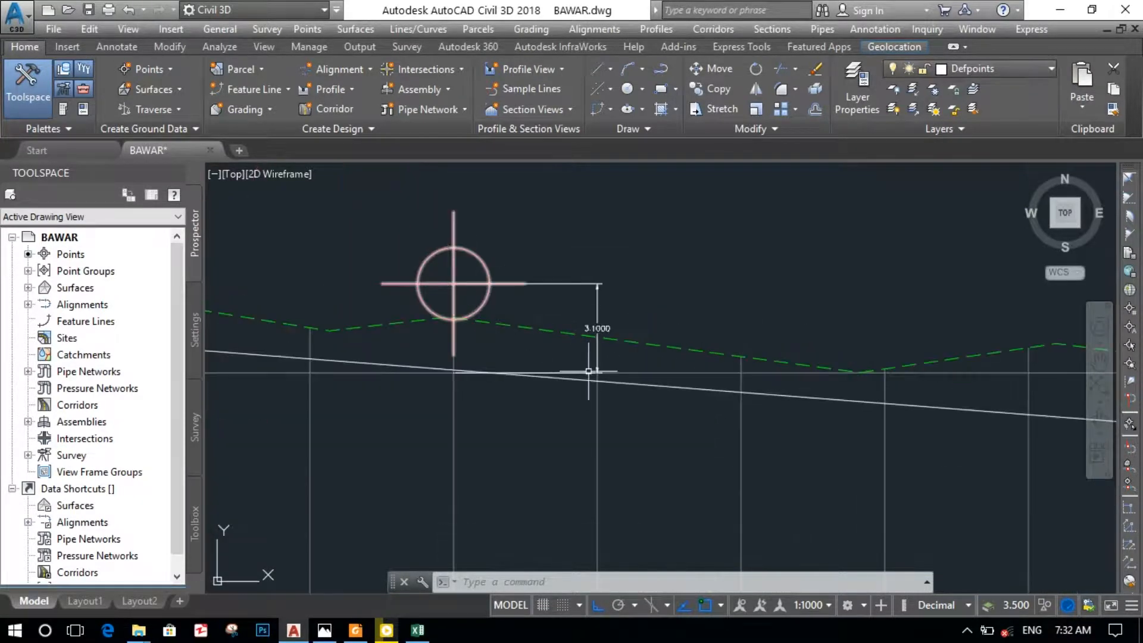
{"action": "scroll", "coordinate": [613, 375], "scroll_direction": "down", "scroll_amount": 6}
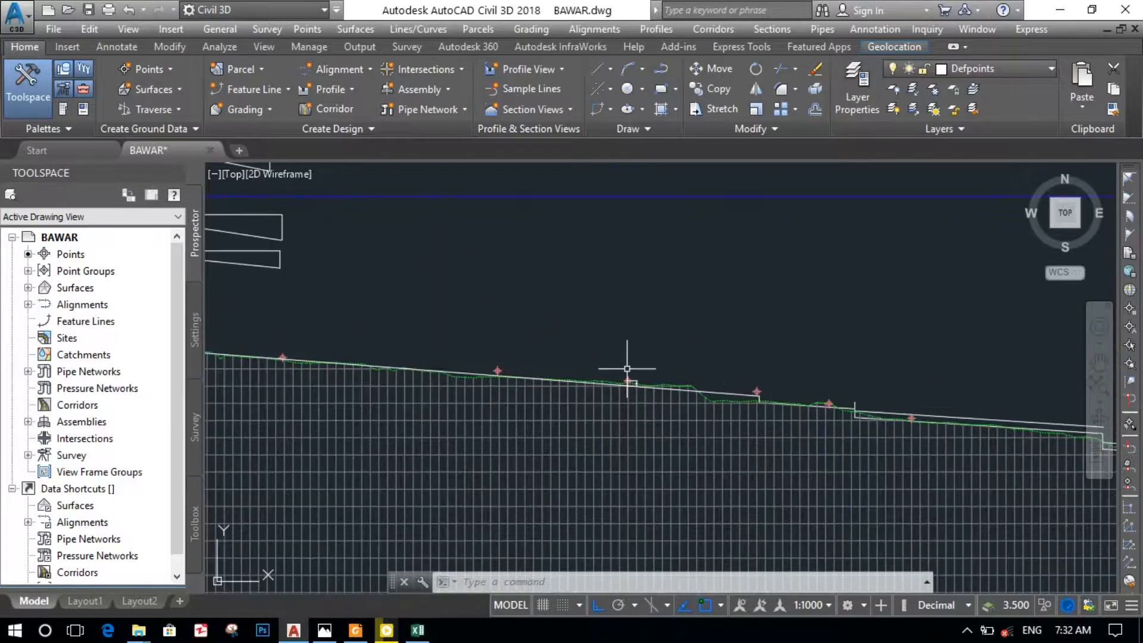
{"action": "scroll", "coordinate": [627, 369], "scroll_direction": "up", "scroll_amount": 5}
{"action": "scroll", "coordinate": [661, 462], "scroll_direction": "up", "scroll_amount": 4}
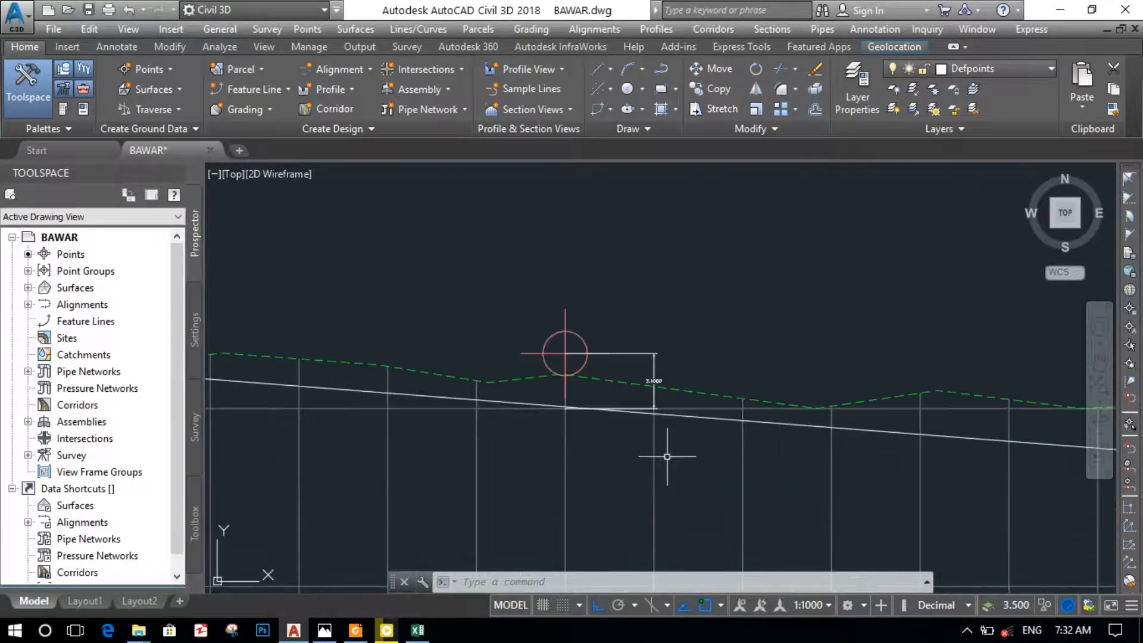
{"action": "scroll", "coordinate": [651, 404], "scroll_direction": "up", "scroll_amount": 6}
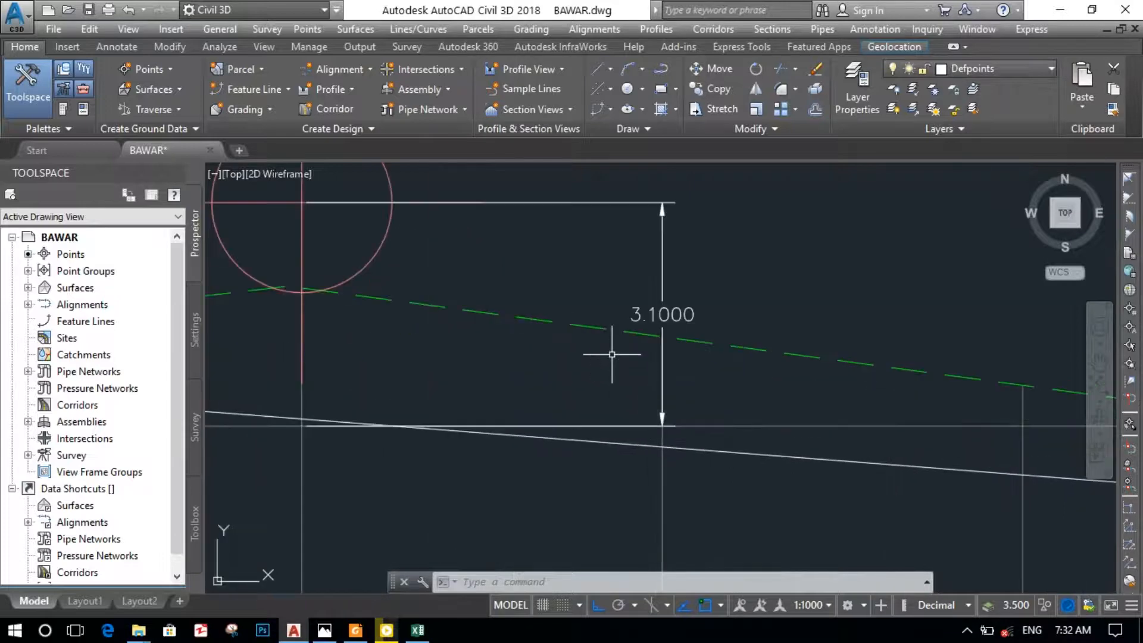
Erase the vertical dimension between the marker's centre and the bed line
{"action": "scroll", "coordinate": [612, 354], "scroll_direction": "down", "scroll_amount": 2}
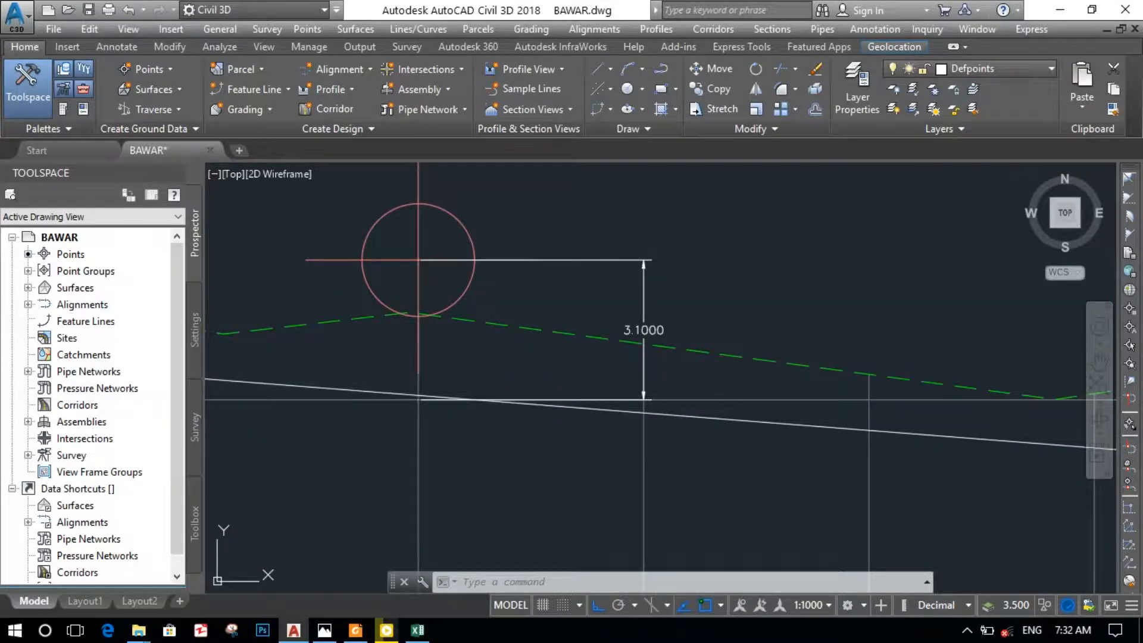
{"action": "left_click", "coordinate": [635, 250]}
{"action": "left_click", "coordinate": [658, 287]}
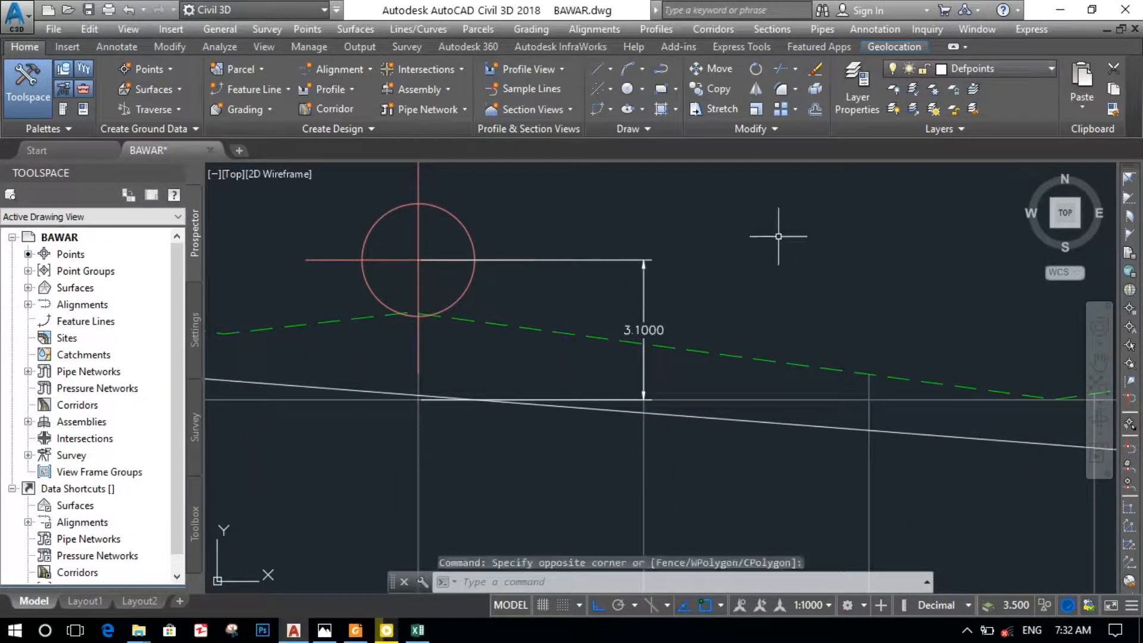
{"action": "left_click", "coordinate": [714, 238]}
{"action": "left_click", "coordinate": [574, 280]}
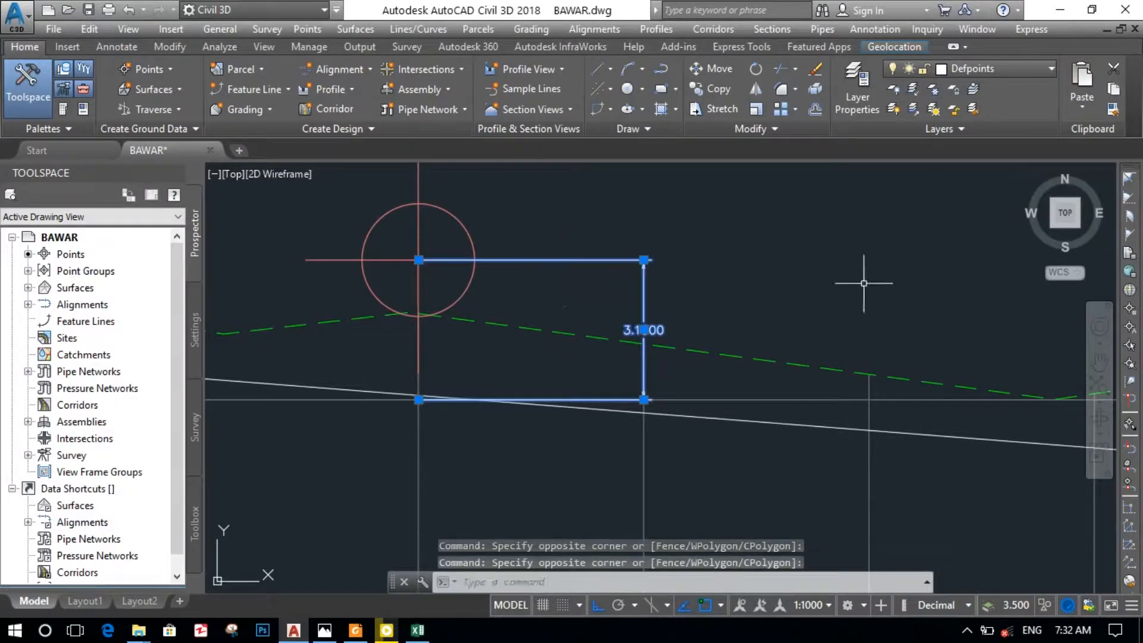
{"action": "key", "text": "Delete"}
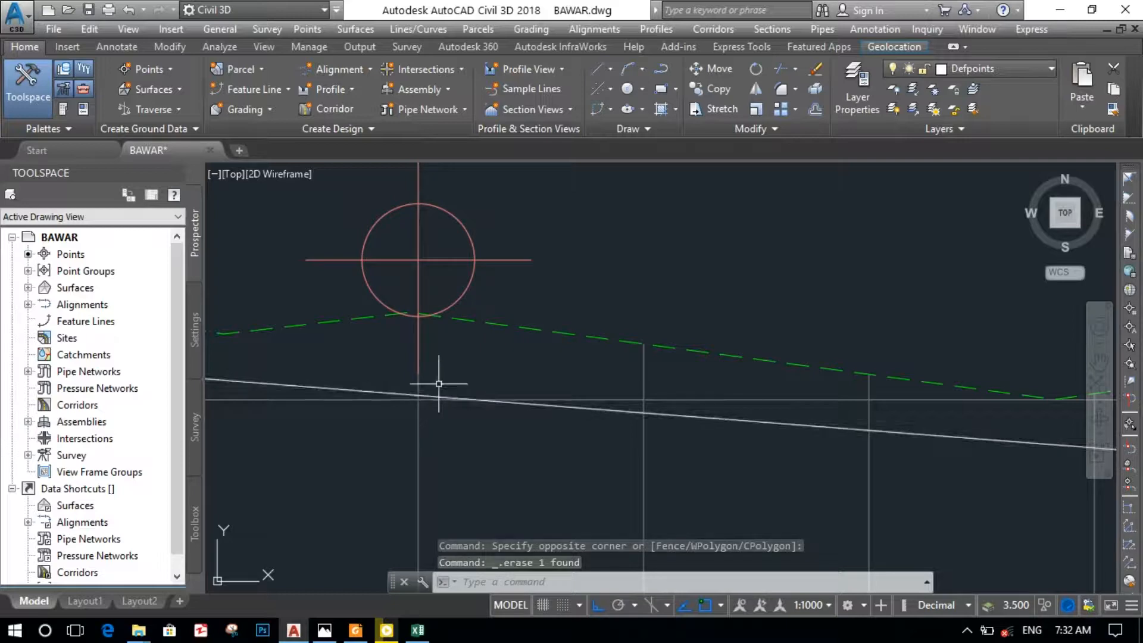
Examine the bed line against the ground profile and markers from the ground dip through the small drop to the next vertical drop
{"action": "scroll", "coordinate": [665, 375], "scroll_direction": "down", "scroll_amount": 6}
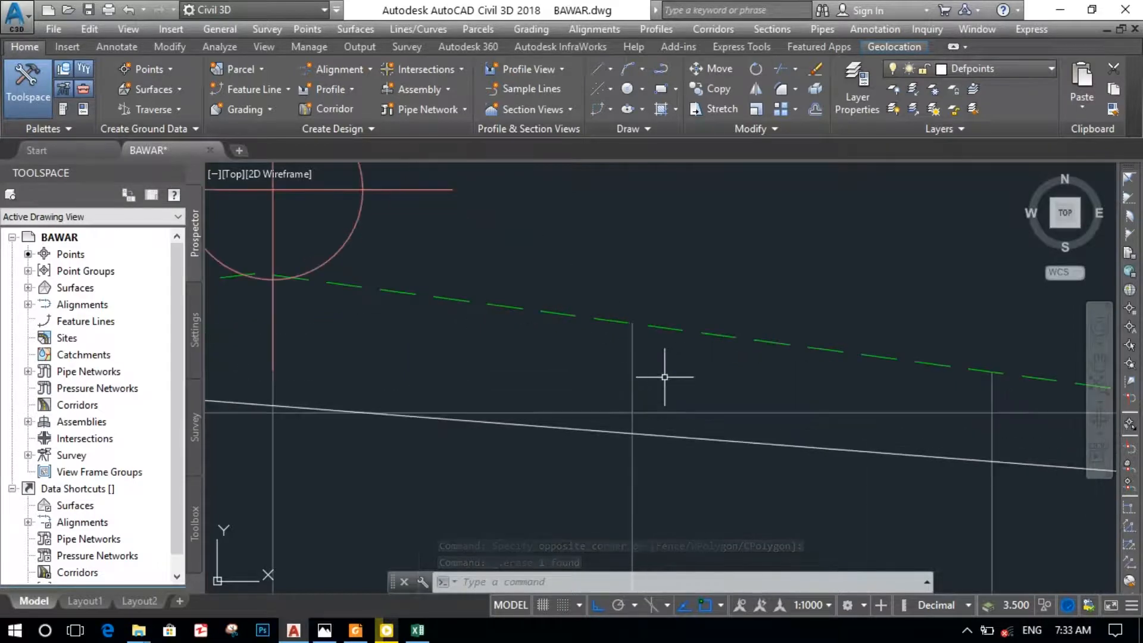
{"action": "scroll", "coordinate": [665, 369], "scroll_direction": "down", "scroll_amount": 2}
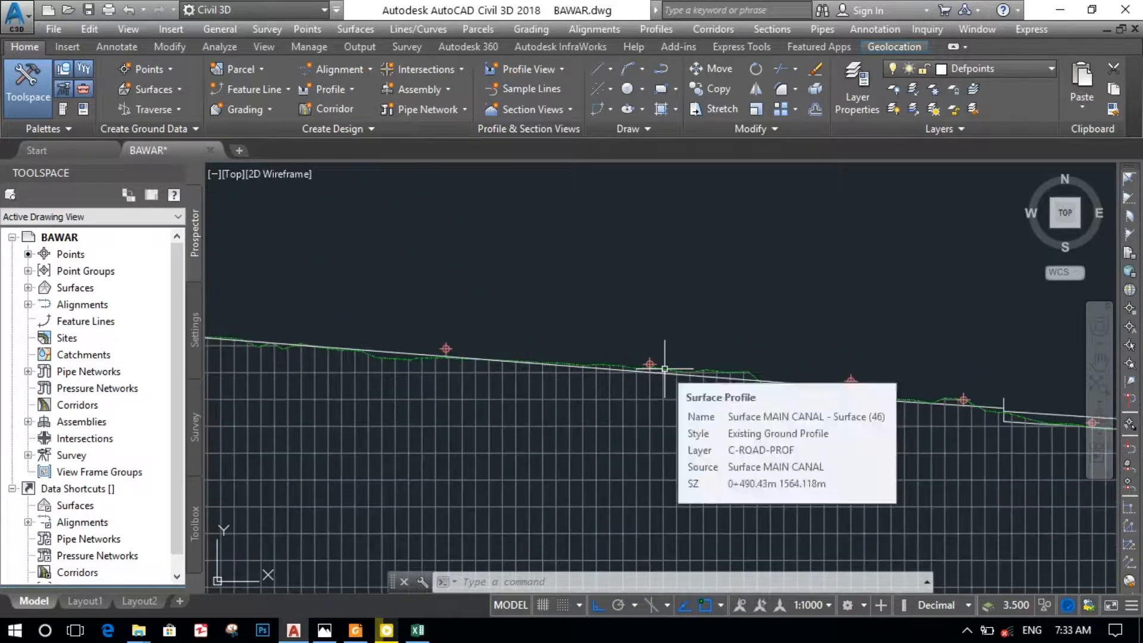
{"action": "middle_click_drag", "start_coordinate": [836, 376], "coordinate": [518, 306]}
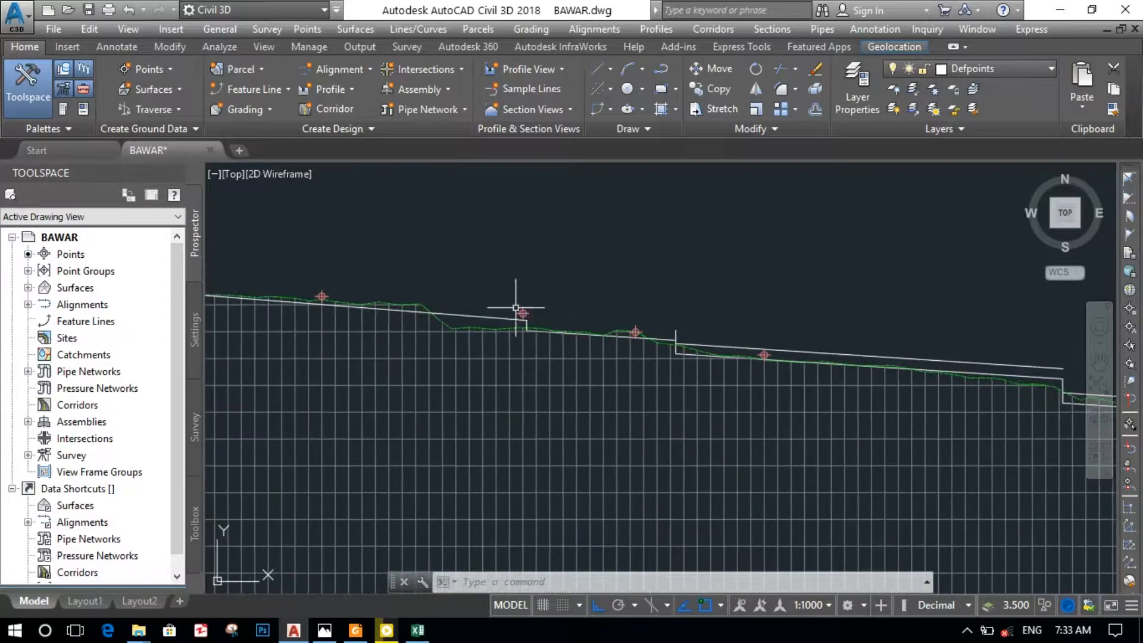
{"action": "scroll", "coordinate": [581, 319], "scroll_direction": "up", "scroll_amount": 2}
{"action": "scroll", "coordinate": [459, 312], "scroll_direction": "up", "scroll_amount": 4}
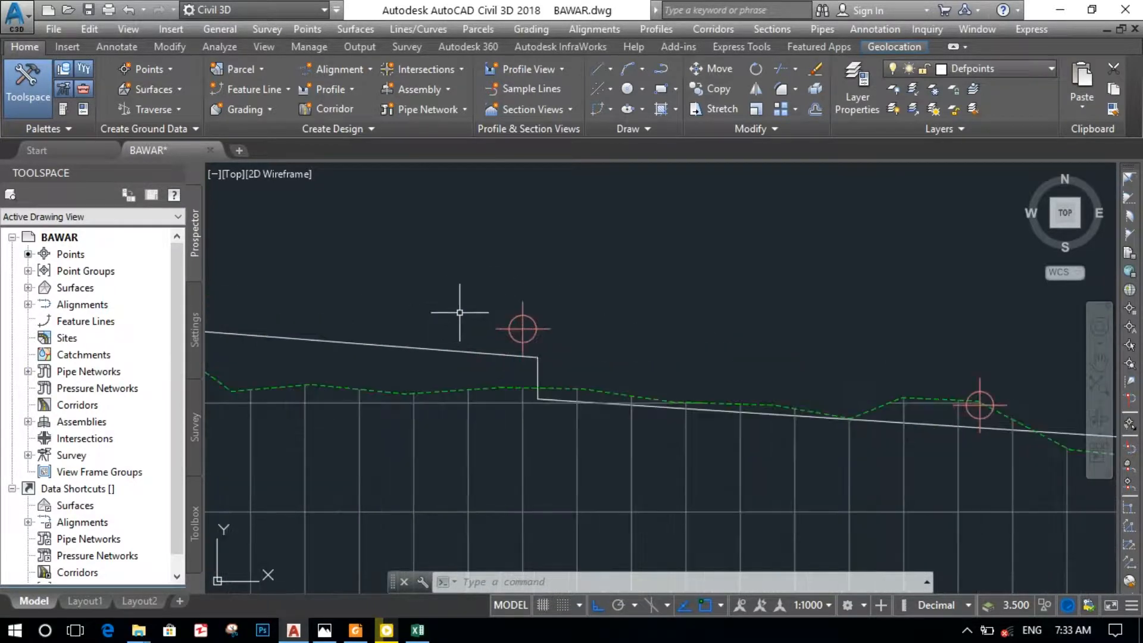
{"action": "middle_click_drag", "start_coordinate": [779, 477], "coordinate": [493, 372]}
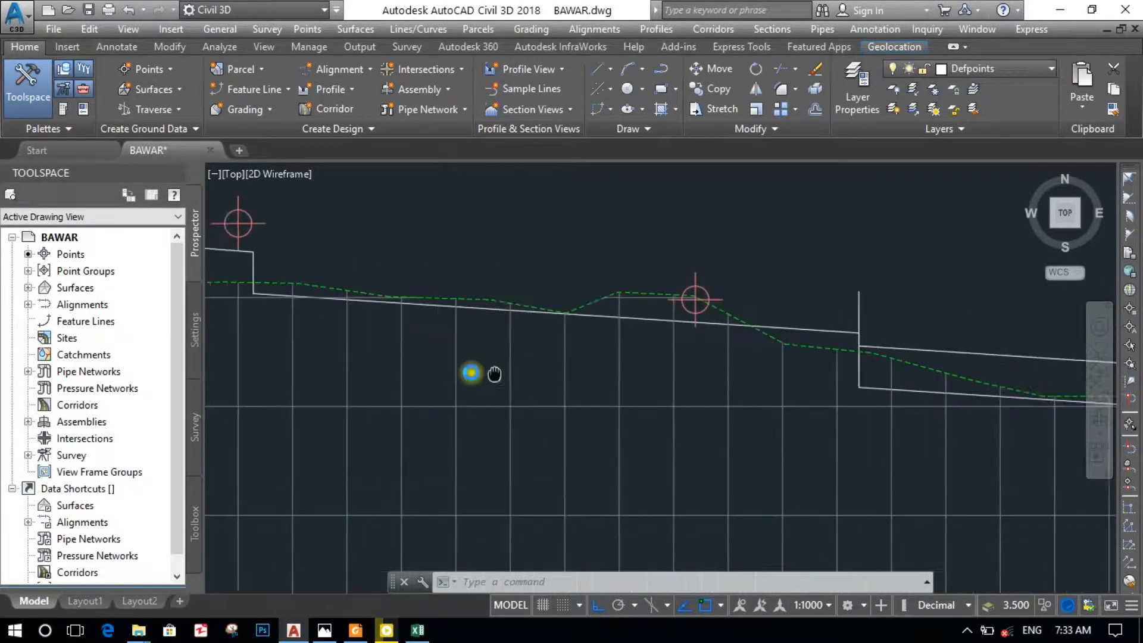
{"action": "scroll", "coordinate": [700, 363], "scroll_direction": "up", "scroll_amount": 2}
{"action": "middle_click_drag", "start_coordinate": [761, 334], "coordinate": [401, 378]}
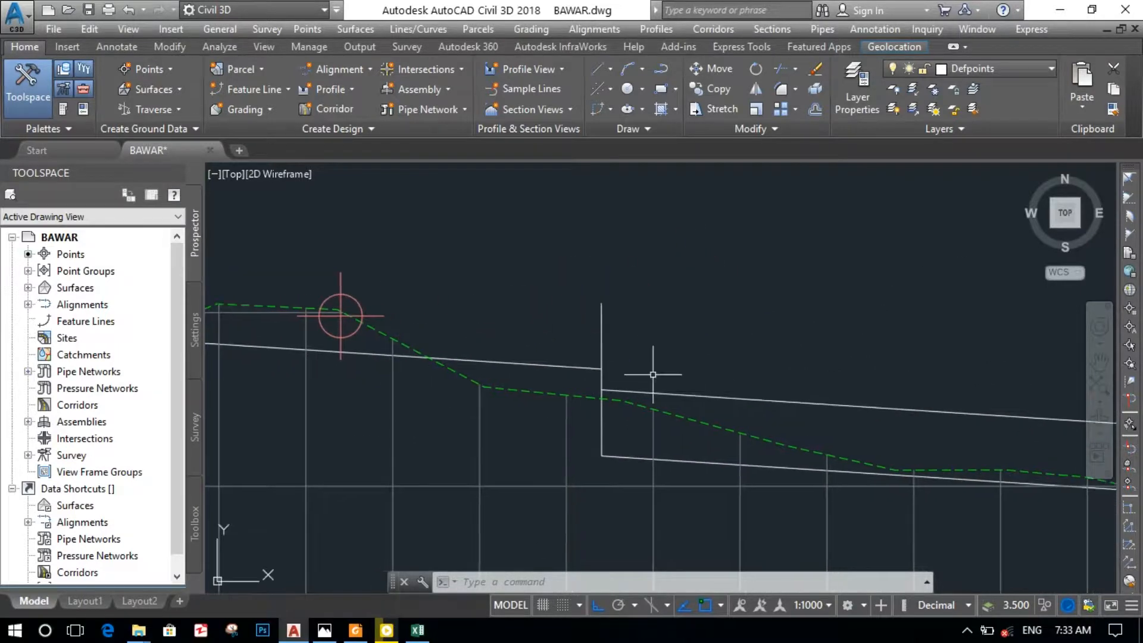
Try erasing the vertical drop line that overhangs the end of the sloped section, and undo the erasure
{"action": "left_click", "coordinate": [735, 295]}
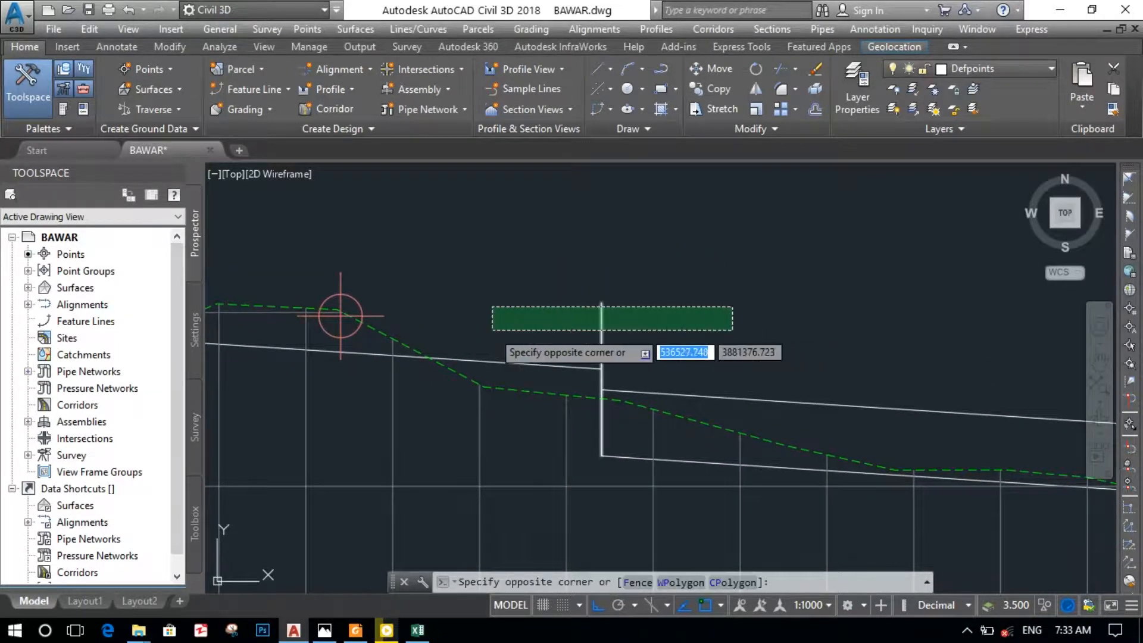
{"action": "left_click", "coordinate": [492, 327]}
{"action": "key", "text": "Delete"}
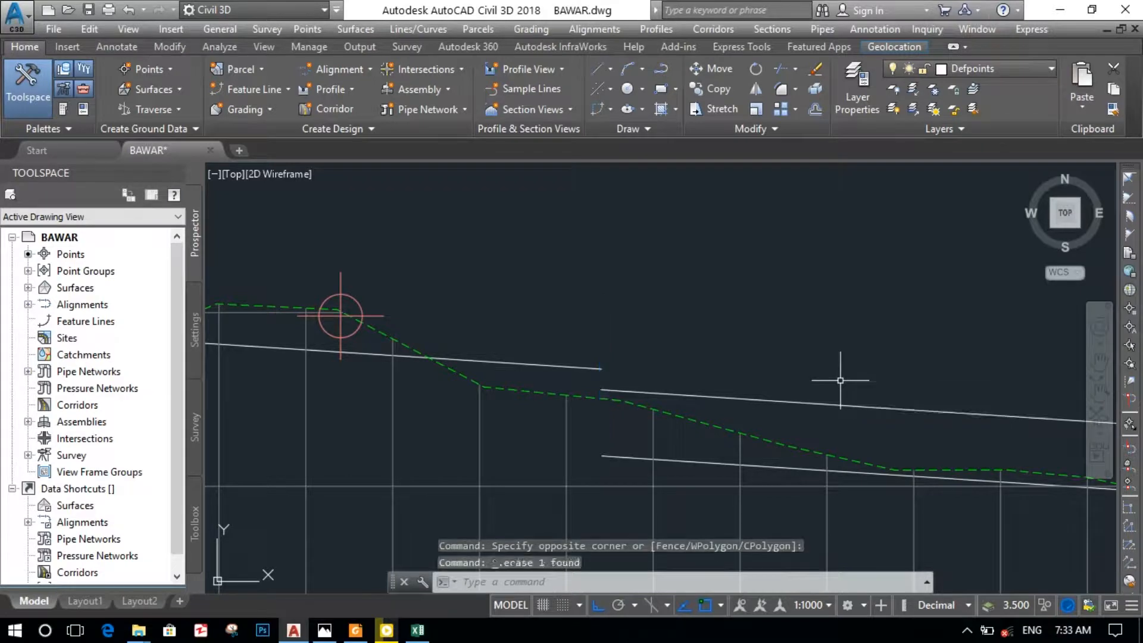
{"action": "key", "text": "ctrl+z"}
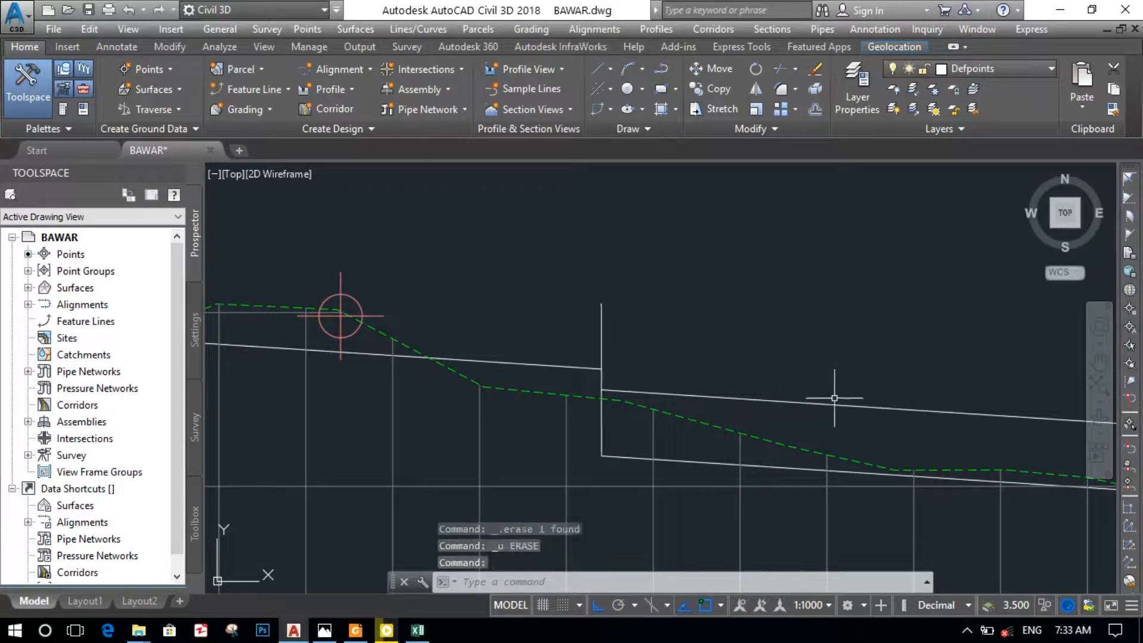
Compare the two parallel sloped lines with the ground profile between the overhanging vertical line and the following drop
{"action": "middle_click_drag", "start_coordinate": [758, 407], "coordinate": [404, 221]}
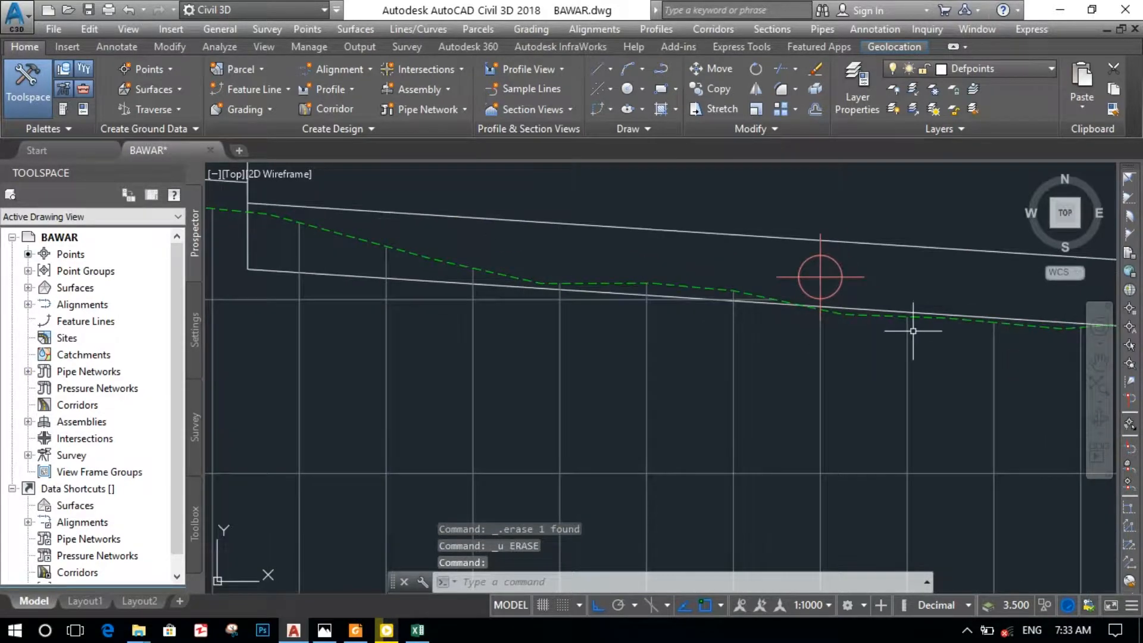
{"action": "mouse_move", "coordinate": [912, 330]}
{"action": "middle_mouse_down"}
{"action": "mouse_move", "coordinate": [480, 373]}
{"action": "mouse_move", "coordinate": [393, 352]}
{"action": "middle_mouse_up"}
{"action": "mouse_move", "coordinate": [822, 383]}
{"action": "middle_mouse_down"}
{"action": "mouse_move", "coordinate": [658, 401]}
{"action": "mouse_move", "coordinate": [591, 388]}
{"action": "middle_mouse_up"}
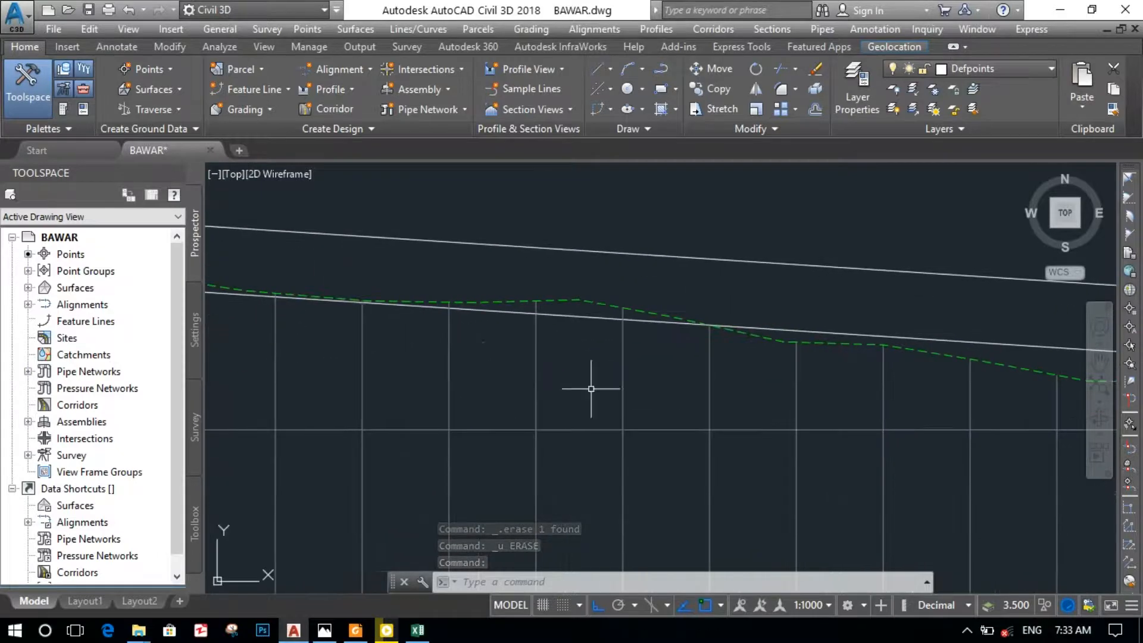
{"action": "middle_click_drag", "start_coordinate": [880, 455], "coordinate": [529, 496]}
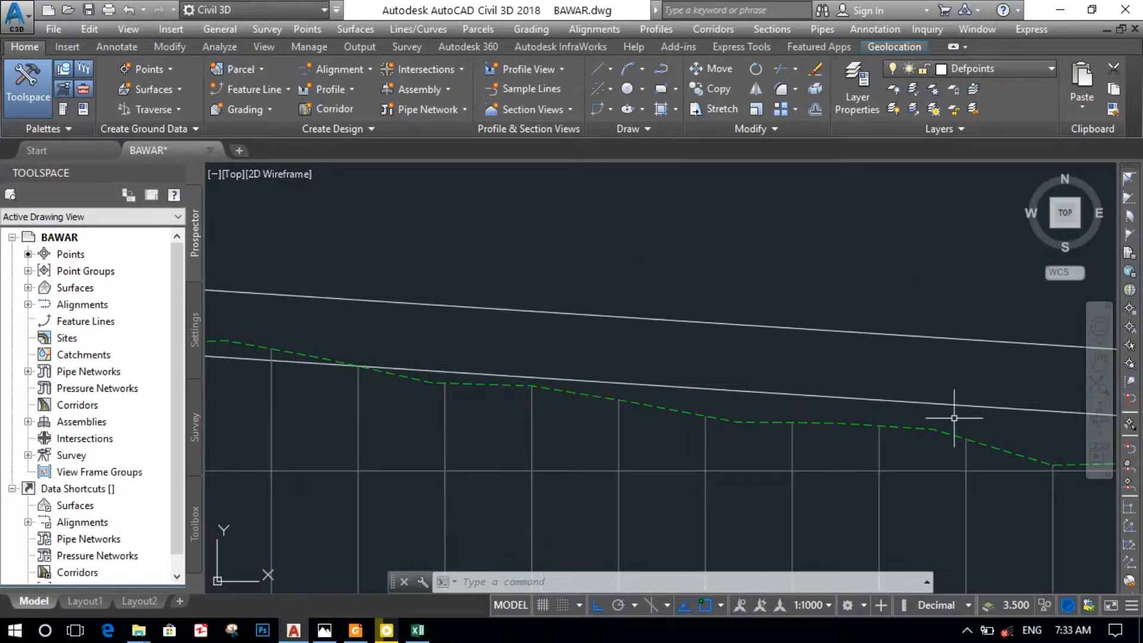
{"action": "mouse_move", "coordinate": [955, 418]}
{"action": "middle_mouse_down"}
{"action": "mouse_move", "coordinate": [638, 365]}
{"action": "mouse_move", "coordinate": [824, 372]}
{"action": "mouse_move", "coordinate": [778, 401]}
{"action": "mouse_move", "coordinate": [281, 400]}
{"action": "mouse_move", "coordinate": [273, 293]}
{"action": "middle_mouse_up"}
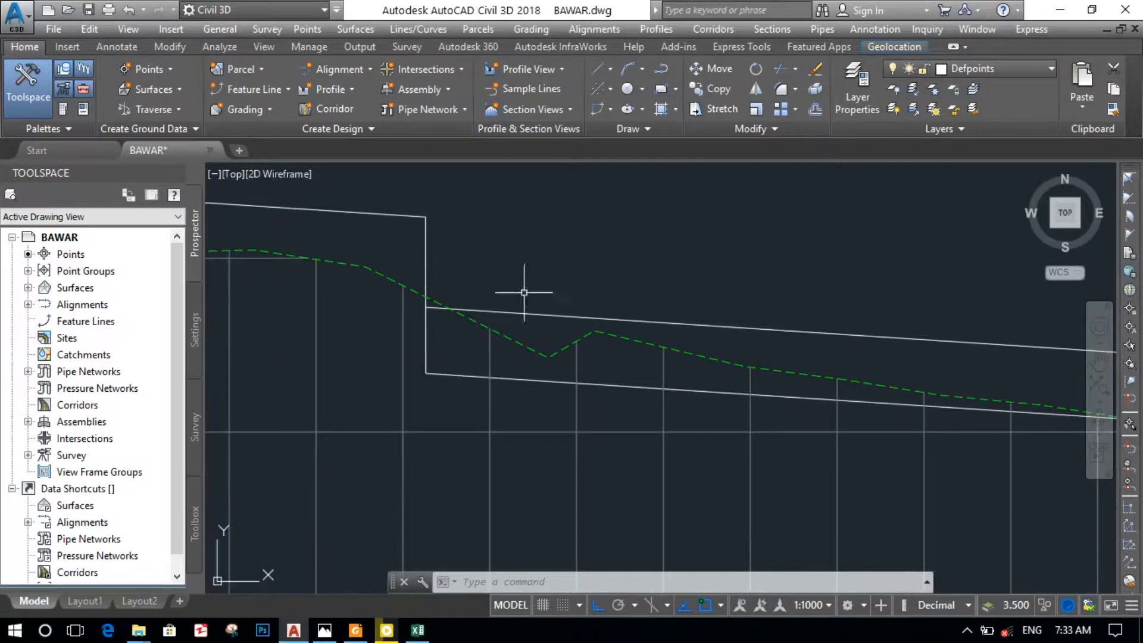
{"action": "middle_click_drag", "start_coordinate": [815, 359], "coordinate": [296, 326]}
{"action": "mouse_move", "coordinate": [476, 336]}
{"action": "middle_mouse_down"}
{"action": "mouse_move", "coordinate": [533, 365]}
{"action": "mouse_move", "coordinate": [1018, 267]}
{"action": "middle_mouse_up"}
{"action": "middle_click_drag", "start_coordinate": [571, 276], "coordinate": [970, 439]}
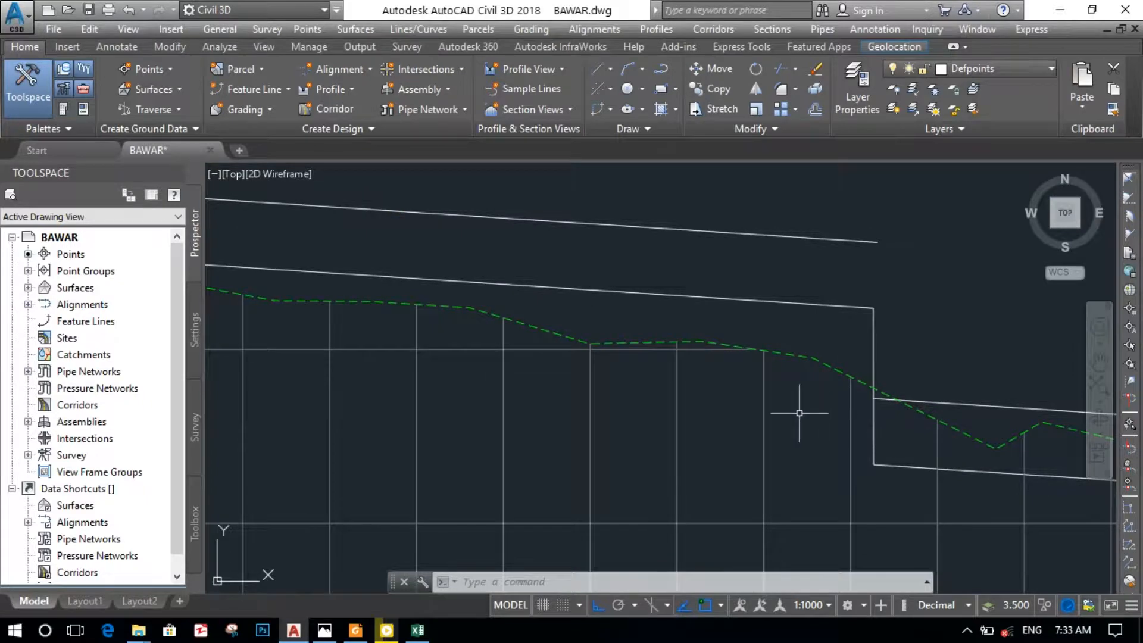
{"action": "mouse_move", "coordinate": [798, 409]}
{"action": "middle_mouse_down"}
{"action": "mouse_move", "coordinate": [963, 505]}
{"action": "mouse_move", "coordinate": [796, 434]}
{"action": "middle_mouse_up"}
{"action": "middle_click_drag", "start_coordinate": [722, 439], "coordinate": [1022, 462]}
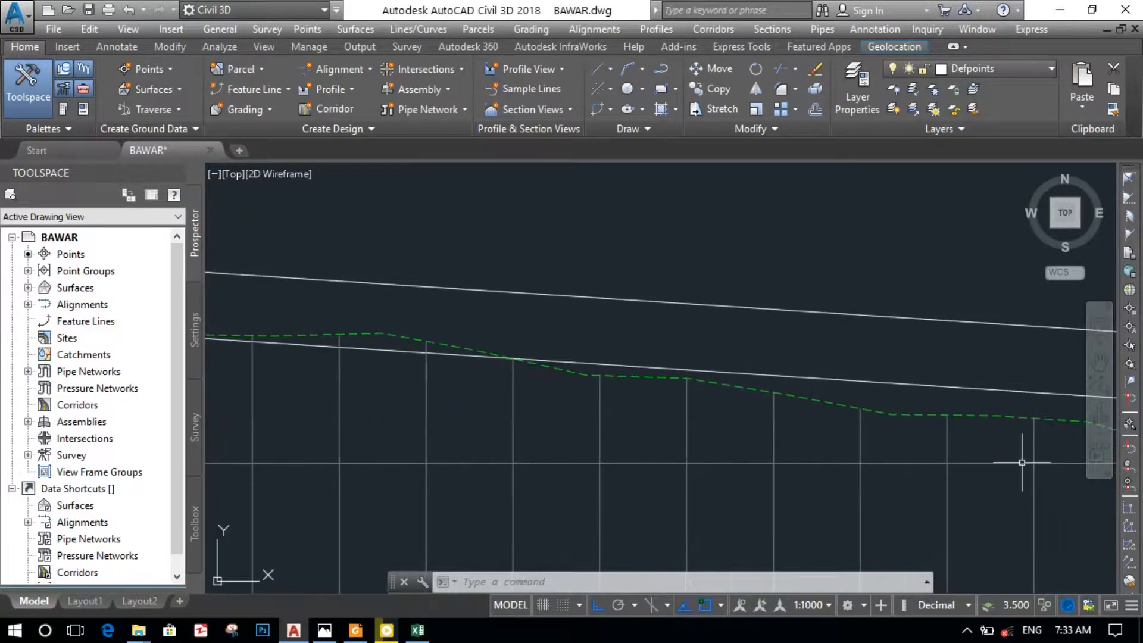
{"action": "middle_click_drag", "start_coordinate": [715, 392], "coordinate": [314, 298]}
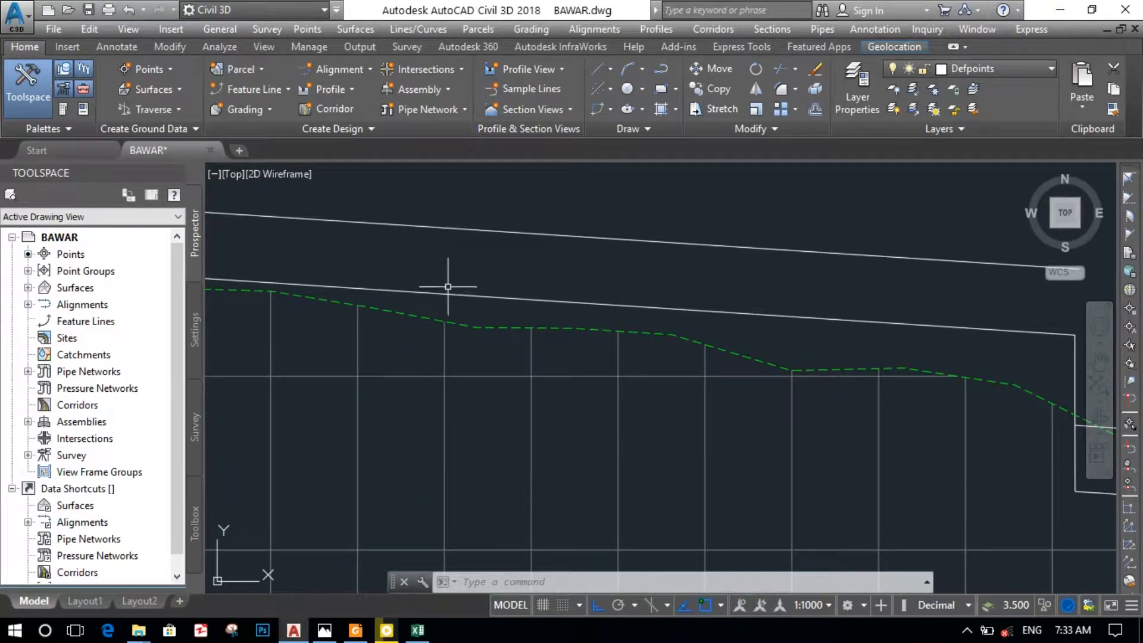
Examine the next sloped section against the ground profile, from the drop at its start to the drop at its end
{"action": "middle_click_drag", "start_coordinate": [1024, 476], "coordinate": [503, 337]}
{"action": "mouse_move", "coordinate": [811, 369]}
{"action": "middle_mouse_down"}
{"action": "mouse_move", "coordinate": [475, 393]}
{"action": "mouse_move", "coordinate": [153, 334]}
{"action": "middle_mouse_up"}
{"action": "middle_click_drag", "start_coordinate": [778, 465], "coordinate": [416, 357]}
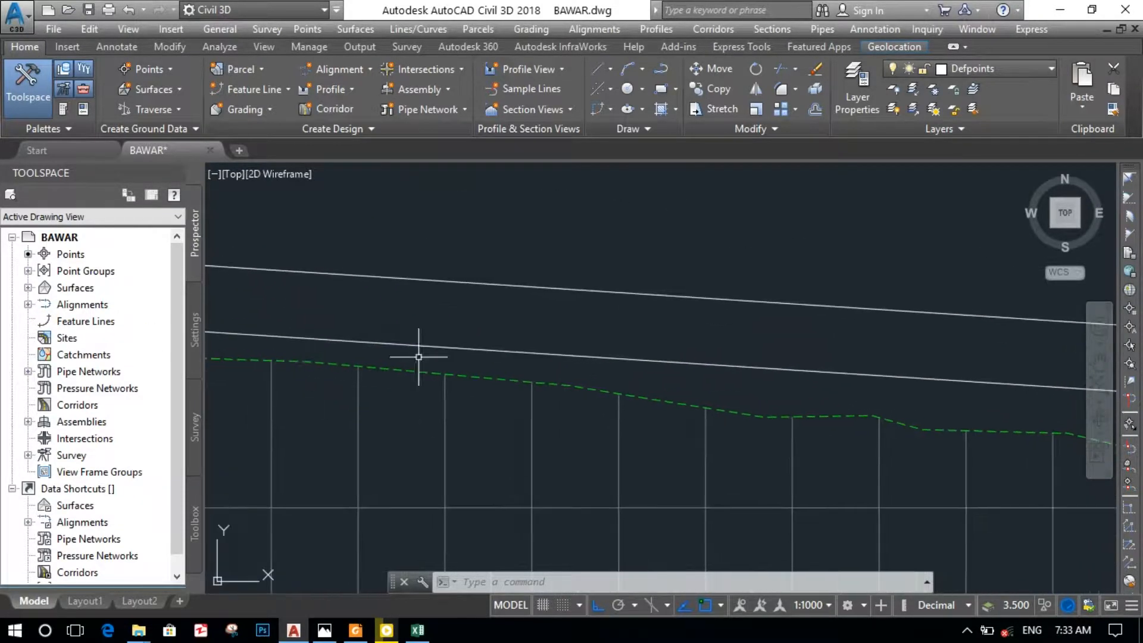
{"action": "mouse_move", "coordinate": [816, 381]}
{"action": "middle_mouse_down"}
{"action": "mouse_move", "coordinate": [750, 385]}
{"action": "mouse_move", "coordinate": [437, 310]}
{"action": "middle_mouse_up"}
{"action": "middle_click_drag", "start_coordinate": [410, 381], "coordinate": [875, 394]}
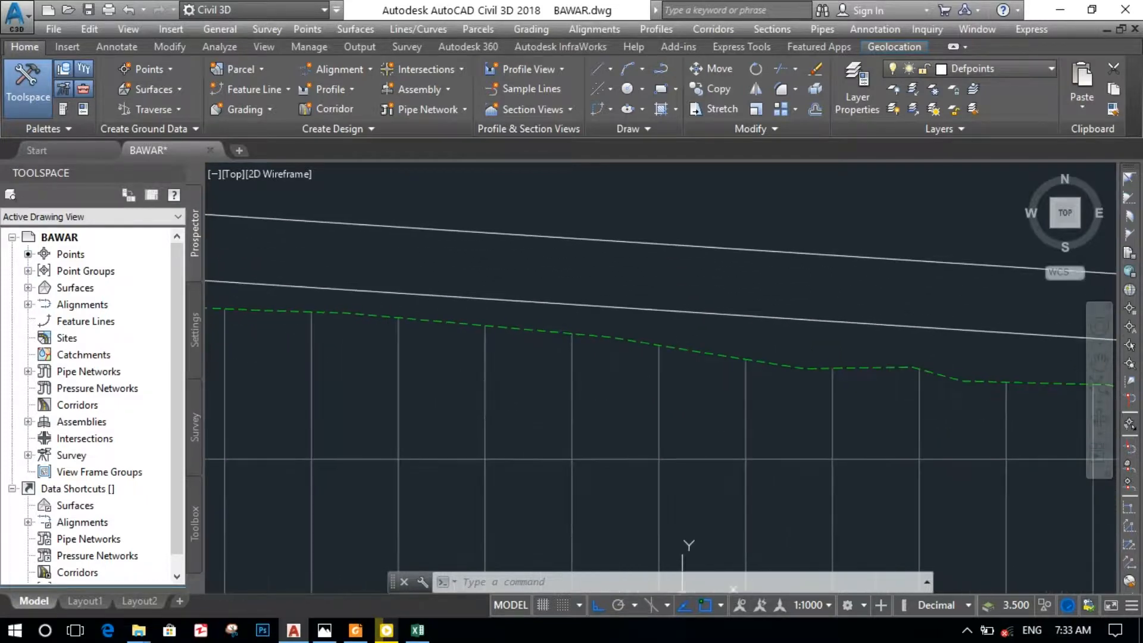
{"action": "middle_click_drag", "start_coordinate": [322, 381], "coordinate": [822, 493]}
{"action": "mouse_move", "coordinate": [436, 374]}
{"action": "middle_mouse_down"}
{"action": "mouse_move", "coordinate": [456, 399]}
{"action": "mouse_move", "coordinate": [876, 354]}
{"action": "middle_mouse_up"}
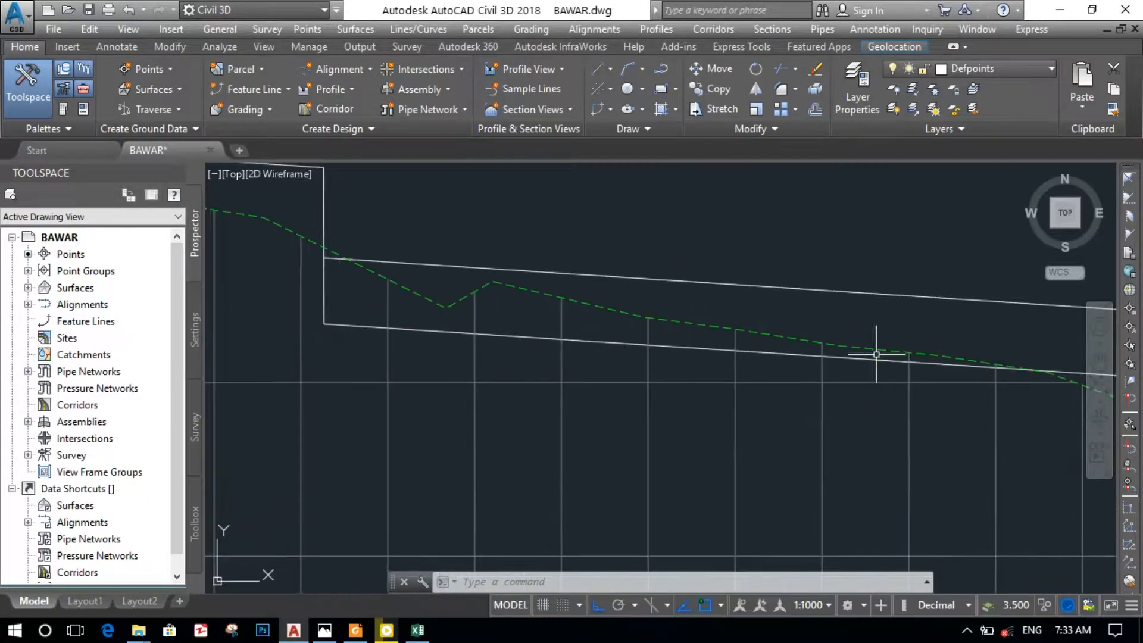
{"action": "mouse_move", "coordinate": [987, 411]}
{"action": "middle_mouse_down"}
{"action": "mouse_move", "coordinate": [712, 447]}
{"action": "mouse_move", "coordinate": [235, 350]}
{"action": "middle_mouse_up"}
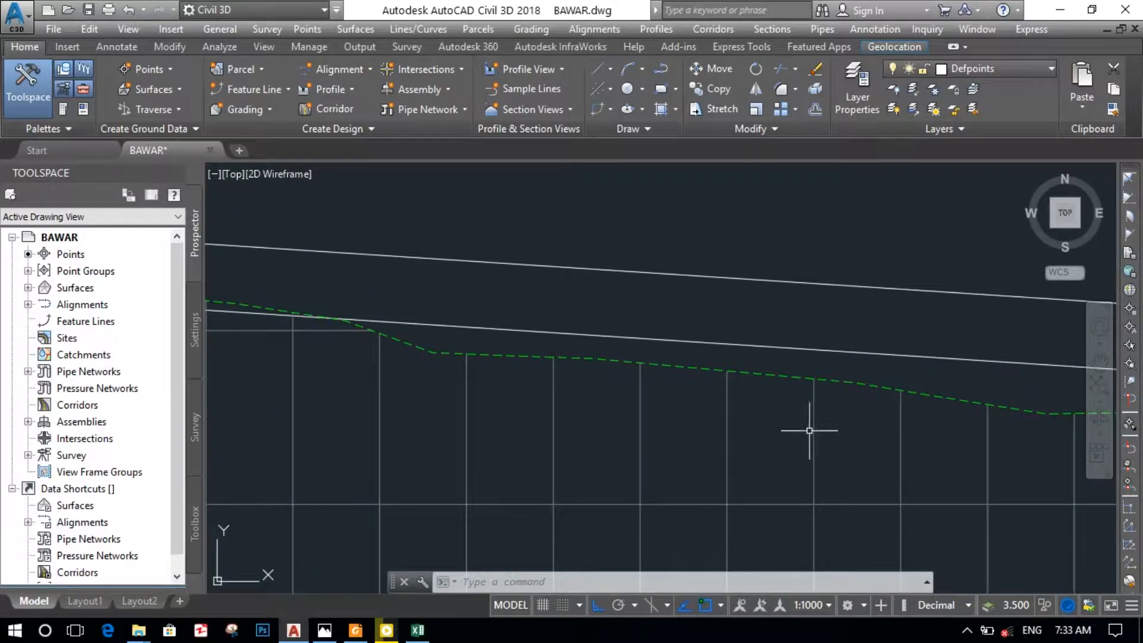
{"action": "middle_click_drag", "start_coordinate": [809, 430], "coordinate": [288, 355]}
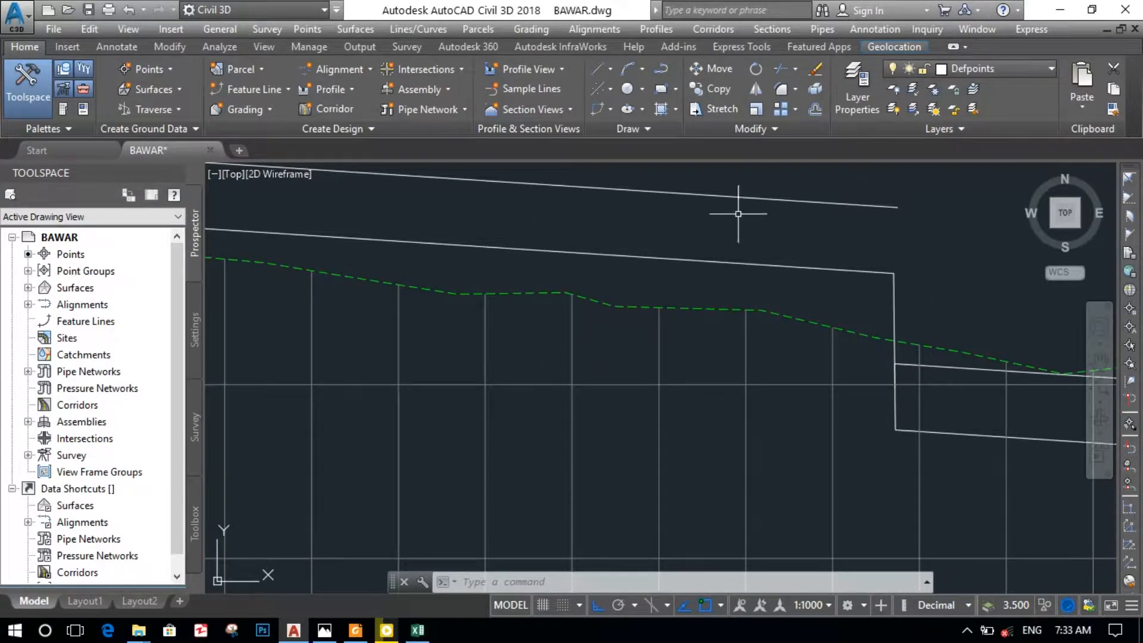
Examine the remaining downstream bed line against the ground profile, past the marker and small drop towards the red depth annotation
{"action": "mouse_move", "coordinate": [904, 480]}
{"action": "middle_mouse_down"}
{"action": "mouse_move", "coordinate": [306, 286]}
{"action": "mouse_move", "coordinate": [265, 301]}
{"action": "middle_mouse_up"}
{"action": "mouse_move", "coordinate": [942, 260]}
{"action": "middle_mouse_down"}
{"action": "mouse_move", "coordinate": [880, 373]}
{"action": "mouse_move", "coordinate": [966, 359]}
{"action": "mouse_move", "coordinate": [806, 383]}
{"action": "mouse_move", "coordinate": [615, 388]}
{"action": "mouse_move", "coordinate": [562, 363]}
{"action": "middle_mouse_up"}
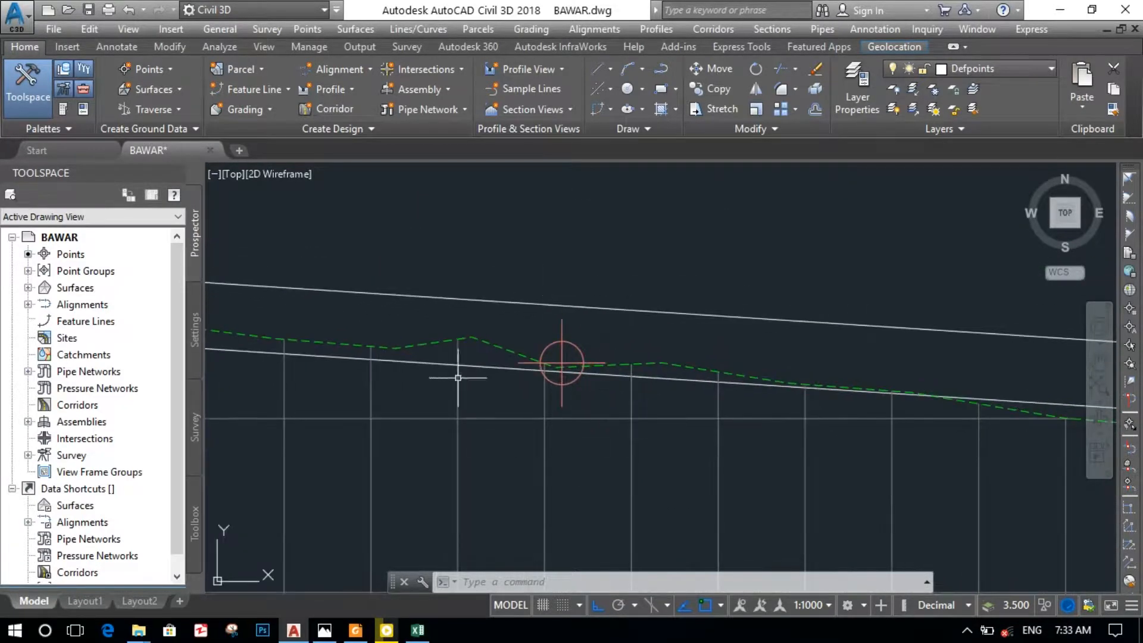
{"action": "middle_click_drag", "start_coordinate": [853, 438], "coordinate": [352, 331]}
{"action": "middle_click_drag", "start_coordinate": [822, 378], "coordinate": [472, 474]}
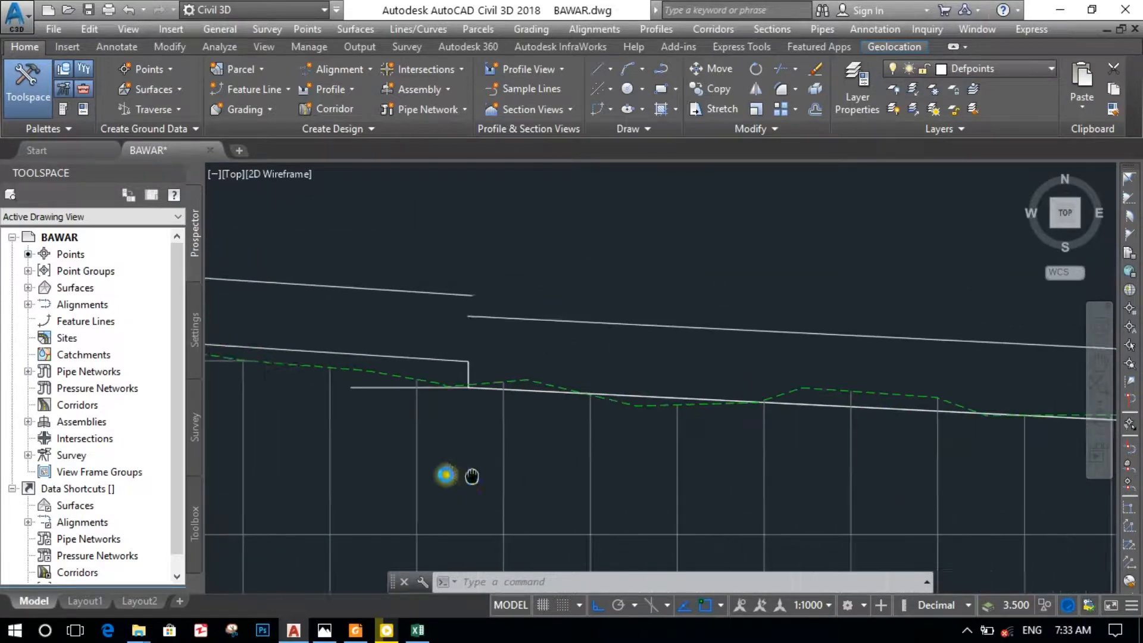
{"action": "middle_click_drag", "start_coordinate": [891, 486], "coordinate": [365, 449]}
{"action": "middle_click_drag", "start_coordinate": [898, 413], "coordinate": [324, 447]}
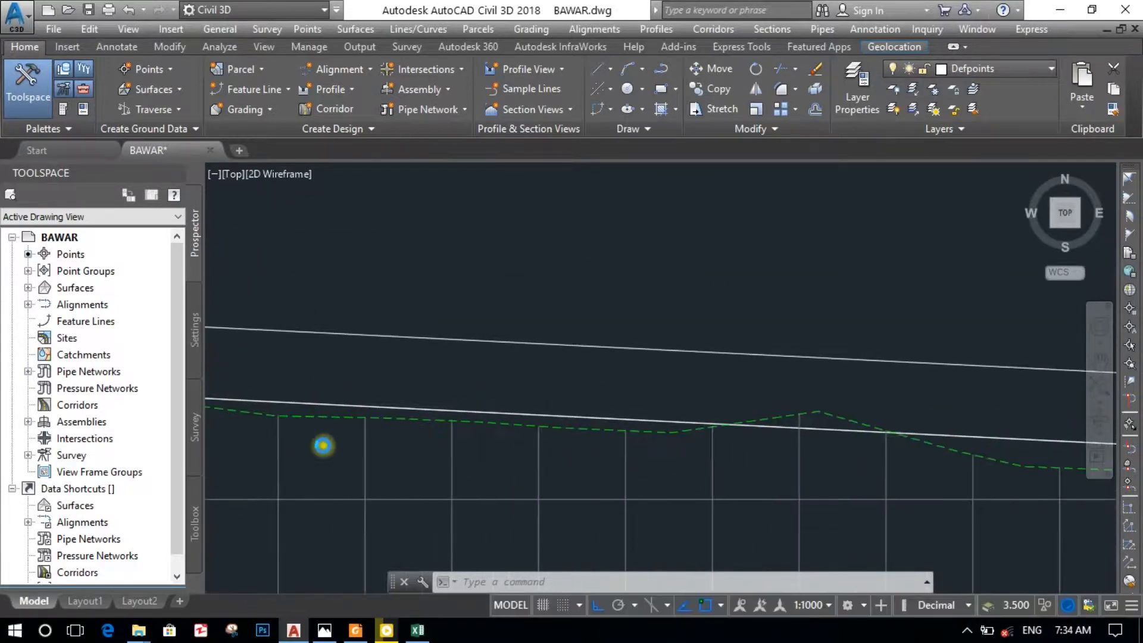
{"action": "middle_click_drag", "start_coordinate": [933, 443], "coordinate": [243, 316]}
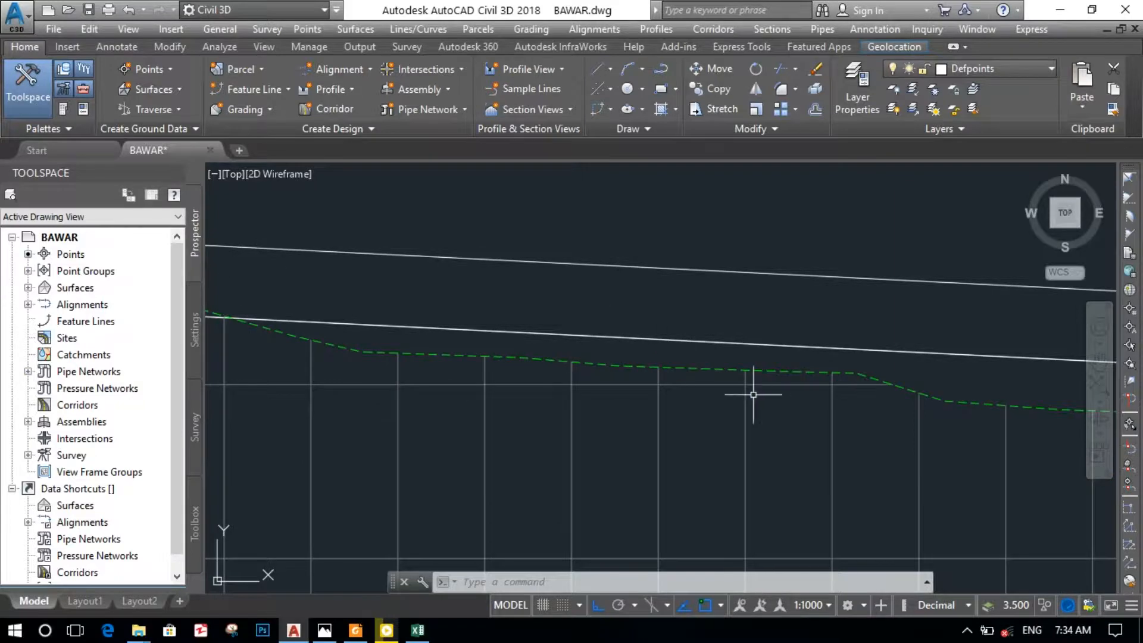
{"action": "mouse_move", "coordinate": [753, 391]}
{"action": "middle_mouse_down"}
{"action": "mouse_move", "coordinate": [383, 439]}
{"action": "mouse_move", "coordinate": [340, 415]}
{"action": "middle_mouse_up"}
{"action": "scroll", "coordinate": [592, 468], "scroll_direction": "down", "scroll_amount": 3}
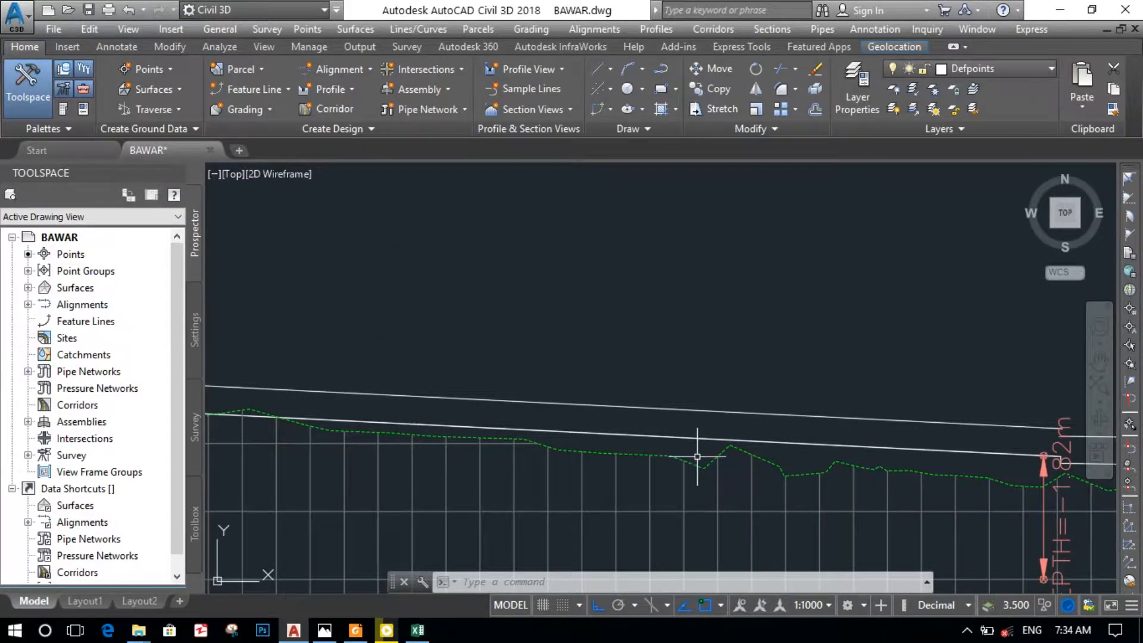
Delete the red depth label at the small drop in the bed line
{"action": "middle_click_drag", "start_coordinate": [697, 456], "coordinate": [256, 304]}
{"action": "middle_click_drag", "start_coordinate": [513, 358], "coordinate": [455, 309]}
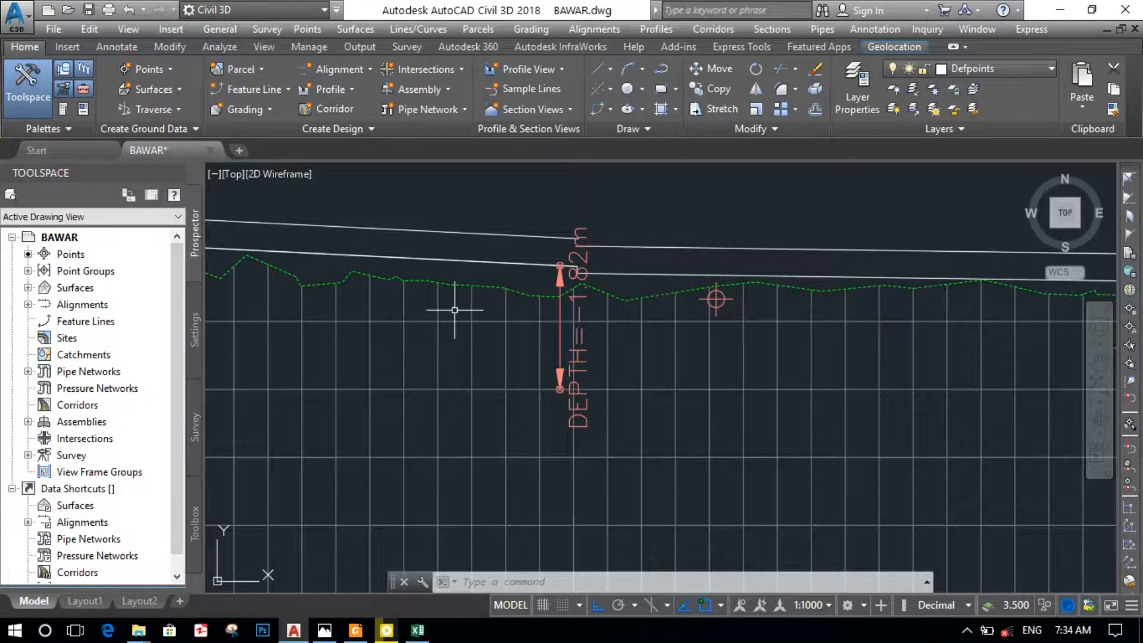
{"action": "left_click", "coordinate": [555, 357]}
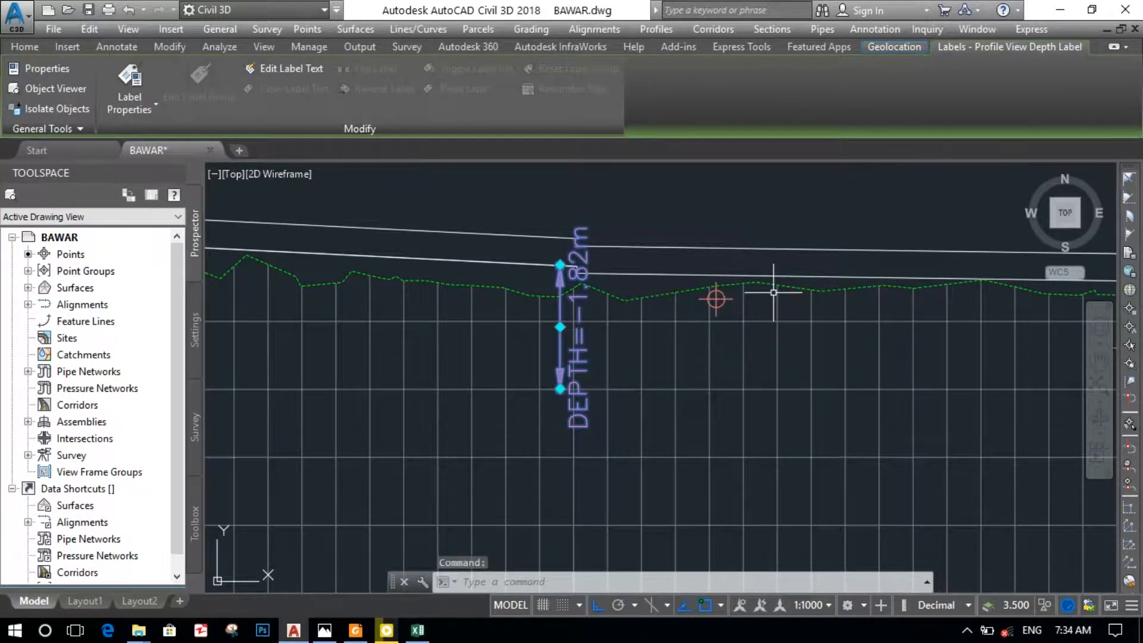
{"action": "key", "text": "Delete"}
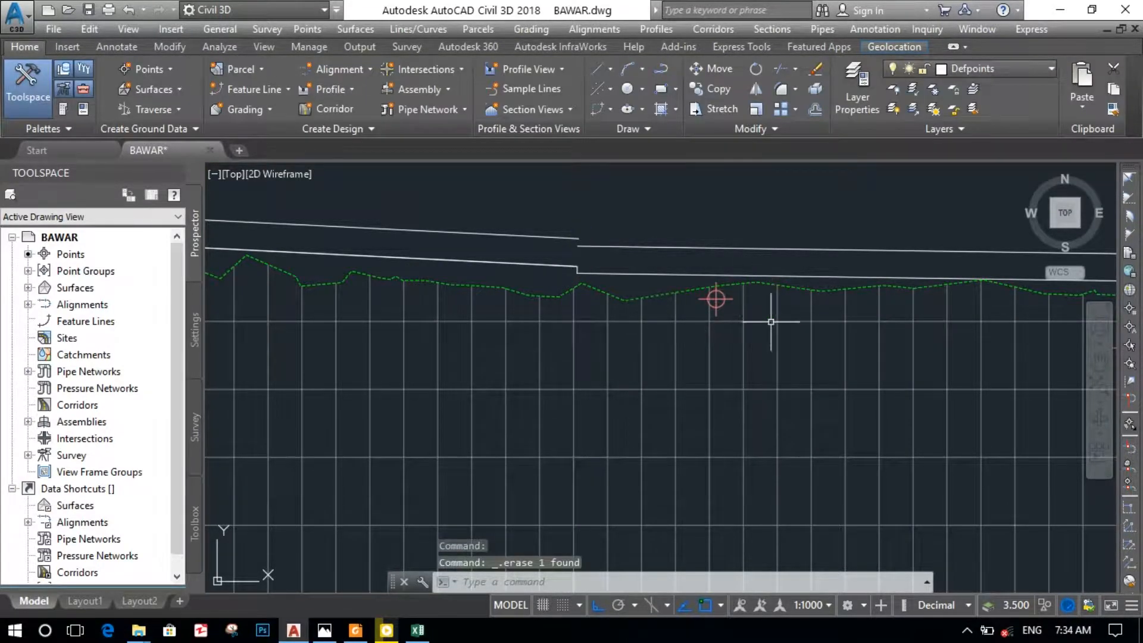
Examine the long sloped section downstream of the small drop against the ground profile and its first markers
{"action": "mouse_move", "coordinate": [766, 316]}
{"action": "middle_mouse_down"}
{"action": "mouse_move", "coordinate": [720, 389]}
{"action": "mouse_move", "coordinate": [406, 477]}
{"action": "mouse_move", "coordinate": [324, 338]}
{"action": "middle_mouse_up"}
{"action": "mouse_move", "coordinate": [835, 436]}
{"action": "middle_mouse_down"}
{"action": "mouse_move", "coordinate": [524, 475]}
{"action": "mouse_move", "coordinate": [373, 538]}
{"action": "middle_mouse_up"}
{"action": "mouse_move", "coordinate": [888, 463]}
{"action": "middle_mouse_down"}
{"action": "mouse_move", "coordinate": [784, 492]}
{"action": "mouse_move", "coordinate": [540, 421]}
{"action": "mouse_move", "coordinate": [873, 316]}
{"action": "middle_mouse_up"}
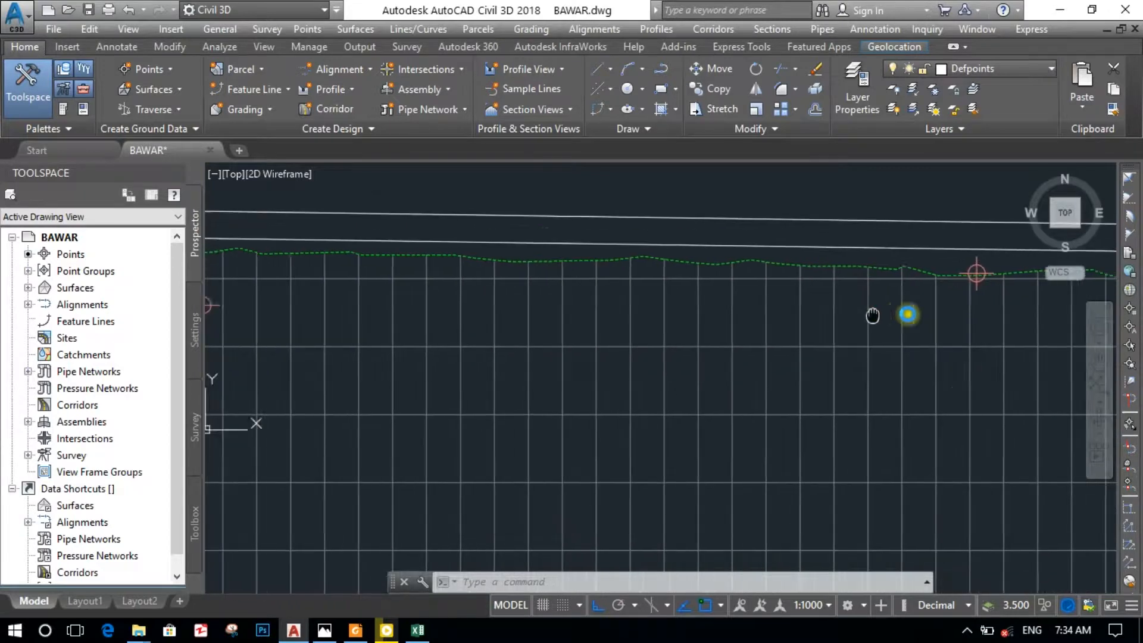
{"action": "middle_click_drag", "start_coordinate": [971, 248], "coordinate": [361, 360]}
{"action": "middle_click_drag", "start_coordinate": [236, 383], "coordinate": [732, 383]}
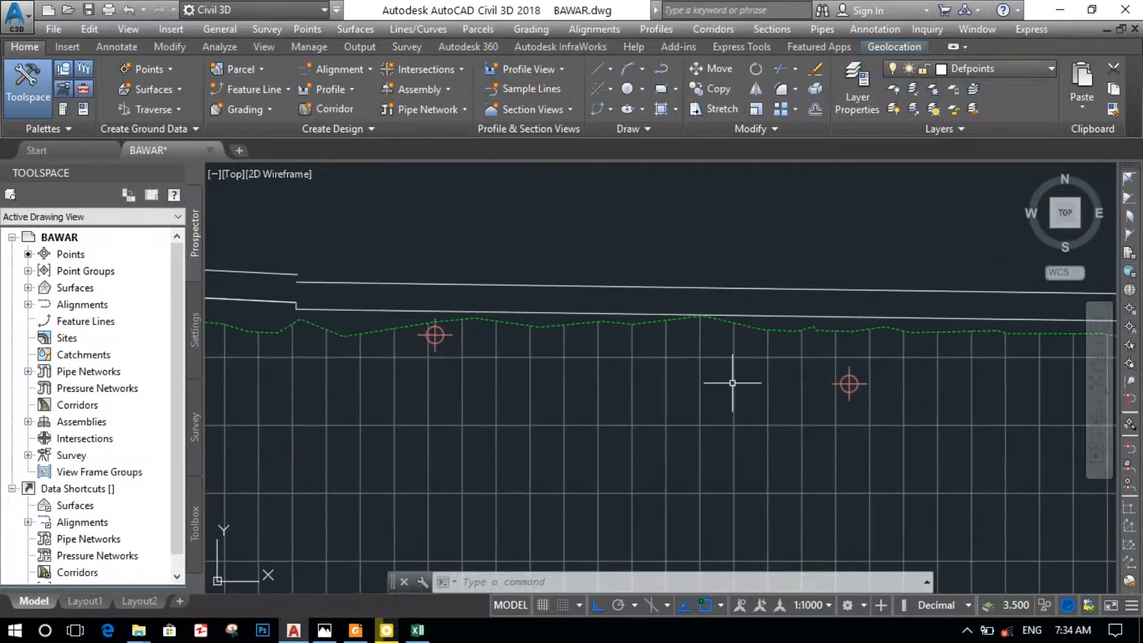
{"action": "scroll", "coordinate": [703, 377], "scroll_direction": "down", "scroll_amount": 4}
{"action": "scroll", "coordinate": [704, 374], "scroll_direction": "down", "scroll_amount": 3}
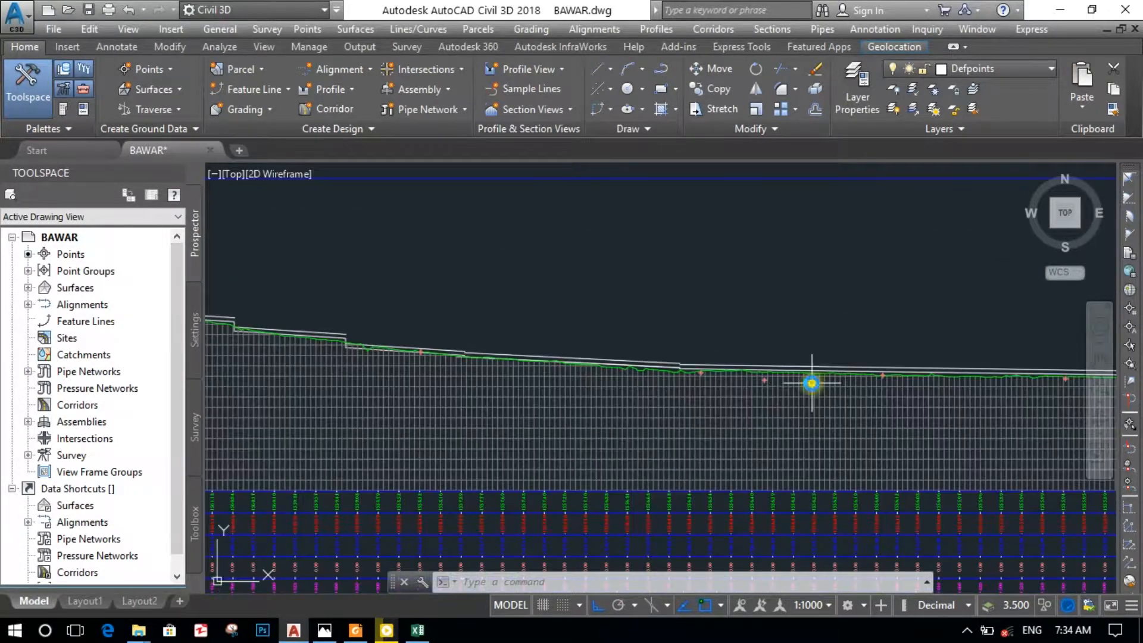
{"action": "scroll", "coordinate": [651, 345], "scroll_direction": "up", "scroll_amount": 2}
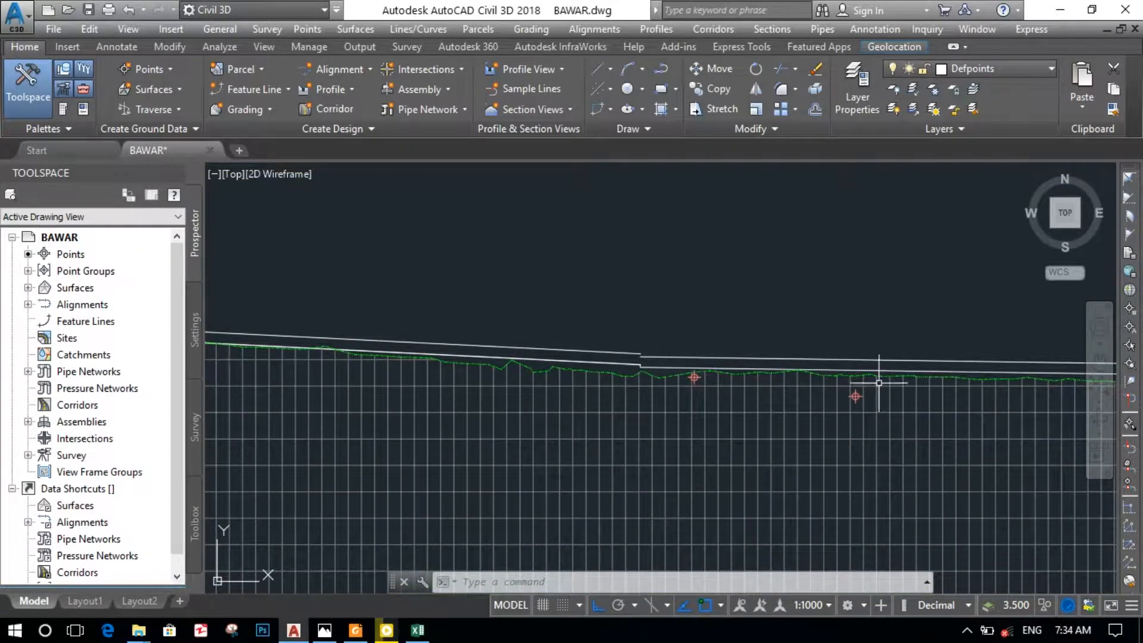
{"action": "middle_click_drag", "start_coordinate": [747, 395], "coordinate": [707, 393]}
{"action": "mouse_move", "coordinate": [841, 405]}
{"action": "middle_mouse_down"}
{"action": "mouse_move", "coordinate": [393, 429]}
{"action": "mouse_move", "coordinate": [324, 412]}
{"action": "middle_mouse_up"}
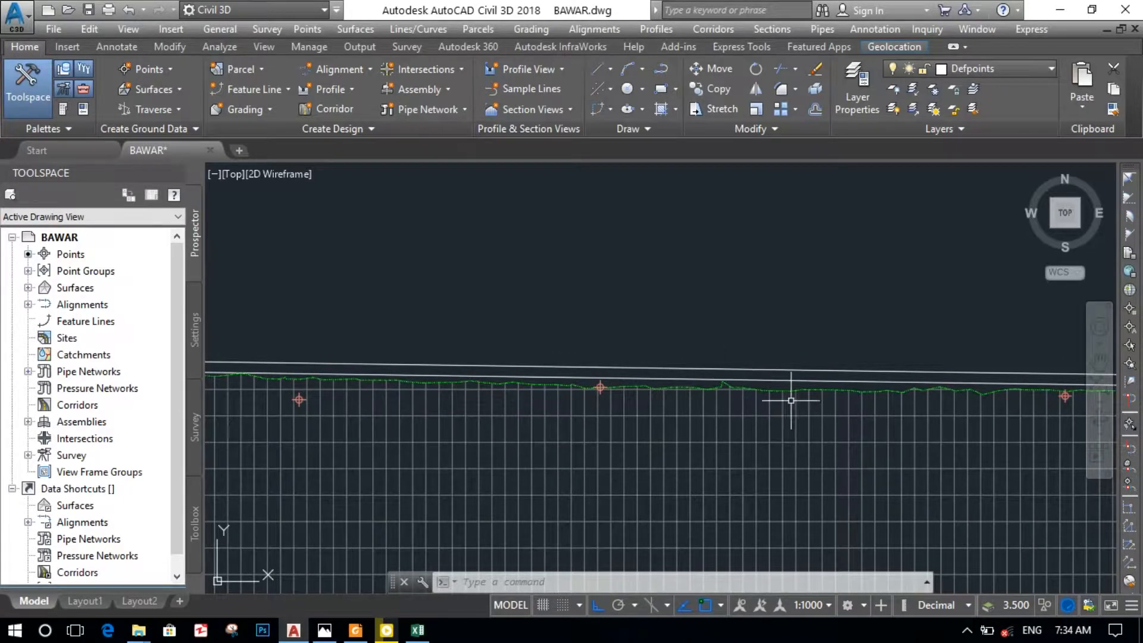
{"action": "middle_click_drag", "start_coordinate": [791, 400], "coordinate": [637, 410]}
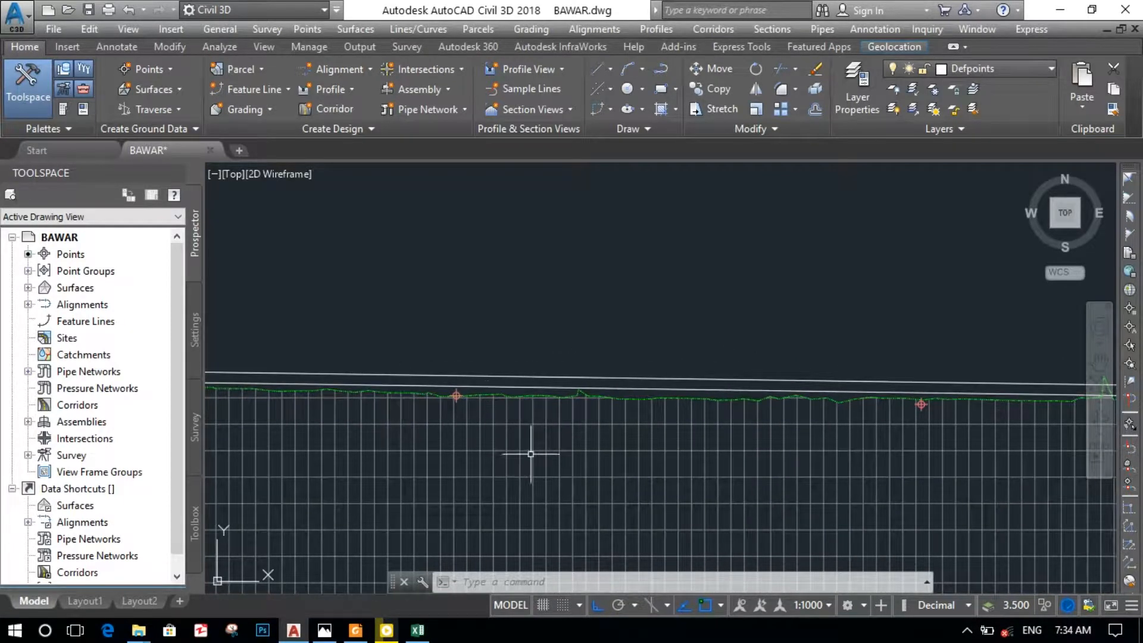
Compare the two parallel sloped lines with the ground profile between the small drop and the small ground bump past the third marker
{"action": "scroll", "coordinate": [431, 379], "scroll_direction": "up", "scroll_amount": 4}
{"action": "scroll", "coordinate": [421, 378], "scroll_direction": "down", "scroll_amount": 2}
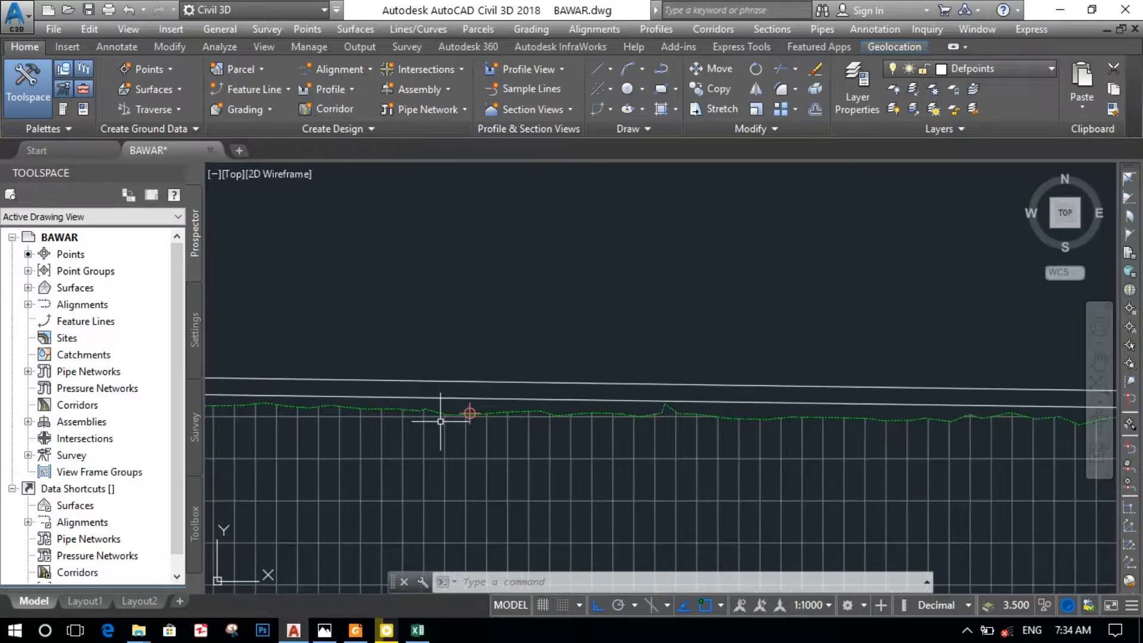
{"action": "middle_click_drag", "start_coordinate": [441, 416], "coordinate": [818, 399]}
{"action": "mouse_move", "coordinate": [423, 416]}
{"action": "middle_mouse_down"}
{"action": "mouse_move", "coordinate": [477, 426]}
{"action": "mouse_move", "coordinate": [656, 386]}
{"action": "middle_mouse_up"}
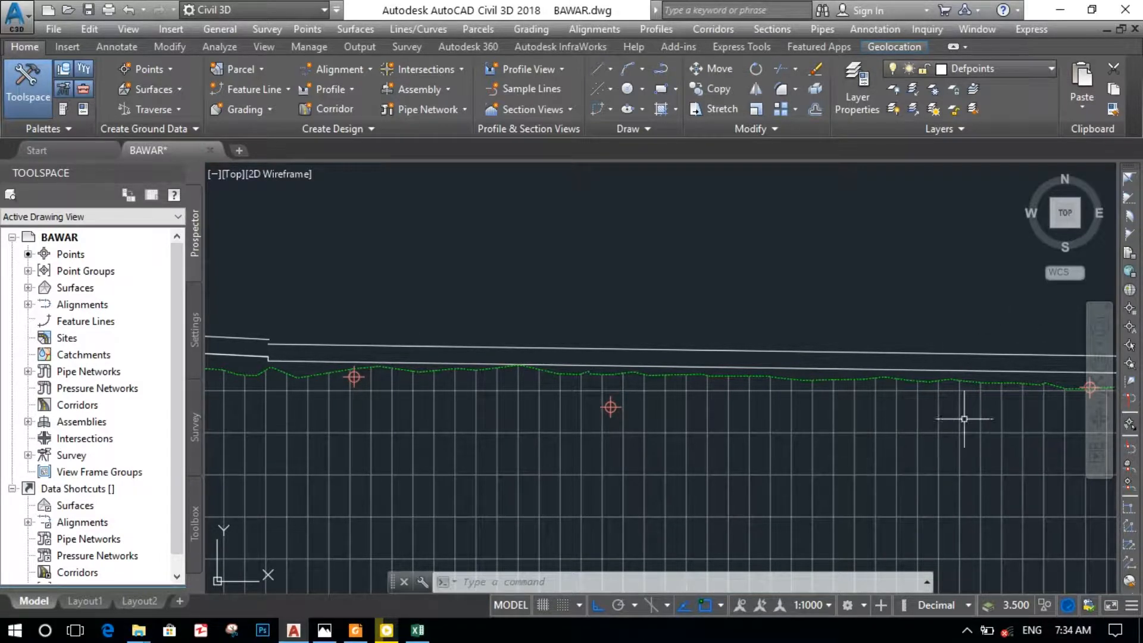
{"action": "middle_click_drag", "start_coordinate": [965, 419], "coordinate": [804, 426]}
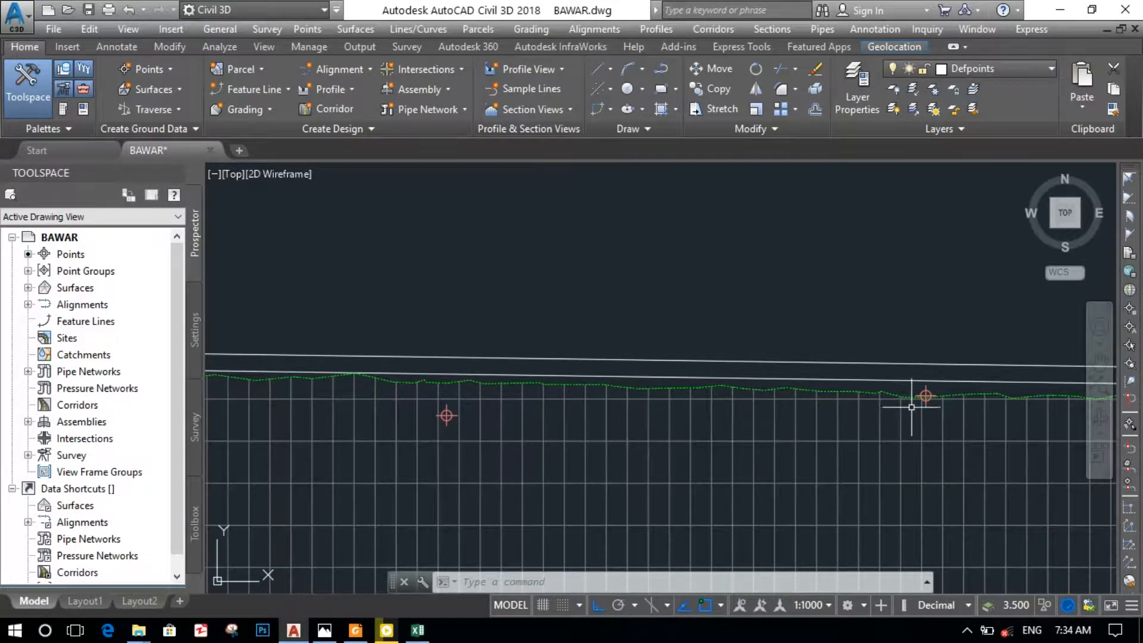
{"action": "mouse_move", "coordinate": [914, 396]}
{"action": "middle_mouse_down"}
{"action": "mouse_move", "coordinate": [923, 406]}
{"action": "mouse_move", "coordinate": [498, 370]}
{"action": "middle_mouse_up"}
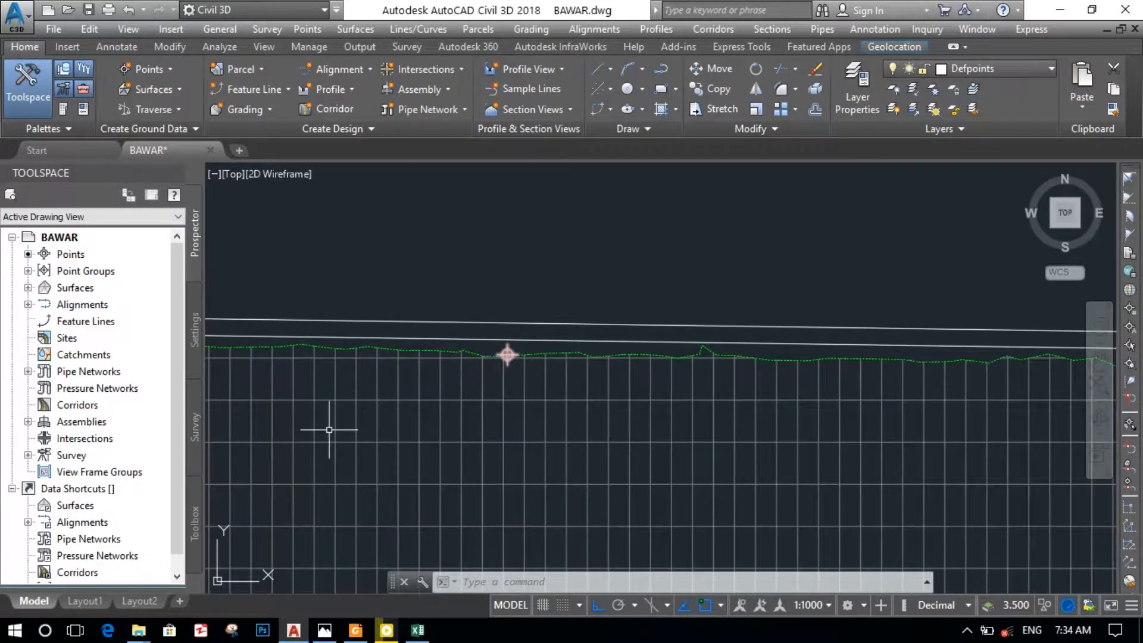
{"action": "mouse_move", "coordinate": [330, 431]}
{"action": "middle_mouse_down"}
{"action": "mouse_move", "coordinate": [733, 507]}
{"action": "mouse_move", "coordinate": [797, 495]}
{"action": "middle_mouse_up"}
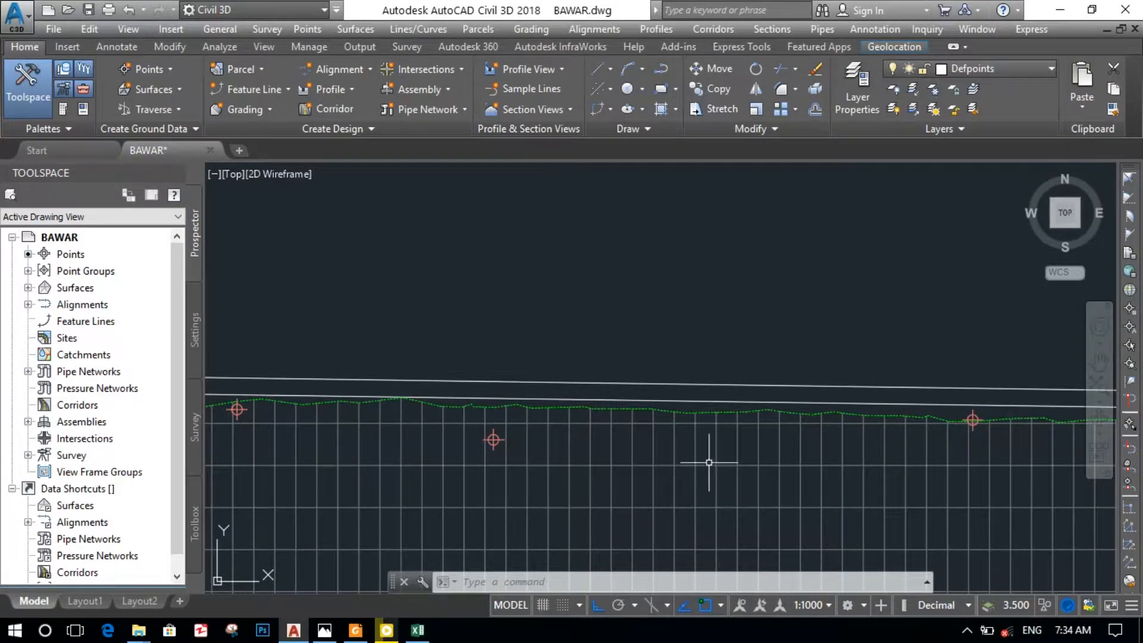
{"action": "middle_click_drag", "start_coordinate": [803, 442], "coordinate": [487, 377]}
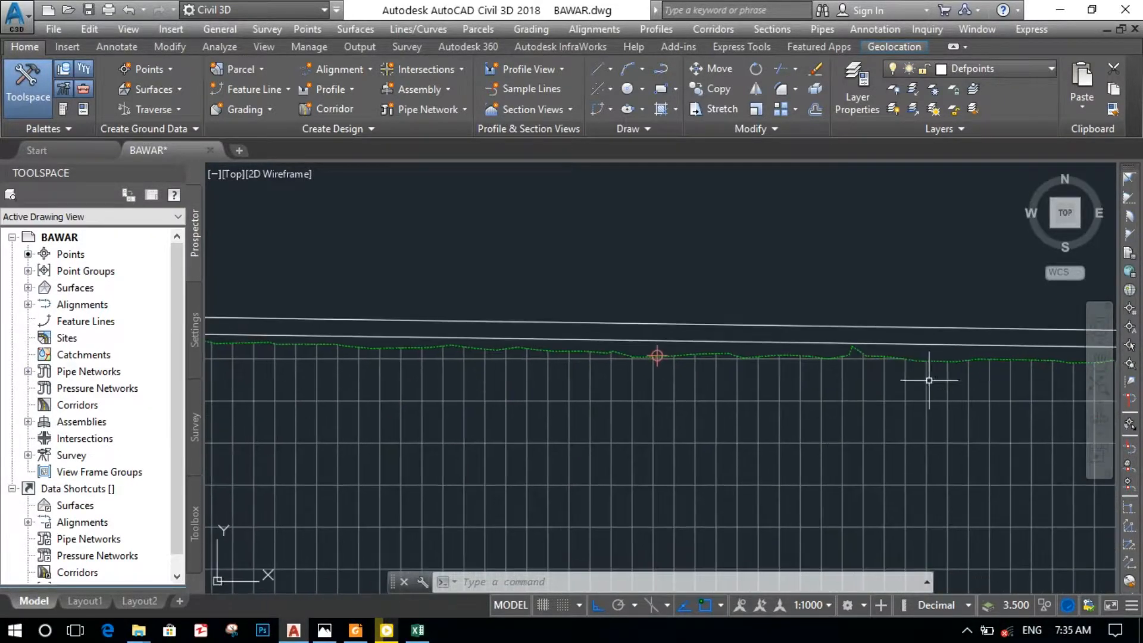
{"action": "middle_click_drag", "start_coordinate": [929, 379], "coordinate": [808, 408]}
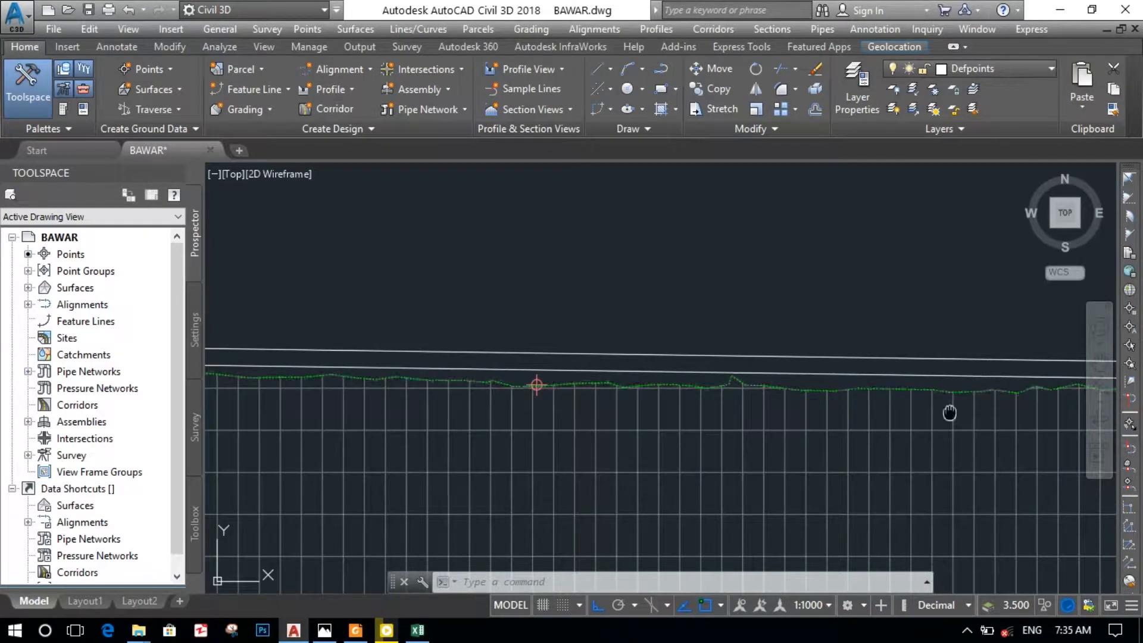
Examine the long sloped section around the tall narrow ground spike and the markers beyond it against the ground profile
{"action": "middle_click_drag", "start_coordinate": [949, 413], "coordinate": [698, 469]}
{"action": "middle_click_drag", "start_coordinate": [985, 466], "coordinate": [625, 403]}
{"action": "mouse_move", "coordinate": [1016, 413]}
{"action": "middle_mouse_down"}
{"action": "mouse_move", "coordinate": [827, 432]}
{"action": "mouse_move", "coordinate": [744, 409]}
{"action": "middle_mouse_up"}
{"action": "middle_click_drag", "start_coordinate": [990, 418], "coordinate": [781, 430]}
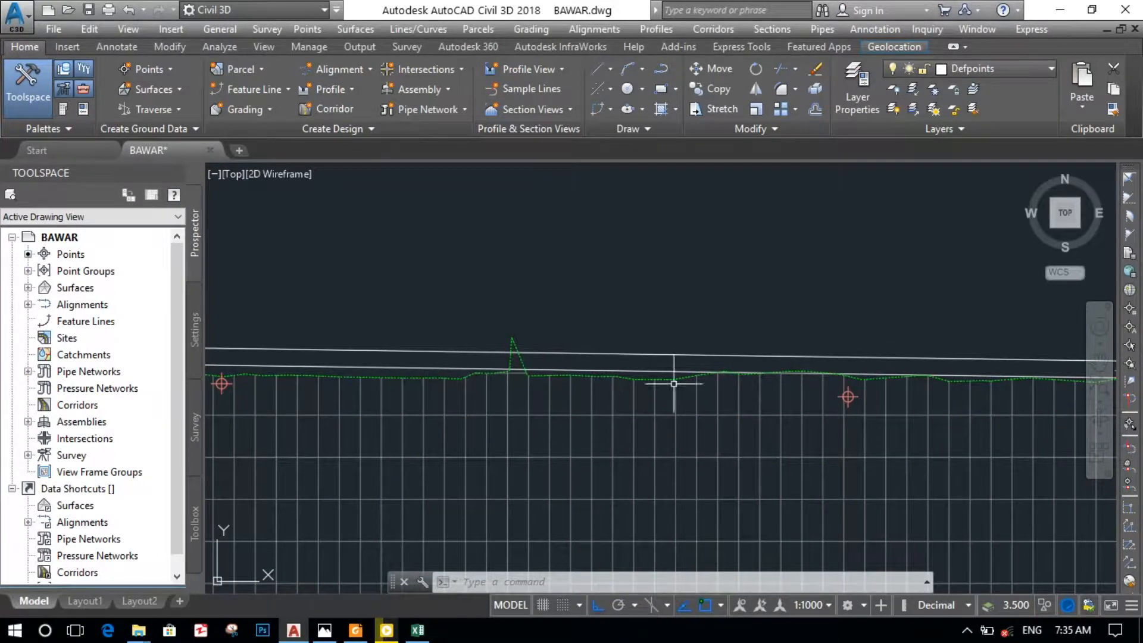
{"action": "middle_click_drag", "start_coordinate": [743, 375], "coordinate": [422, 340]}
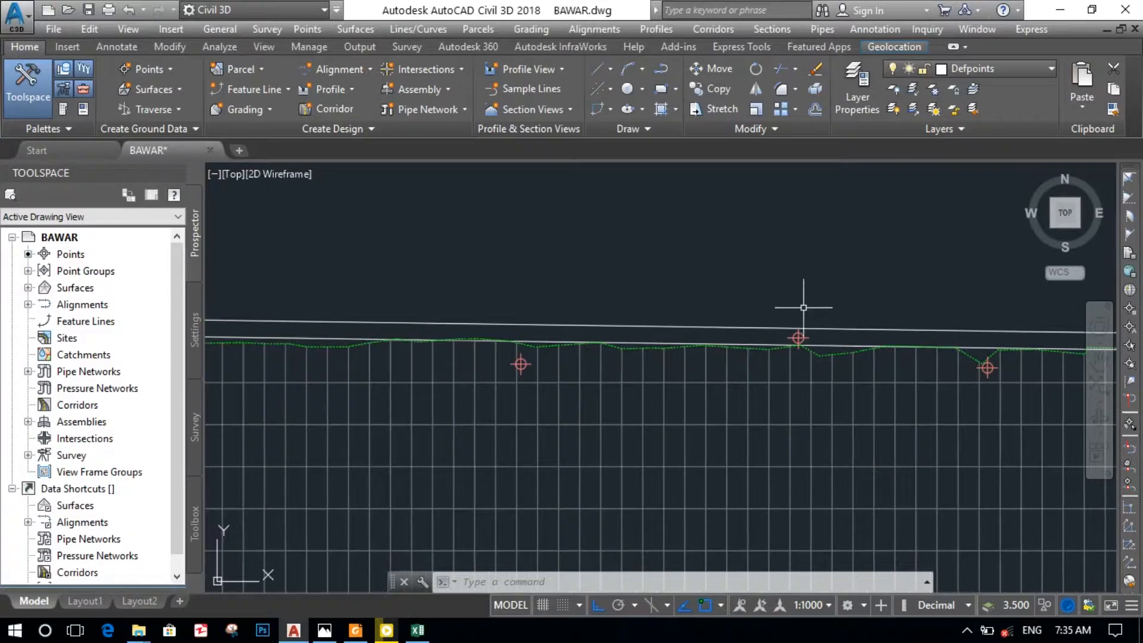
{"action": "left_click", "coordinate": [818, 350]}
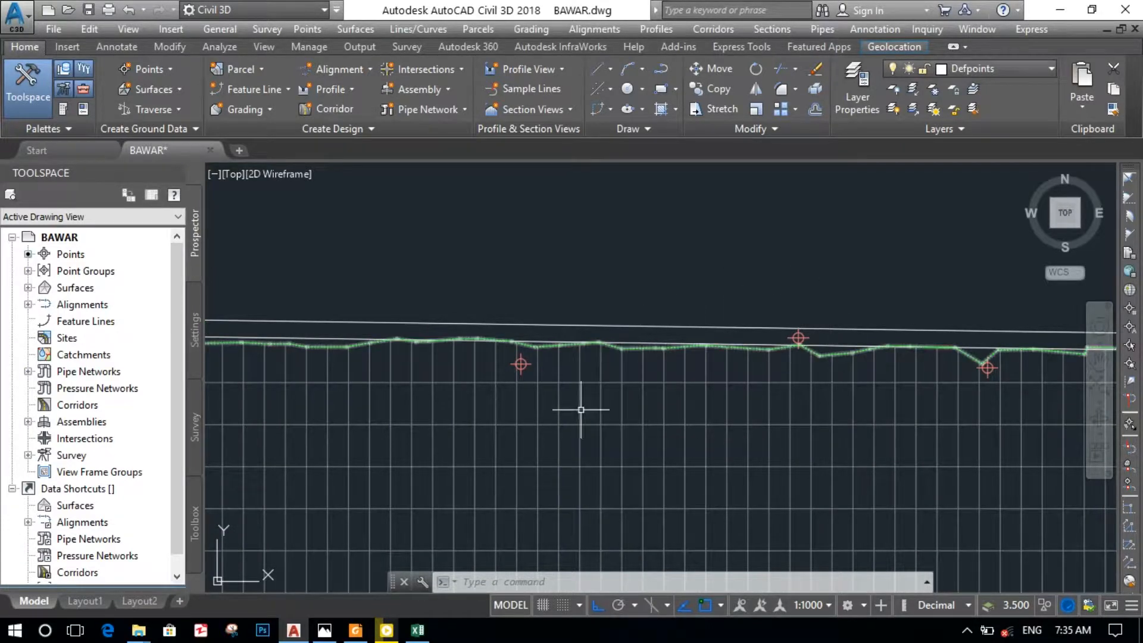
{"action": "middle_click_drag", "start_coordinate": [567, 409], "coordinate": [1142, 376]}
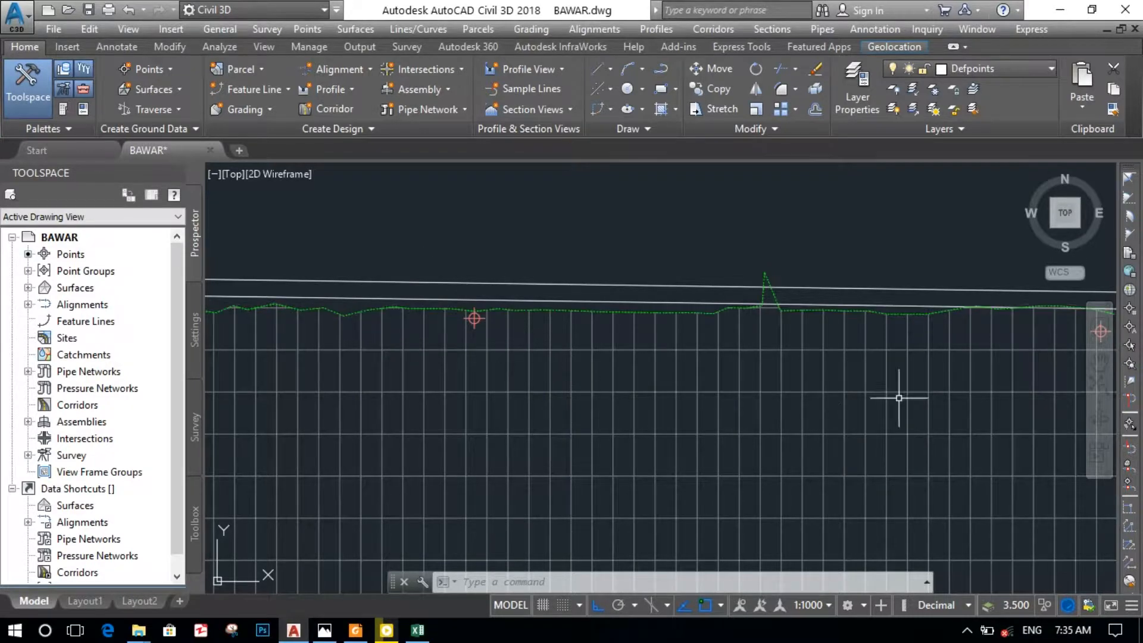
{"action": "mouse_move", "coordinate": [899, 390]}
{"action": "middle_mouse_down"}
{"action": "mouse_move", "coordinate": [774, 429]}
{"action": "mouse_move", "coordinate": [453, 462]}
{"action": "middle_mouse_up"}
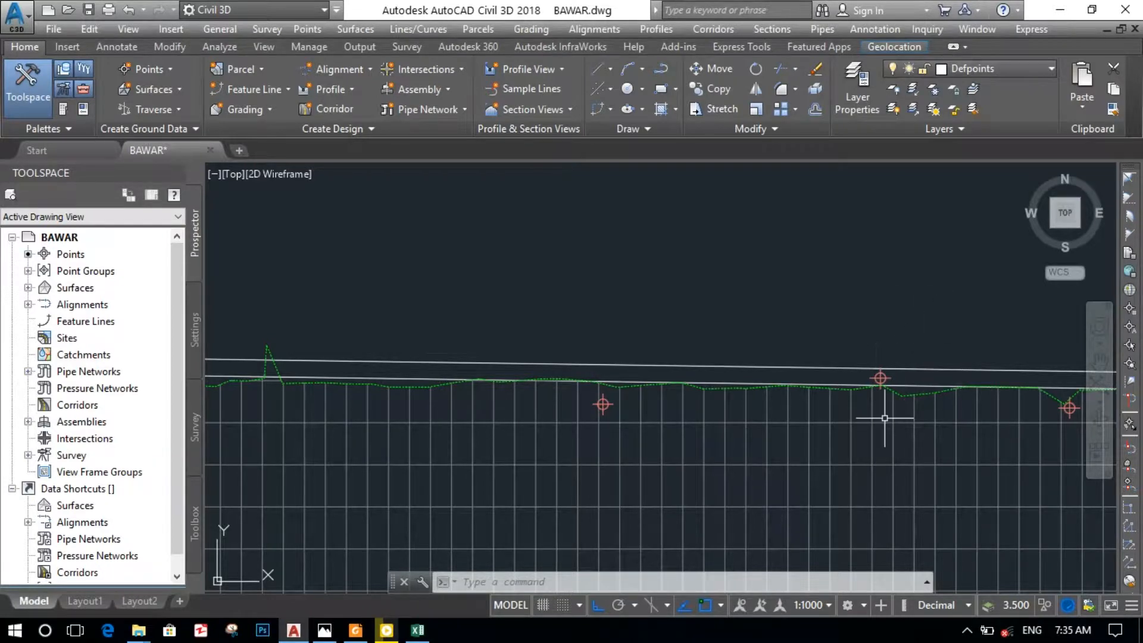
{"action": "mouse_move", "coordinate": [885, 418]}
{"action": "middle_mouse_down"}
{"action": "mouse_move", "coordinate": [542, 411]}
{"action": "mouse_move", "coordinate": [569, 407]}
{"action": "middle_mouse_up"}
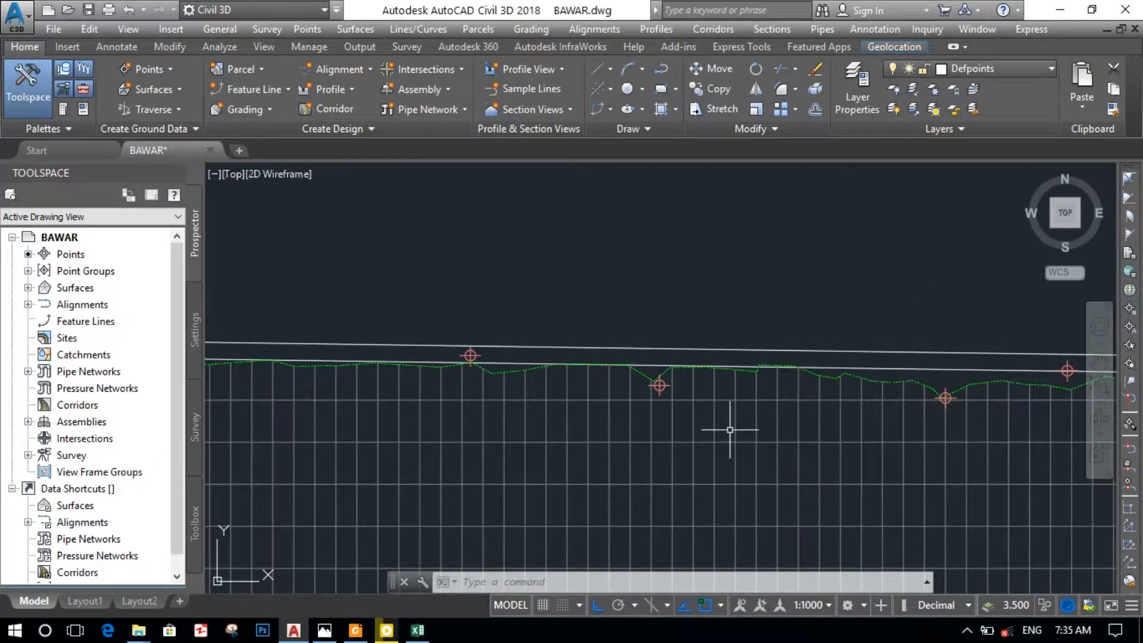
{"action": "middle_click_drag", "start_coordinate": [814, 395], "coordinate": [532, 394]}
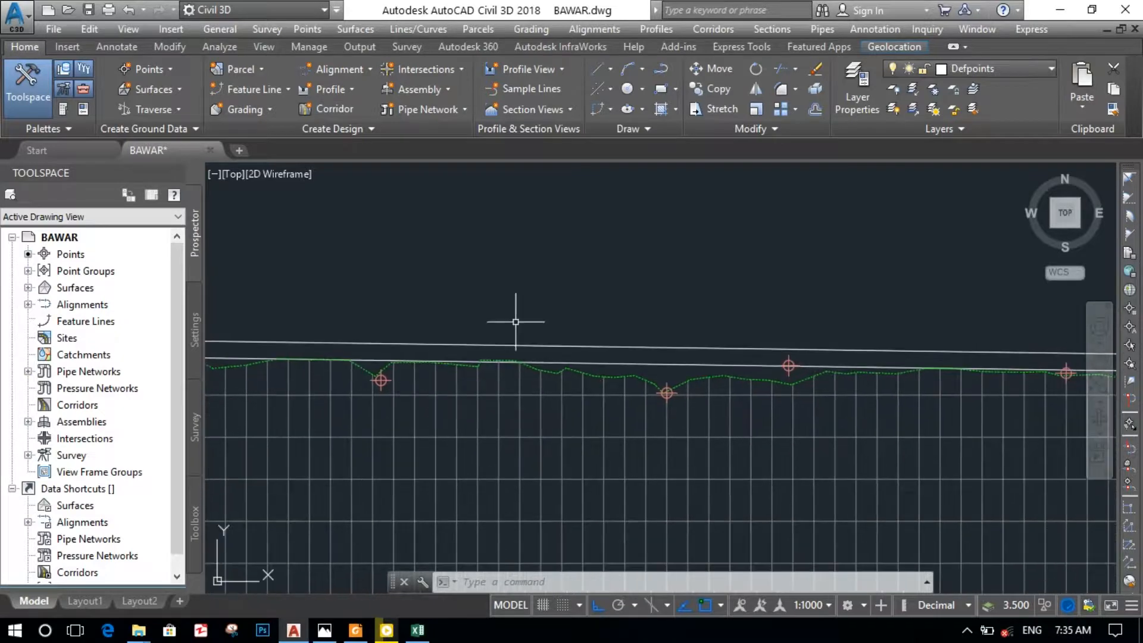
{"action": "middle_click_drag", "start_coordinate": [906, 448], "coordinate": [504, 401]}
{"action": "mouse_move", "coordinate": [413, 318]}
{"action": "middle_mouse_down"}
{"action": "mouse_move", "coordinate": [465, 365]}
{"action": "mouse_move", "coordinate": [846, 387]}
{"action": "middle_mouse_up"}
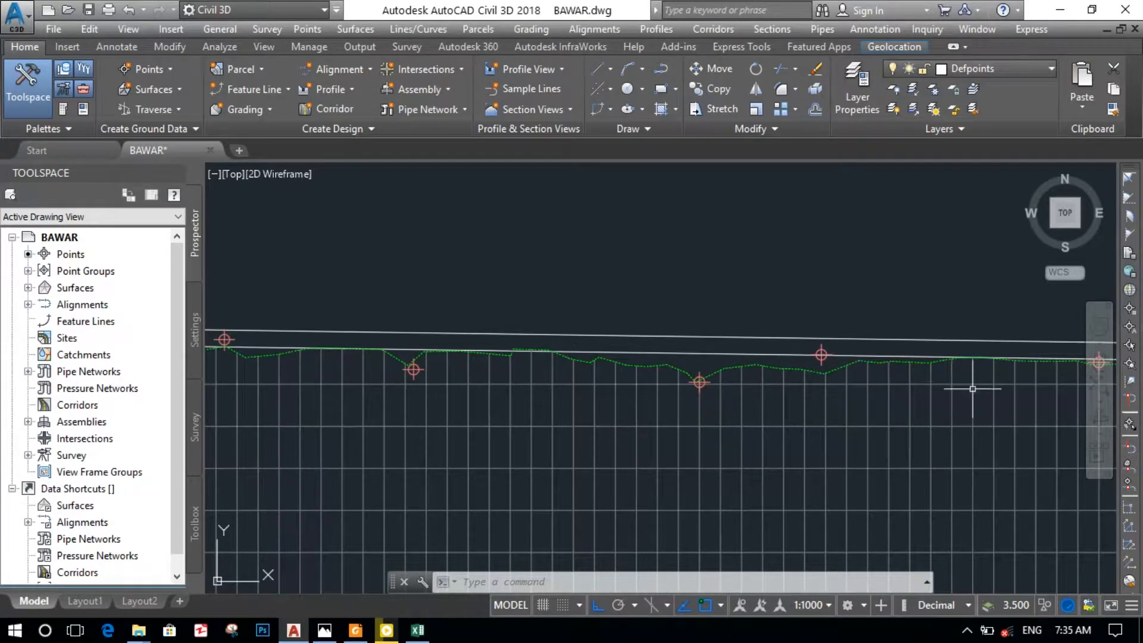
Examine the bed line past the paired markers, through the next large drop and the wide ground peak, to the following drop
{"action": "mouse_move", "coordinate": [896, 388]}
{"action": "middle_mouse_down"}
{"action": "mouse_move", "coordinate": [684, 421]}
{"action": "mouse_move", "coordinate": [609, 418]}
{"action": "middle_mouse_up"}
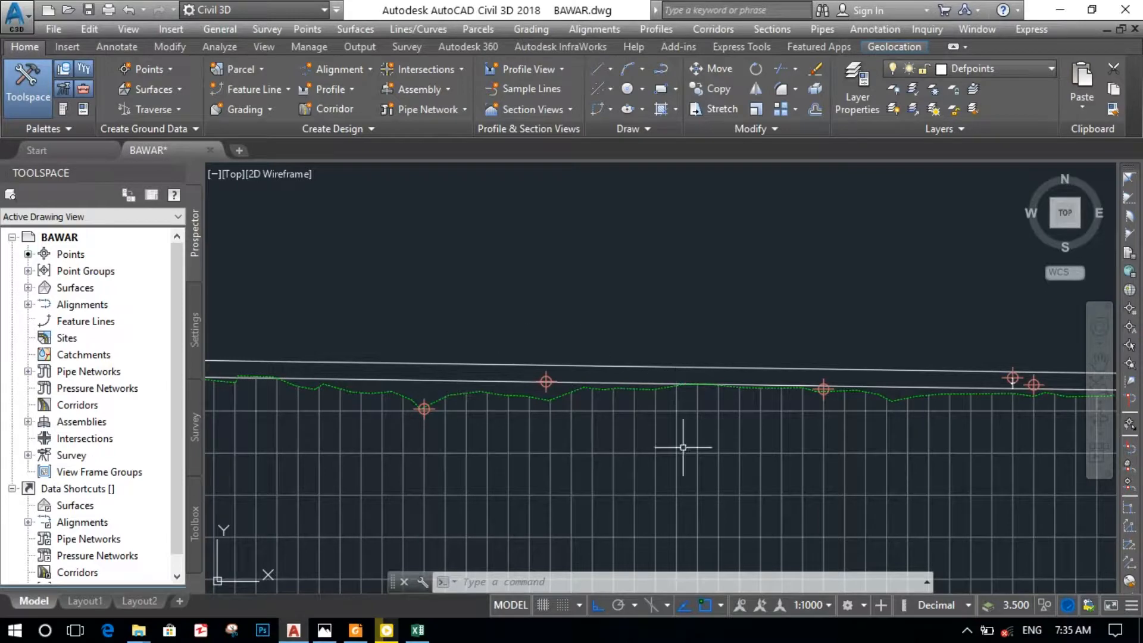
{"action": "middle_click_drag", "start_coordinate": [814, 462], "coordinate": [732, 449]}
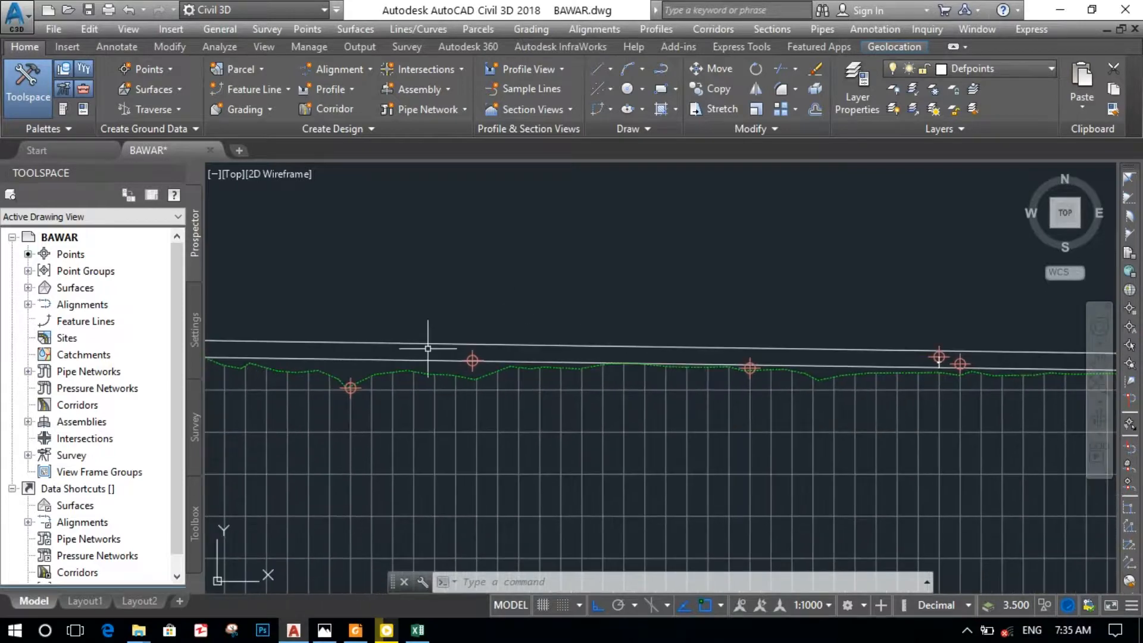
{"action": "mouse_move", "coordinate": [884, 412]}
{"action": "middle_mouse_down"}
{"action": "mouse_move", "coordinate": [633, 459]}
{"action": "mouse_move", "coordinate": [451, 446]}
{"action": "middle_mouse_up"}
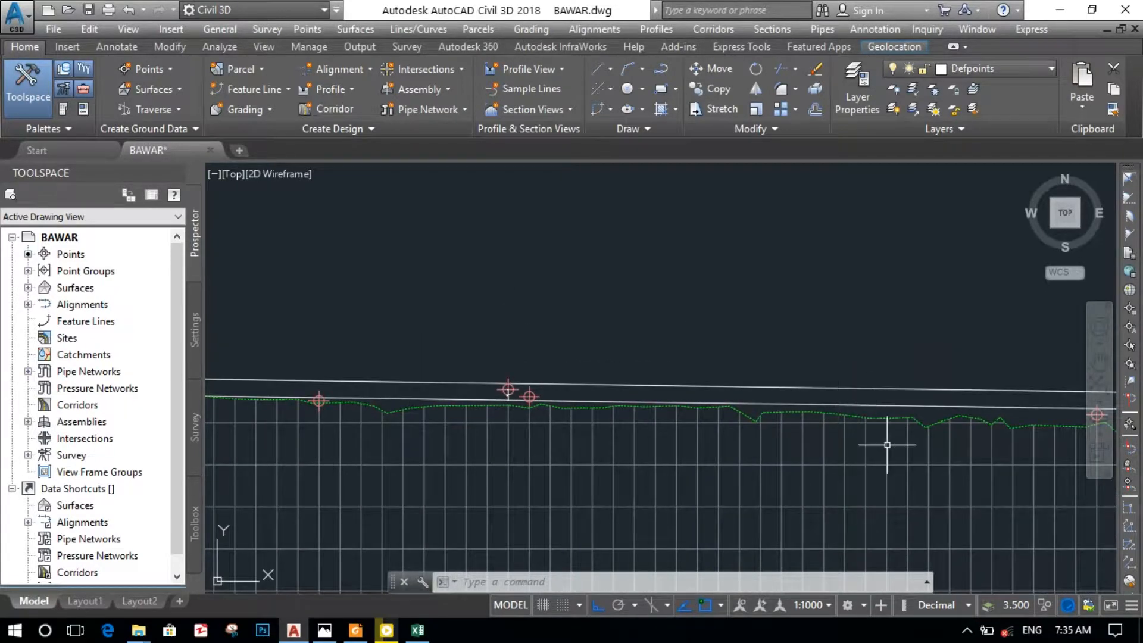
{"action": "middle_click_drag", "start_coordinate": [887, 445], "coordinate": [427, 400]}
{"action": "middle_click_drag", "start_coordinate": [917, 474], "coordinate": [445, 447]}
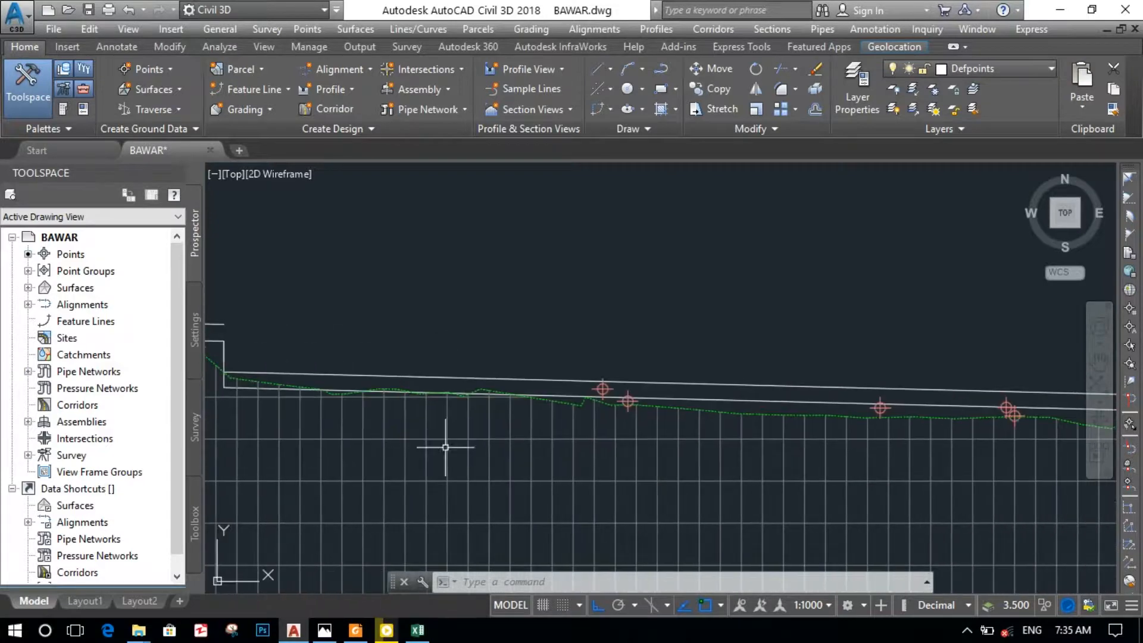
{"action": "middle_click_drag", "start_coordinate": [905, 450], "coordinate": [458, 407]}
{"action": "middle_click_drag", "start_coordinate": [896, 424], "coordinate": [488, 473]}
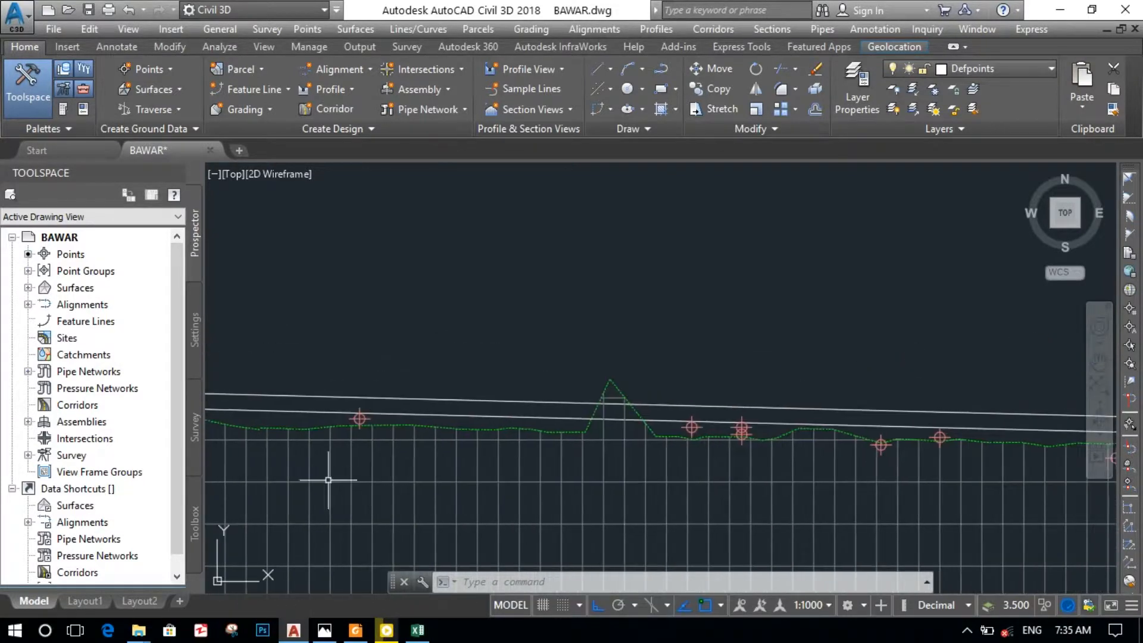
{"action": "mouse_move", "coordinate": [876, 454]}
{"action": "middle_mouse_down"}
{"action": "mouse_move", "coordinate": [778, 477]}
{"action": "mouse_move", "coordinate": [448, 418]}
{"action": "middle_mouse_up"}
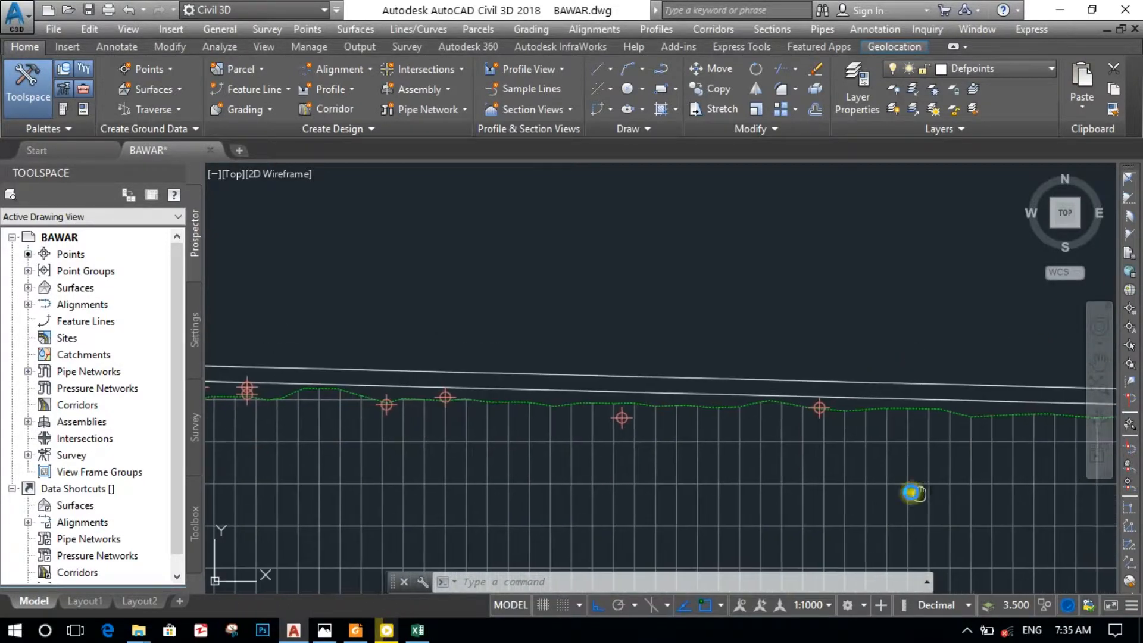
{"action": "middle_click_drag", "start_coordinate": [914, 492], "coordinate": [446, 467]}
{"action": "mouse_move", "coordinate": [970, 454]}
{"action": "middle_mouse_down"}
{"action": "mouse_move", "coordinate": [794, 482]}
{"action": "mouse_move", "coordinate": [553, 404]}
{"action": "middle_mouse_up"}
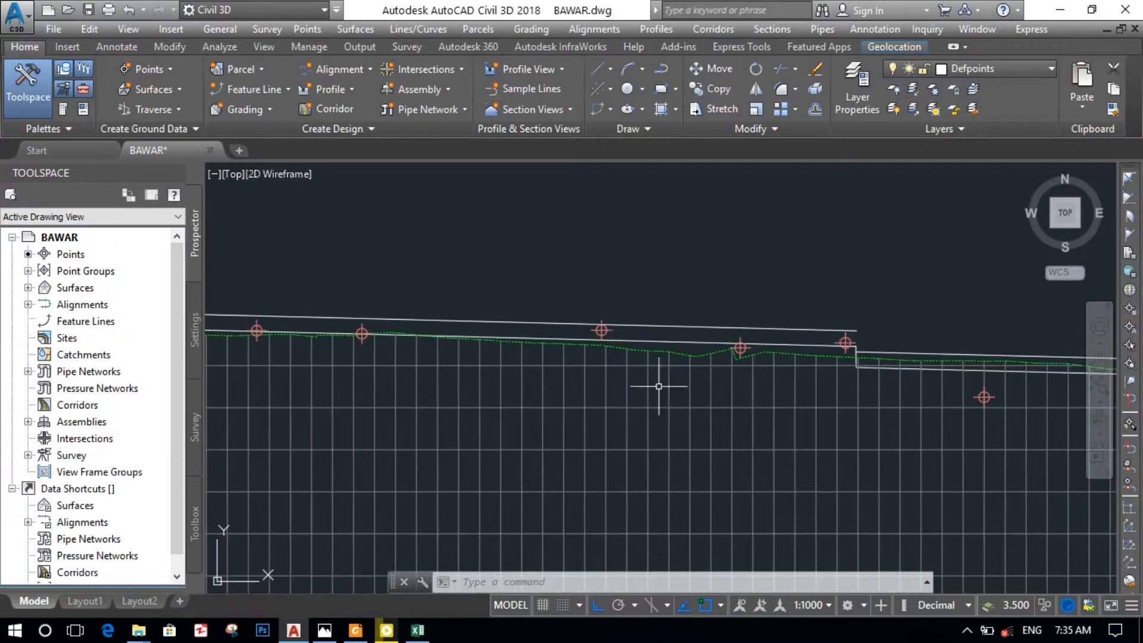
Examine the last short sloped sections and their drops against the ground profile up to the end of the profile view
{"action": "middle_click_drag", "start_coordinate": [843, 445], "coordinate": [561, 470]}
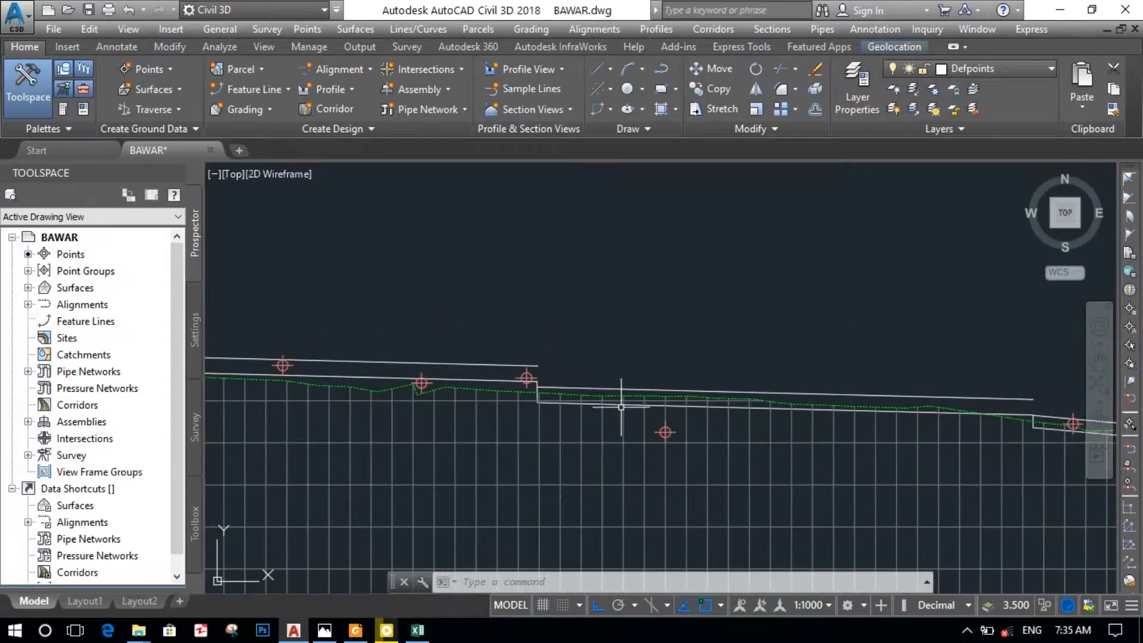
{"action": "middle_click_drag", "start_coordinate": [923, 397], "coordinate": [467, 333]}
{"action": "middle_click_drag", "start_coordinate": [804, 473], "coordinate": [495, 475]}
{"action": "middle_click_drag", "start_coordinate": [903, 487], "coordinate": [526, 404]}
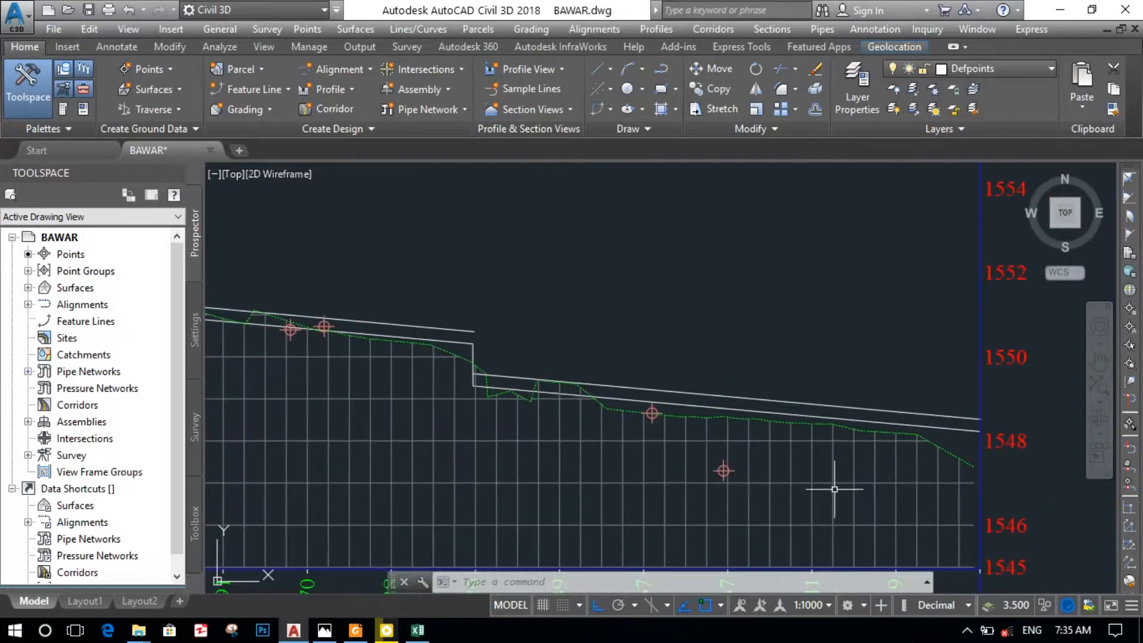
{"action": "mouse_move", "coordinate": [830, 490]}
{"action": "middle_mouse_down"}
{"action": "mouse_move", "coordinate": [719, 500]}
{"action": "mouse_move", "coordinate": [553, 377]}
{"action": "middle_mouse_up"}
{"action": "mouse_move", "coordinate": [705, 383]}
{"action": "middle_mouse_down"}
{"action": "mouse_move", "coordinate": [656, 379]}
{"action": "mouse_move", "coordinate": [917, 390]}
{"action": "middle_mouse_up"}
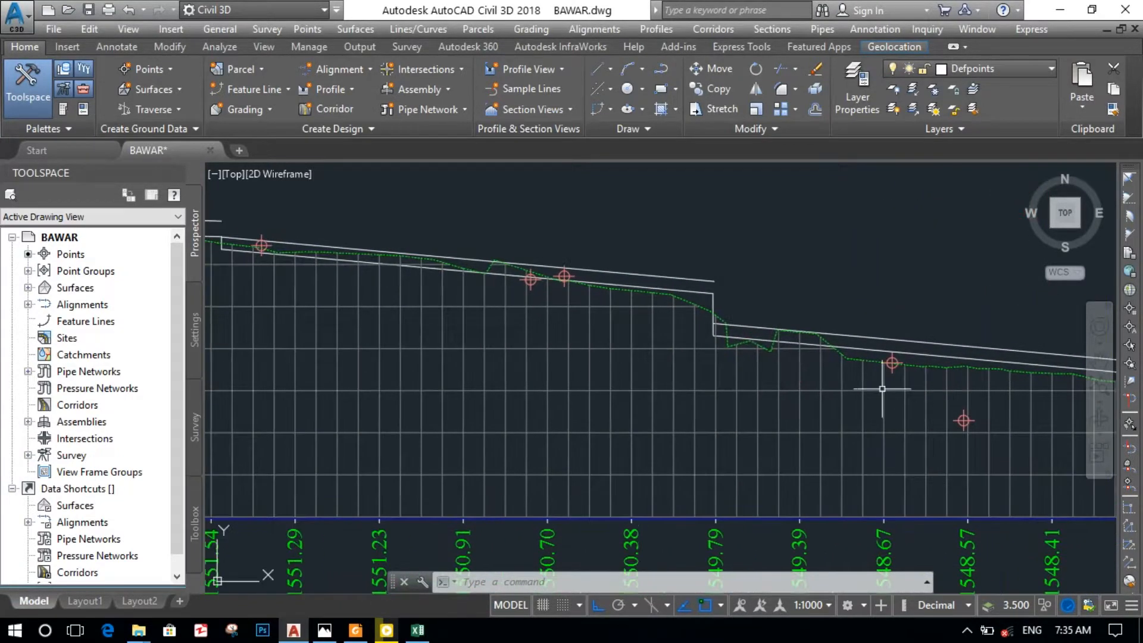
{"action": "middle_click_drag", "start_coordinate": [569, 306], "coordinate": [924, 437]}
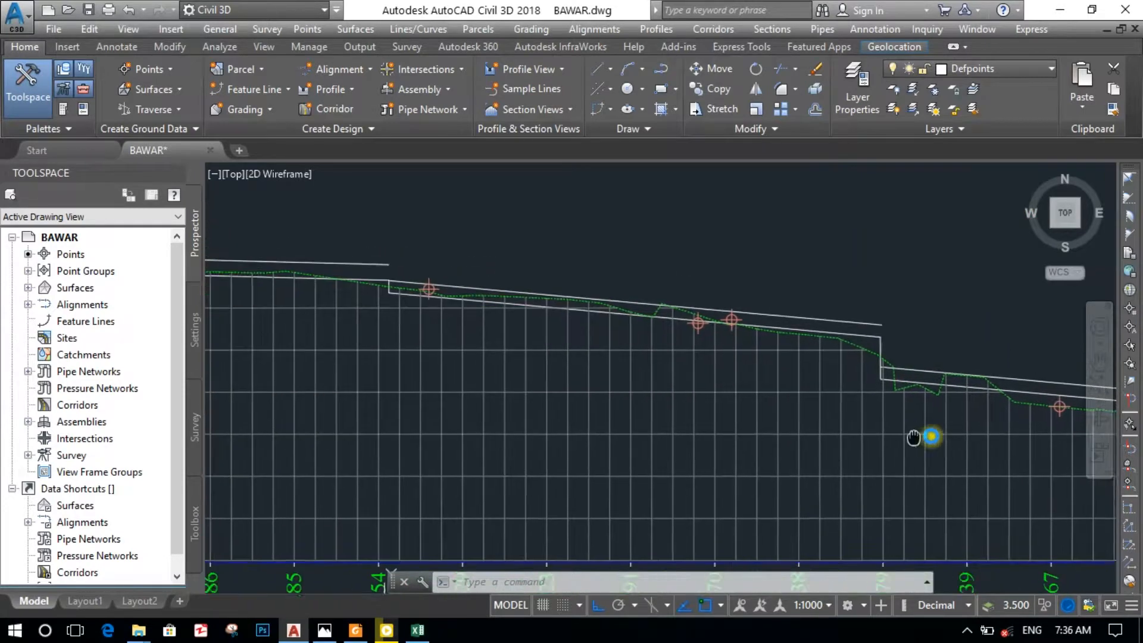
Recheck the sloped bed sections and drops around the paired markers and the adjoining sections against the ground profile
{"action": "middle_click_drag", "start_coordinate": [591, 357], "coordinate": [385, 365]}
{"action": "middle_click_drag", "start_coordinate": [937, 407], "coordinate": [803, 433]}
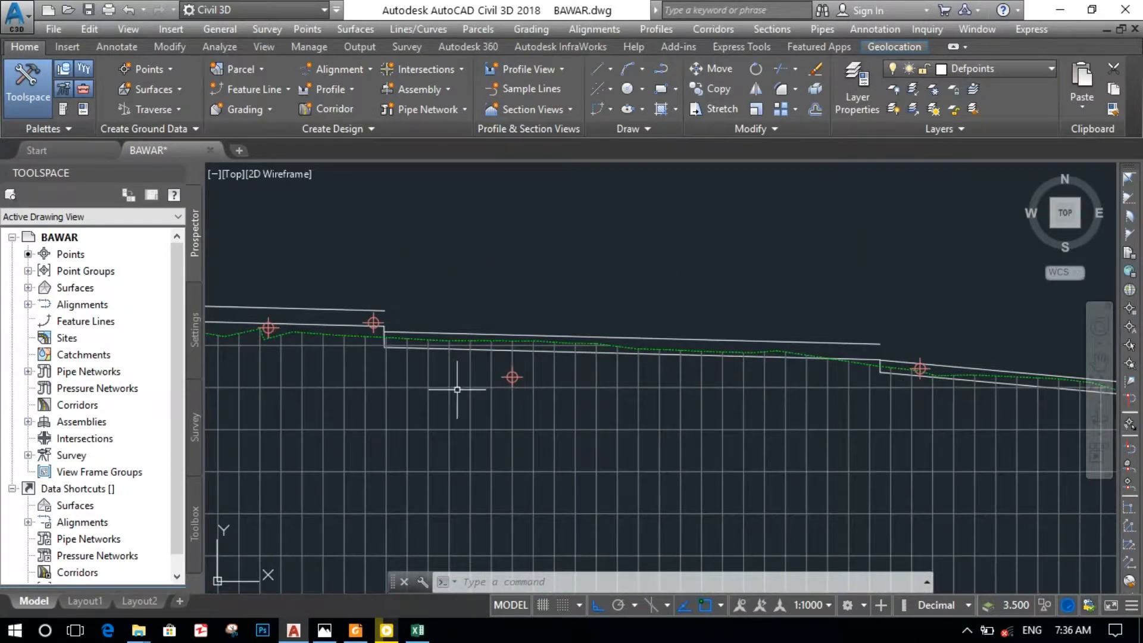
{"action": "middle_click_drag", "start_coordinate": [456, 388], "coordinate": [995, 428]}
{"action": "mouse_move", "coordinate": [449, 375]}
{"action": "middle_mouse_down"}
{"action": "mouse_move", "coordinate": [805, 411]}
{"action": "mouse_move", "coordinate": [1097, 399]}
{"action": "middle_mouse_up"}
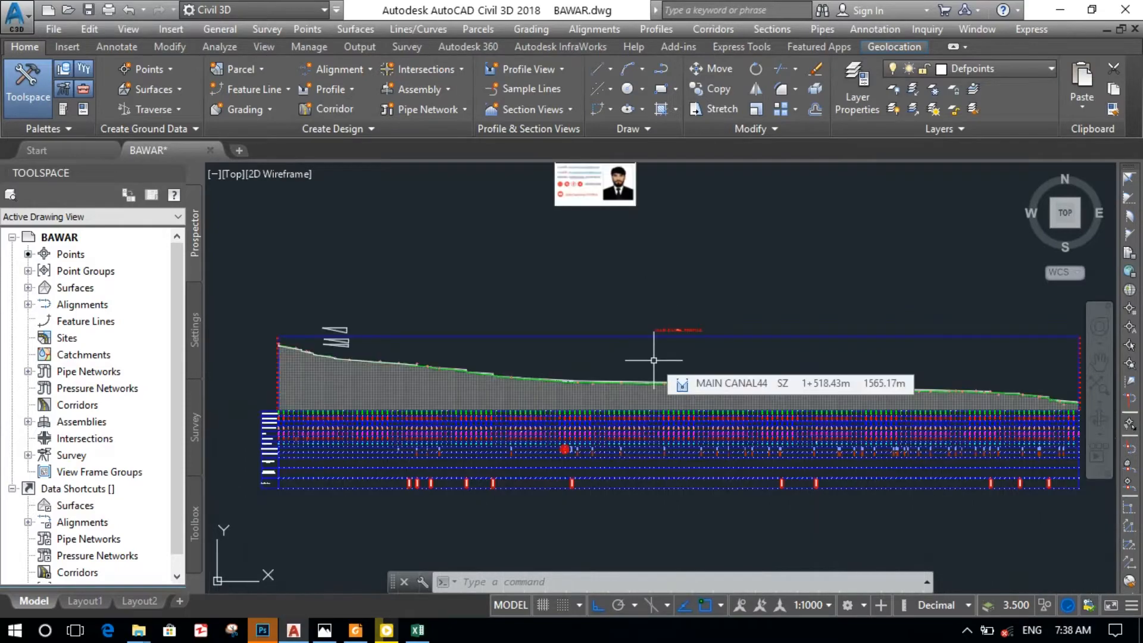
View the whole main canal profile, and examine the contact card image placed above it
{"action": "scroll", "coordinate": [676, 370], "scroll_direction": "up", "scroll_amount": 3}
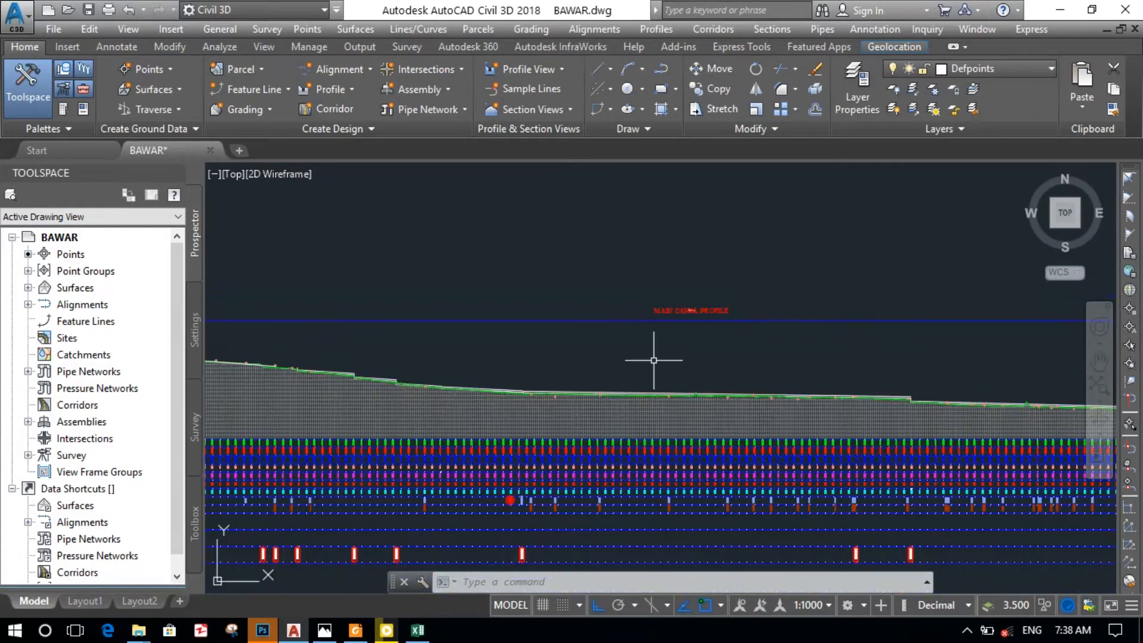
{"action": "scroll", "coordinate": [619, 316], "scroll_direction": "down", "scroll_amount": 4}
{"action": "mouse_move", "coordinate": [590, 275]}
{"action": "middle_mouse_down"}
{"action": "mouse_move", "coordinate": [592, 352]}
{"action": "mouse_move", "coordinate": [574, 370]}
{"action": "mouse_move", "coordinate": [548, 318]}
{"action": "middle_mouse_up"}
{"action": "scroll", "coordinate": [581, 357], "scroll_direction": "up", "scroll_amount": 2}
{"action": "scroll", "coordinate": [568, 274], "scroll_direction": "up", "scroll_amount": 8}
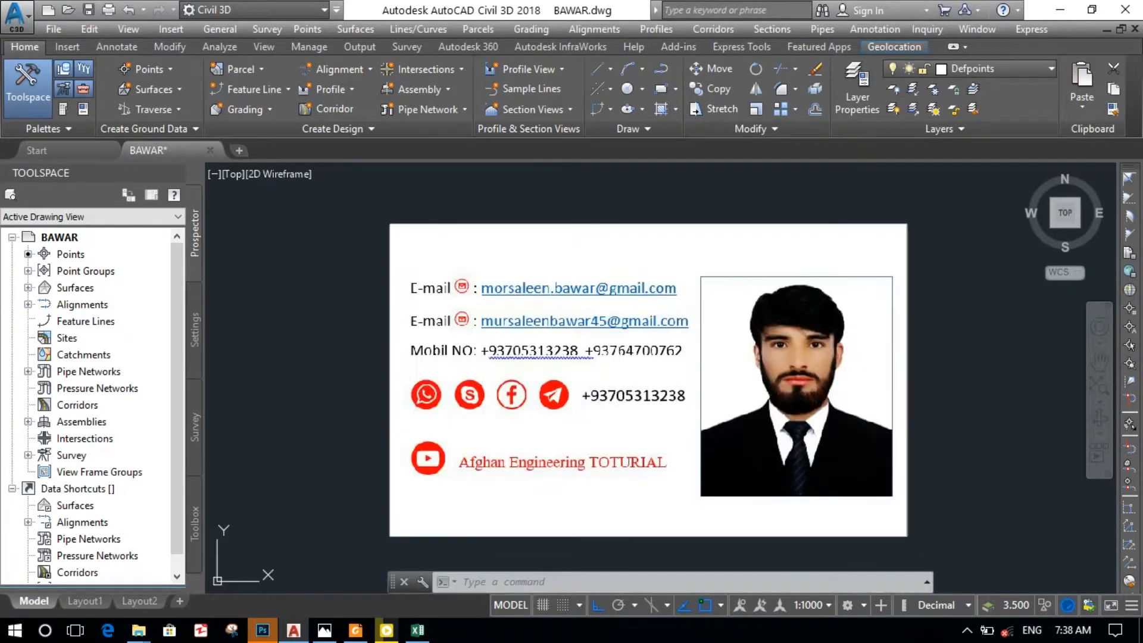
{"action": "mouse_move", "coordinate": [620, 357]}
{"action": "middle_mouse_down"}
{"action": "mouse_move", "coordinate": [554, 306]}
{"action": "mouse_move", "coordinate": [592, 381]}
{"action": "middle_mouse_up"}
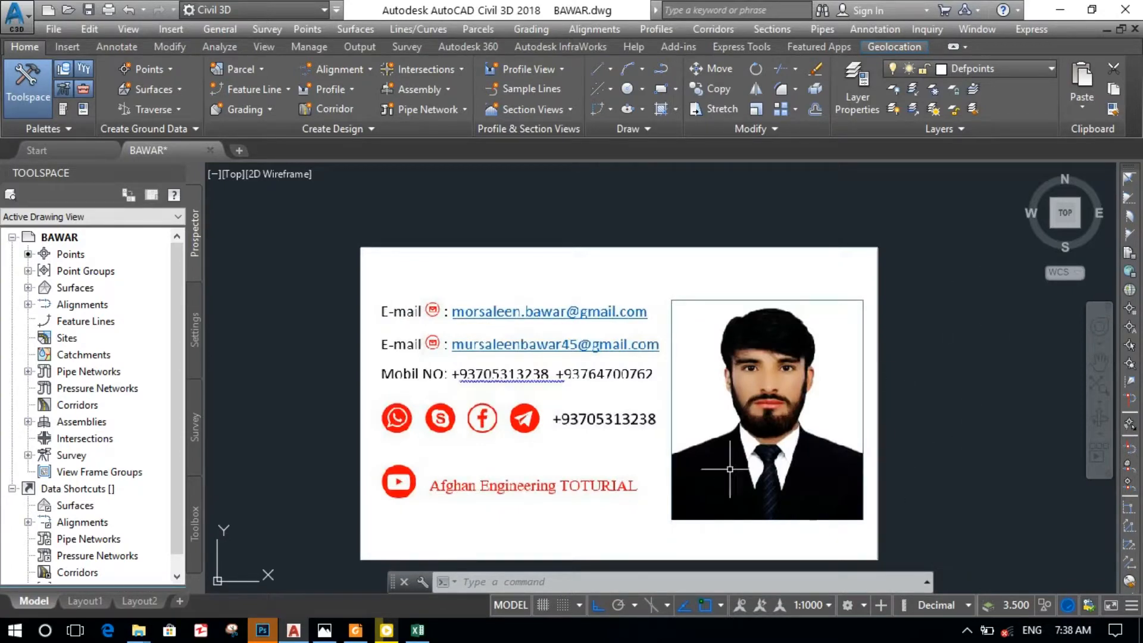
{"action": "scroll", "coordinate": [883, 404], "scroll_direction": "down", "scroll_amount": 2}
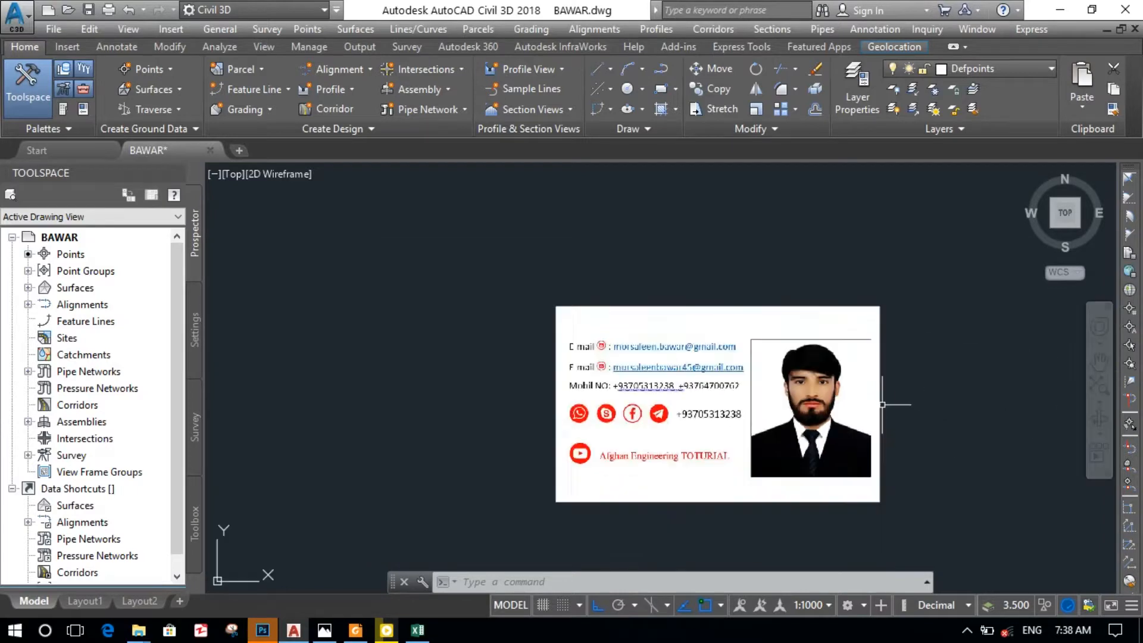
{"action": "scroll", "coordinate": [883, 405], "scroll_direction": "up", "scroll_amount": 2}
{"action": "scroll", "coordinate": [882, 407], "scroll_direction": "up", "scroll_amount": 2}
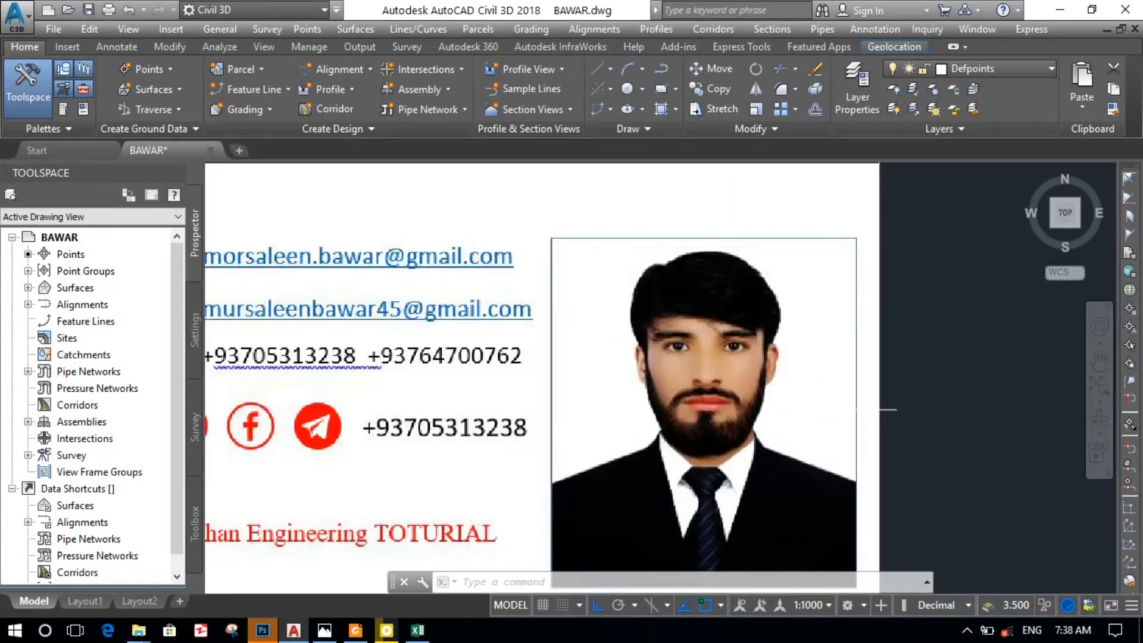
{"action": "scroll", "coordinate": [881, 409], "scroll_direction": "down", "scroll_amount": 2}
{"action": "middle_click_drag", "start_coordinate": [719, 437], "coordinate": [759, 413]}
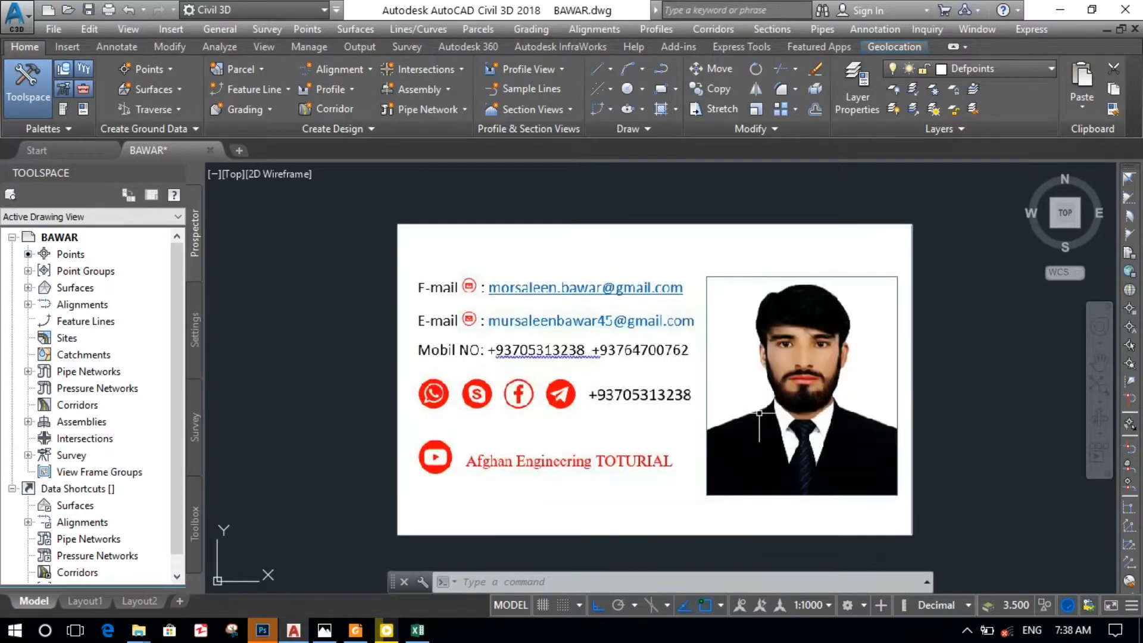